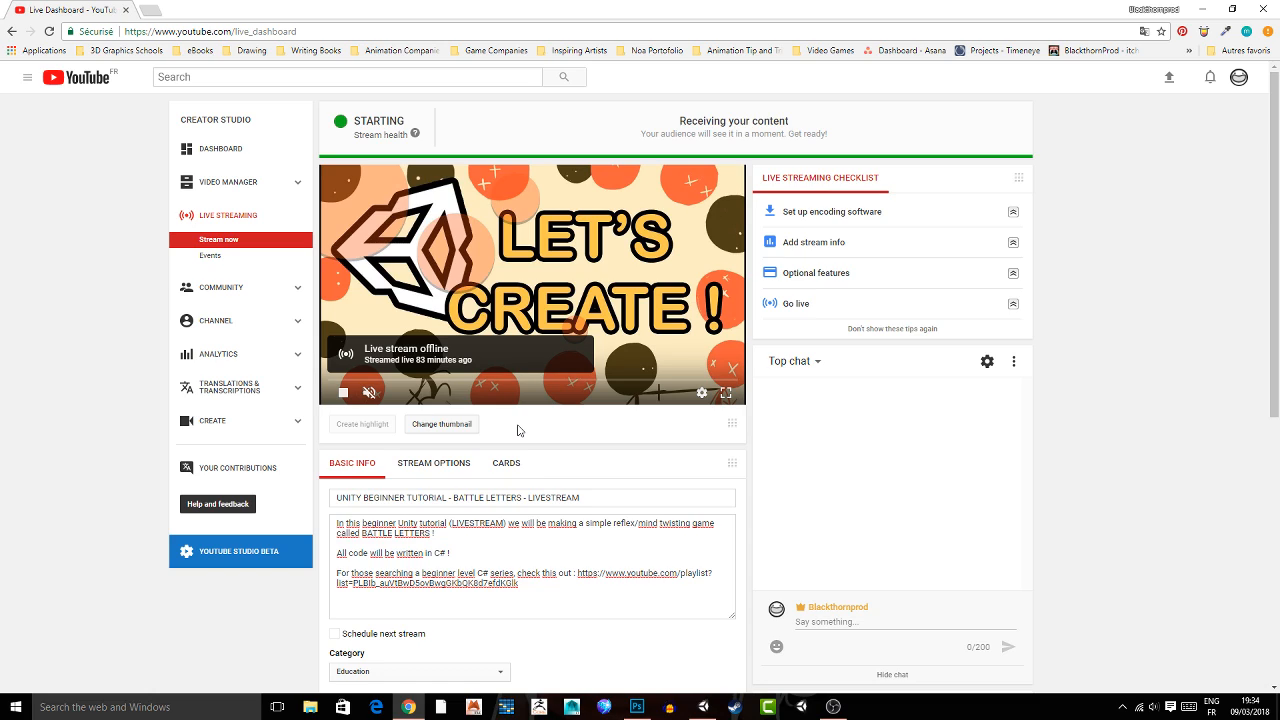
left_click(703, 706)
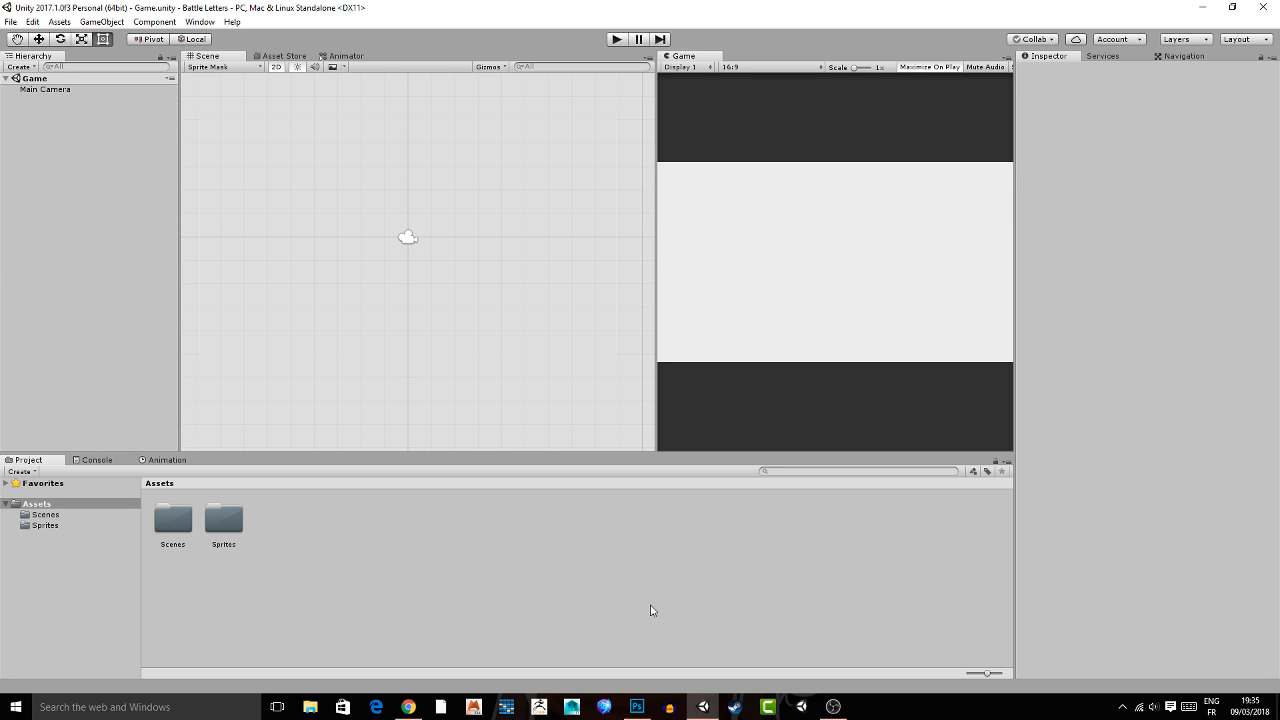
left_click(409, 708)
left_click(409, 707)
scroll(452, 245, "down", 1)
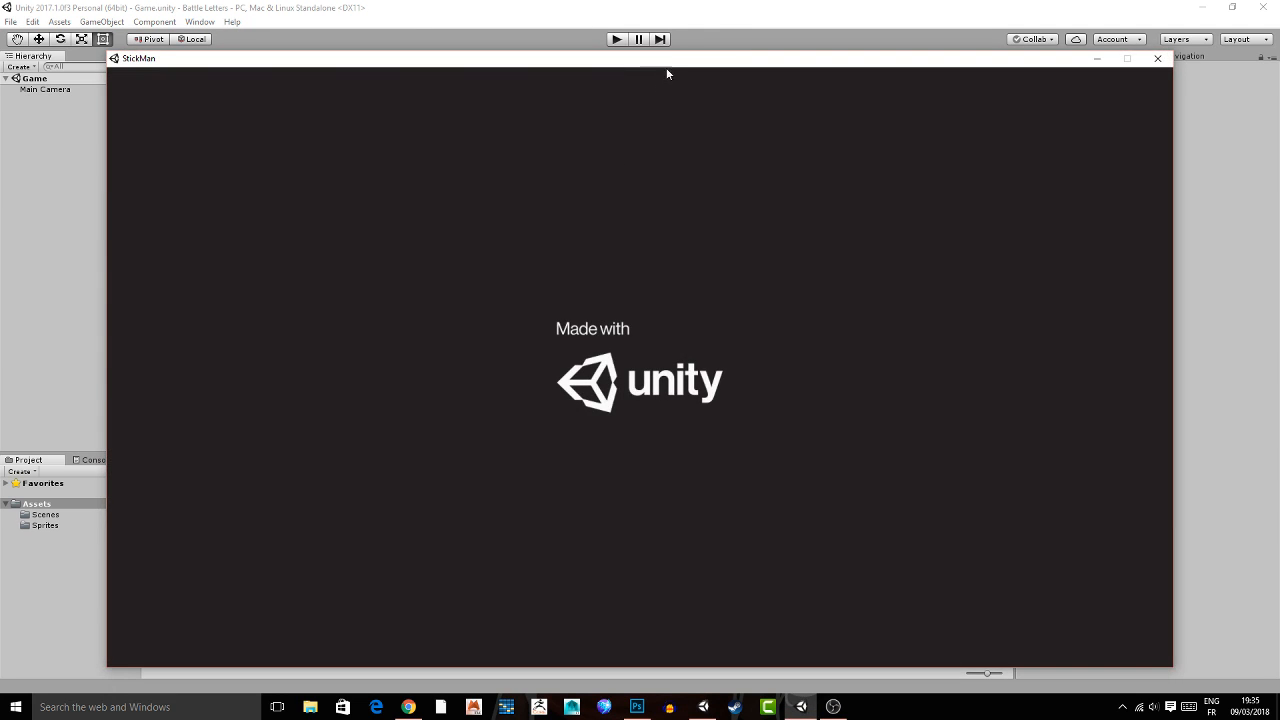
Play the finished StickMan build by answering the displayed letters Z, A and E, restart it after losing, and close it.
left_click_drag(668, 61, 656, 55)
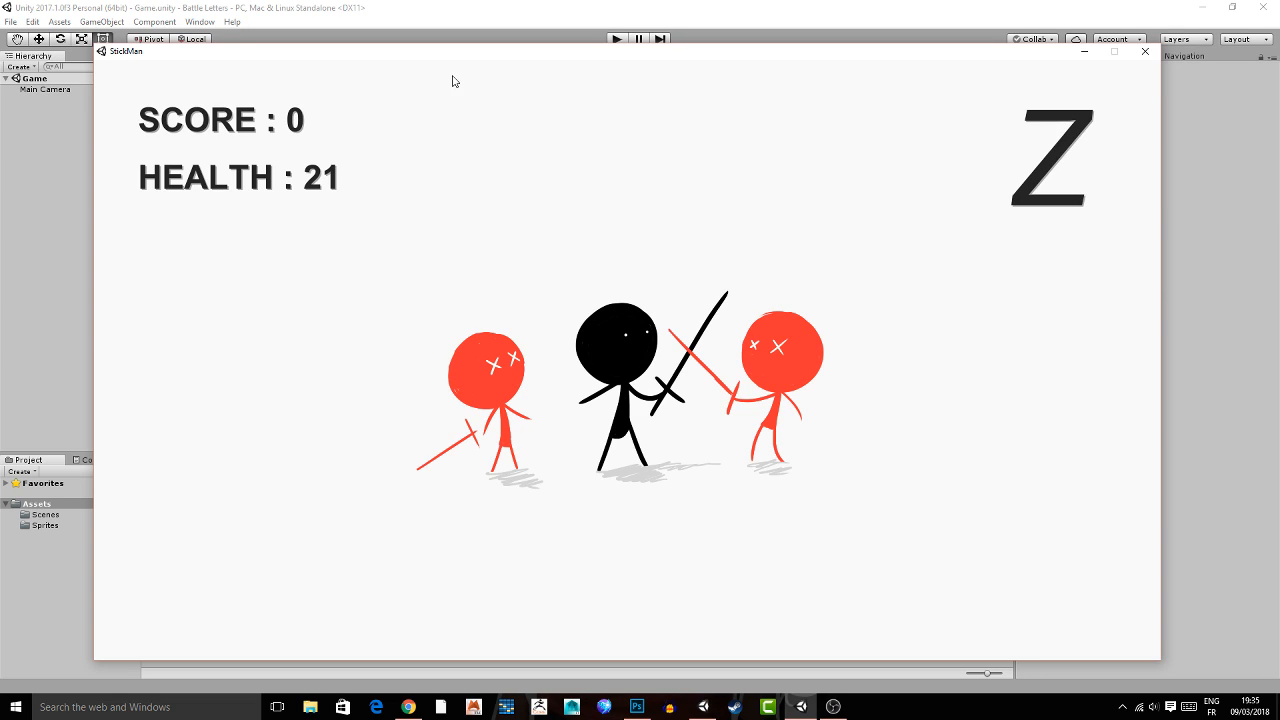
left_click_drag(428, 58, 426, 50)
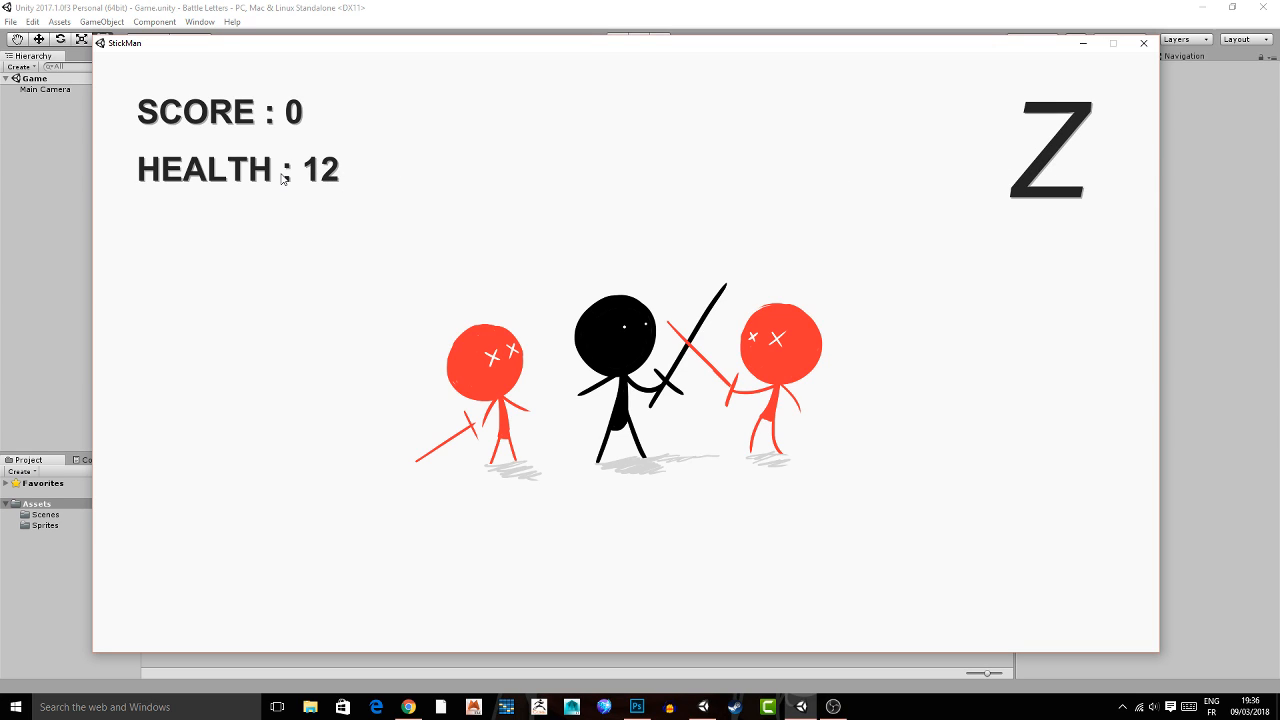
key("z")
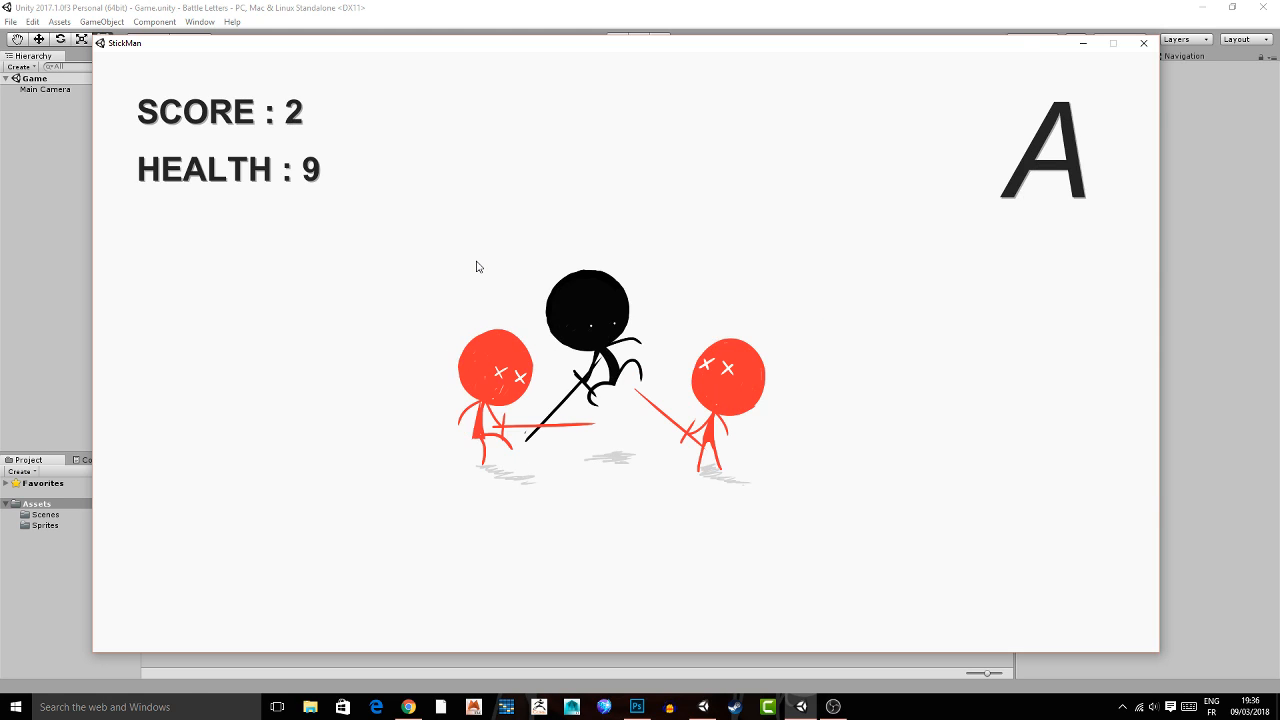
key("a")
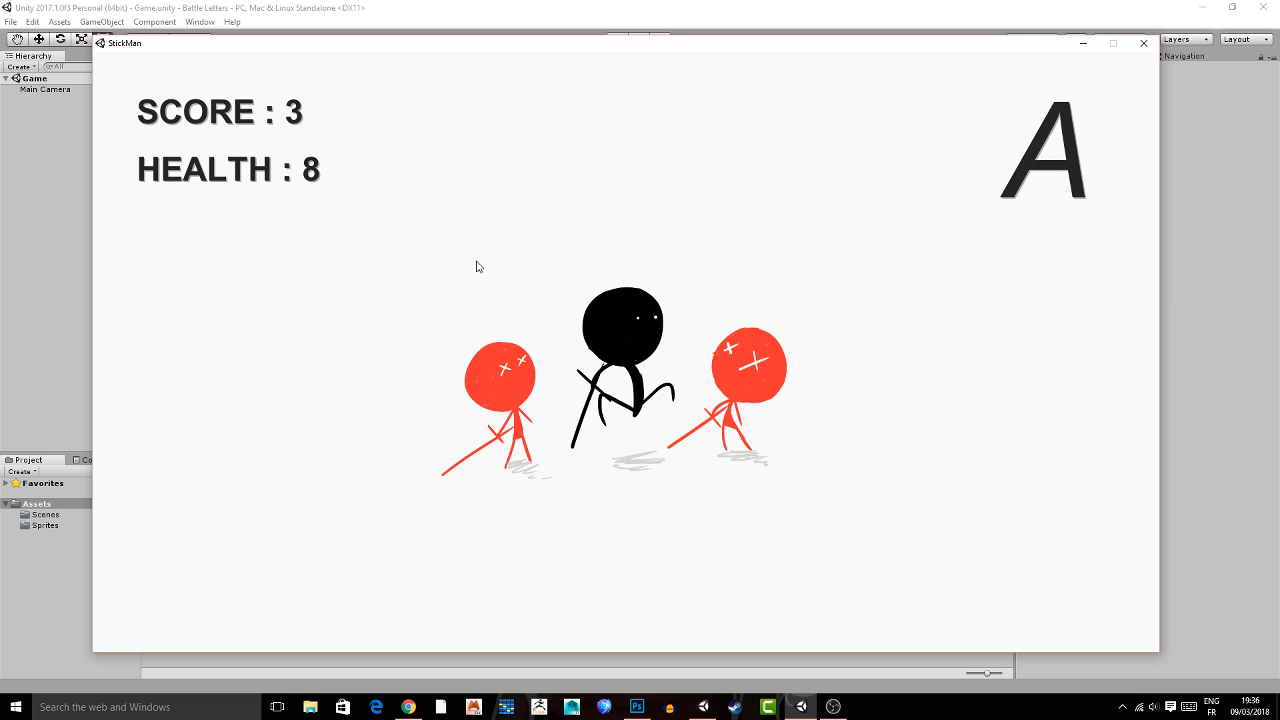
key("a")
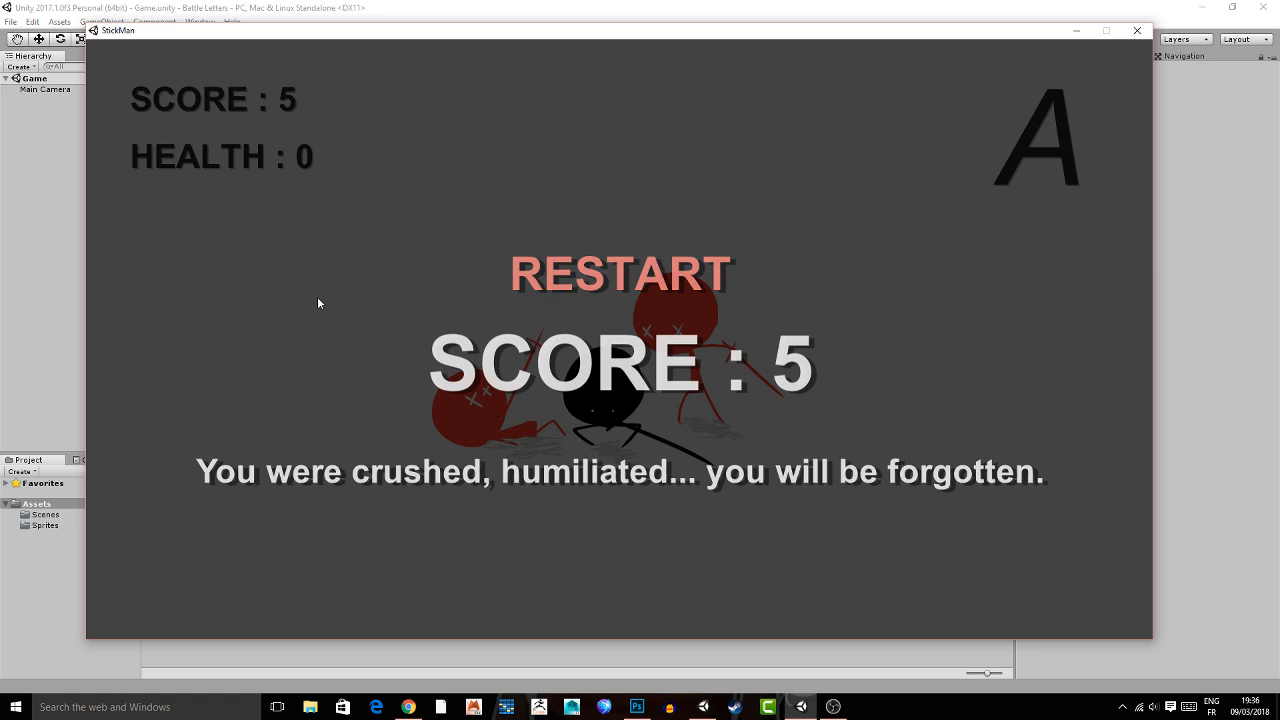
left_click(563, 277)
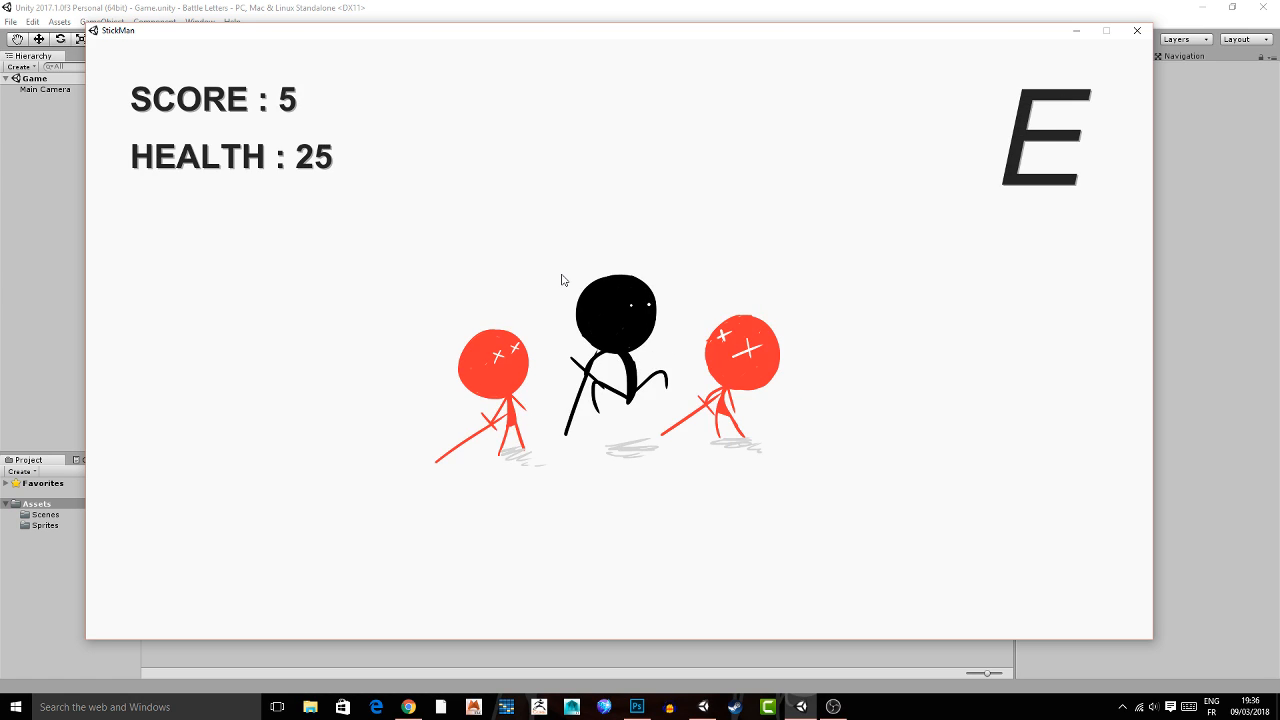
key("e")
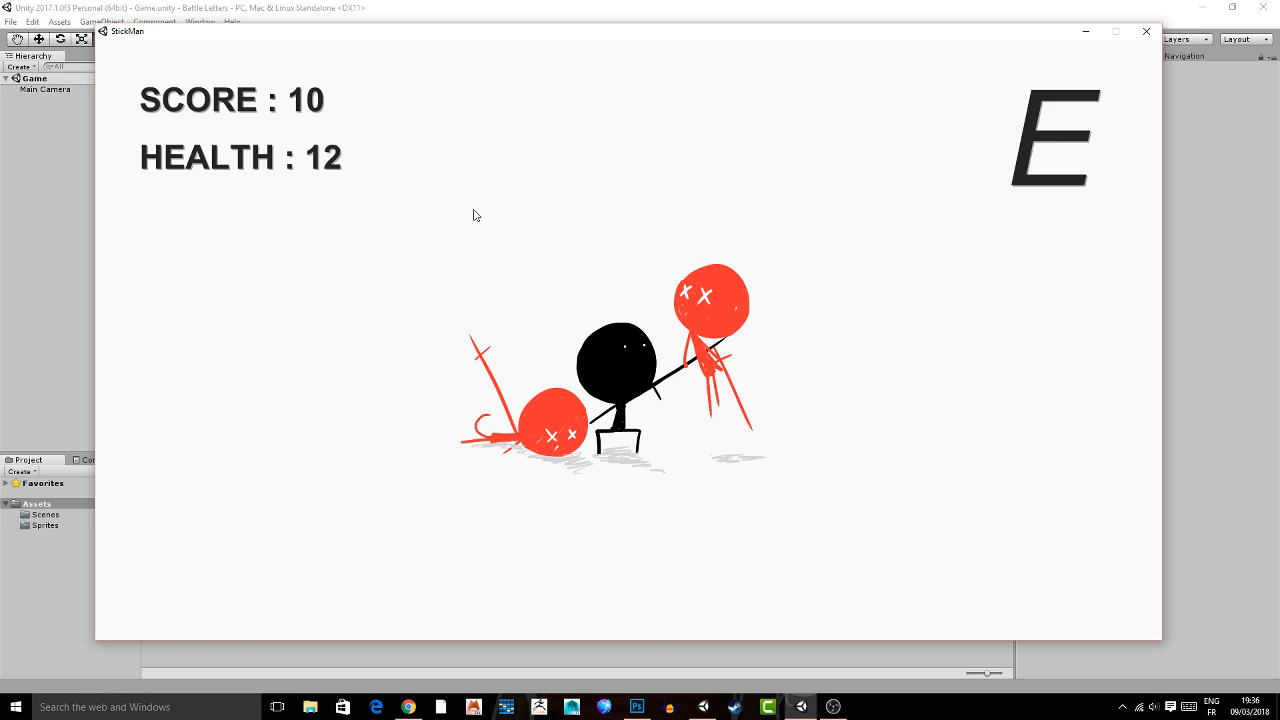
key("alt+F4")
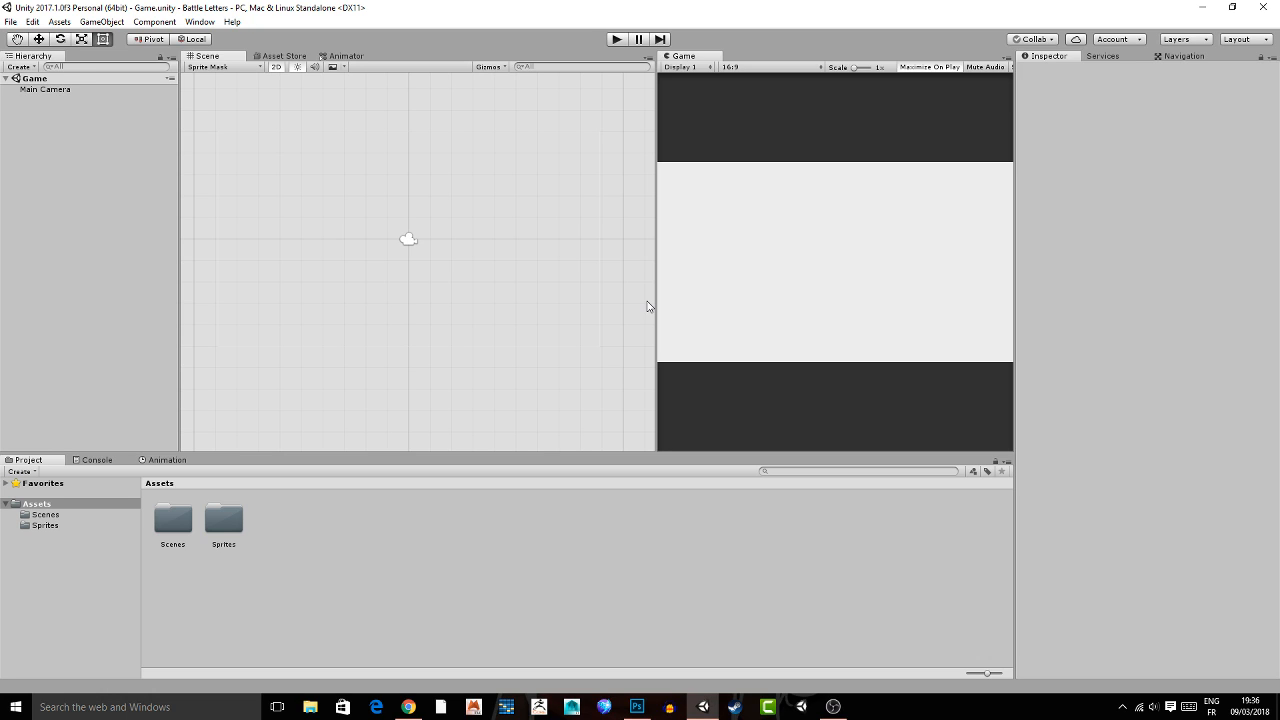
Create an empty object named Game Manager with its transform reset to the origin, and save the scene.
left_click(19, 67)
left_click(57, 83)
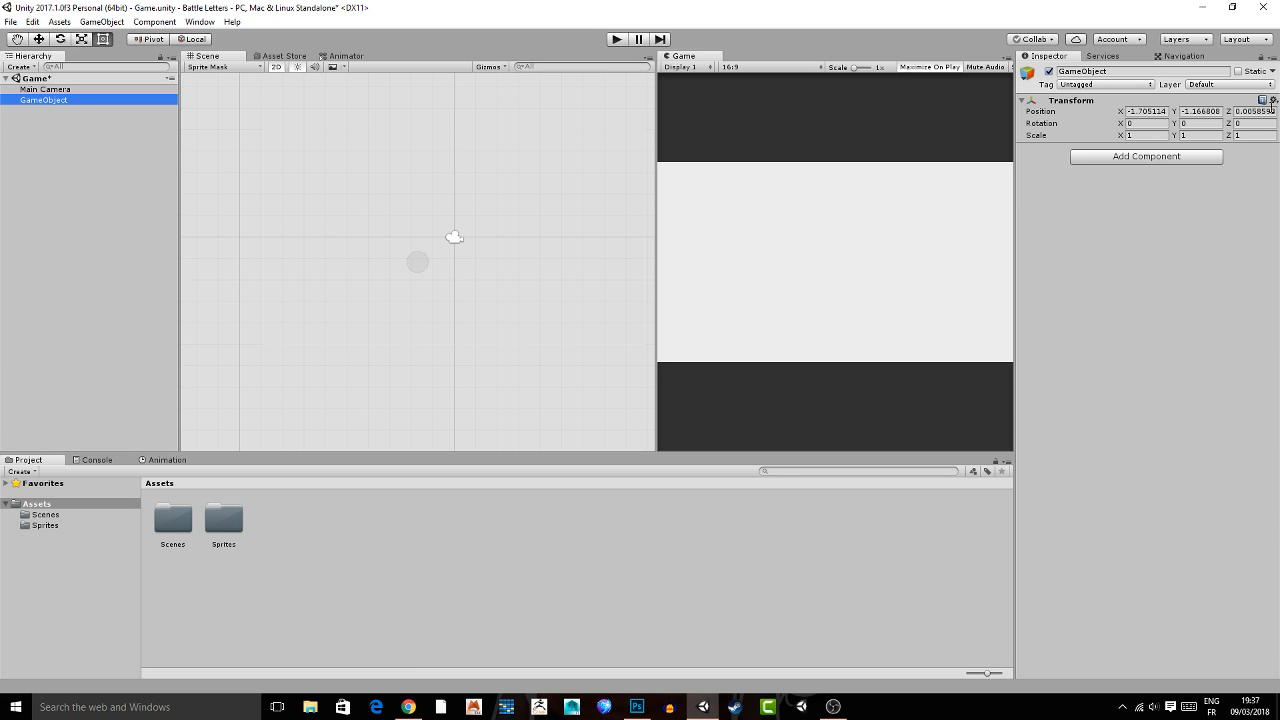
left_click(1133, 72)
type("Game")
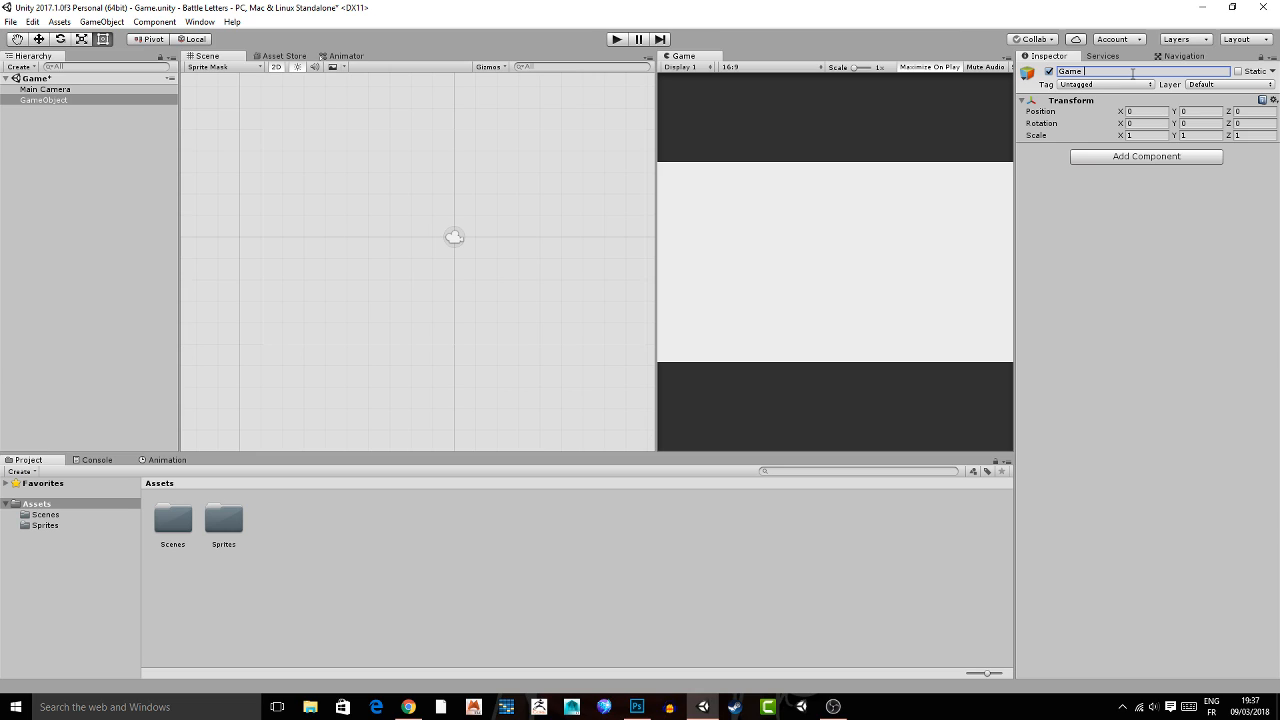
type(" Manager")
key("Return")
key("ctrl+s")
Create a folder named Scripts in the project's Assets folder.
right_click(303, 580)
mouse_move(325, 338)
left_click(182, 298)
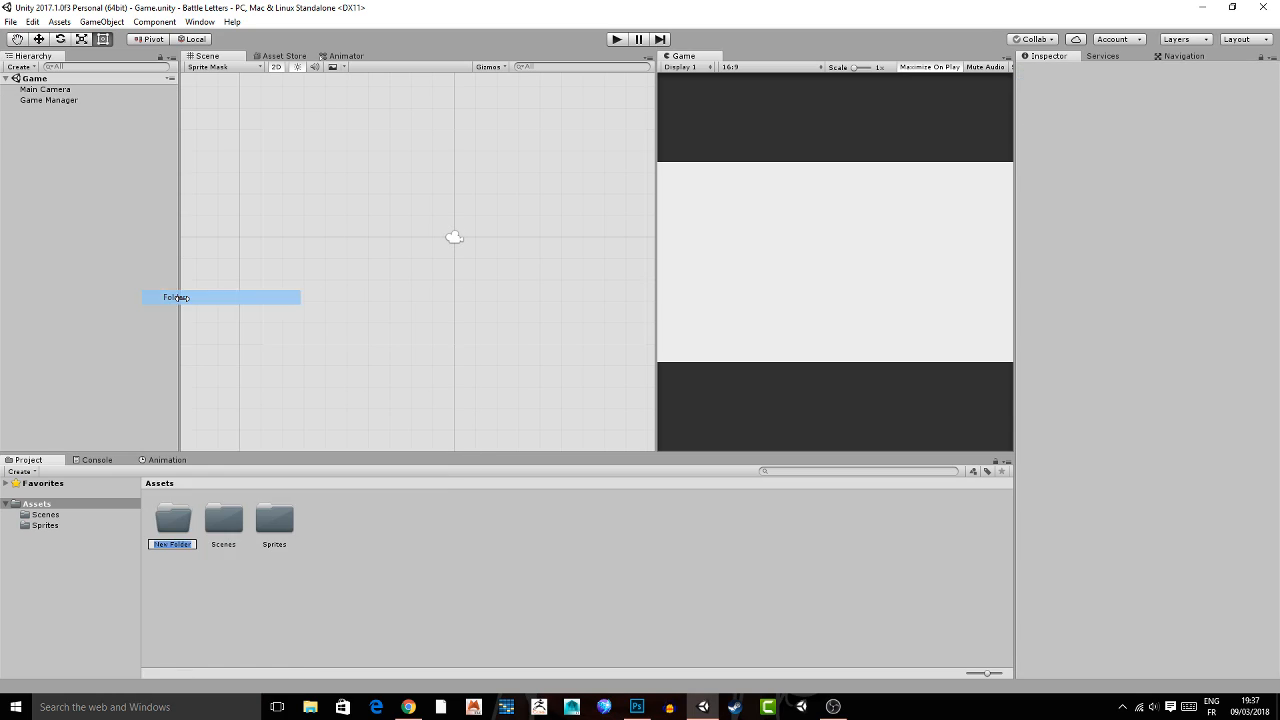
type("S")
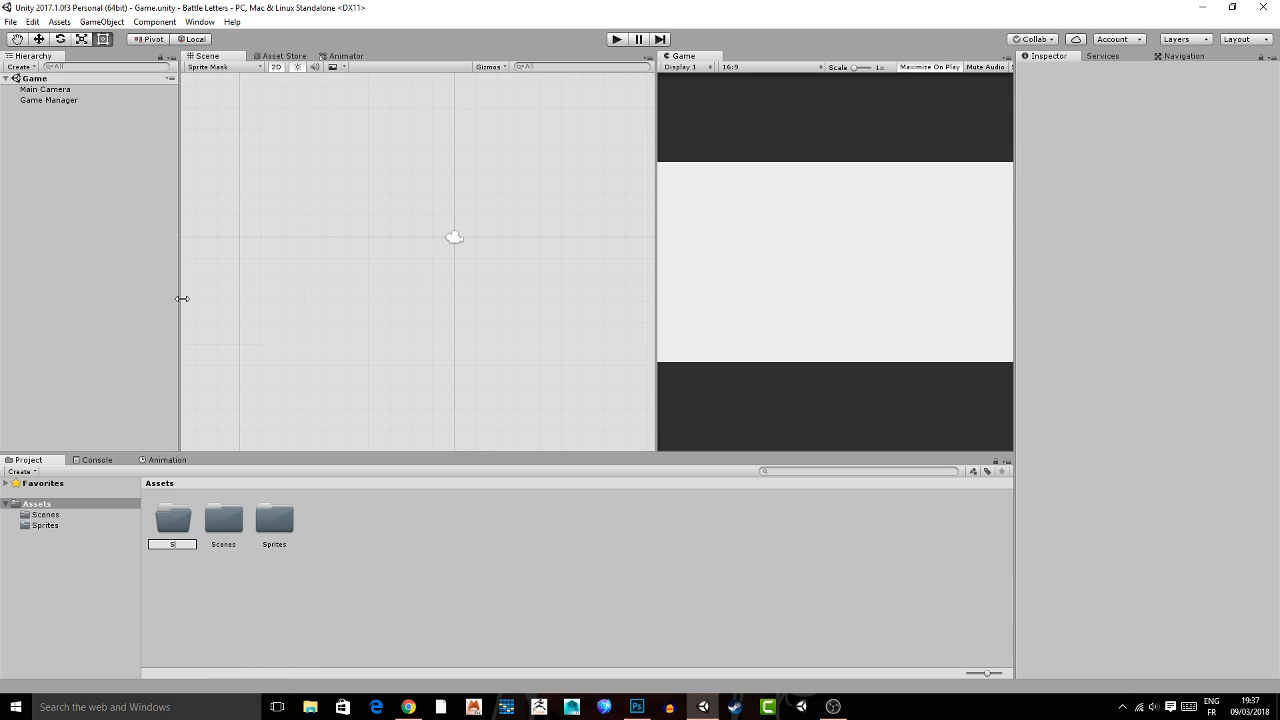
type("cripts")
key("Return")
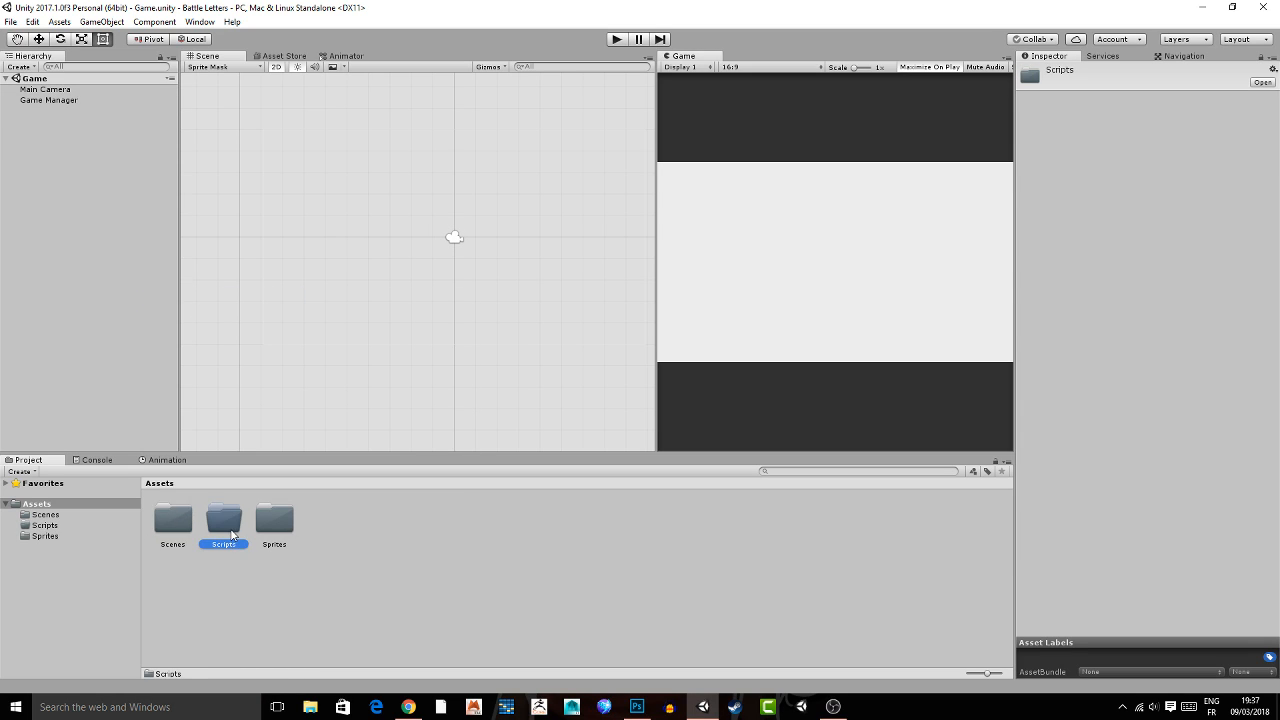
Create a C# script named GM inside the Scripts folder and open it for editing.
double_click(226, 528)
right_click(288, 569)
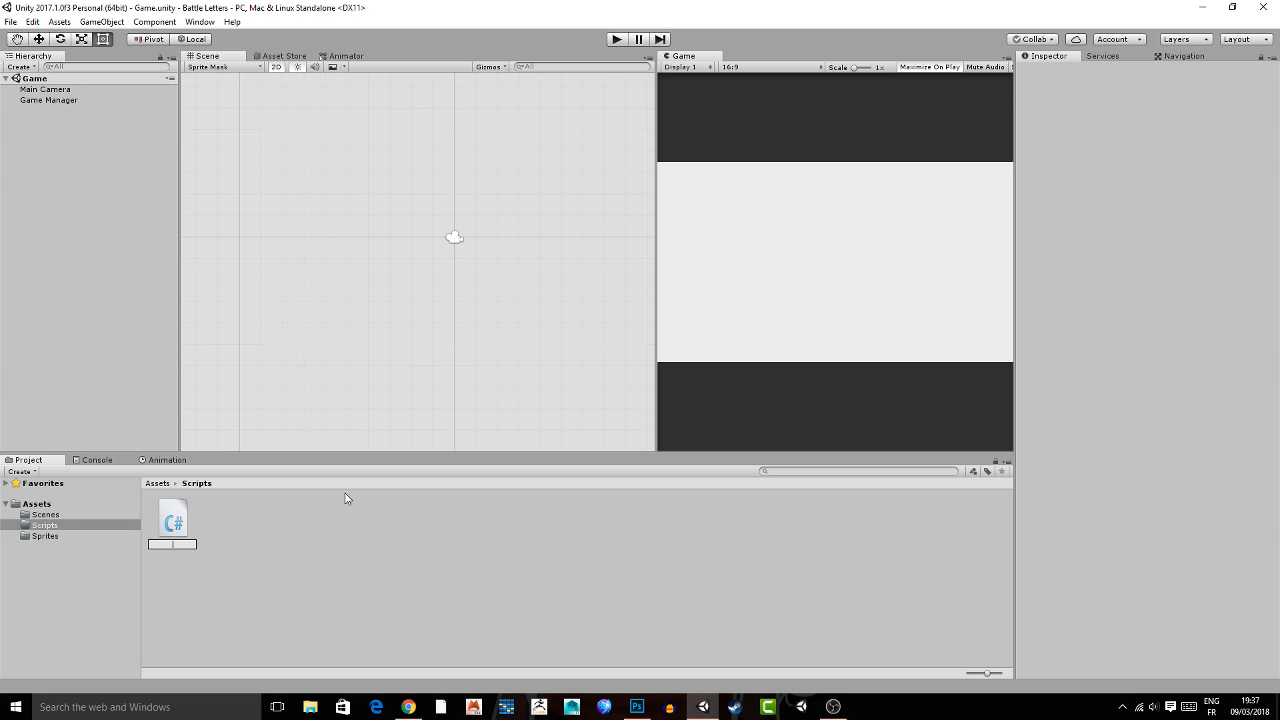
type("M")
key("Return")
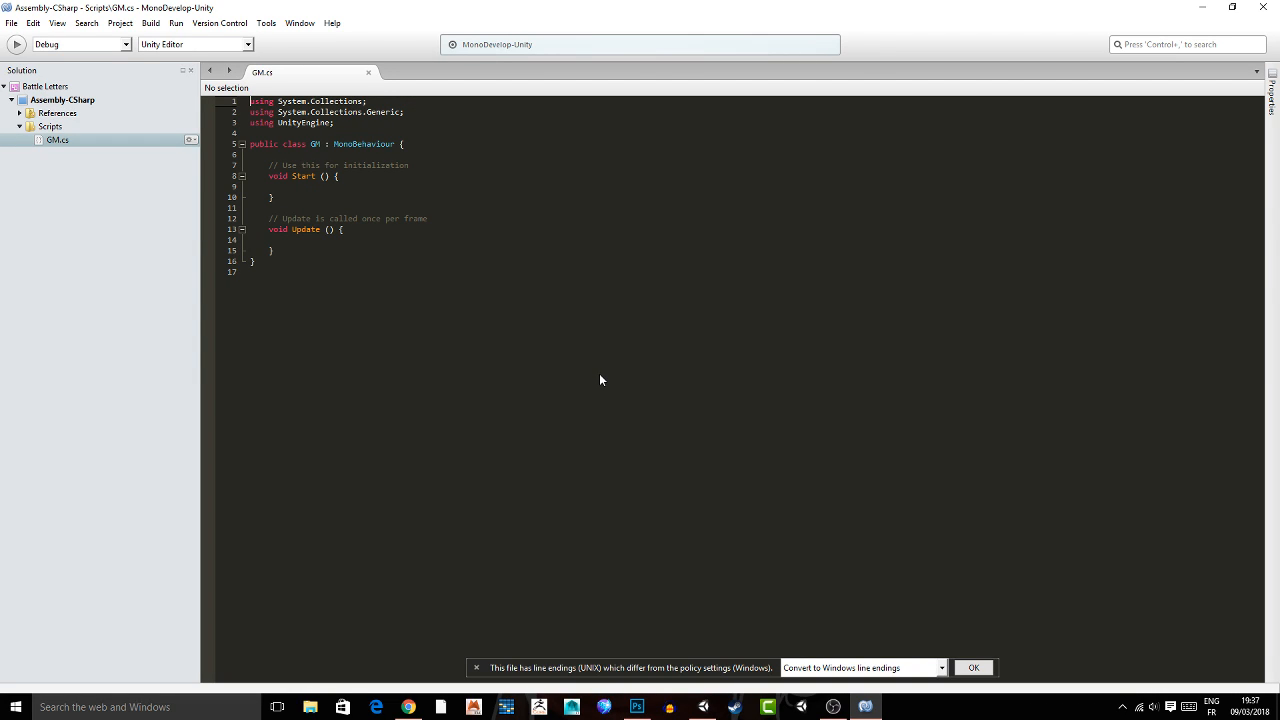
Remove the default Start and Update methods with their comments from the GM class.
left_click_drag(274, 251, 268, 165)
key("BackSpace")
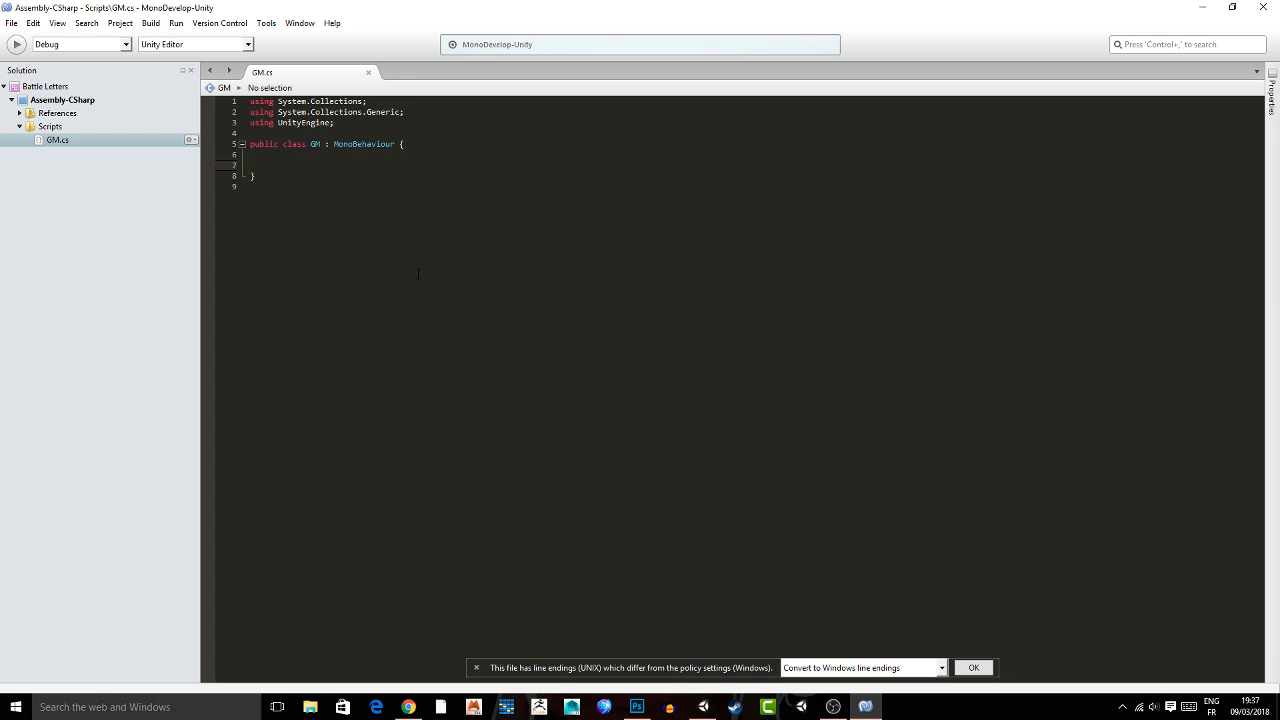
key("alt+Tab")
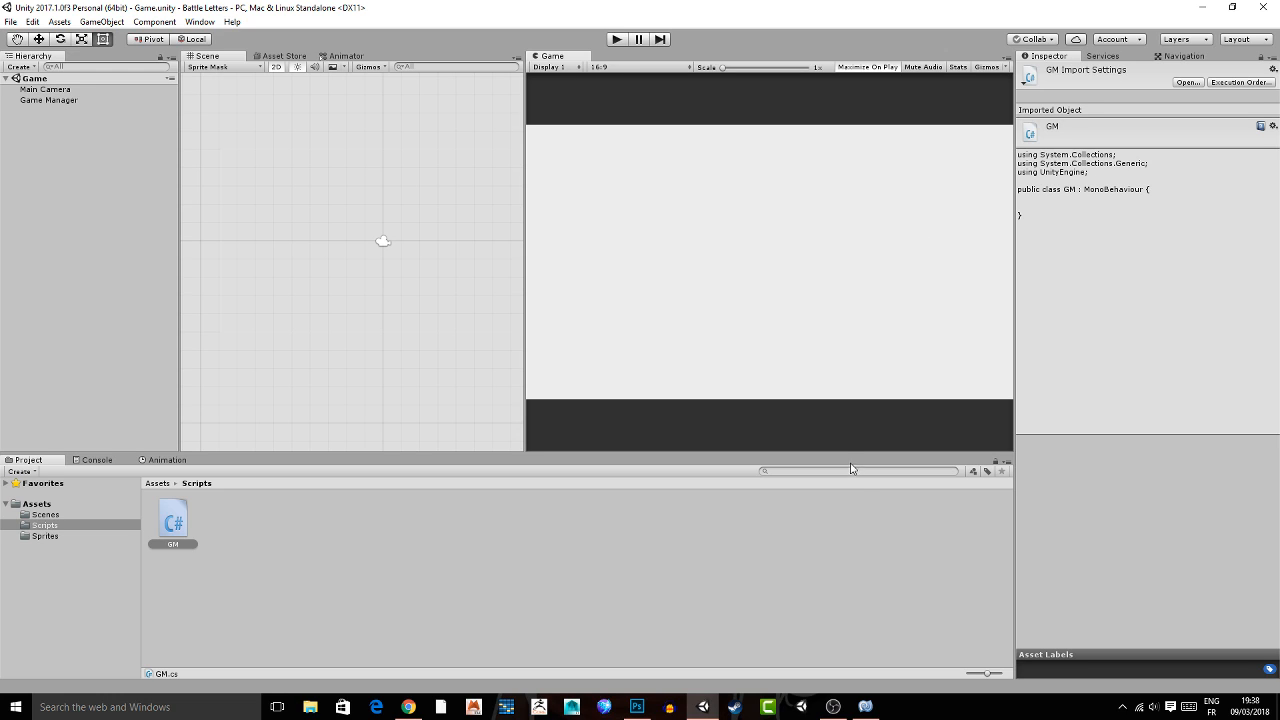
left_click(865, 706)
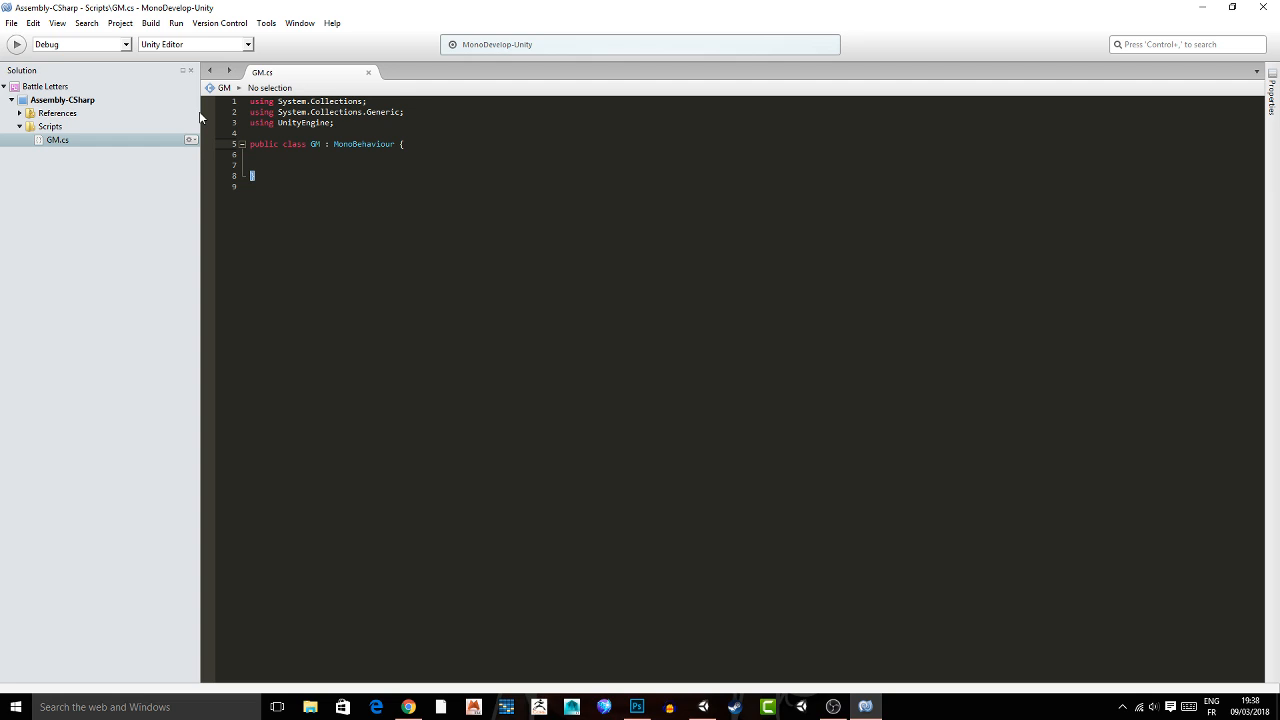
Declare a public string array letters and a public string letter in the GM class.
type("ing")
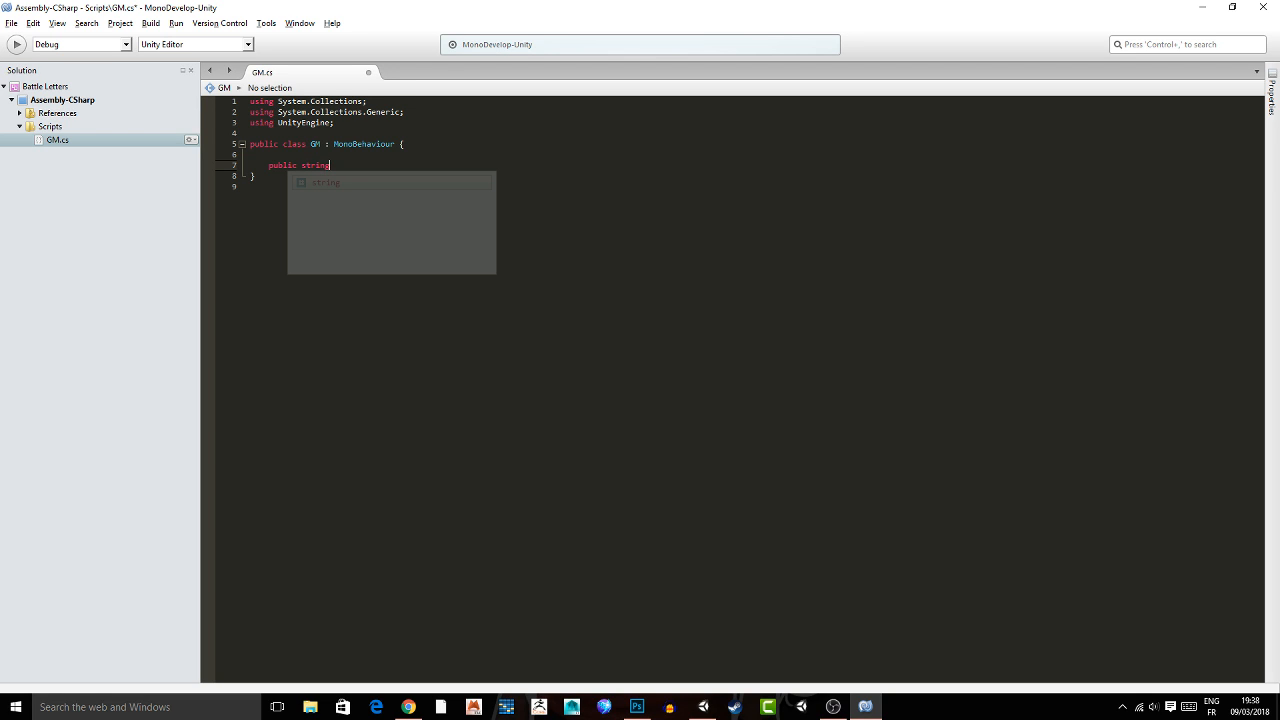
type("[] letters;")
key("Return")
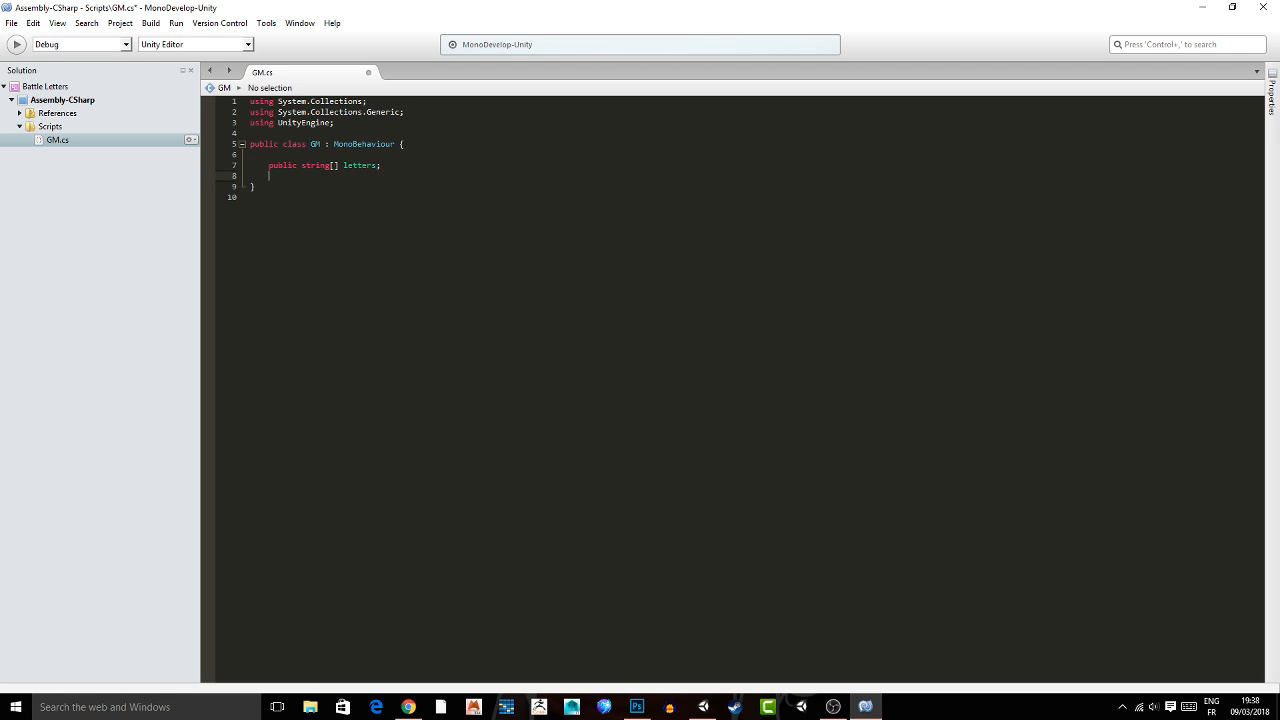
type("public string")
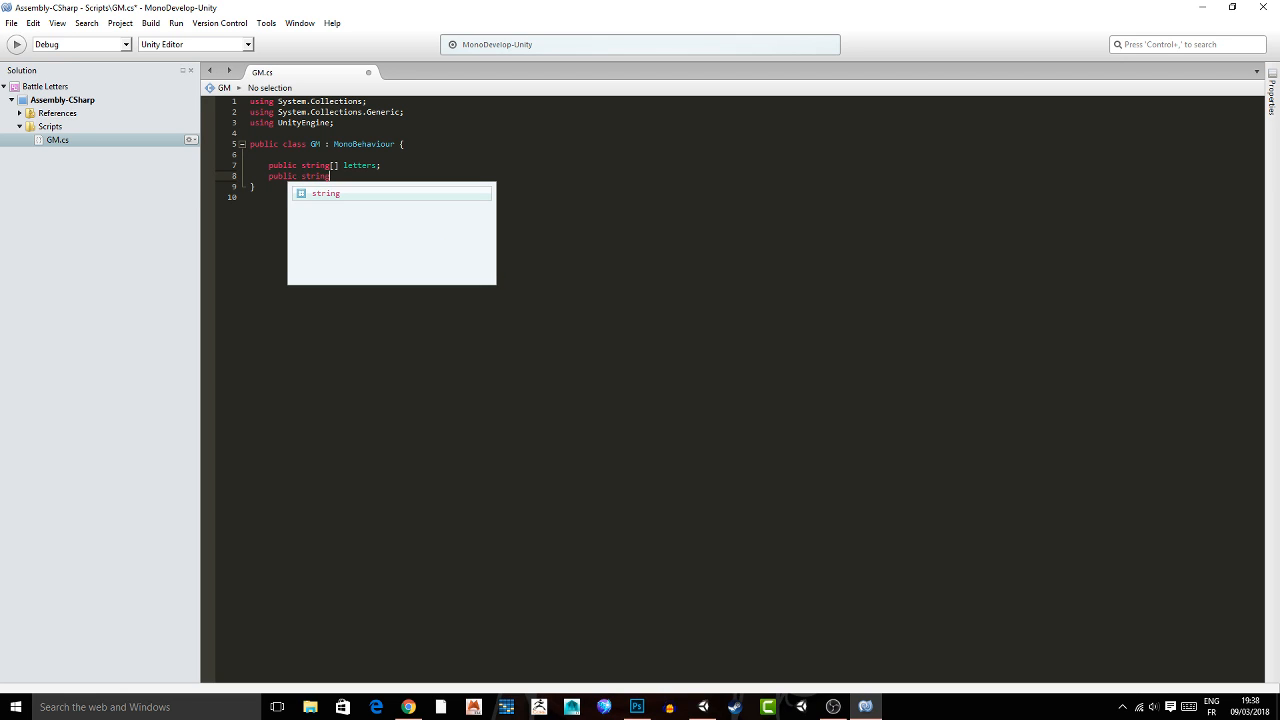
type(" letter")
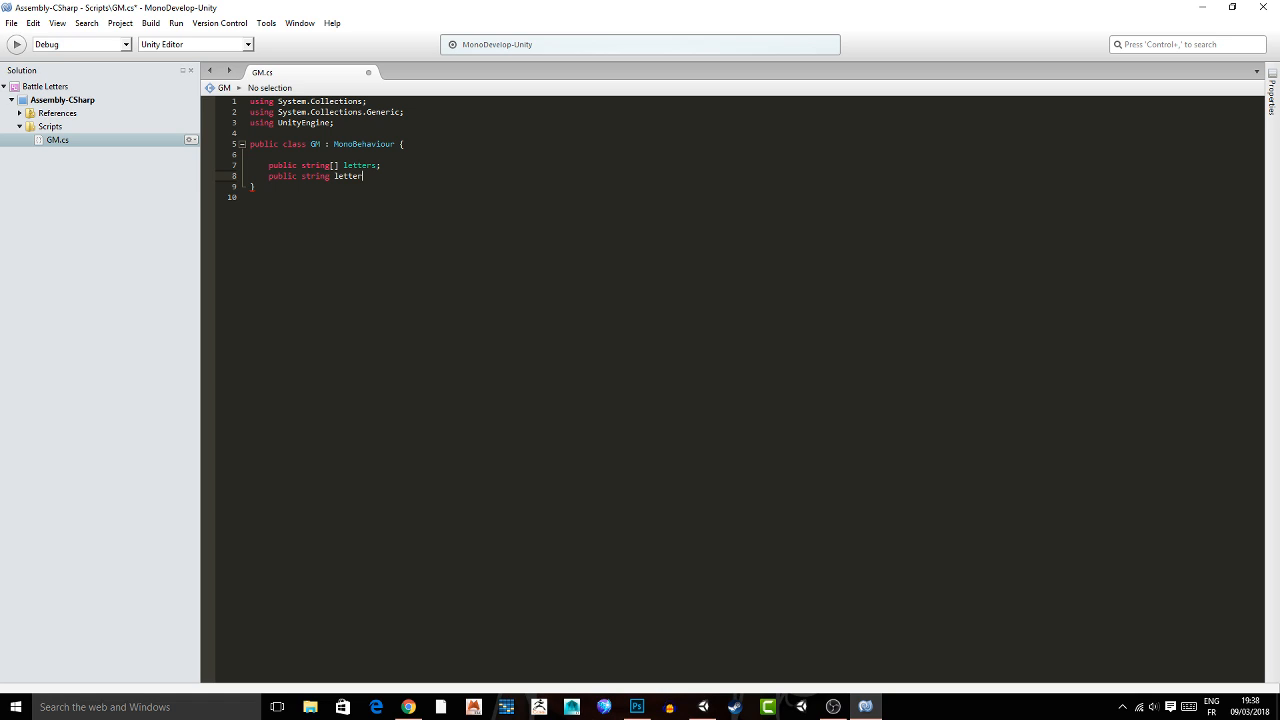
type(";")
key("Return")
Add a private int field index below the letter field, leaving blank lines after it.
type("pr")
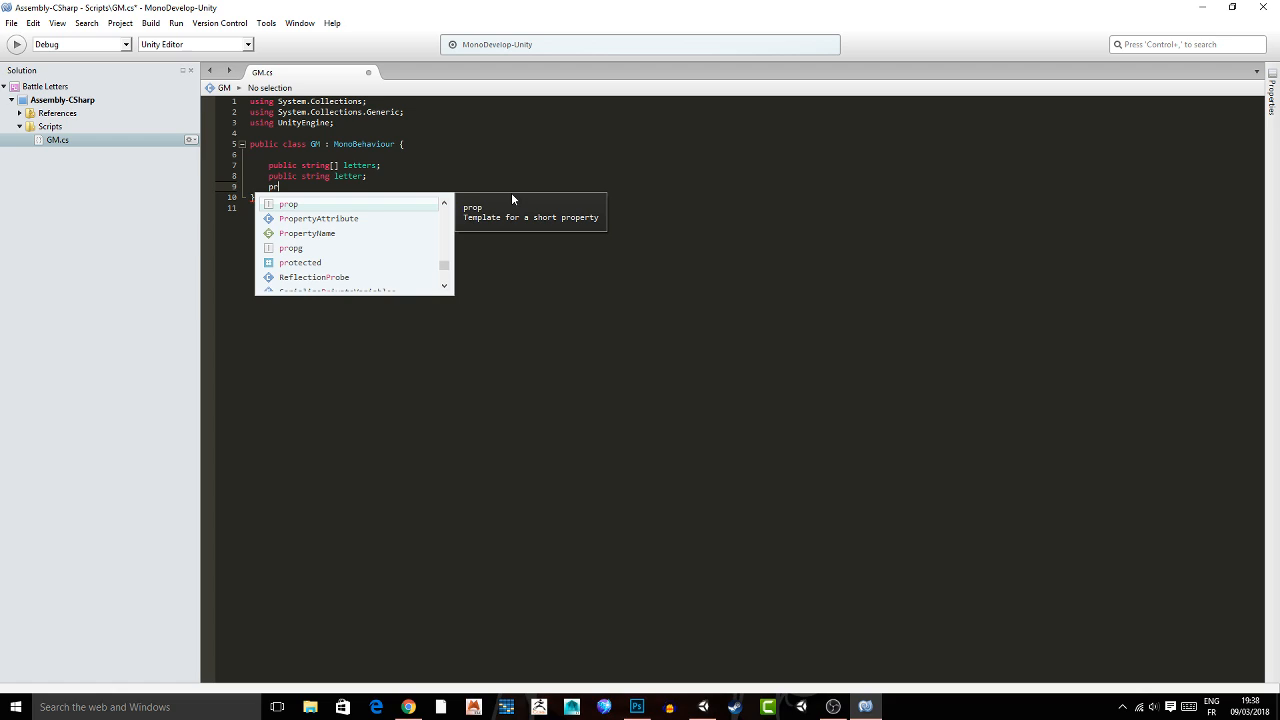
type("ivate int index;")
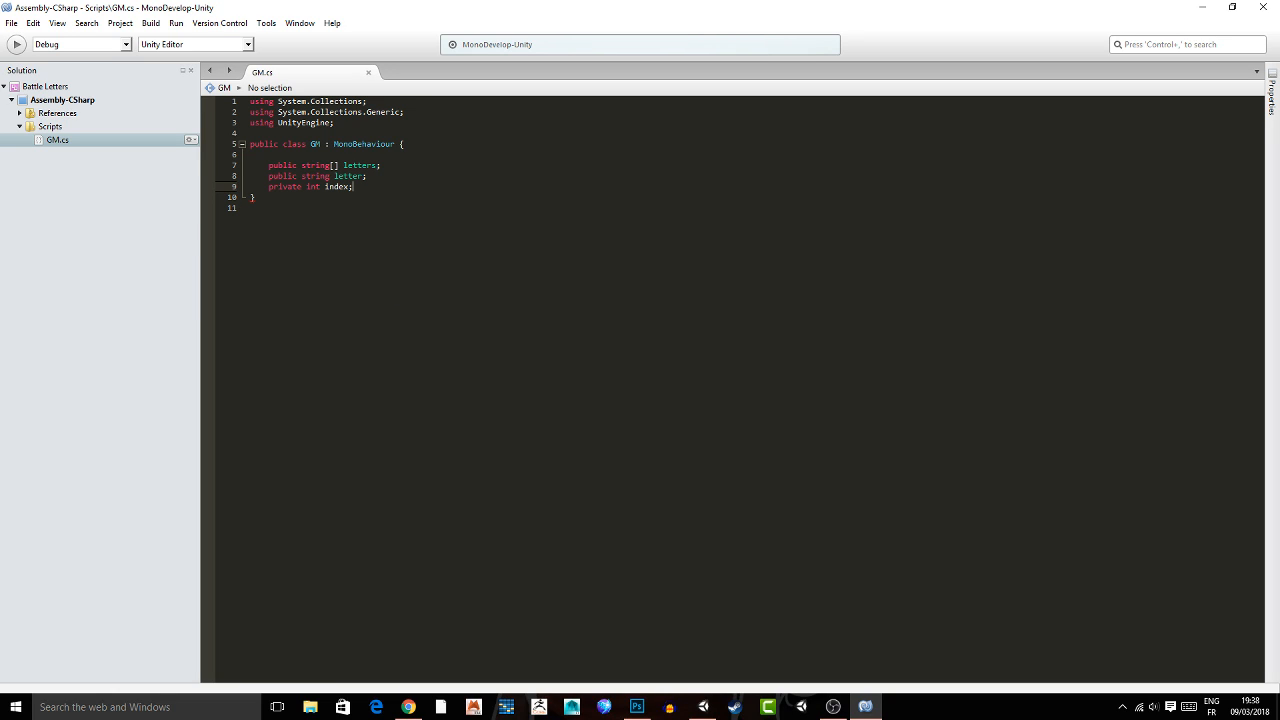
key("Return")
key("Return")
key("Return")
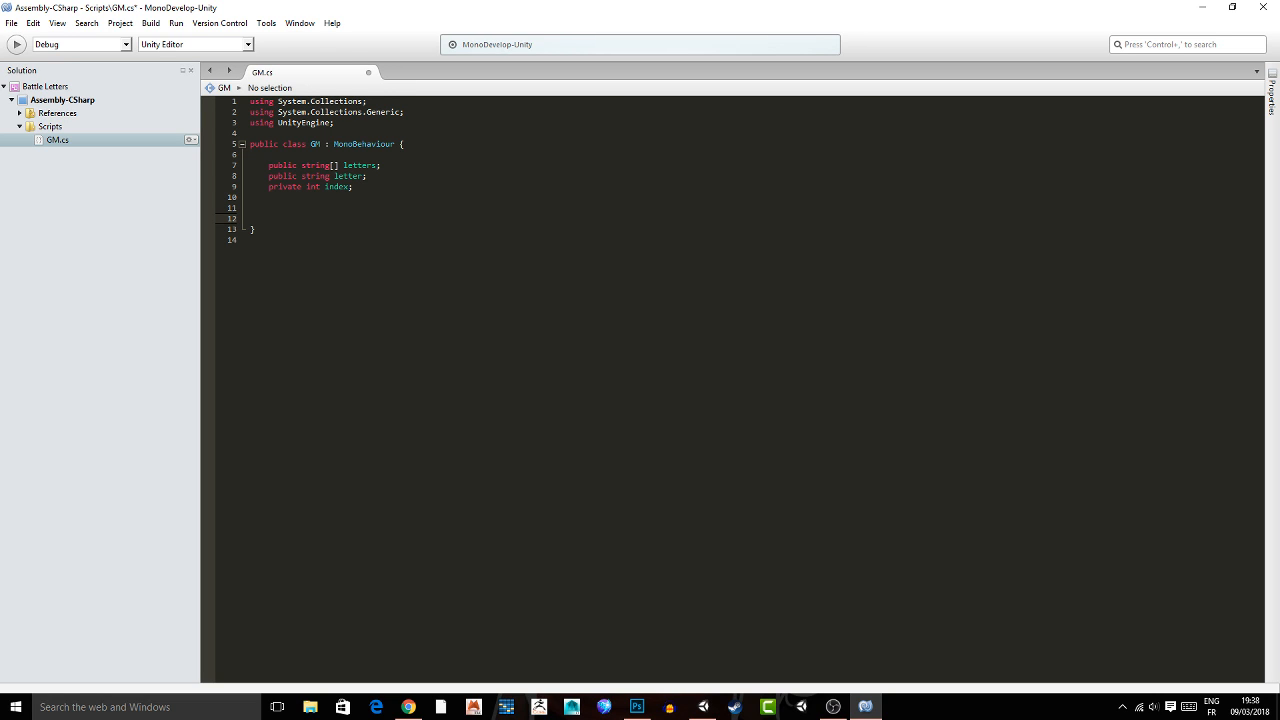
Add a Start method that sets index = Random.Range(0, letters.Length), and save the script.
type("void Start(){")
key("Return")
key("Return")
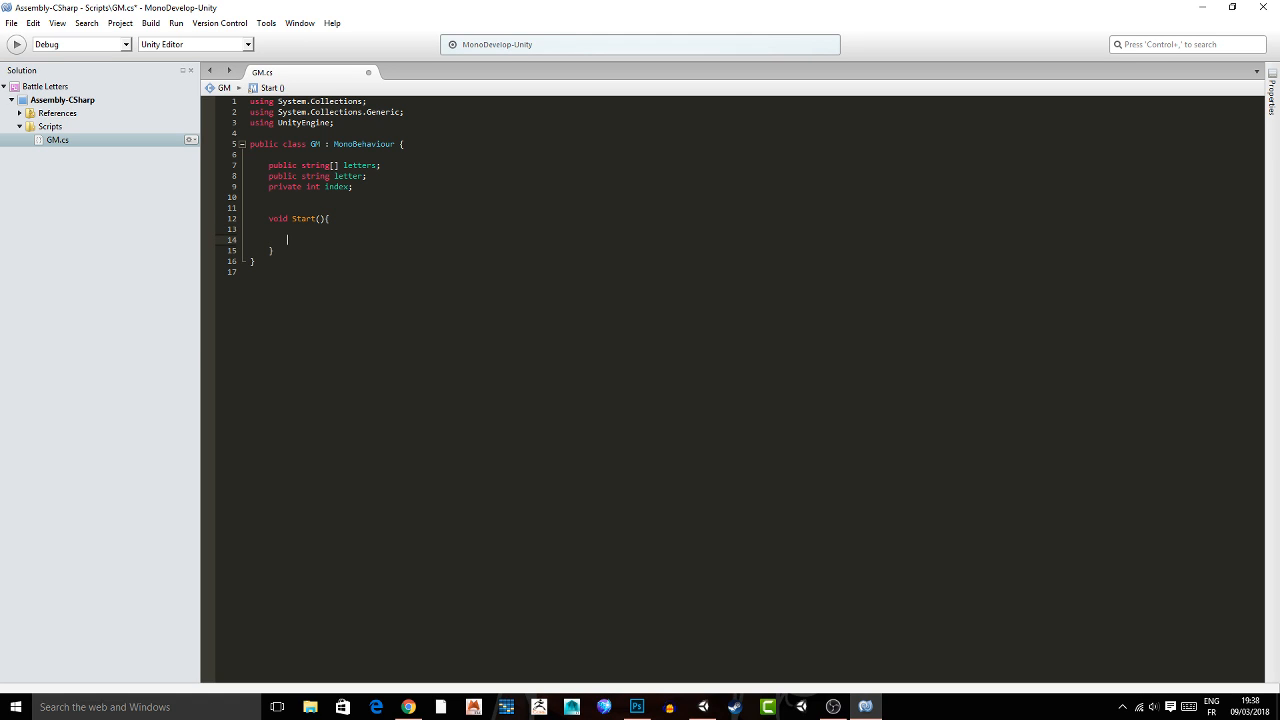
key("ctrl+s")
type("index = Random.Range(0, letters")
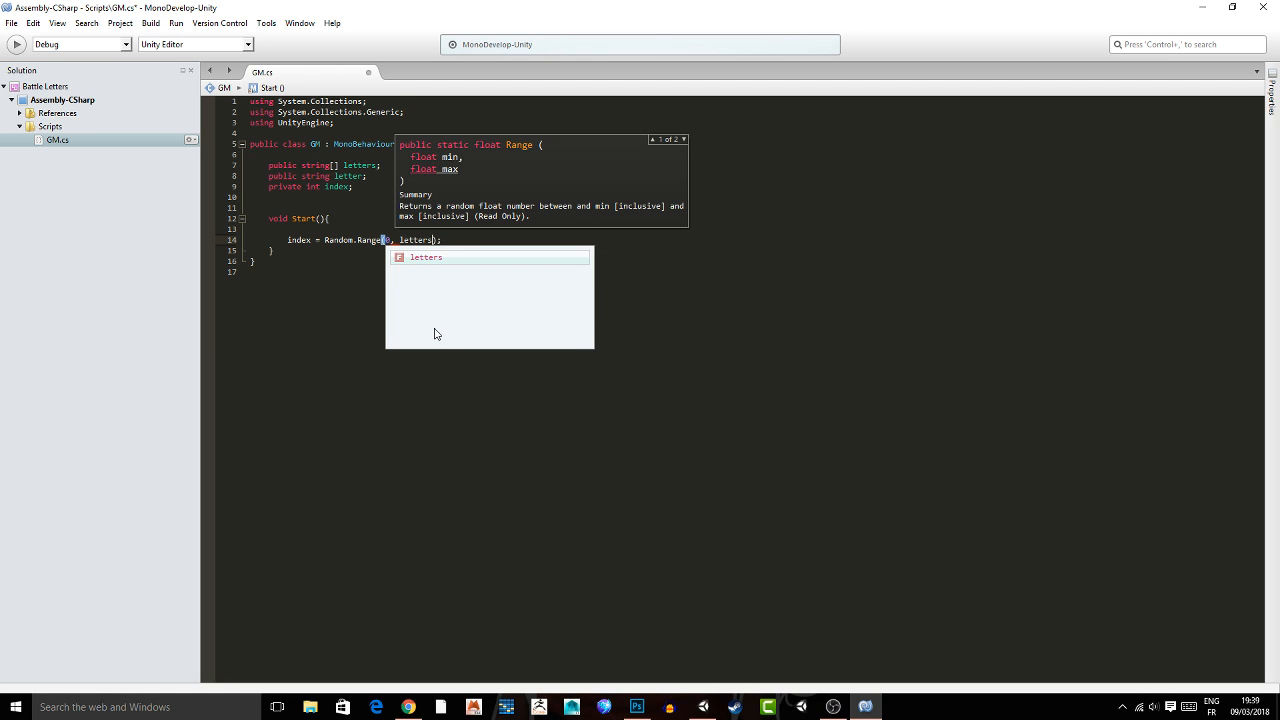
type(".Length")
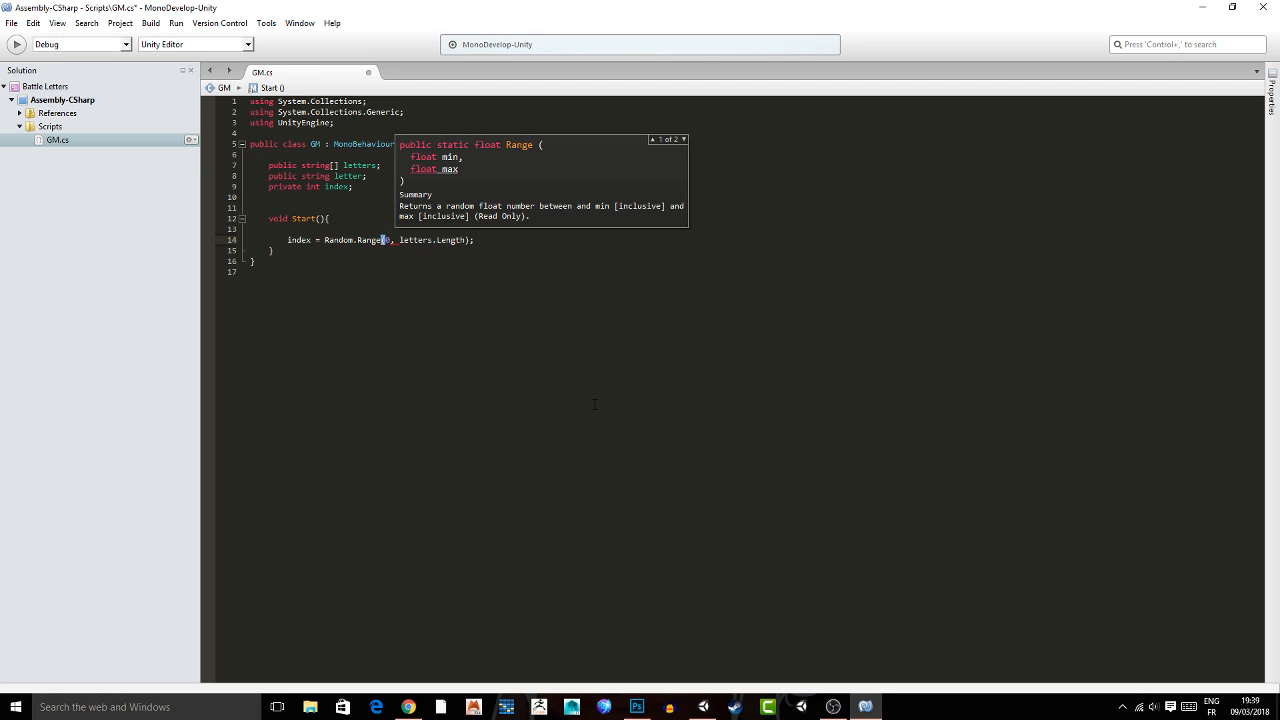
left_click(509, 308)
key("ctrl+s")
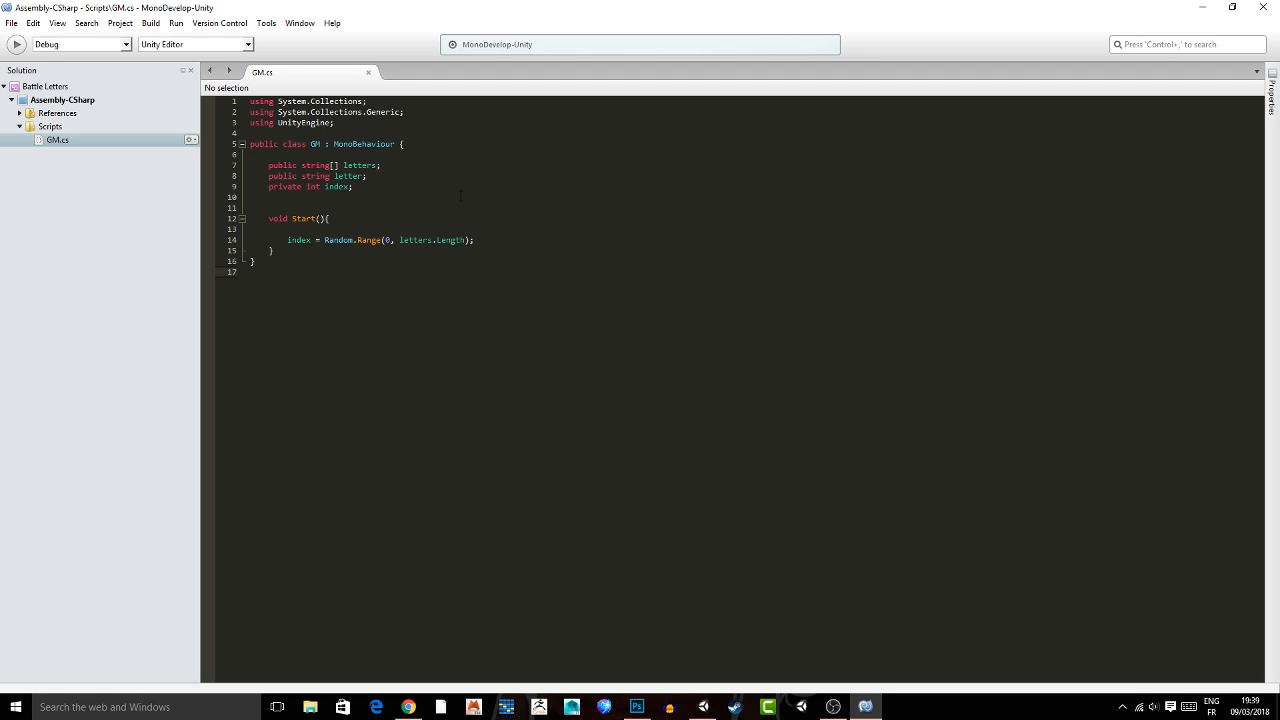
Add letter = letters[index]; after the random index line in Start, save the script and switch back to Unity.
left_click(422, 256)
left_click(288, 240)
left_click_drag(399, 241, 446, 242)
left_click(532, 240)
key("Return")
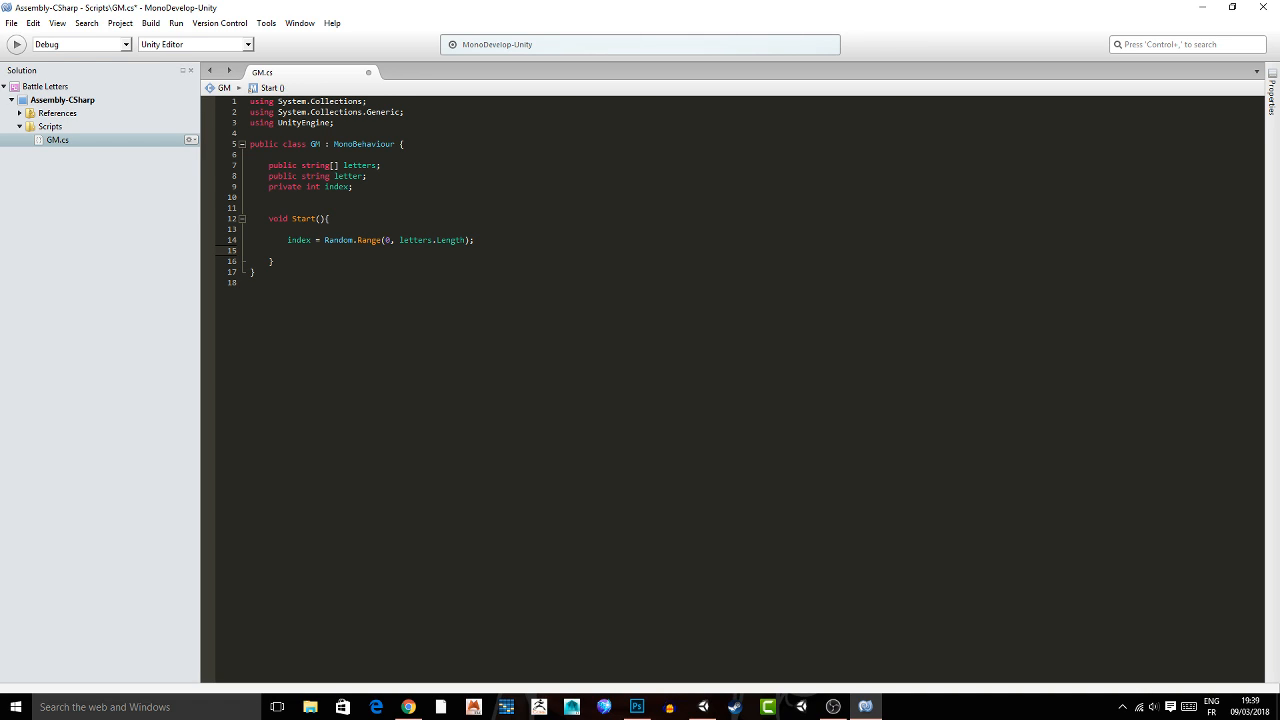
type("letter = letters[index")
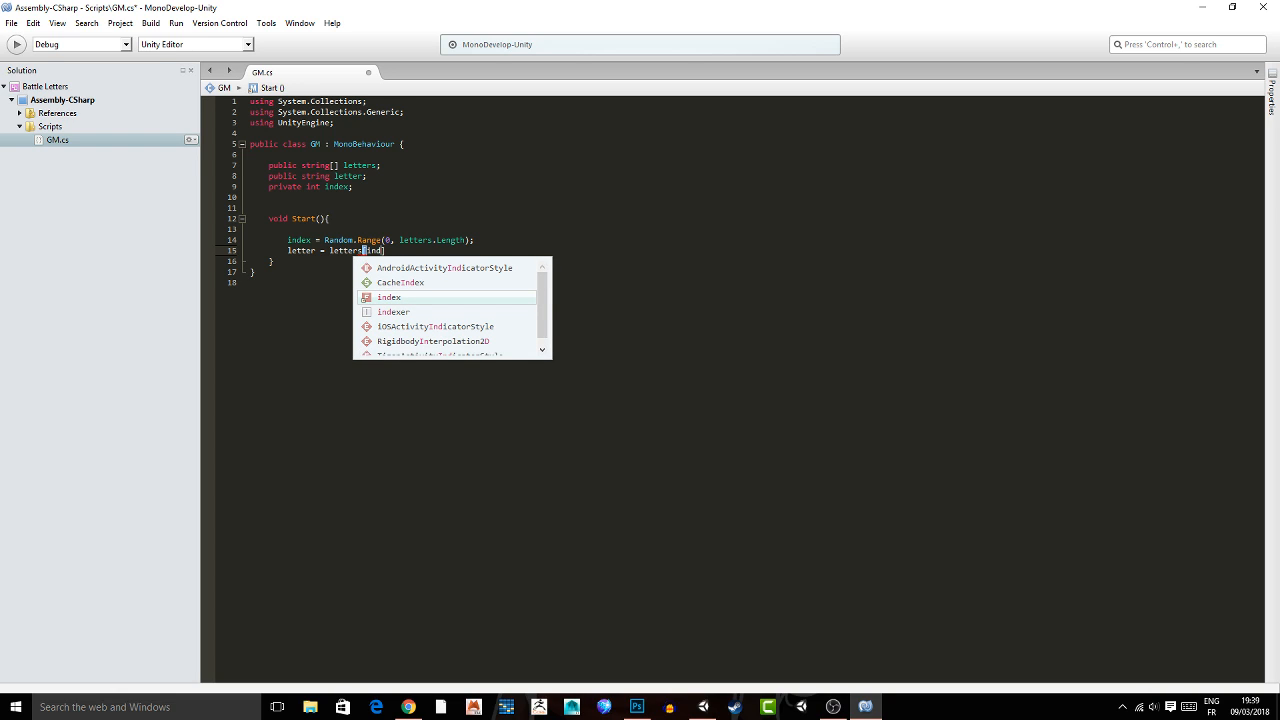
type("];")
key("ctrl+s")
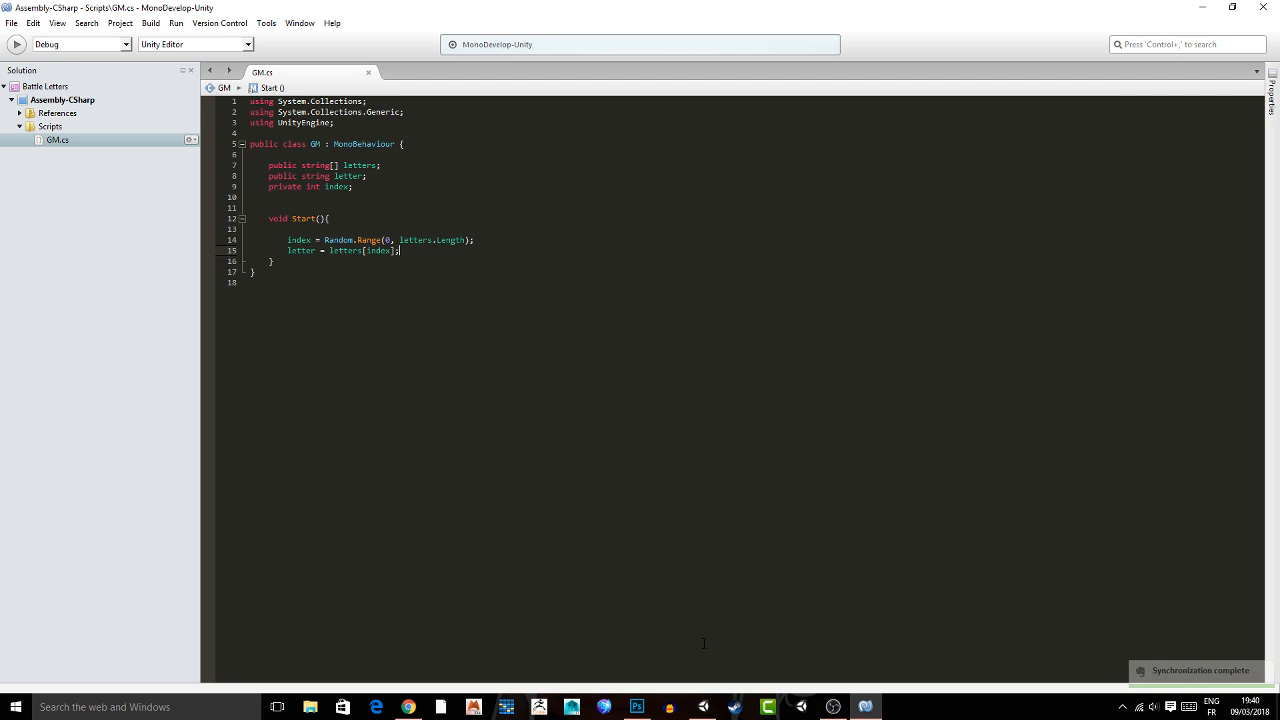
left_click(704, 708)
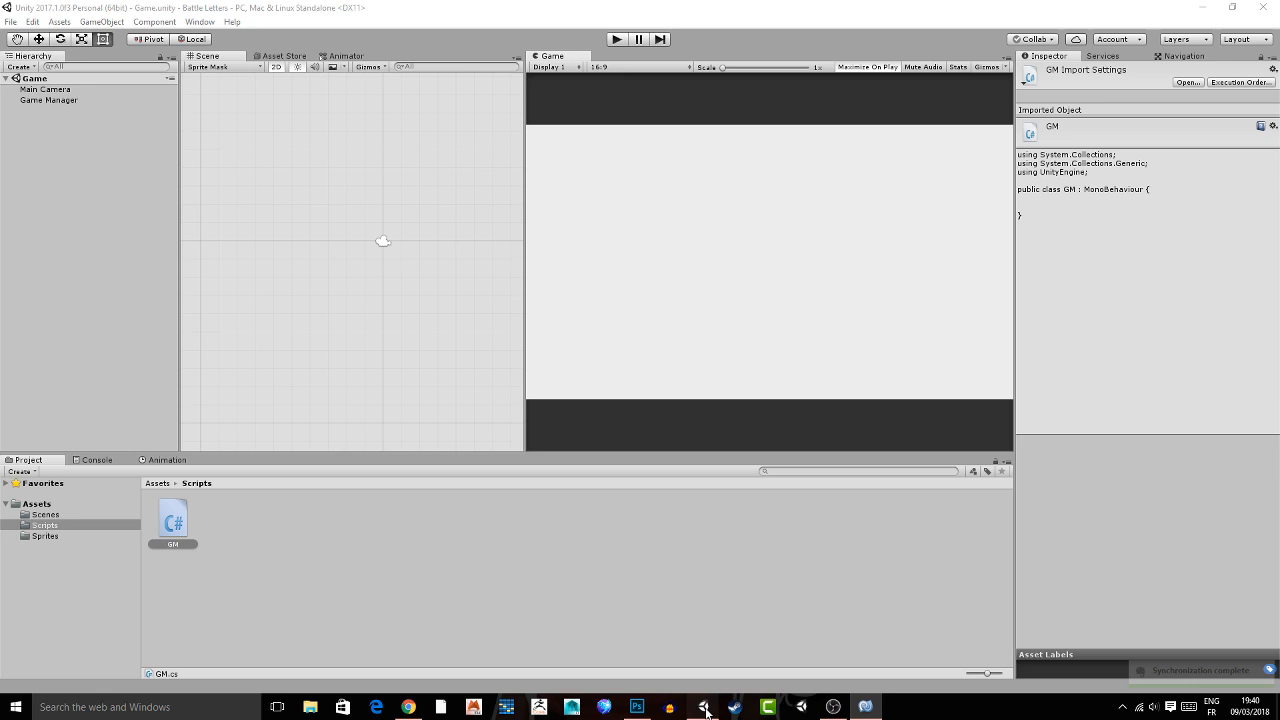
Attach the GM script to the Game Manager object and set its Letters array size to 3.
left_click(48, 100)
left_click_drag(173, 521, 1180, 276)
left_click(1145, 185)
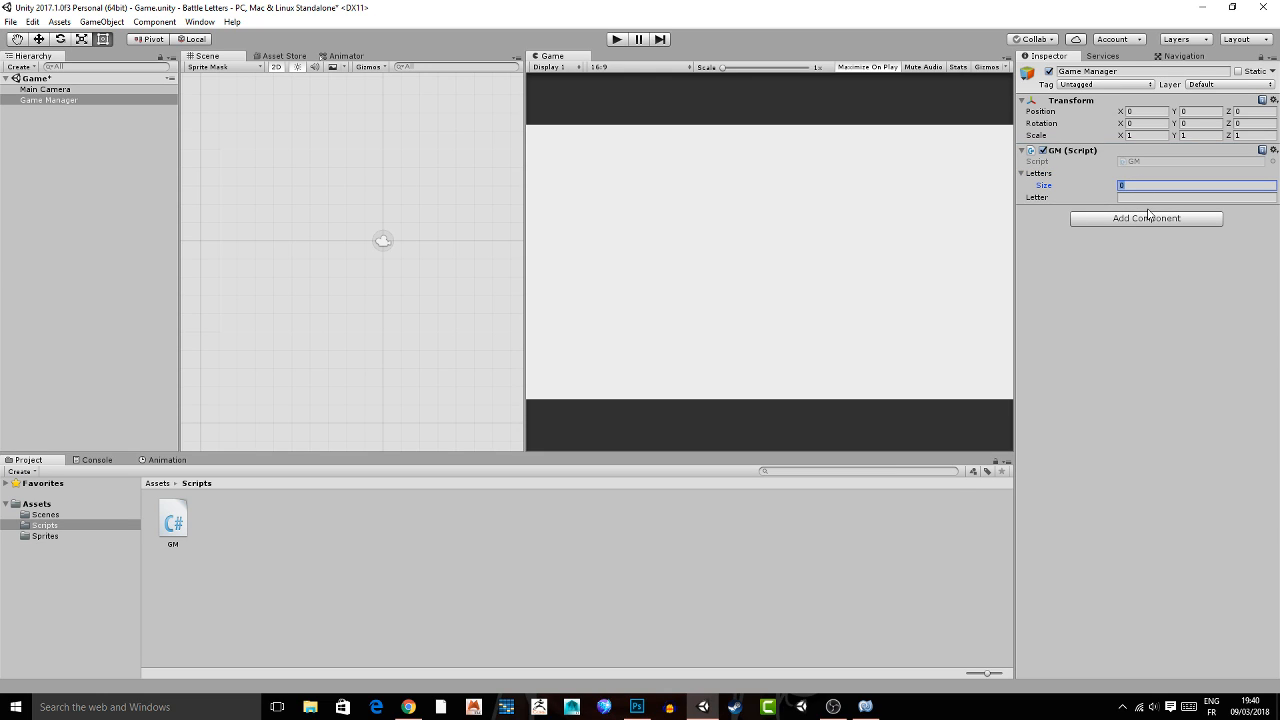
type("3")
key("Return")
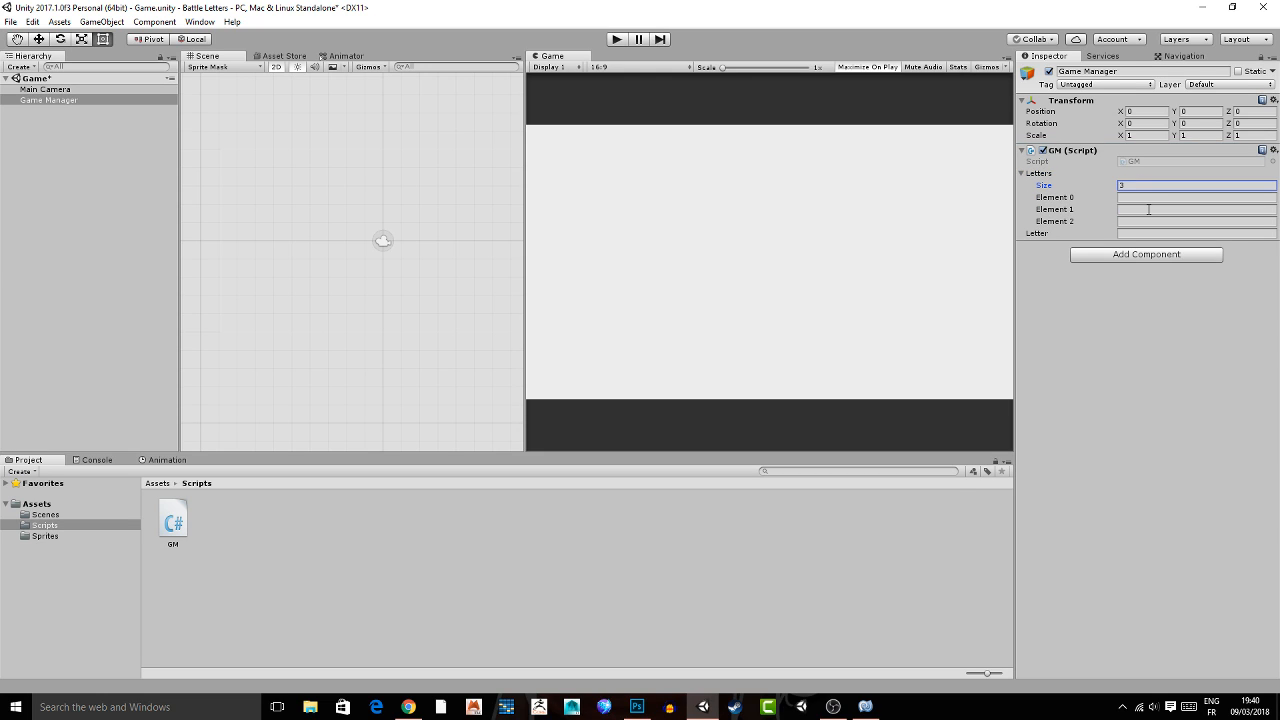
Fill the three Letters elements of the GM component with a, z and e.
left_click(1134, 198)
type("a")
left_click(1126, 209)
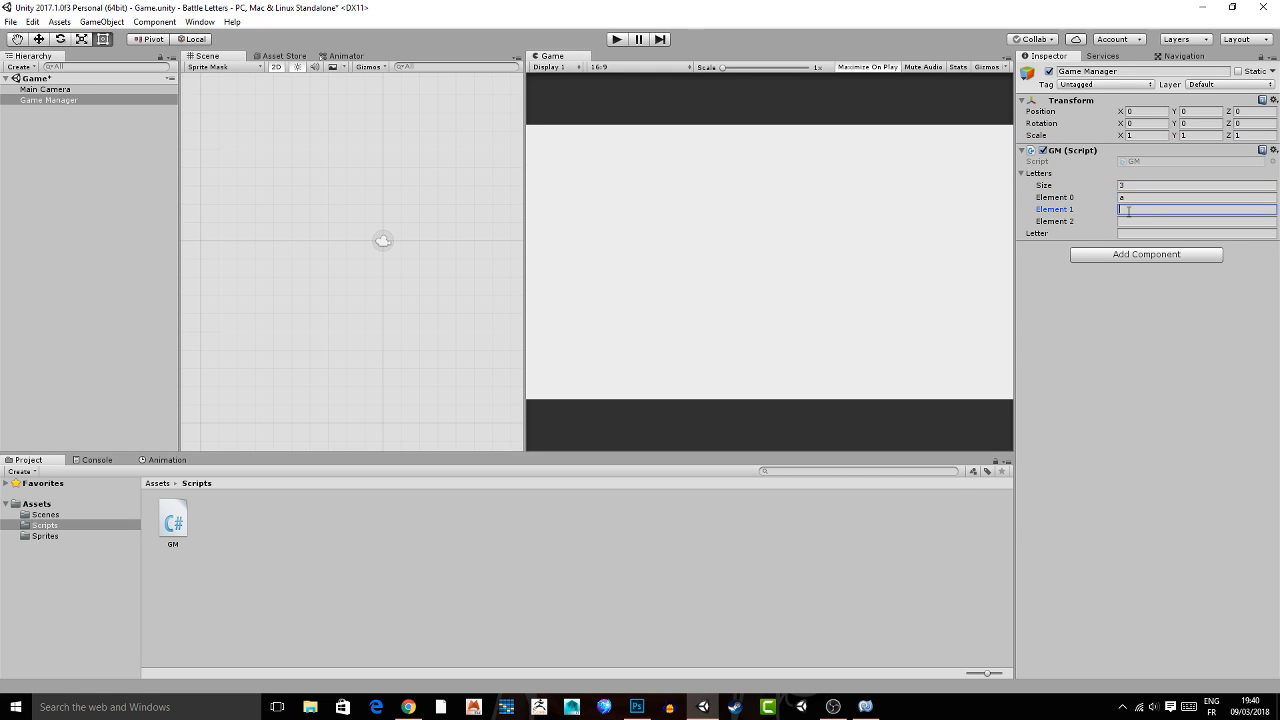
type("z")
left_click(1131, 222)
type("e")
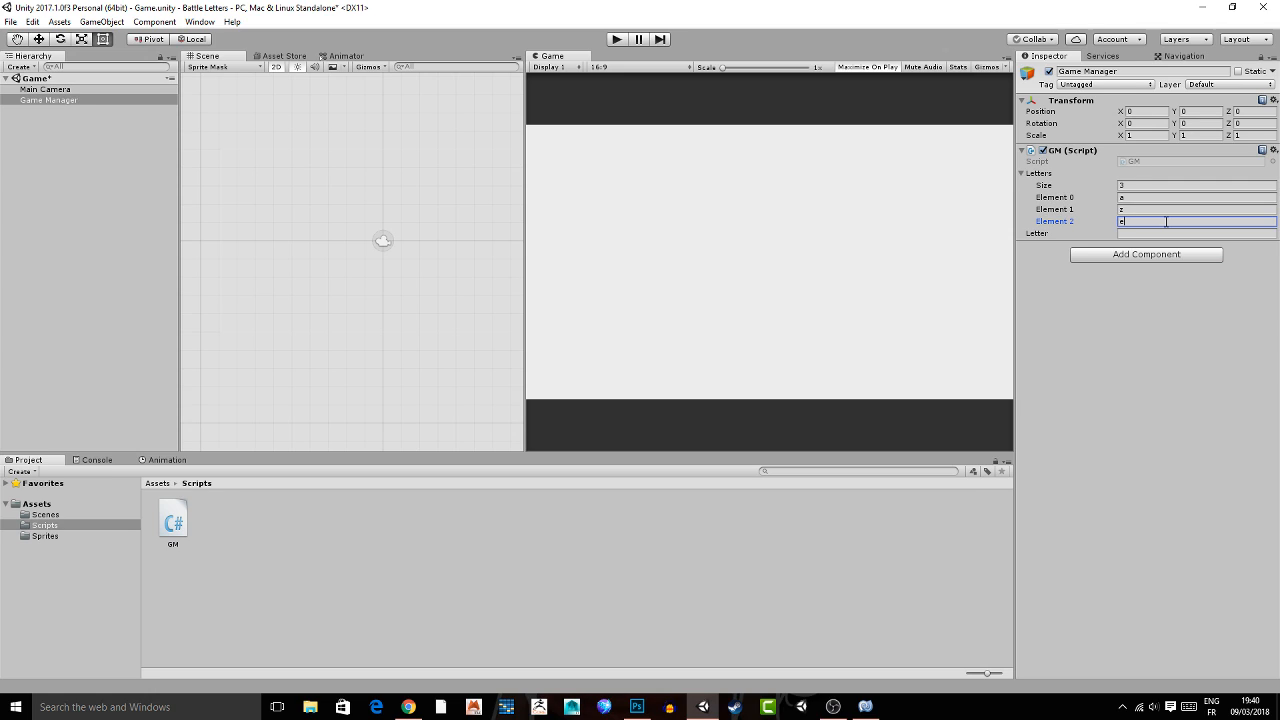
left_click(1106, 322)
Switch to MonoDevelop, add Debug.Log(letter); after the letter assignment in Start, and save the GM script.
scroll(378, 215, "down", 2)
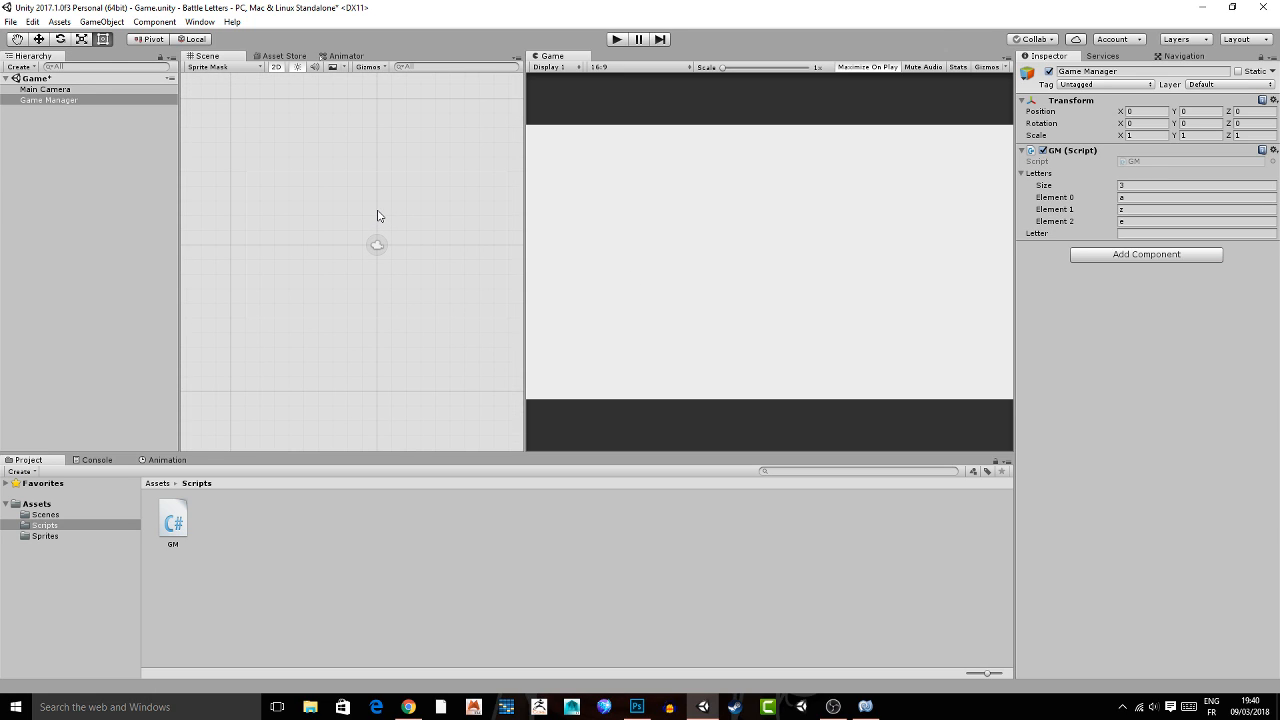
scroll(378, 215, "down", 2)
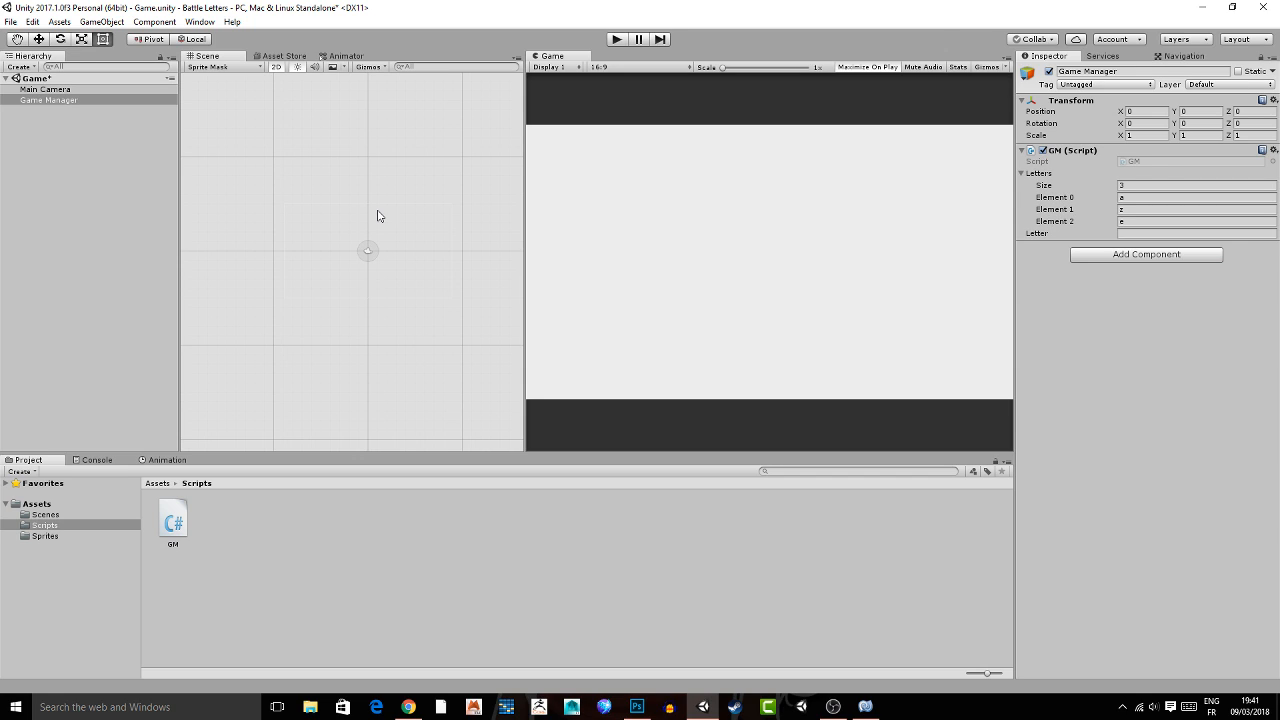
left_click(866, 707)
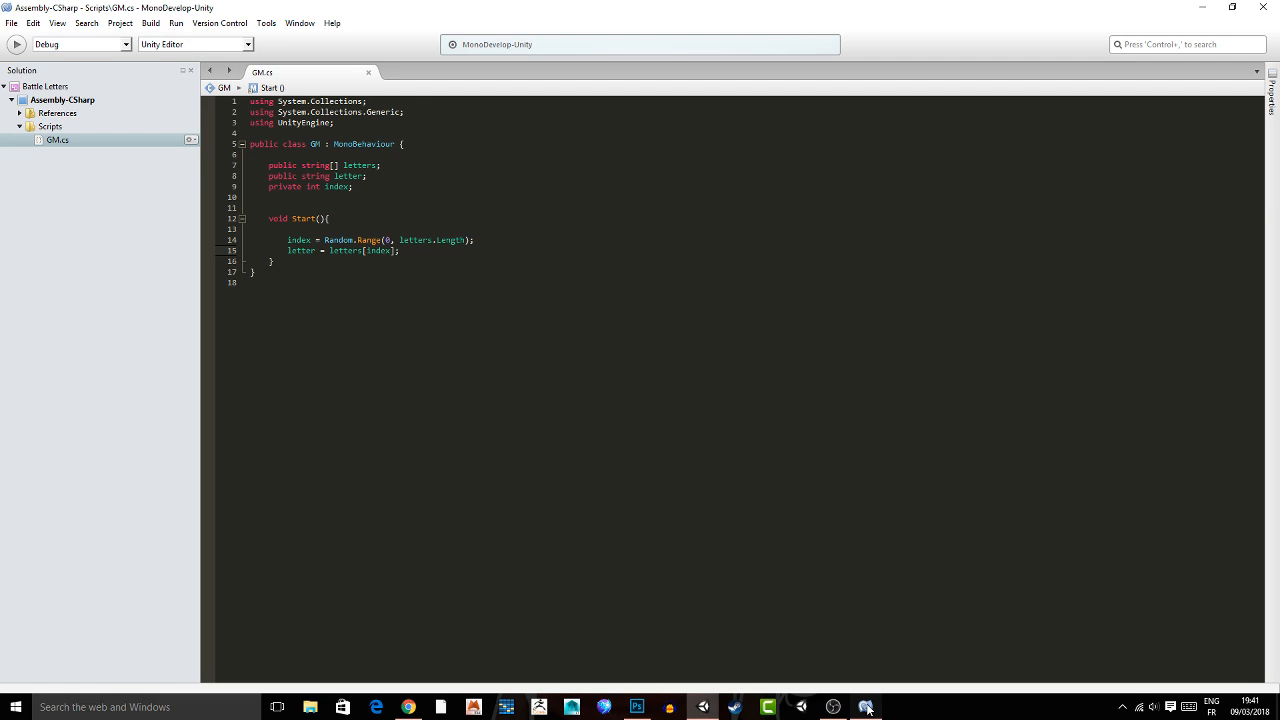
left_click(866, 707)
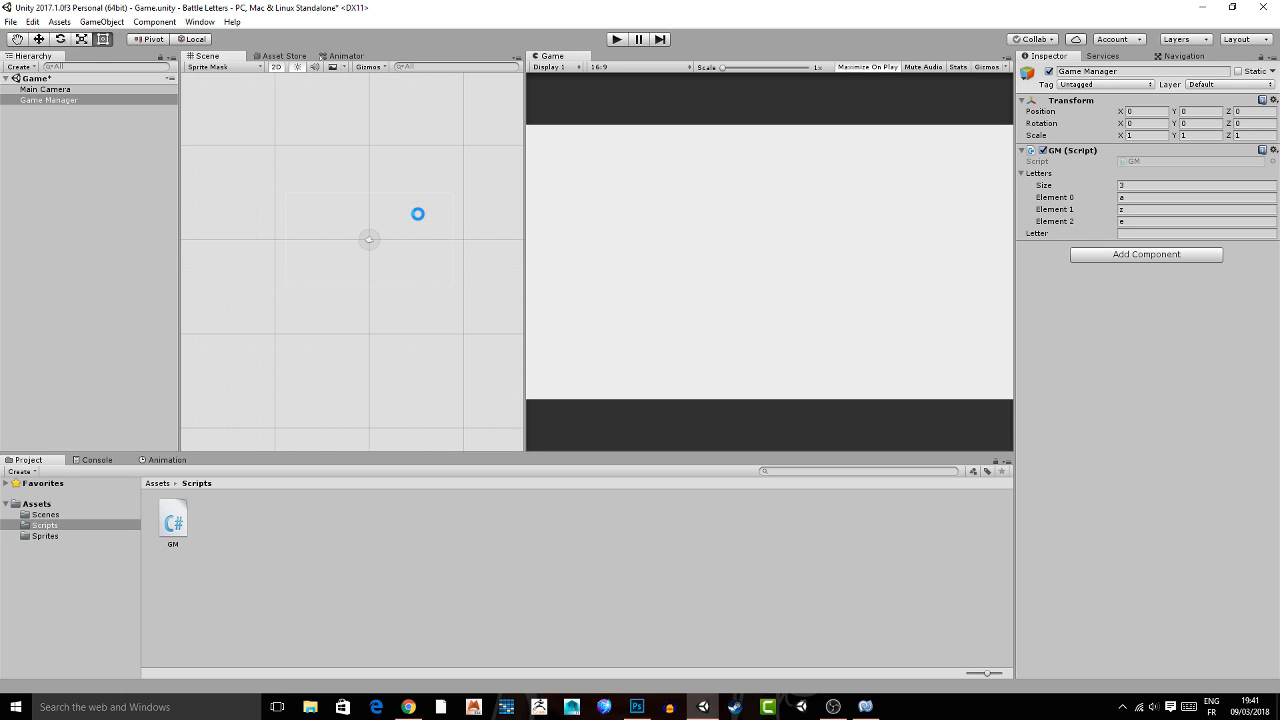
left_click(866, 707)
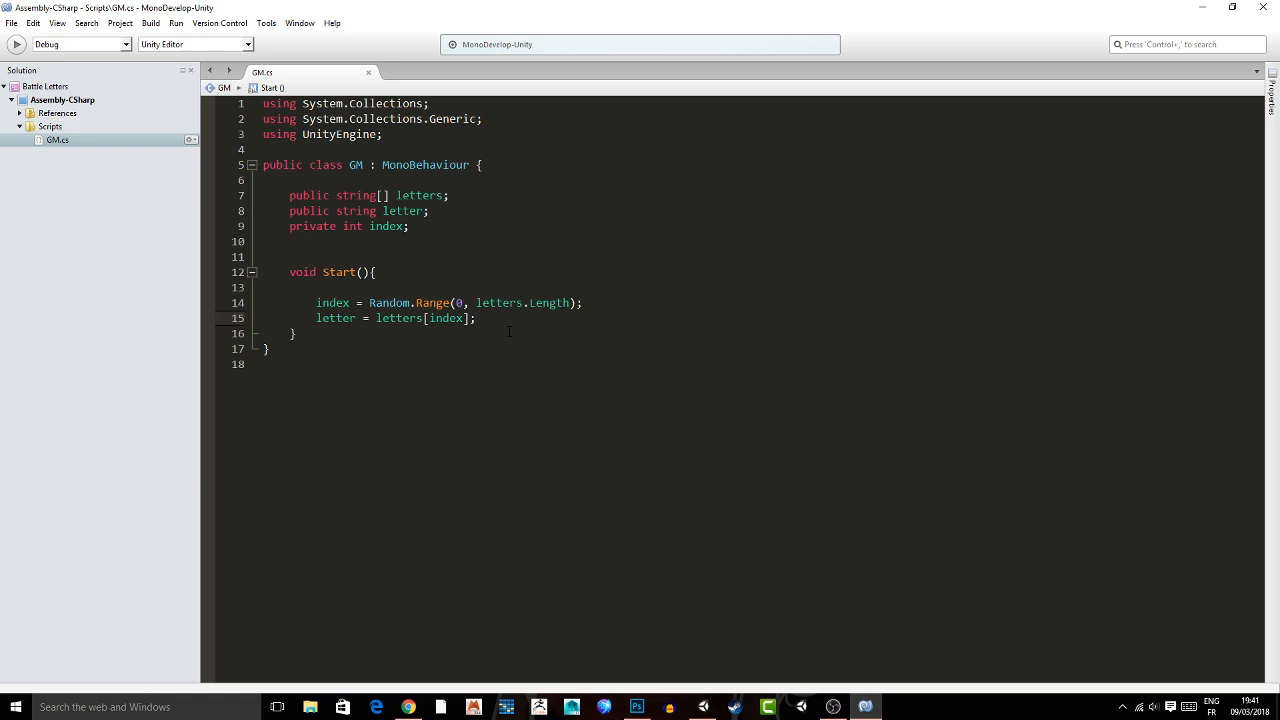
key("Return")
type("Debug.Log(letter);")
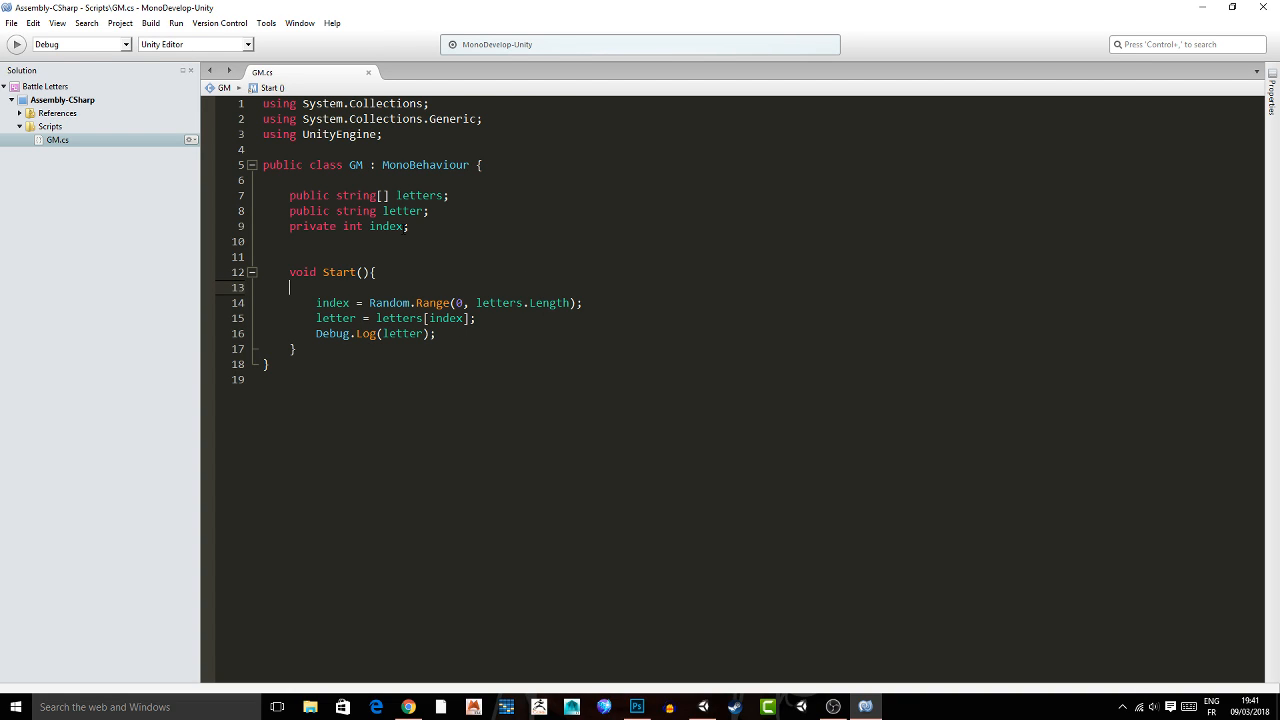
Return to Unity, play the scene and open the Console to check the logged letter.
left_click(704, 707)
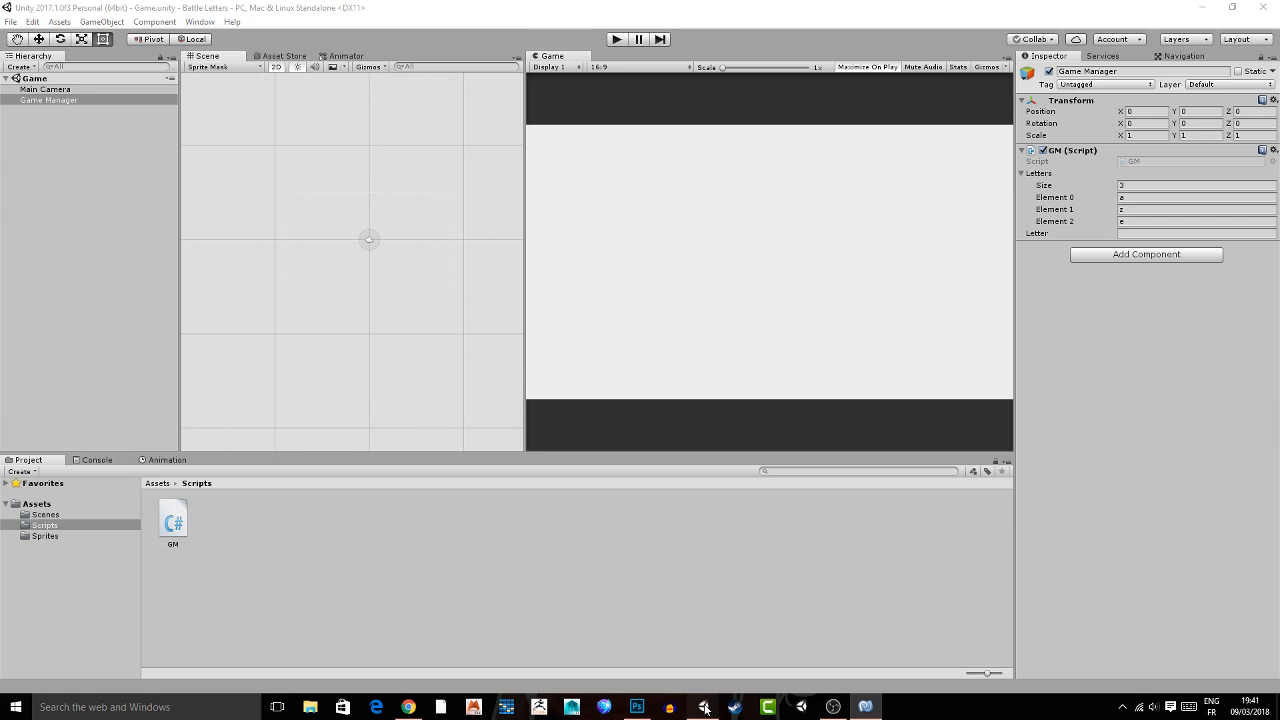
left_click(704, 708)
left_click(615, 39)
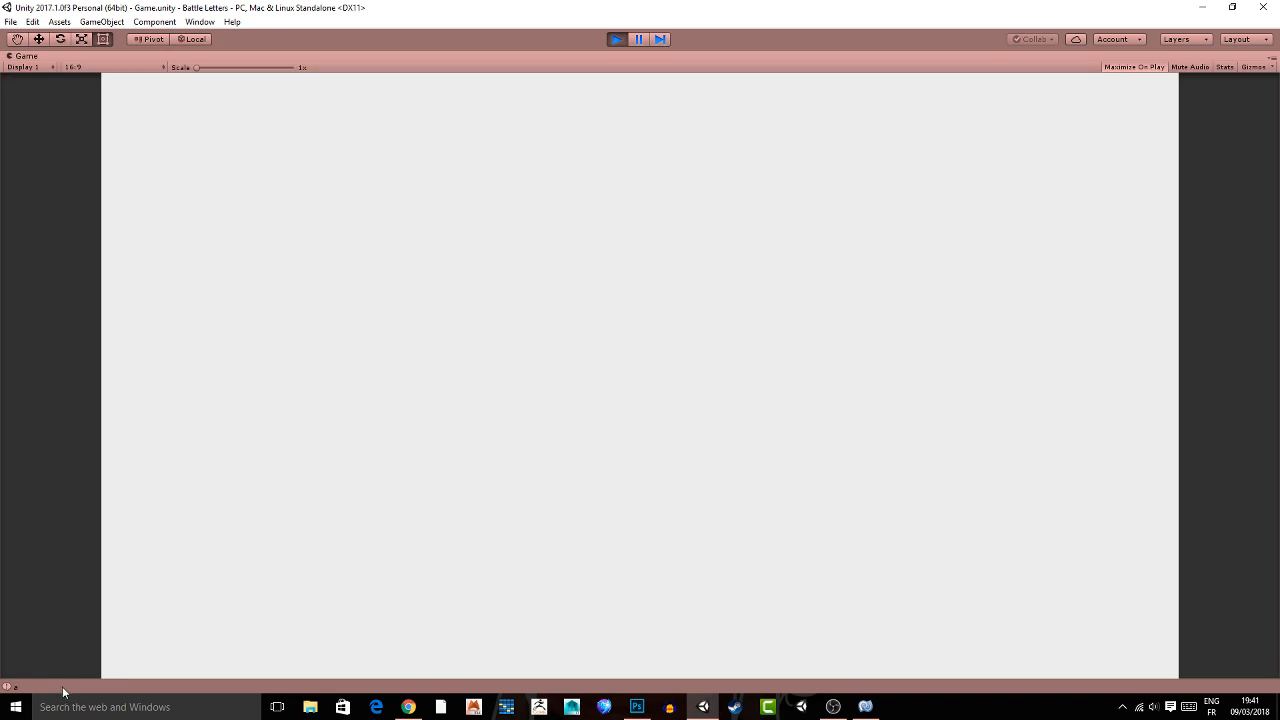
left_click(62, 686)
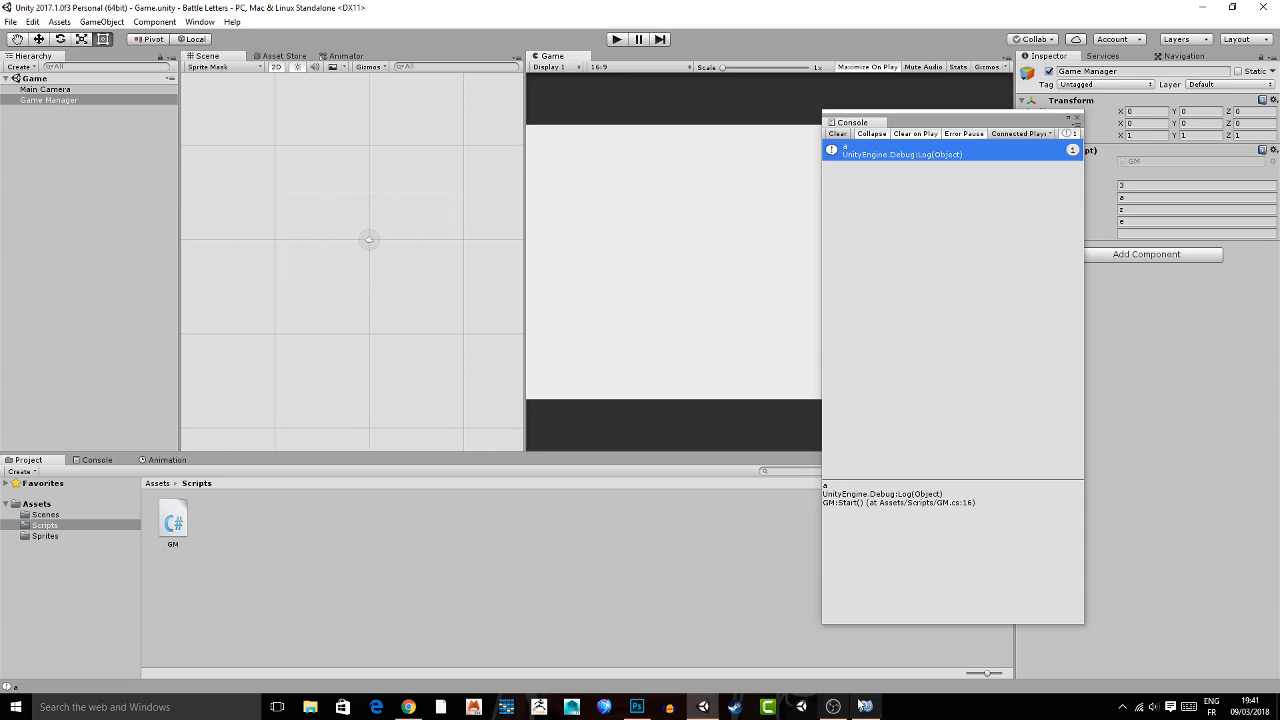
In MonoDevelop, add an empty void Update() method below Start in the GM script and save it.
left_click(865, 707)
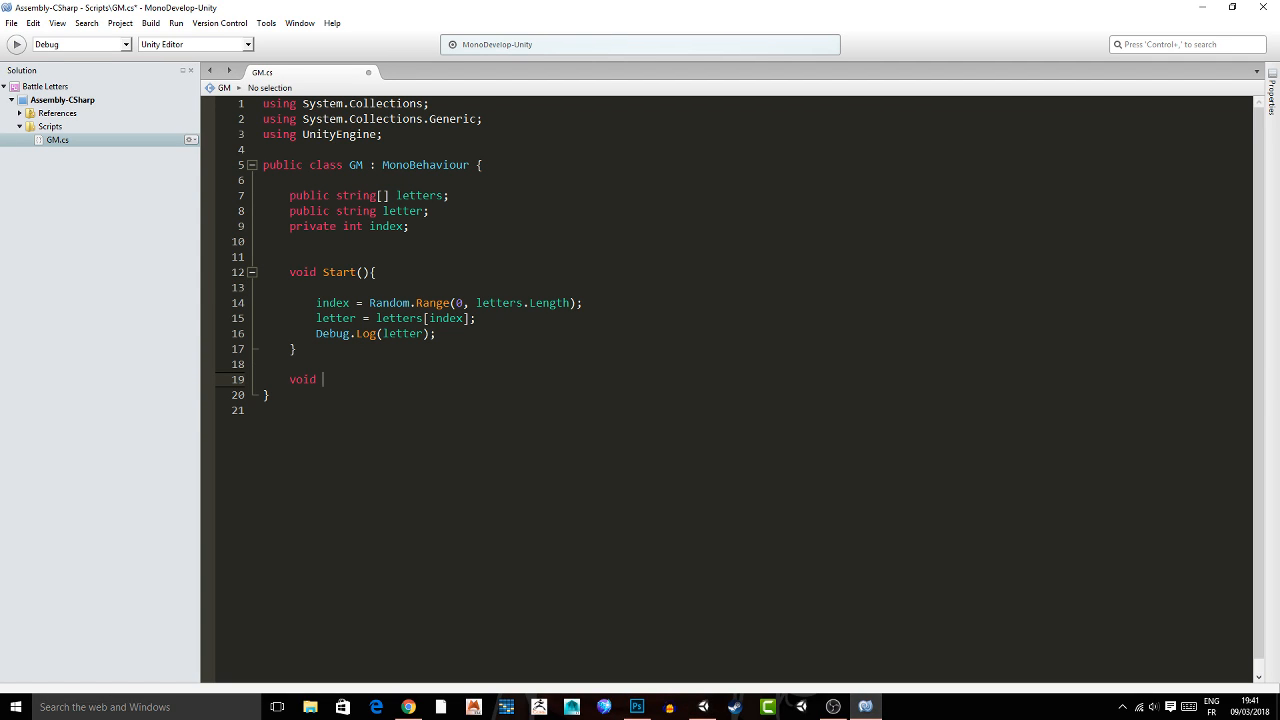
type("Update(){")
key("Return")
key("Return")
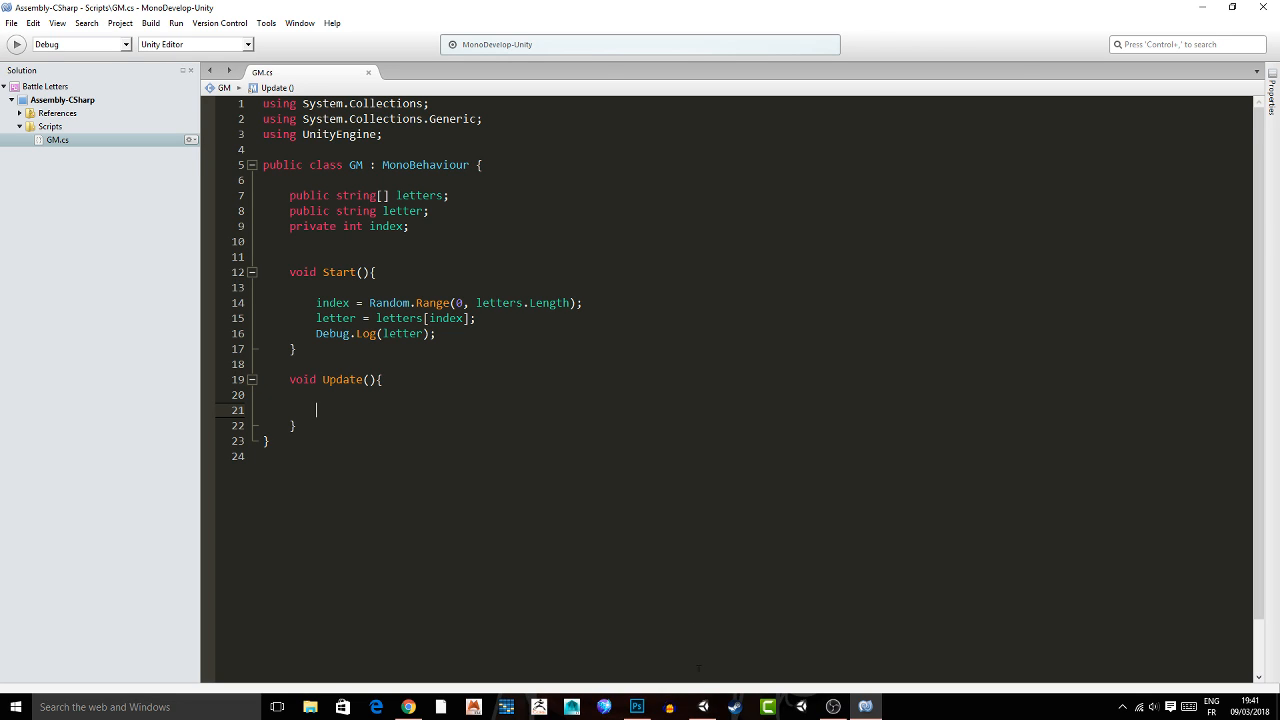
Inside Update, add an if block with the condition Input.anyKeyDown.
left_click(705, 708)
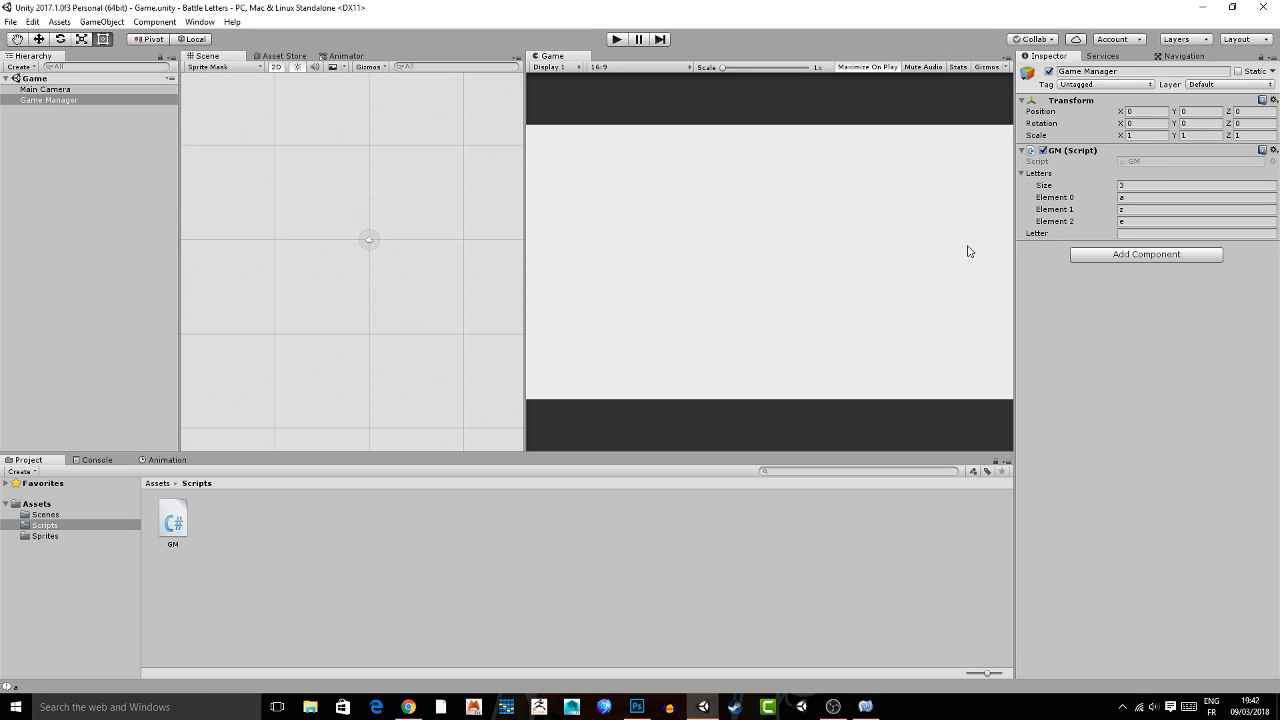
key("alt+Tab")
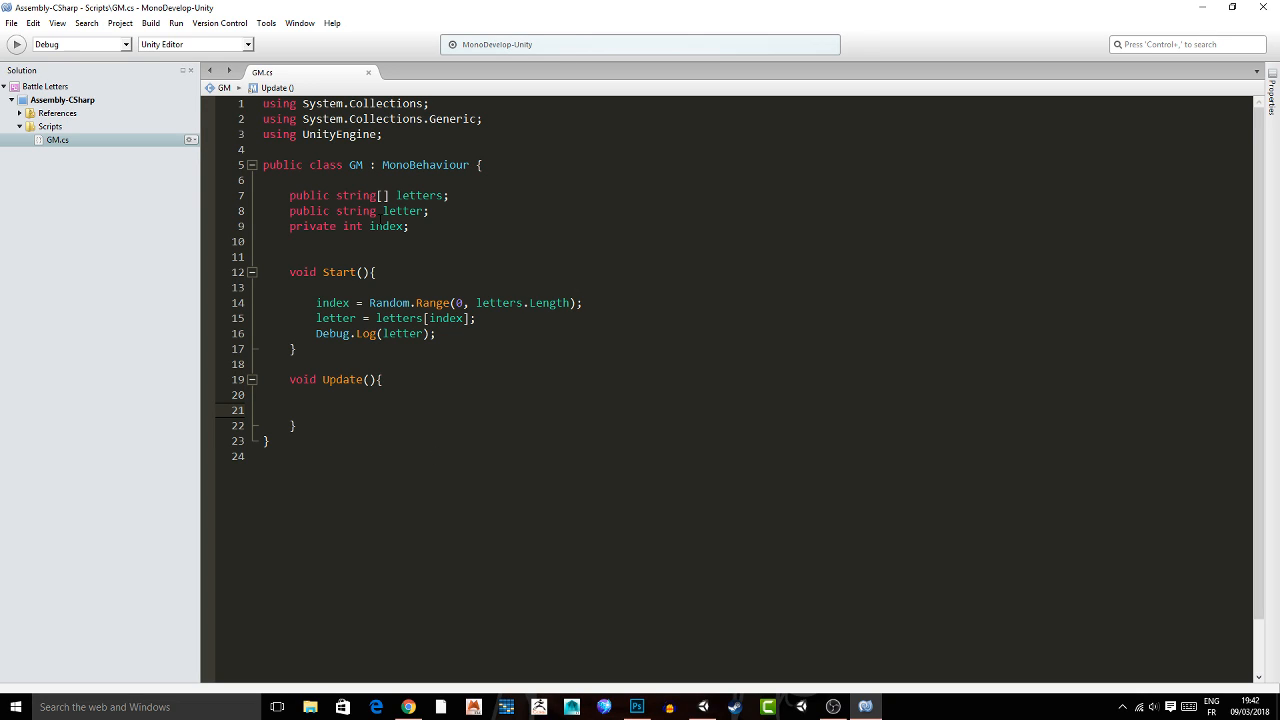
type("if(){")
key("Return")
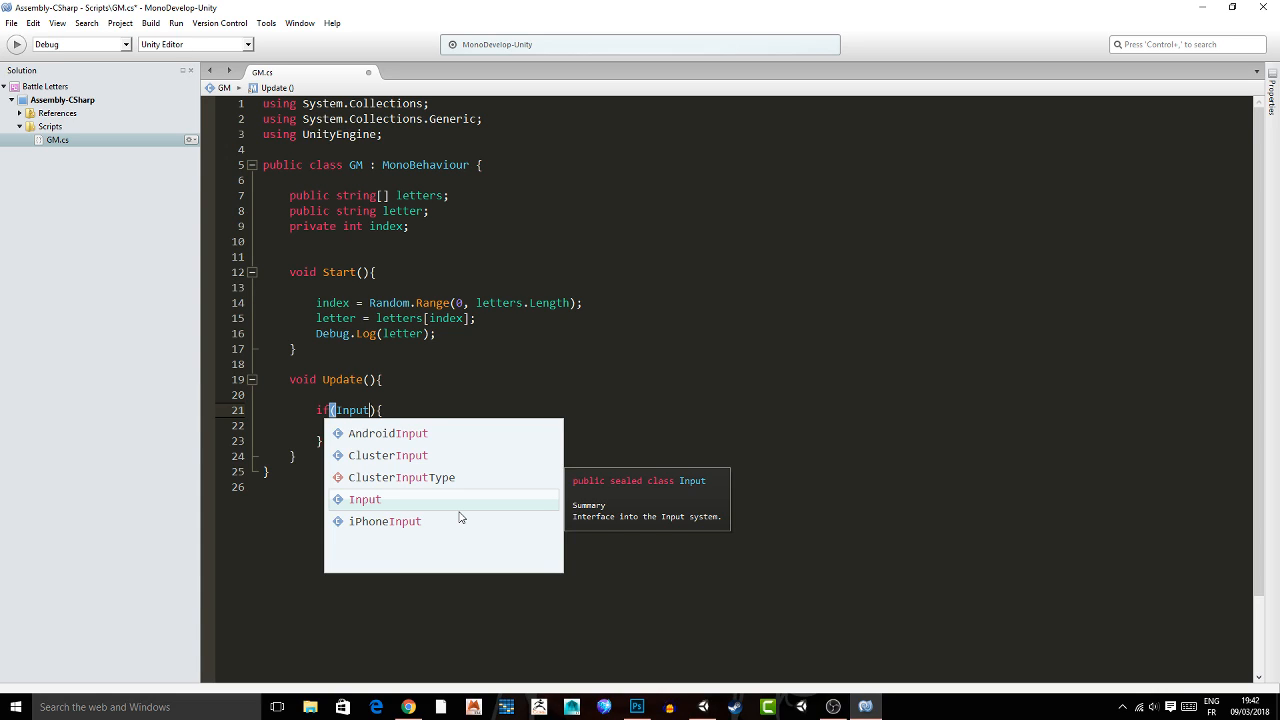
type(".an")
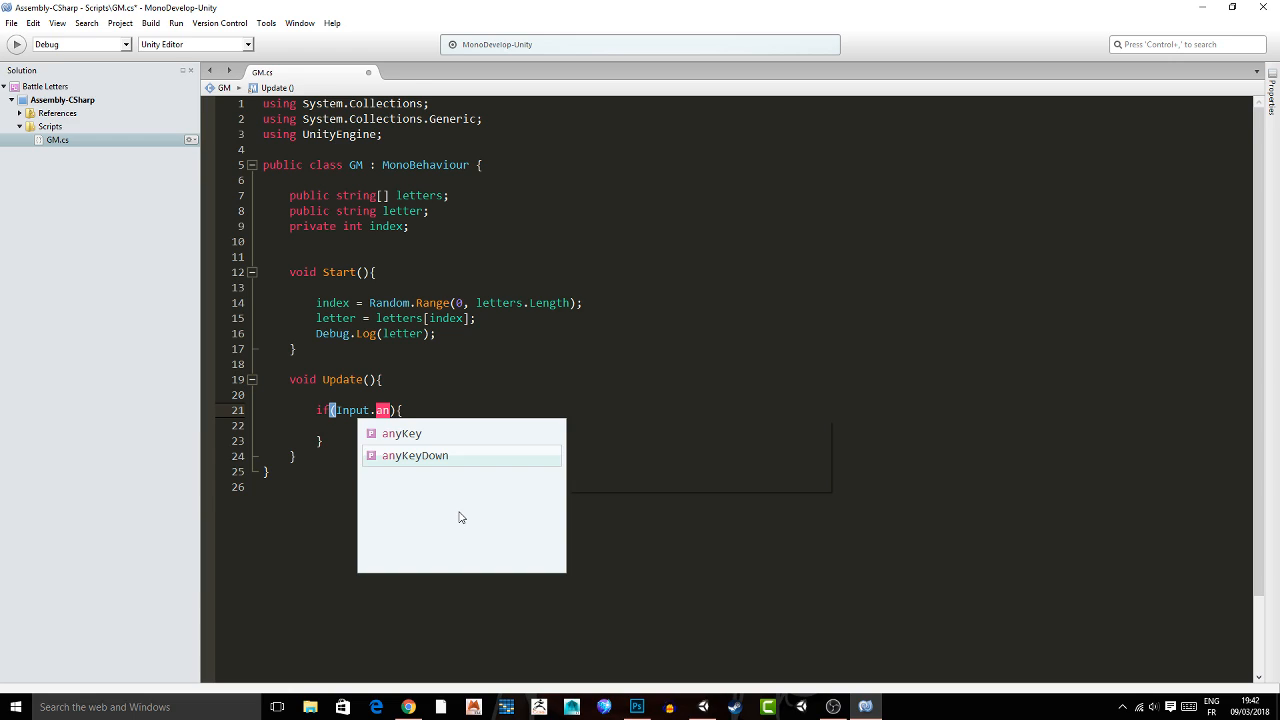
key("Return")
key("Down")
Nest an if block with the condition Input.inputString == letter inside the anyKeyDown block.
type("if(")
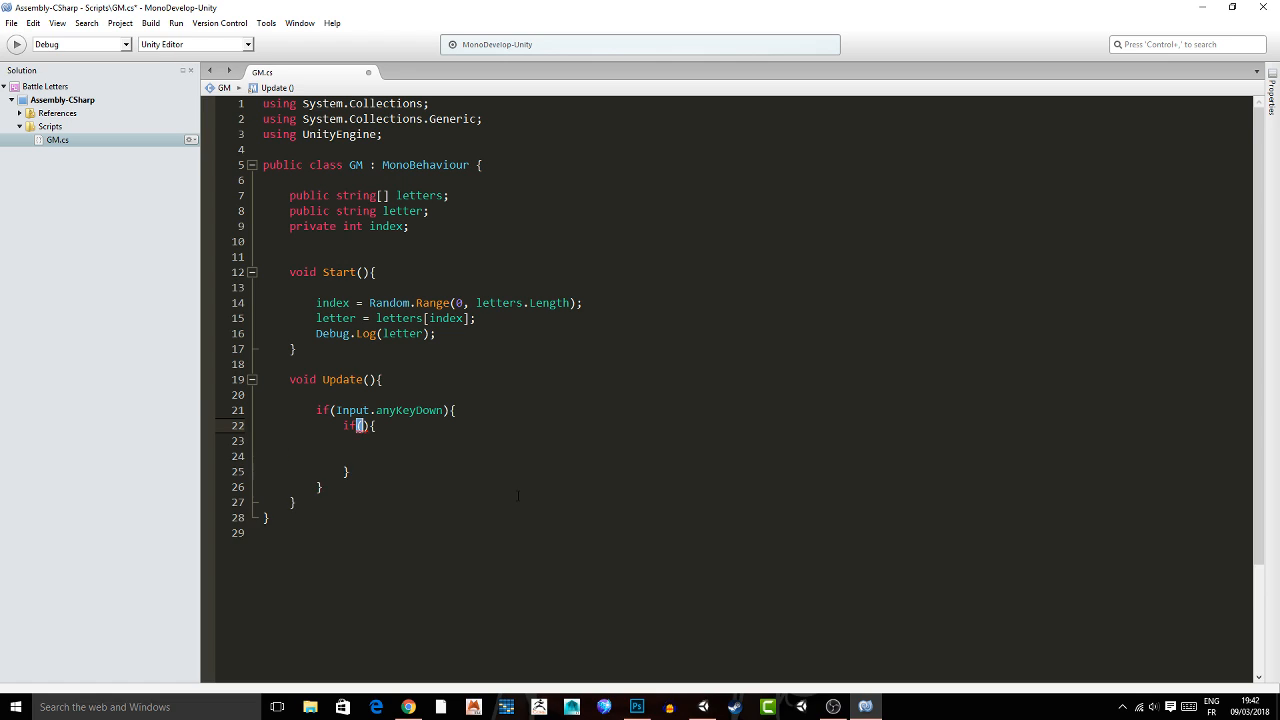
type("Input")
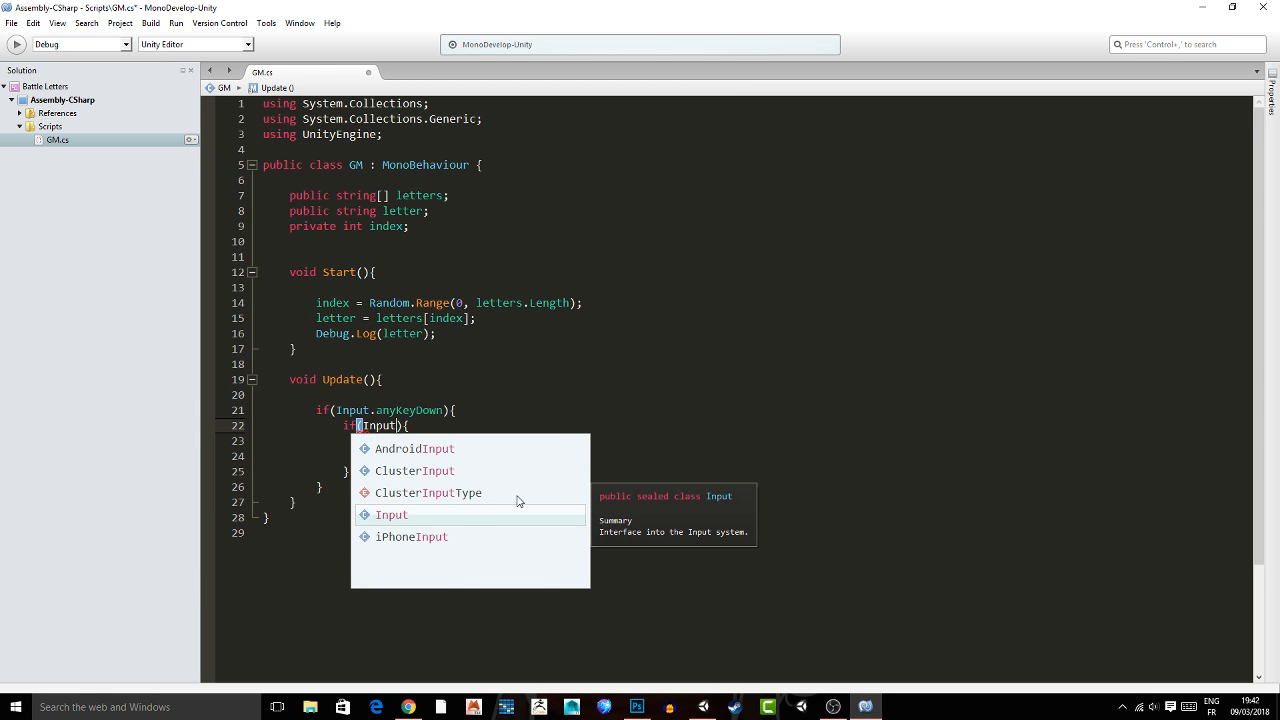
type(".")
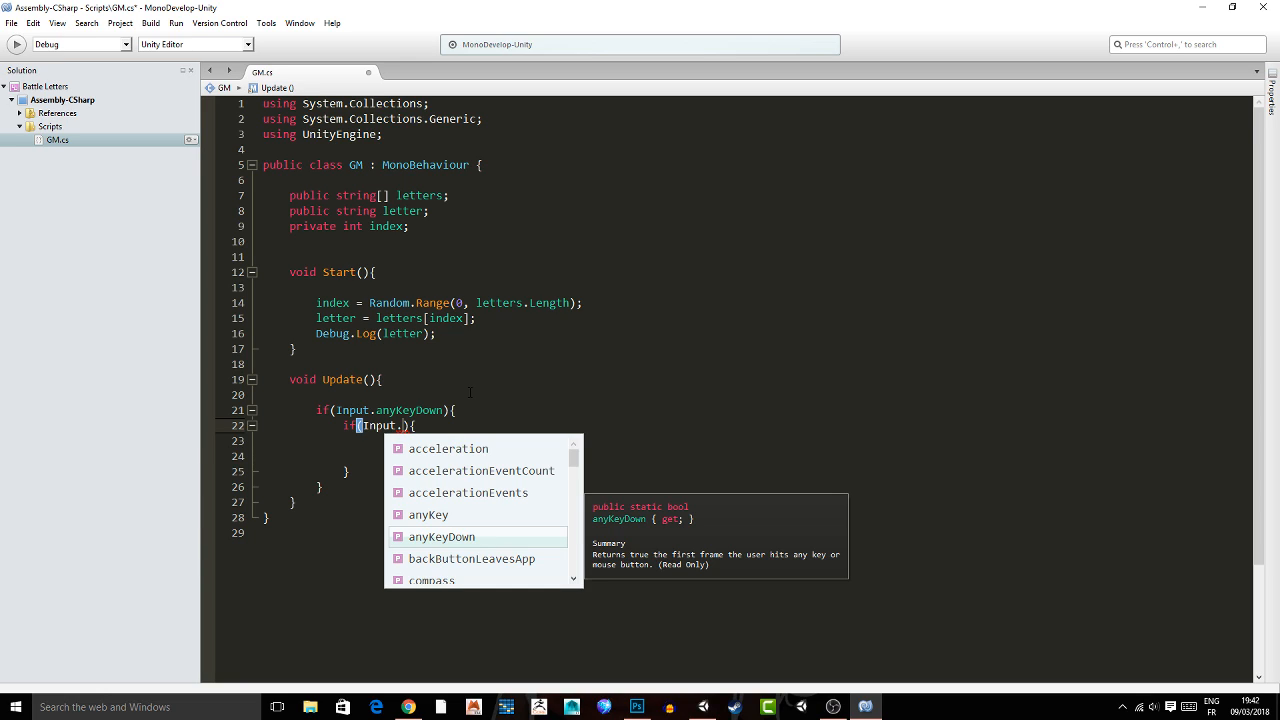
type("inputString == ")
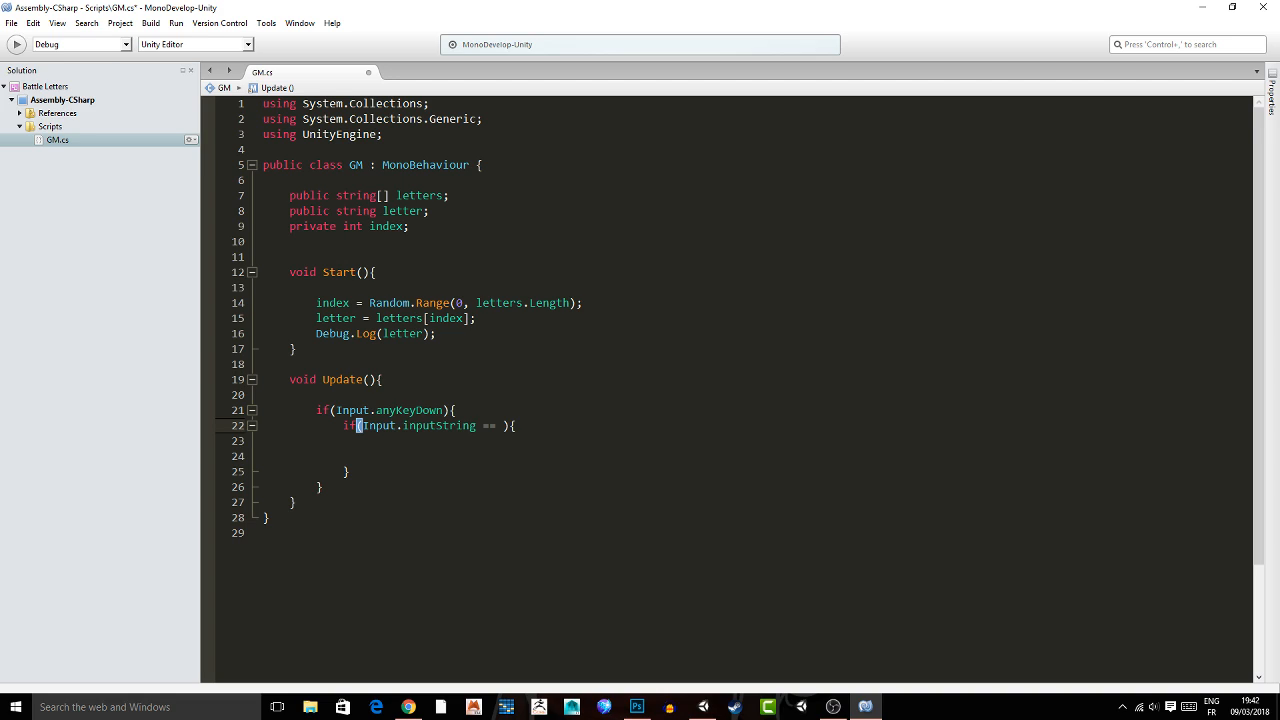
type("letter")
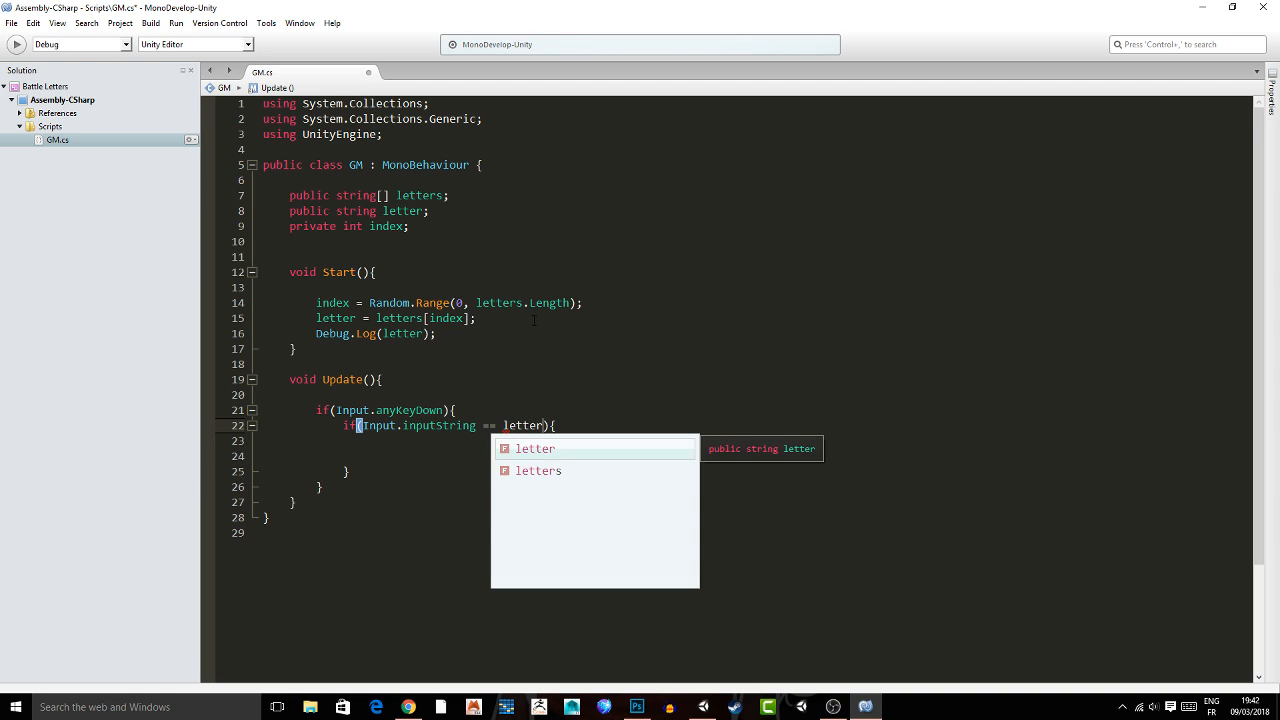
Add the comment //increase score in the nested if, and an else block containing the comment // end game.
type("//s")
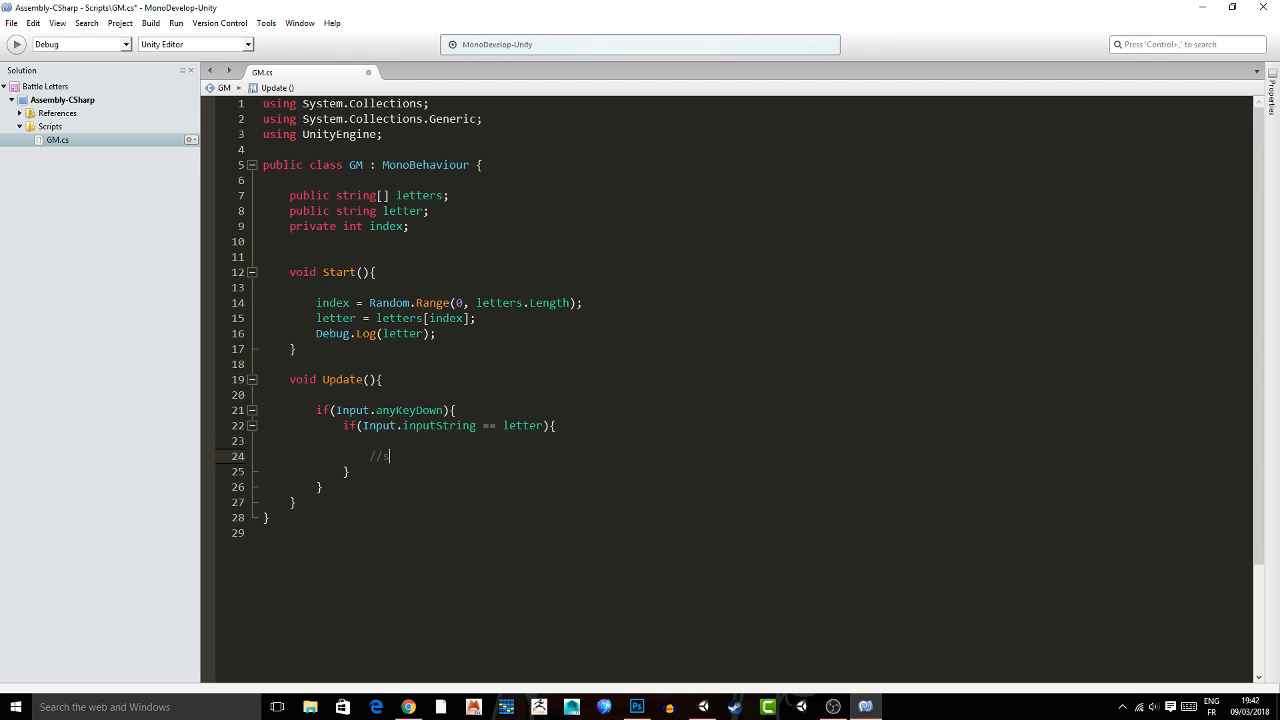
key("BackSpace")
type("increase score")
key("Down")
type("else {")
key("Return")
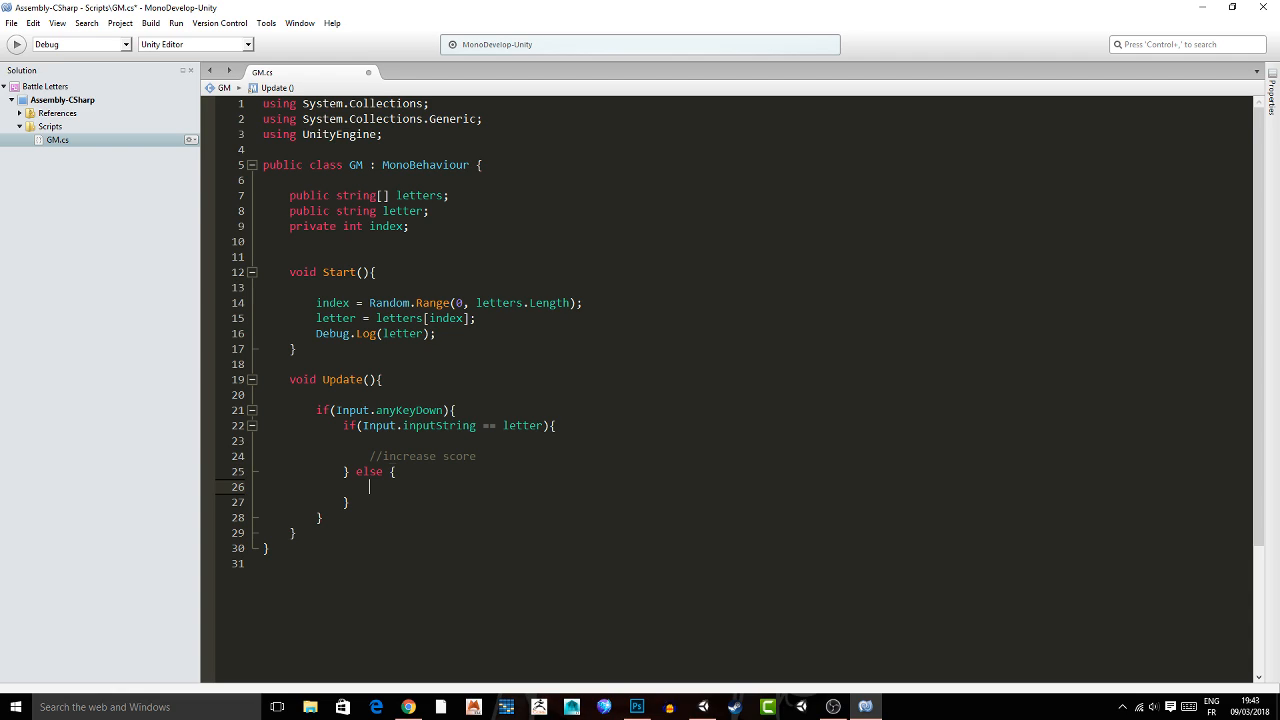
type("// end game")
Declare public int score = 0; in a separate block below the index field, save the script and switch to Unity.
left_click(440, 228)
key("Return")
key("Return")
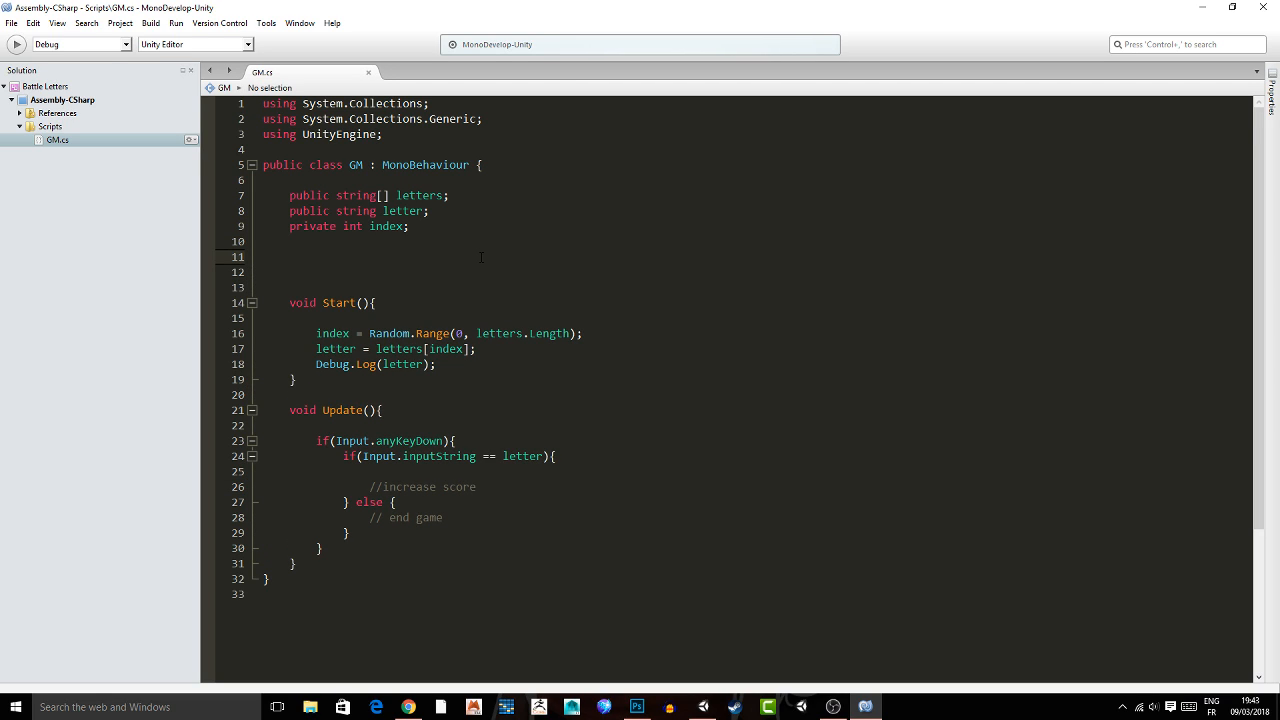
type("public s")
key("BackSpace")
type("int score = 0;")
left_click(414, 273)
key("alt+Tab")
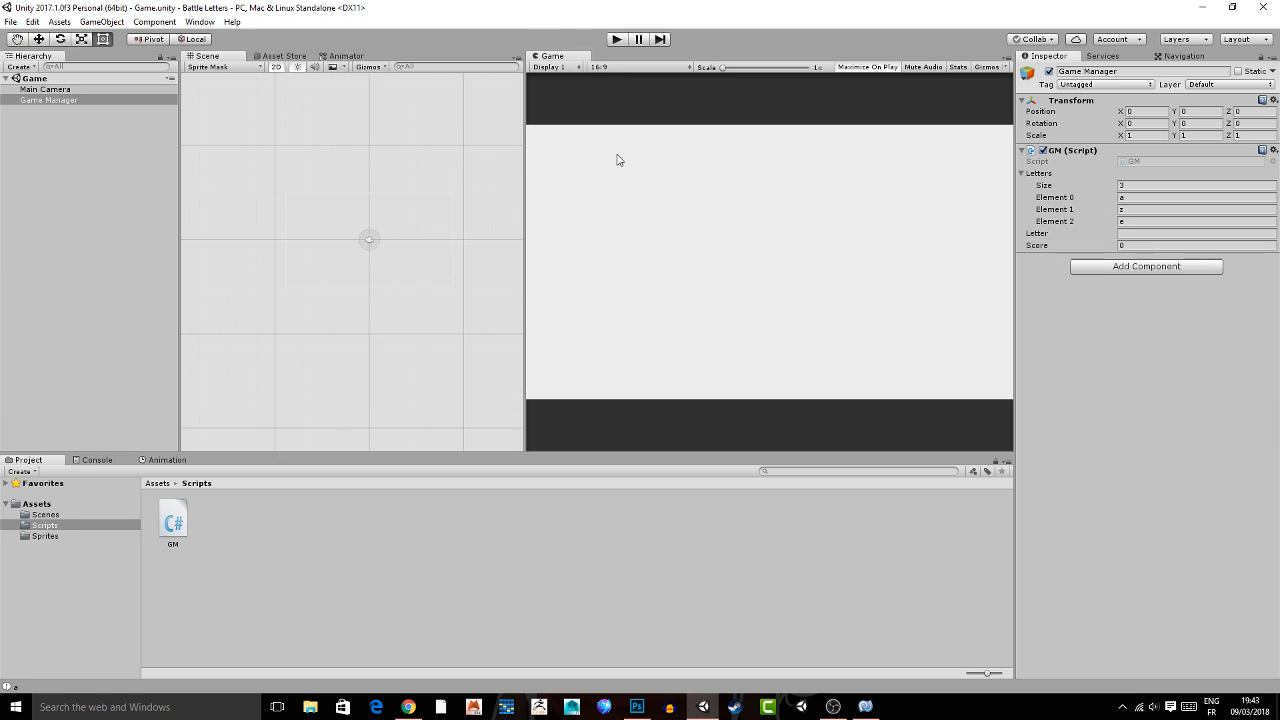
Back in MonoDevelop, add using UnityEngine.UI; below the using UnityEngine line and save the script.
left_click(866, 707)
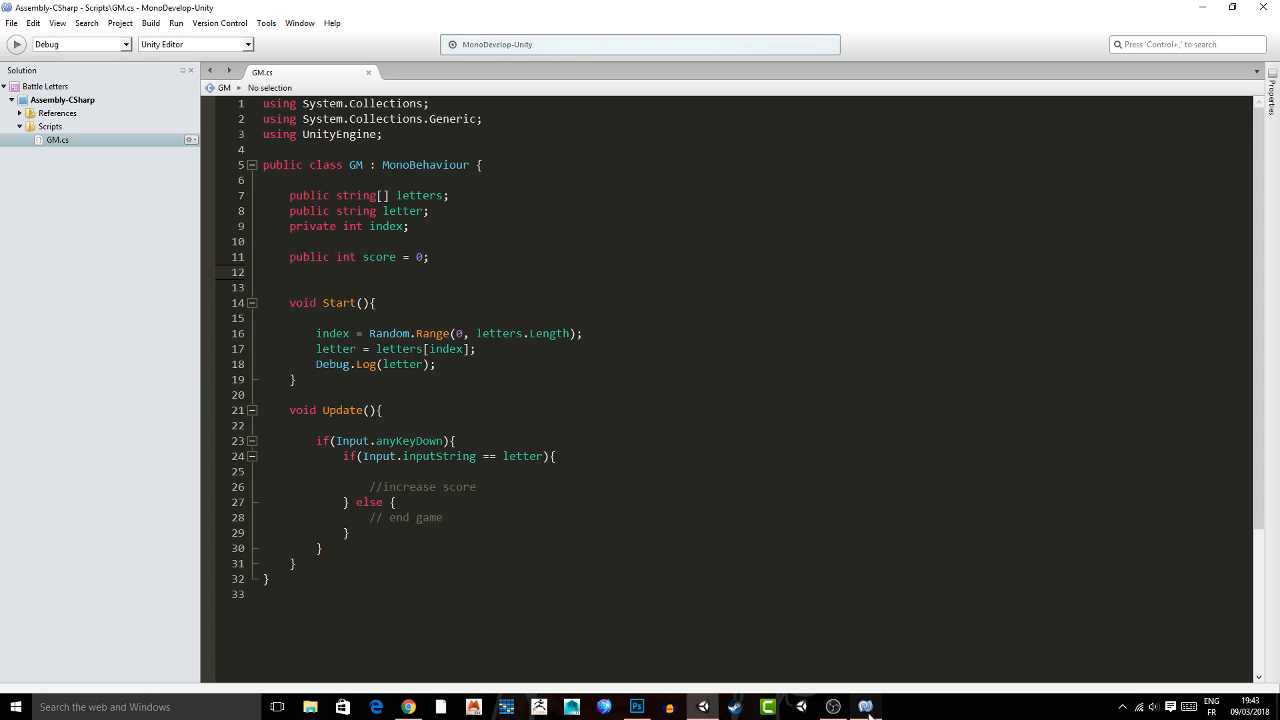
left_click(405, 134)
key("Return")
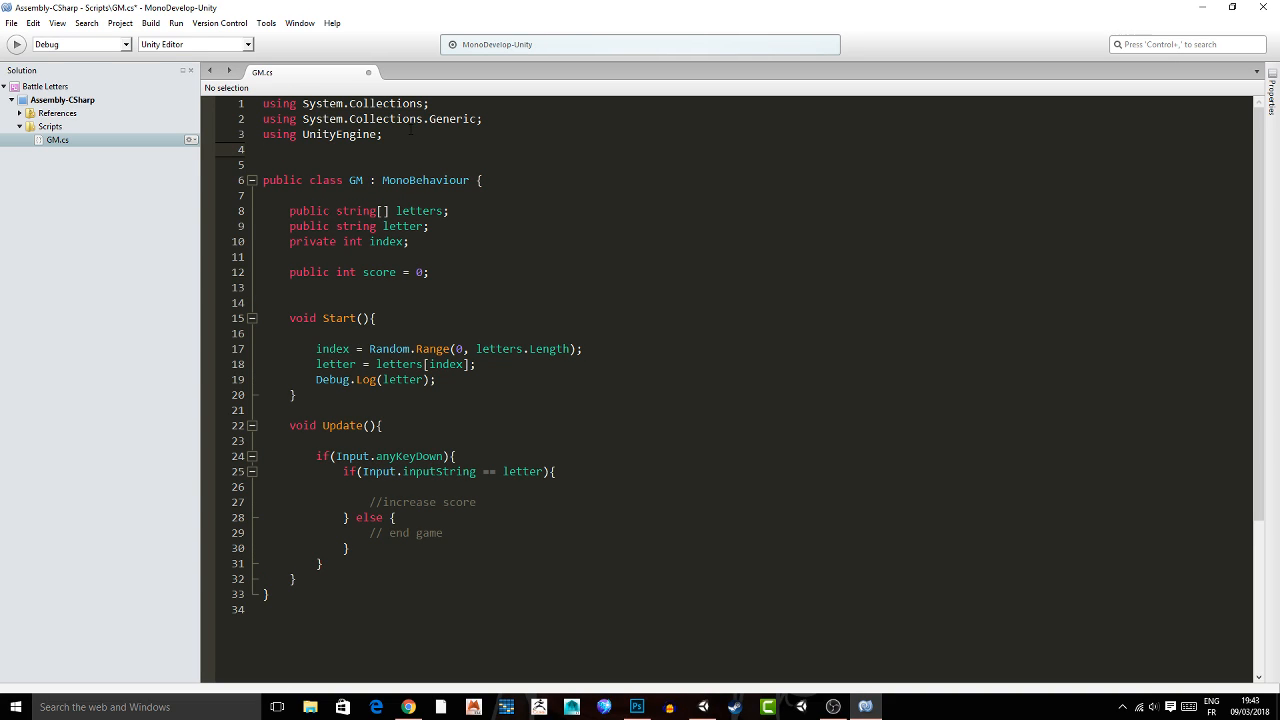
type("using UnityEngine.U")
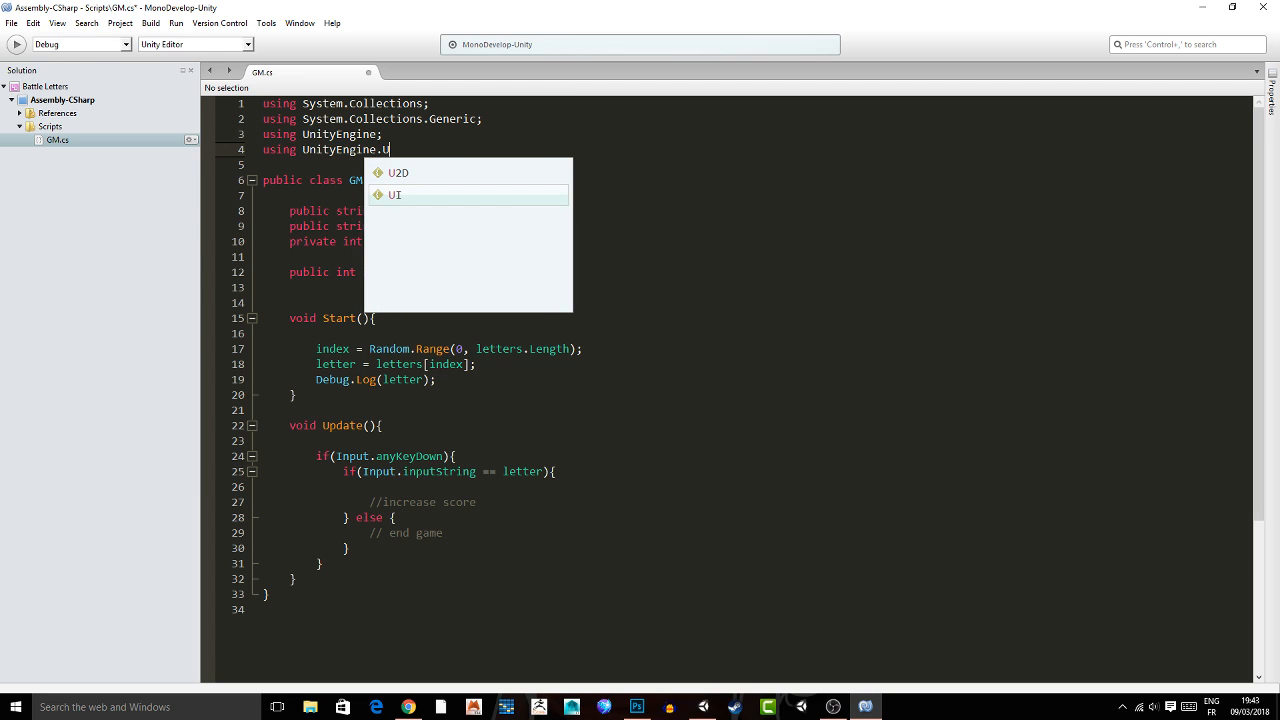
type("I;")
key("ctrl+s")
left_click_drag(420, 149, 264, 149)
left_click(427, 149)
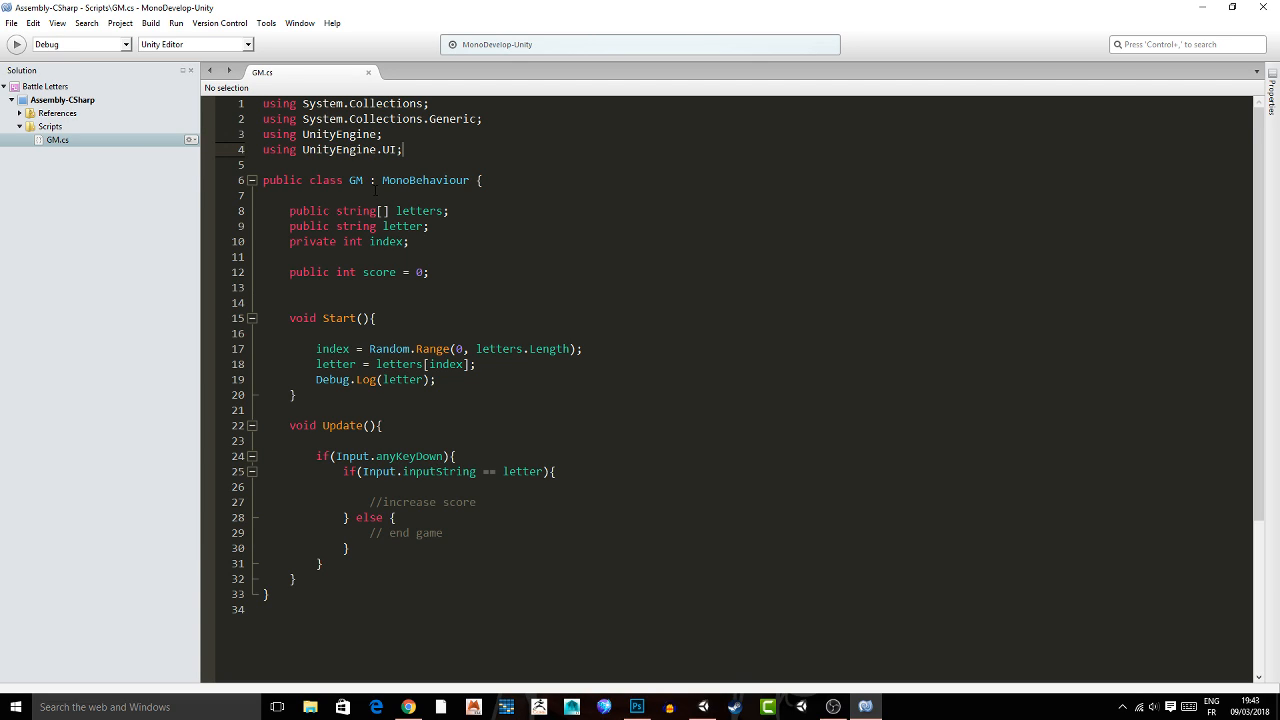
Declare public Text scoreDisplay; in a separate block below the score field.
left_click(330, 287)
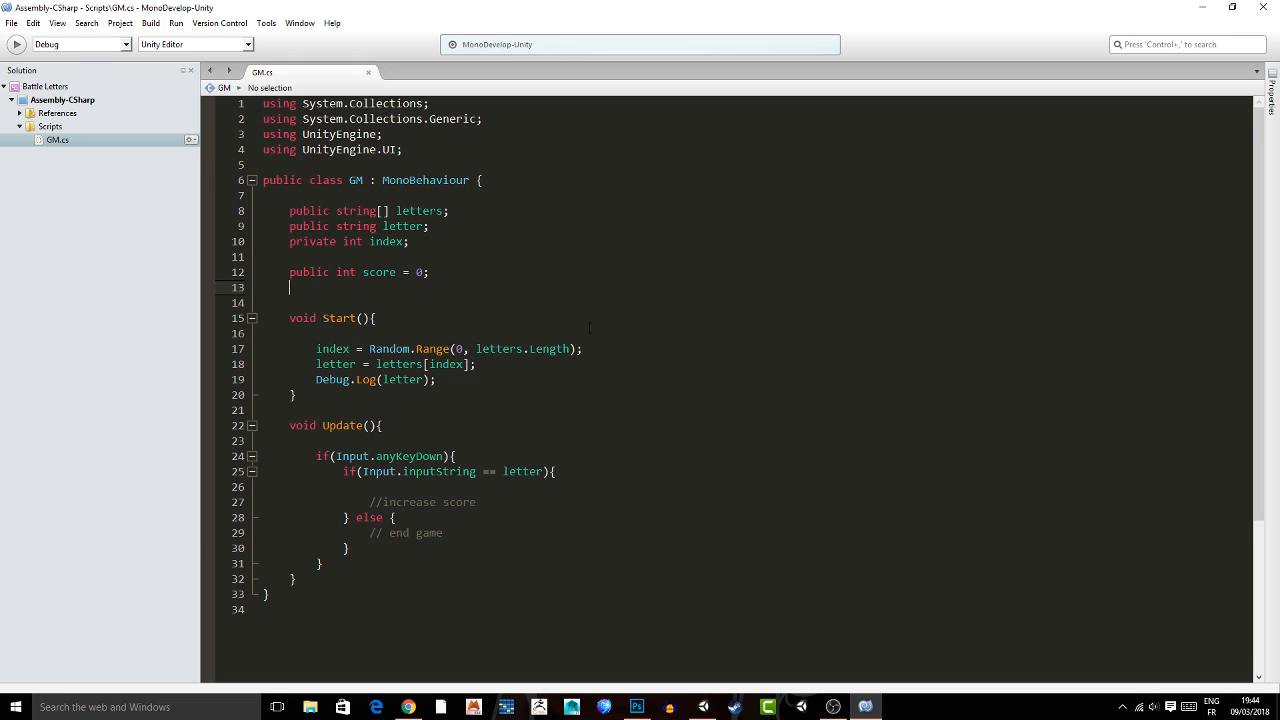
key("Return")
type("p")
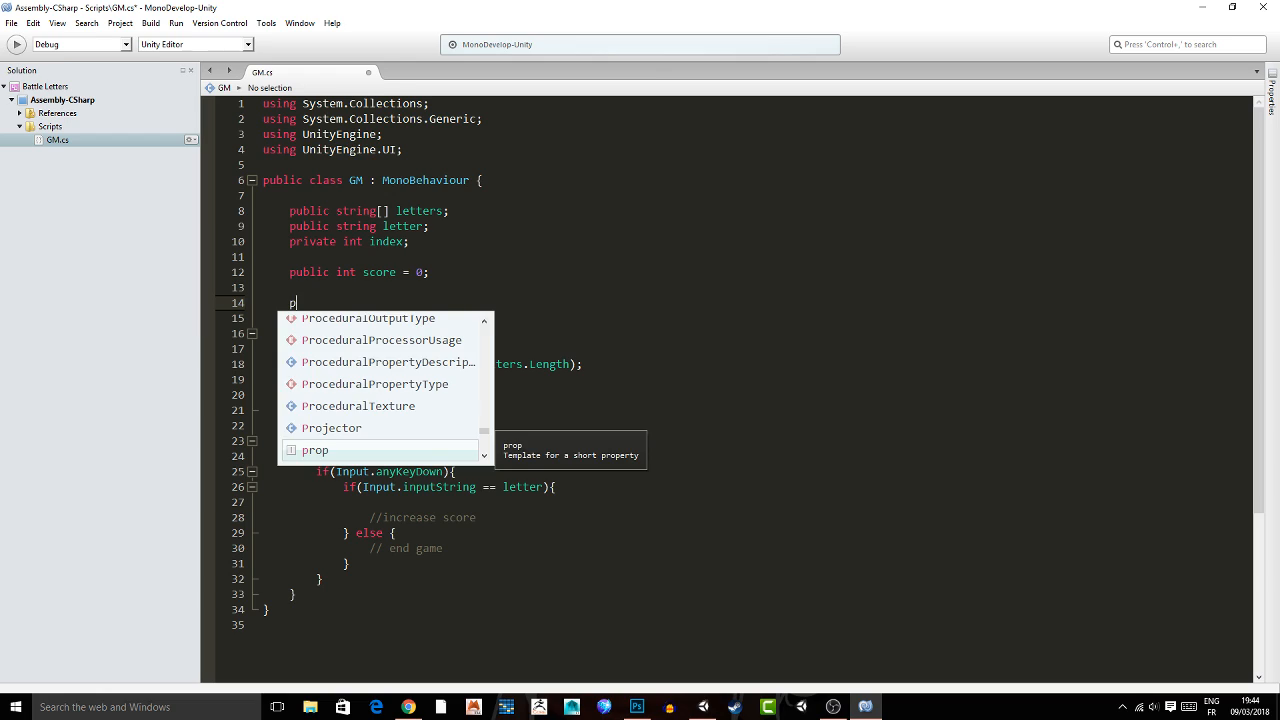
type("ublic Text ")
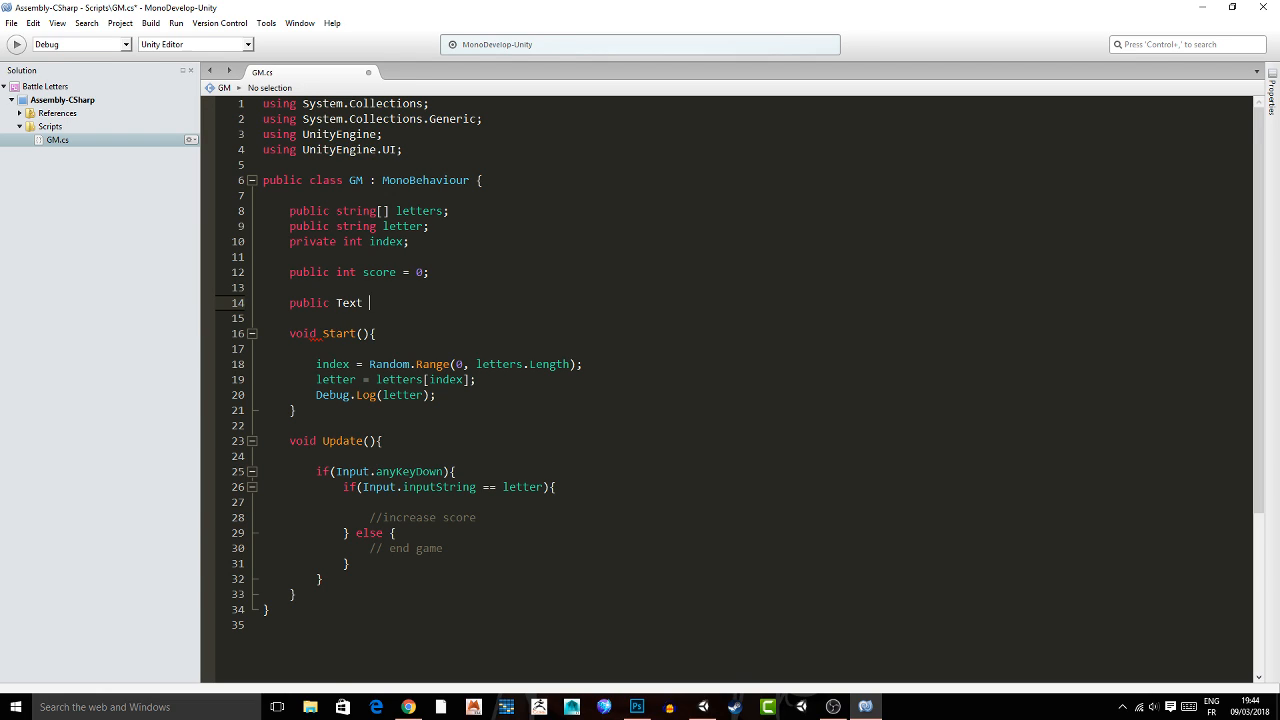
type("scoreDisplay;")
key("Return")
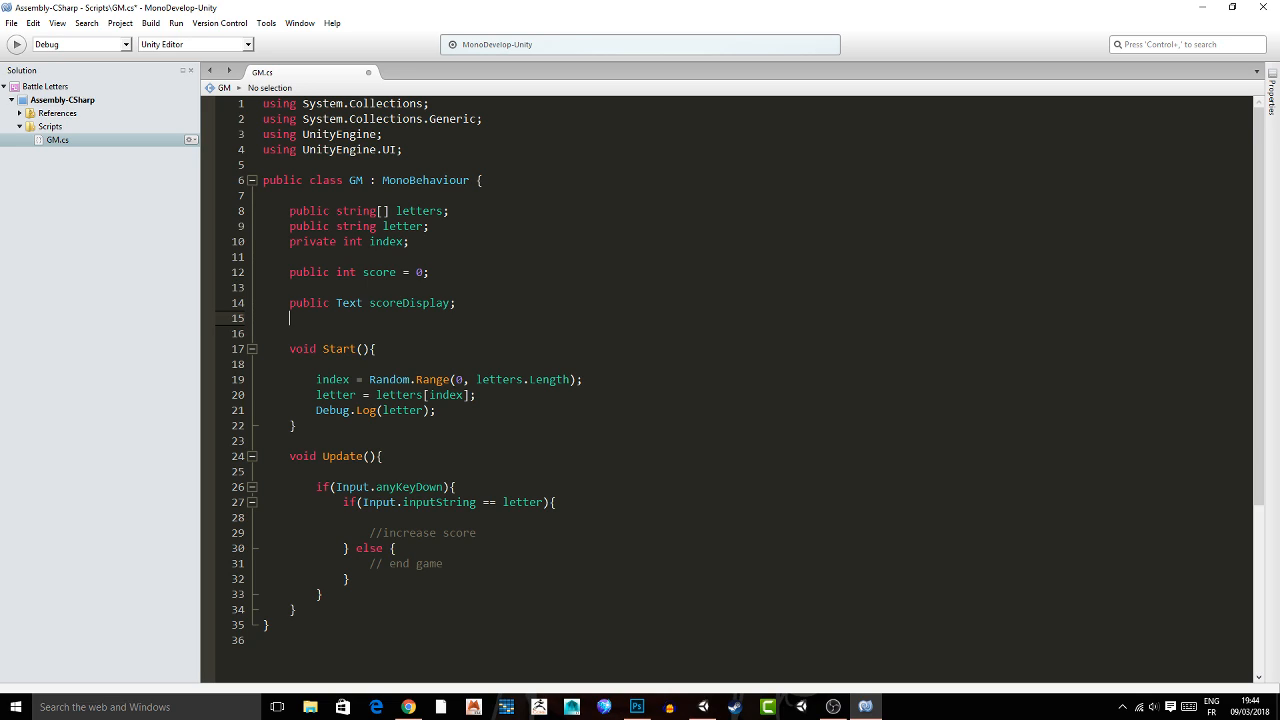
Declare public Text letterDisplay; below the scoreDisplay field, save the script and switch to Unity.
type("public Text letterDisplay")
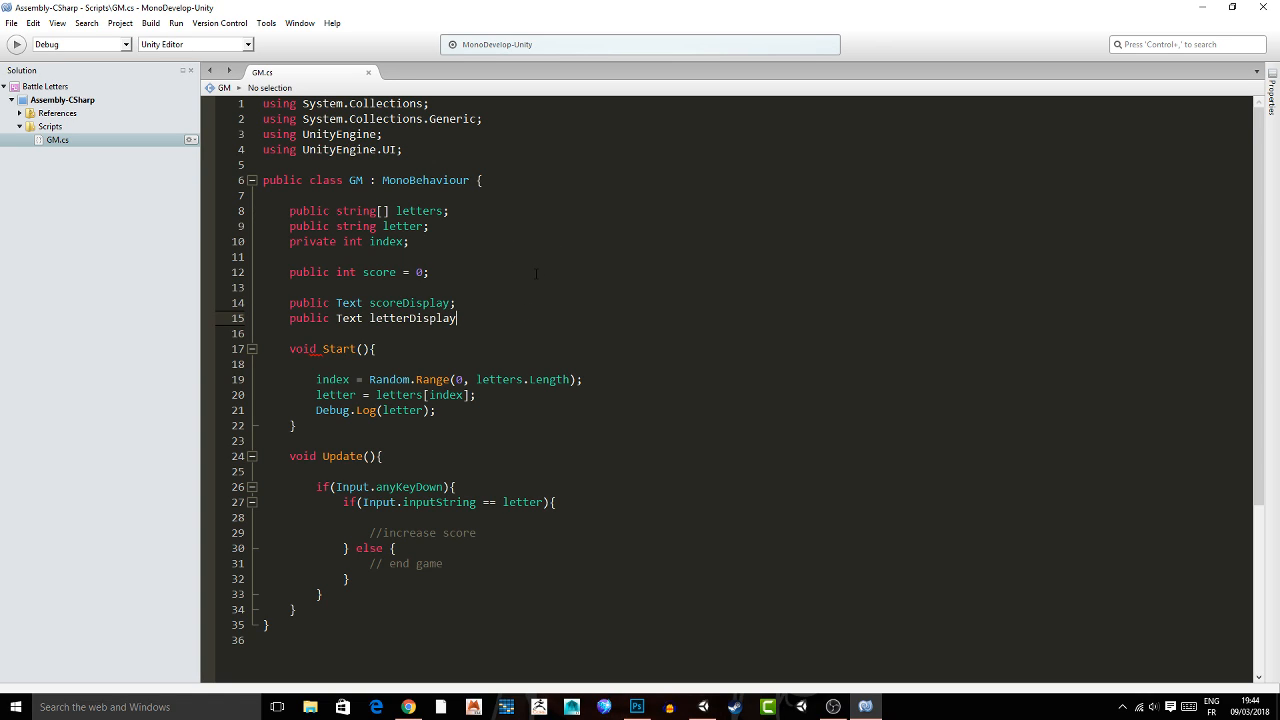
type(";")
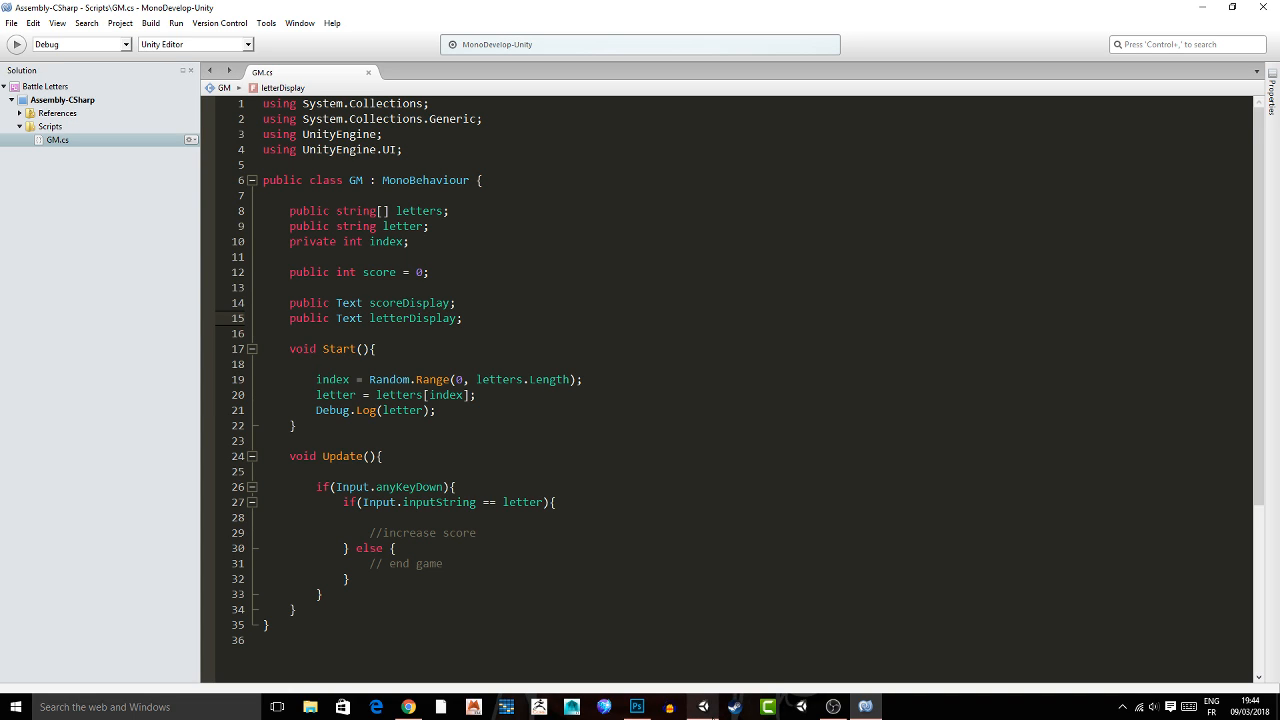
left_click(710, 710)
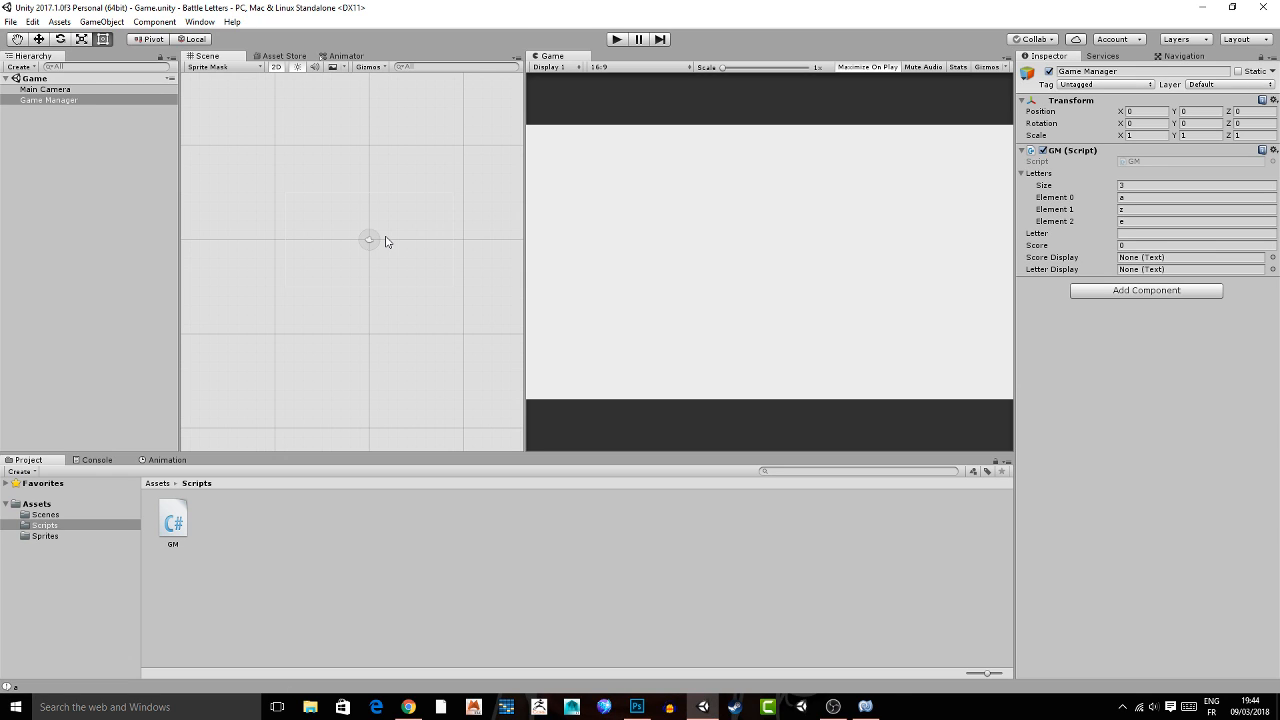
Back in MonoDevelop, remove the blank line at the beginning of the Start method.
left_click(865, 706)
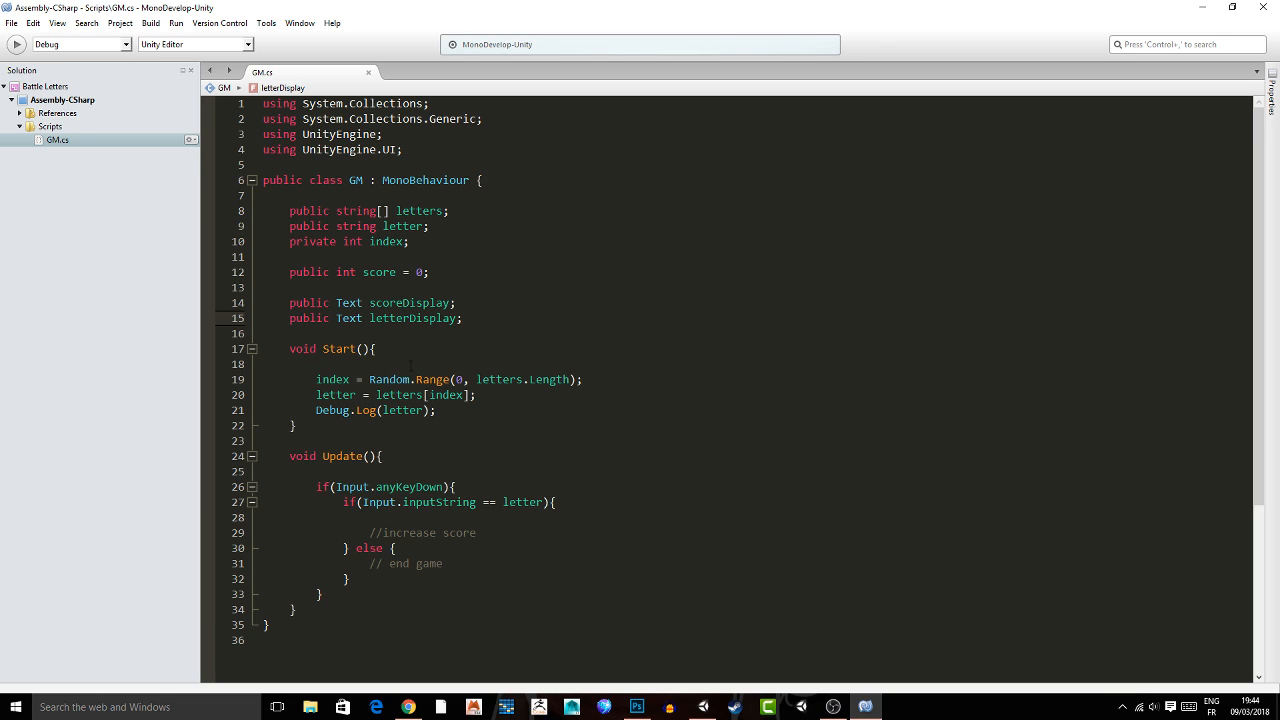
left_click(410, 365)
key("BackSpace")
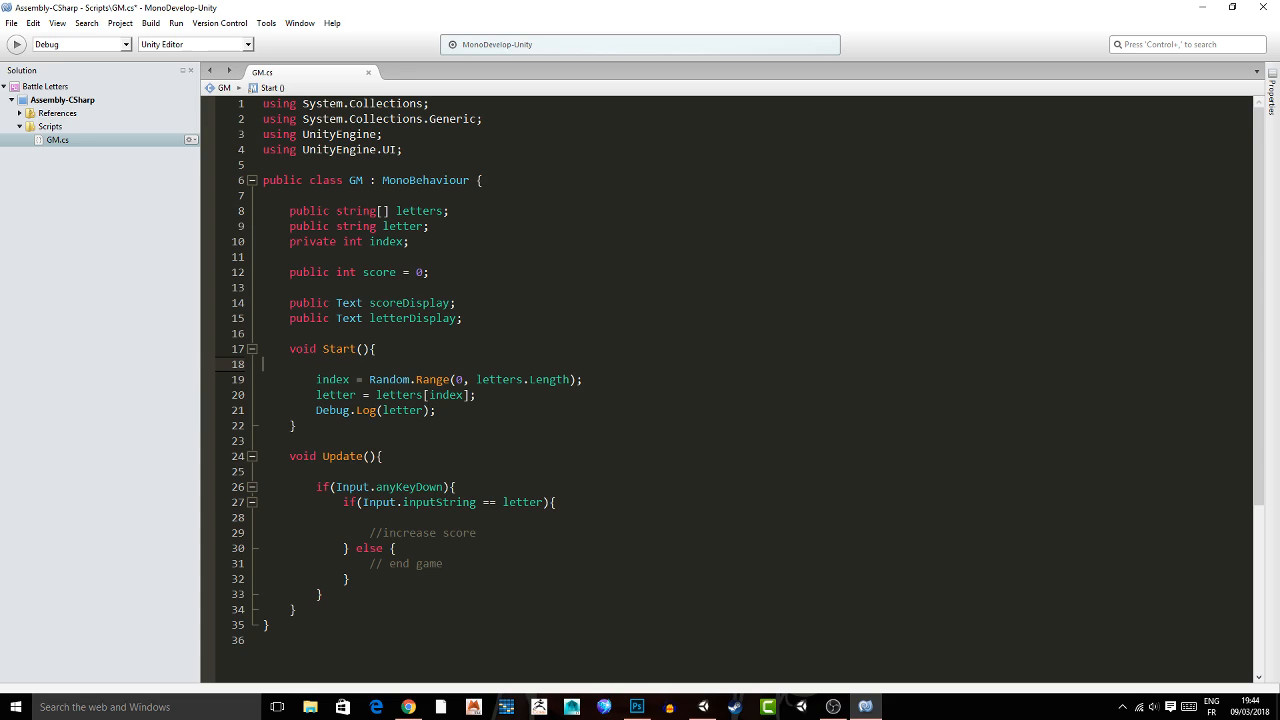
key("BackSpace")
left_click(514, 396)
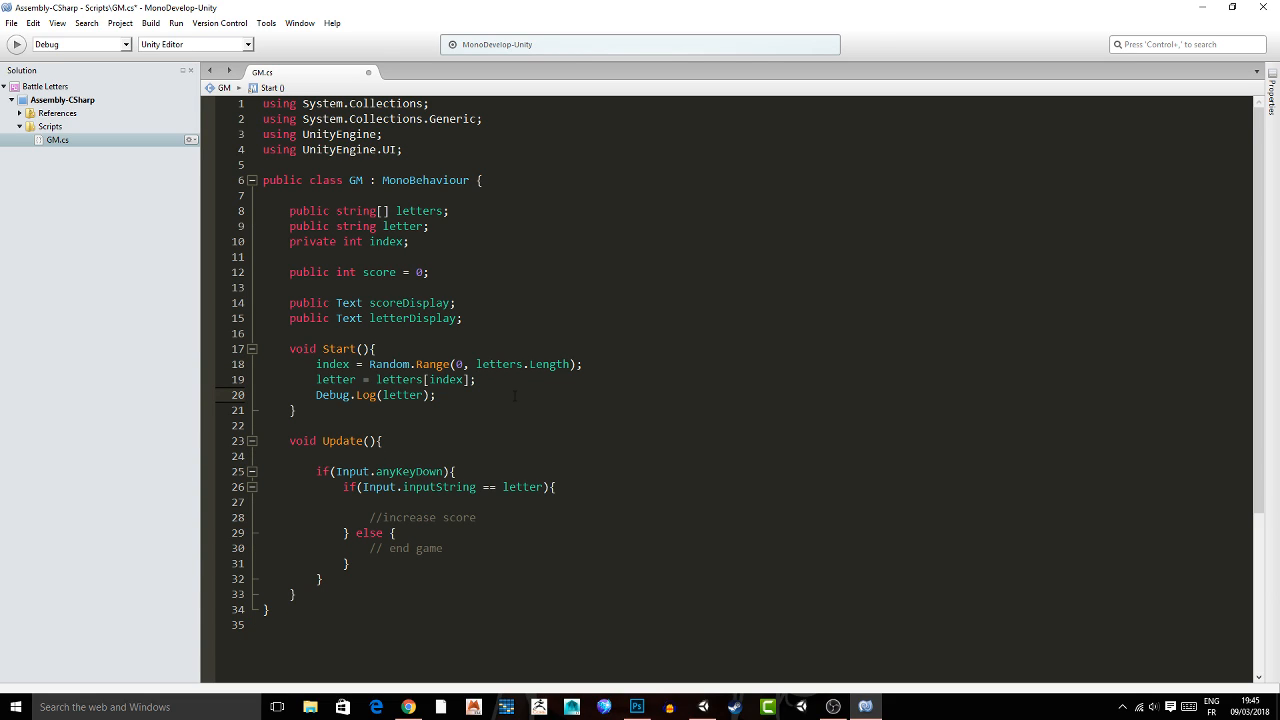
Switch to Unity and create a new UI Text object in the scene.
left_click(712, 709)
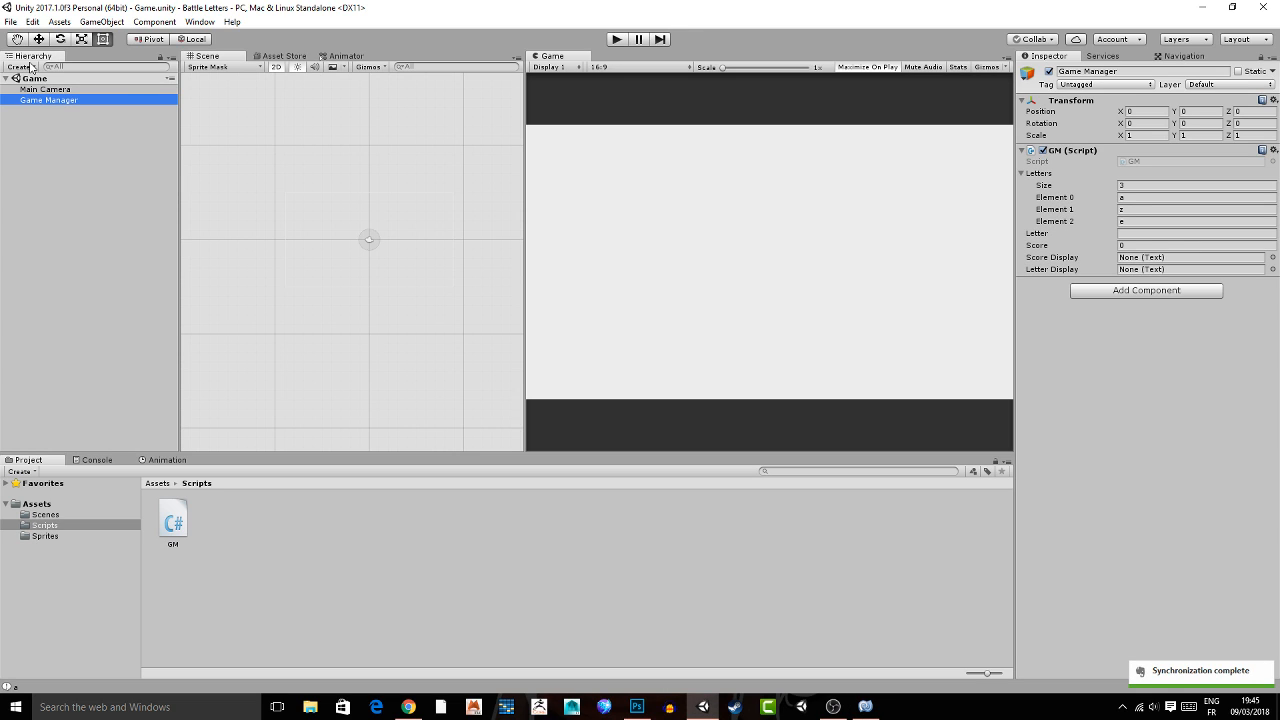
left_click(31, 67)
mouse_move(100, 199)
left_click(158, 200)
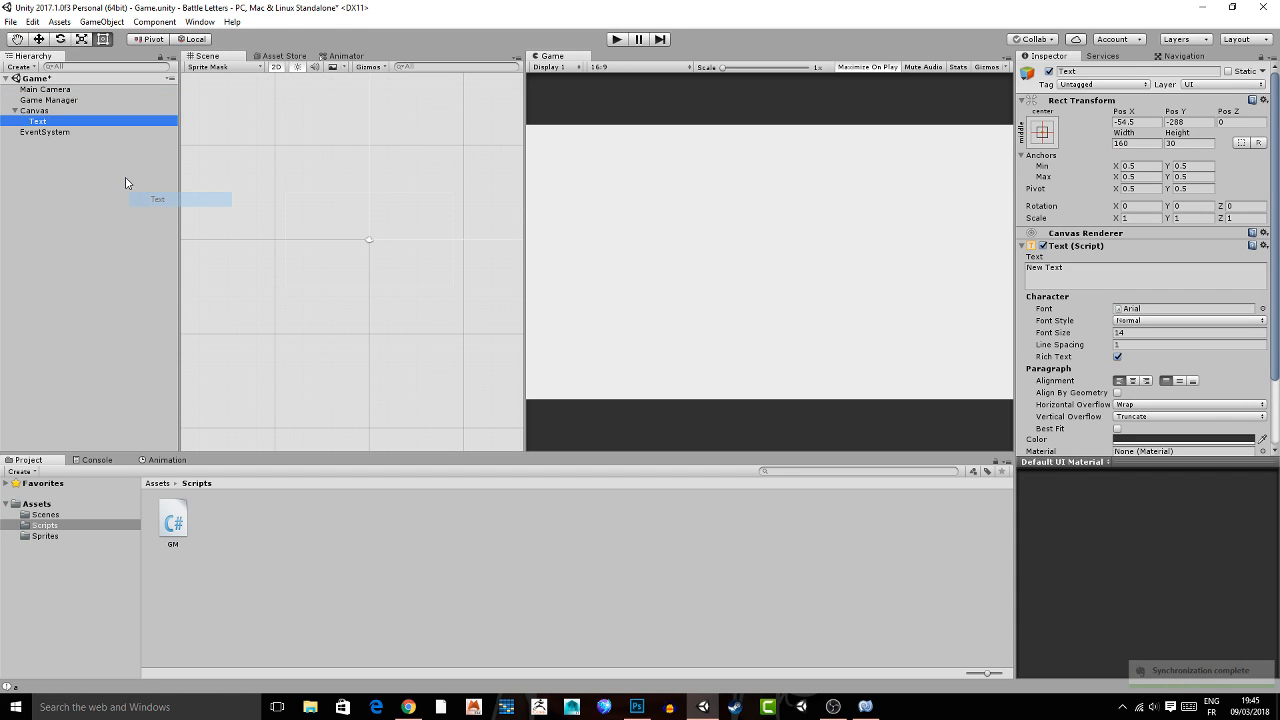
Try to rename the new text object as Letter Display.
left_click(1097, 72)
type("Le")
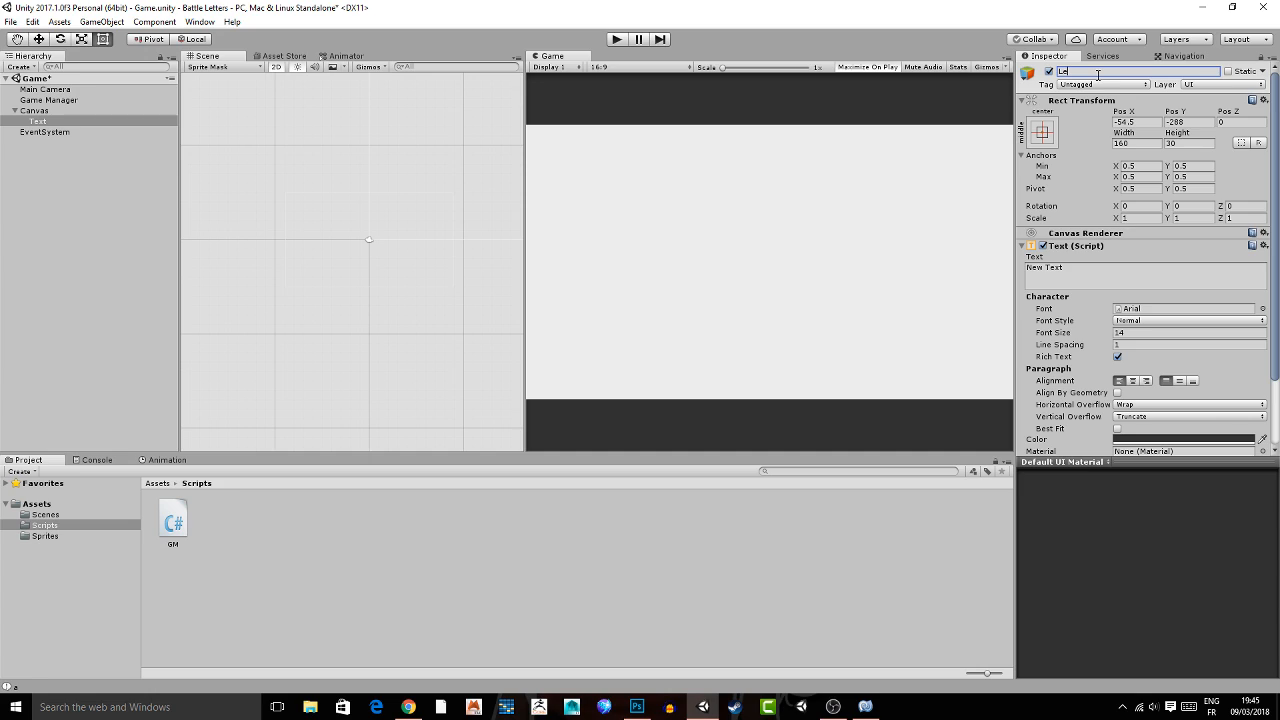
type("tter Display")
left_click(753, 613)
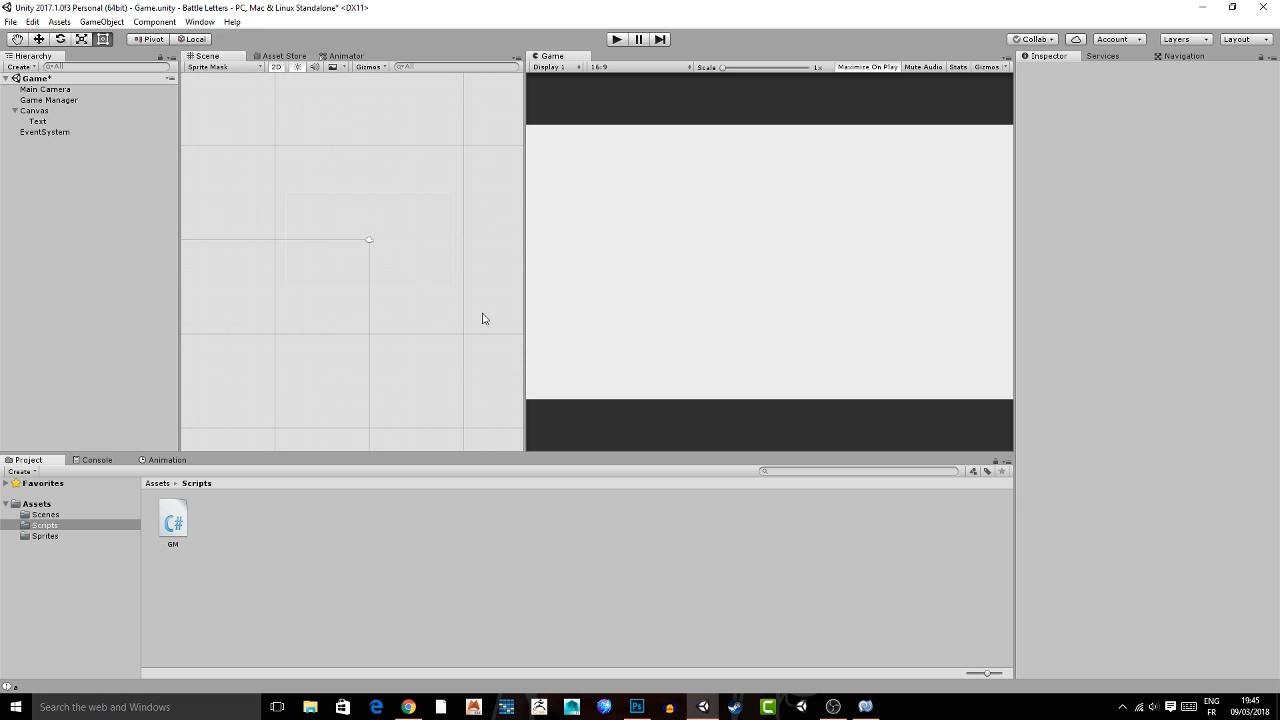
Set the Canvas's UI scale mode to Scale With Screen Size with a reference resolution of 1600 by 900.
left_click(482, 318)
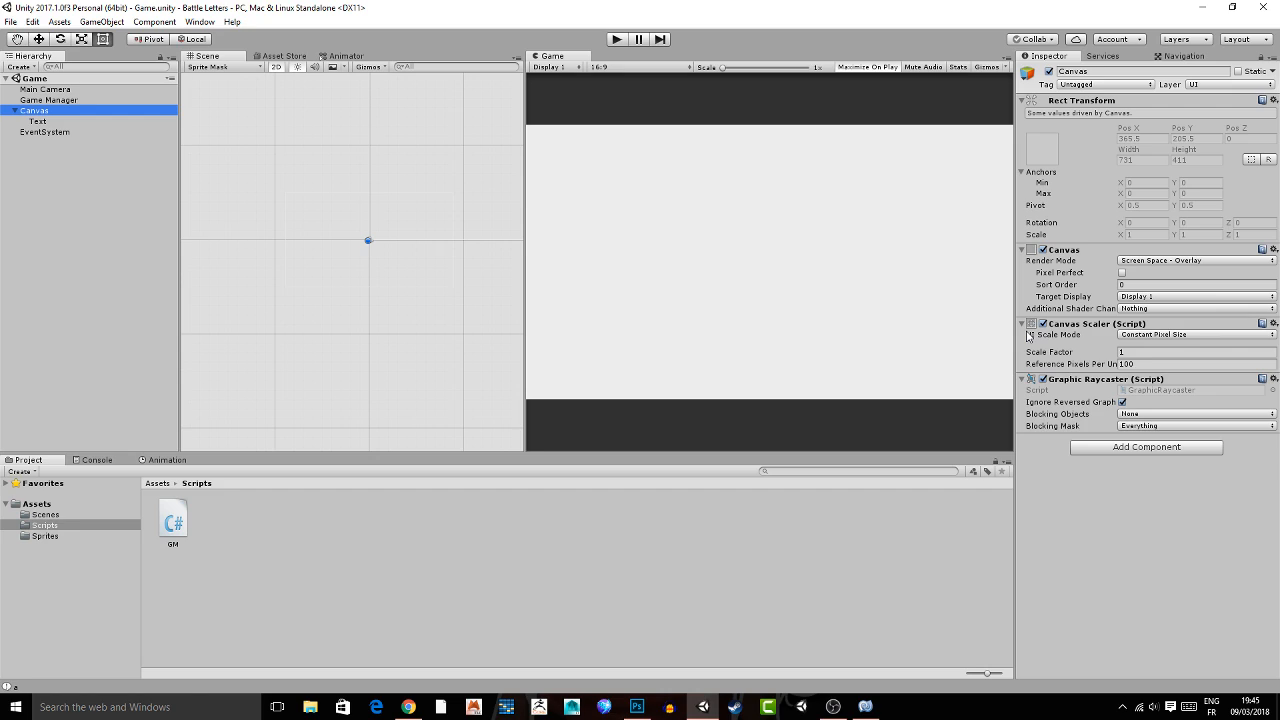
left_click(1160, 335)
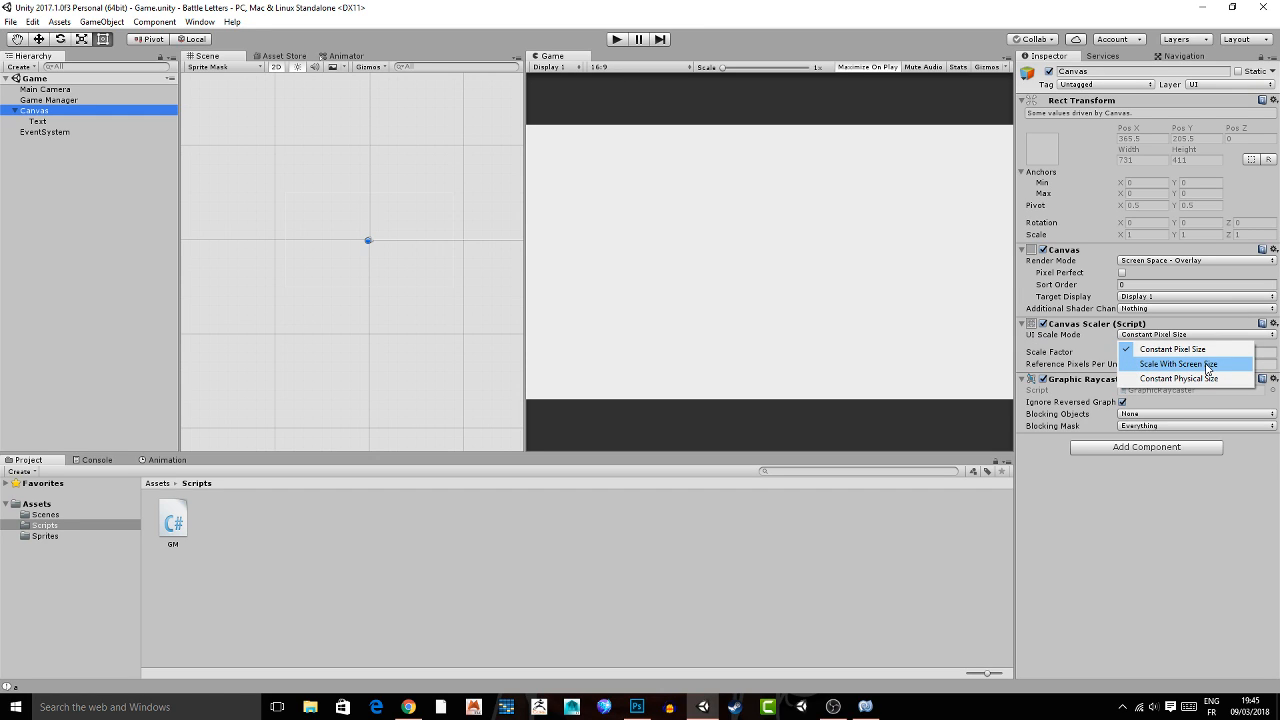
left_click(1206, 366)
left_click(1142, 352)
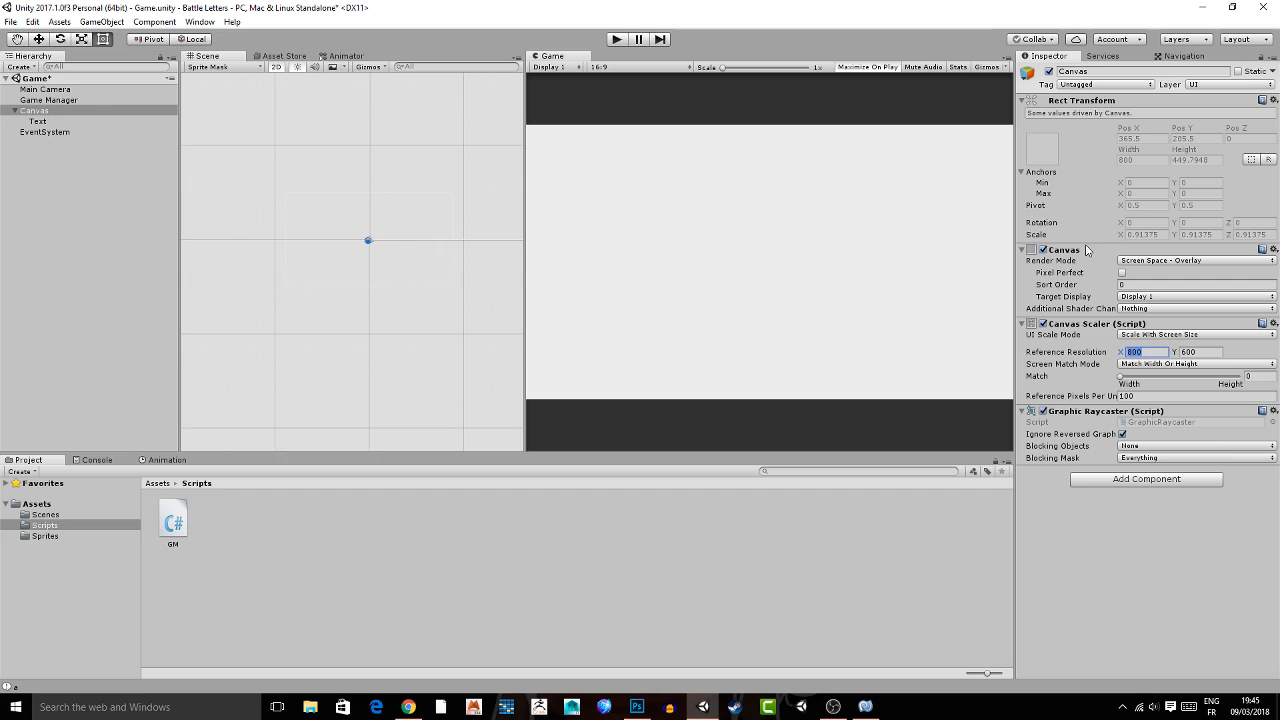
type("1600")
key("Tab")
type("900")
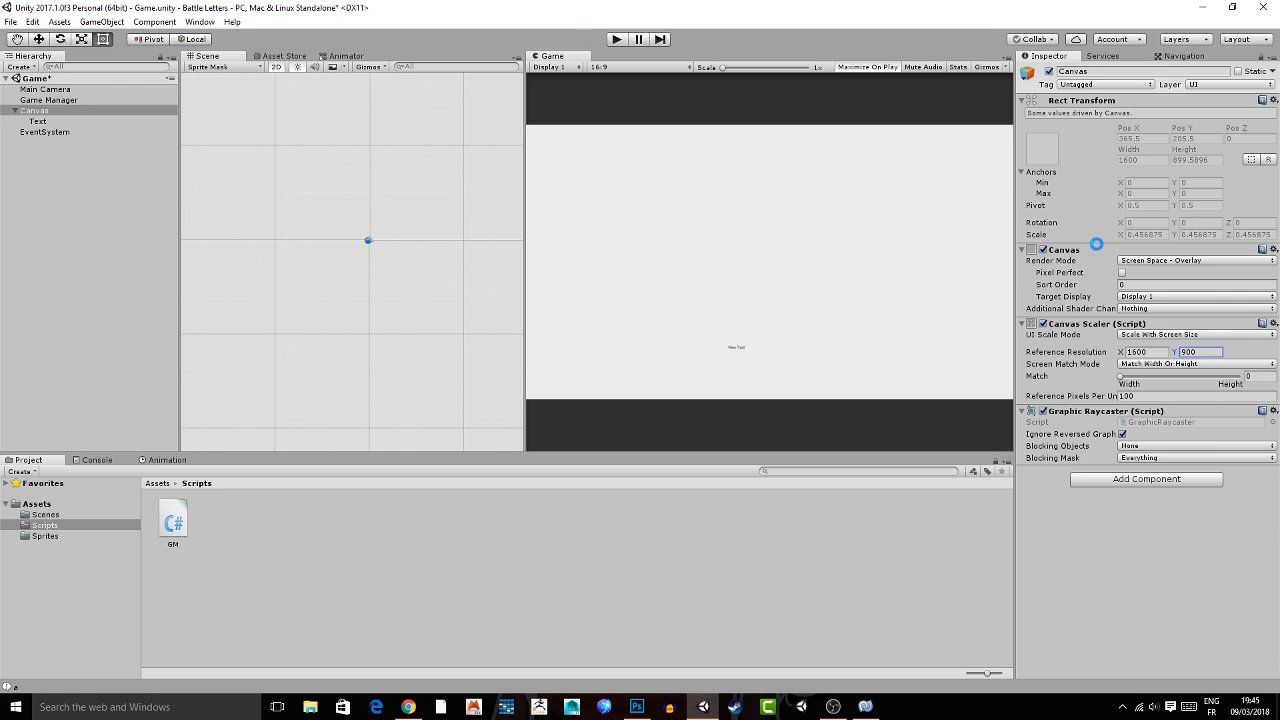
Anchor the text object to the canvas's top right corner and size its box there to about 311 by 234.
left_click(33, 121)
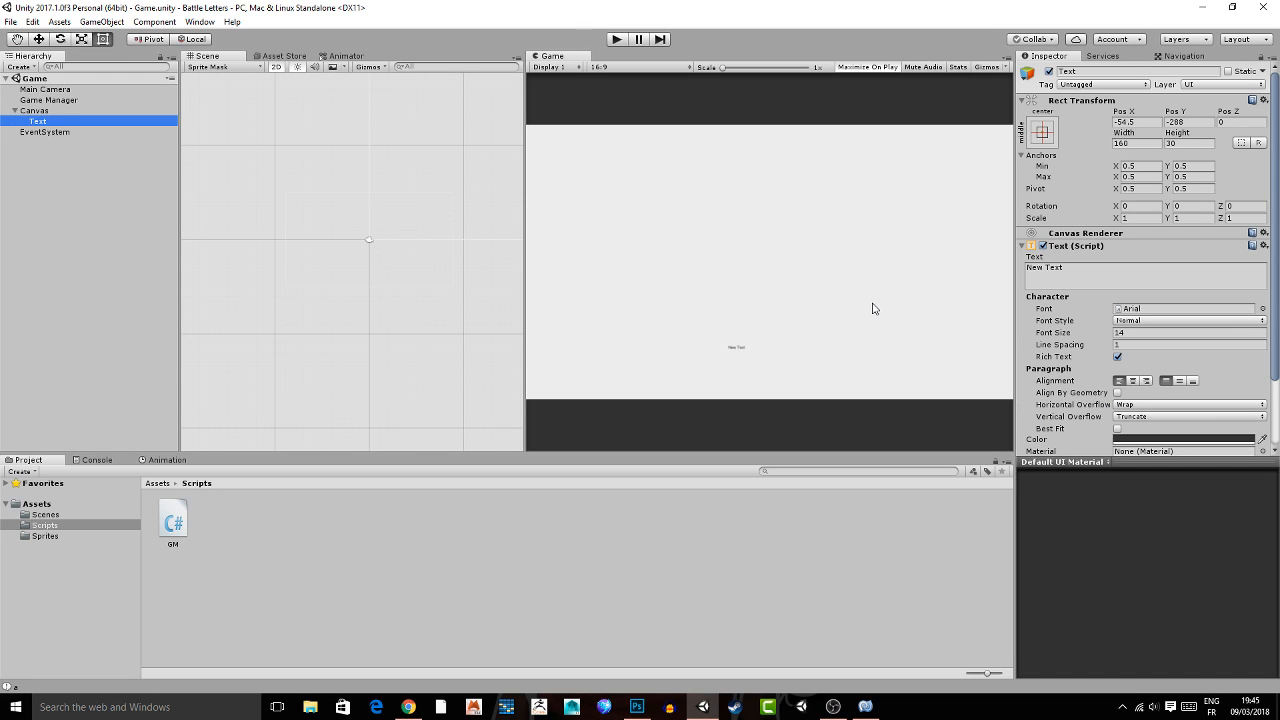
left_click(1042, 131)
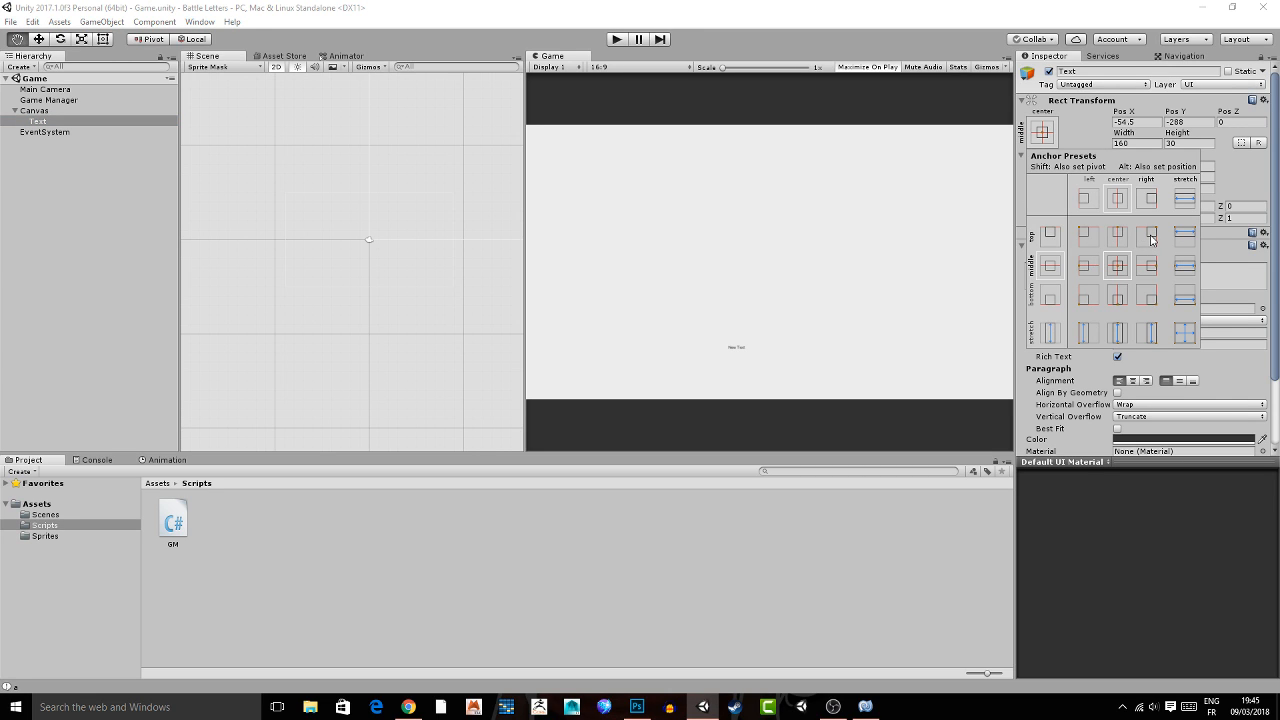
left_click(1151, 239)
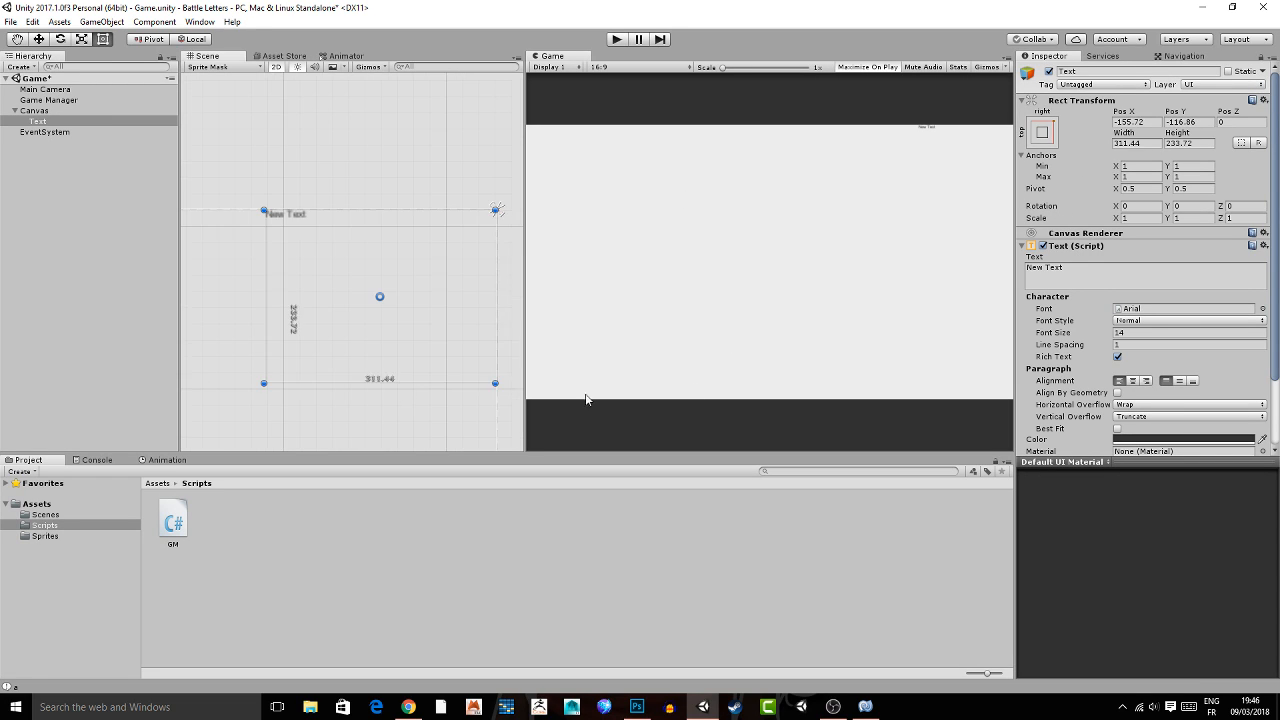
Change the text to A, trying font size 75 and settling on 200, and center it horizontally and vertically.
left_click(1131, 332)
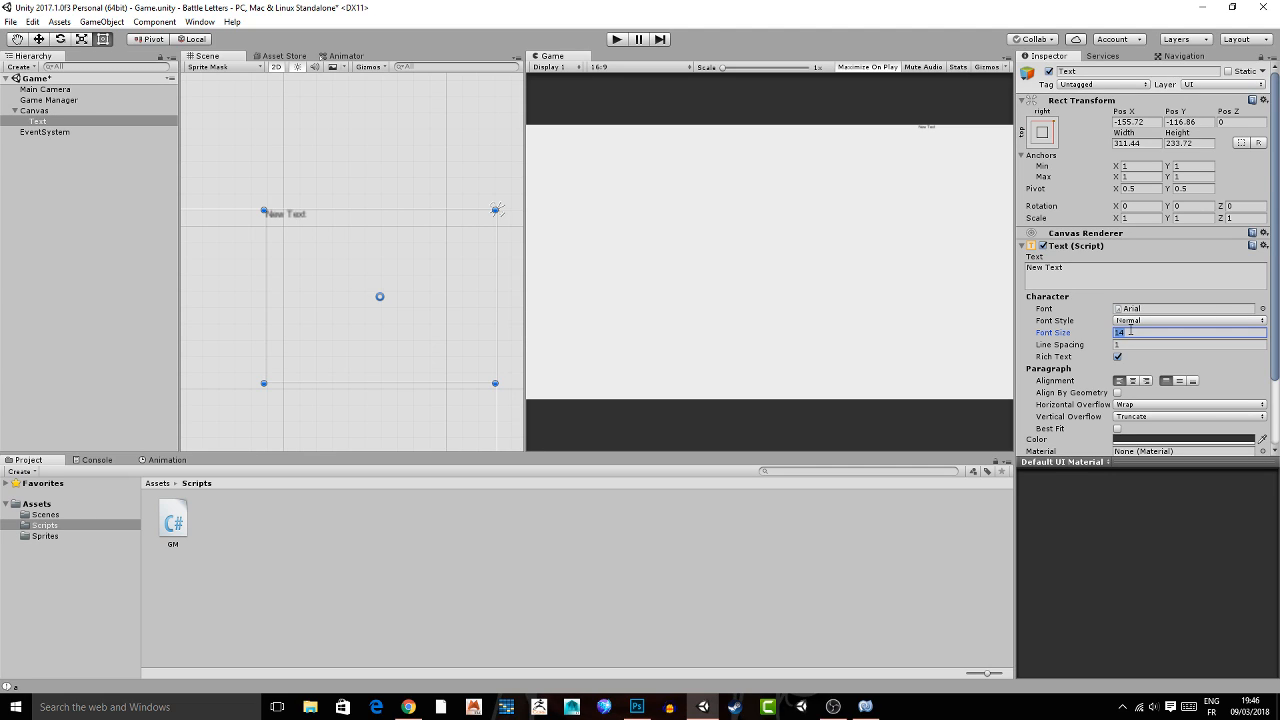
type("75")
left_click(1072, 266)
type("A")
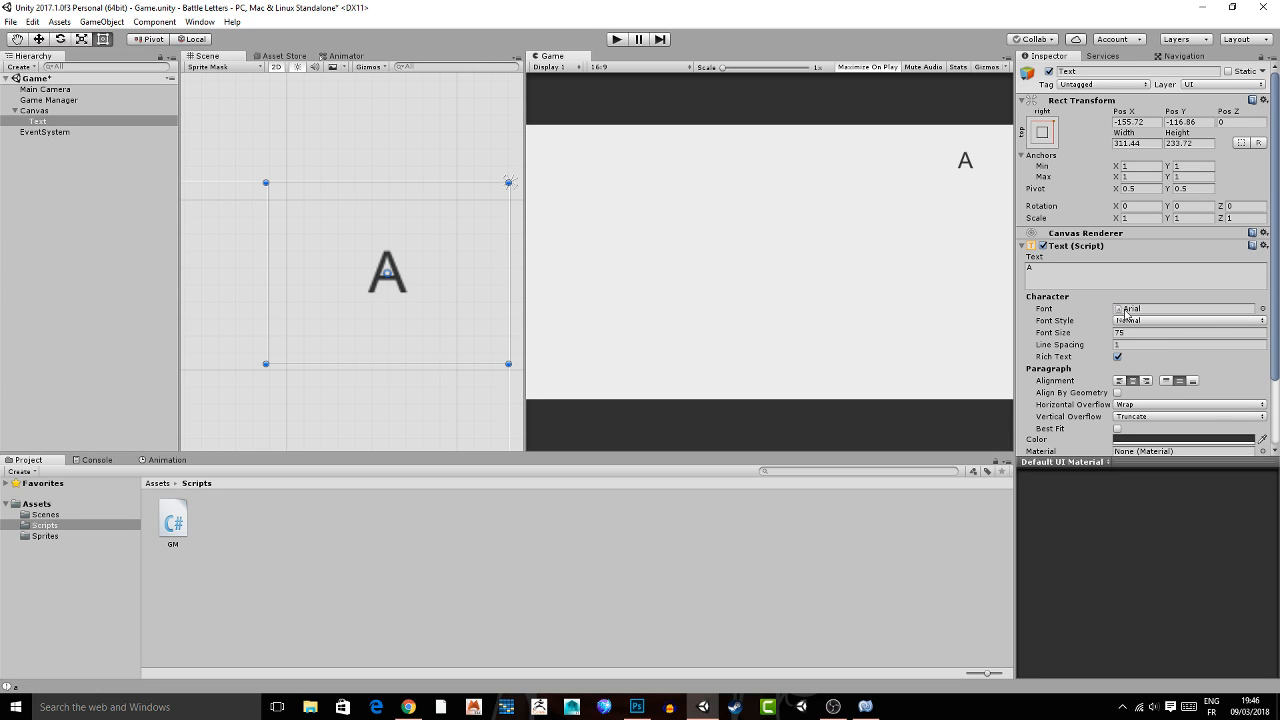
left_click(1128, 332)
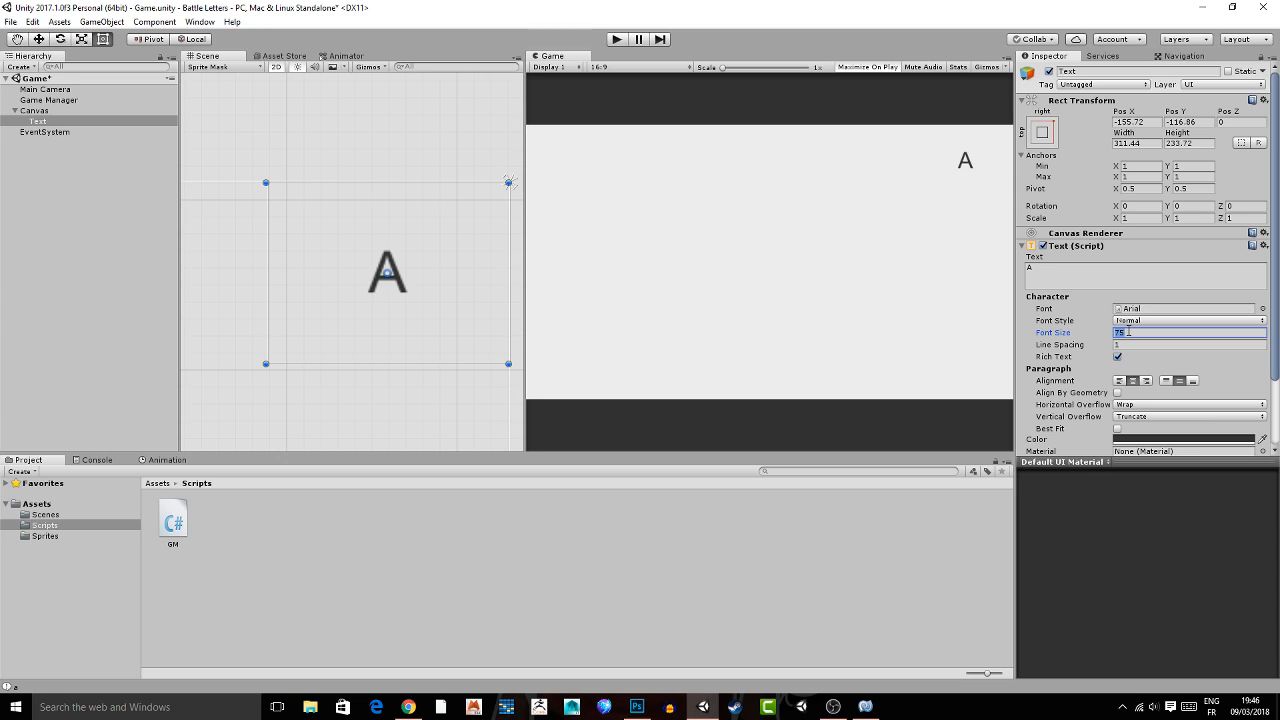
type("200")
Rename the Text object under the Canvas as Letter Display.
left_click(66, 121)
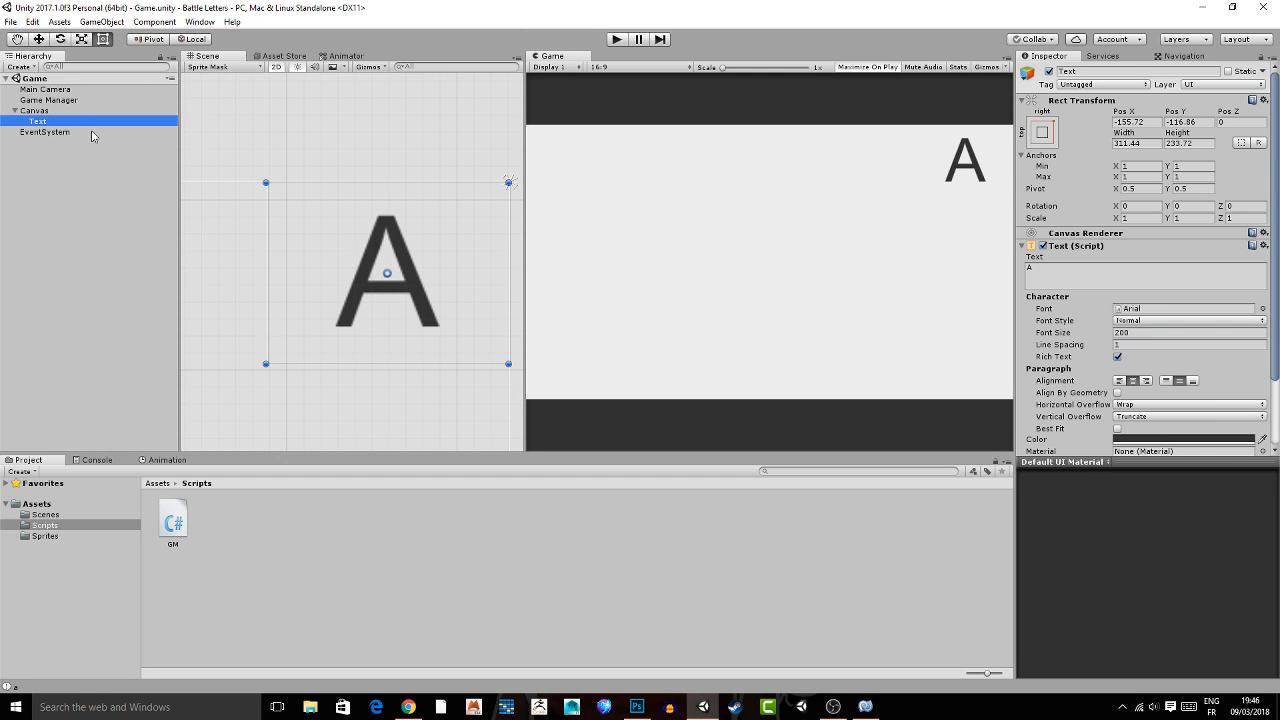
key("F2")
type("Letter Display")
key("Return")
Duplicate Letter Display to the canvas's upper left corner, naming the copy Score Display with the text SCORE :.
key("ctrl+d")
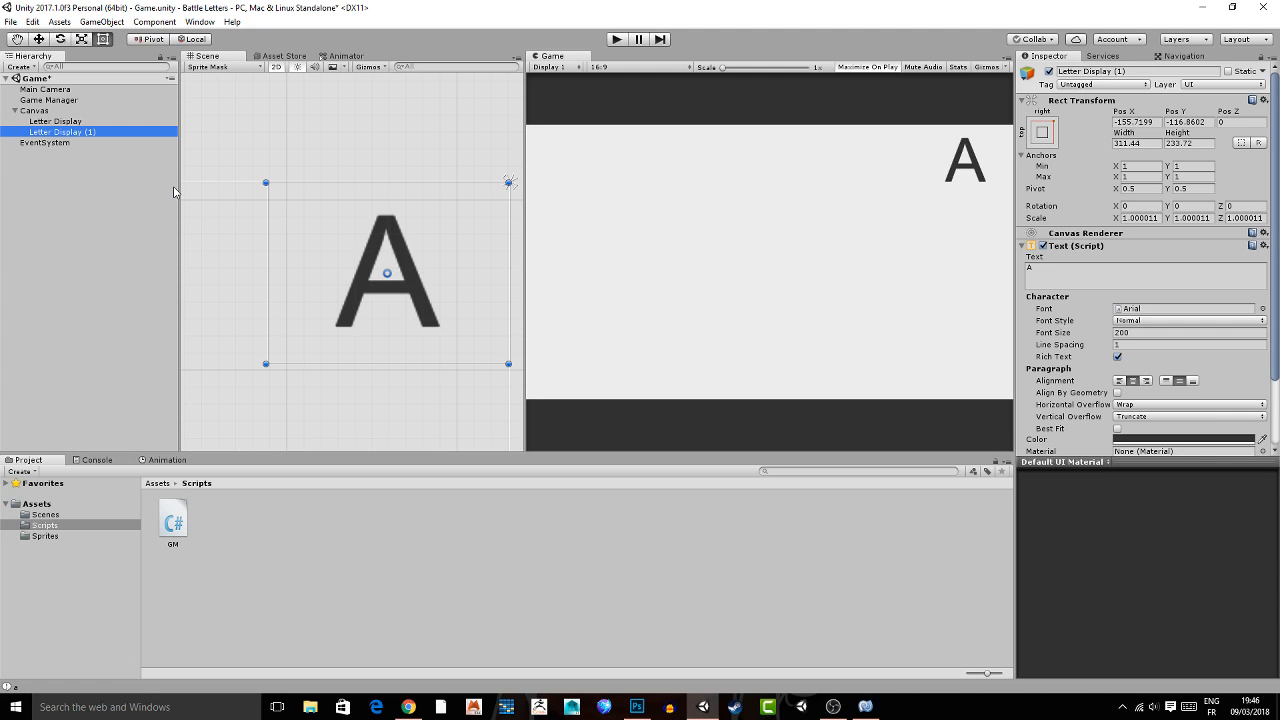
type("Score")
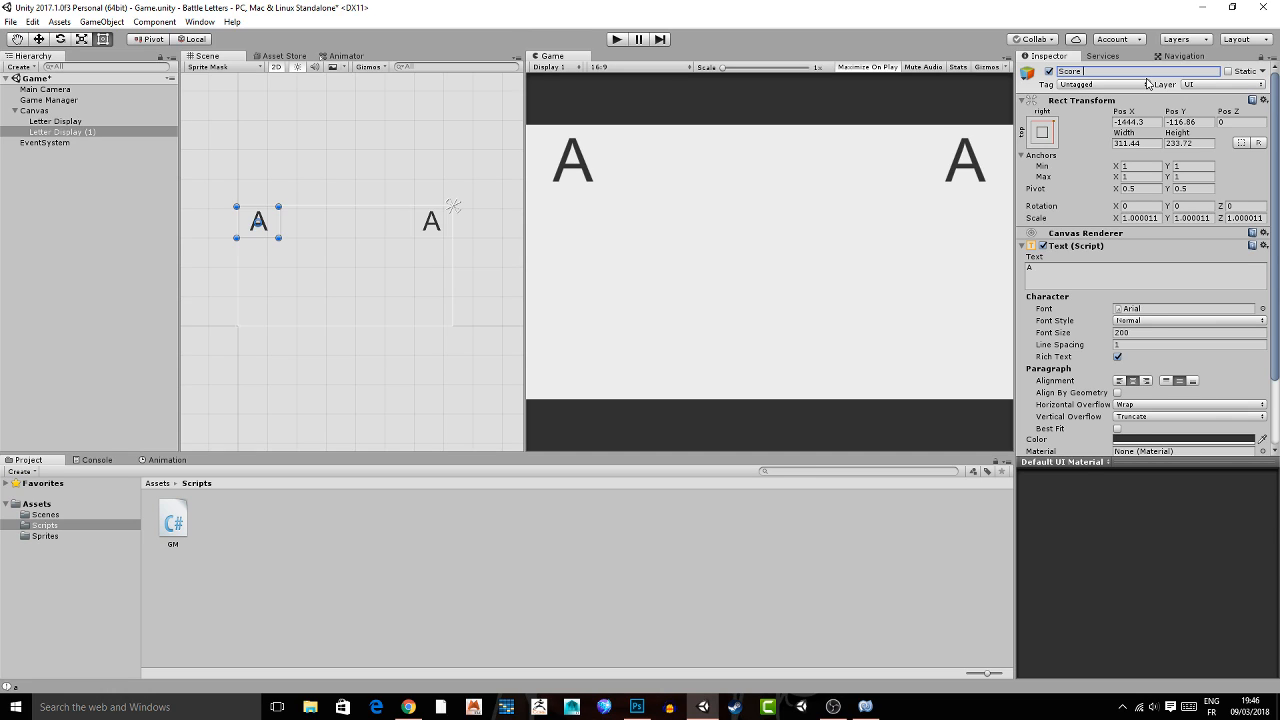
left_click(155, 130)
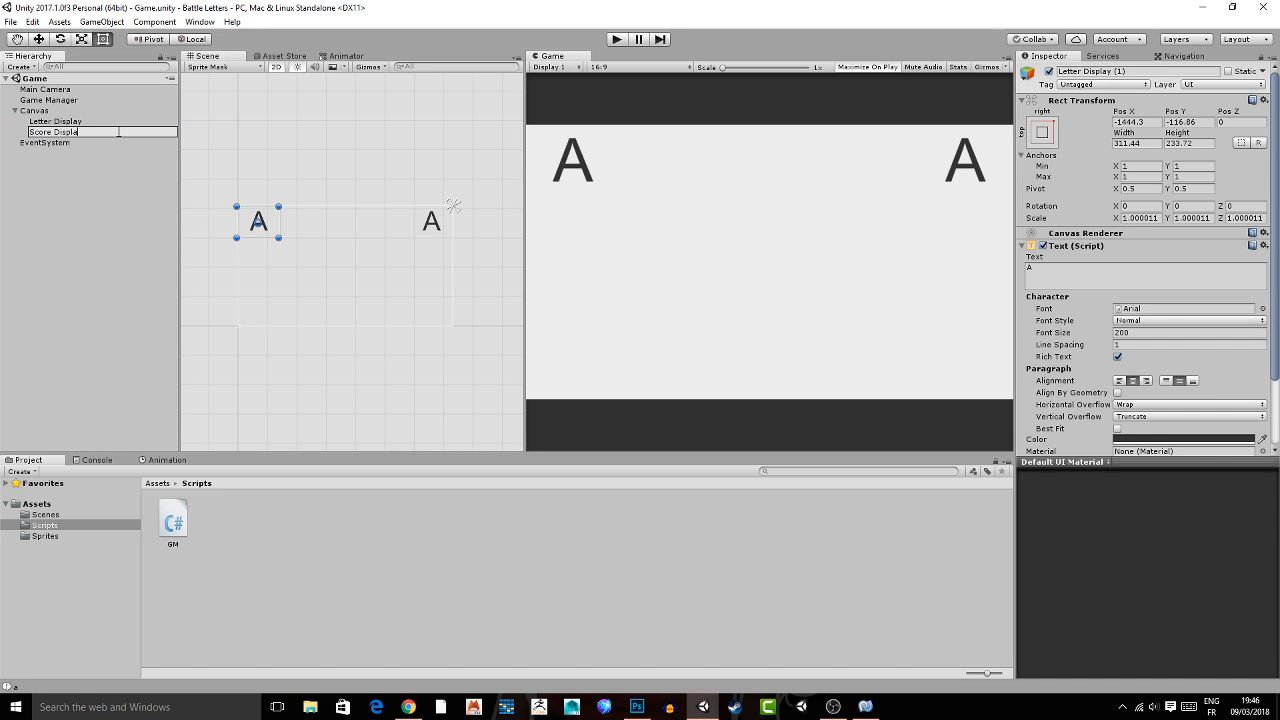
type("y")
key("Return")
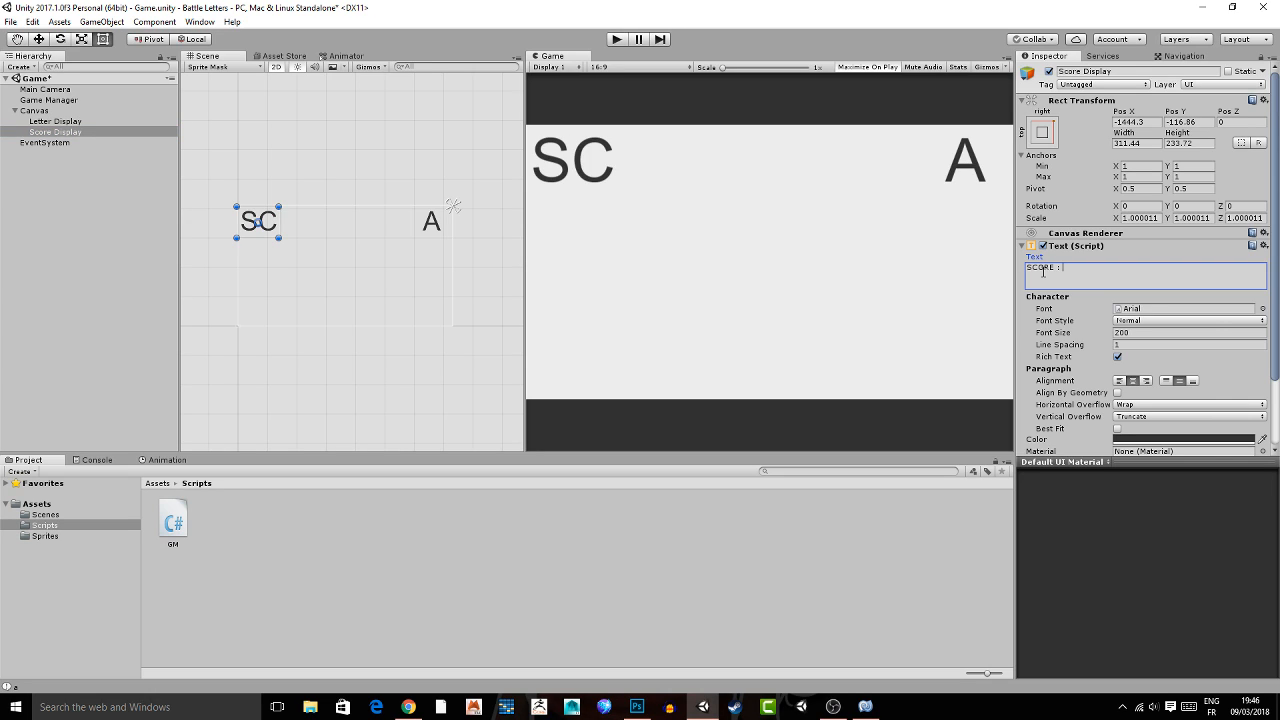
Widen Score Display's box to about 1089, set its font size to 100 and place it at about X -1000.
middle_click_drag(421, 140, 380, 135)
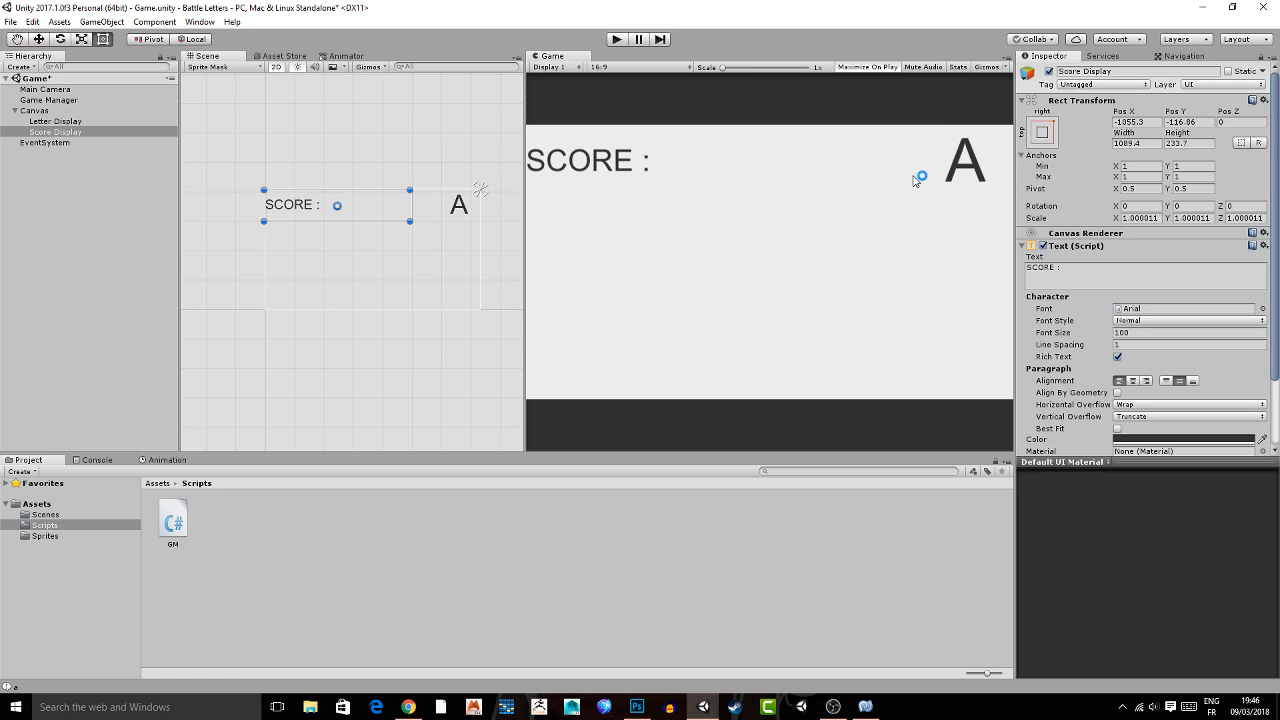
left_click(1137, 121)
type("12")
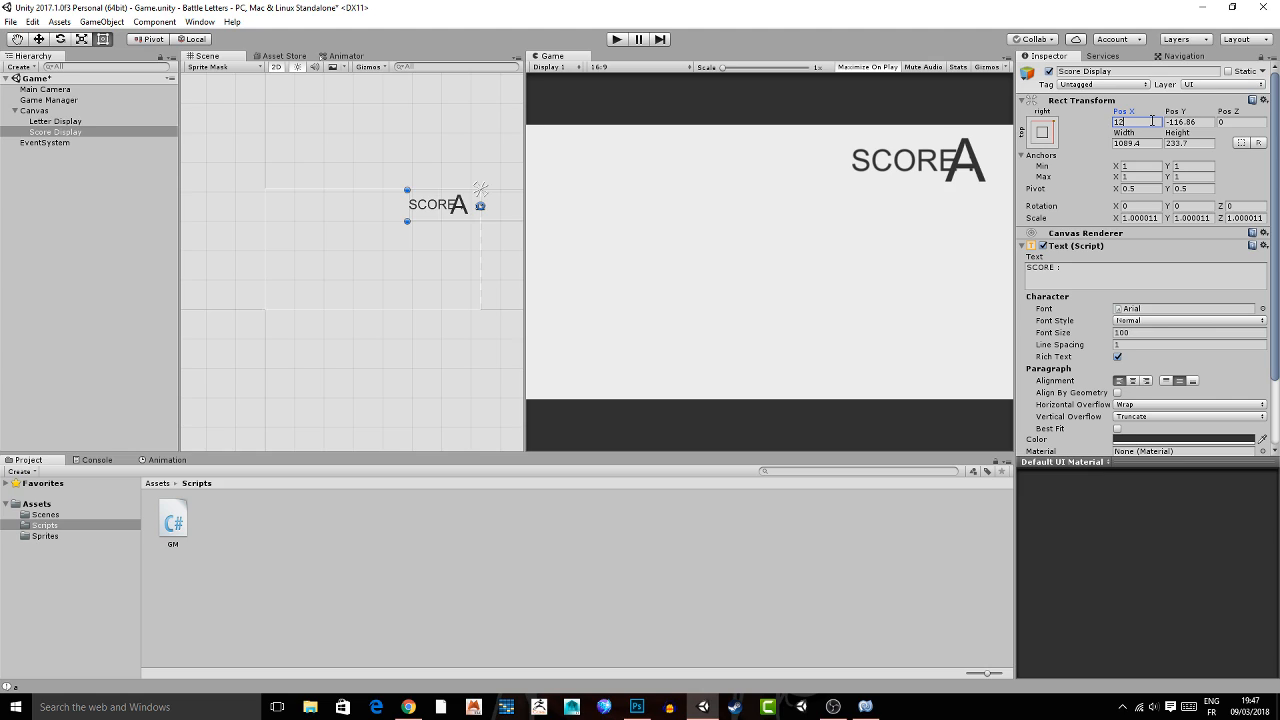
left_click_drag(490, 215, 354, 215)
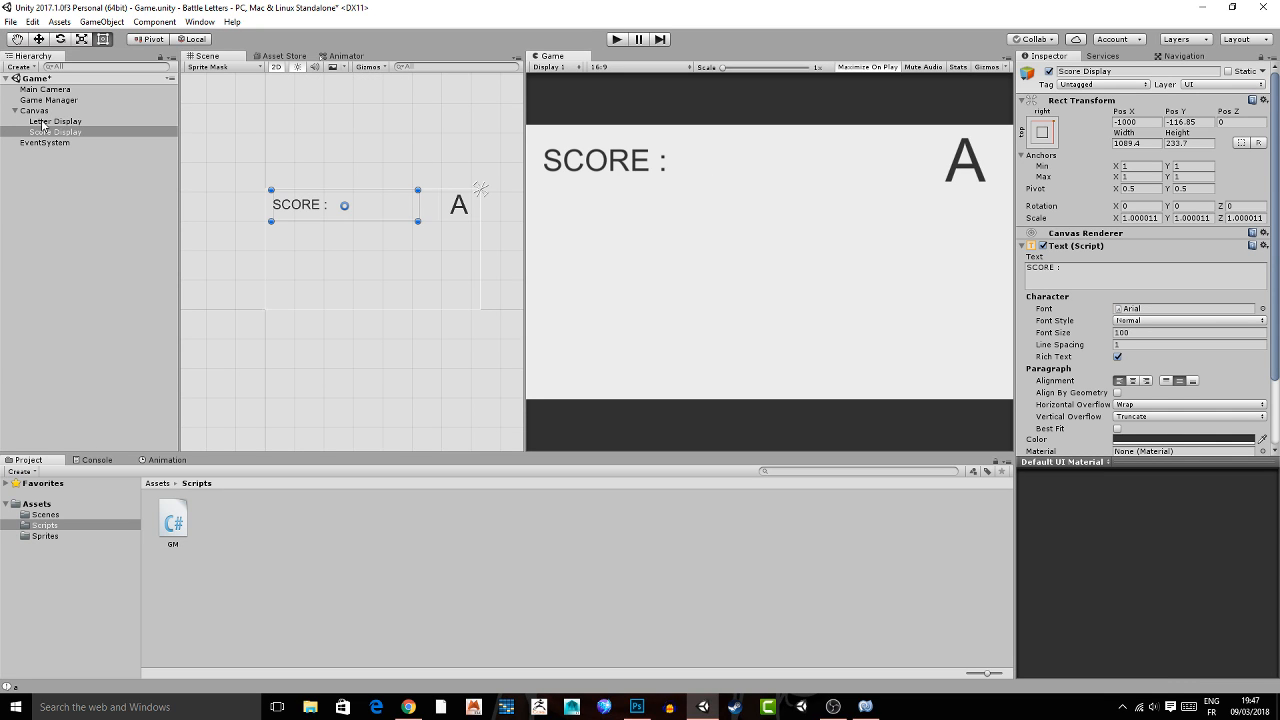
Assign Score Display and Letter Display to the matching fields of Game Manager's GM script, save the scene and switch to MonoDevelop.
left_click_drag(48, 100, 1140, 257)
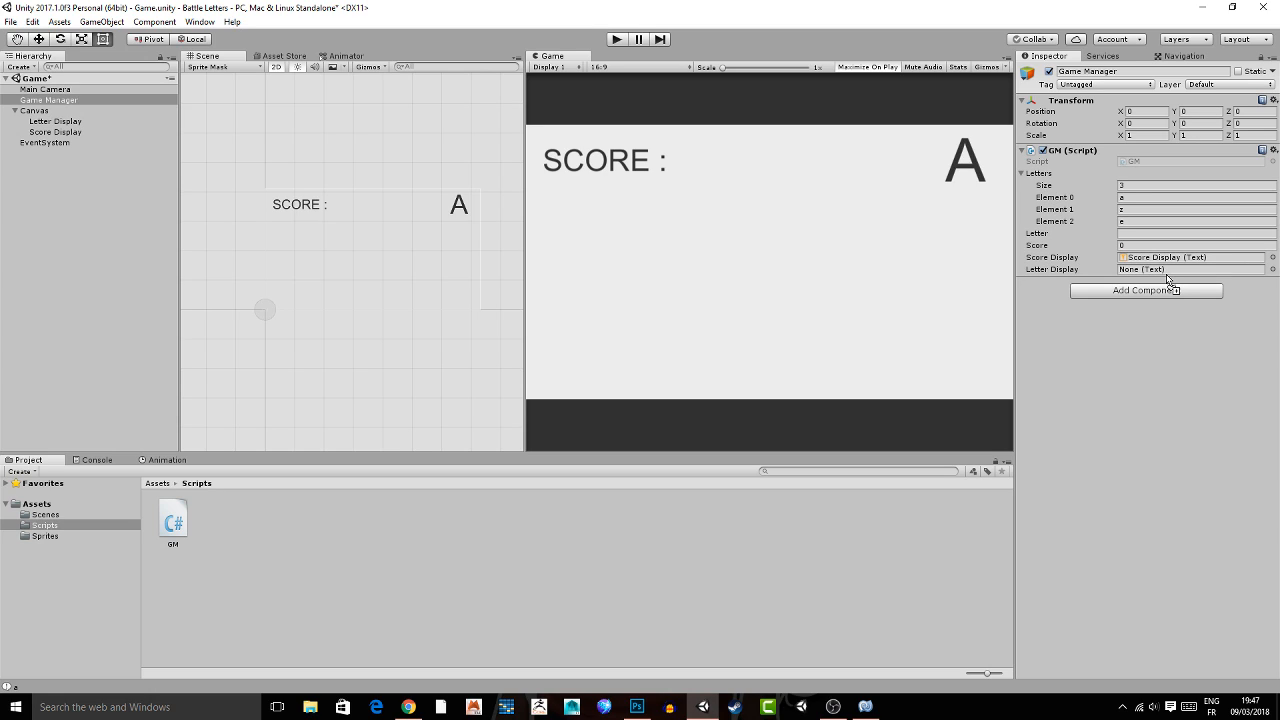
left_click_drag(1167, 280, 1160, 269)
key("ctrl+s")
key("alt+Tab")
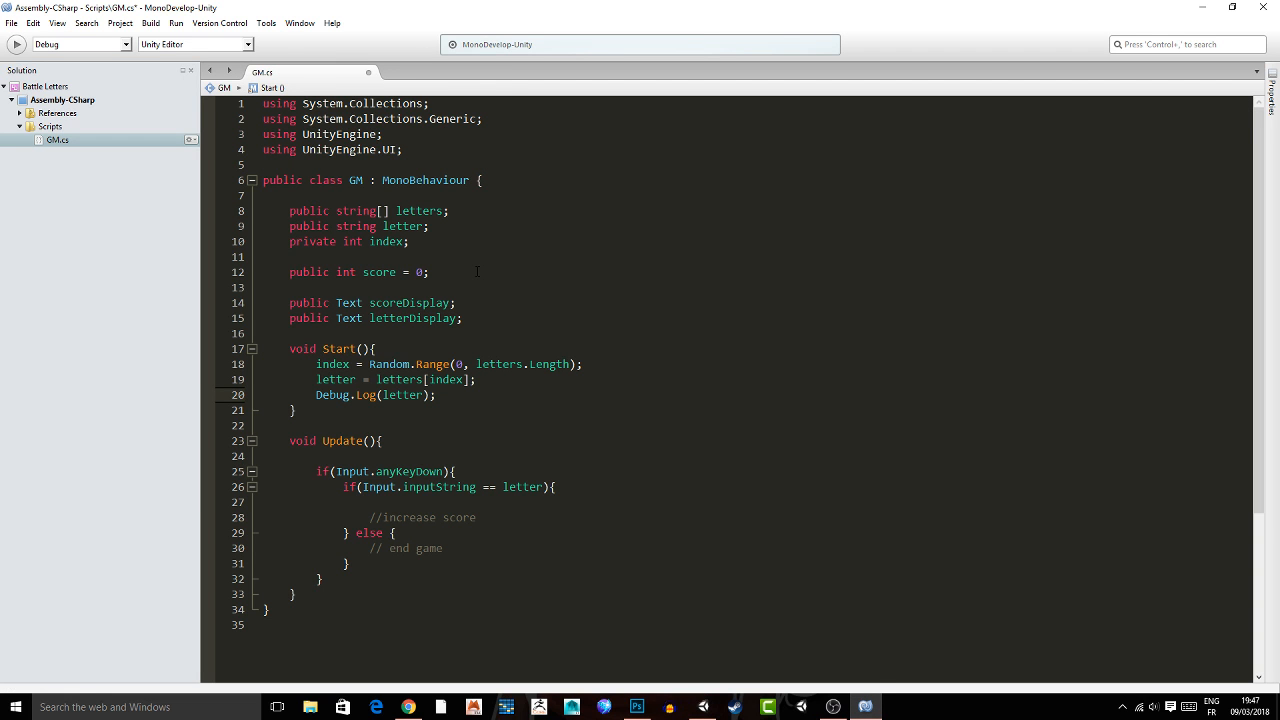
Save the GM script and add score++; above the increase score comment in Update's matching-letter branch.
left_click(477, 271)
key("ctrl+s")
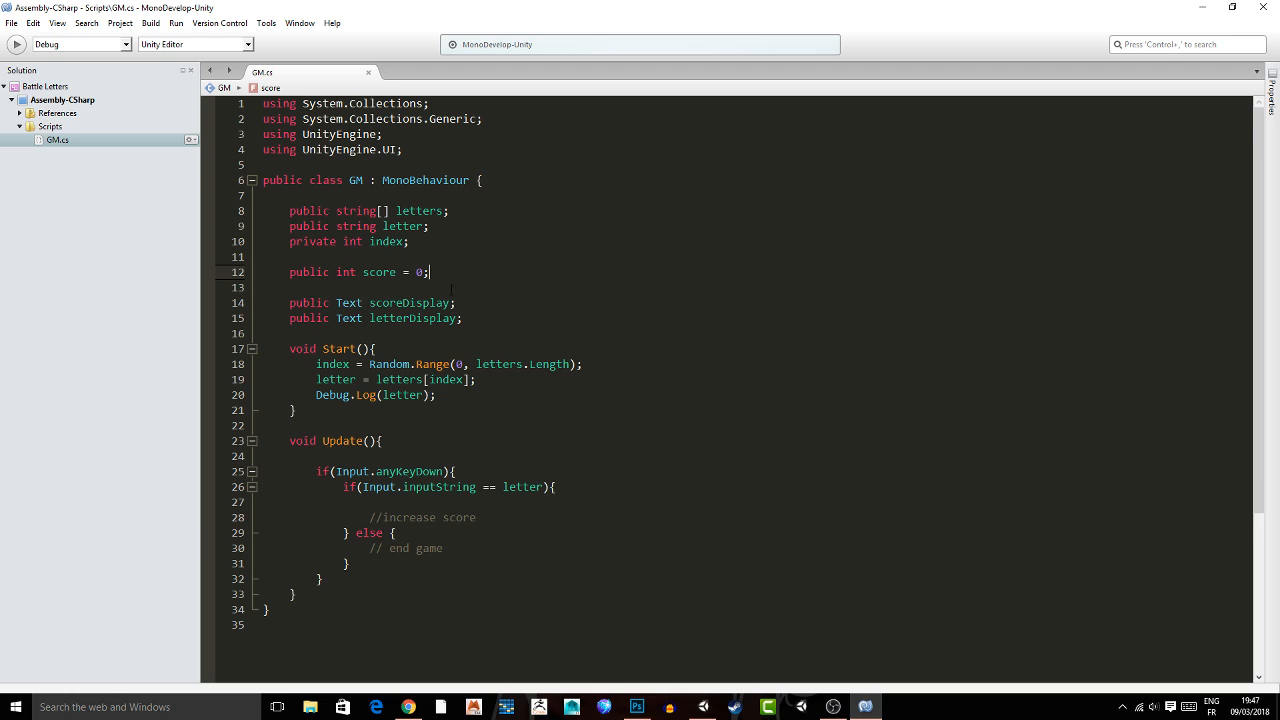
left_click(420, 502)
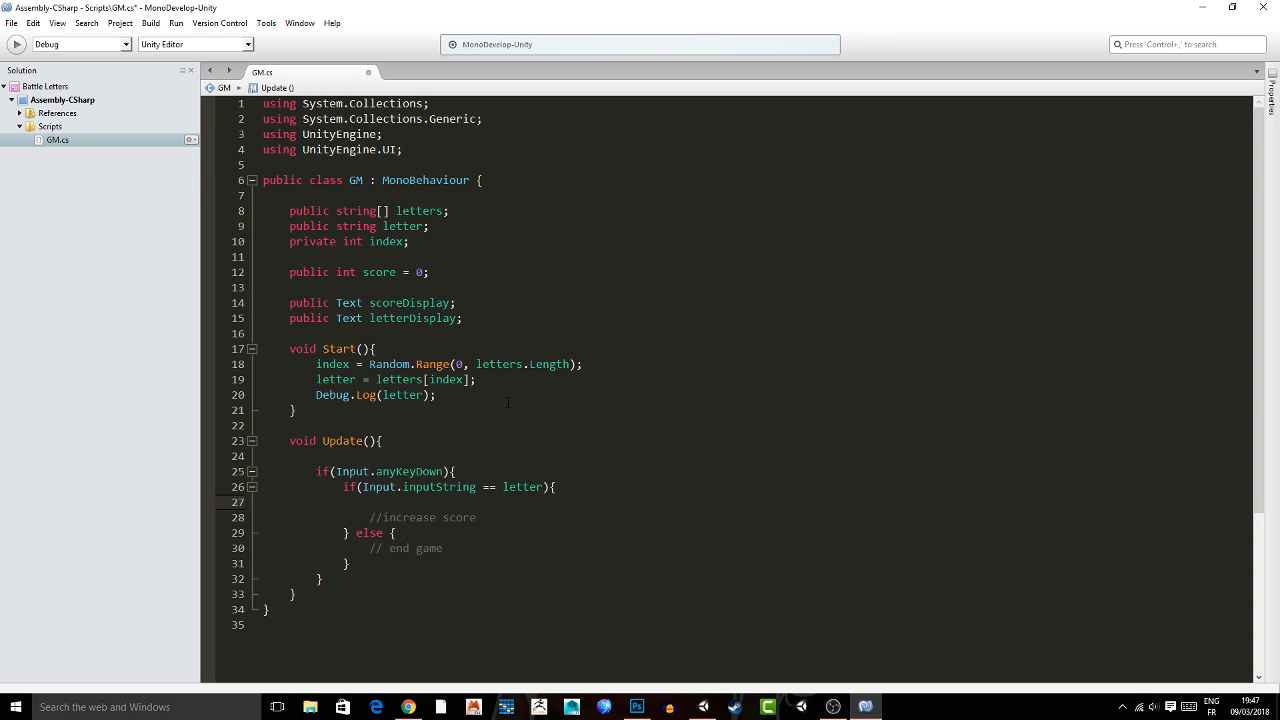
type("score")
type("++;")
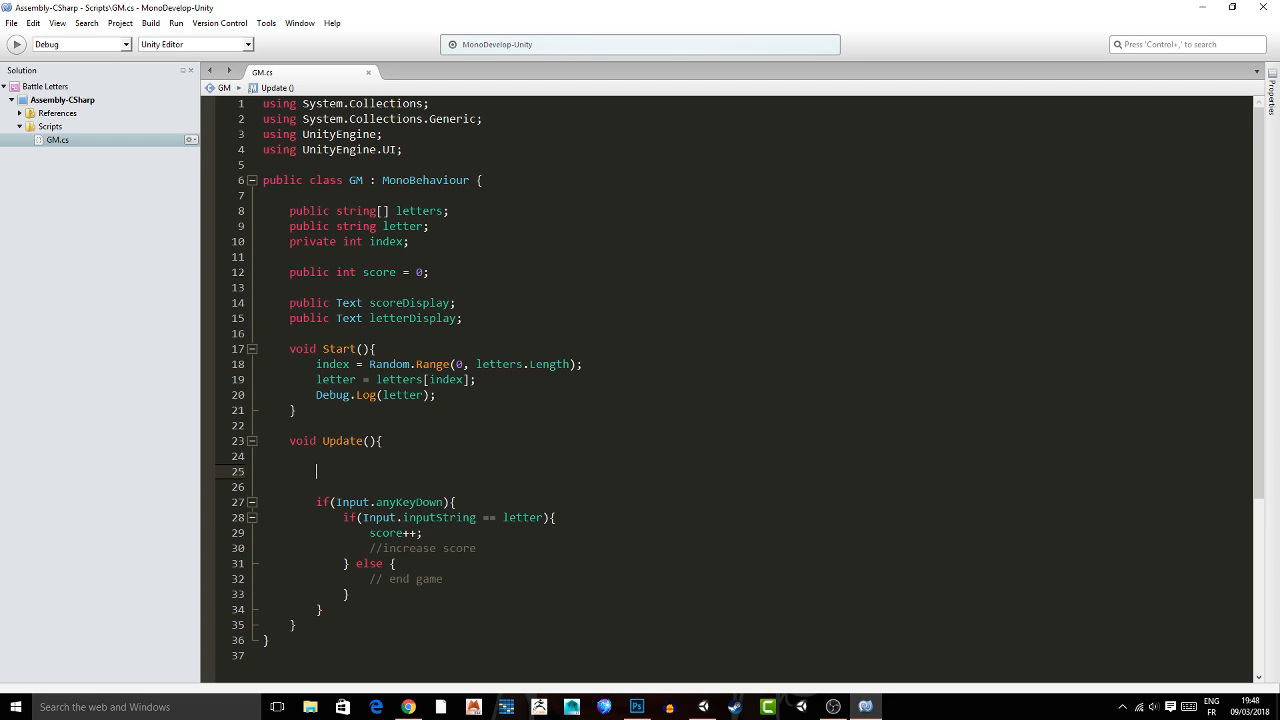
Add scoreDisplay.text = "SCORE : " + score; at the start of Update, above the key check.
type("sc")
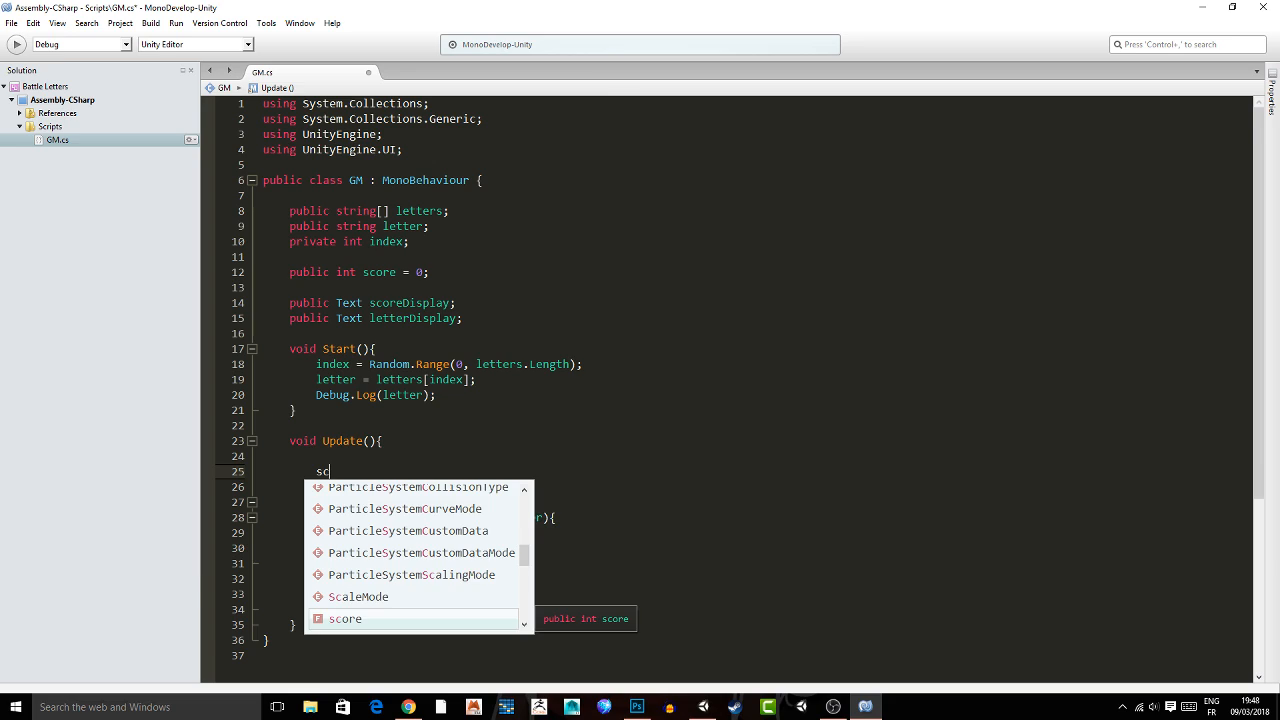
key("Return")
type("D")
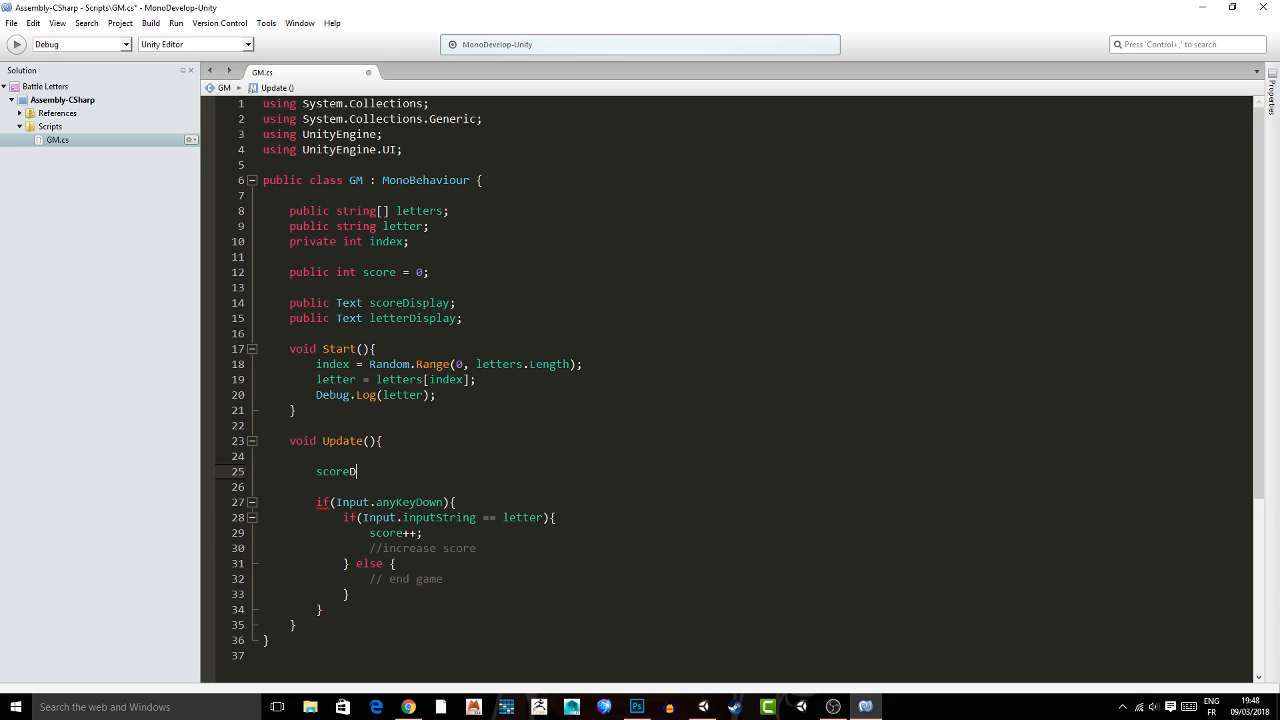
type("isplay.text = \"SCORE")
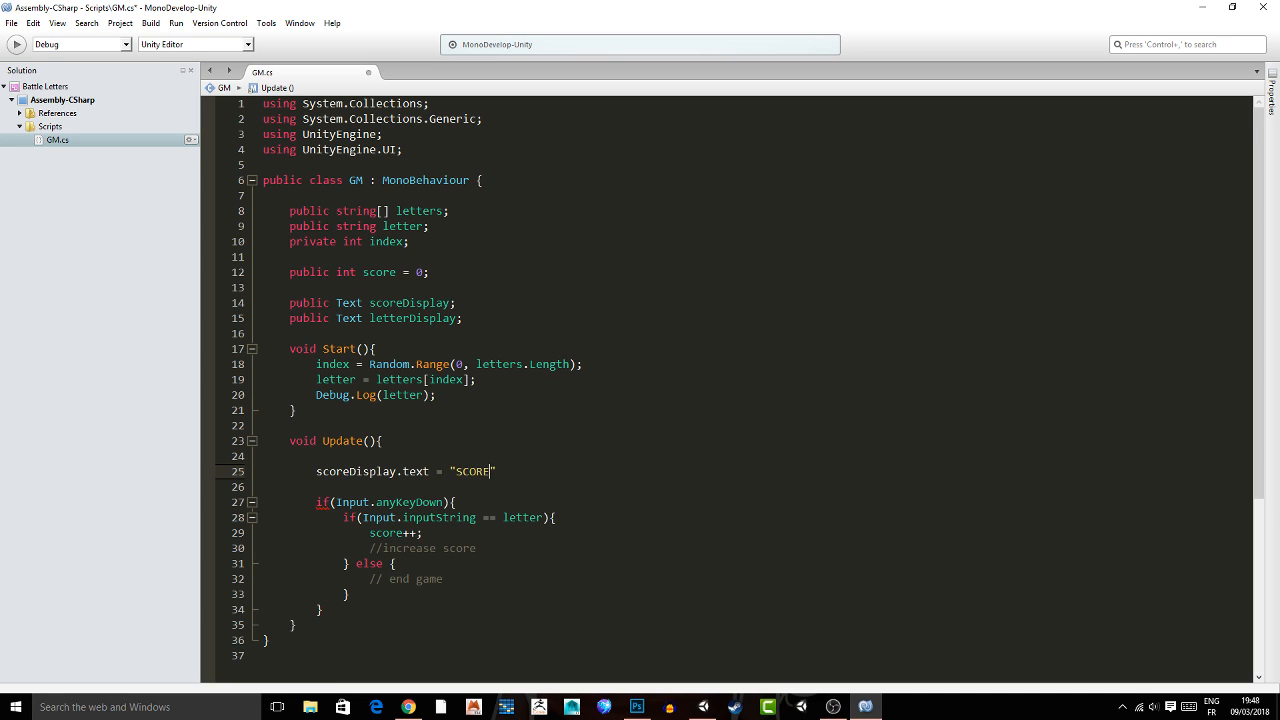
type(": \" + score;")
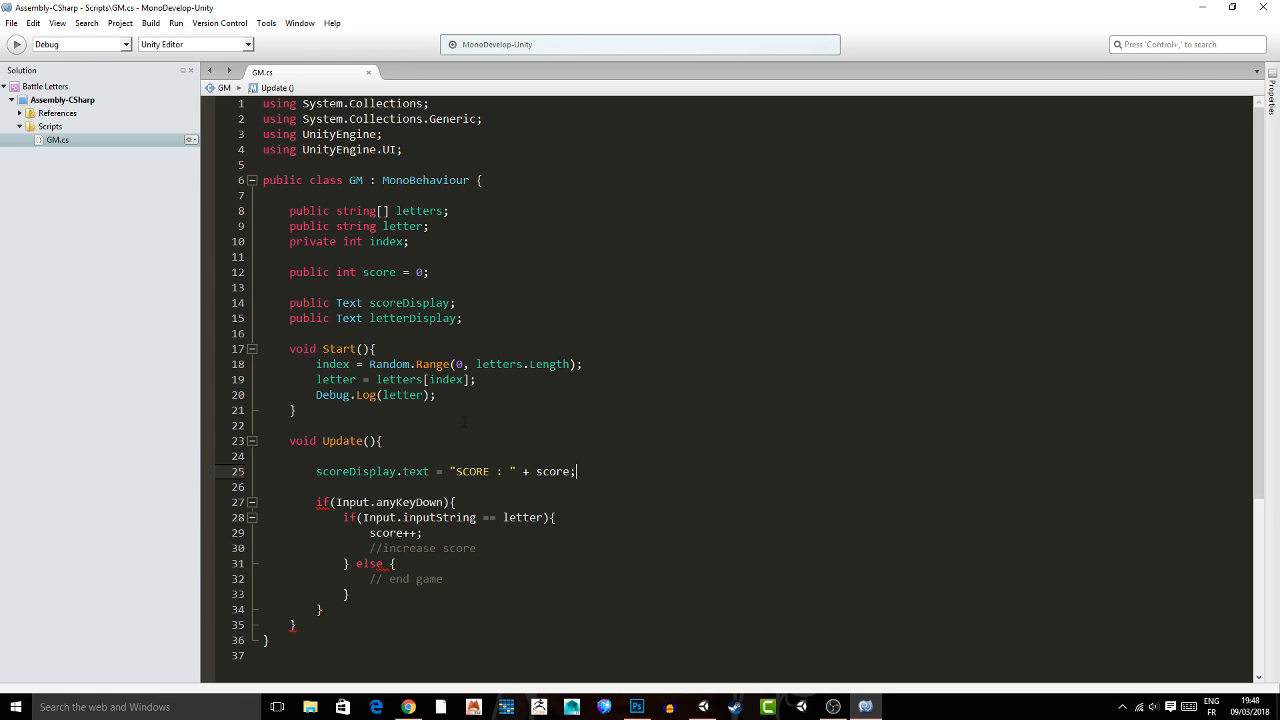
left_click_drag(456, 471, 510, 471)
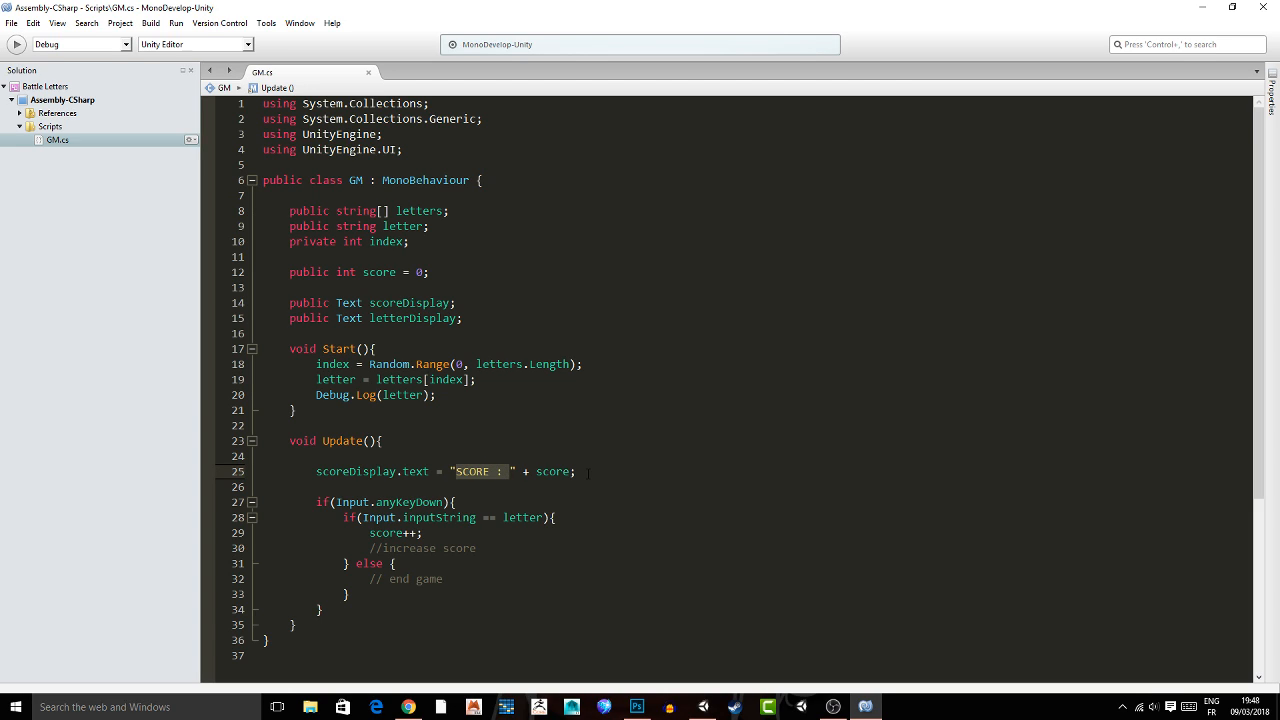
left_click(589, 471)
Add letterDisplay.text = letter; directly below the score display line in Update.
key("Return")
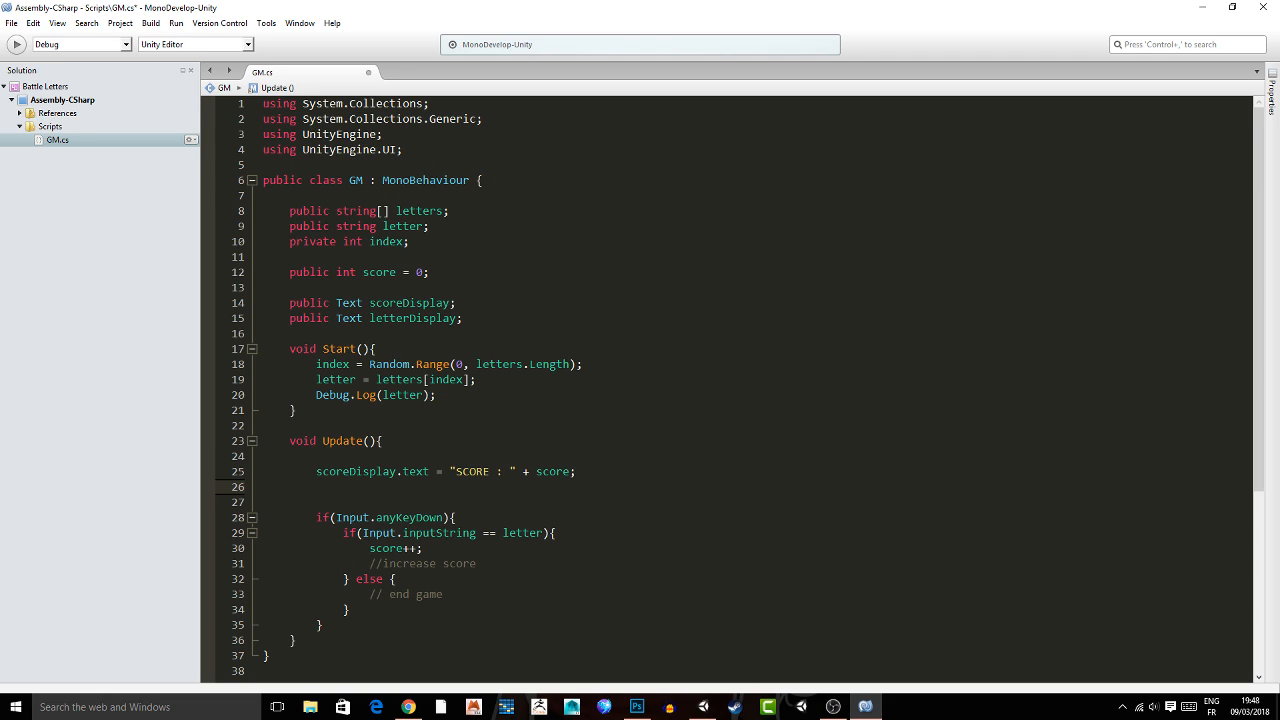
type("letter")
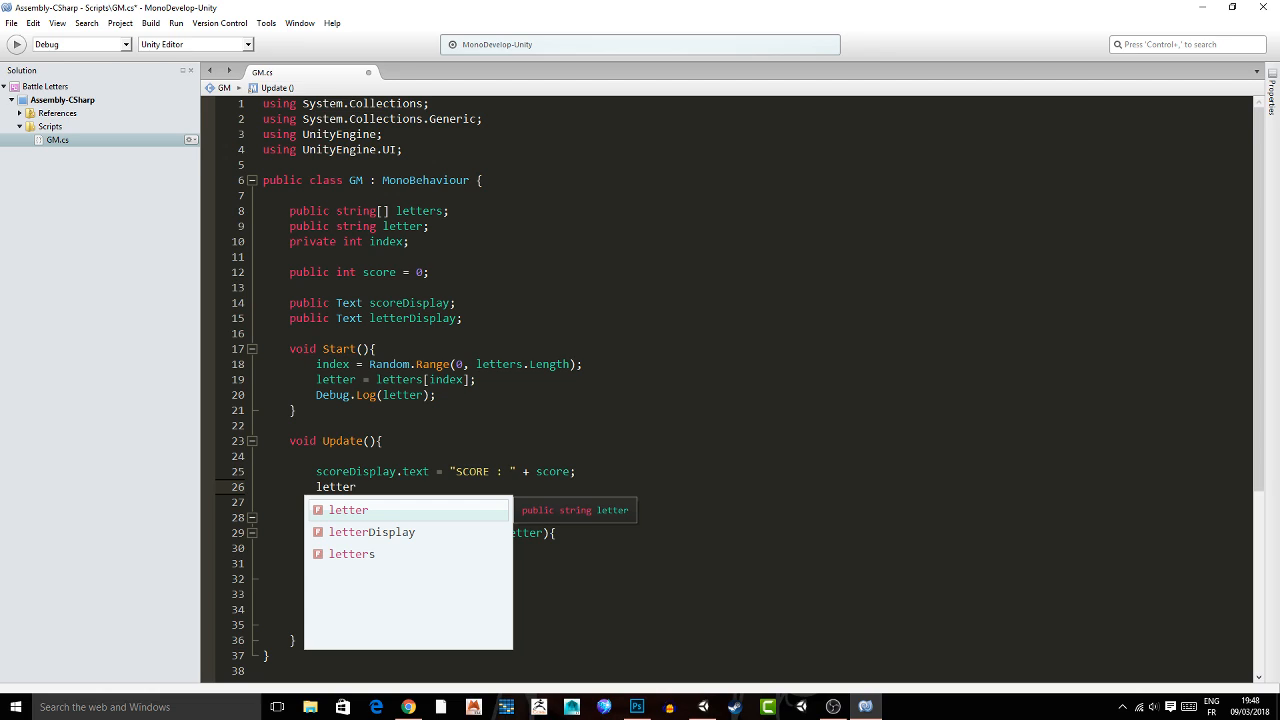
type("Display.text =")
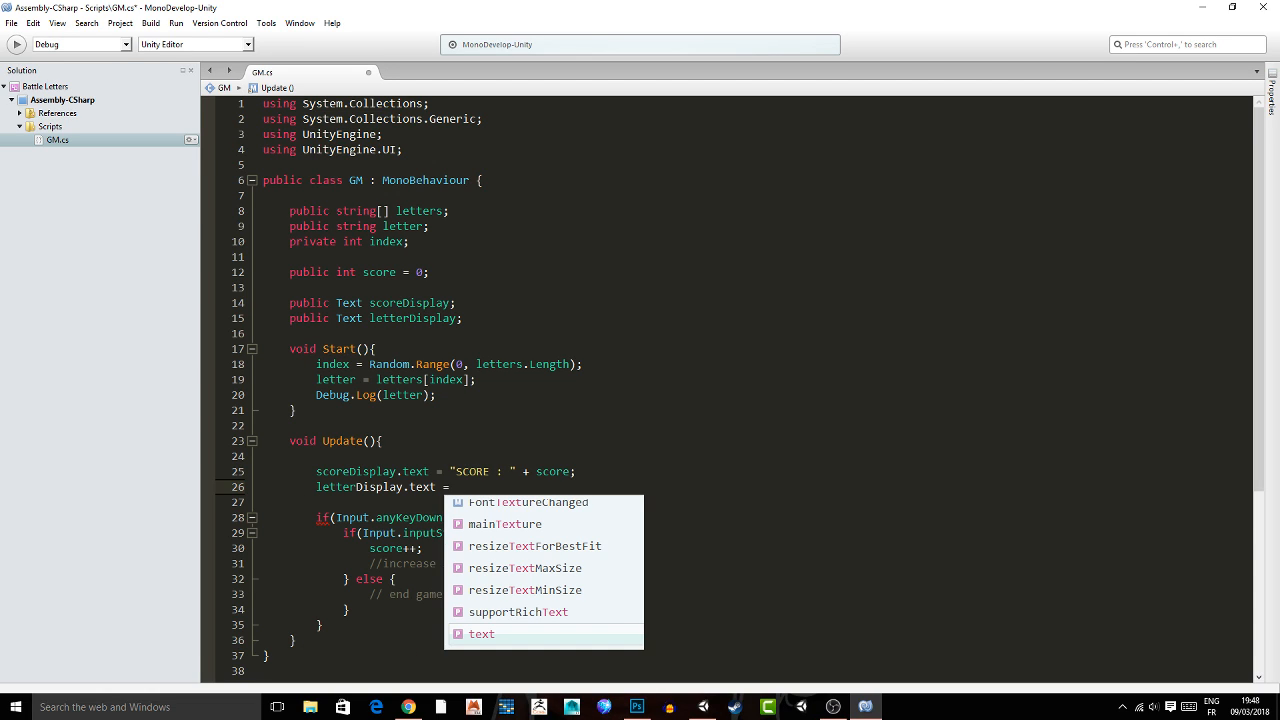
Switch to Unity, play the game and repeatedly enter the letter e to test the score.
key("alt+Tab")
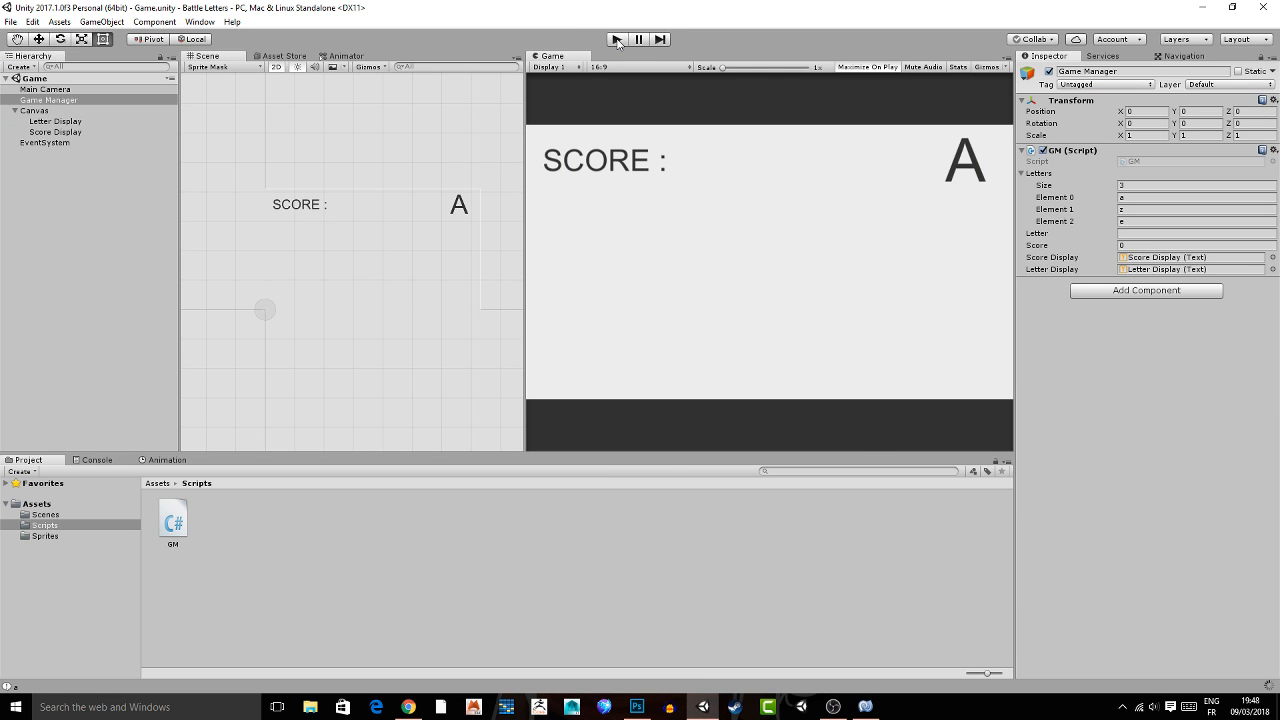
left_click(616, 40)
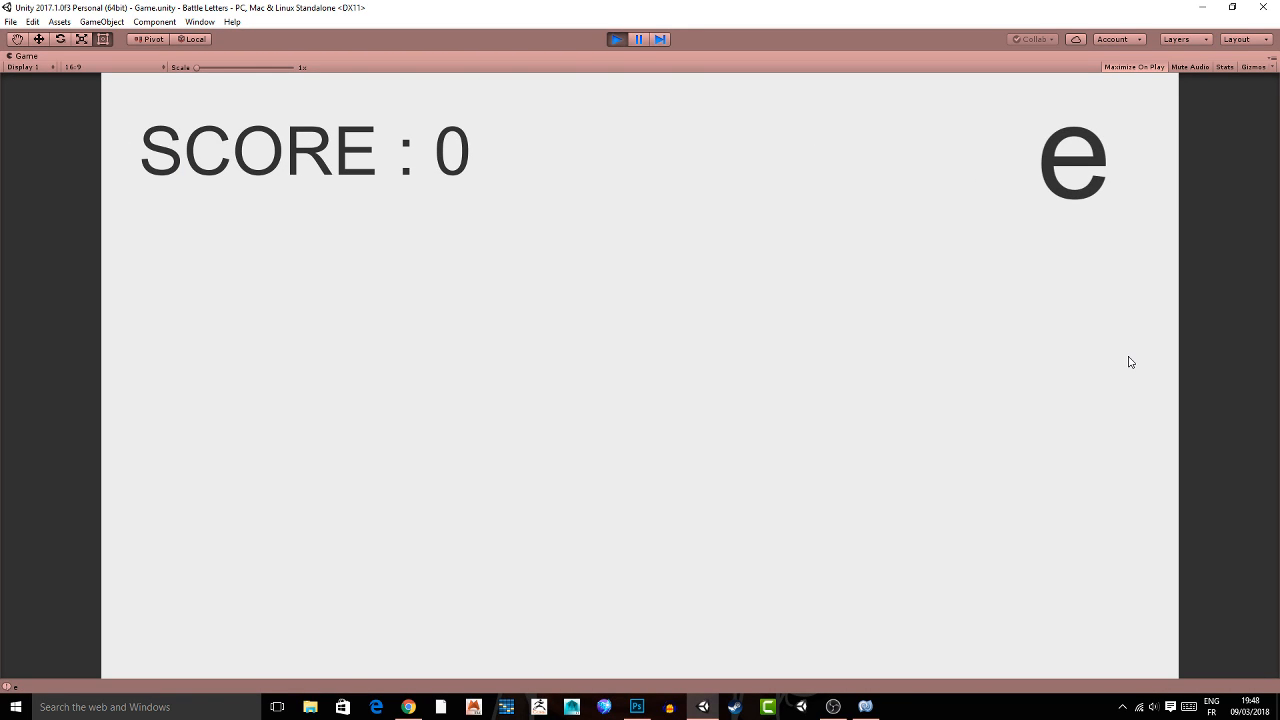
key("e")
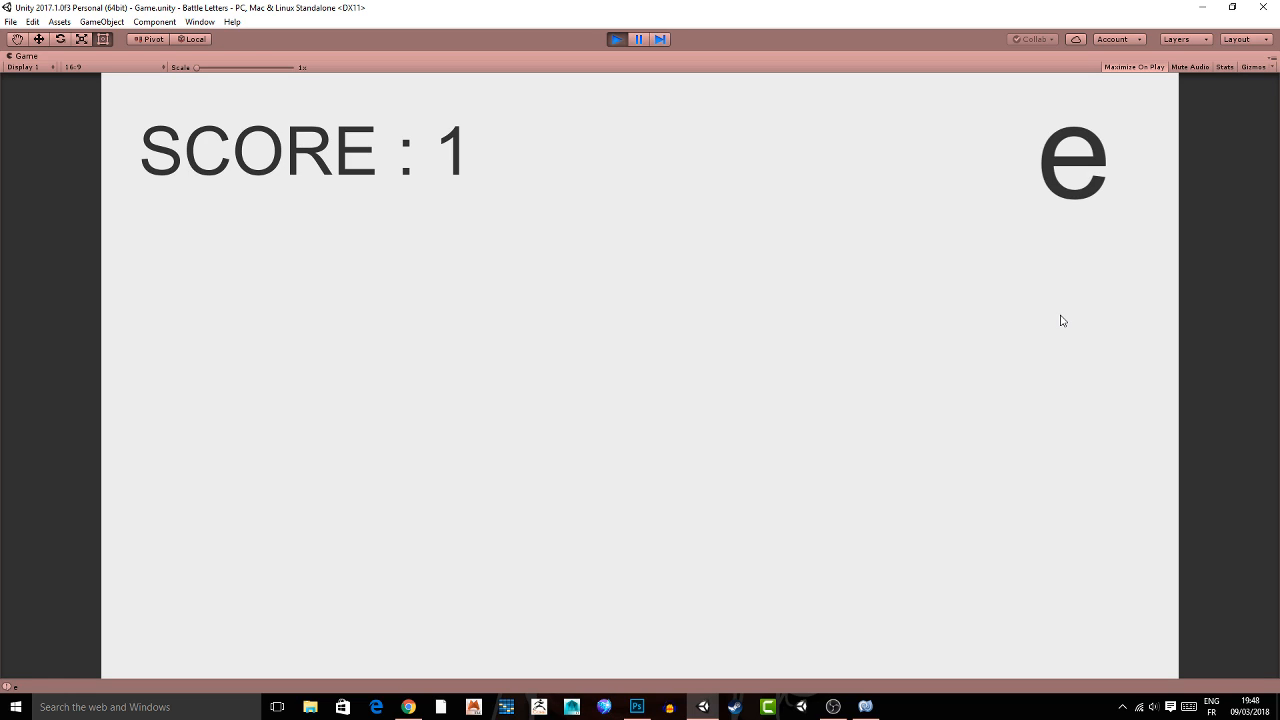
key("e")
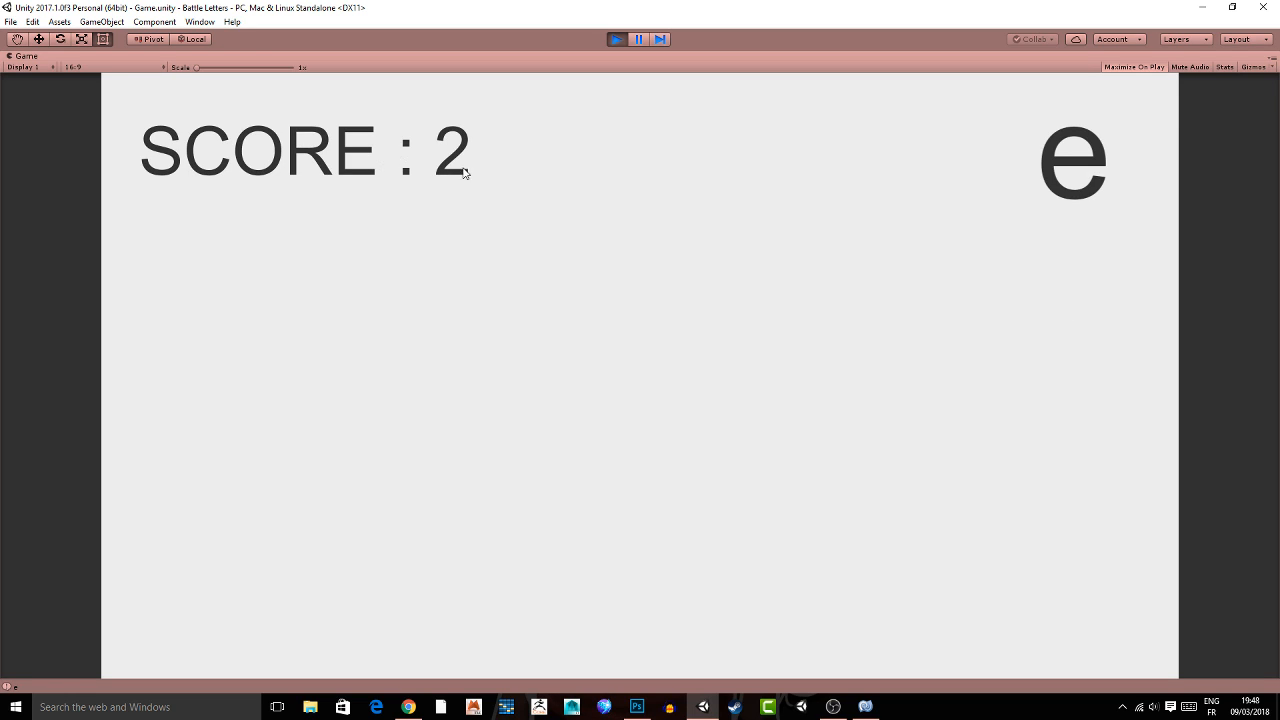
key("e")
key("e")
key("e")
key("e")
key("e")
key("e")
key("e")
key("e")
key("e")
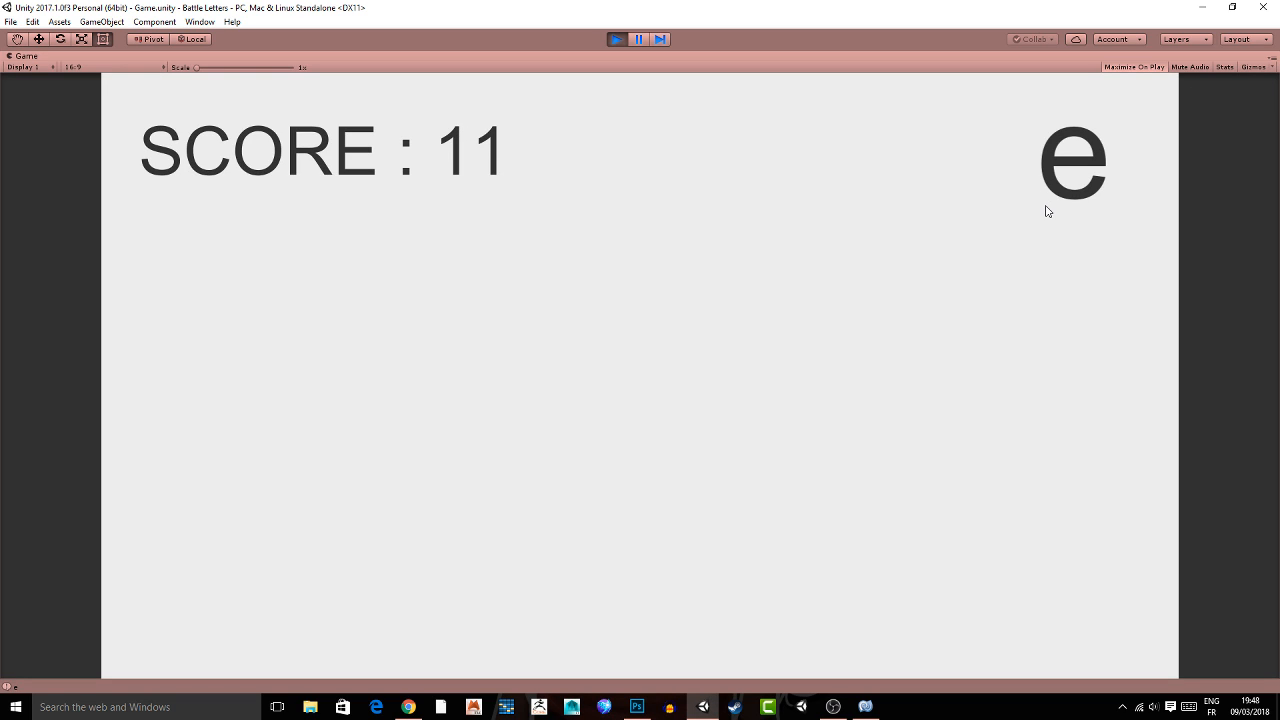
Back in MonoDevelop, copy Start's random index and letter assignment lines to directly below score++; in Update.
key("alt+Tab")
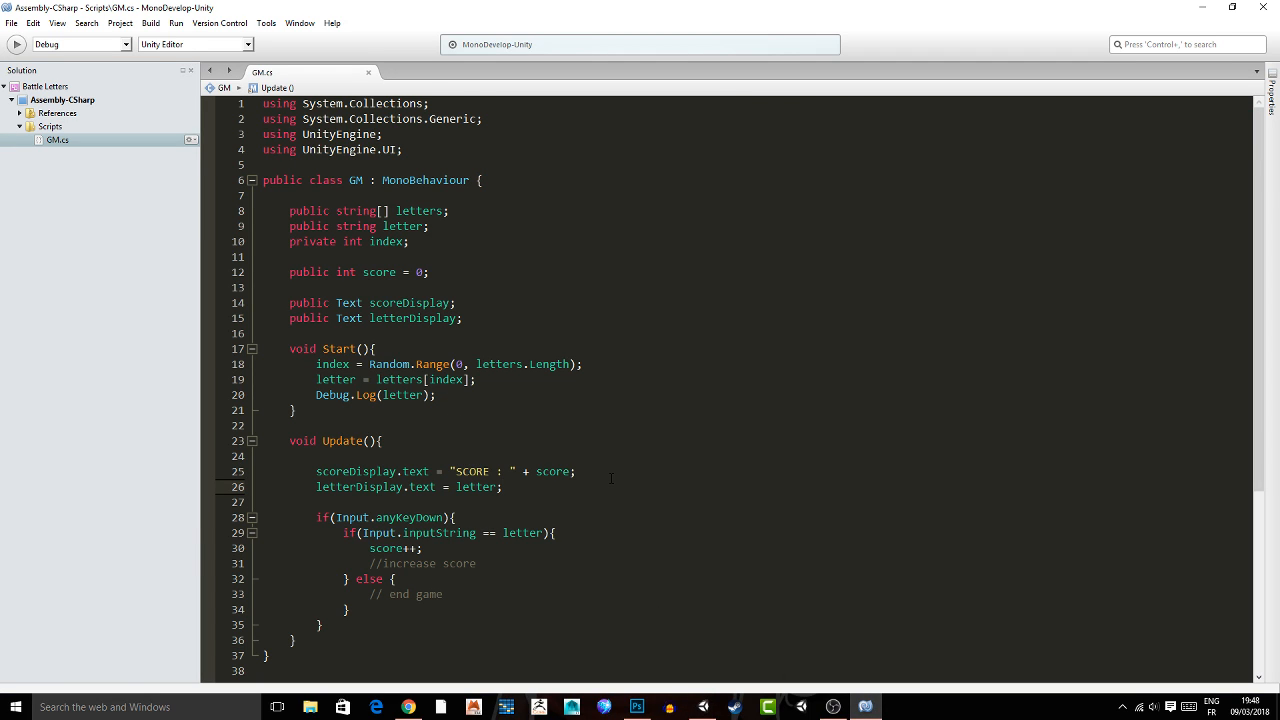
left_click(479, 441)
scroll(332, 328, "down", 3)
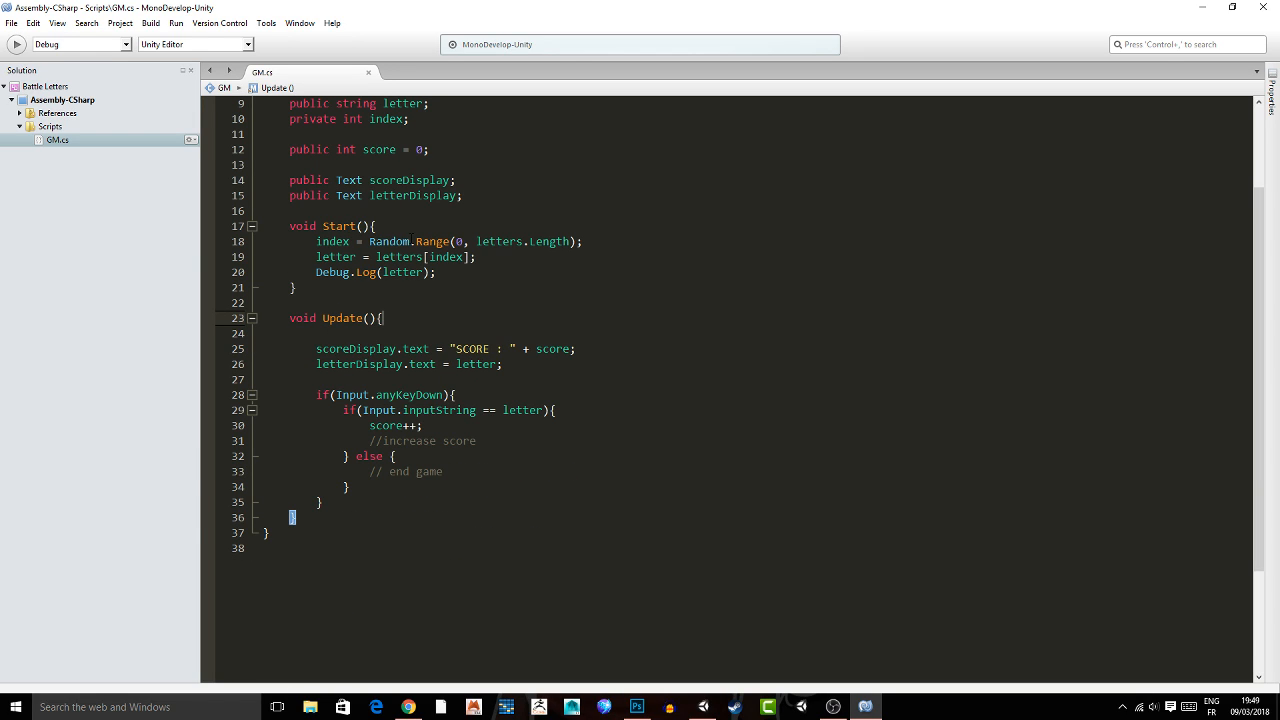
left_click_drag(505, 256, 316, 257)
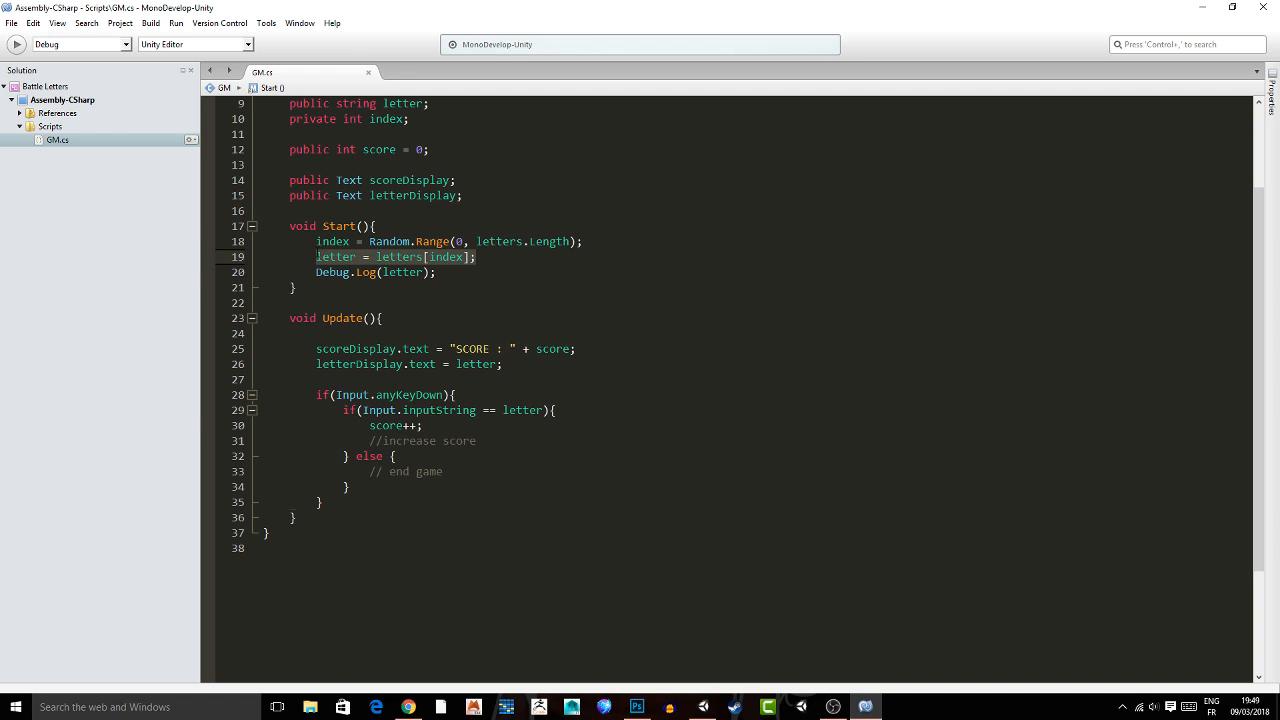
key("shift+Up")
key("ctrl+c")
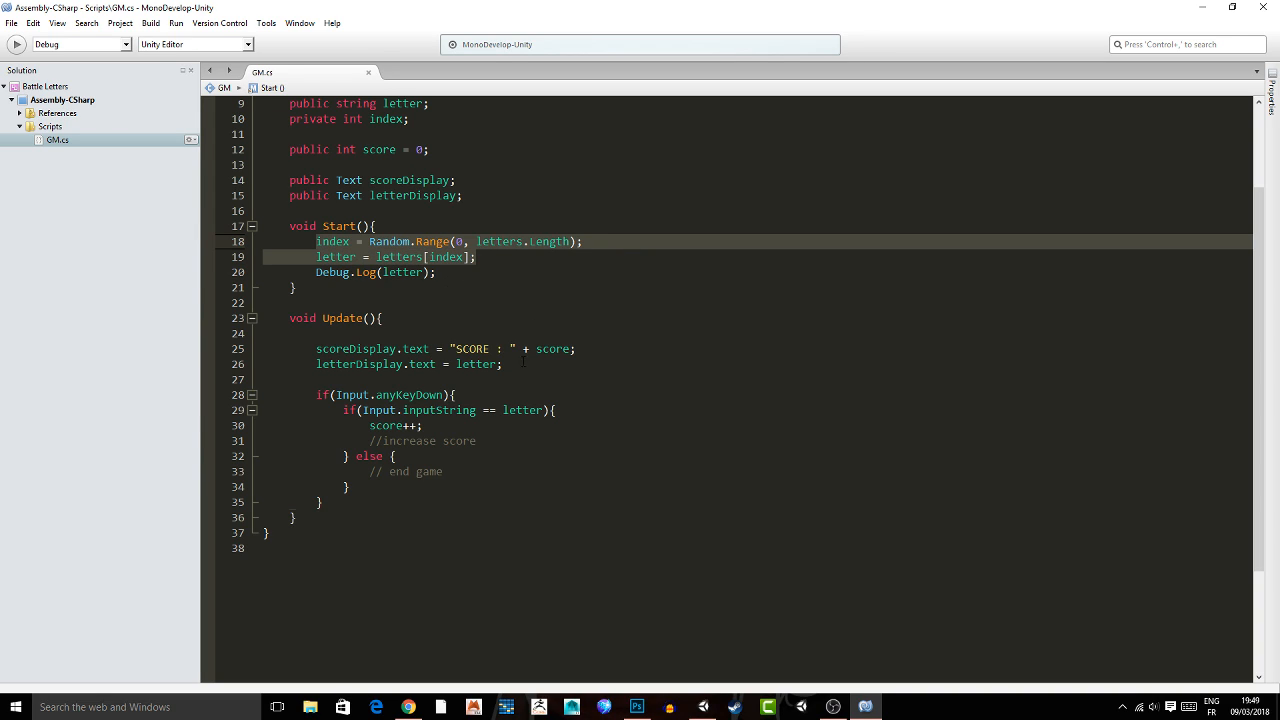
left_click(437, 426)
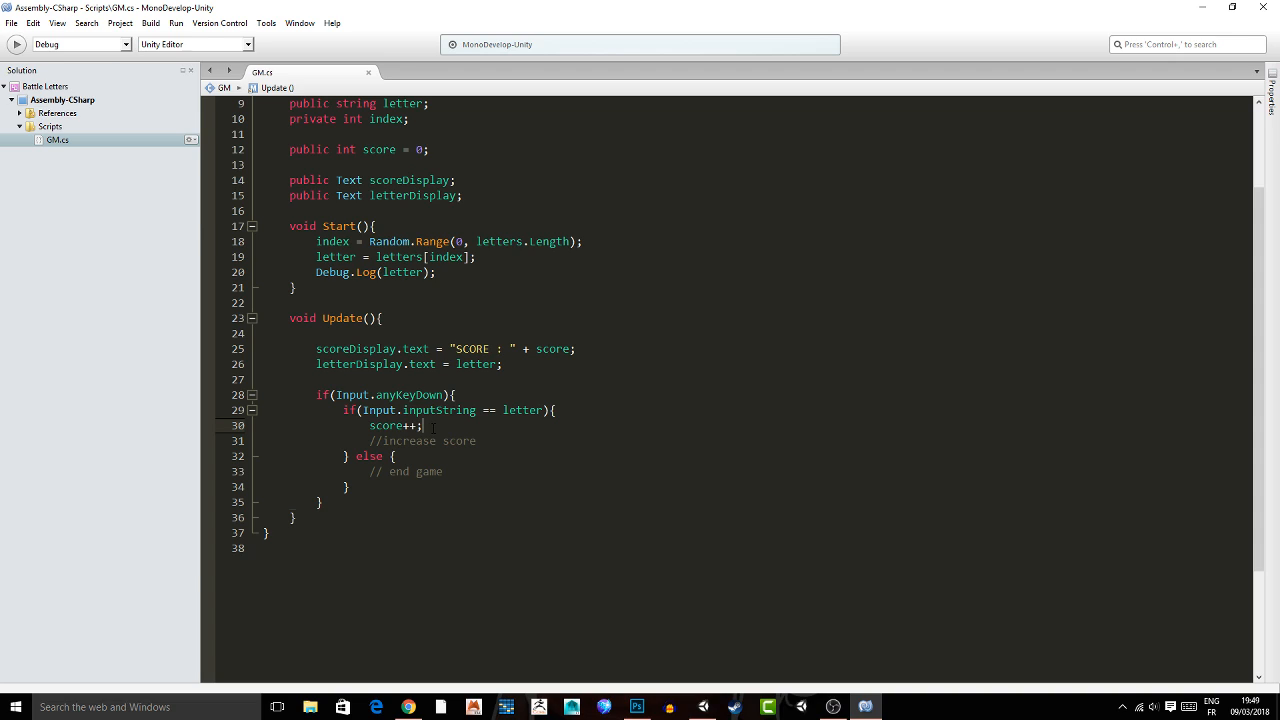
key("Return")
key("ctrl+v")
left_click(549, 490)
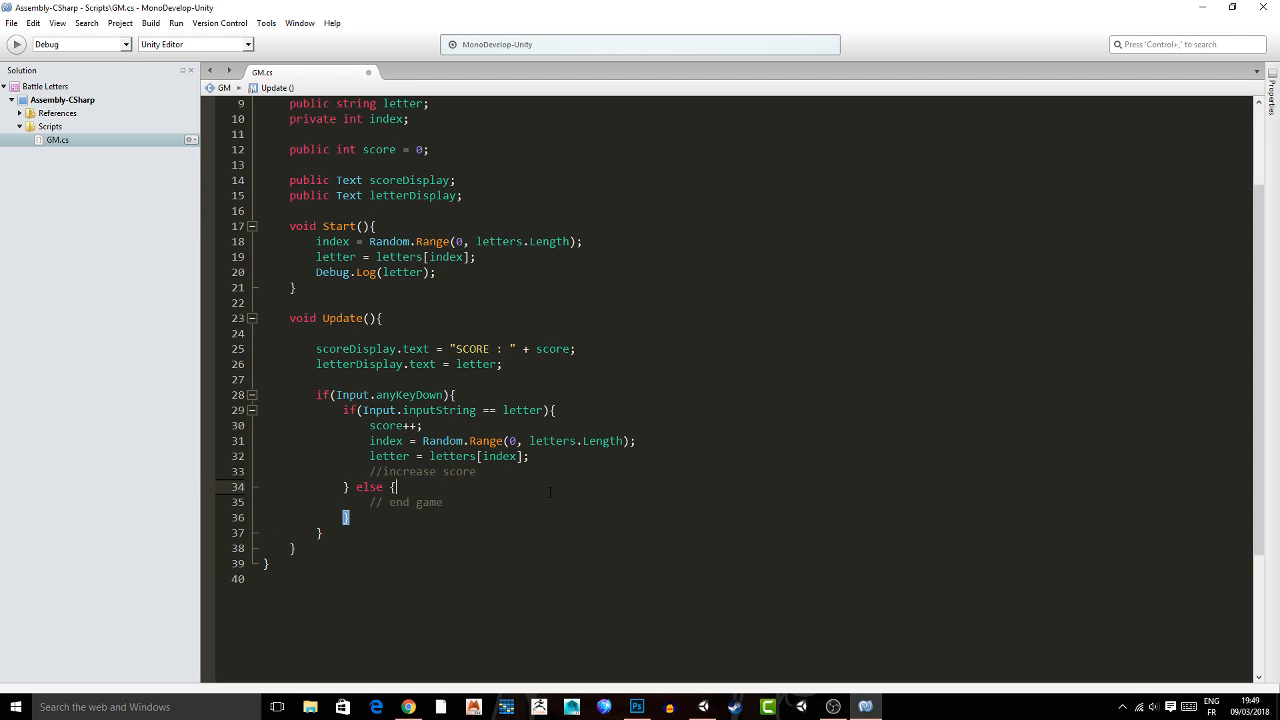
Play the game in Unity, test it by entering the letters e, a and z, and stop playback.
key("alt+Tab")
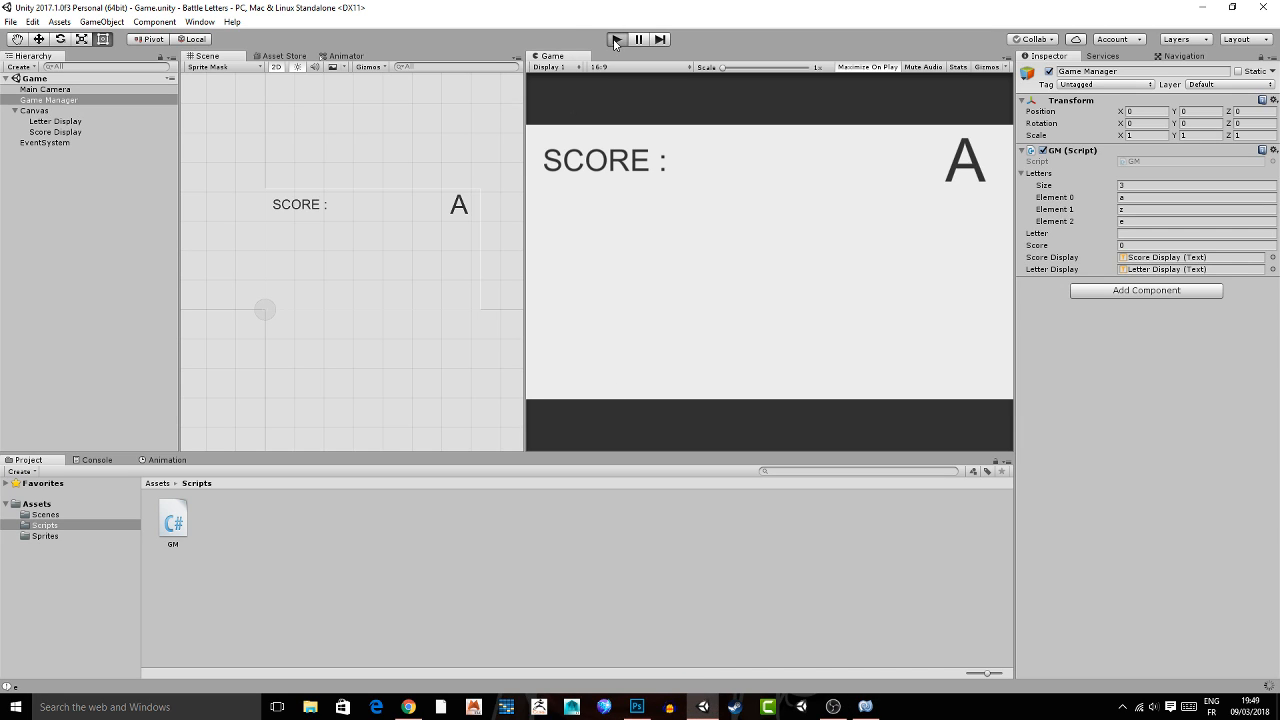
left_click(615, 42)
key("e")
key("e")
key("e")
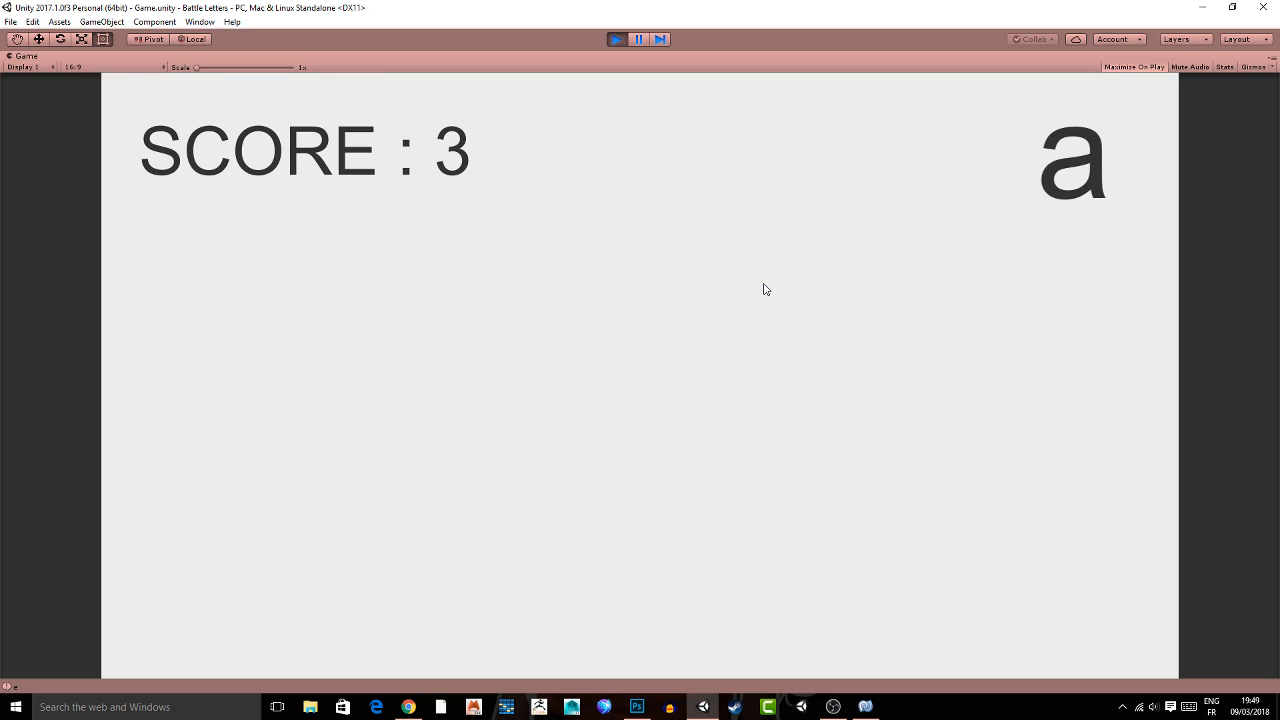
key("a")
key("a")
key("a")
key("z")
key("z")
key("z")
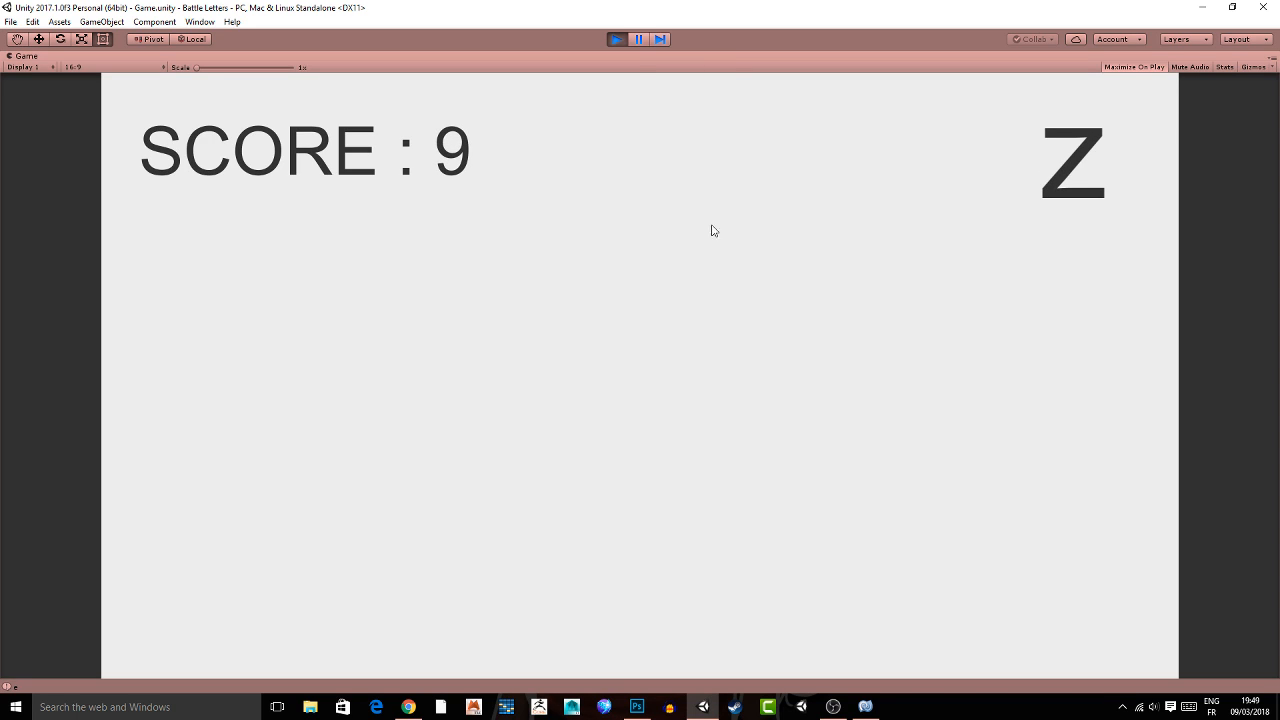
left_click(614, 40)
Switch to MonoDevelop and review the key check and its else branch in the GM script's Update method.
key("alt+Tab")
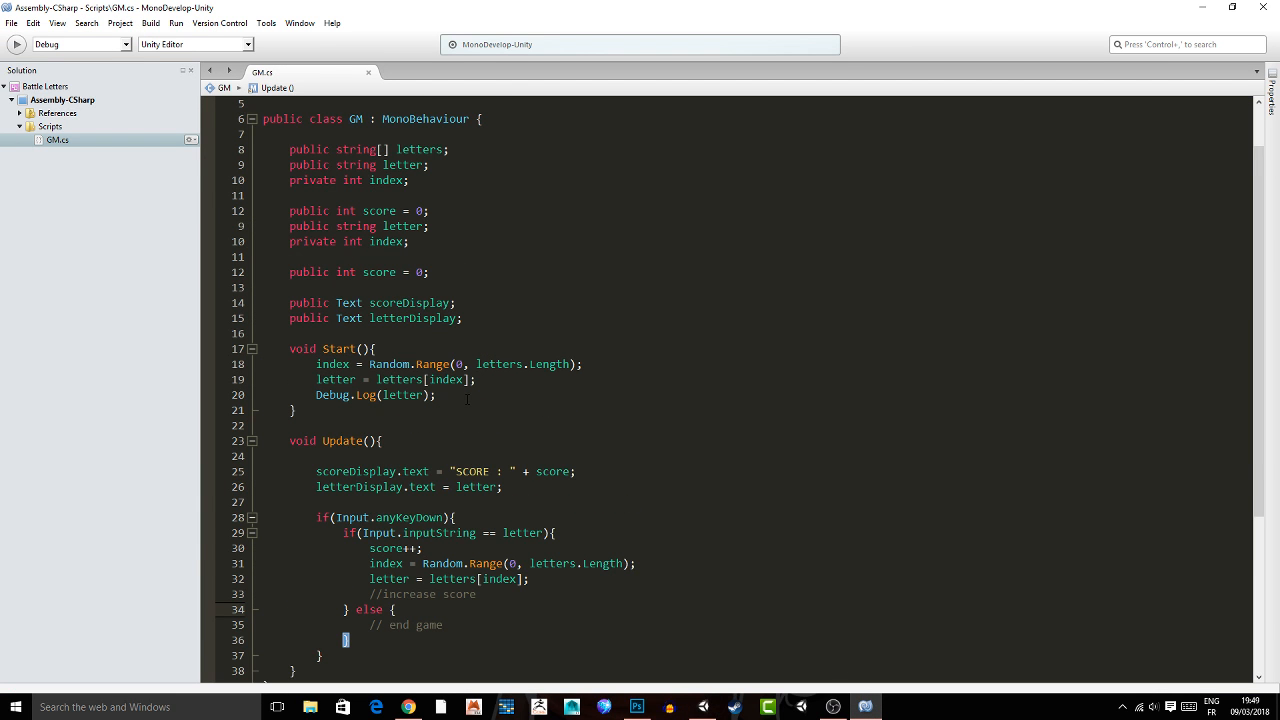
scroll(467, 399, "down", 3)
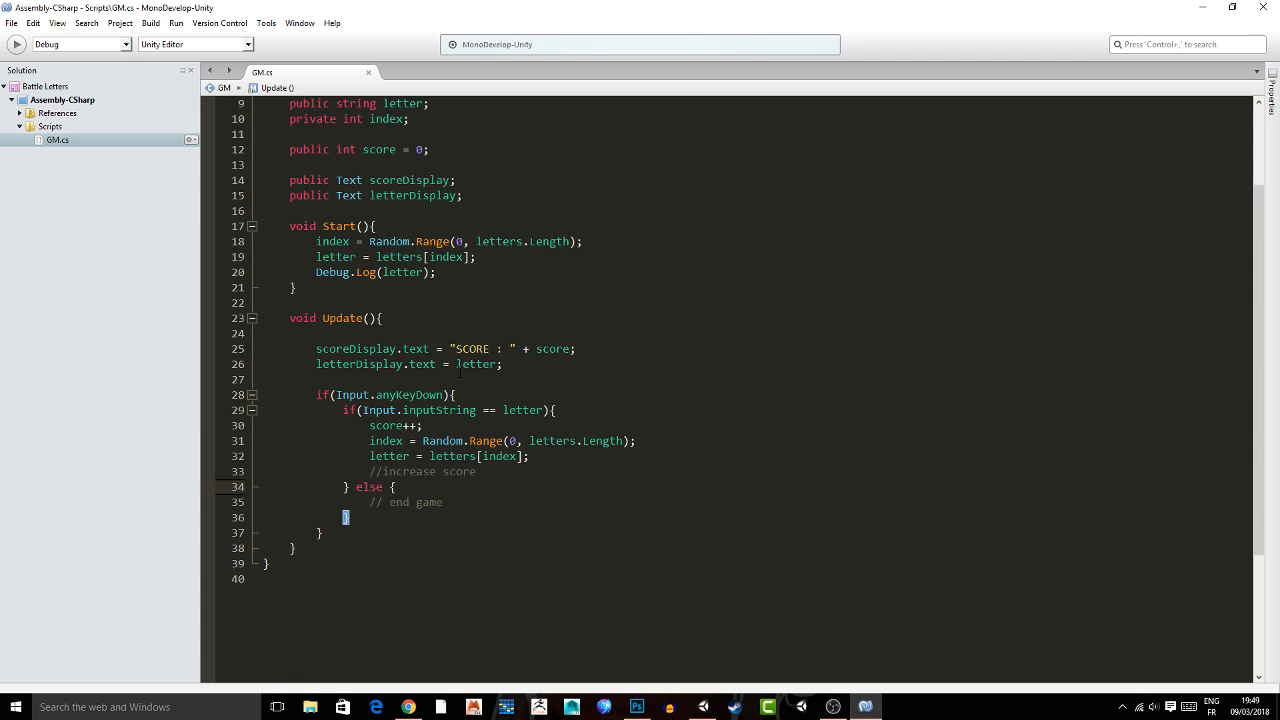
left_click(483, 410)
left_click(385, 503)
left_click(380, 533)
scroll(380, 533, "down", 1)
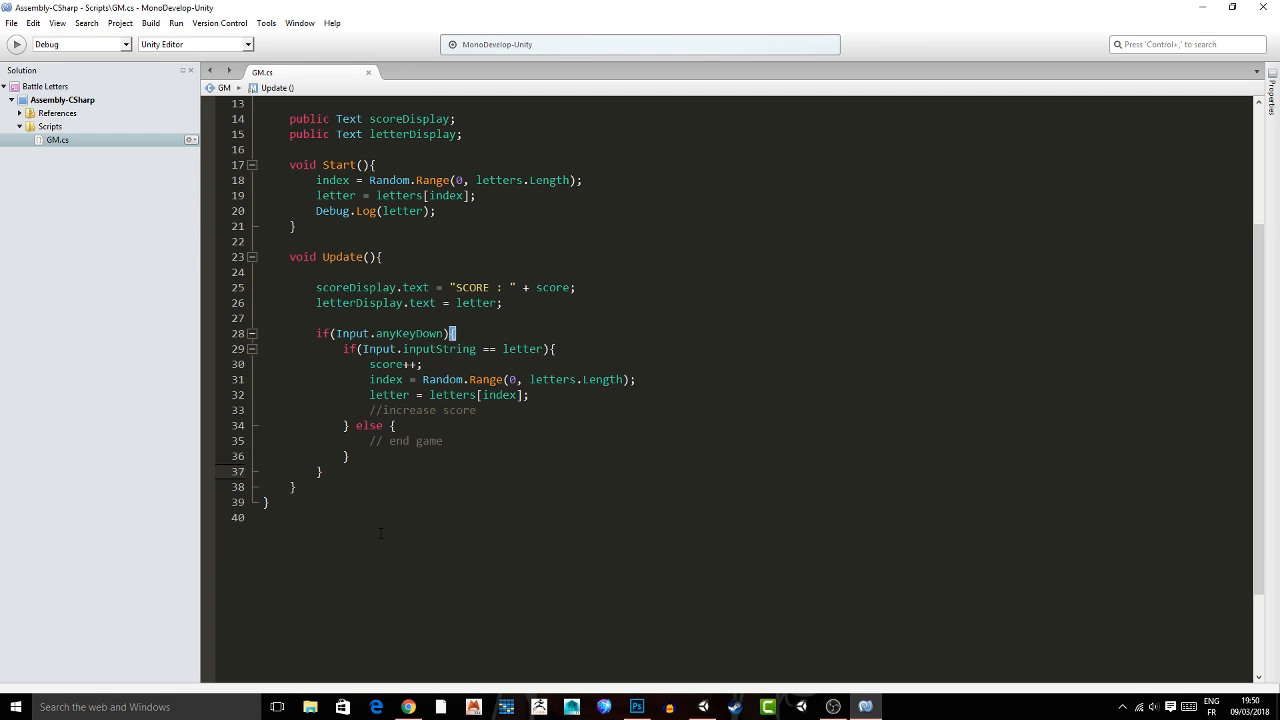
left_click(390, 442)
Switch to Unity and create a C# script named Timer in the Scripts folder.
left_click(703, 706)
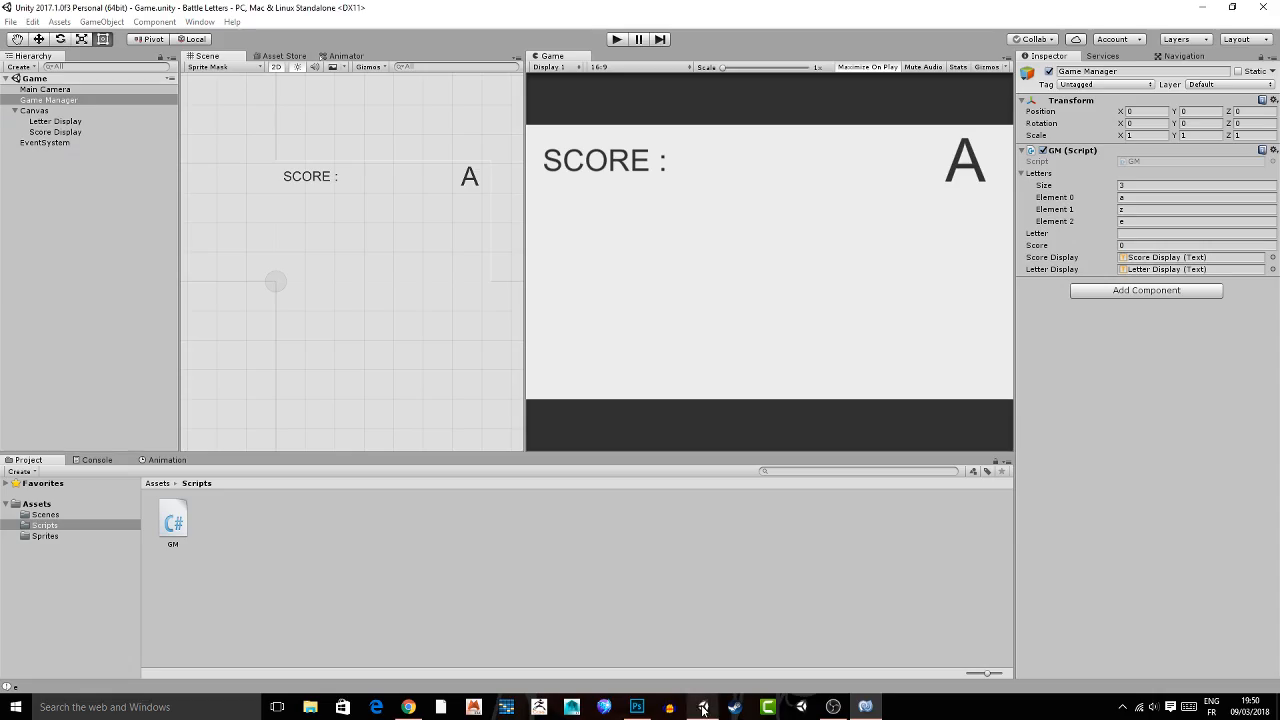
right_click(318, 534)
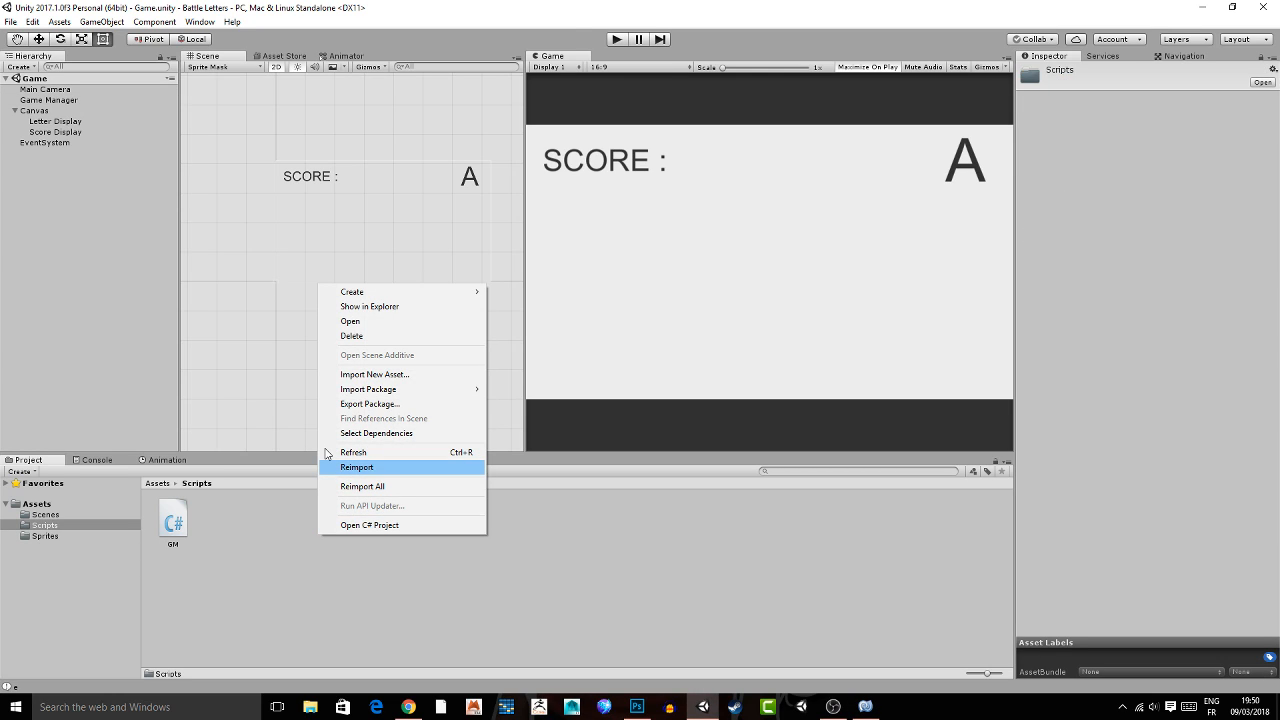
left_click(524, 311)
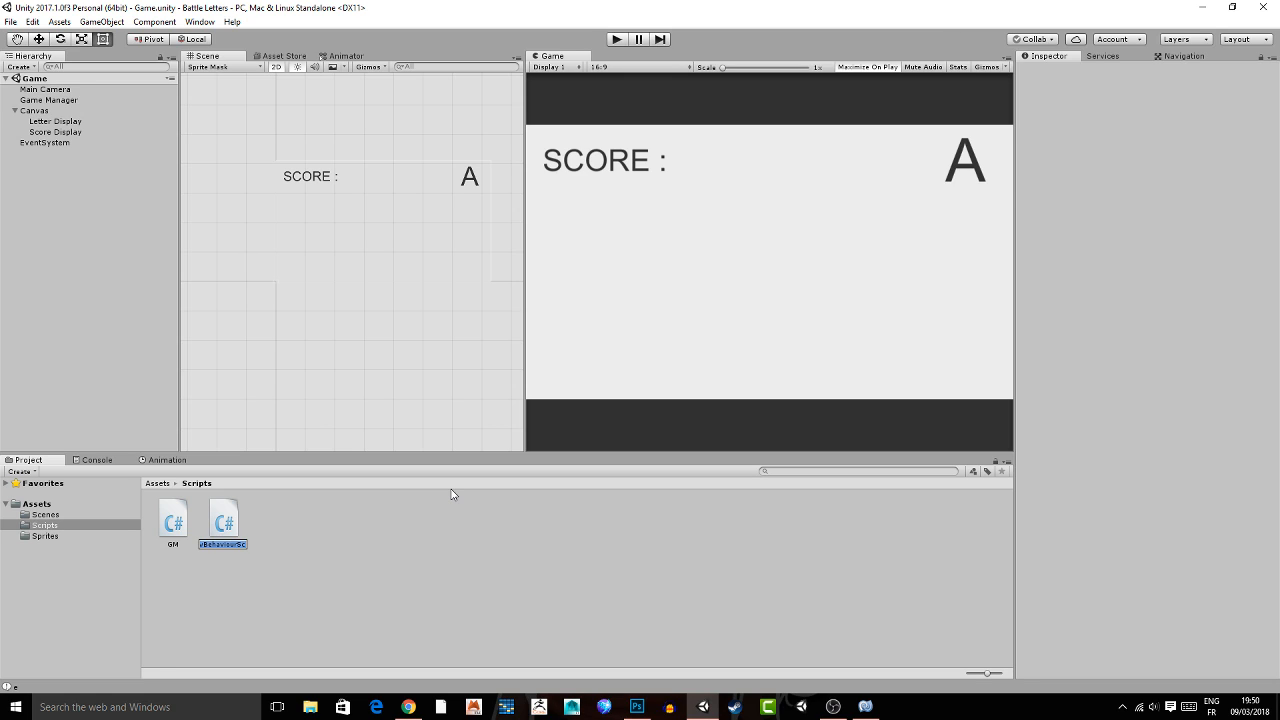
type("Timer")
key("Return")
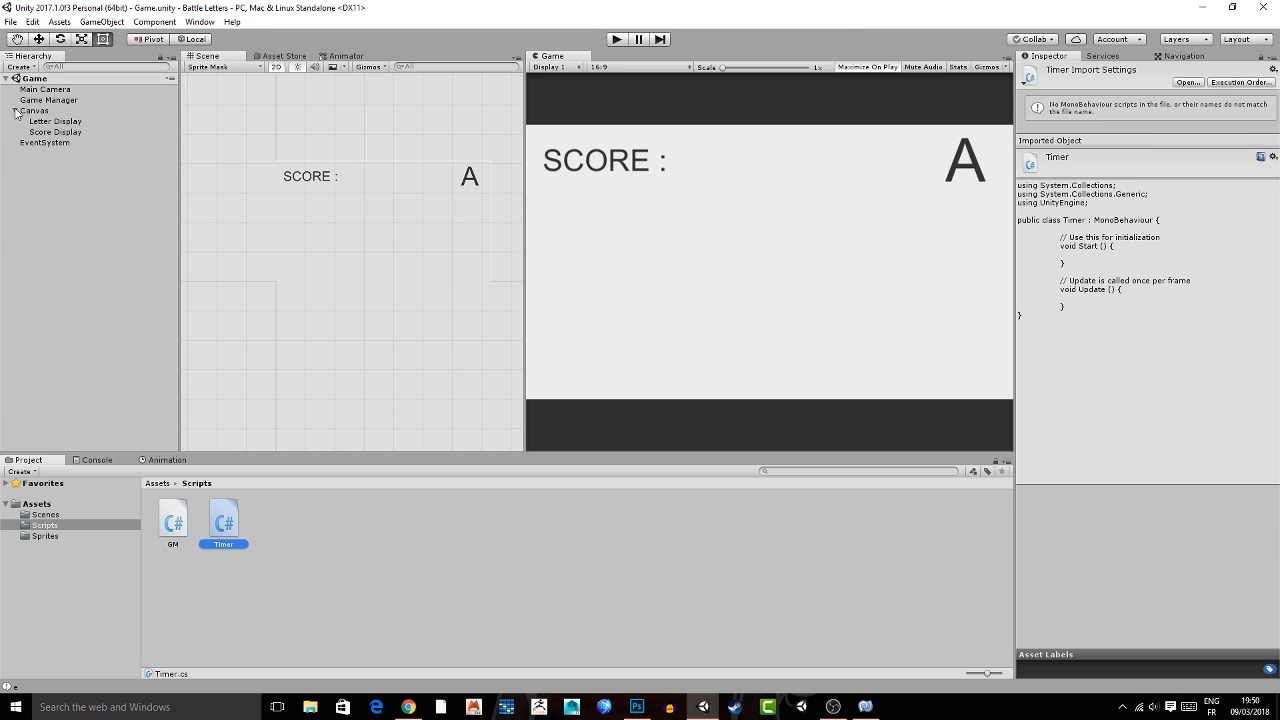
Attach the Timer script to Game Manager below the GM script and open it in MonoDevelop.
left_click(15, 111)
left_click(48, 100)
left_click_drag(224, 522, 1135, 343)
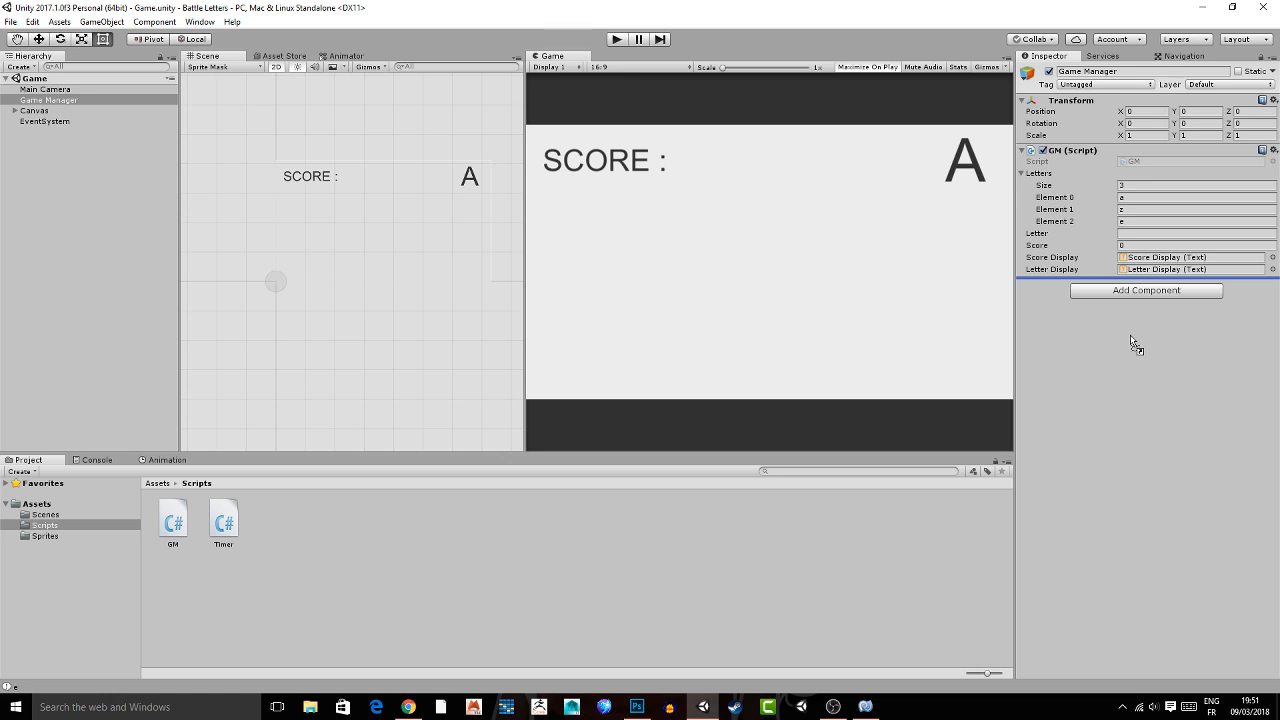
left_click_drag(1131, 337, 1131, 338)
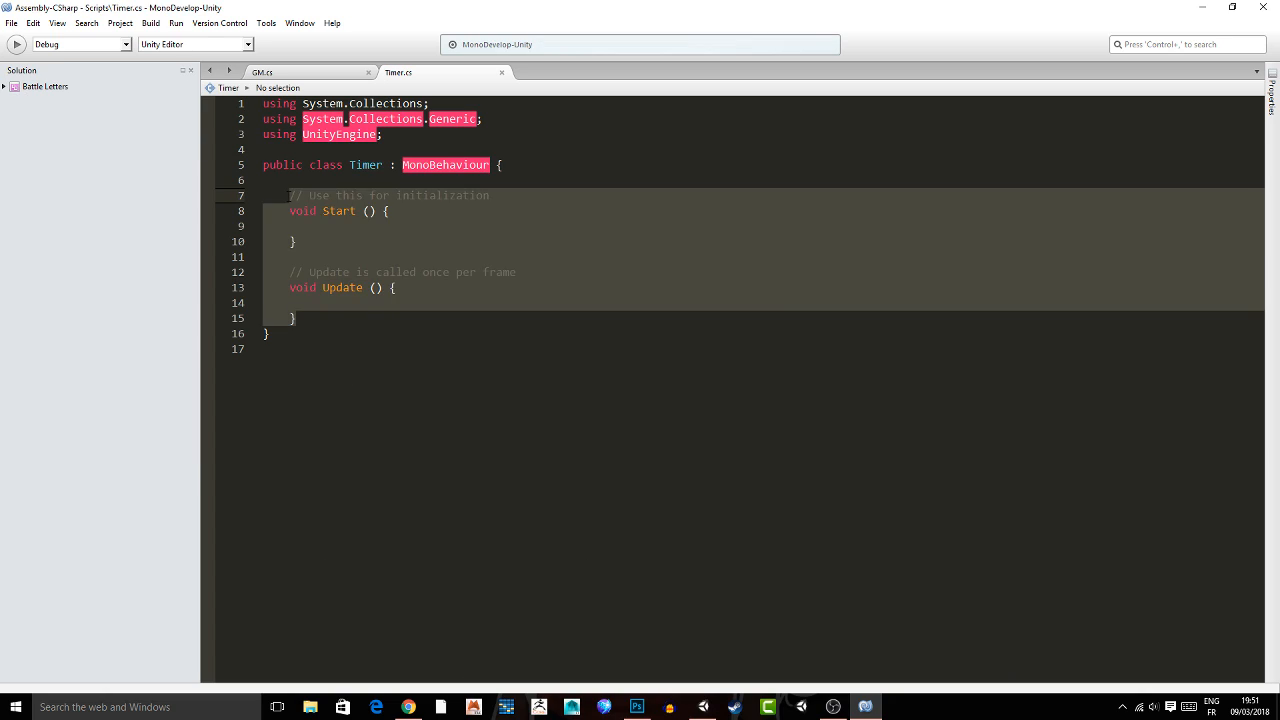
Replace the default methods in the Timer class with public float health; and save the script.
type("publi")
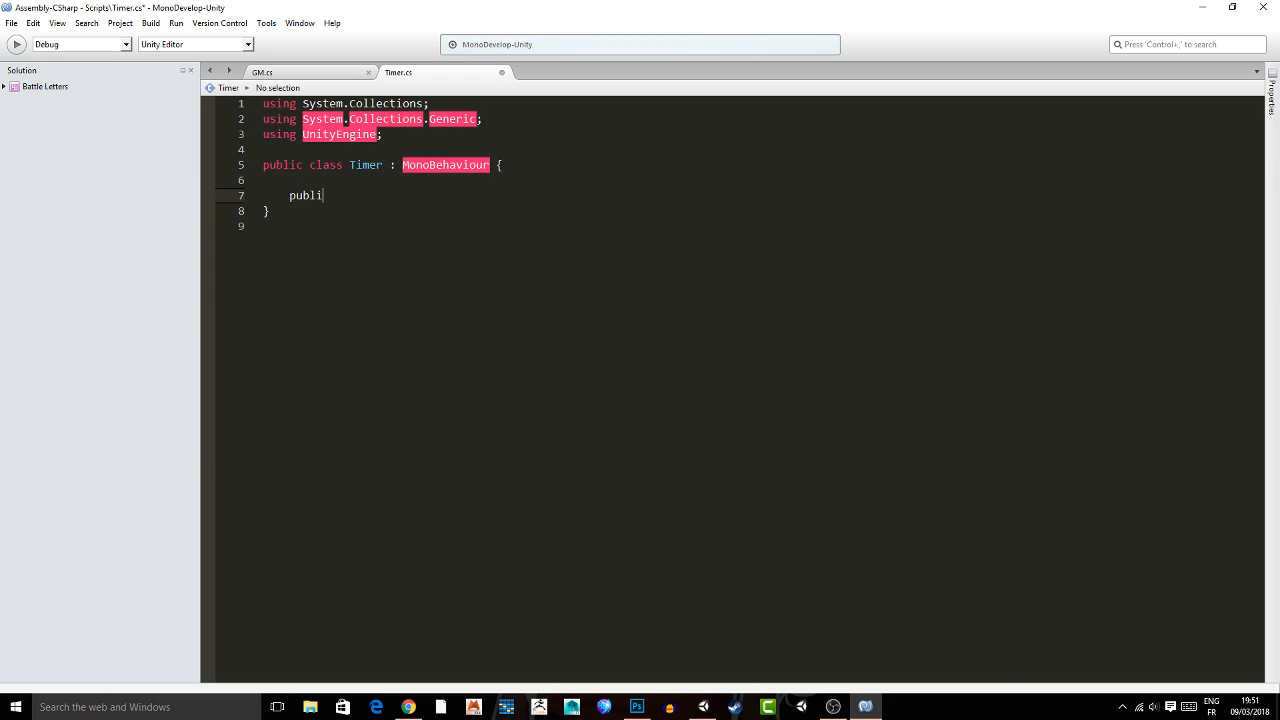
type("c float health;")
key("Return")
key("Return")
key("ctrl+s")
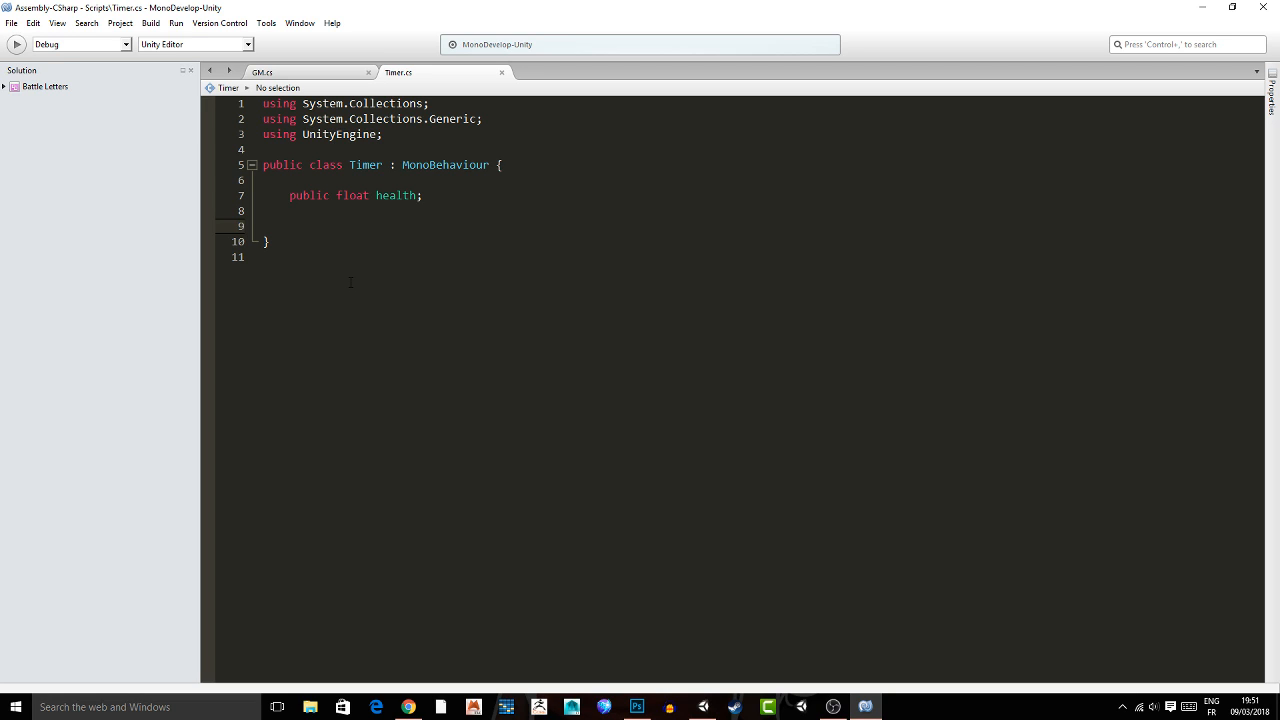
Switch to Unity and preview the Poses08, Poses07 and Poses12 images in the Sprites folder.
left_click(705, 707)
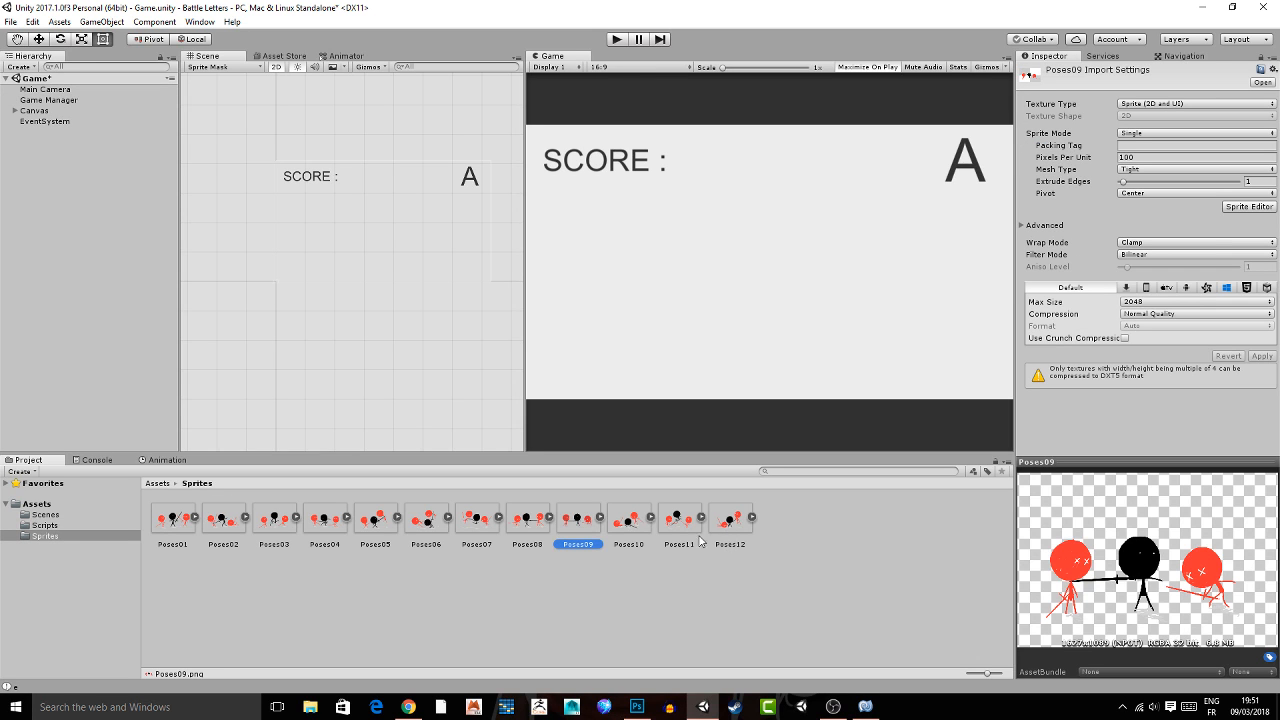
left_click(634, 529)
left_click(518, 526)
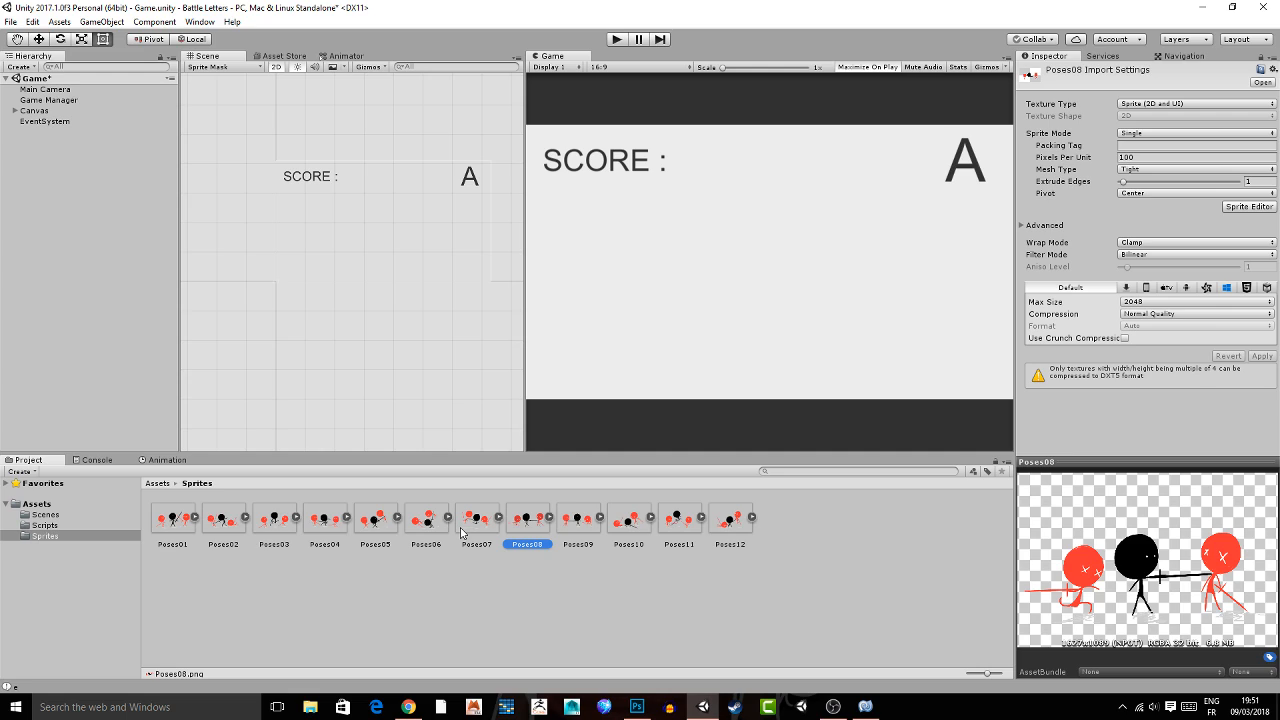
left_click(463, 528)
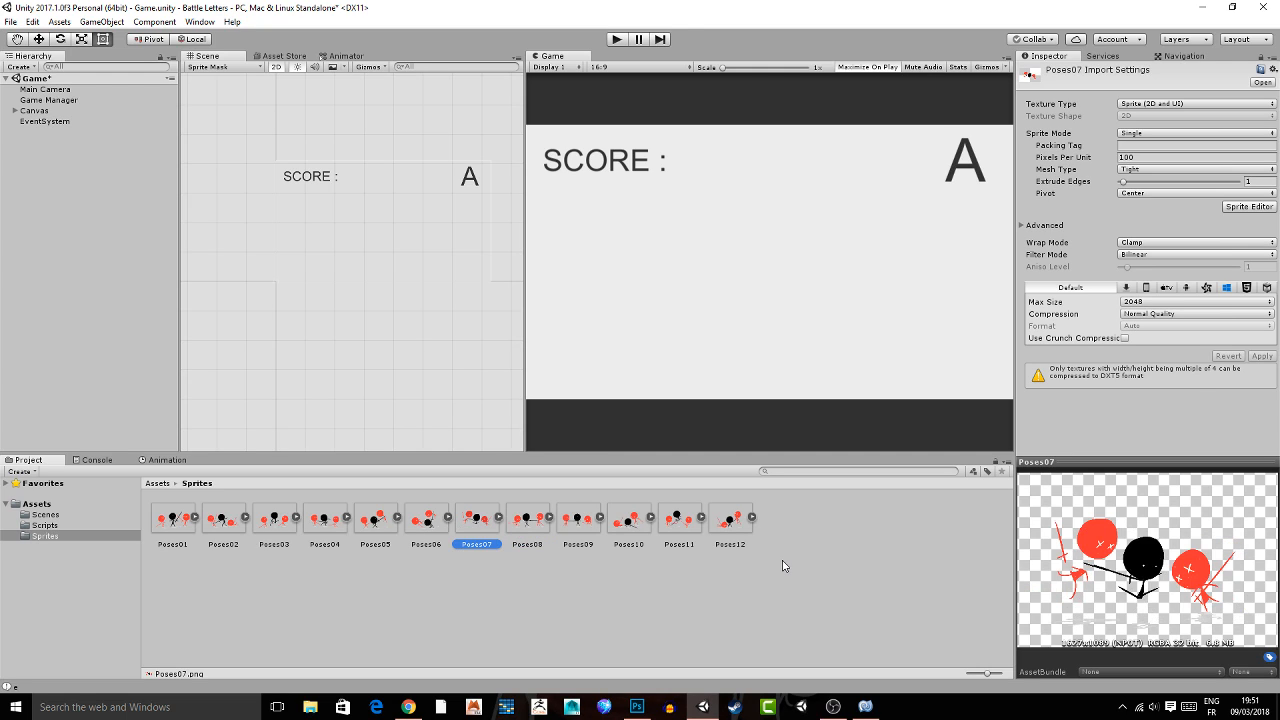
left_click(719, 530)
Switch to MonoDevelop, add an empty void Update() method below the health variable in the Timer class, and save.
left_click(866, 707)
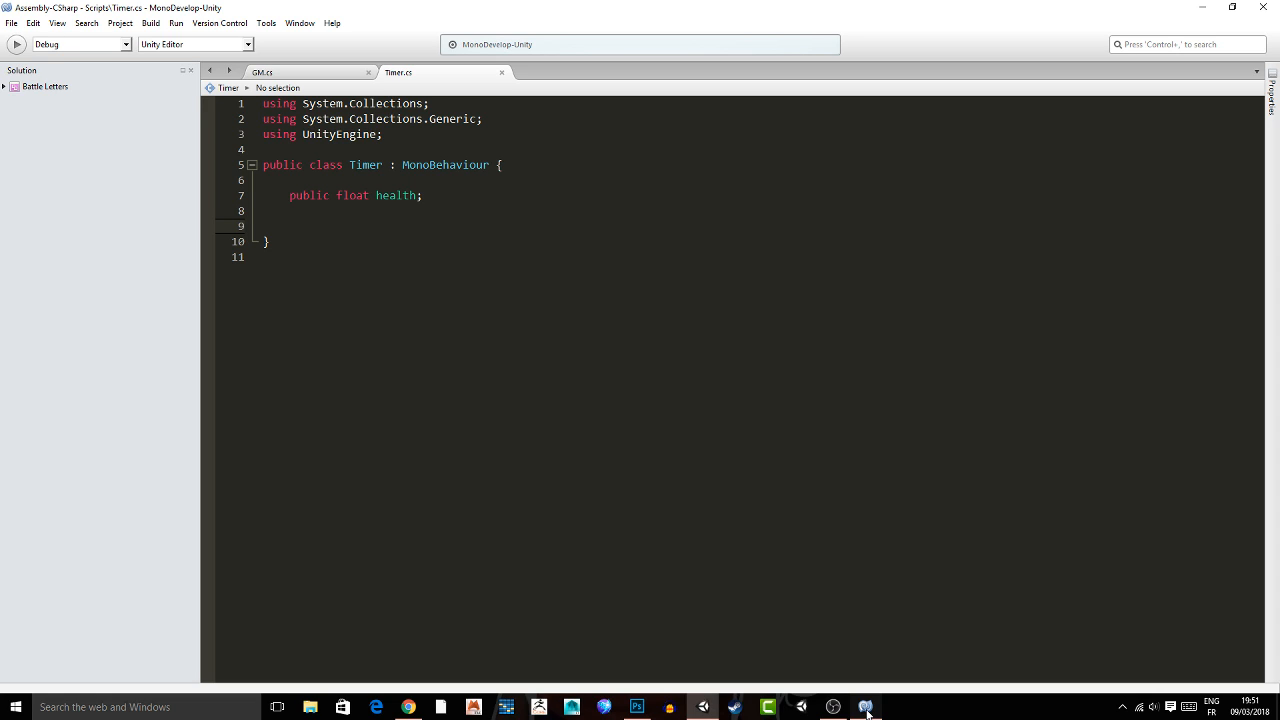
left_click(302, 223)
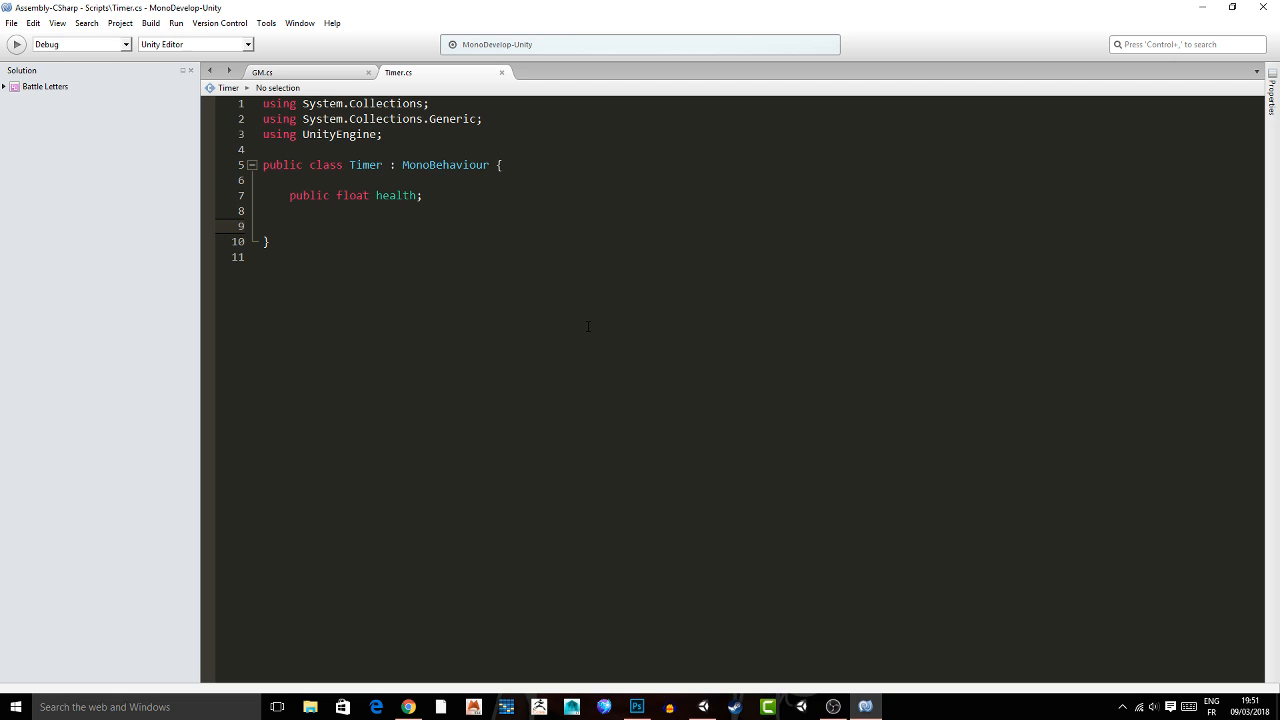
type("void Update(){")
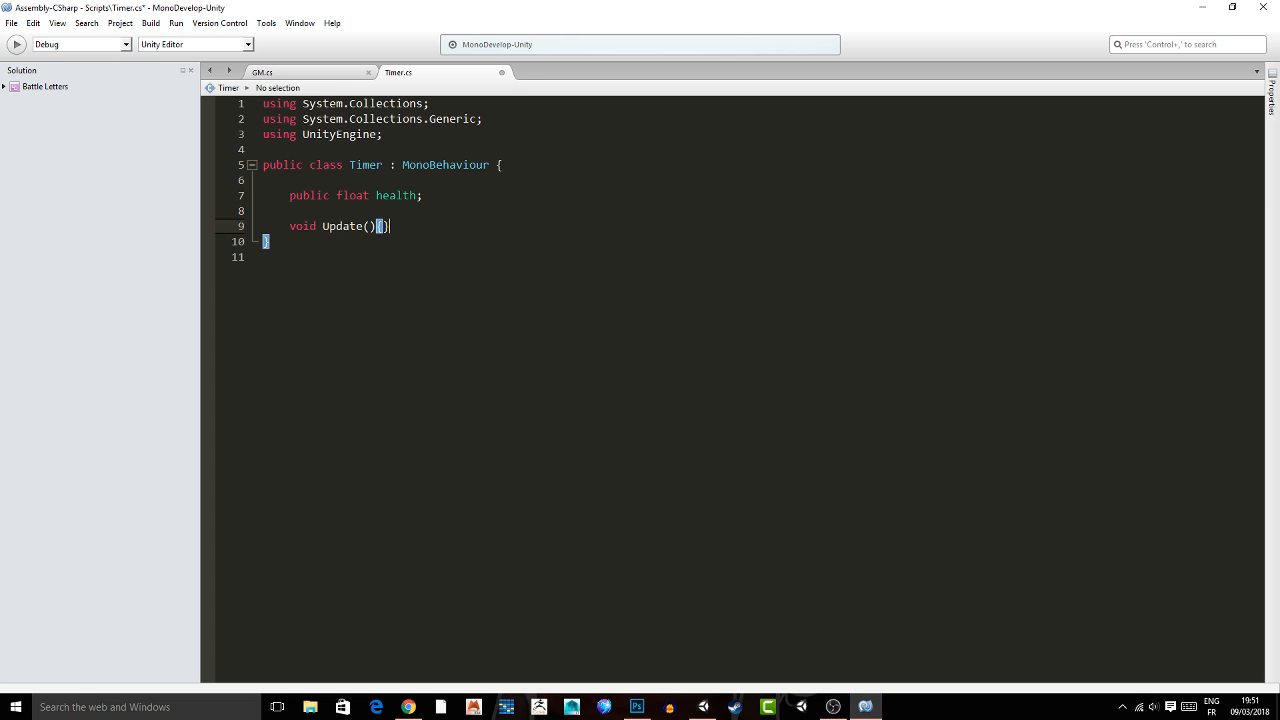
key("Return")
key("Return")
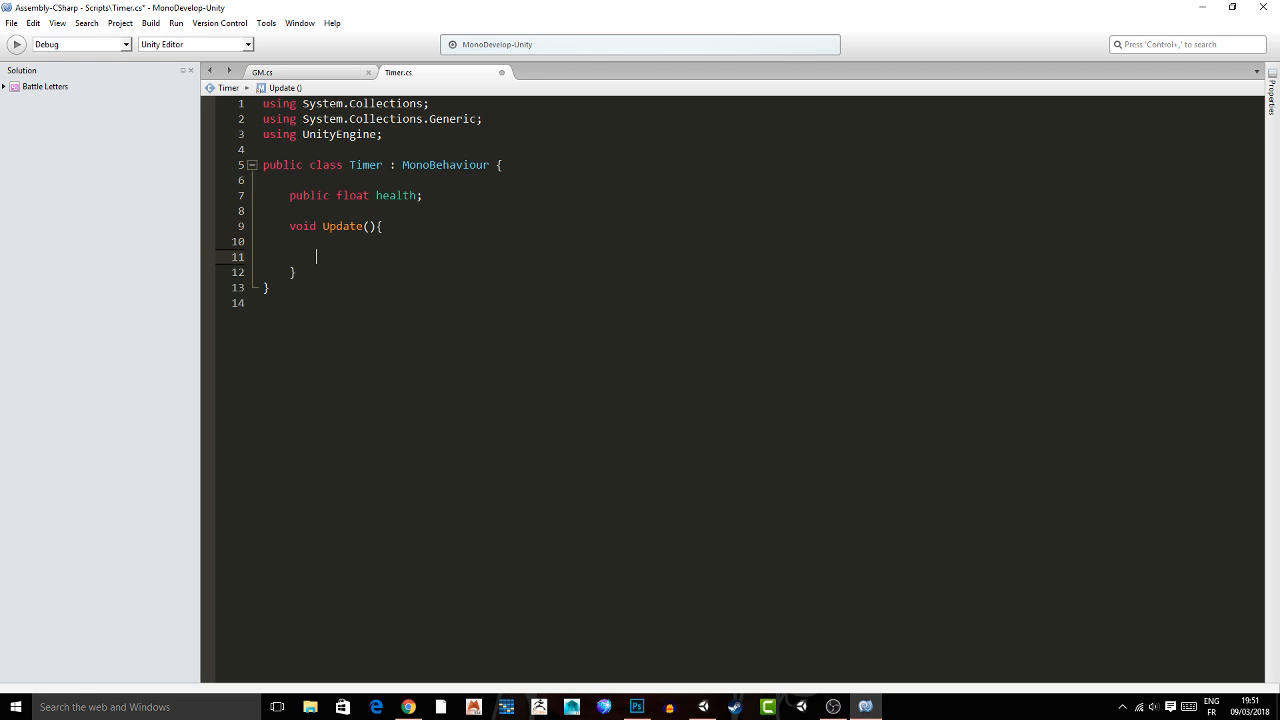
key("ctrl+s")
Add an if(health <= 0) check containing the comment // End game to Update, and consult the end game branch in the GM script.
type("if(health ){")
key("Return")
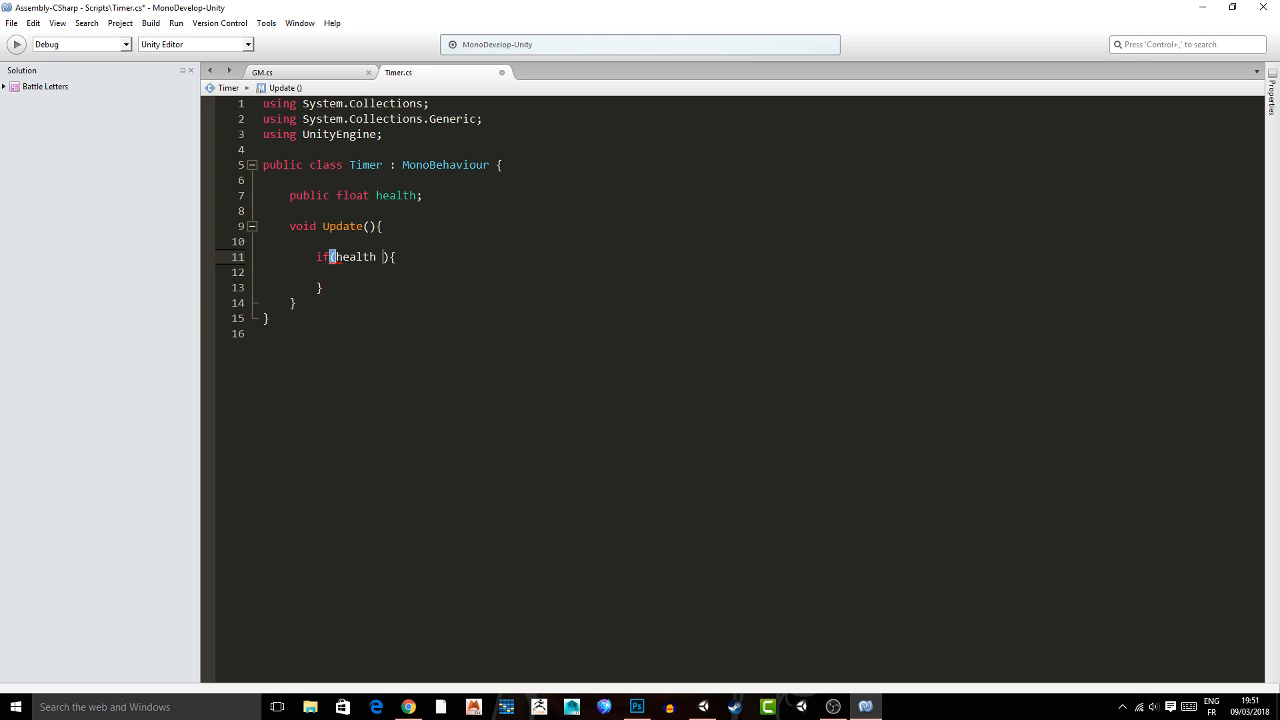
type("// En")
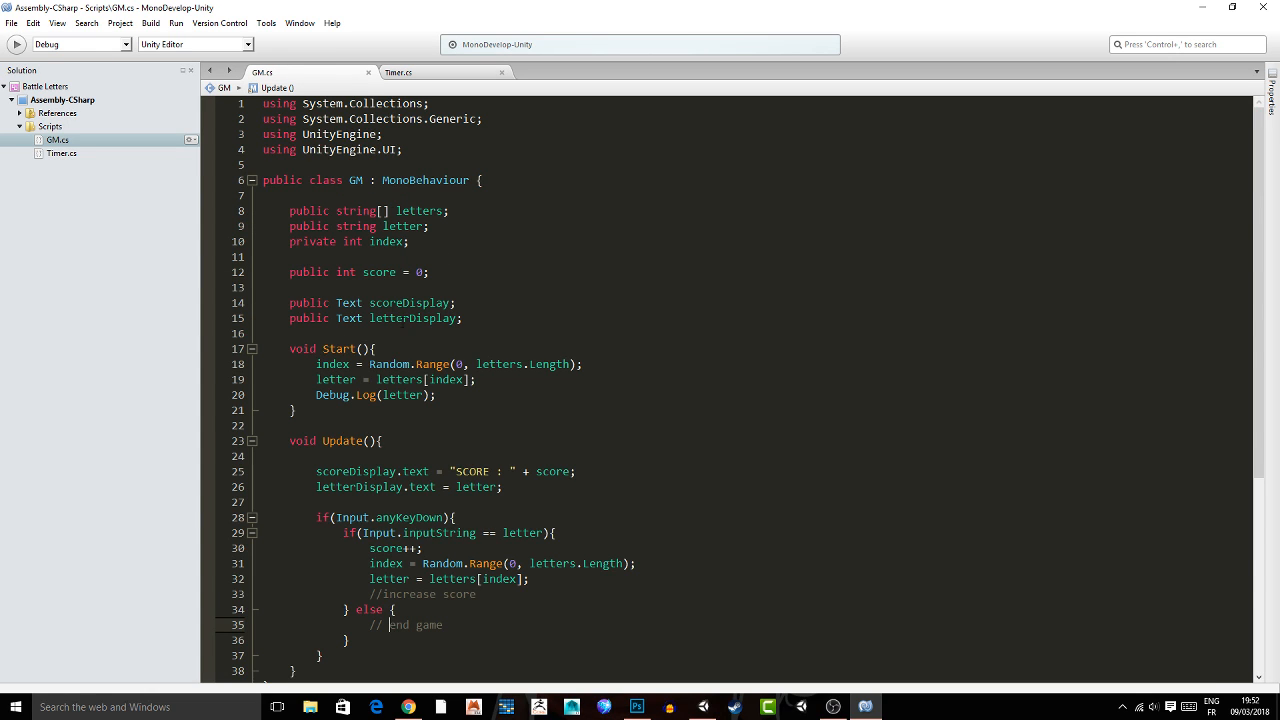
scroll(730, 390, "down", 4)
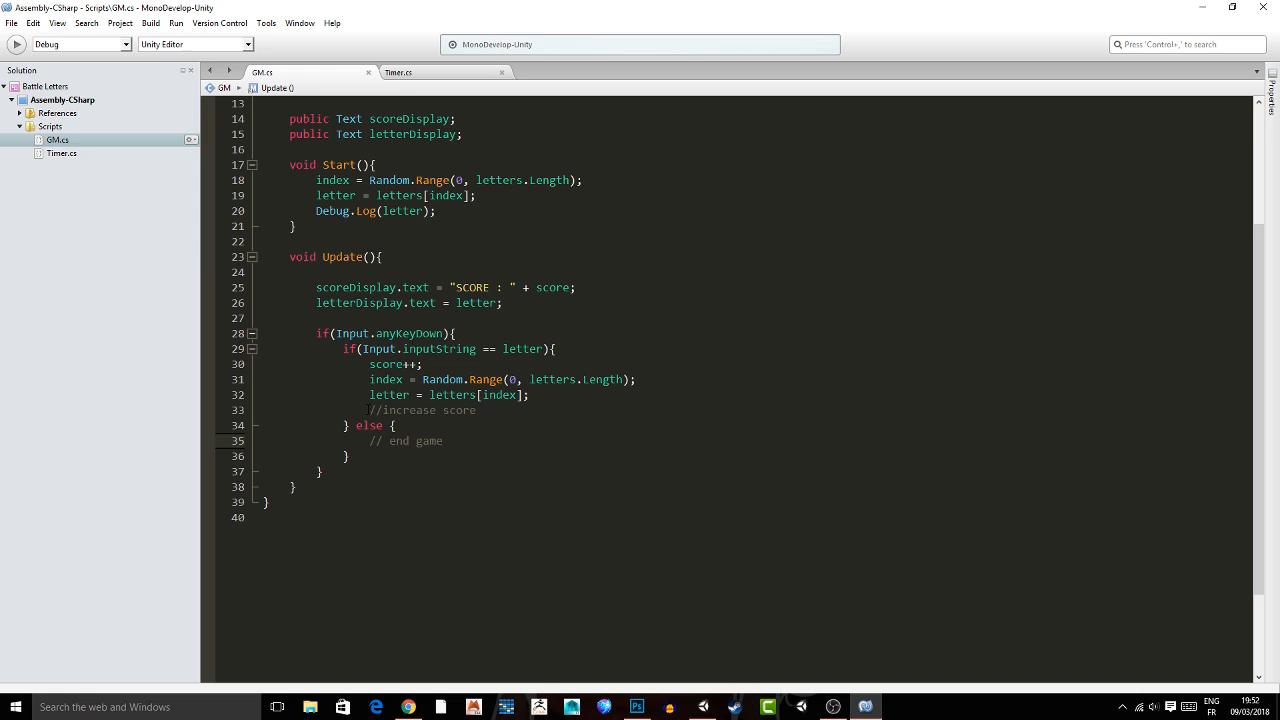
left_click(389, 440)
left_click(396, 73)
Make the else branch of the health check run health -= Time.deltaTime; and save the Timer script.
left_click(343, 302)
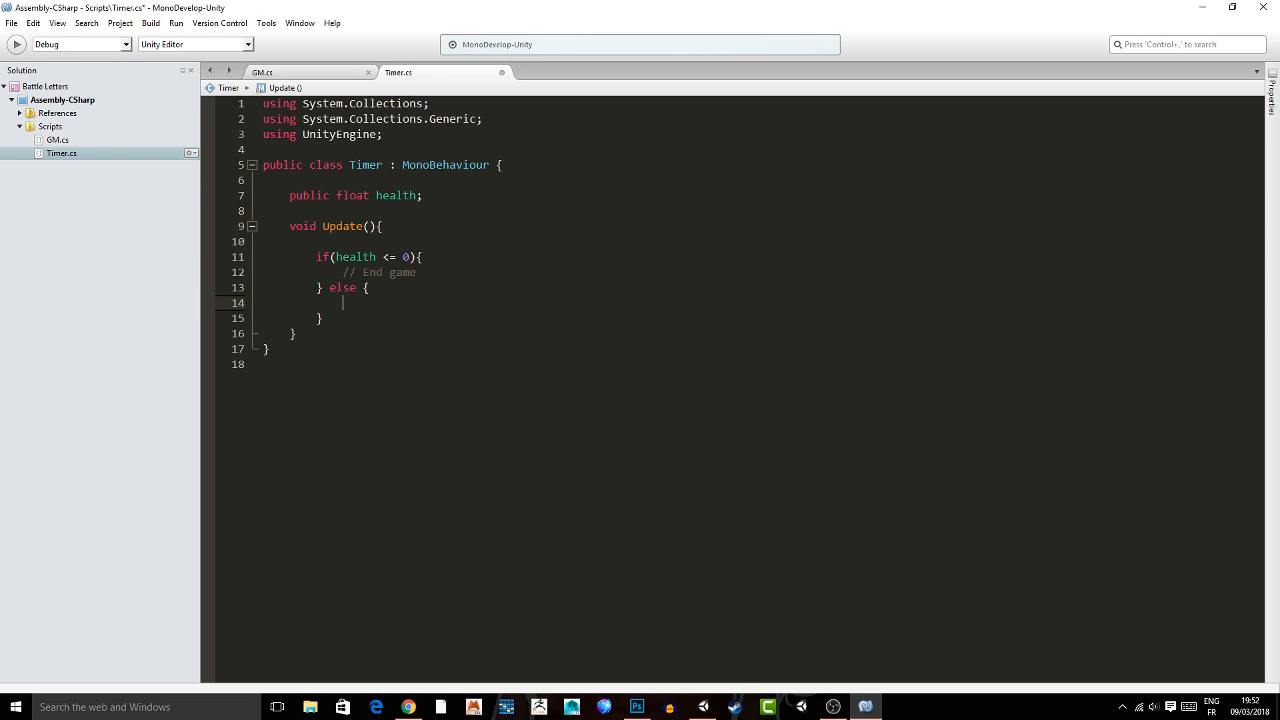
type("health -=")
type("Time.deltaTime;")
key("ctrl+s")
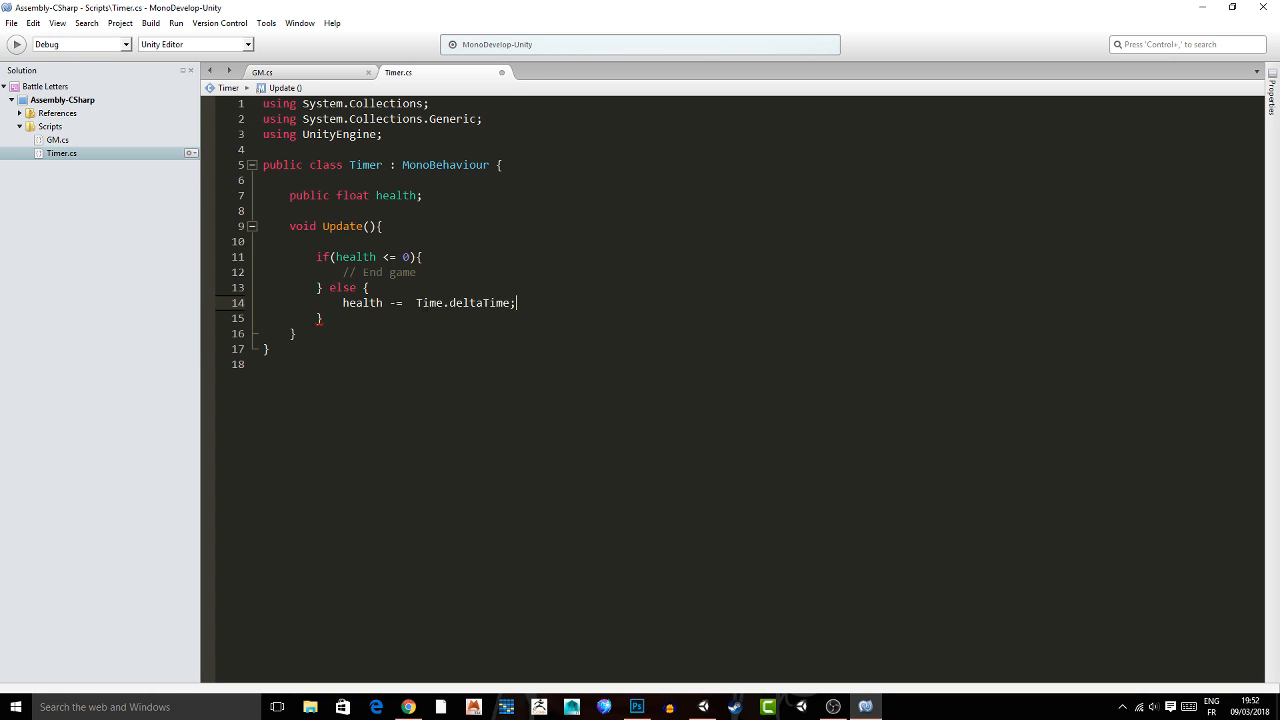
left_click(409, 273)
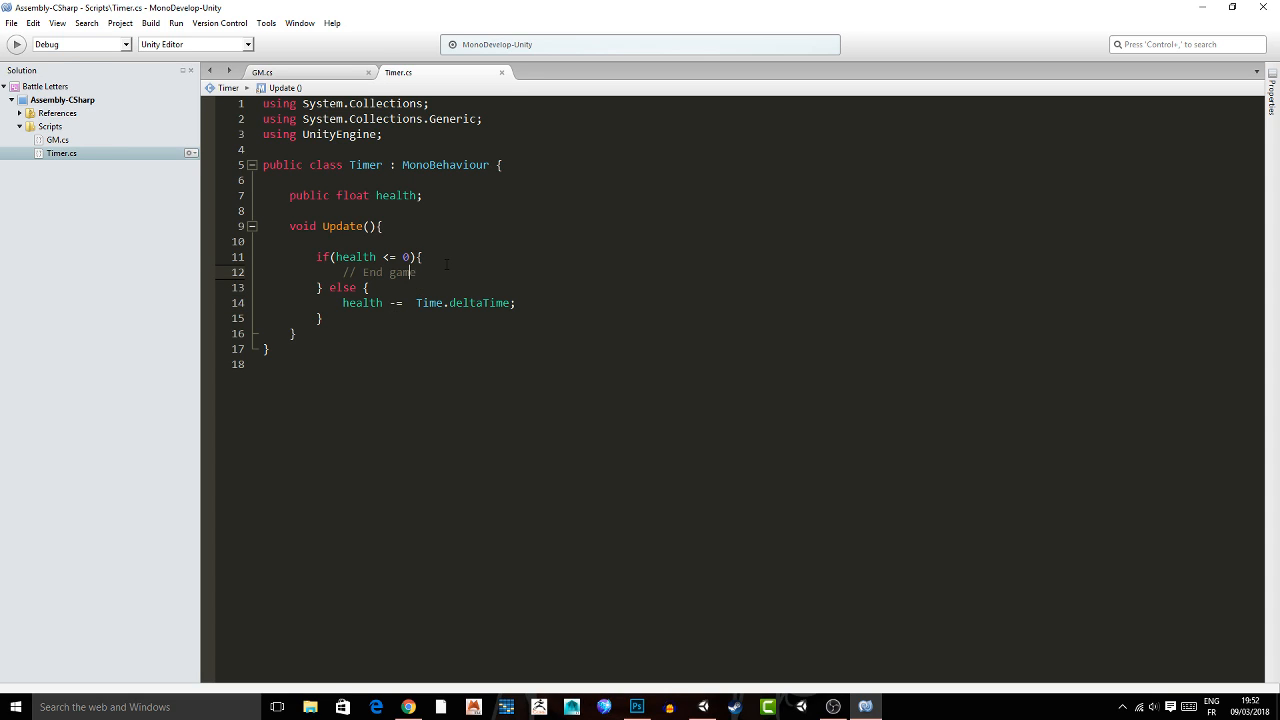
key("ctrl+s")
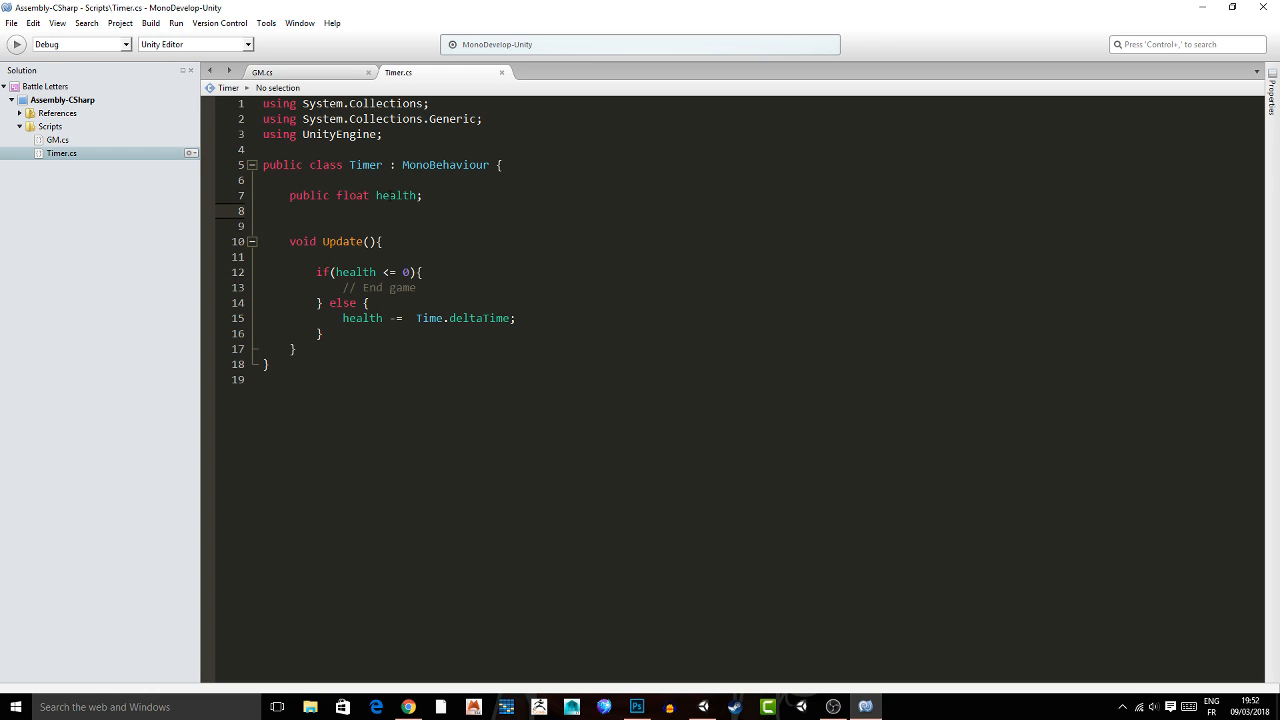
Add using UnityEngine.UI; below the existing using directives in the Timer script.
key("alt+Tab")
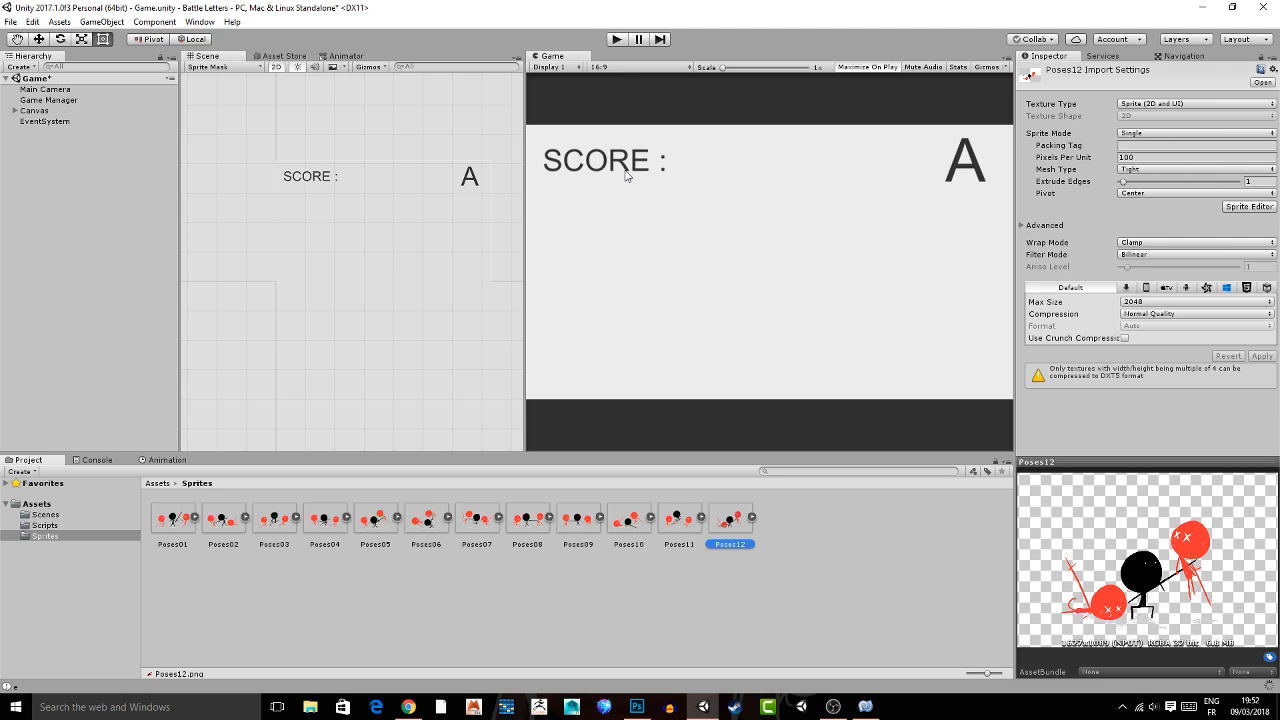
key("alt+Tab")
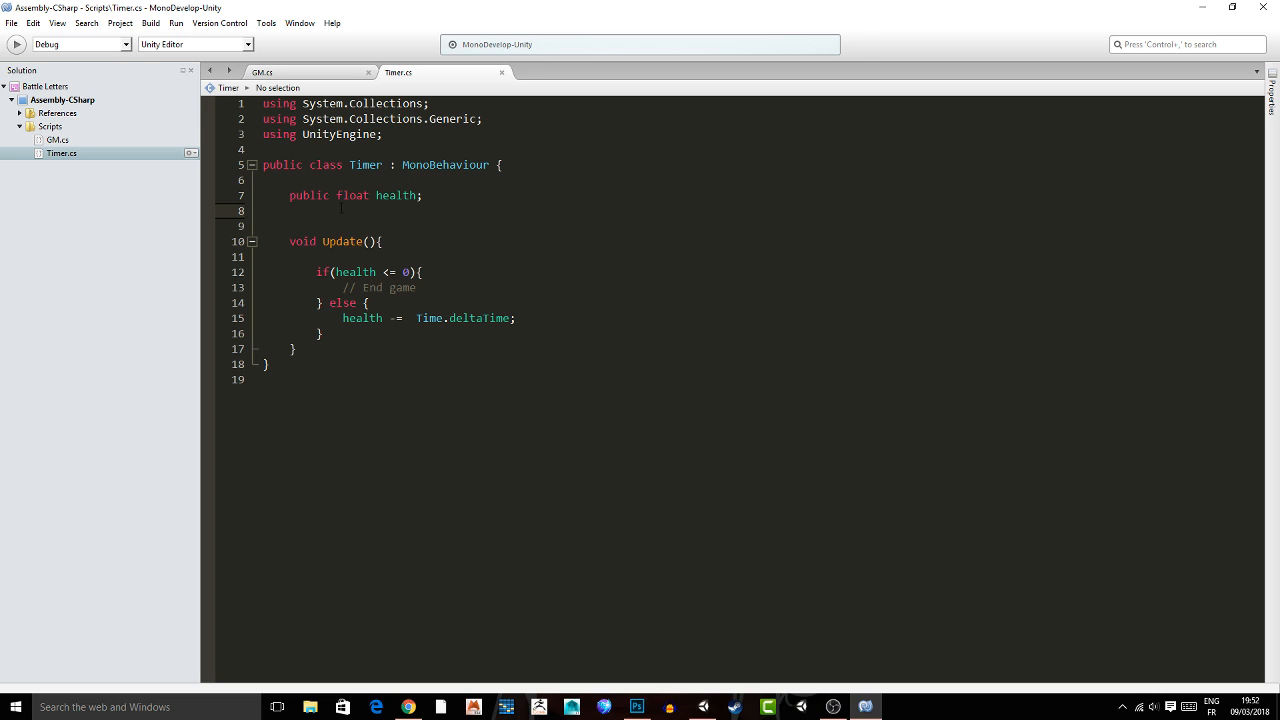
left_click(408, 135)
key("Return")
type("using ")
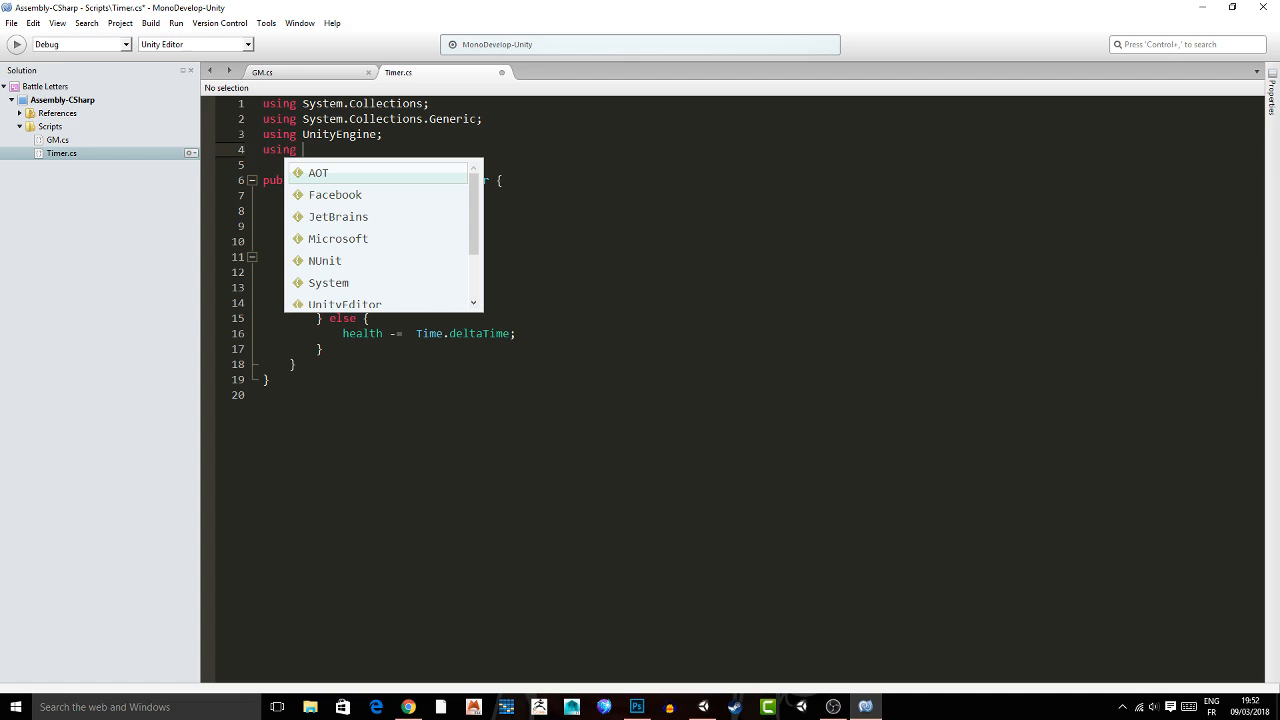
type("UnityEngine.")
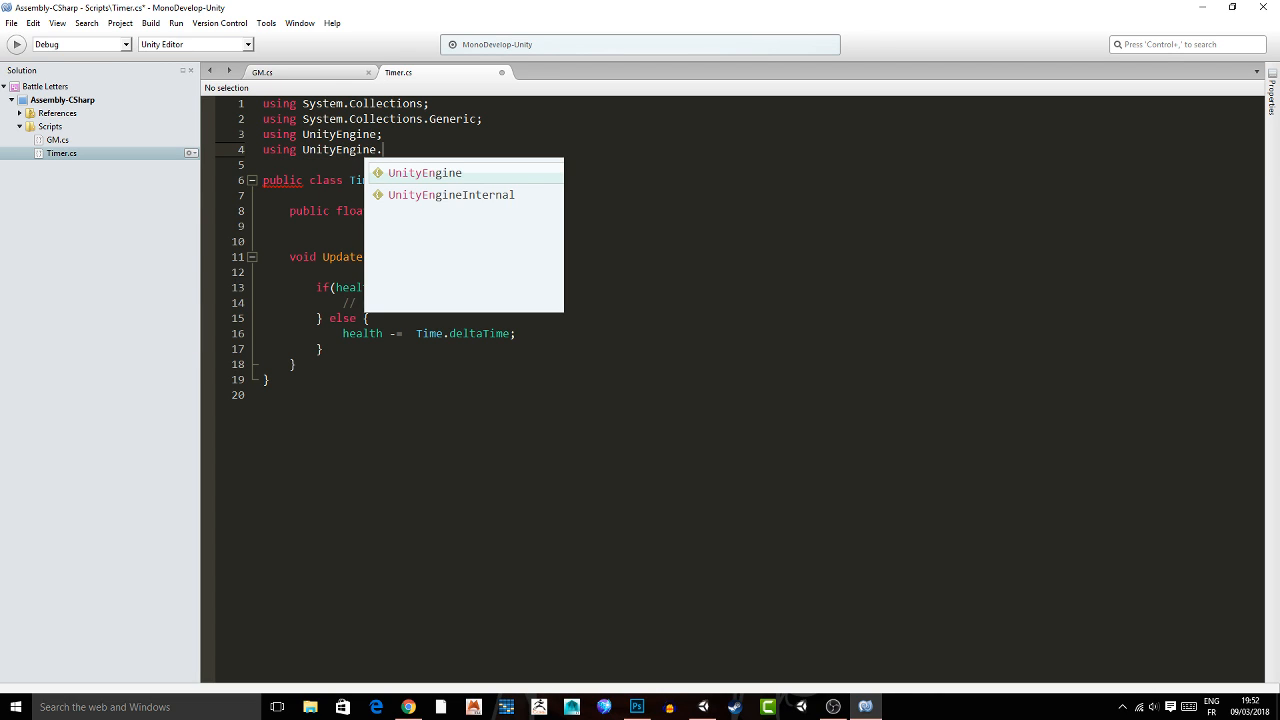
type("UI;")
Declare public Text healthDisplay; between the health variable and the Update method.
left_click(290, 242)
key("Return")
key("Up")
type("p")
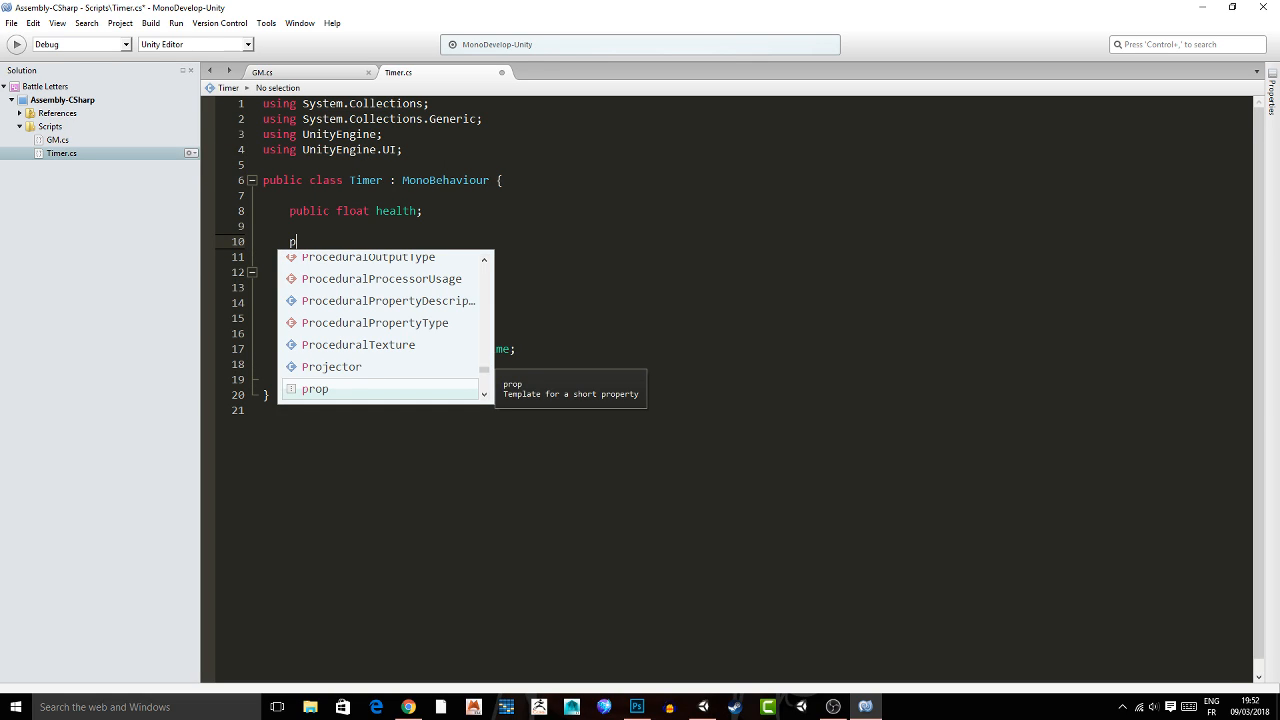
type("ublic Text ")
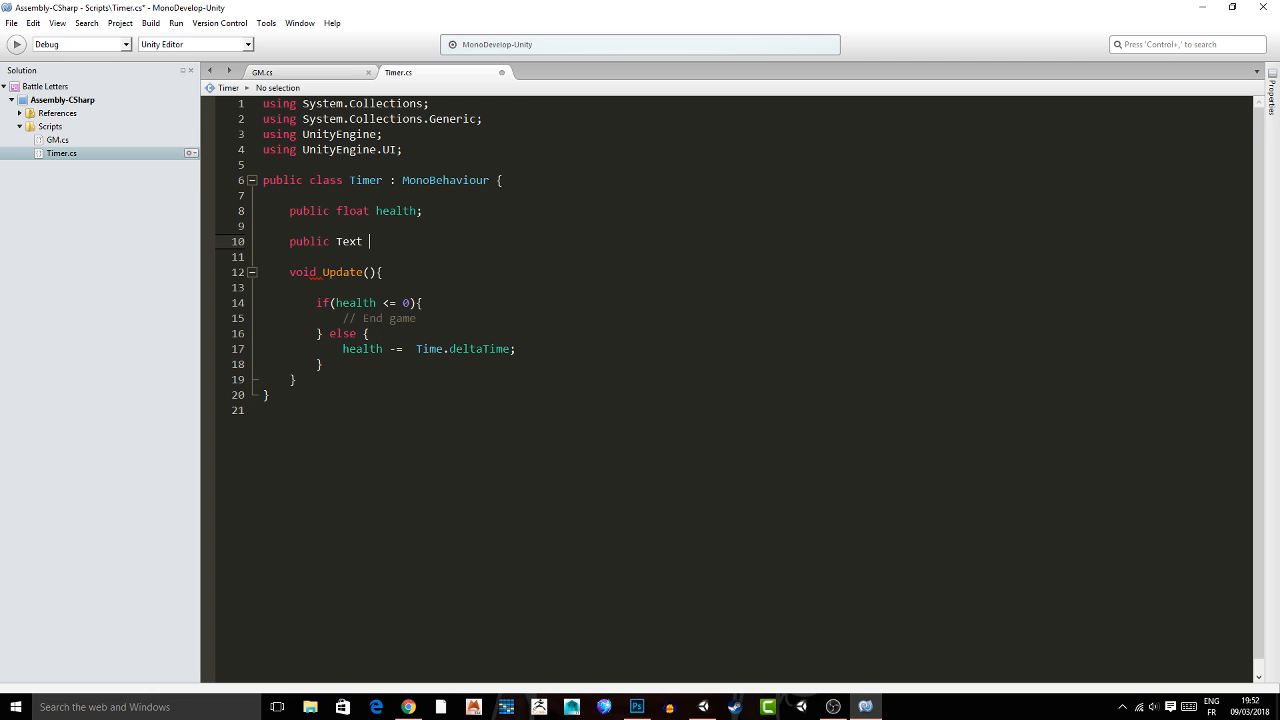
type("healthDisplay;")
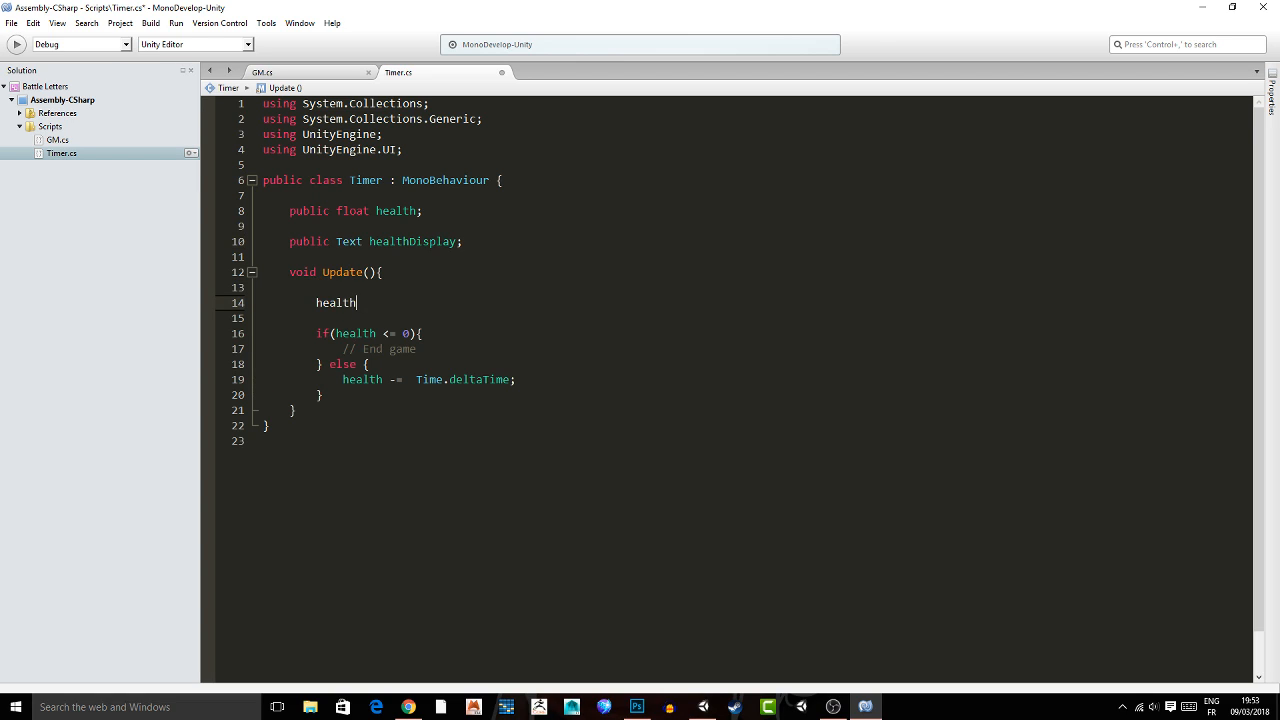
Add healthDisplay.text = "HEALTH : " + health; at the start of Update, above the if check, and save the script.
type(".")
key("BackSpace")
key("BackSpace")
type("hDisplay.text = \"HEALTH : 0")
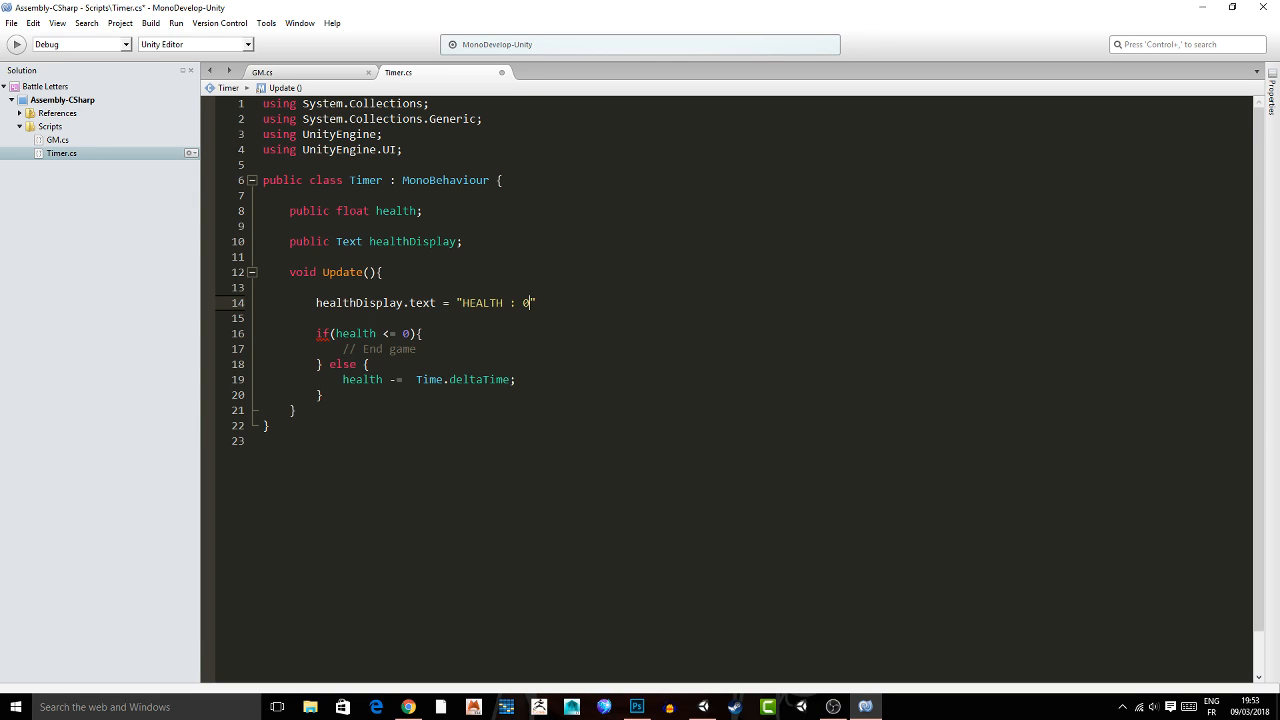
key("BackSpace")
type("\" + health;")
key("ctrl+s")
key("Down")
key("Down")
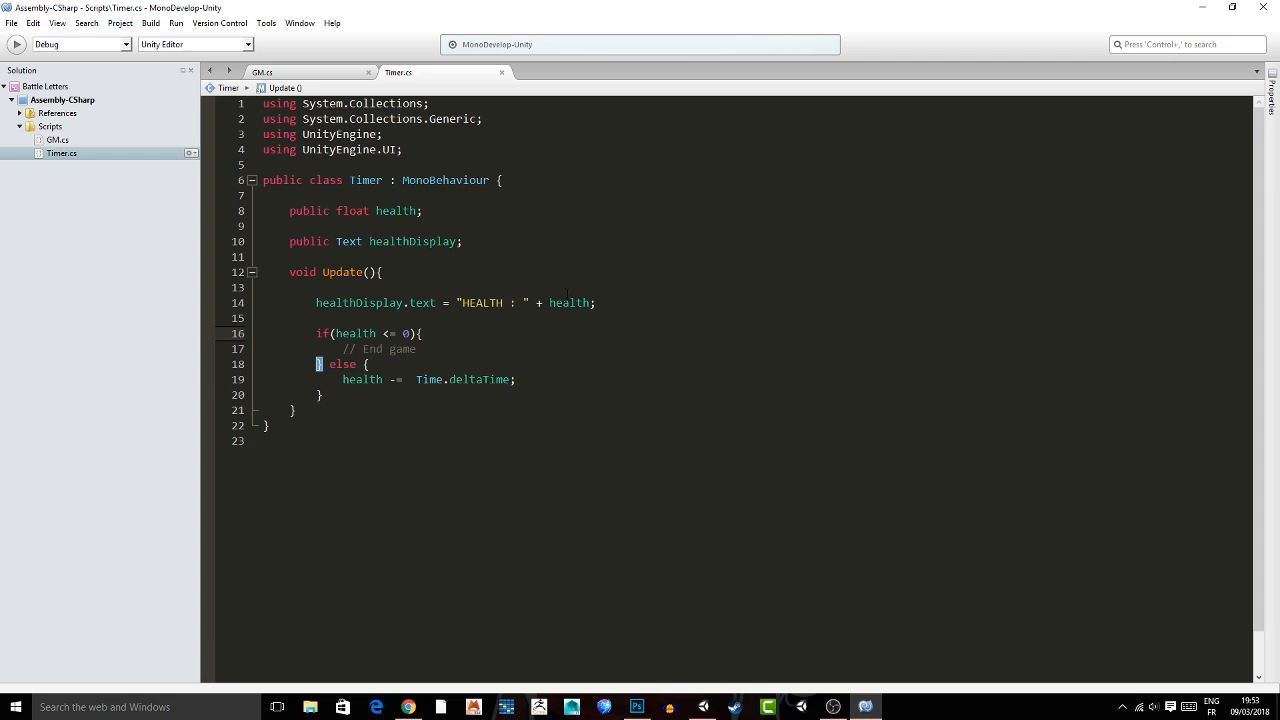
Switch to Unity, expand Canvas, duplicate the Score Display text and place the copy below the original.
key("alt+Tab")
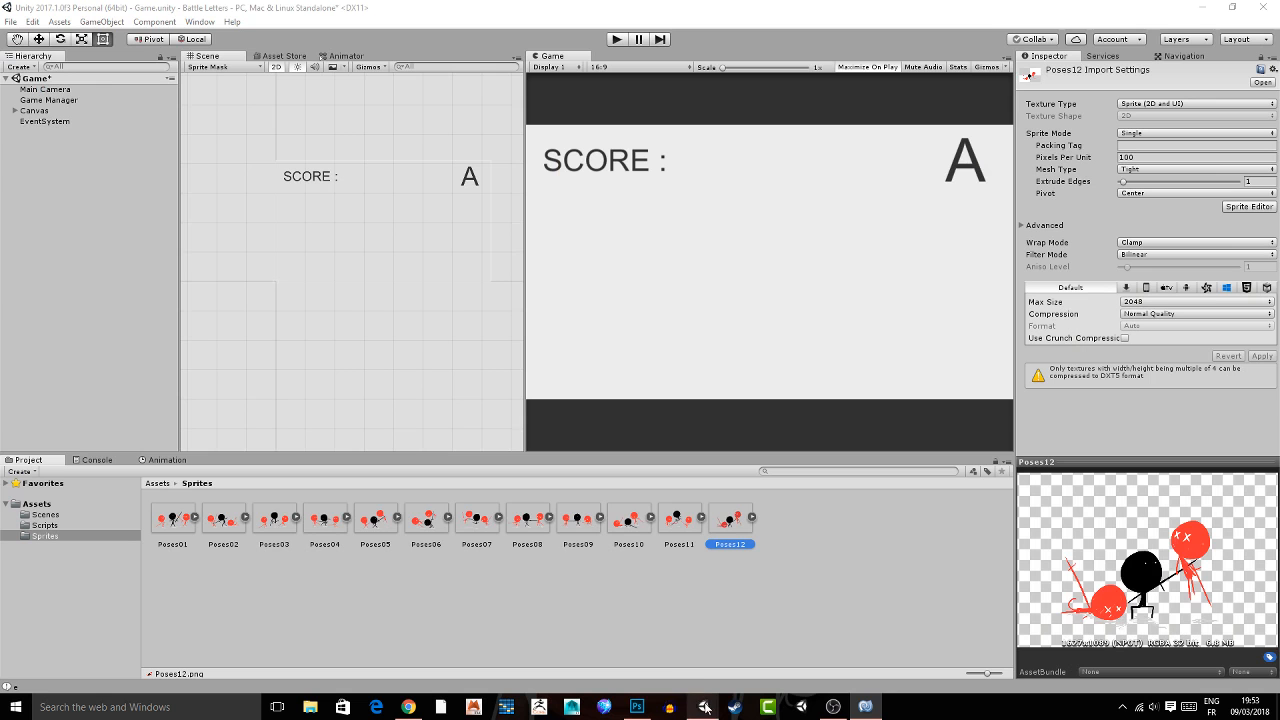
left_click(15, 111)
double_click(55, 132)
middle_click_drag(281, 262, 343, 229)
scroll(344, 229, "up", 4)
key("ctrl+d")
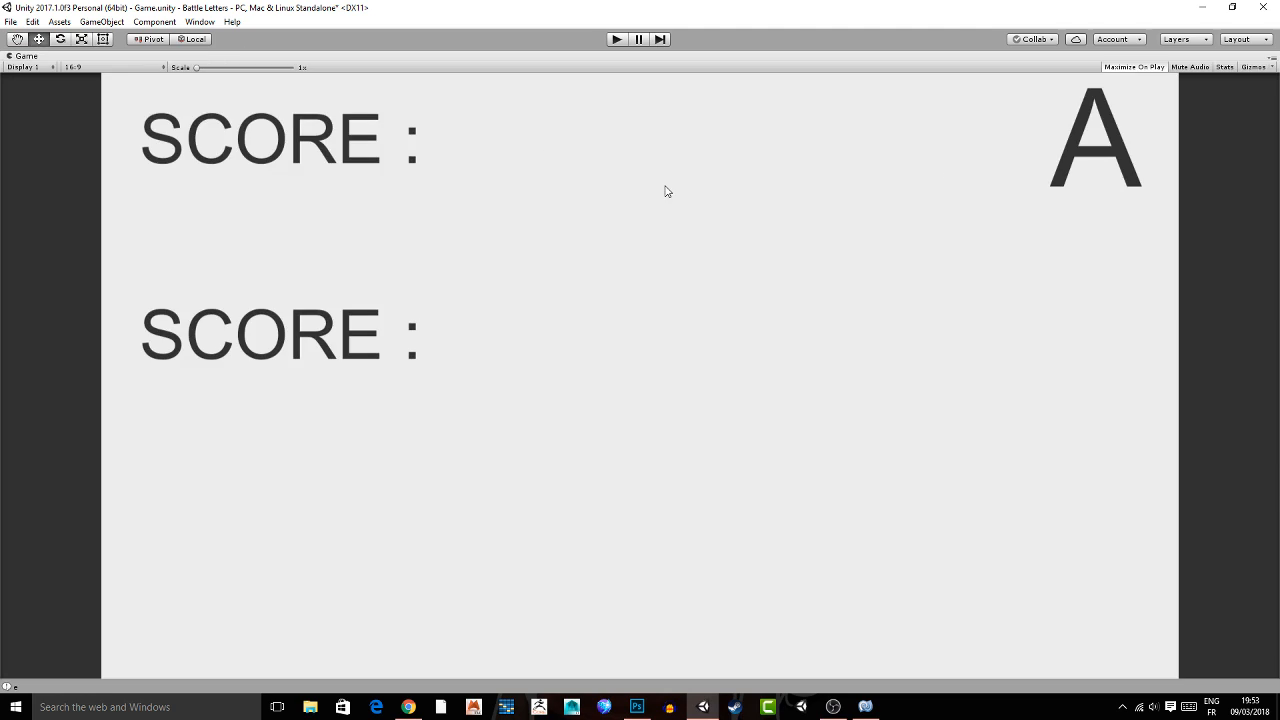
key("shift+space")
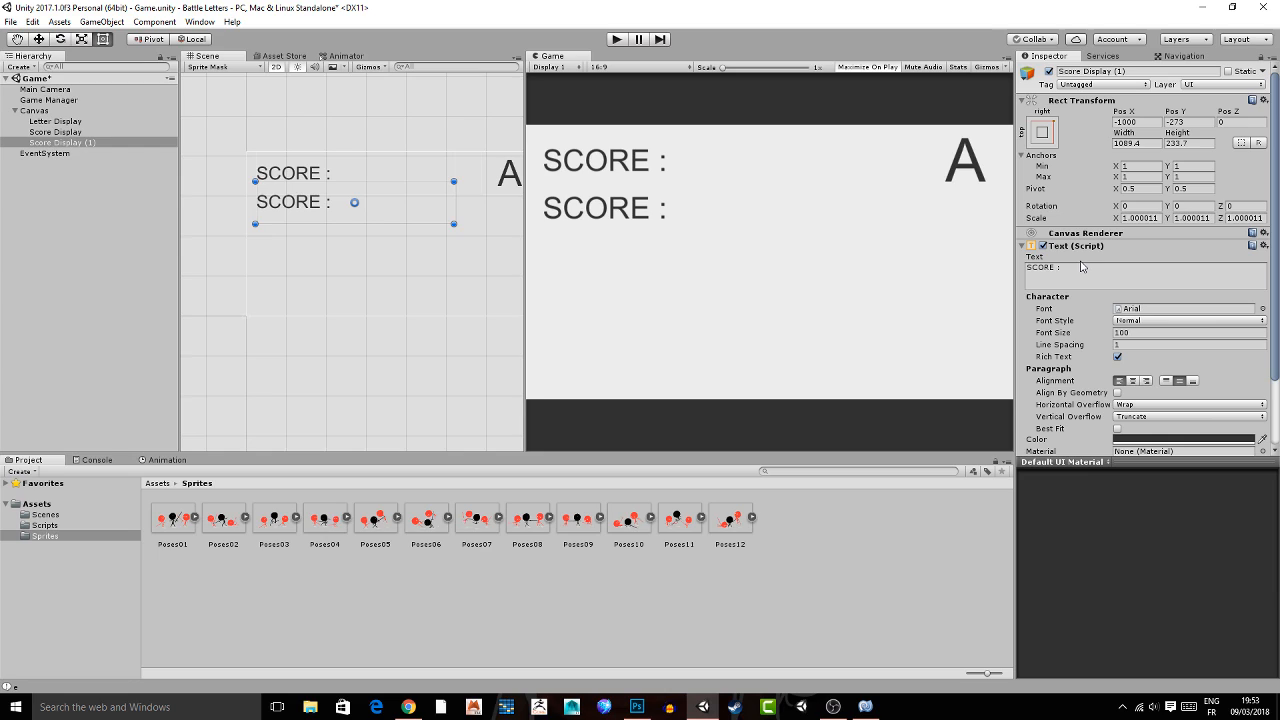
Change the duplicated text to HEALTH :, rename the object Health Display and save the scene.
left_click(1073, 268)
type("HEA")
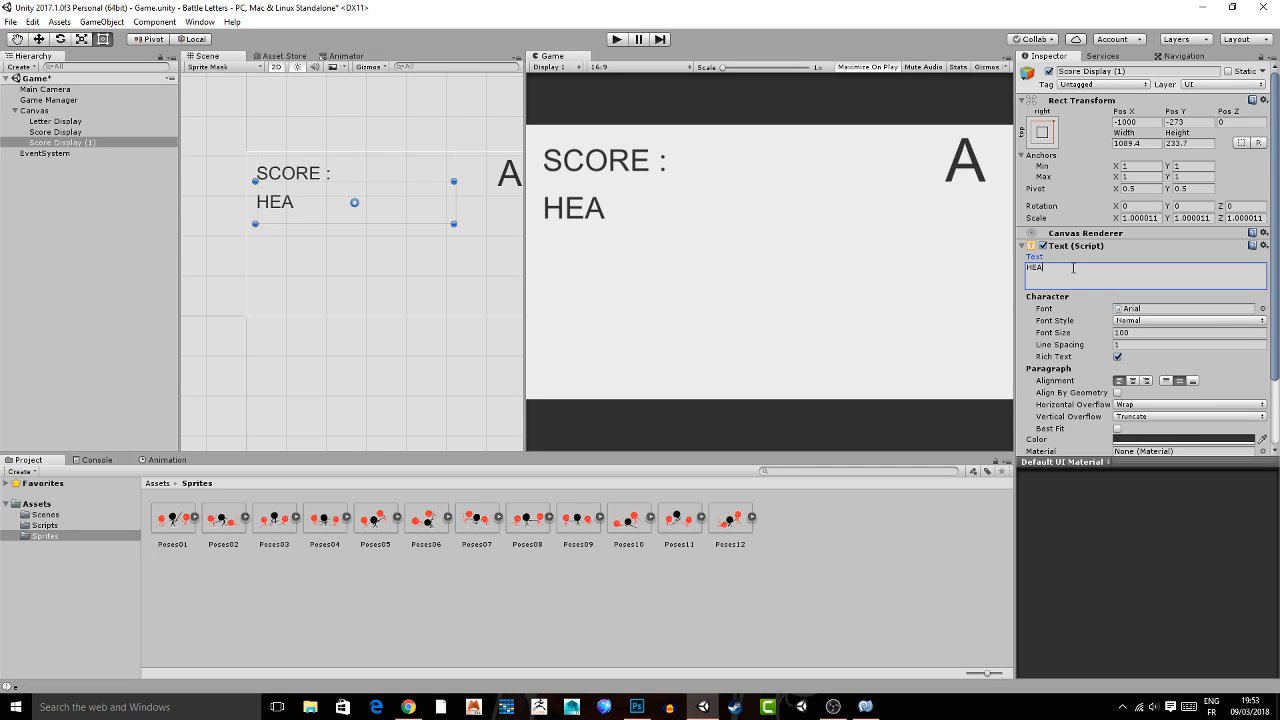
type("LTH :")
left_click(100, 220)
left_click(104, 143)
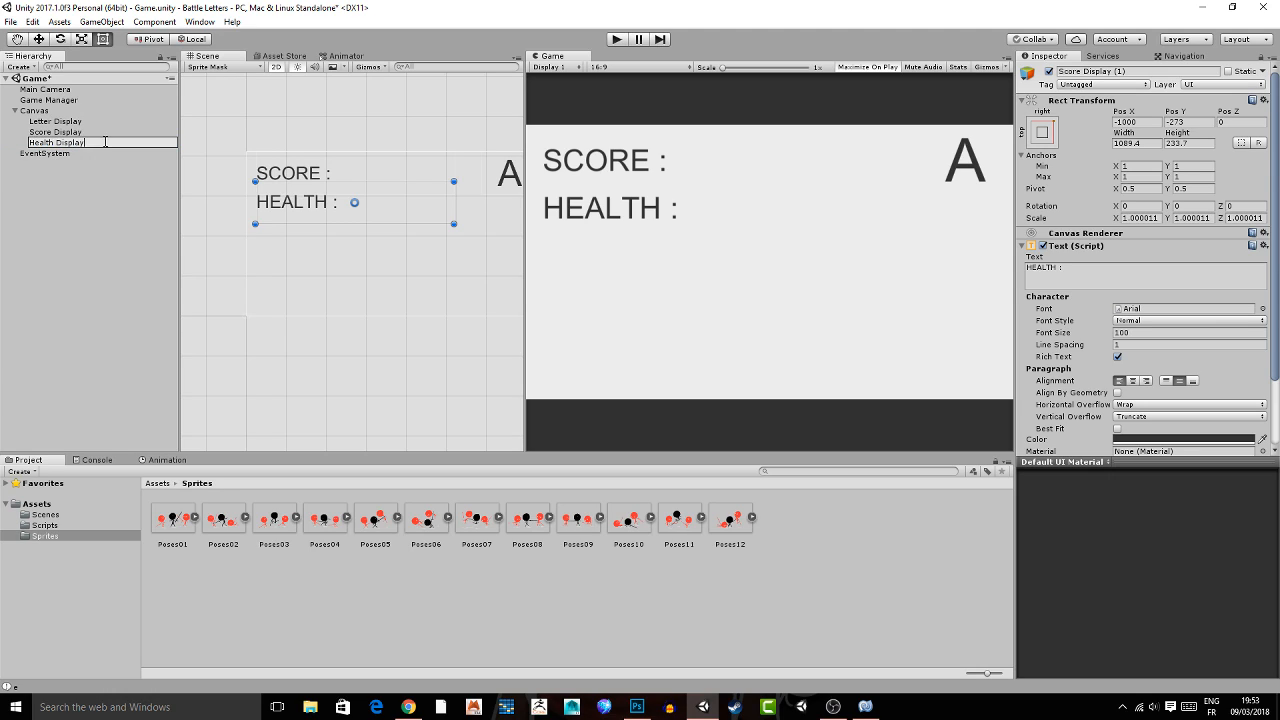
key("Return")
key("ctrl+s")
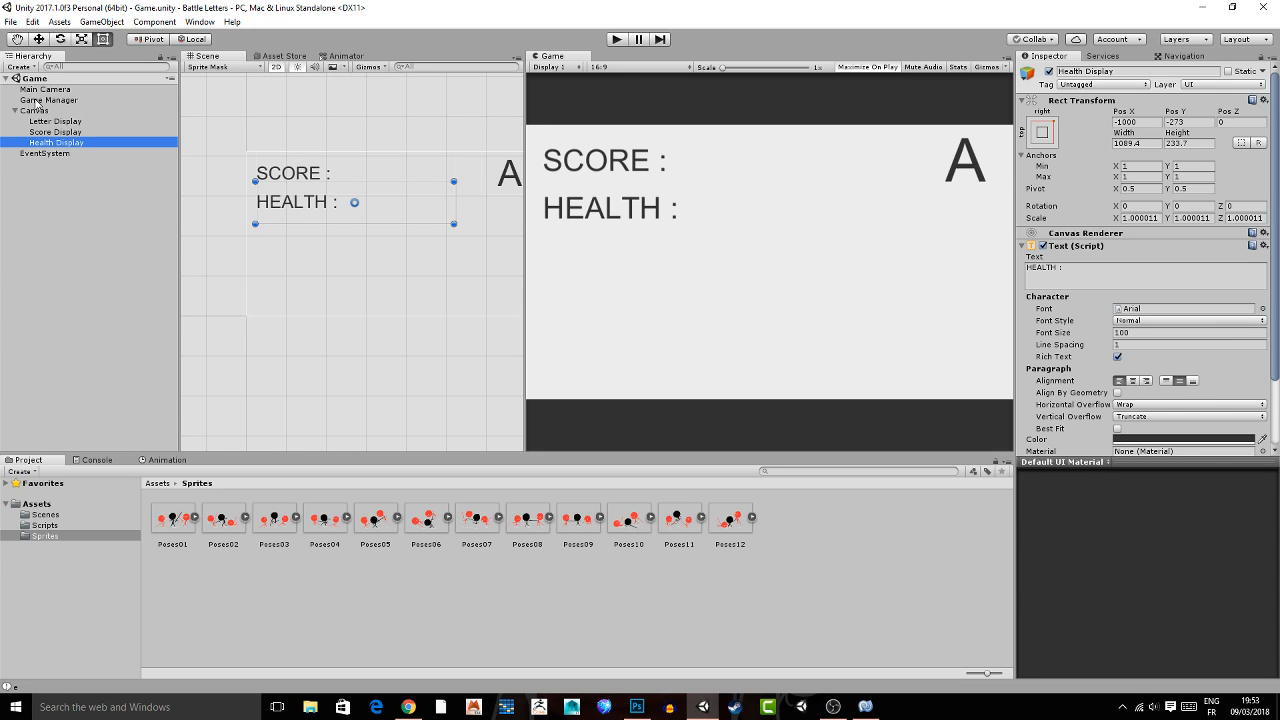
Assign the Health Display text to the matching Timer script slot on Game Manager and test the game in play mode.
left_click(48, 100)
mouse_move(56, 142)
left_mouse_down()
mouse_move(1275, 340)
mouse_move(1047, 320)
left_mouse_up()
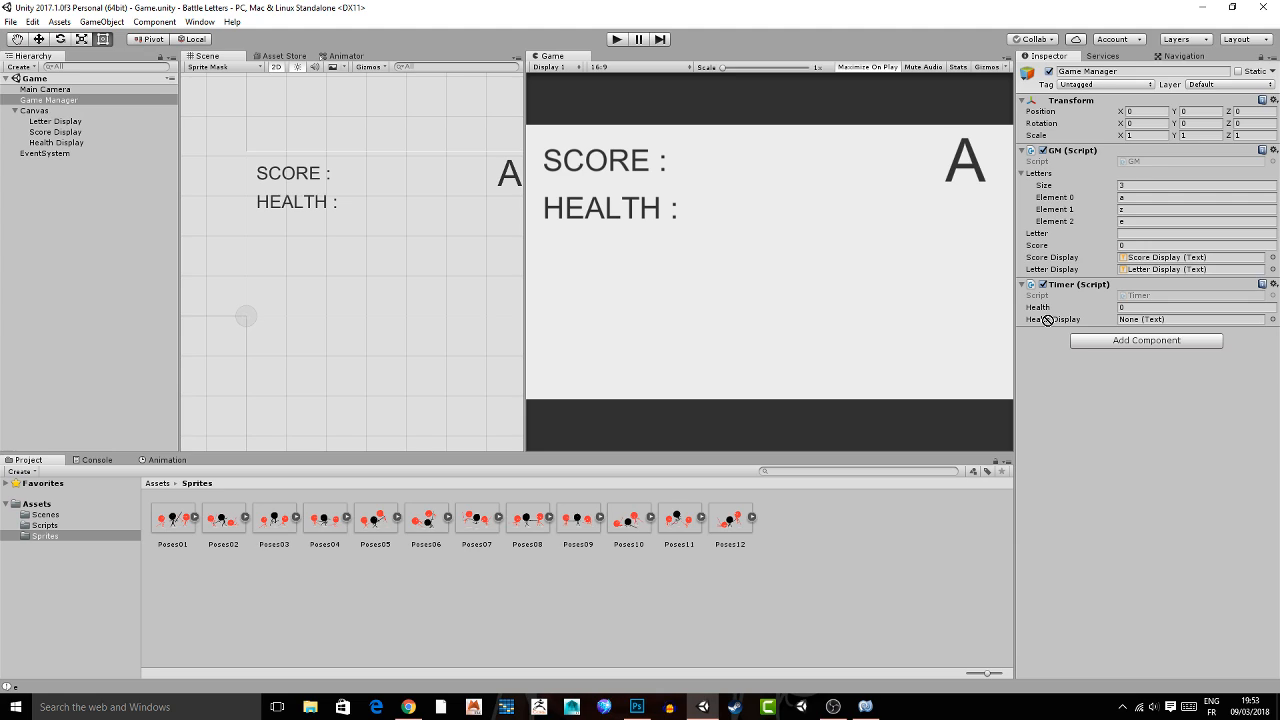
left_click_drag(1047, 320, 1190, 319)
scroll(470, 190, "down", 1)
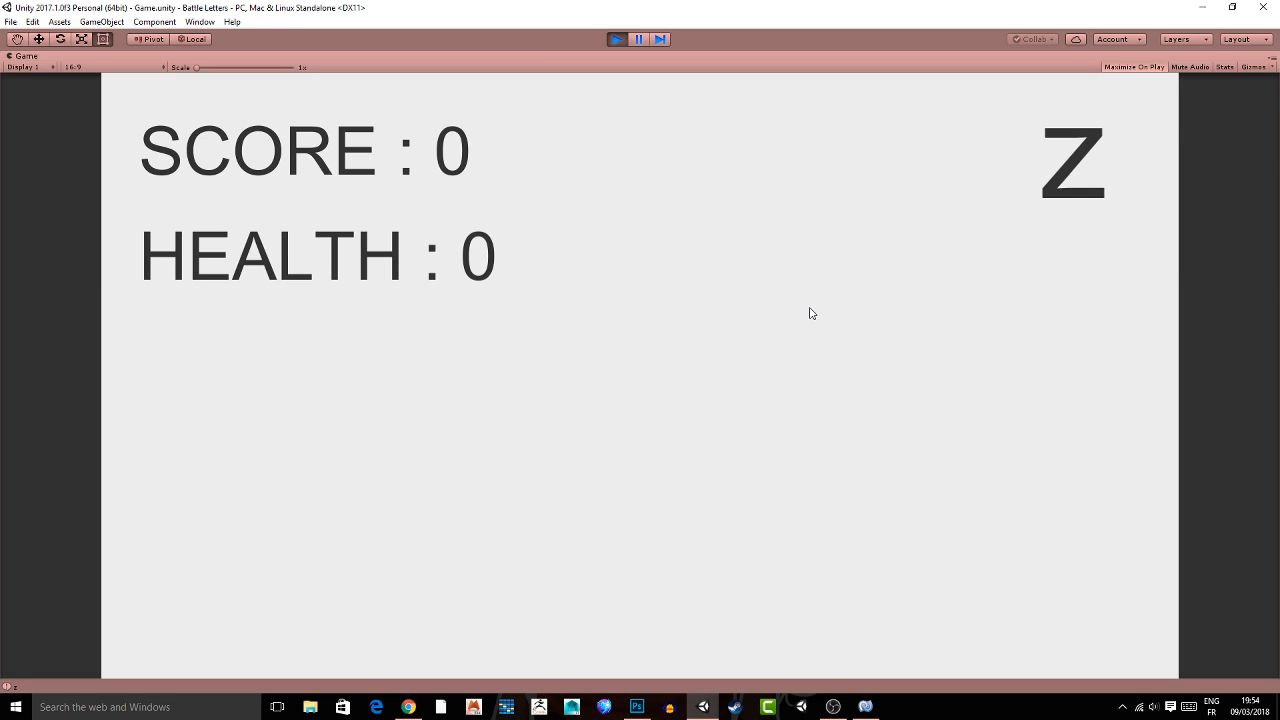
key("ctrl+p")
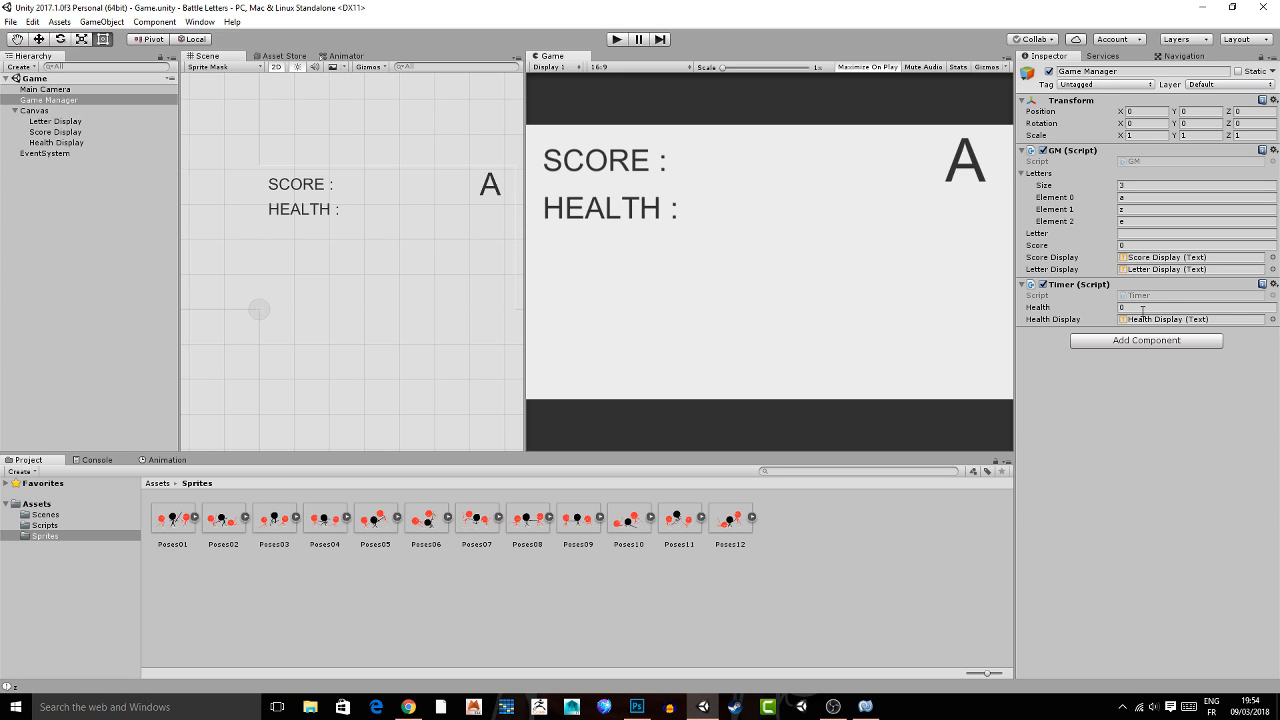
Set the Timer script's Health to 30 on Game Manager and play the game to test the countdown.
left_click(1142, 309)
type("30")
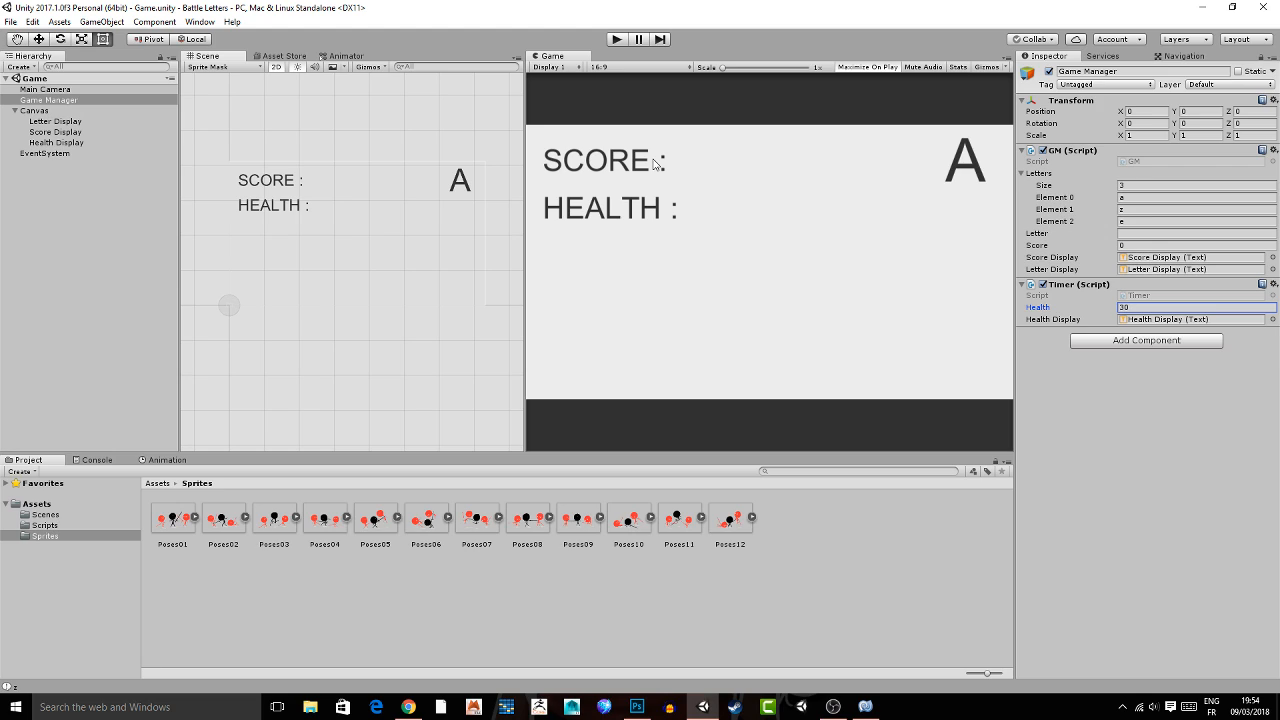
key("ctrl+p")
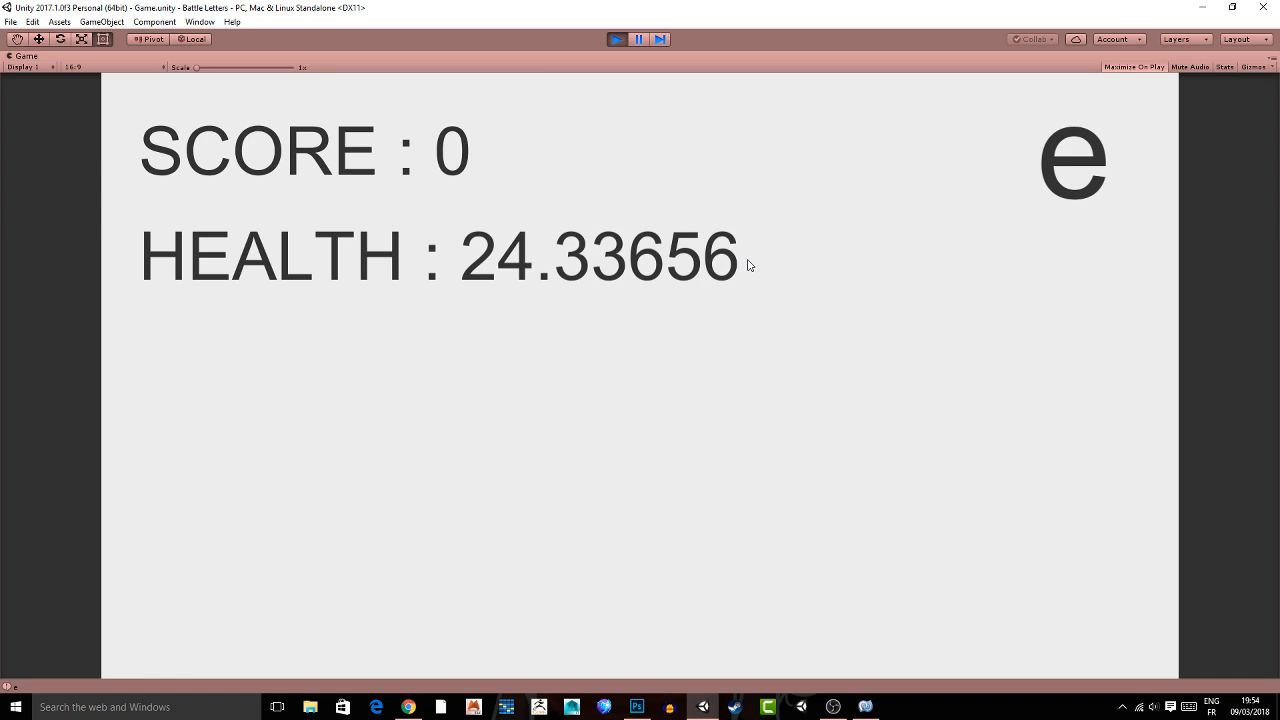
key("ctrl+p")
Switch to MonoDevelop, append .ToString("F0") to health in the healthDisplay.text line and save the Timer script.
left_click(865, 706)
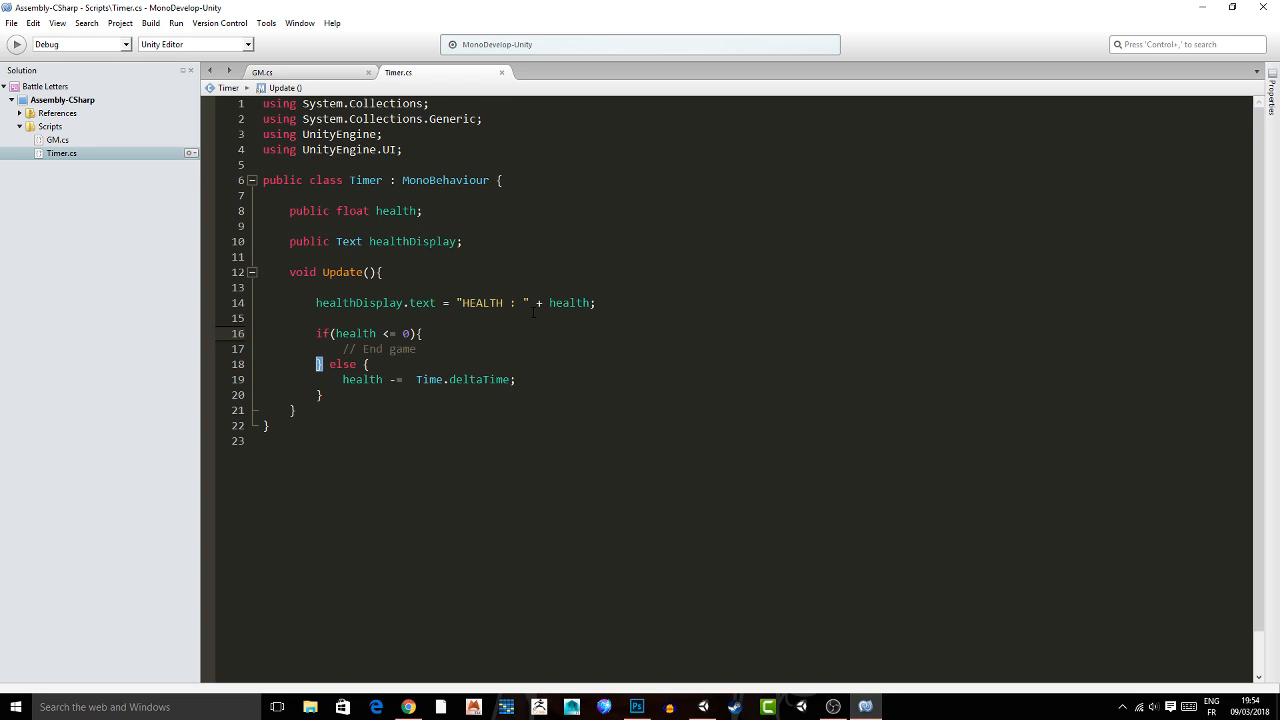
left_click(594, 302)
type(".ToString(")
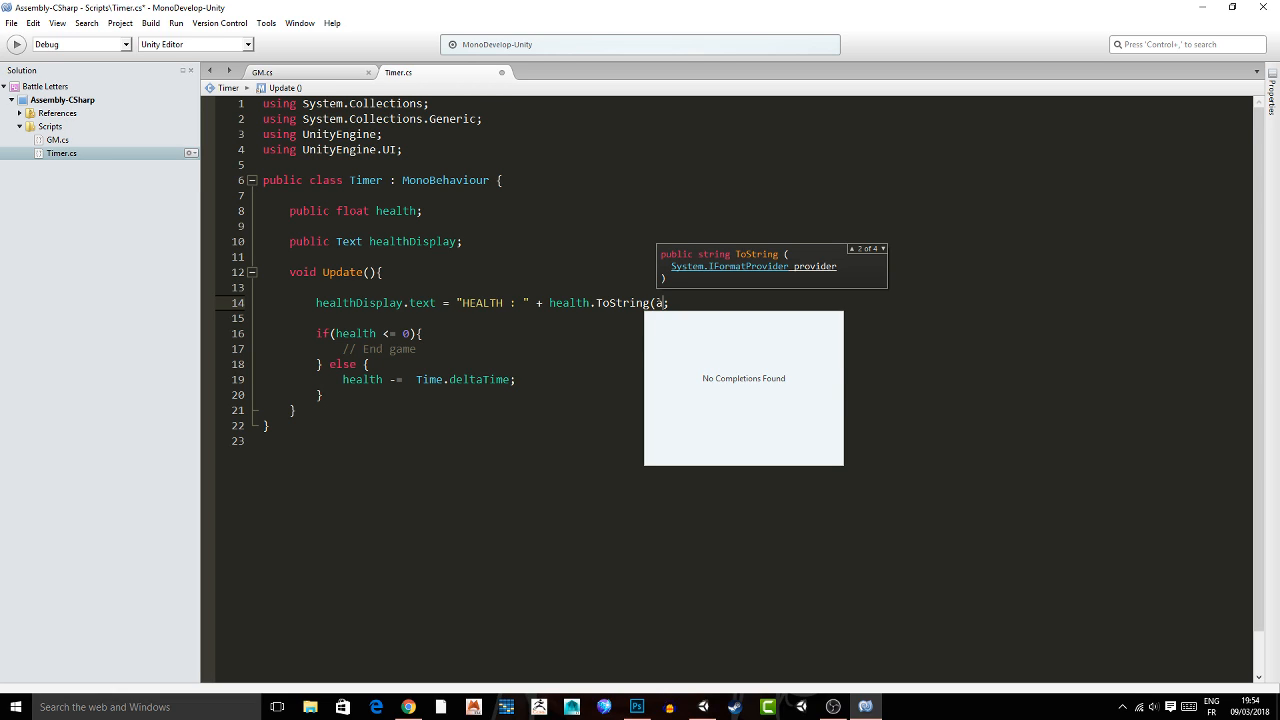
type("\"F0")
key("ctrl+s")
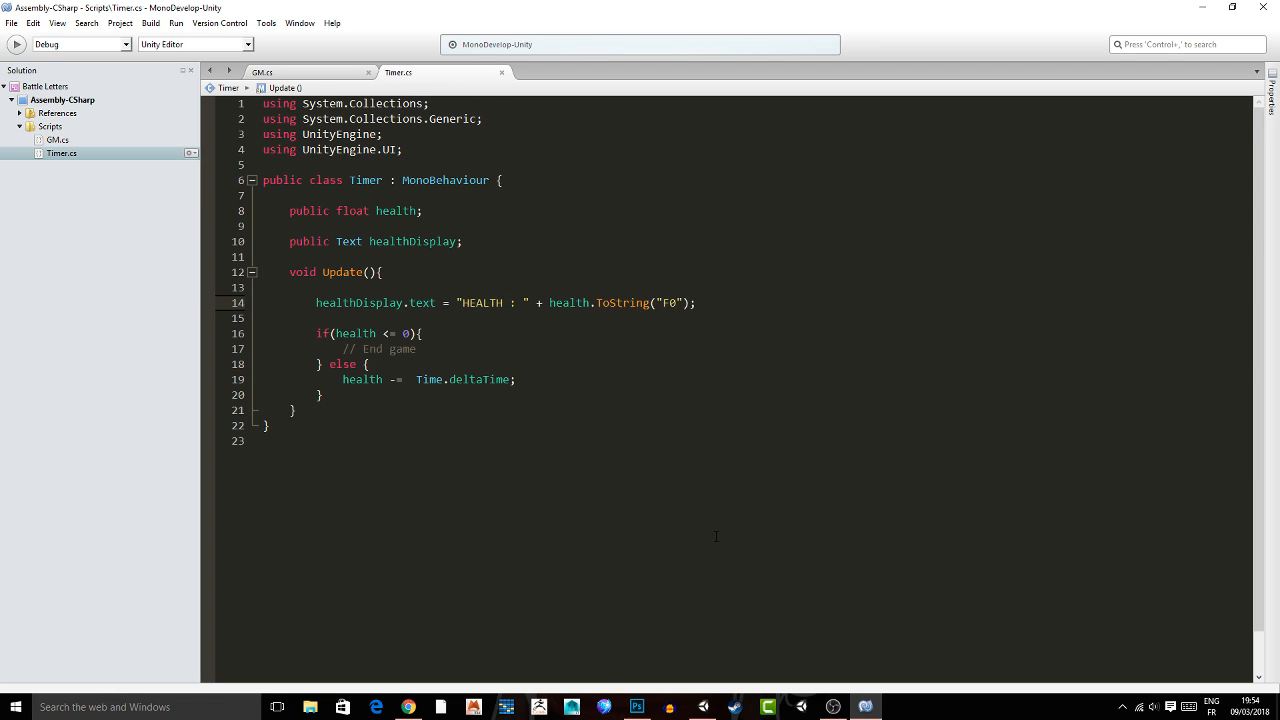
Play the game in Unity to test the health countdown and letter display, and open the GM script in MonoDevelop.
key("alt+Tab")
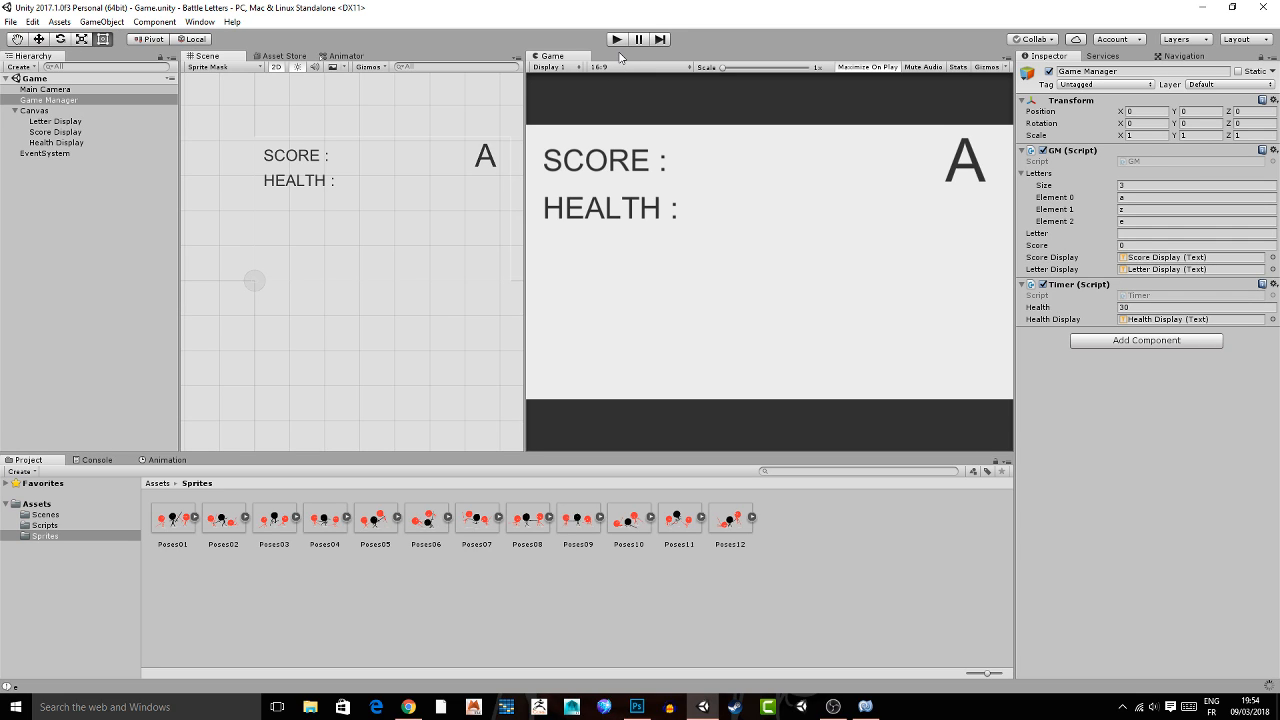
left_click(617, 39)
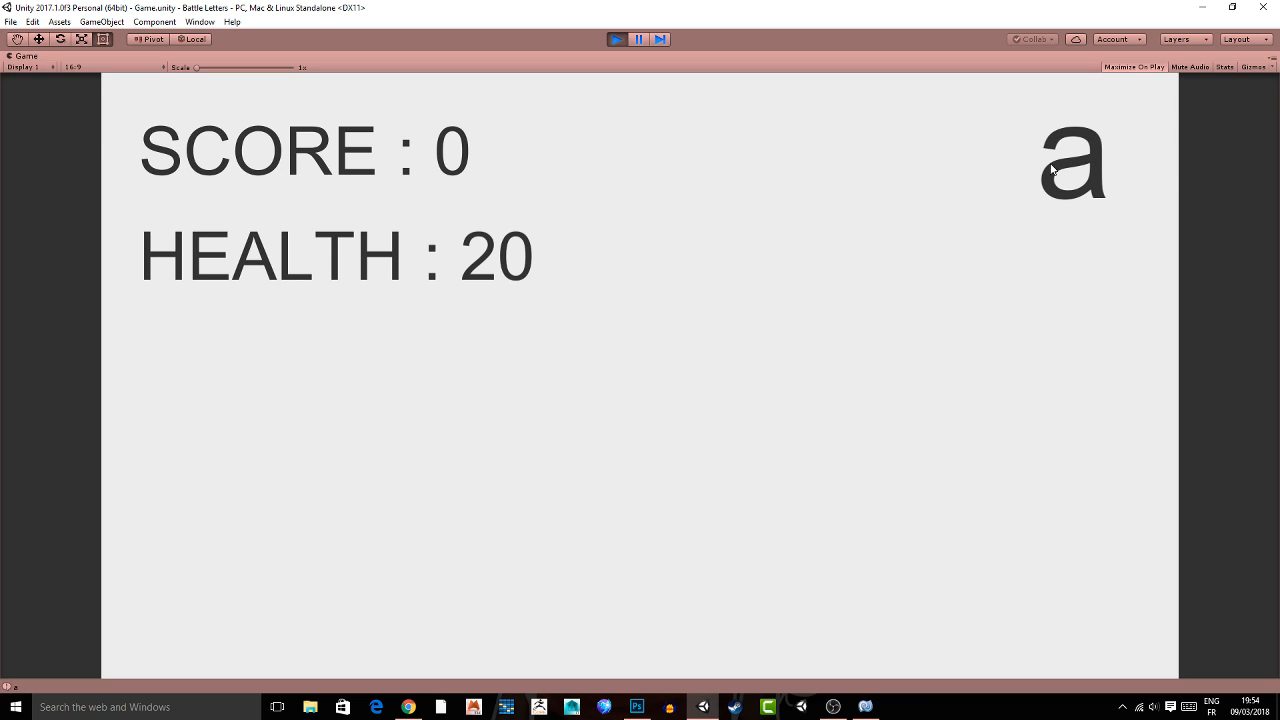
key("s")
key("alt+Tab")
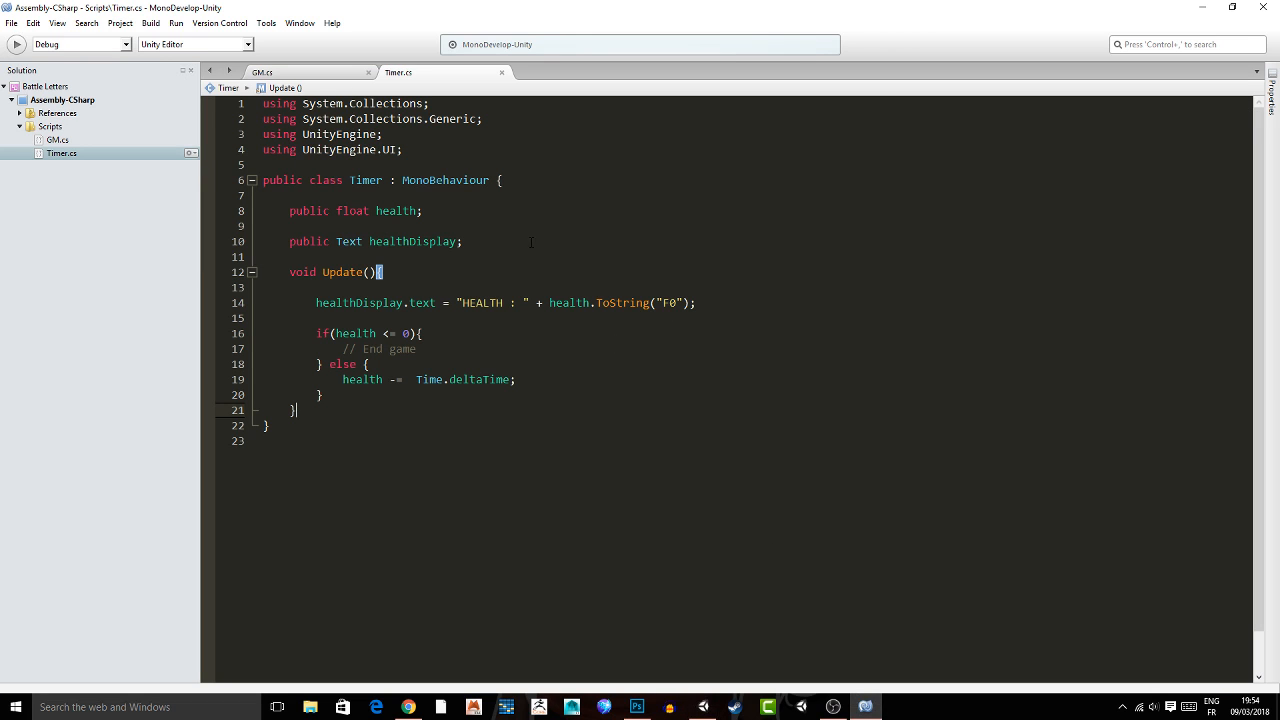
left_click(335, 73)
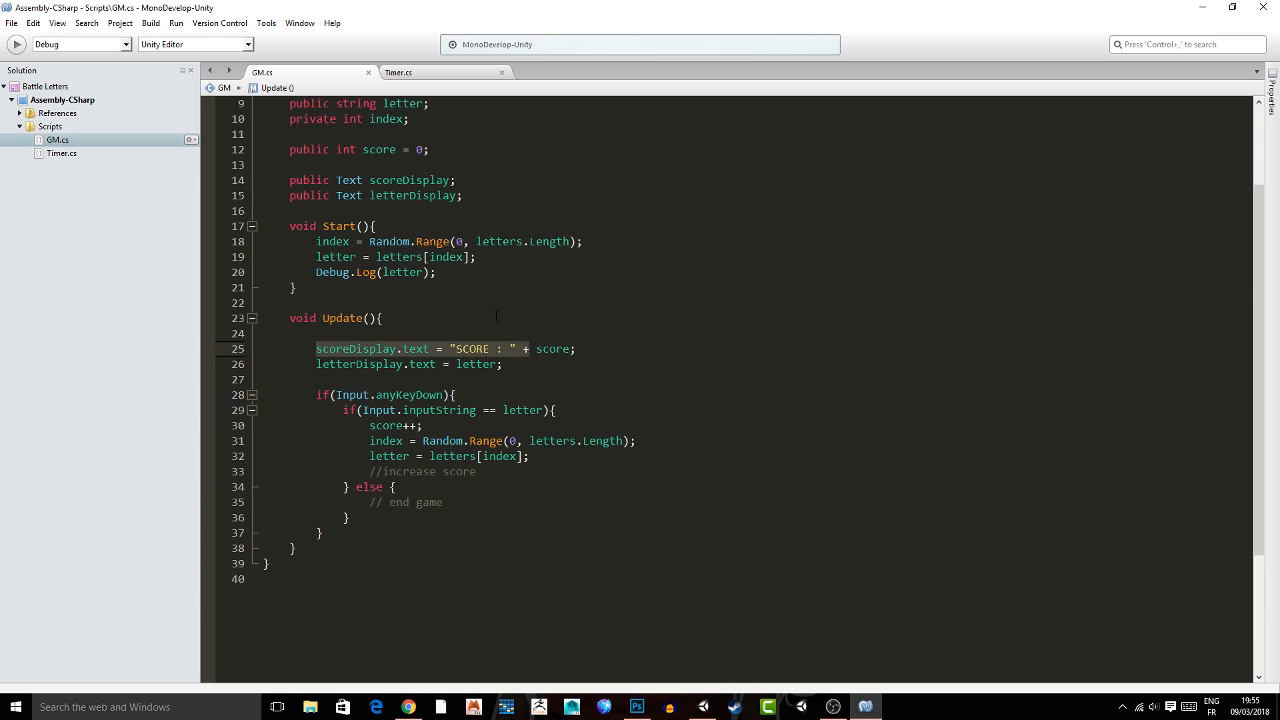
scroll(421, 202, "up", 3)
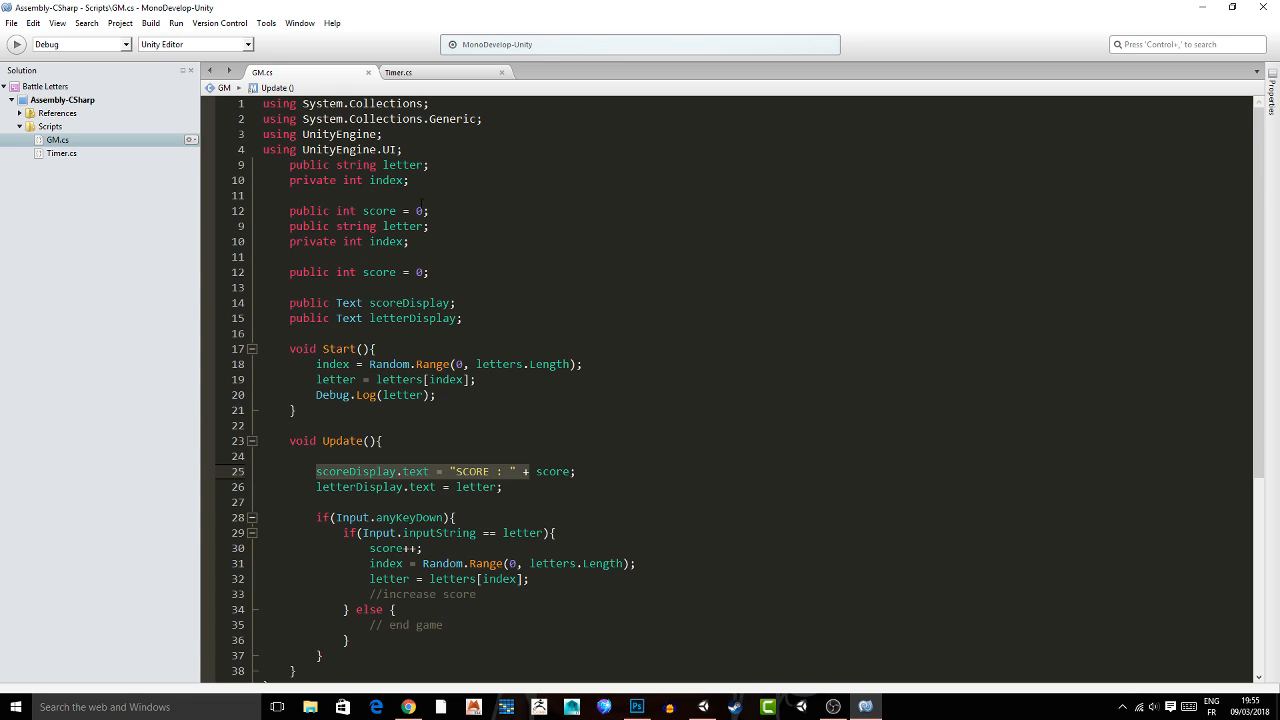
left_click(570, 471)
type(".")
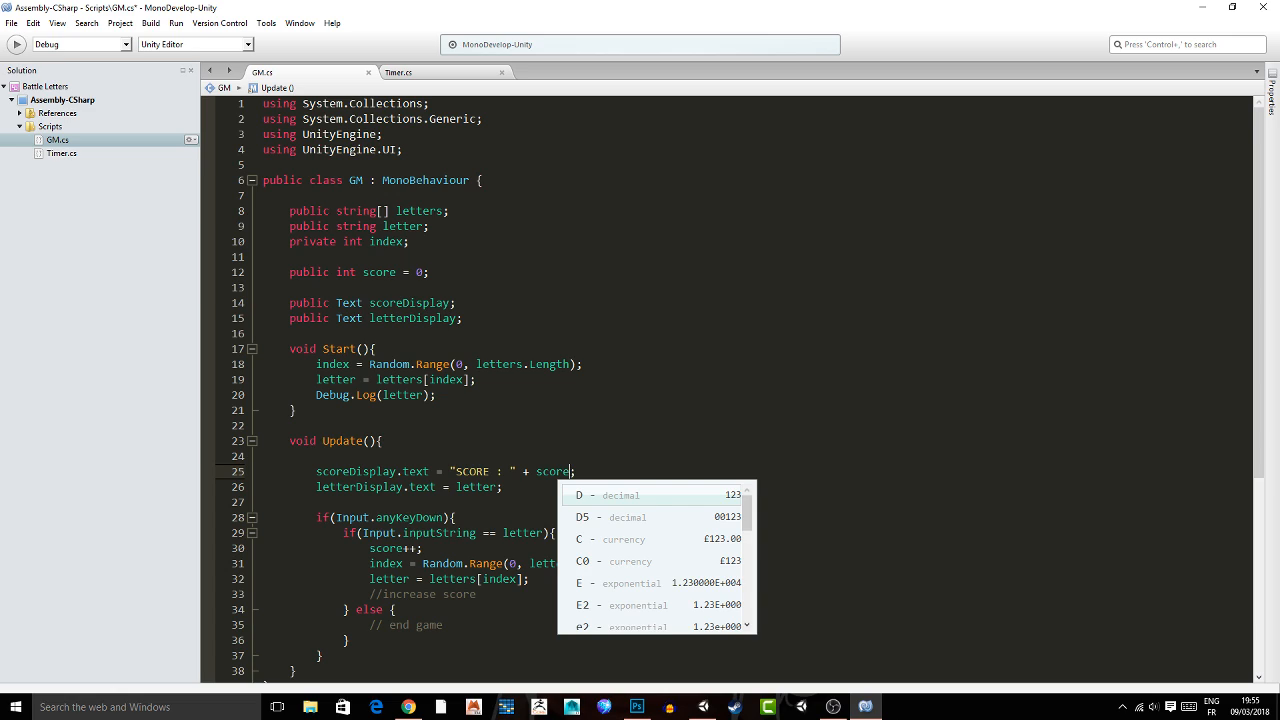
type(".U")
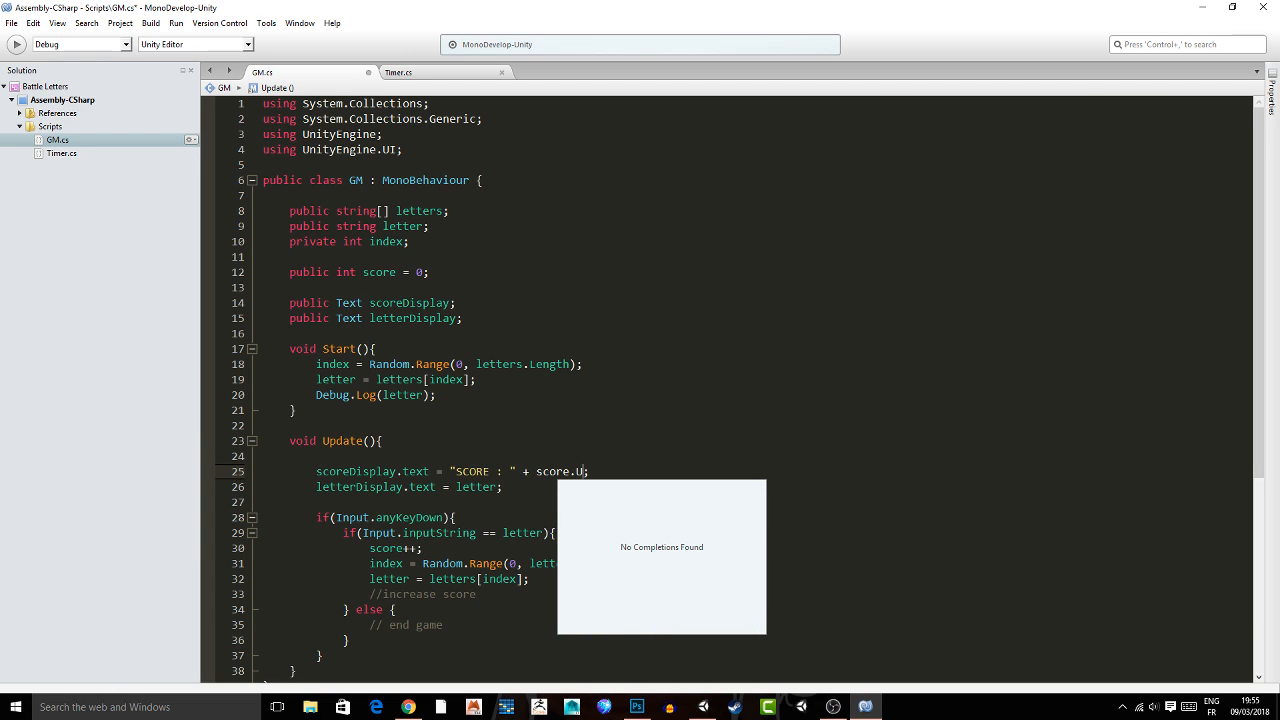
key("BackSpace")
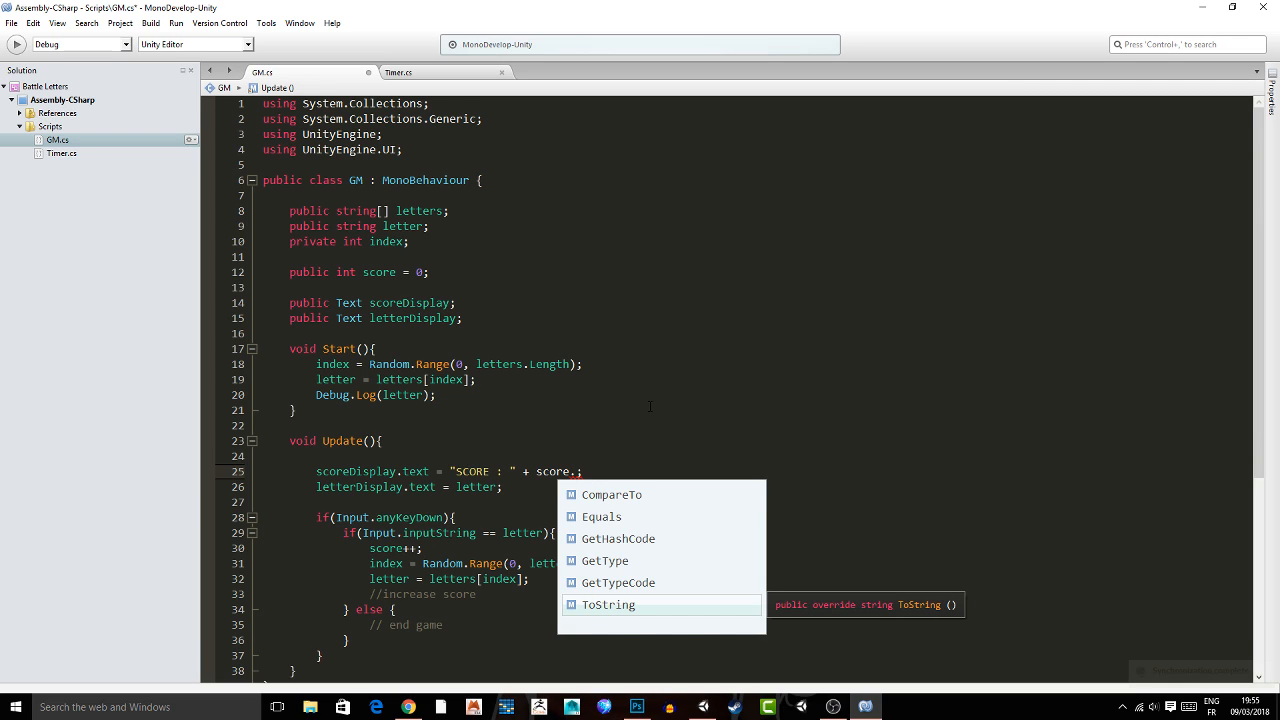
key("BackSpace")
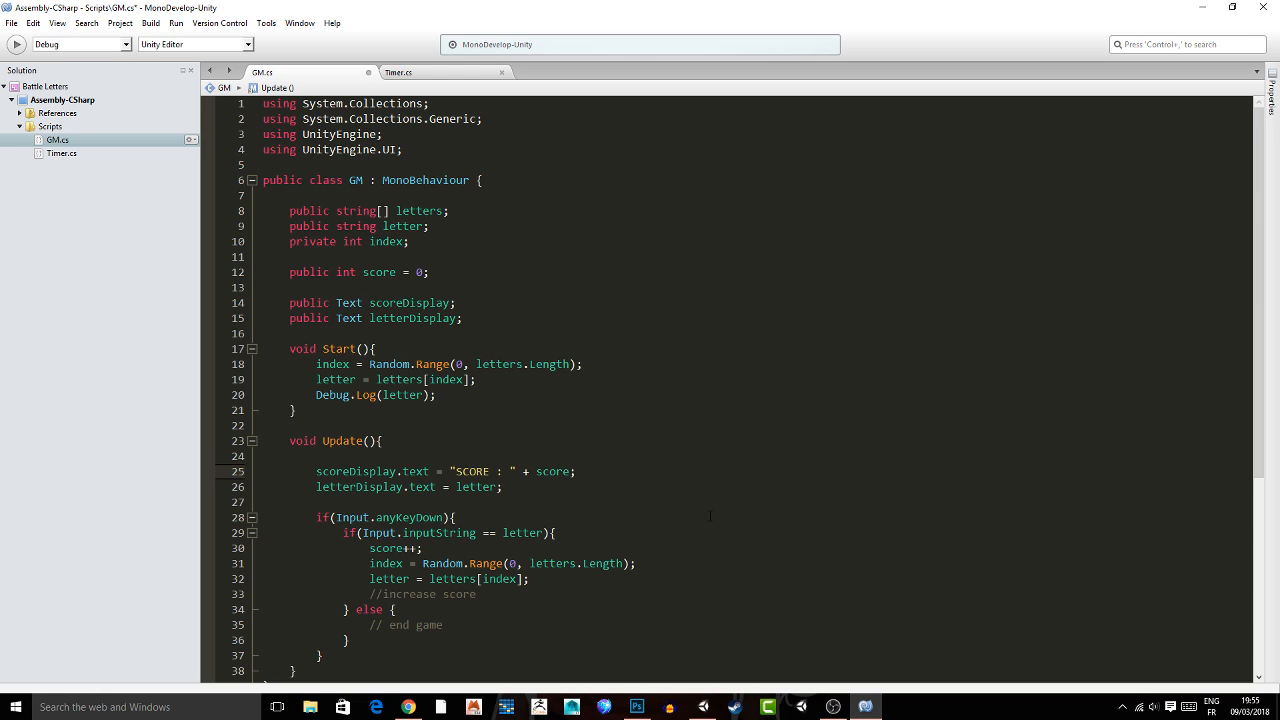
Append .ToUpper() to letter in the letterDisplay.text line of the GM script.
key("Down")
key("Left")
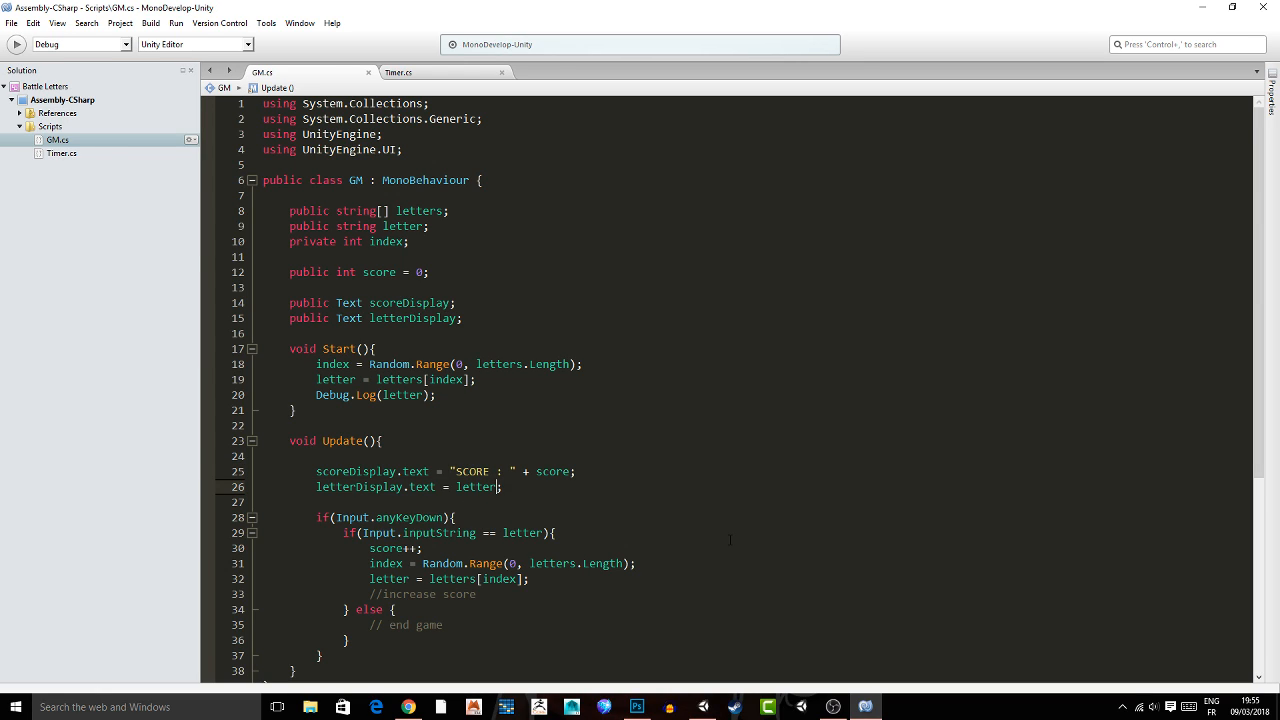
type(".")
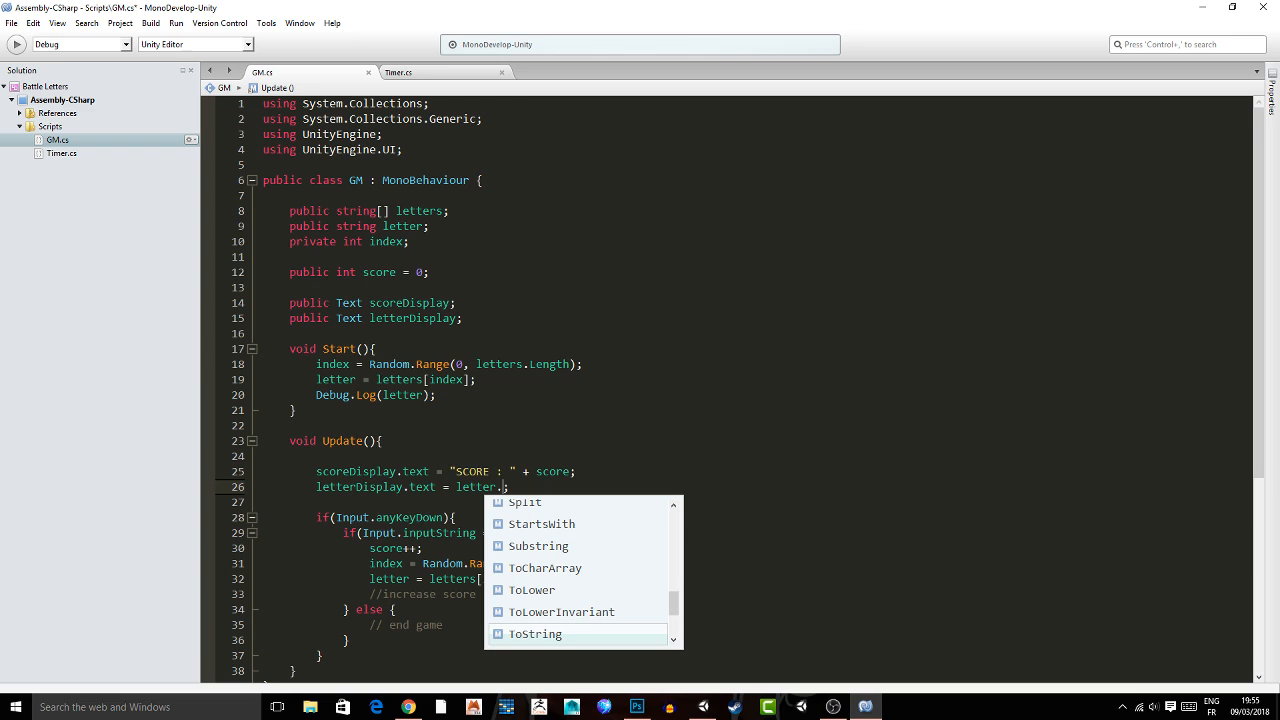
type("ToU")
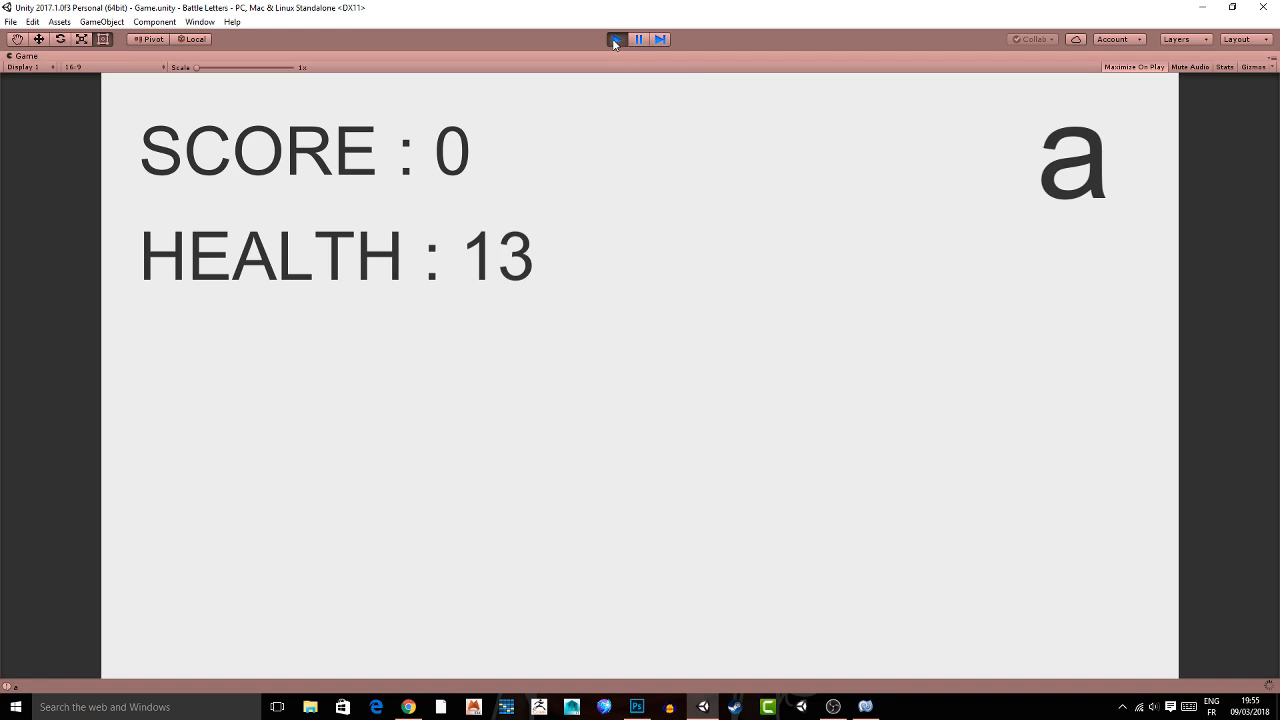
Try to play the game in Unity, quit the crashed editor, relaunch it and open the Battle Letters project.
left_click(615, 39)
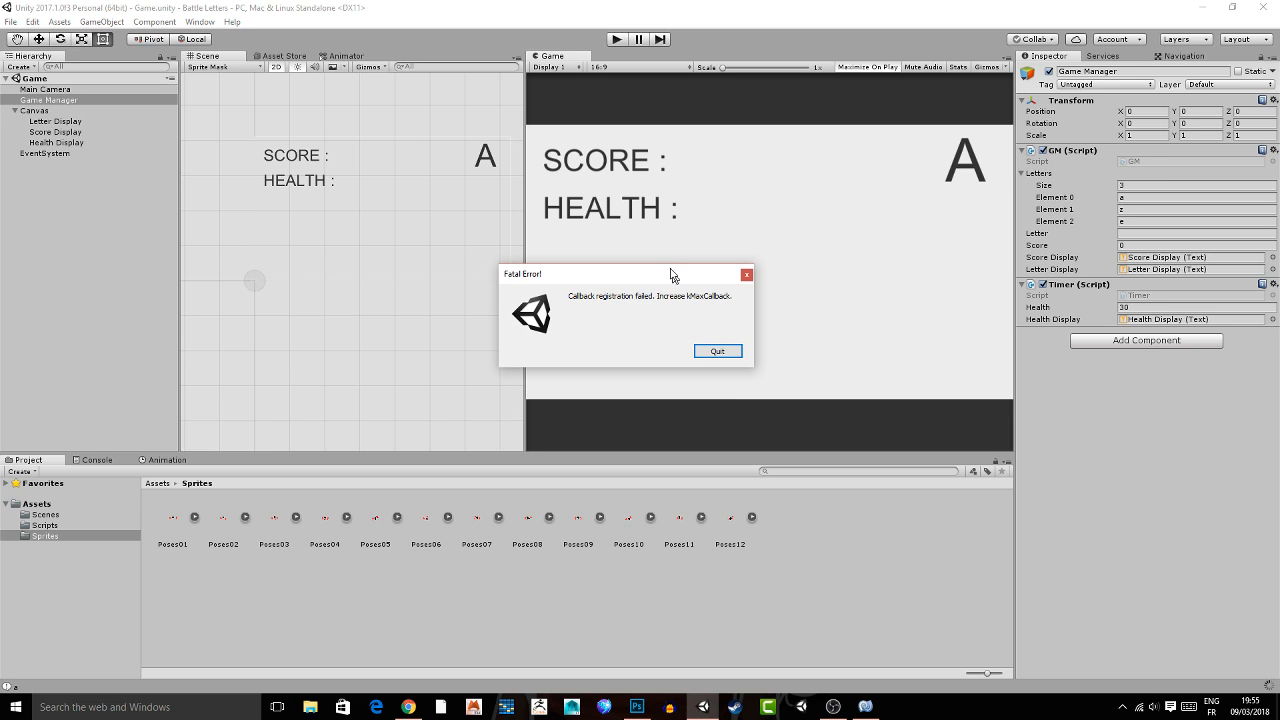
left_click(717, 350)
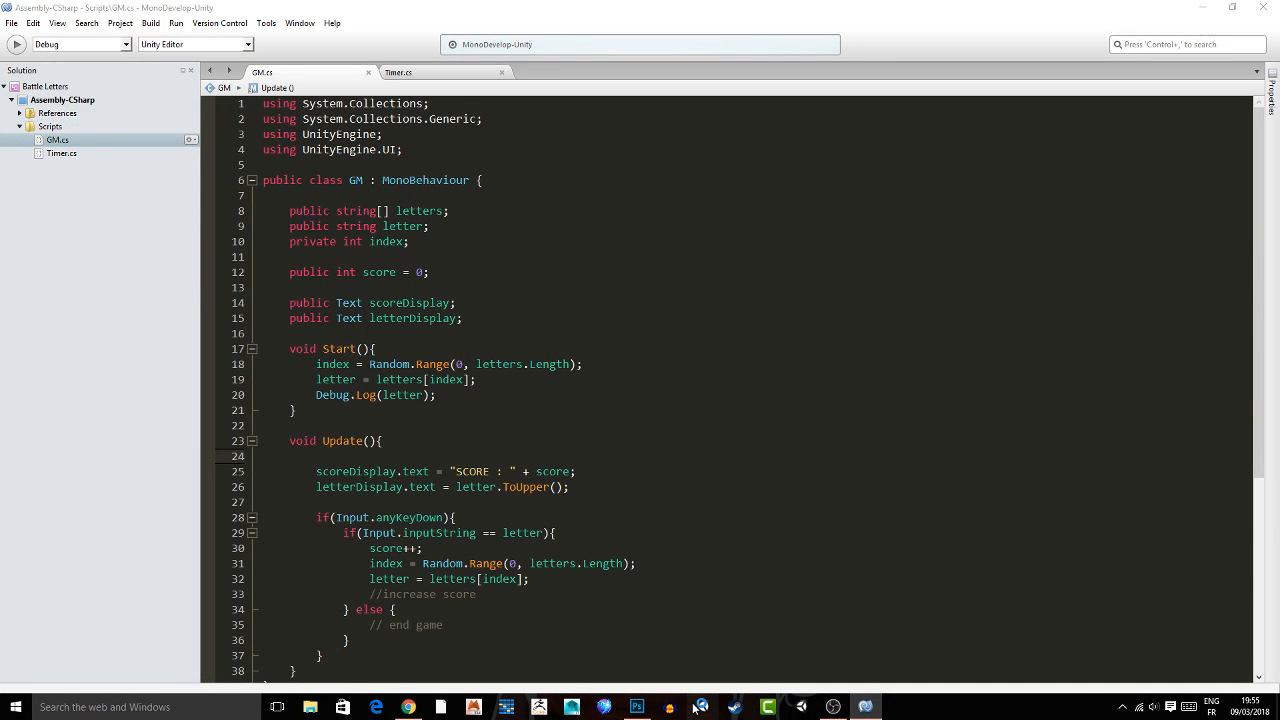
left_click(699, 707)
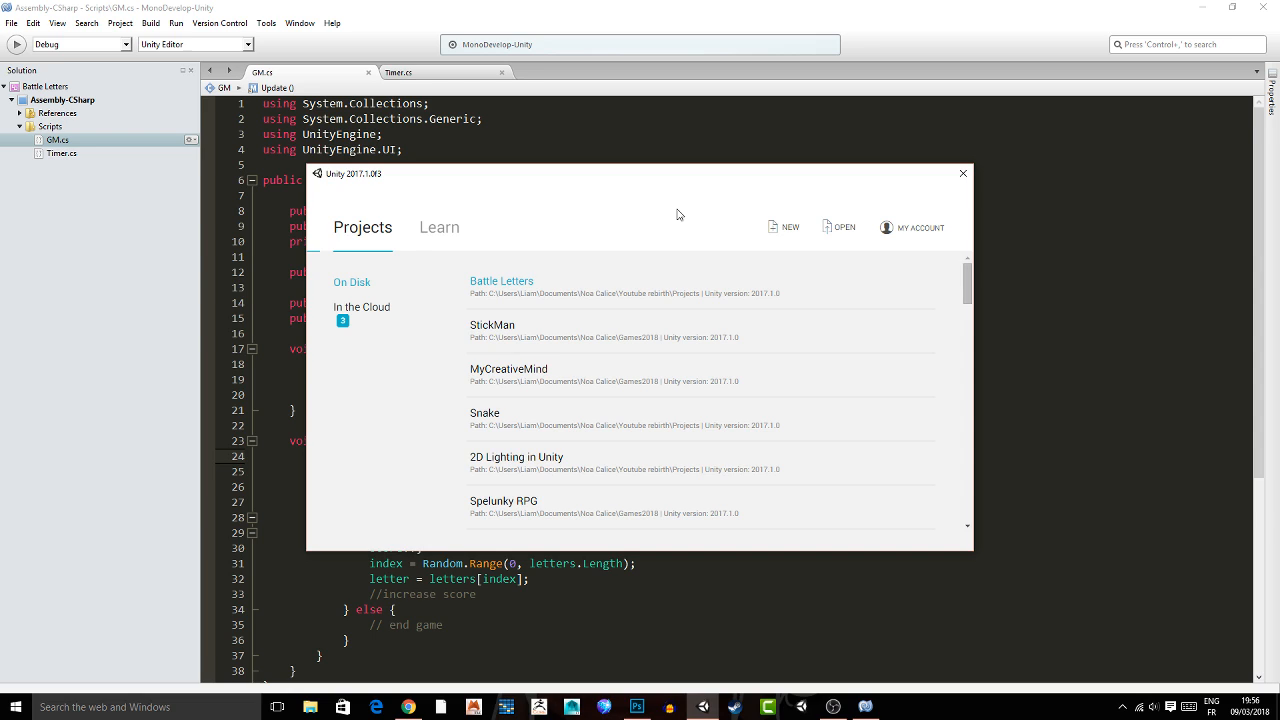
left_click(513, 283)
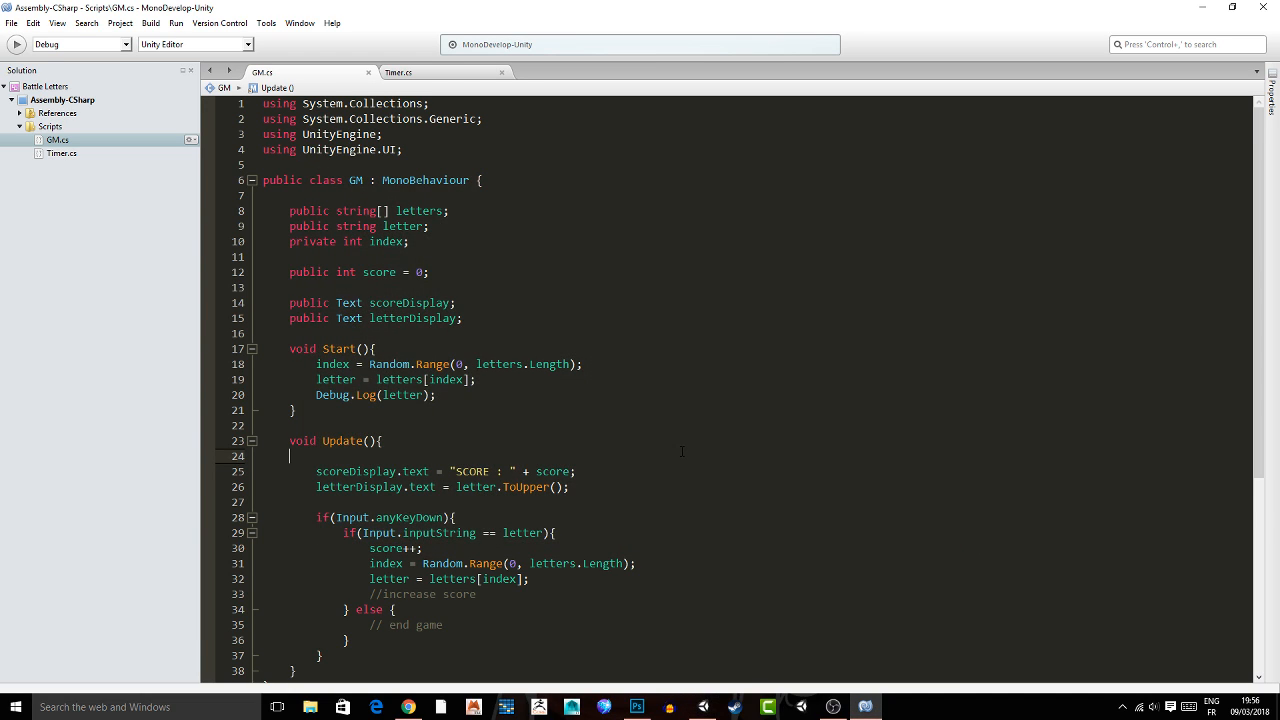
left_click(560, 259)
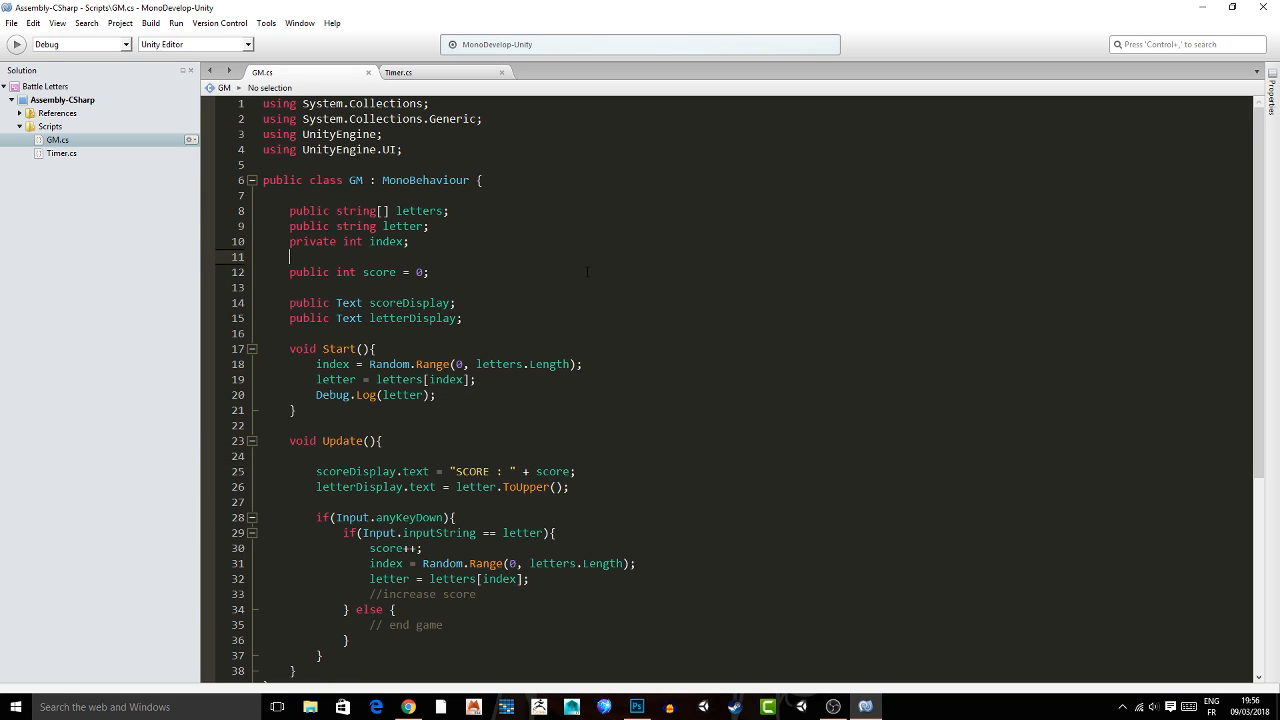
left_click(325, 288)
left_click(673, 536)
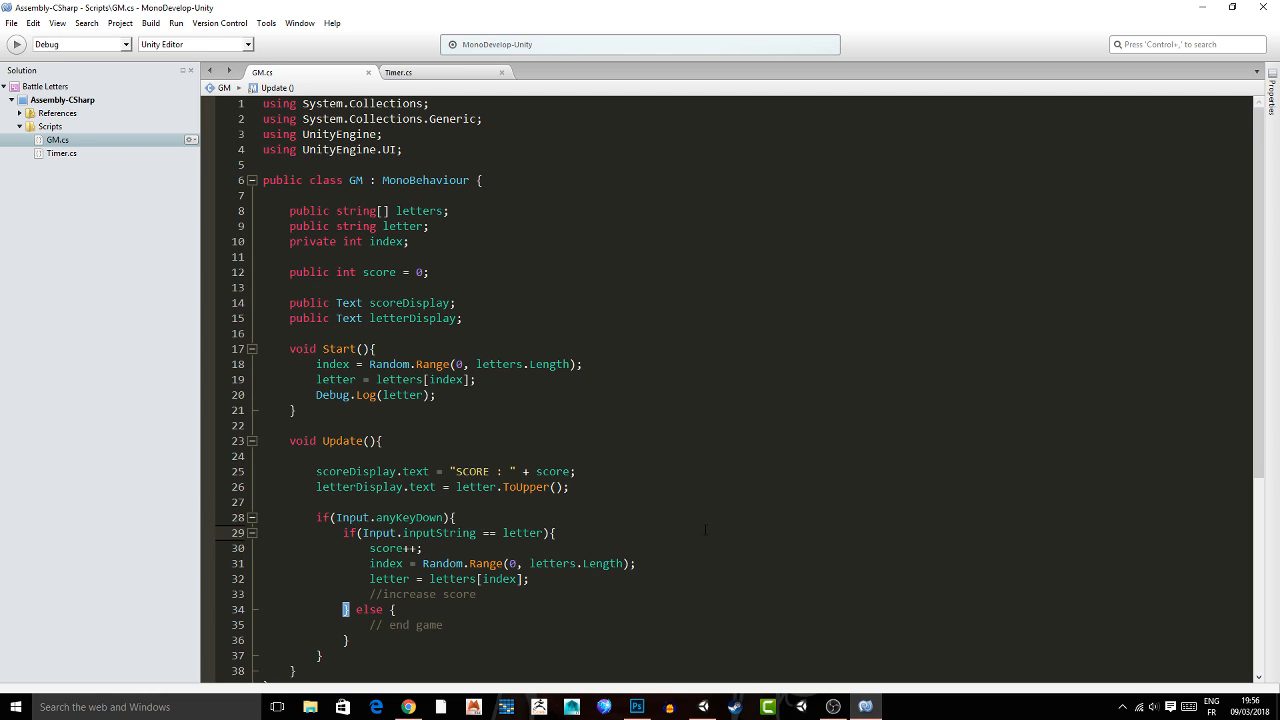
Switch to Unity, open the Game scene from the Scenes folder and play it to test the uppercase letter display.
left_click(704, 710)
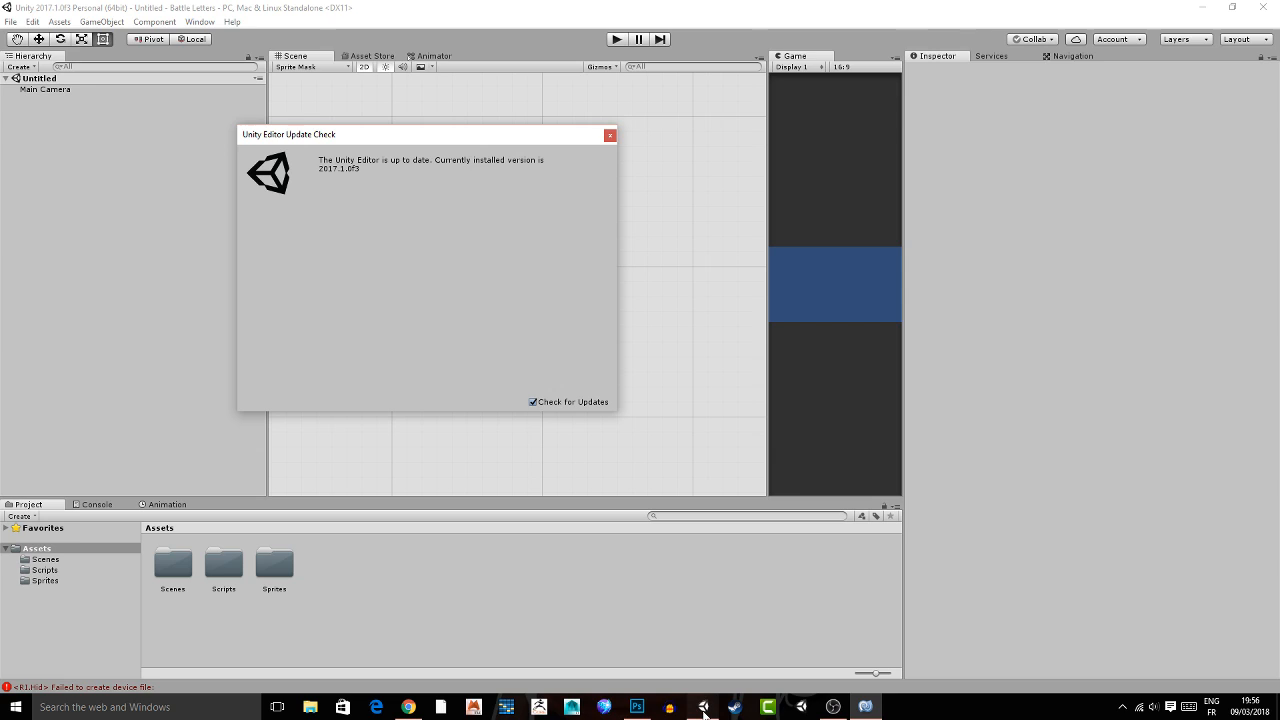
double_click(173, 564)
double_click(173, 564)
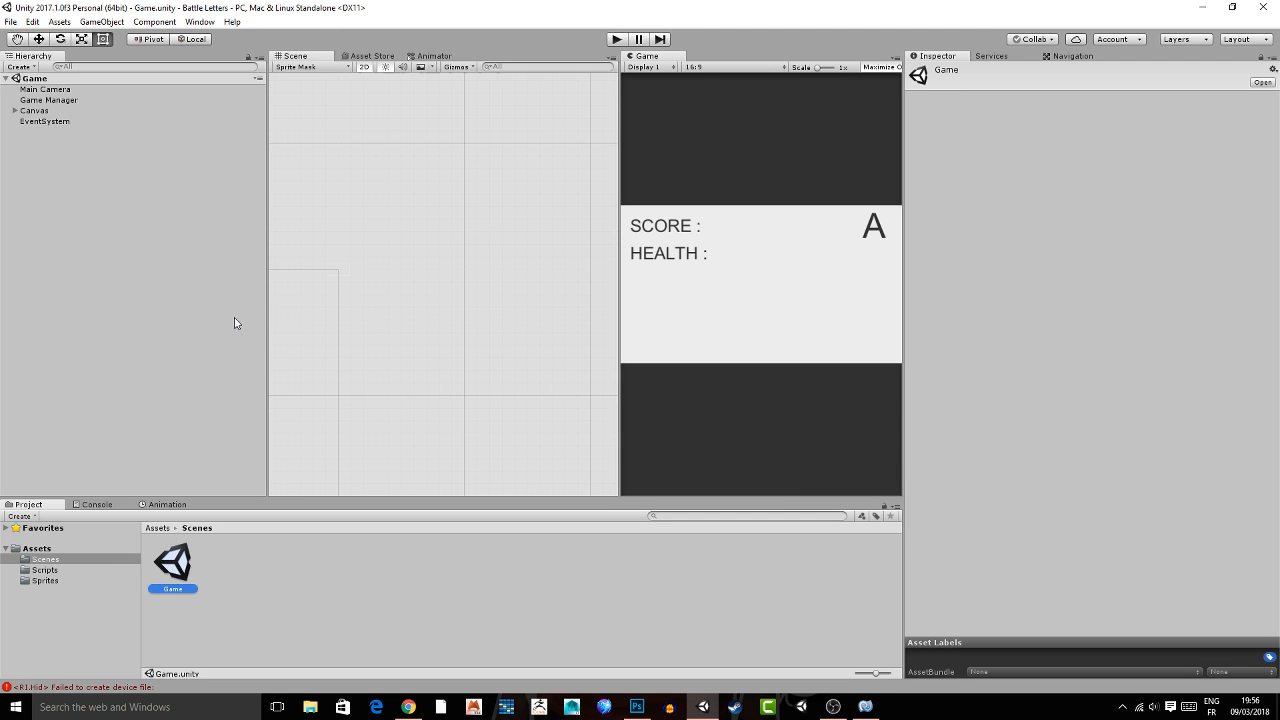
key("ctrl+p")
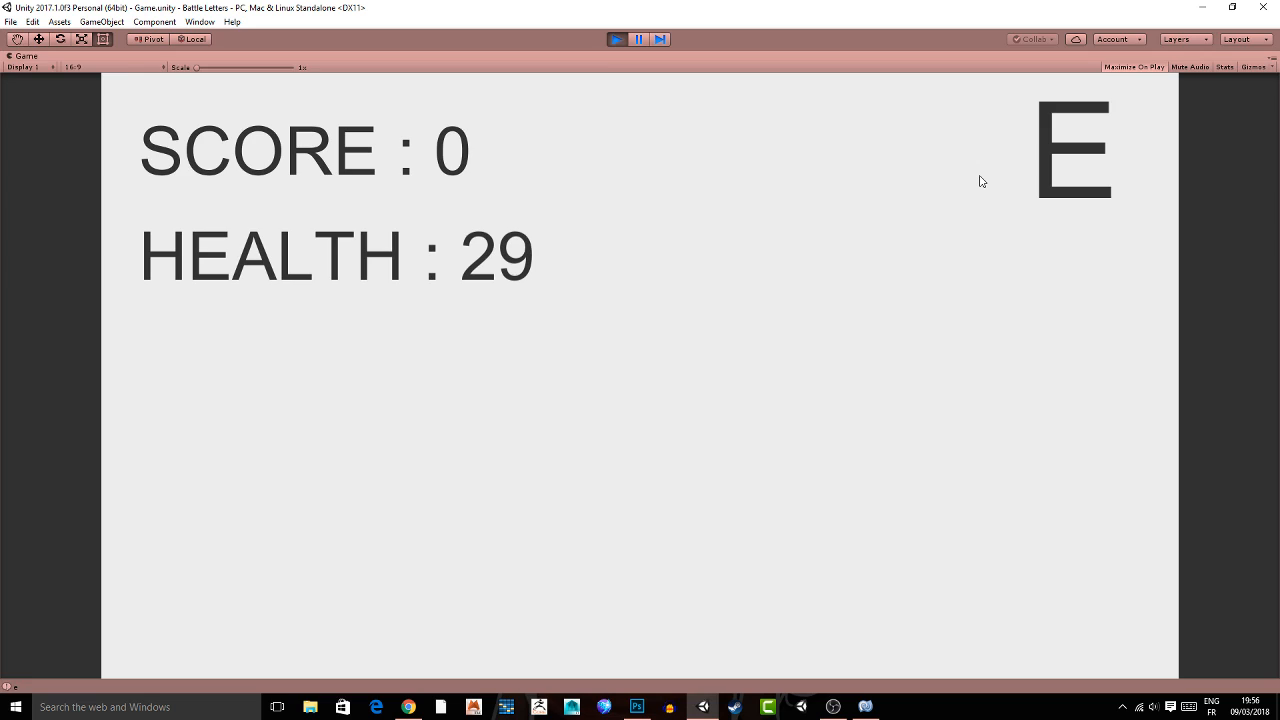
left_click(616, 39)
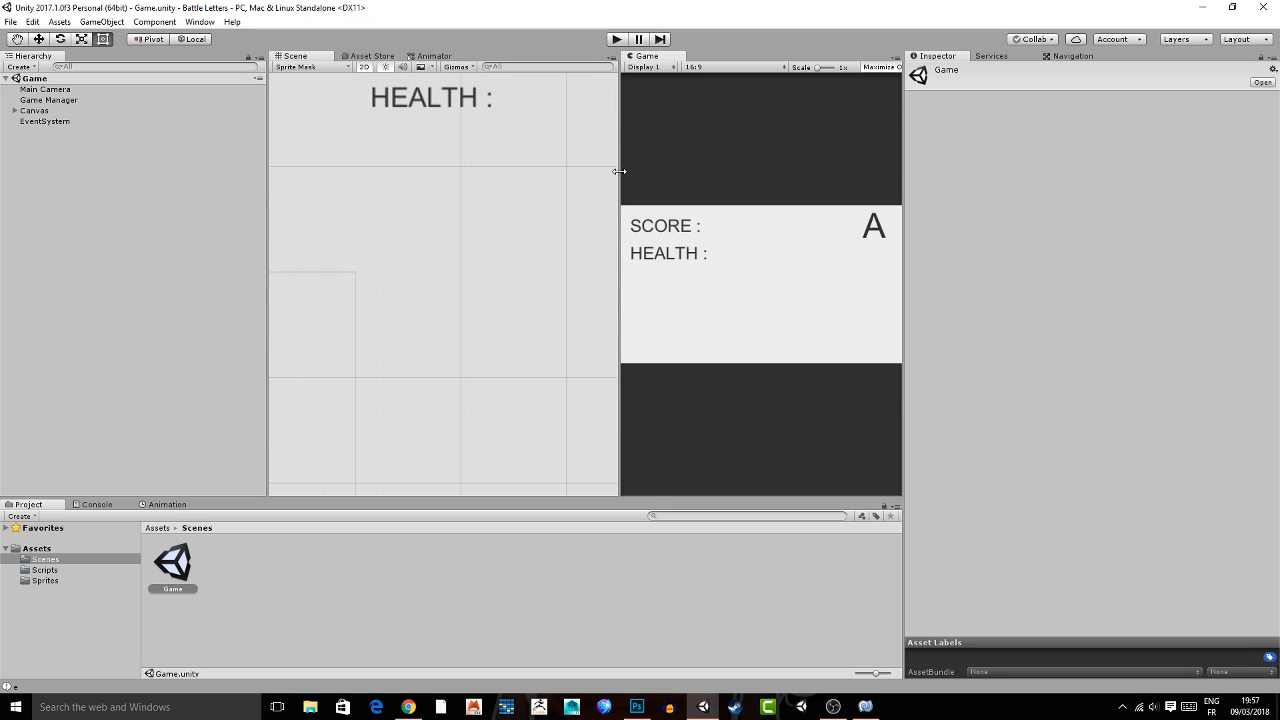
Widen the Scene view by narrowing the Inspector, and look over the GM and Timer scripts in MonoDevelop.
left_click_drag(619, 171, 668, 168)
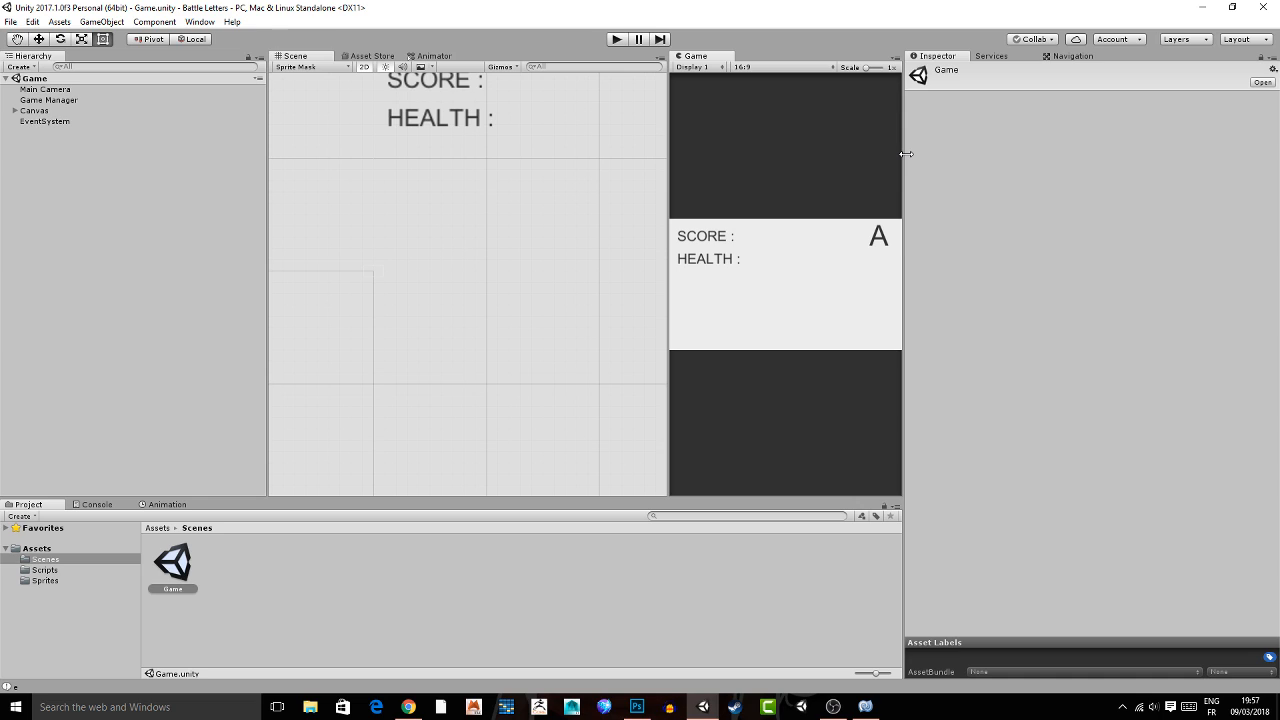
left_click_drag(905, 153, 1097, 153)
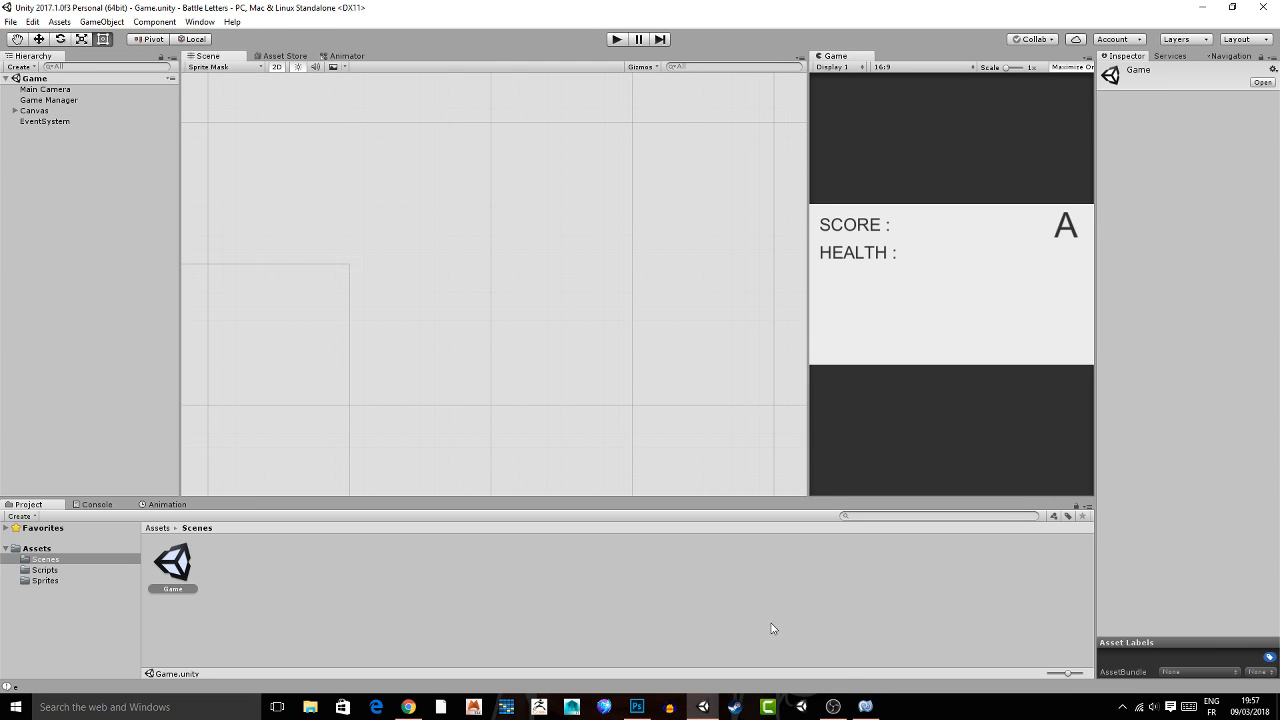
left_click(866, 707)
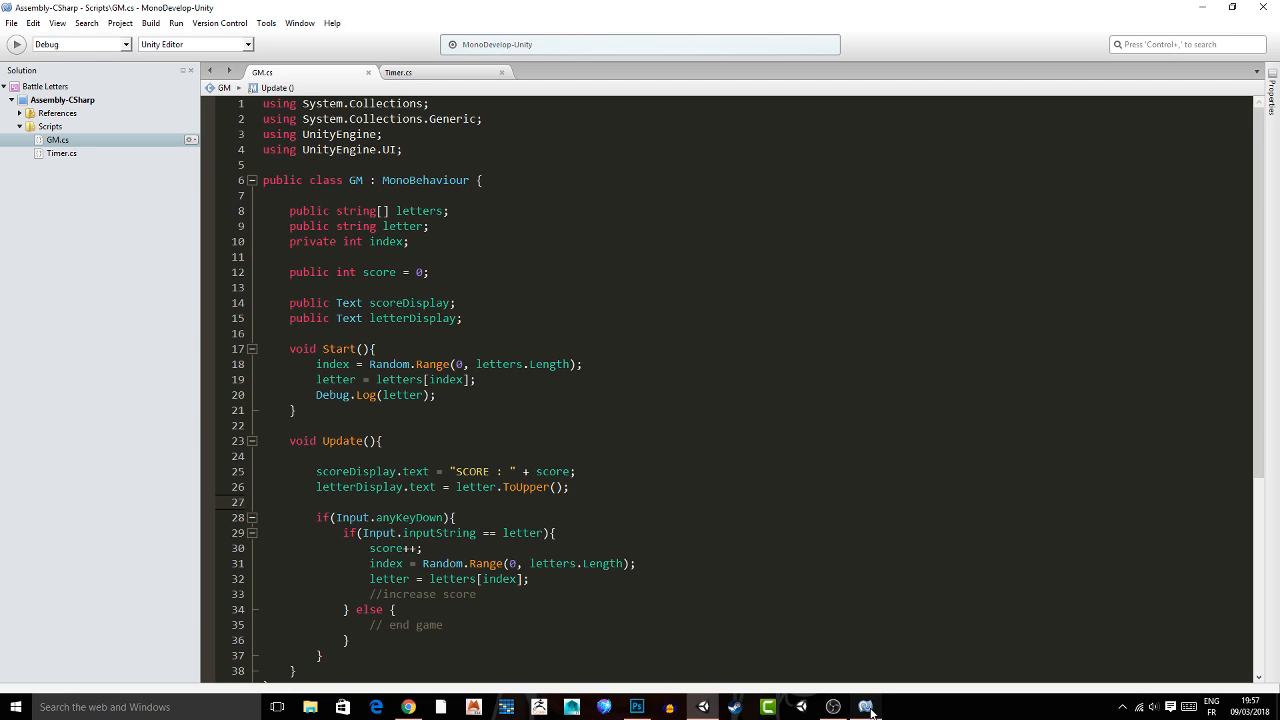
key("ctrl+Tab")
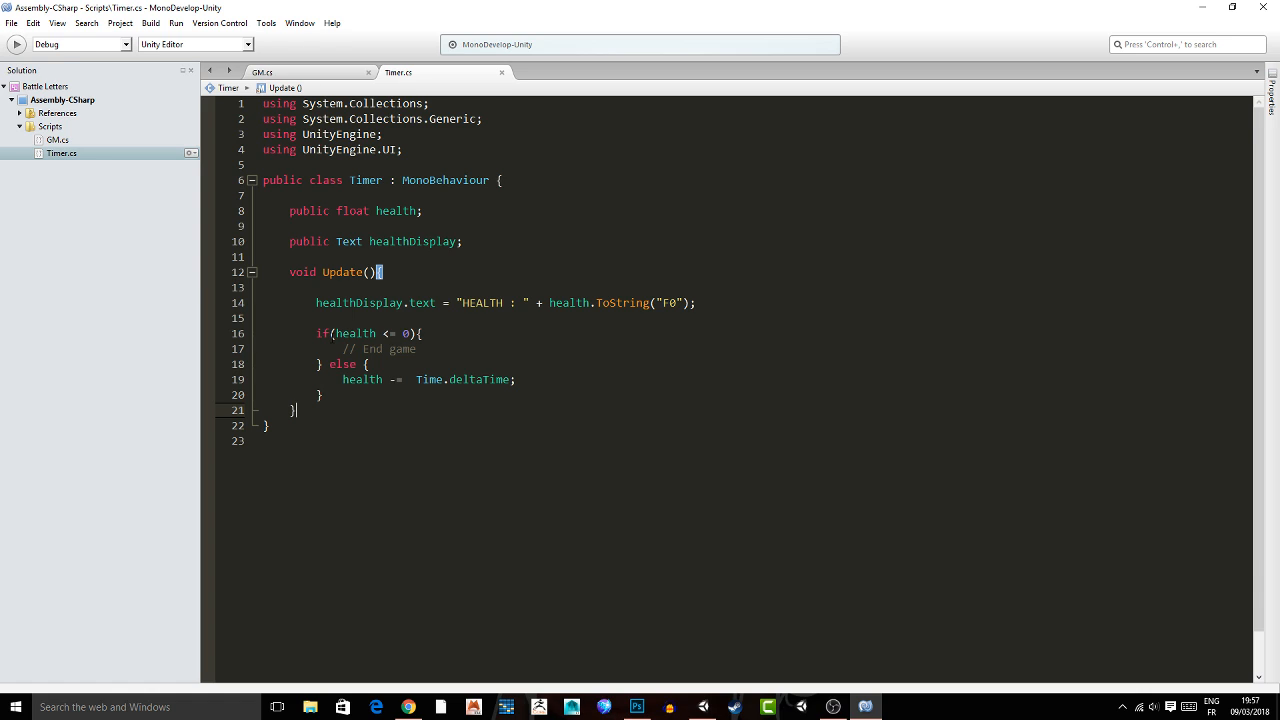
left_click(866, 707)
Add a UI Text as a child of the Canvas in Unity and name it RESTART.
left_click(39, 112)
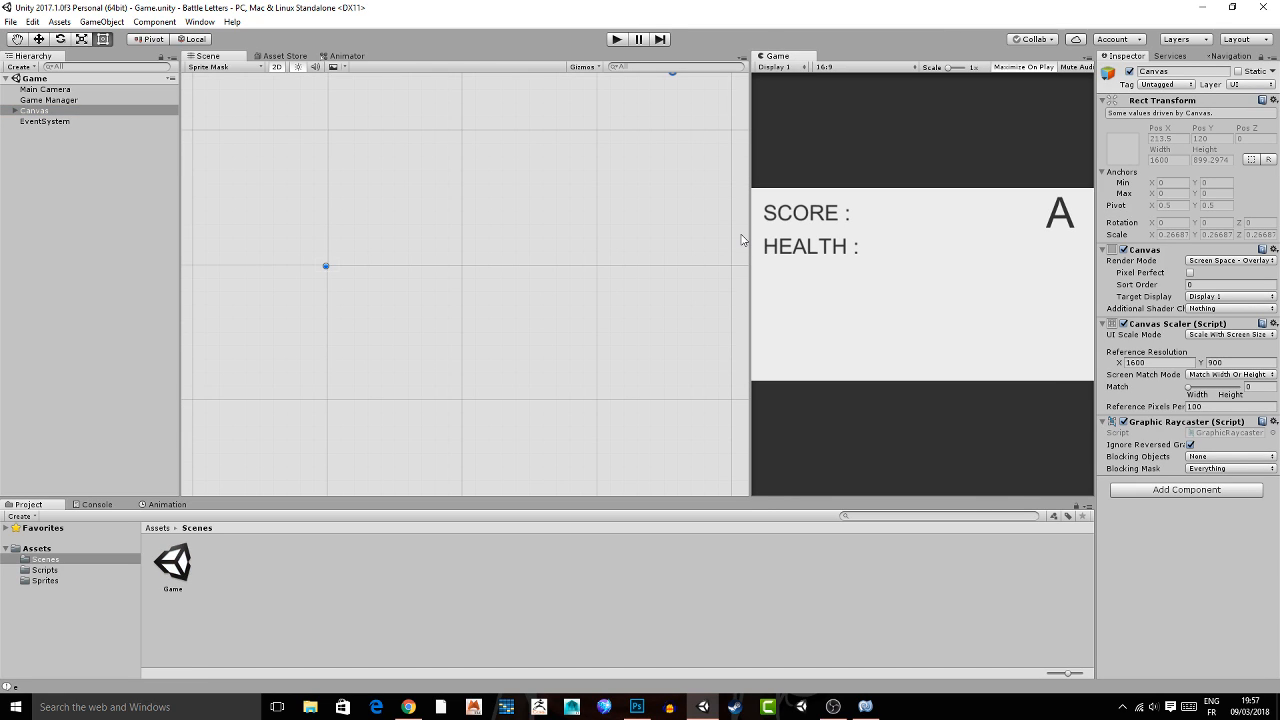
left_click(552, 244)
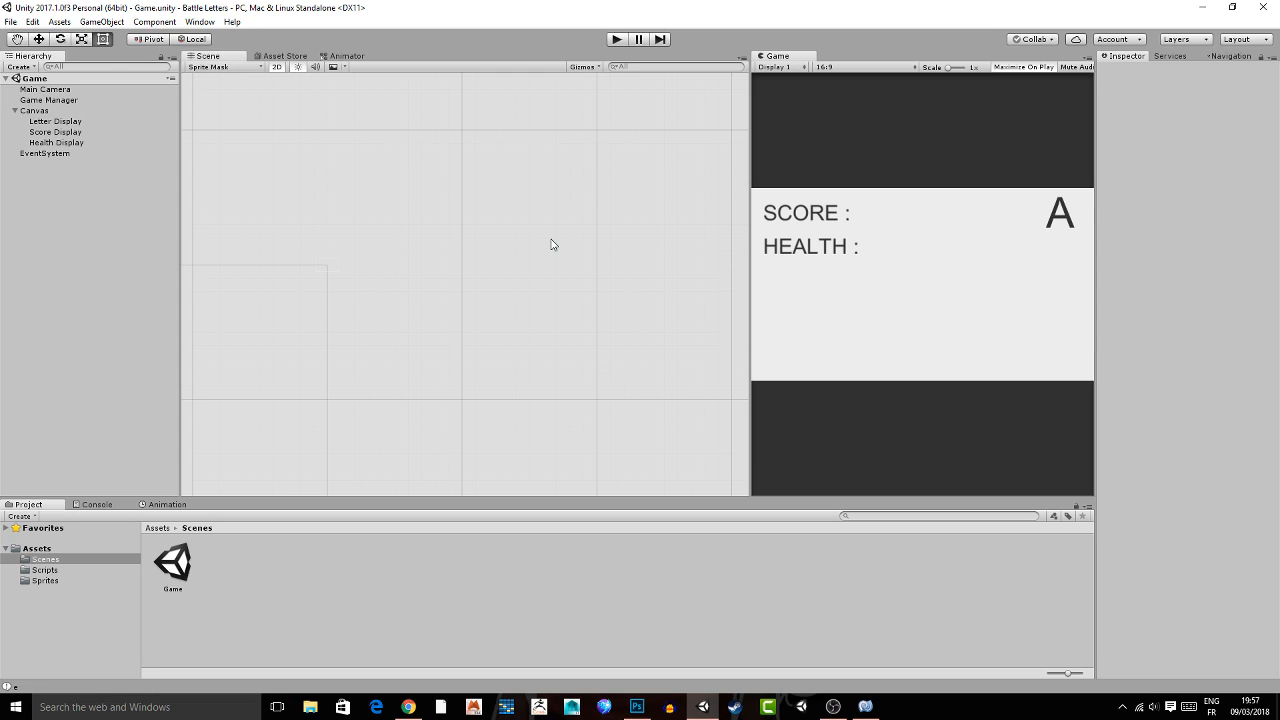
right_click(49, 112)
mouse_move(130, 323)
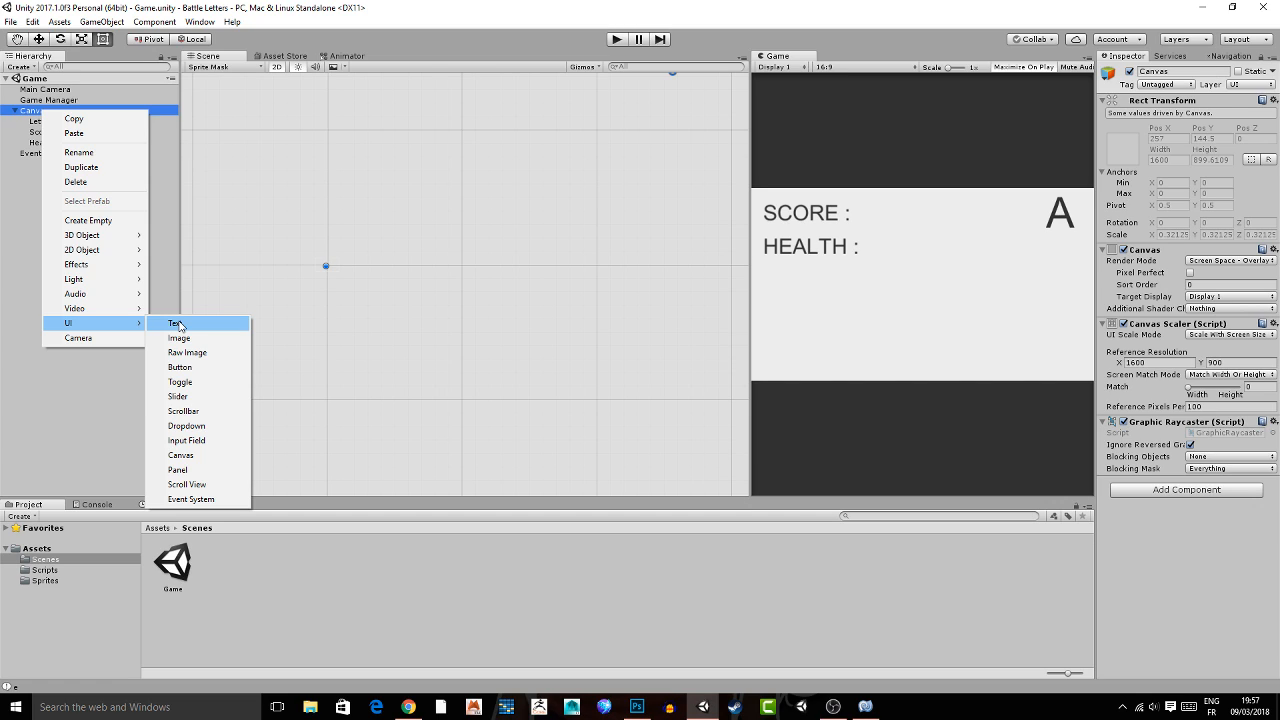
left_click(176, 323)
type("RESTART")
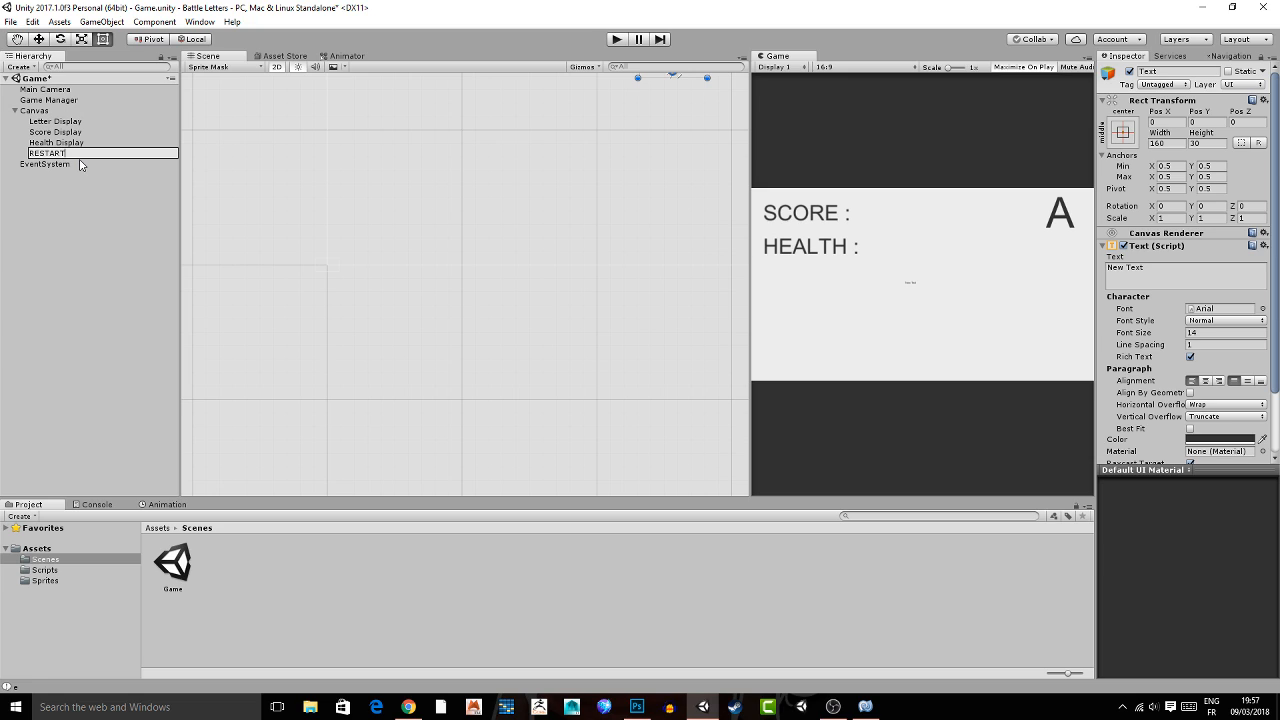
key("Return")
double_click(79, 156)
Widen the Inspector and enlarge the RESTART text's rectangle in the Scene view to about 724 by 306.
left_click_drag(1096, 160, 983, 157)
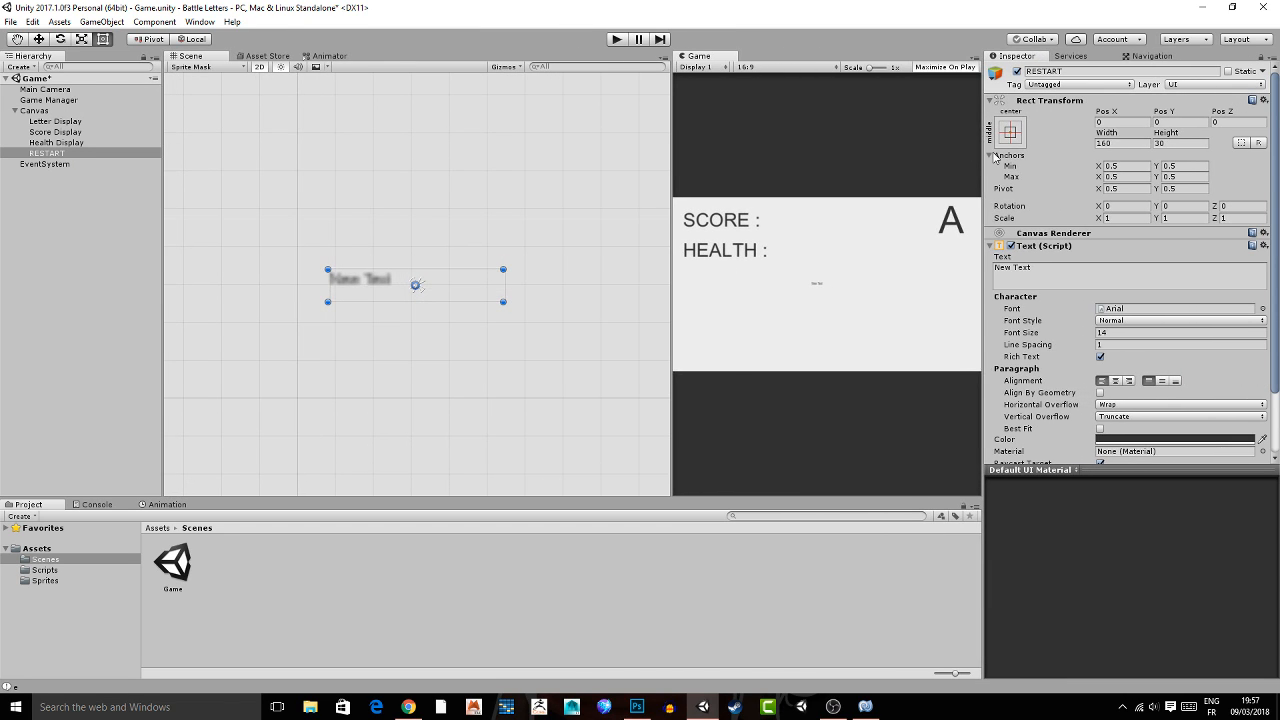
left_click(1010, 133)
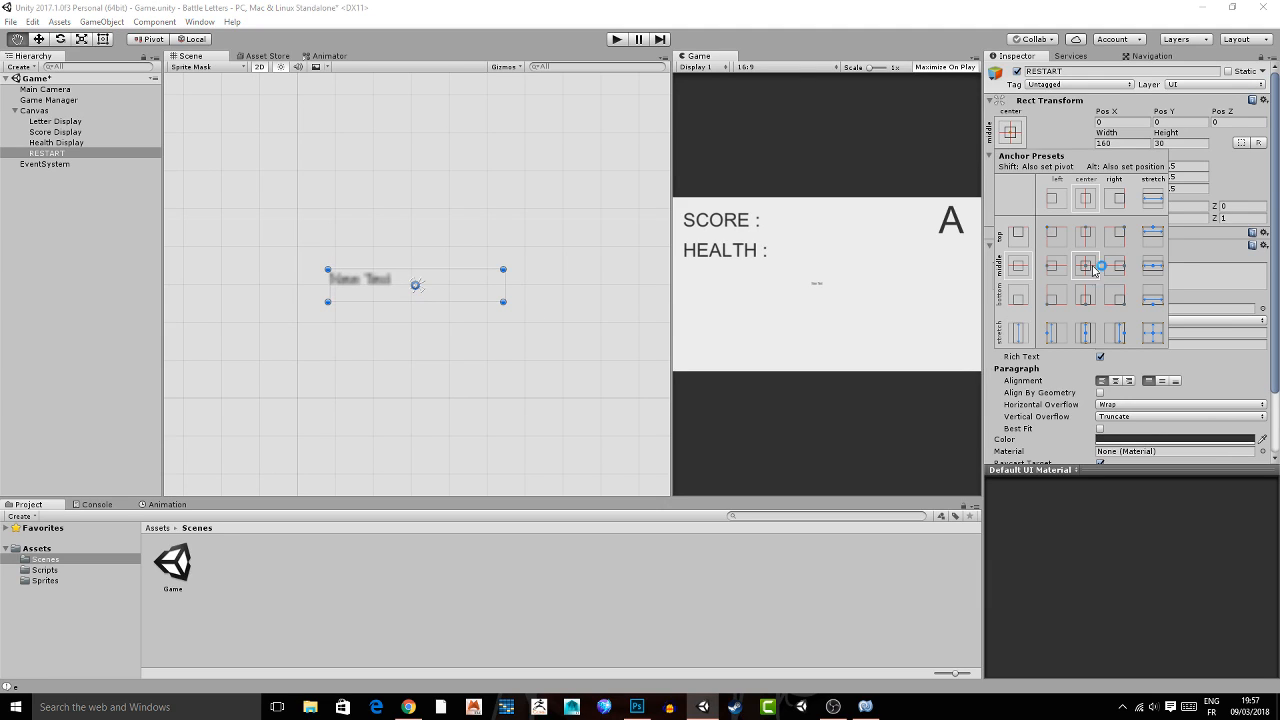
left_click(838, 249)
key("shift+space")
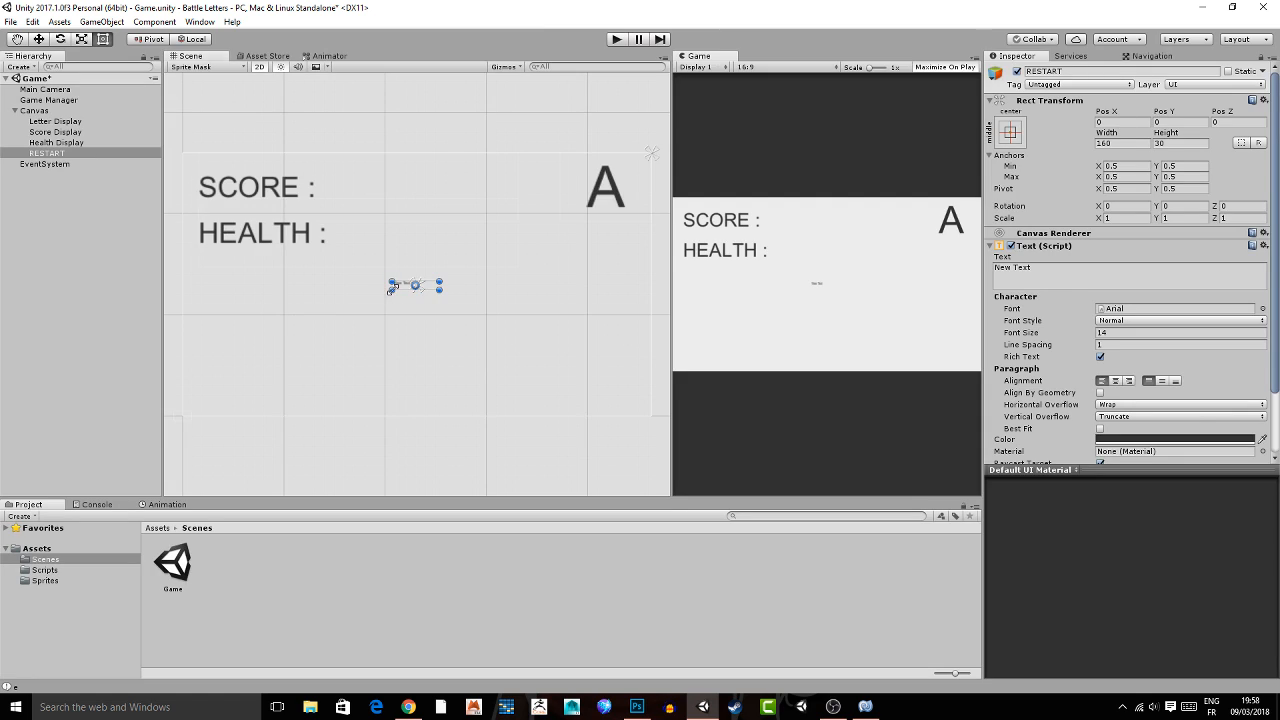
left_click_drag(391, 290, 223, 373)
middle_click_drag(276, 365, 312, 348)
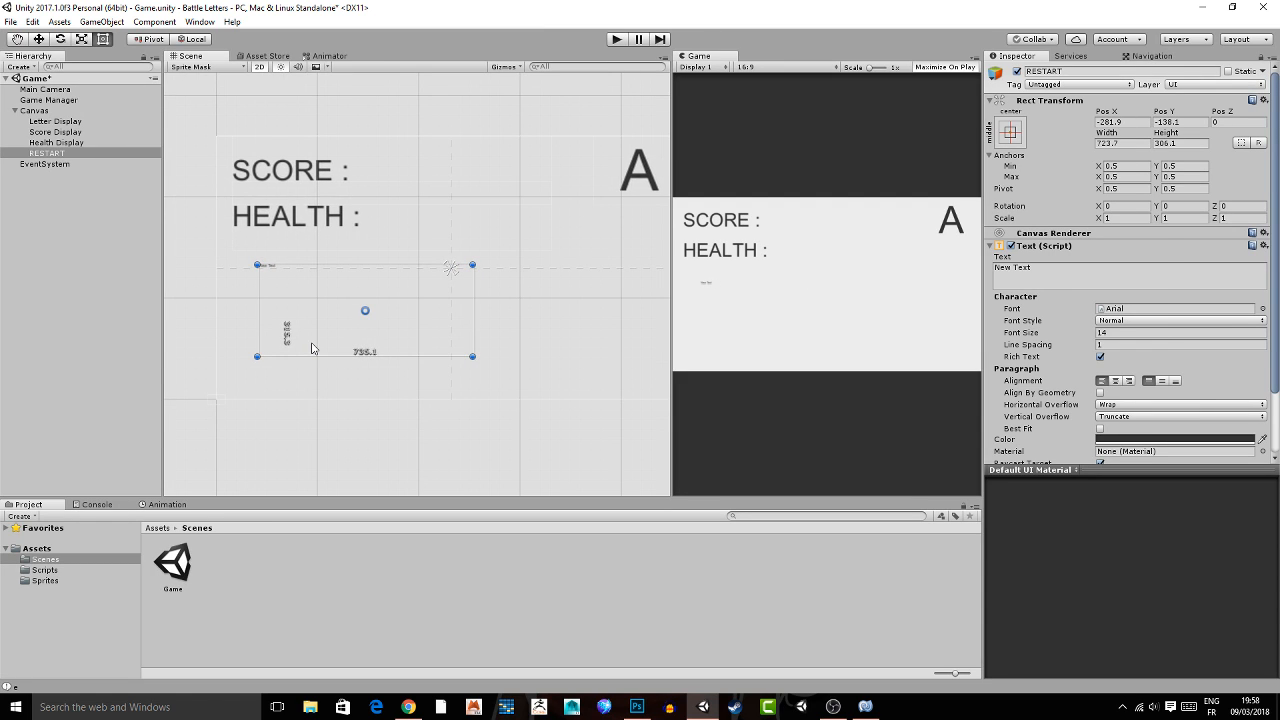
Center the RESTART text on the canvas with the middle-center anchor preset, including its position.
left_click(1010, 133)
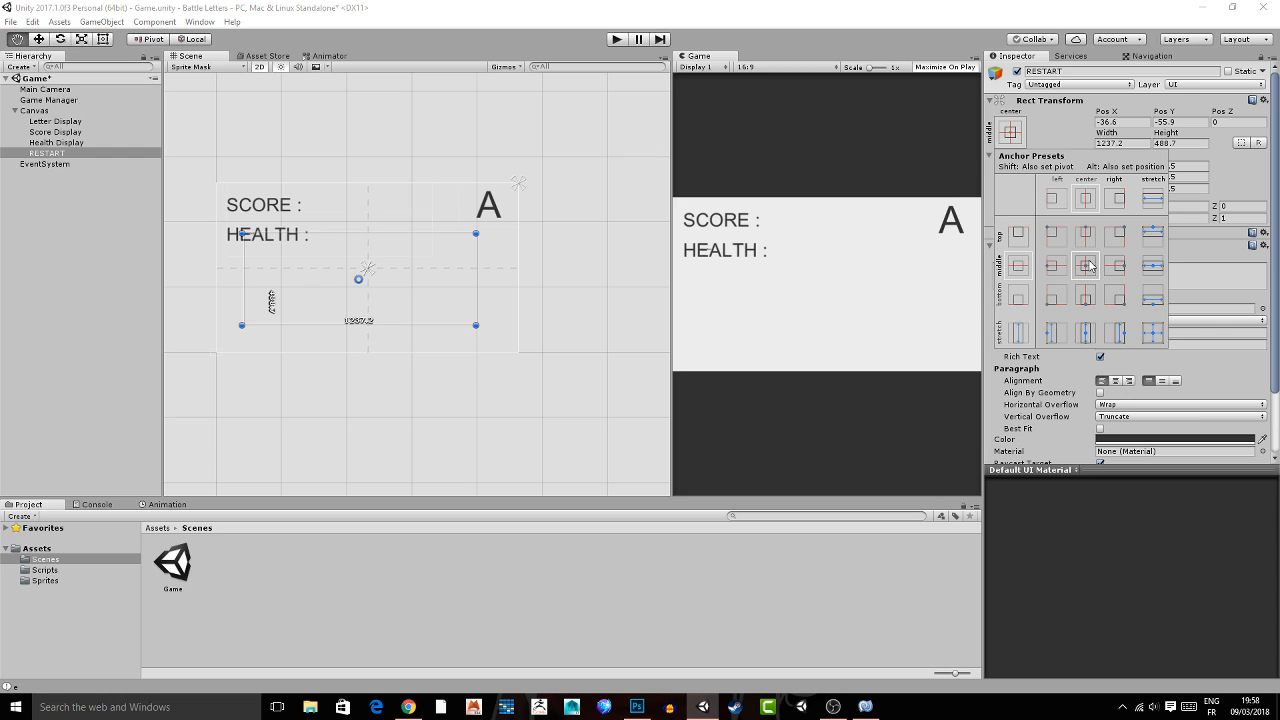
left_click(1089, 263, "alt")
left_click(841, 235)
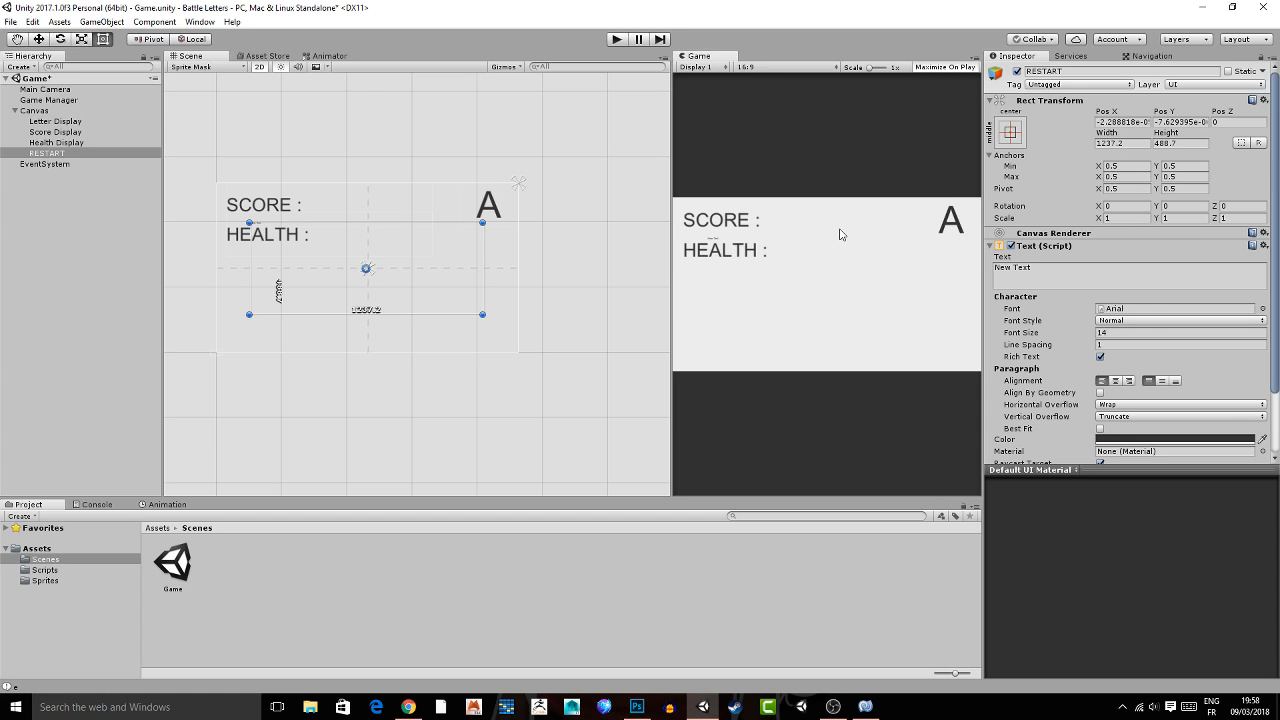
Make the RESTART text object read RESTART and set its font size to 100.
left_click(1069, 277)
type("RESTART")
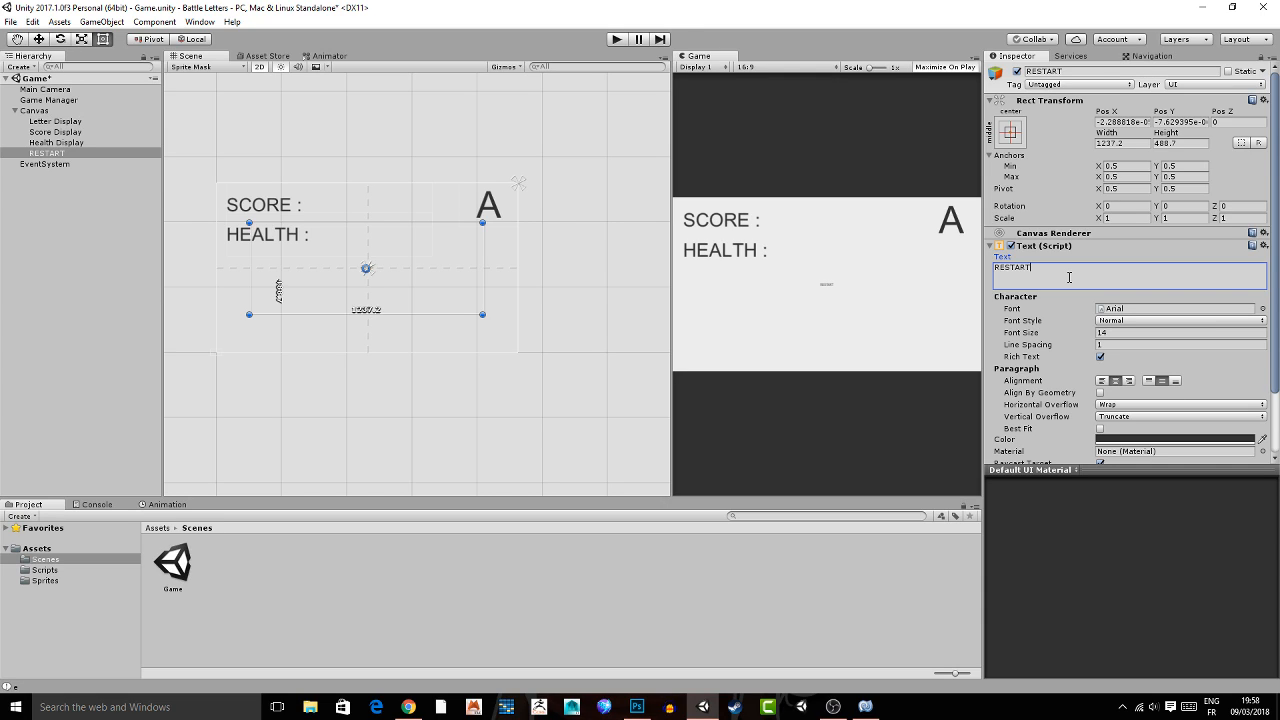
left_click(1116, 332)
type("1")
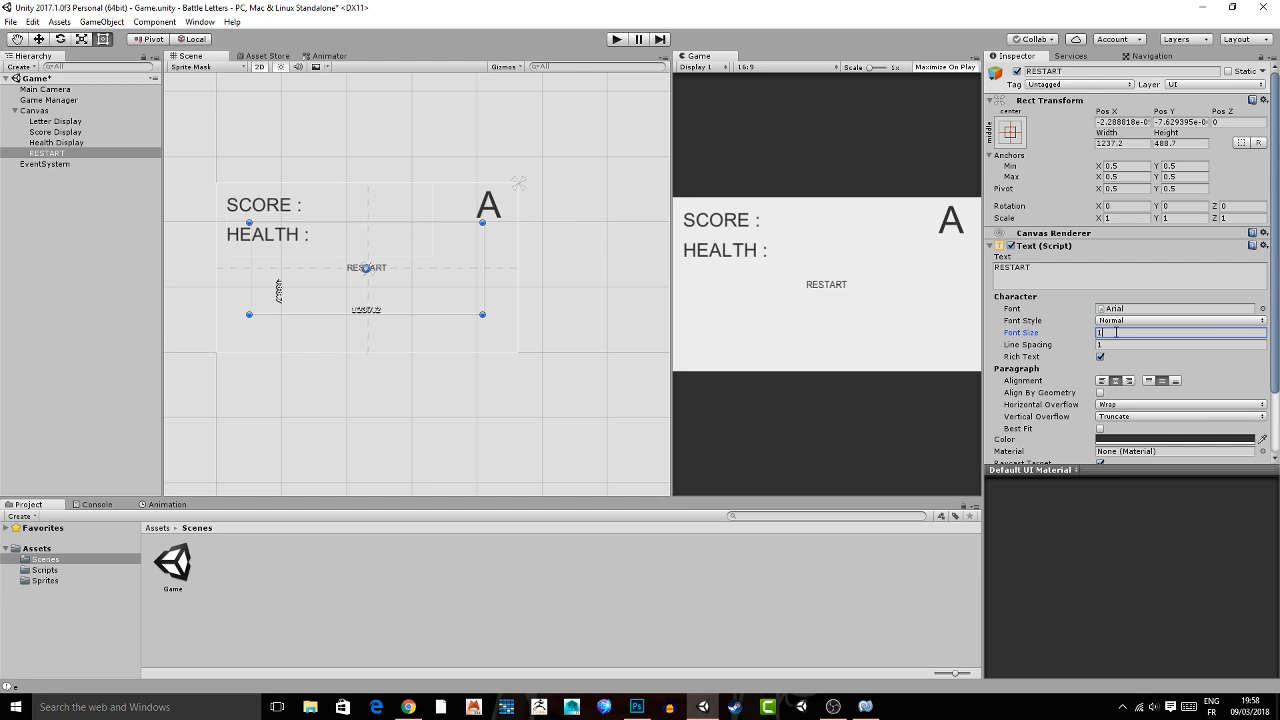
type("50")
double_click(1116, 332)
type("100")
left_click(885, 246)
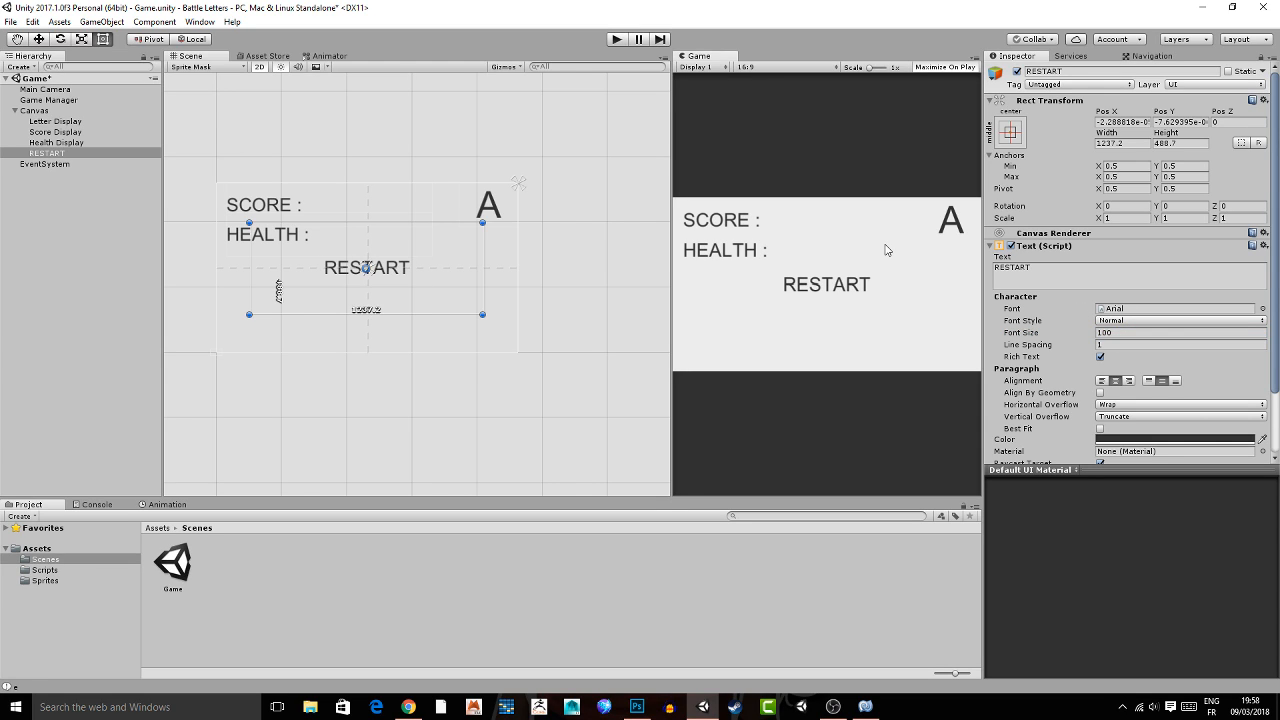
scroll(1093, 420, "down", 2)
left_click(1093, 445)
type("bu")
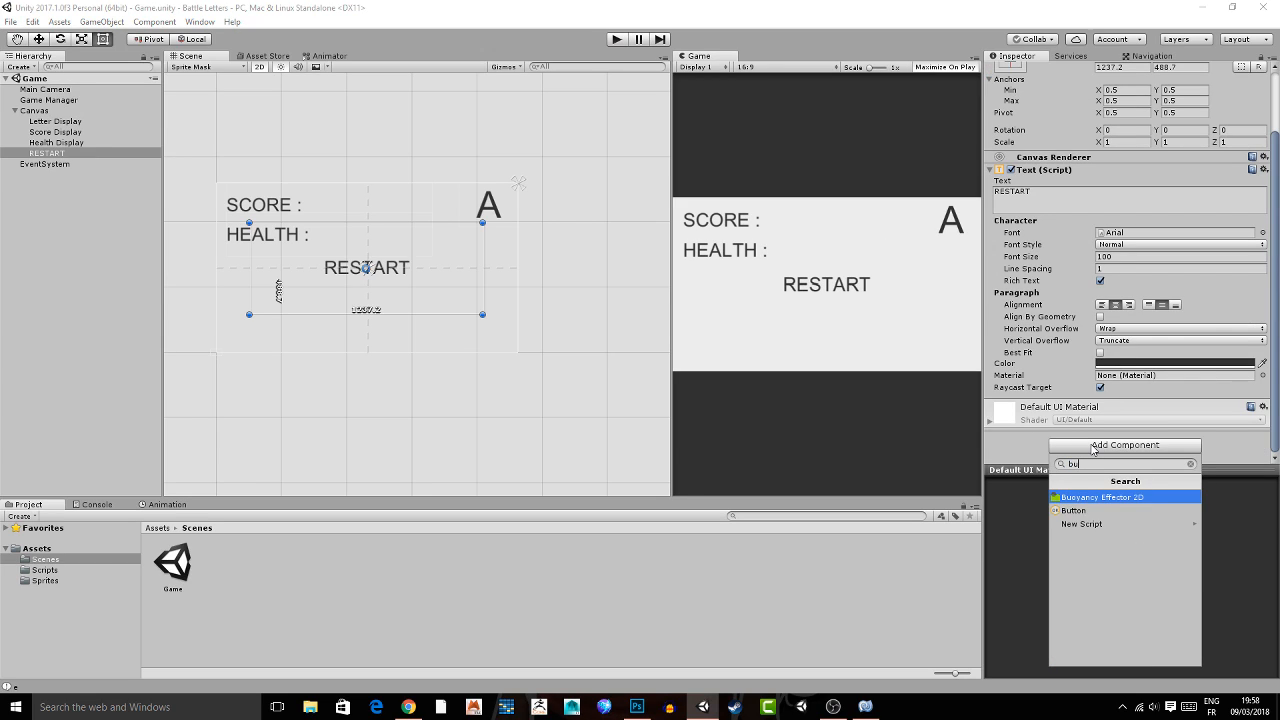
left_click(1091, 445)
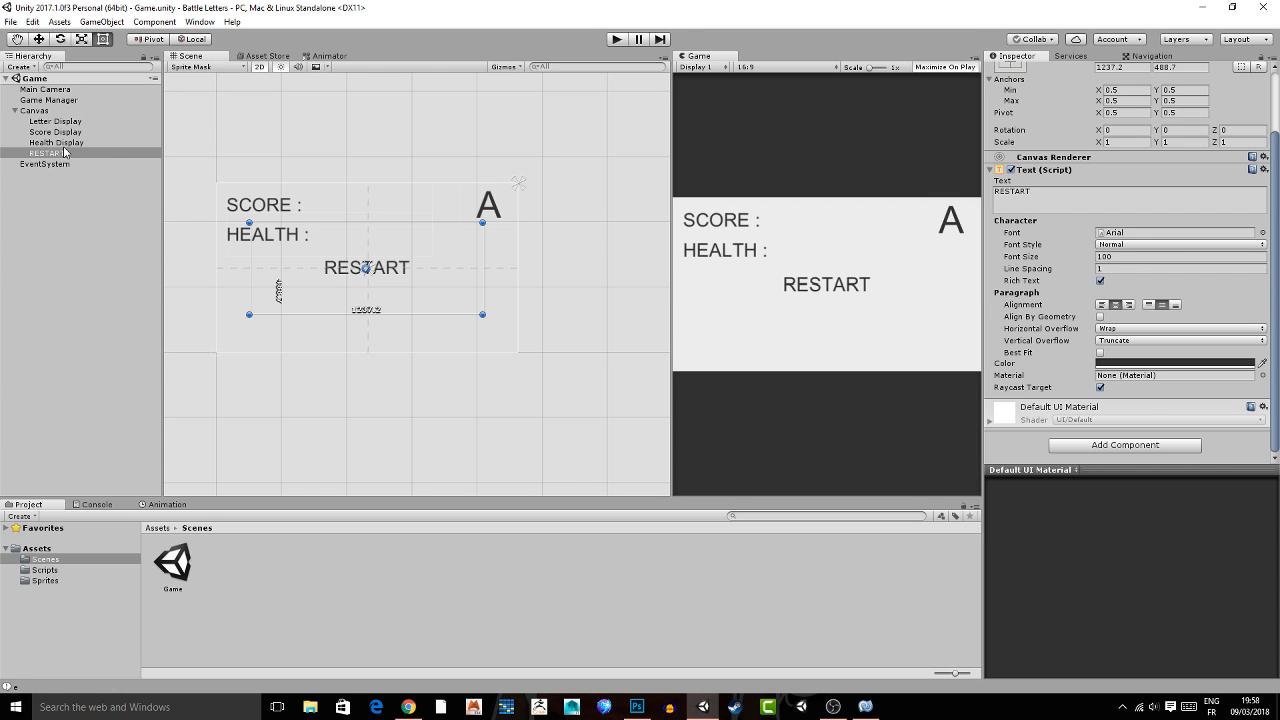
Run the game briefly to check the RESTART text on screen, and stop it.
left_click(617, 39)
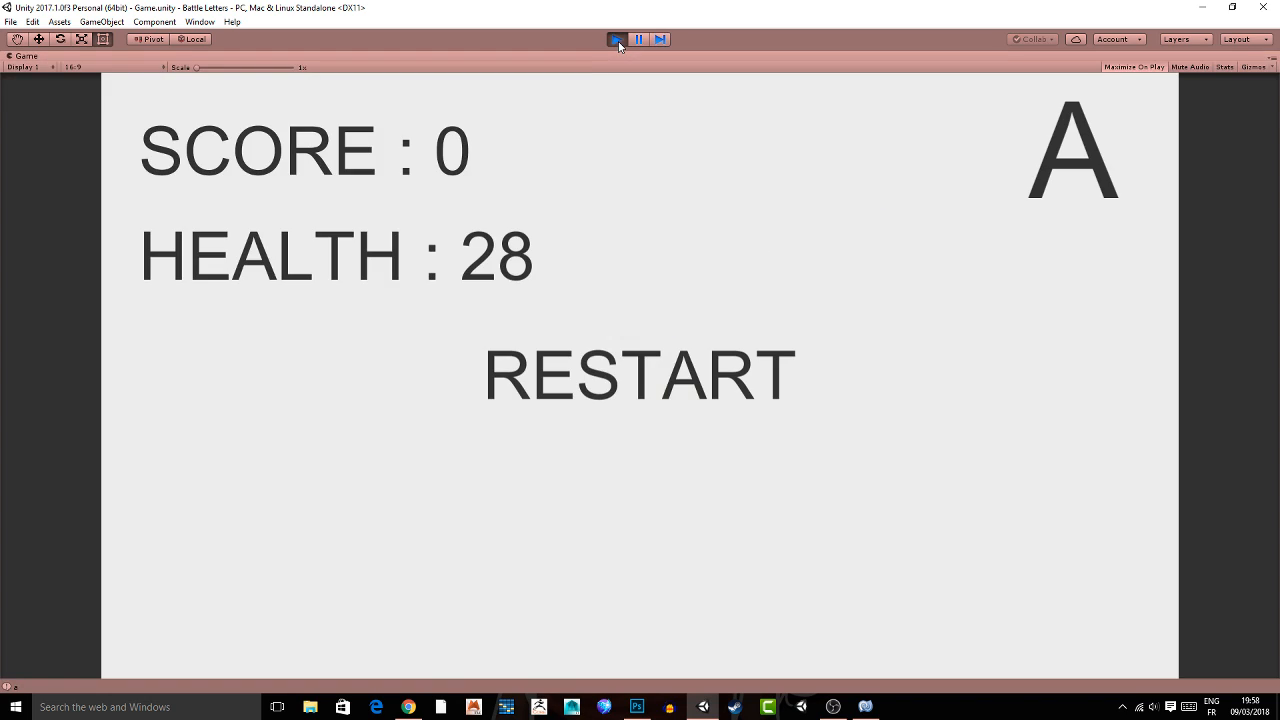
left_click(617, 44)
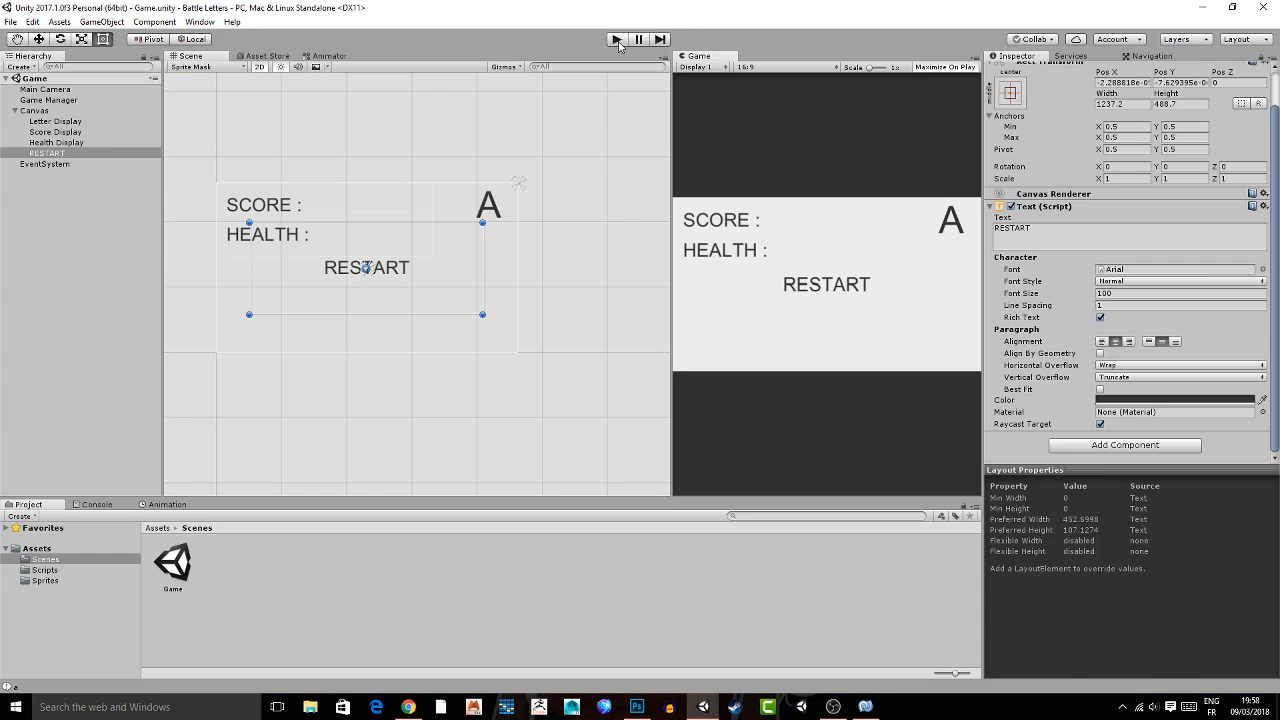
Switch to MonoDevelop and declare a public GameObject restartButton below healthDisplay in the Timer script.
left_click(865, 704)
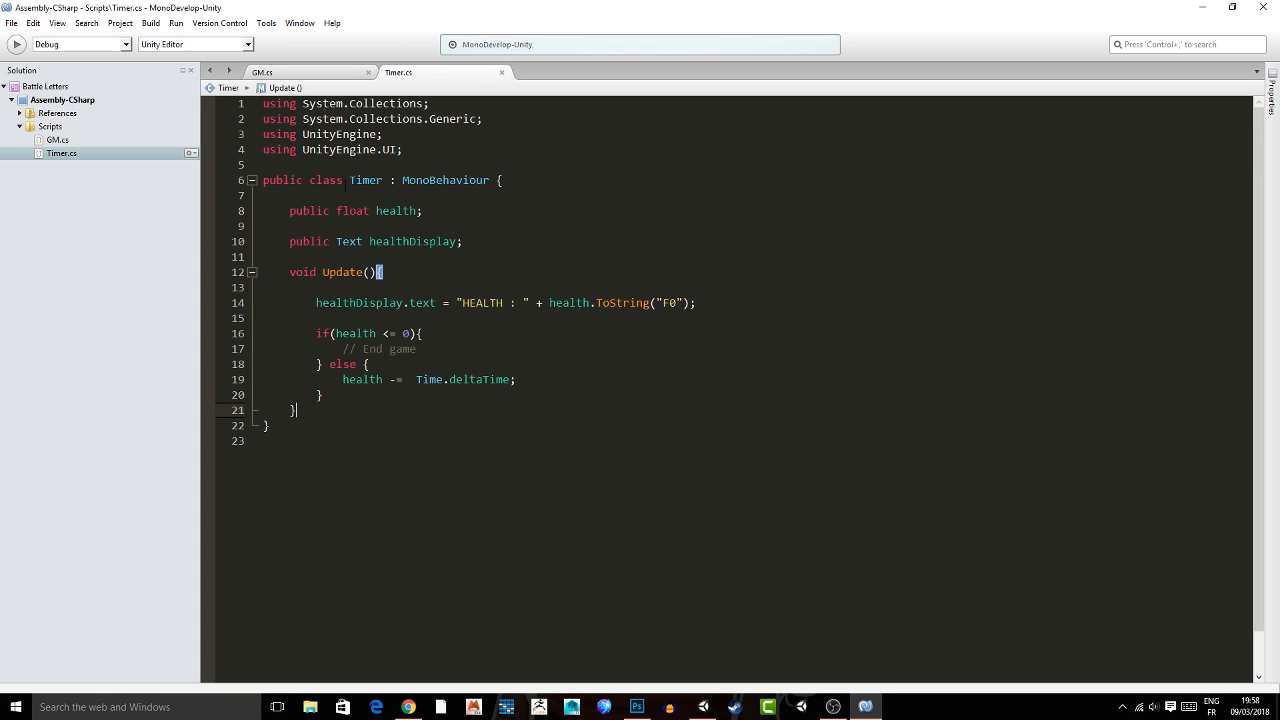
left_click(507, 238)
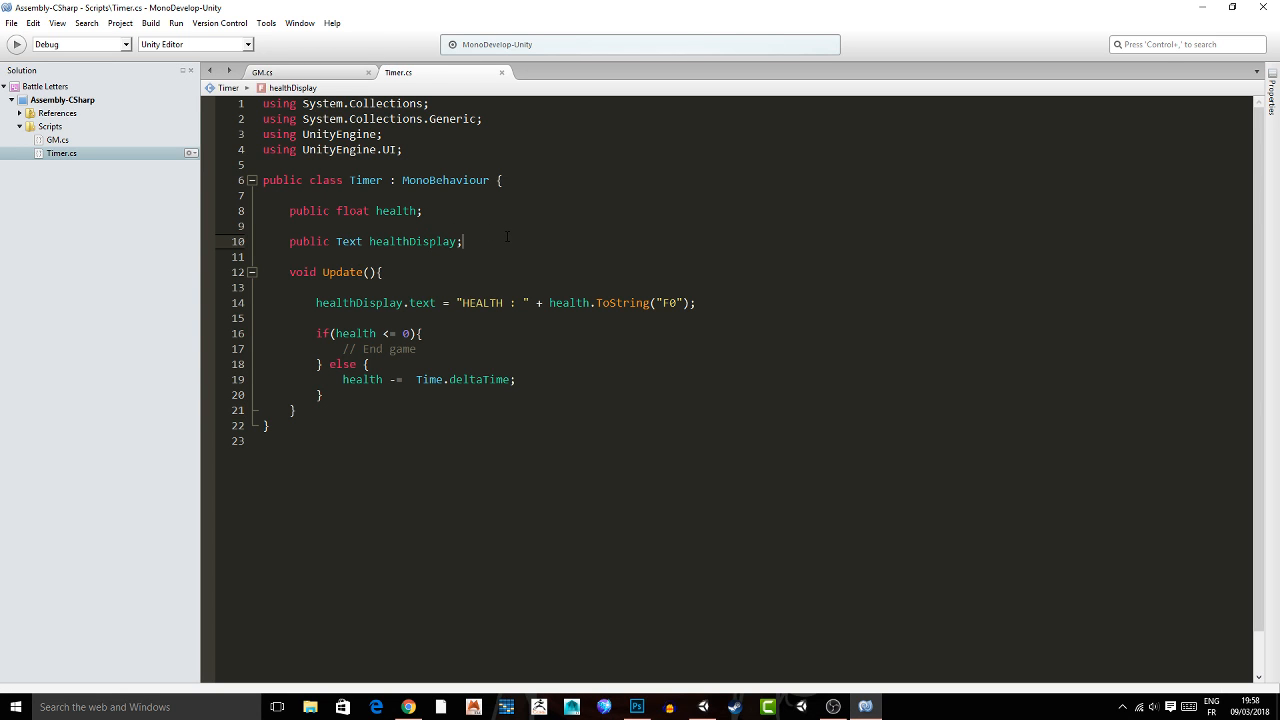
key("Return")
type("public GameObject restar")
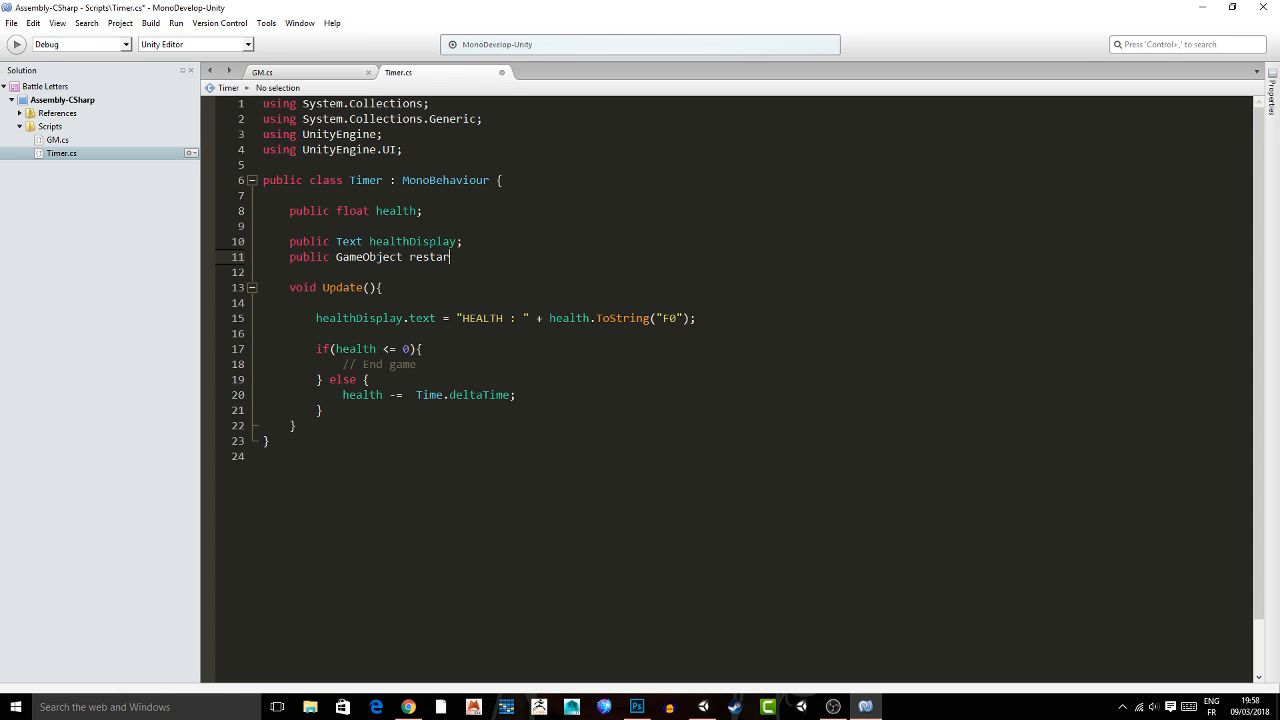
type("tButton;")
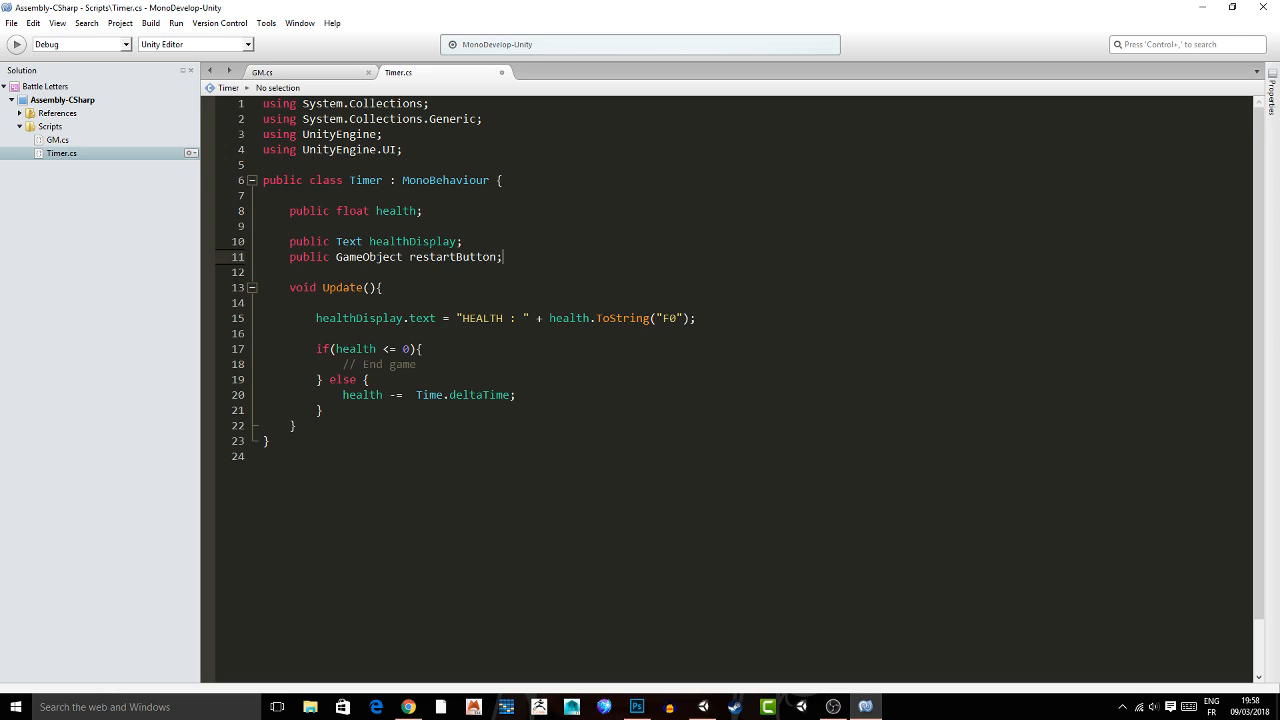
Add a Start method above Update in the Timer script that calls restartButton.SetActive(false), and save.
key("Return")
key("Return")
type("v")
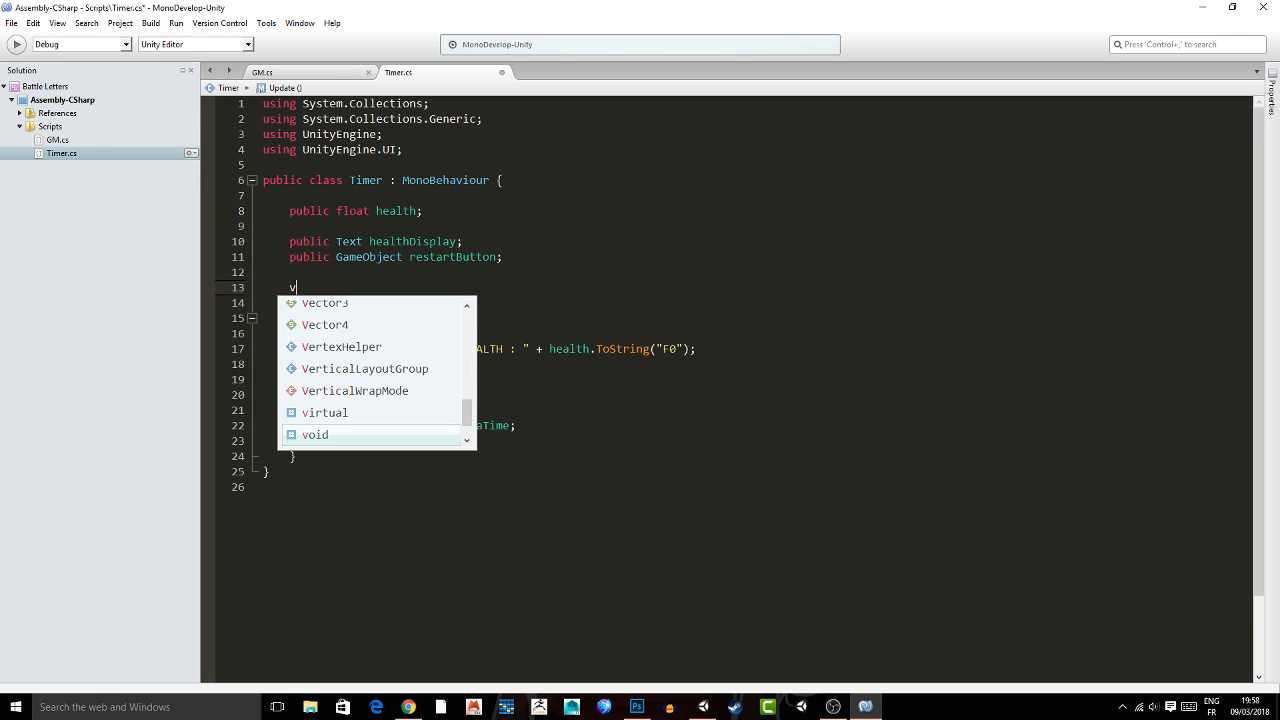
type("oid Start(){")
key("Return")
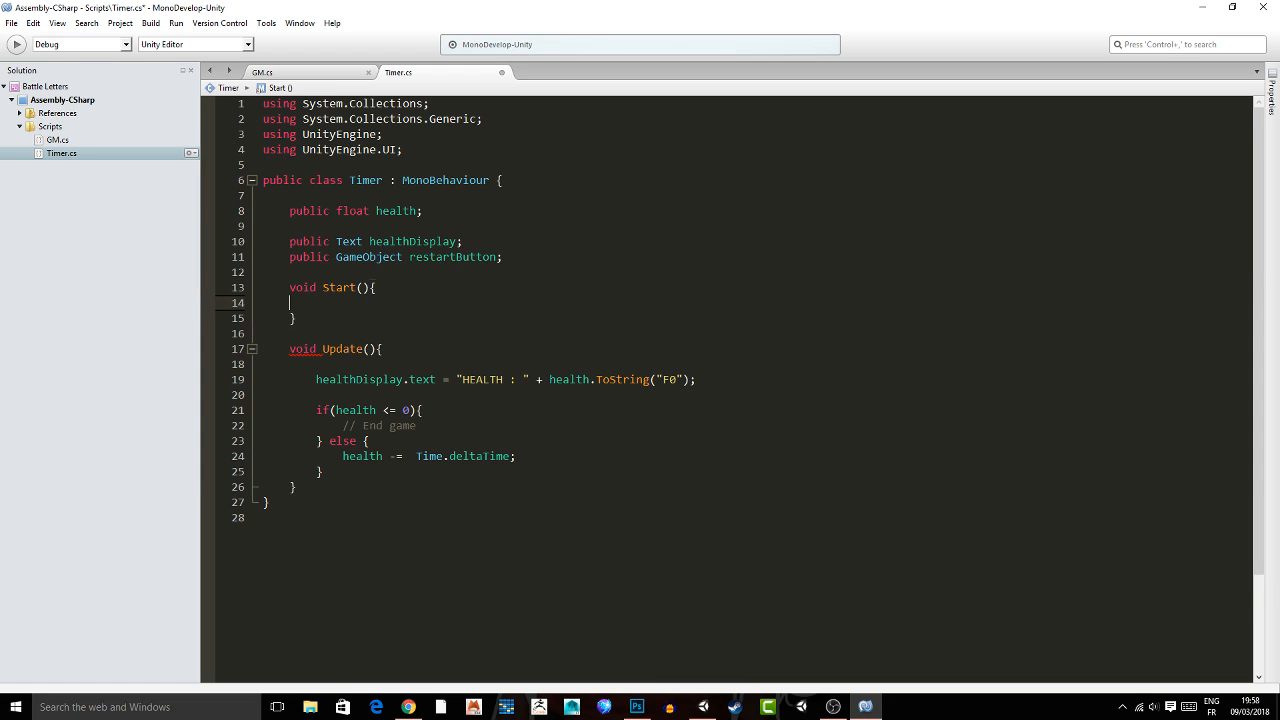
key("Return")
type("restartButton.SetActive();")
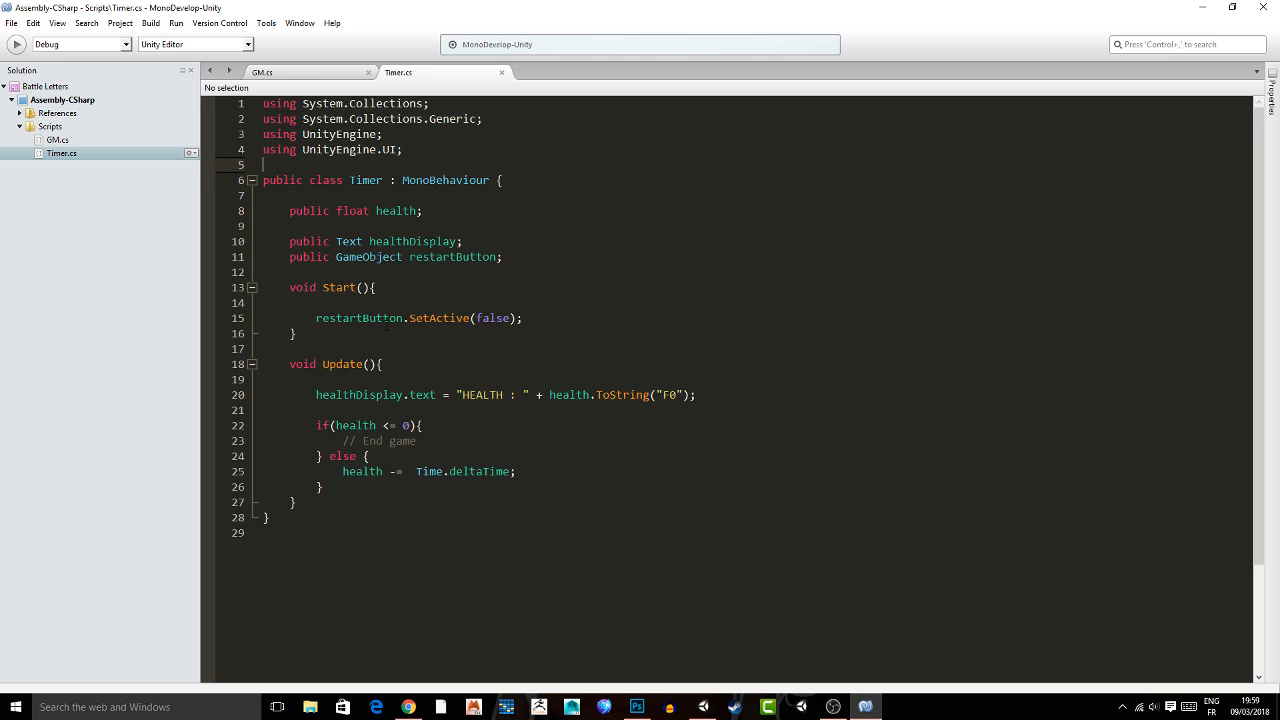
left_click(527, 303)
Replace the End game comment in the health <= 0 branch with restartButton.SetActive(true); and save the script.
left_click(418, 441)
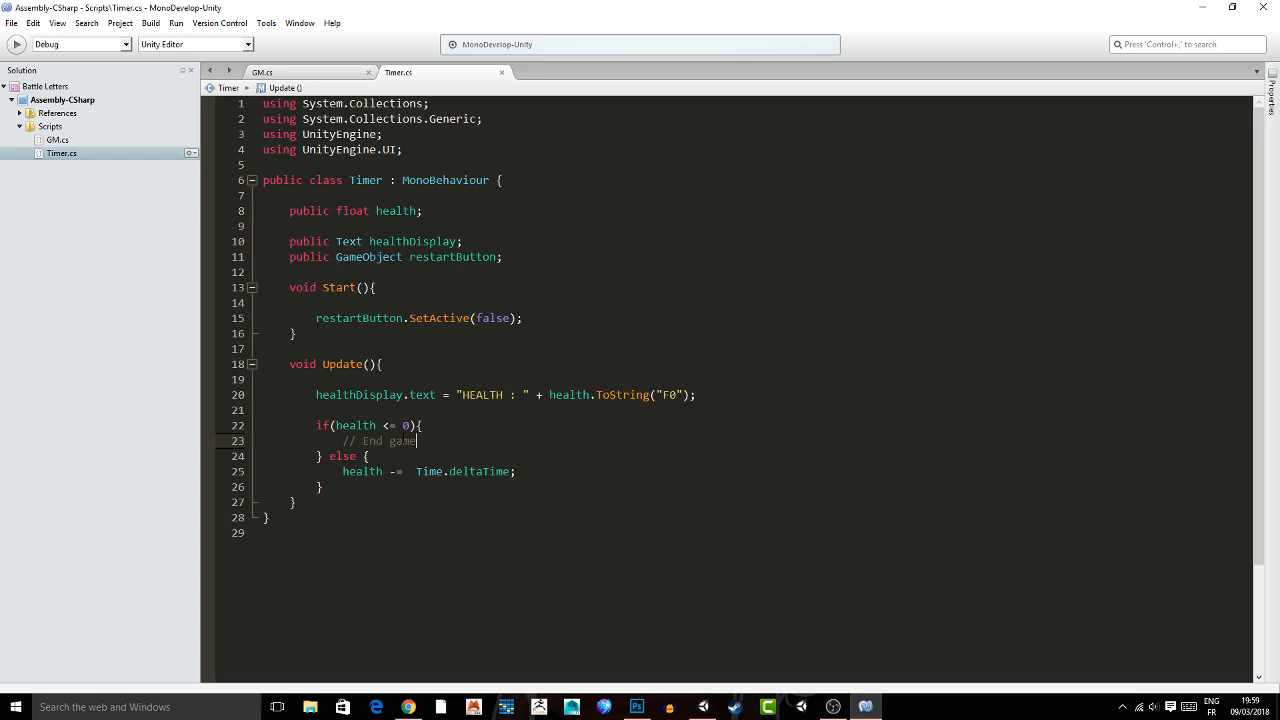
key("shift+Home")
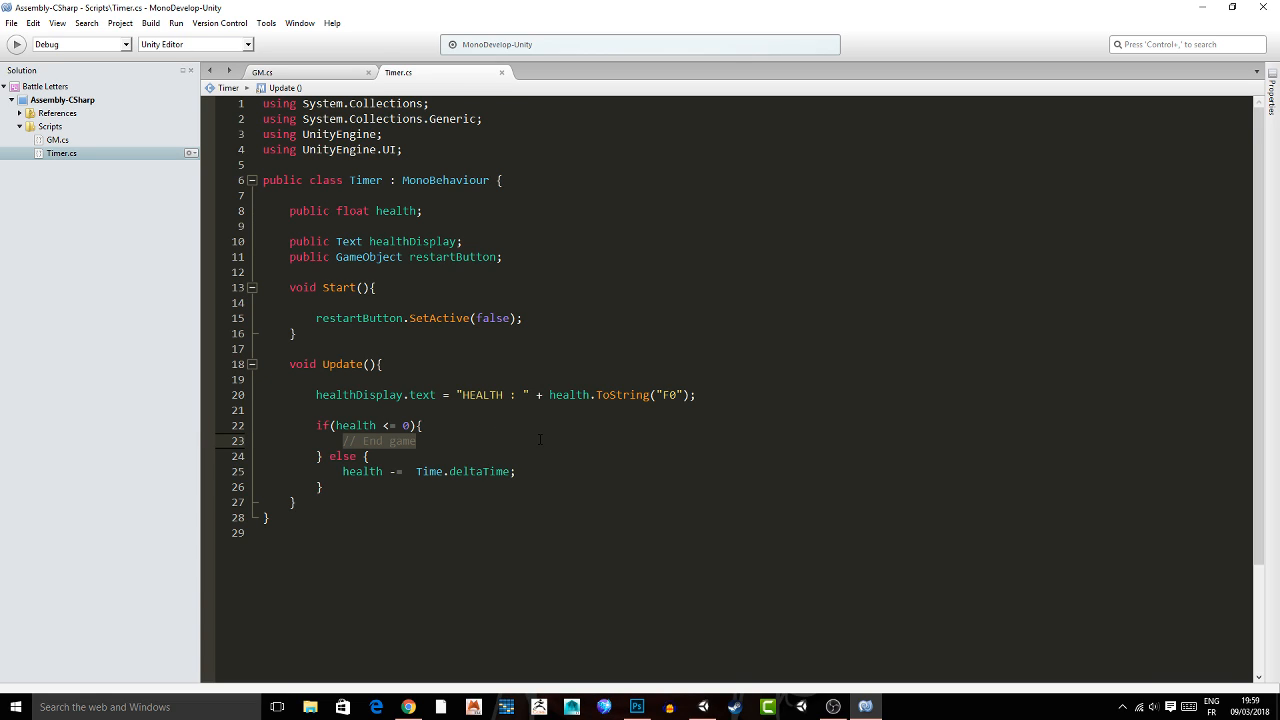
type("re")
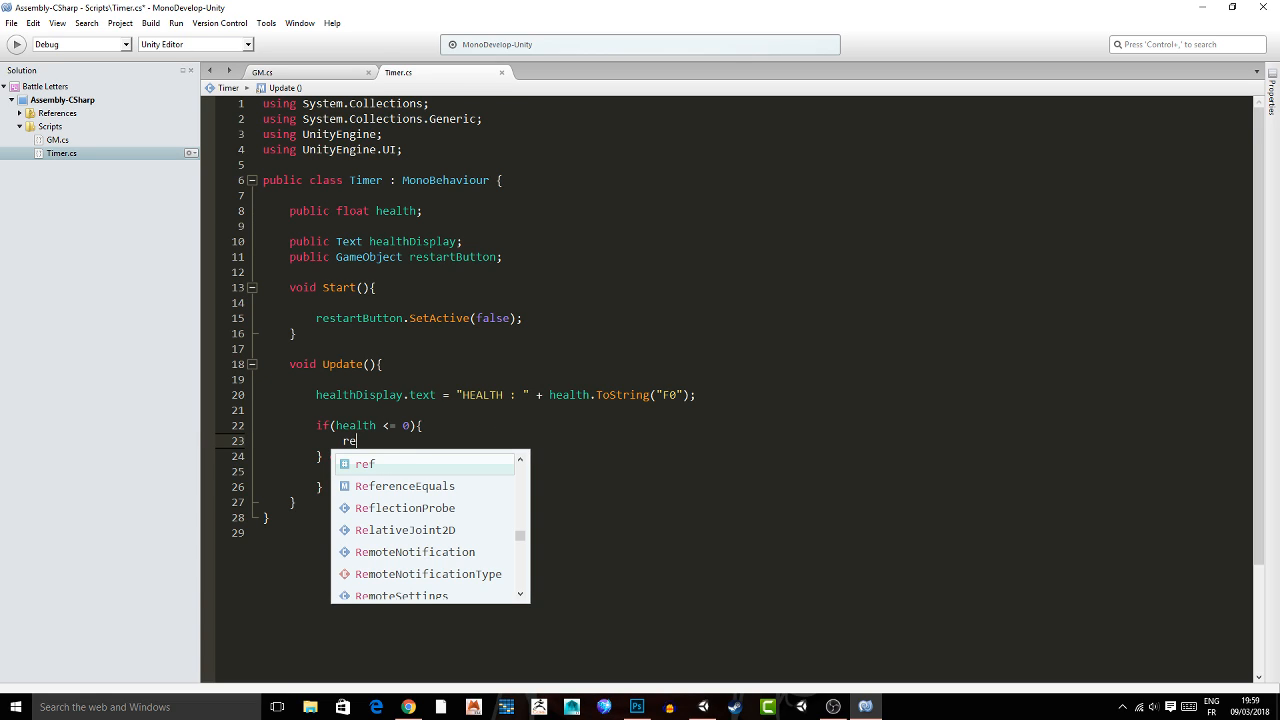
type("startButton.SetA")
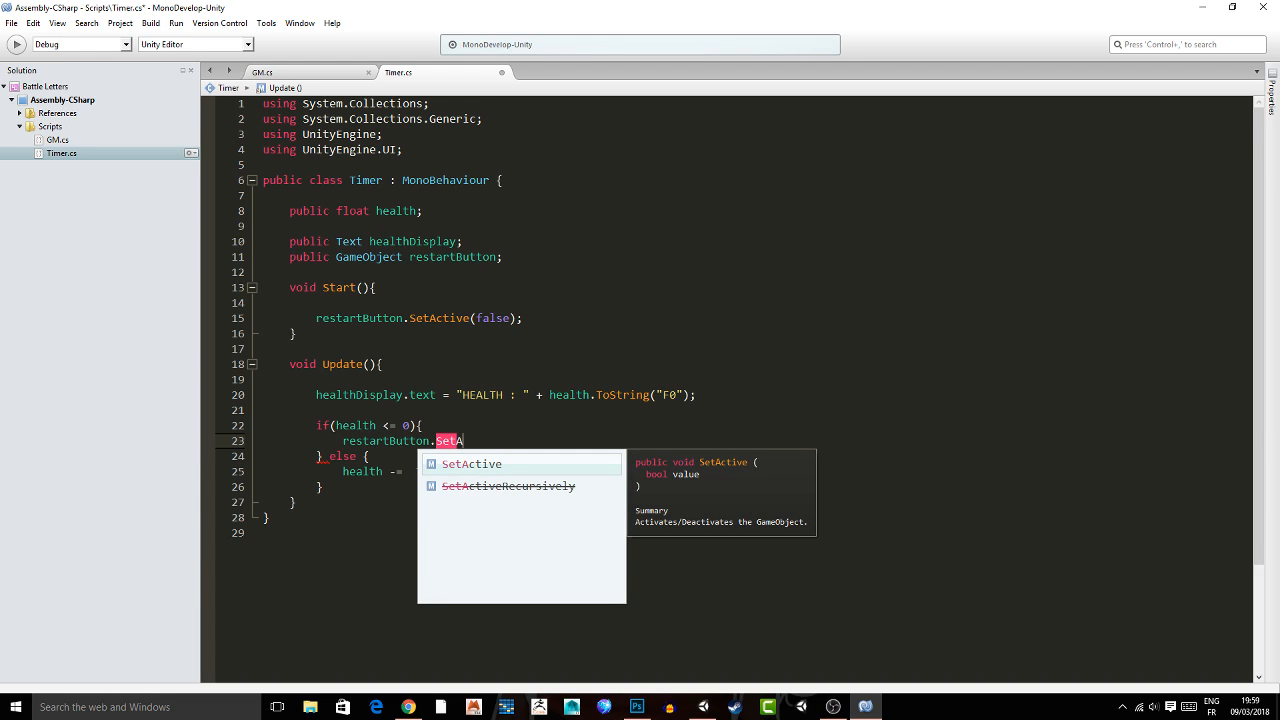
type("ctive(true);")
key("ctrl+s")
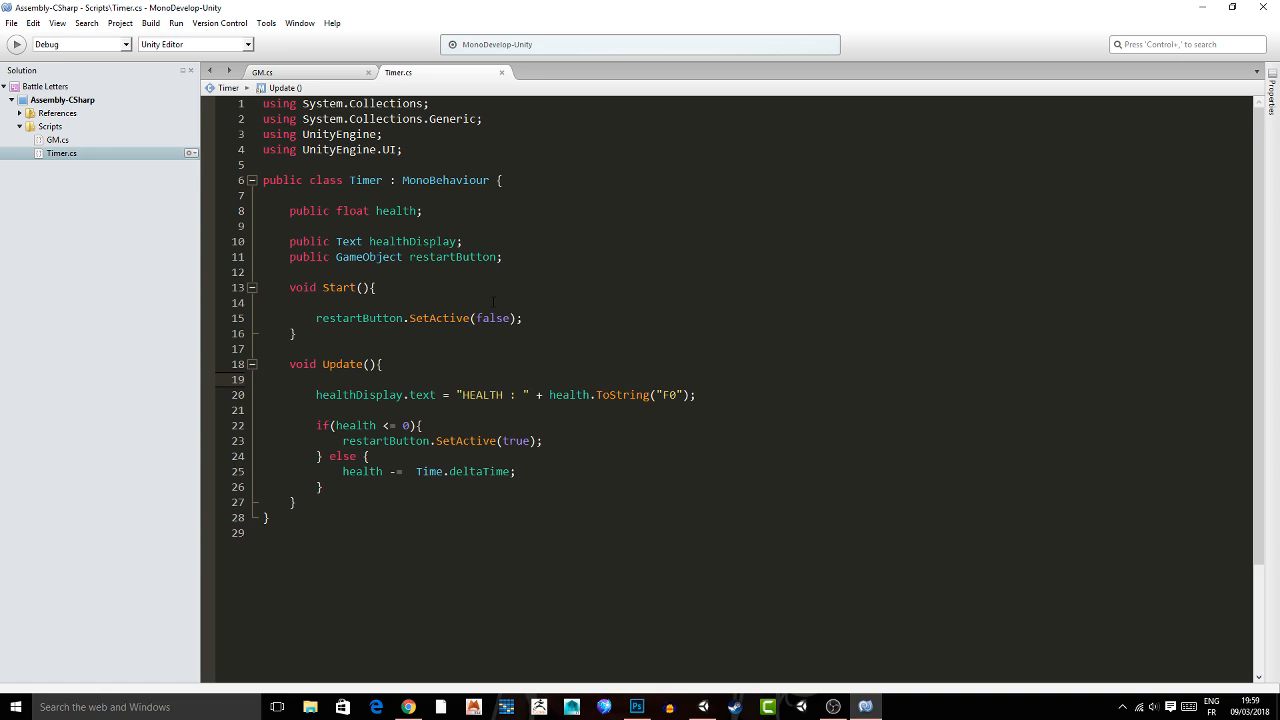
Switch to Unity and select the Game Manager to access the Timer script's Restart Button reference.
left_click(705, 708)
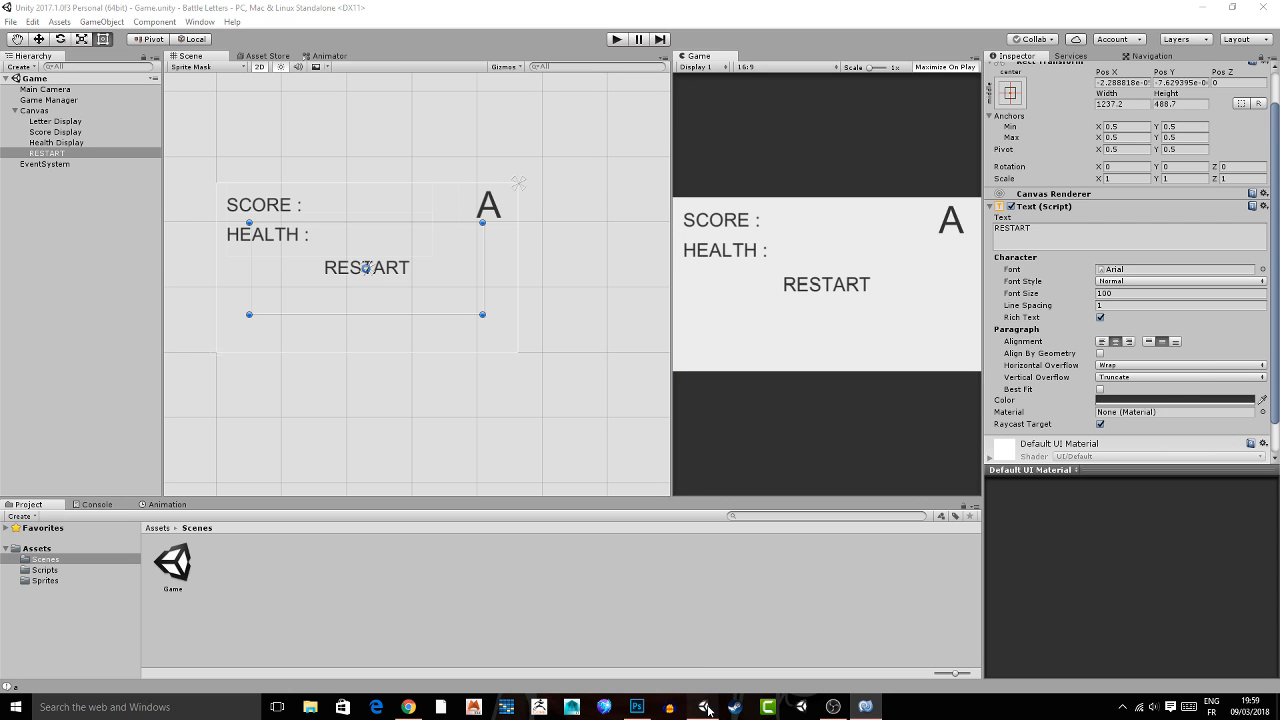
left_click(49, 100)
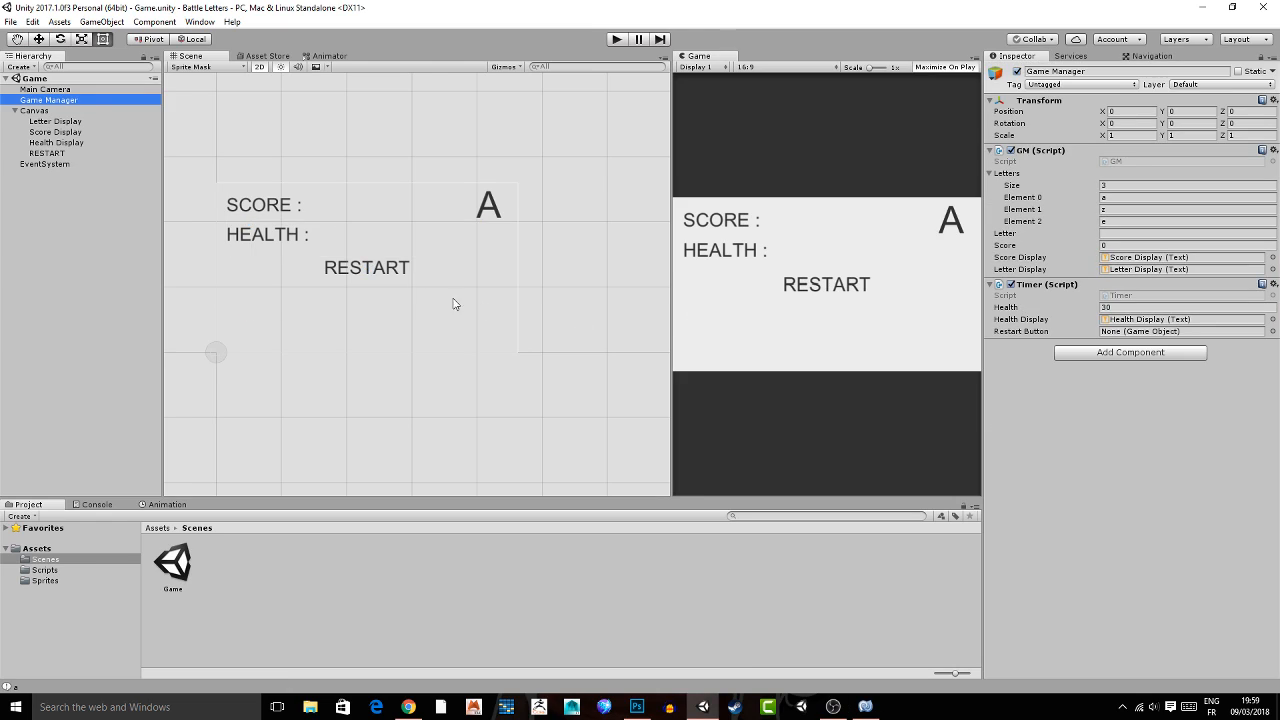
middle_click_drag(531, 269, 574, 254)
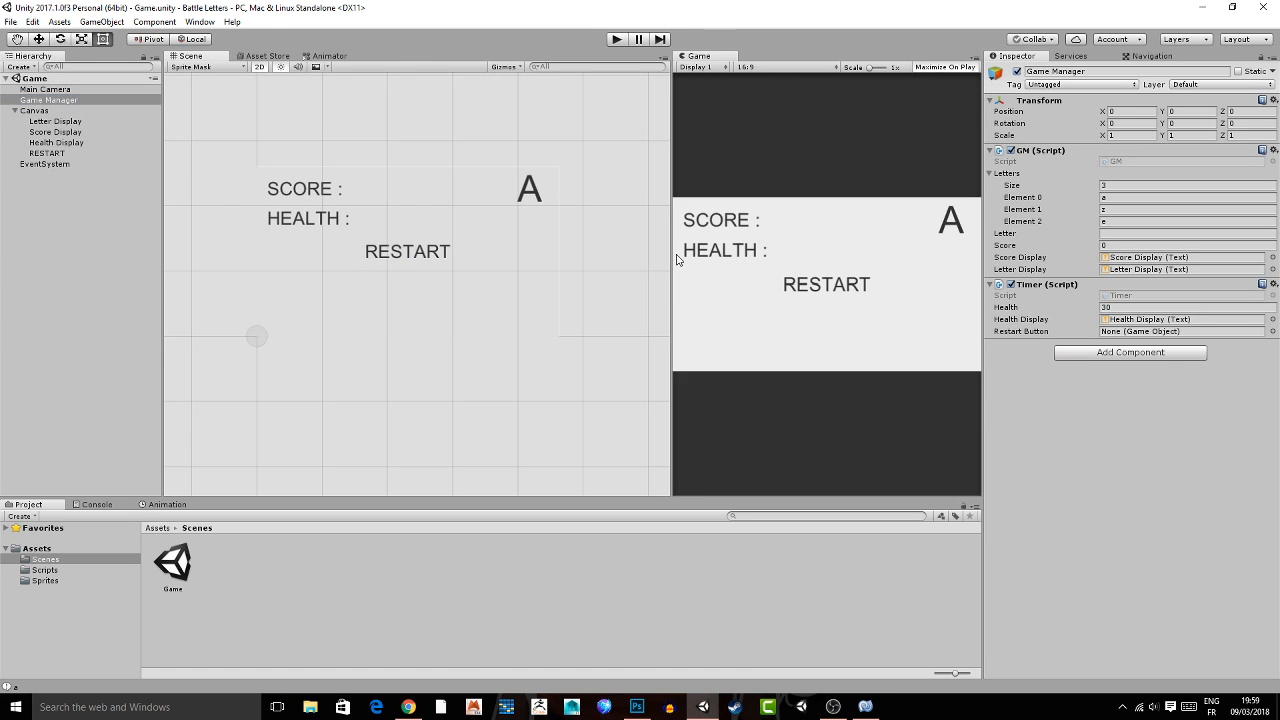
scroll(543, 286, "down", 2)
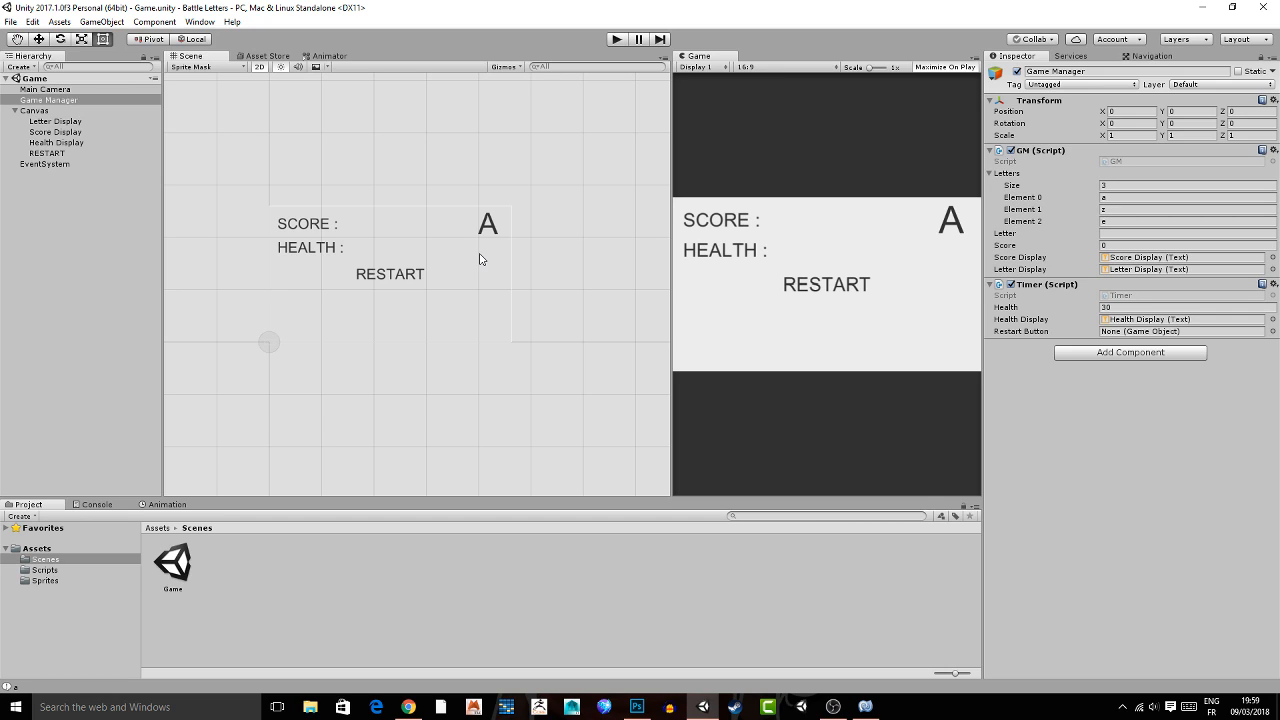
scroll(474, 260, "down", 1)
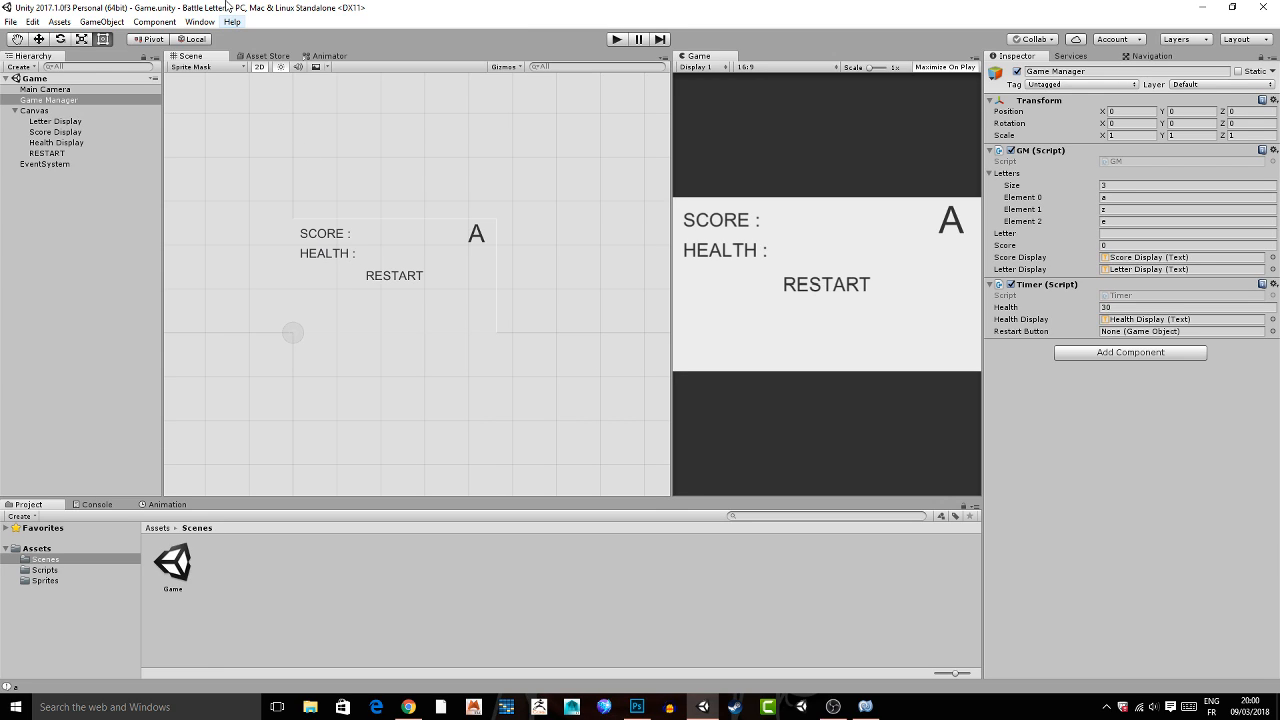
Assign the RESTART object to the Timer script's Restart Button reference on Game Manager and run a brief play test.
scroll(329, 220, "down", 2)
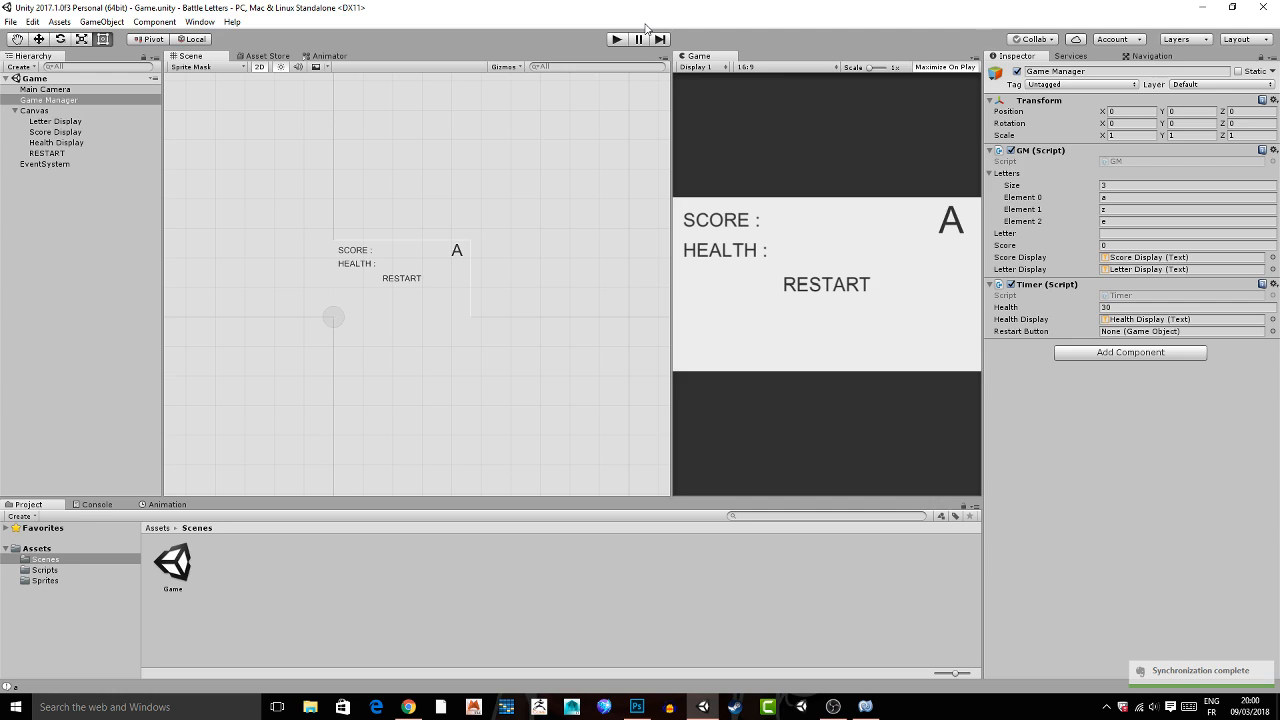
left_click_drag(47, 153, 1075, 330)
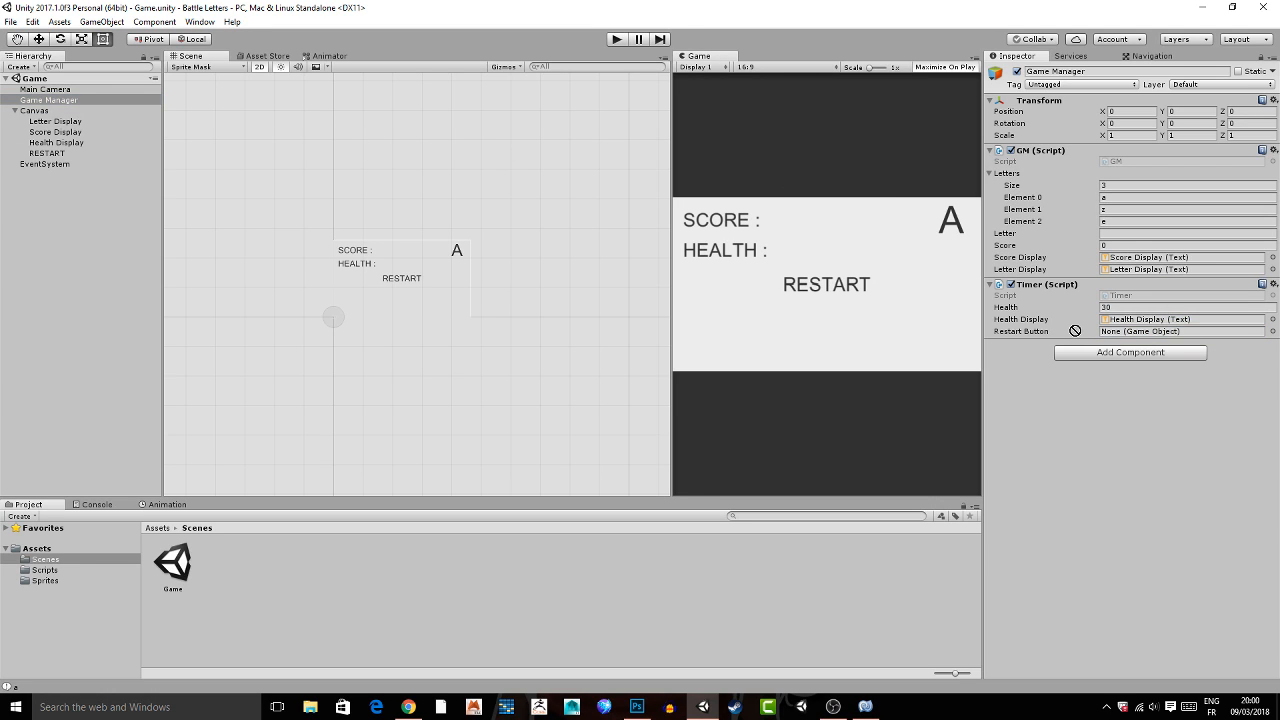
left_click_drag(1075, 330, 1125, 331)
key("ctrl+p")
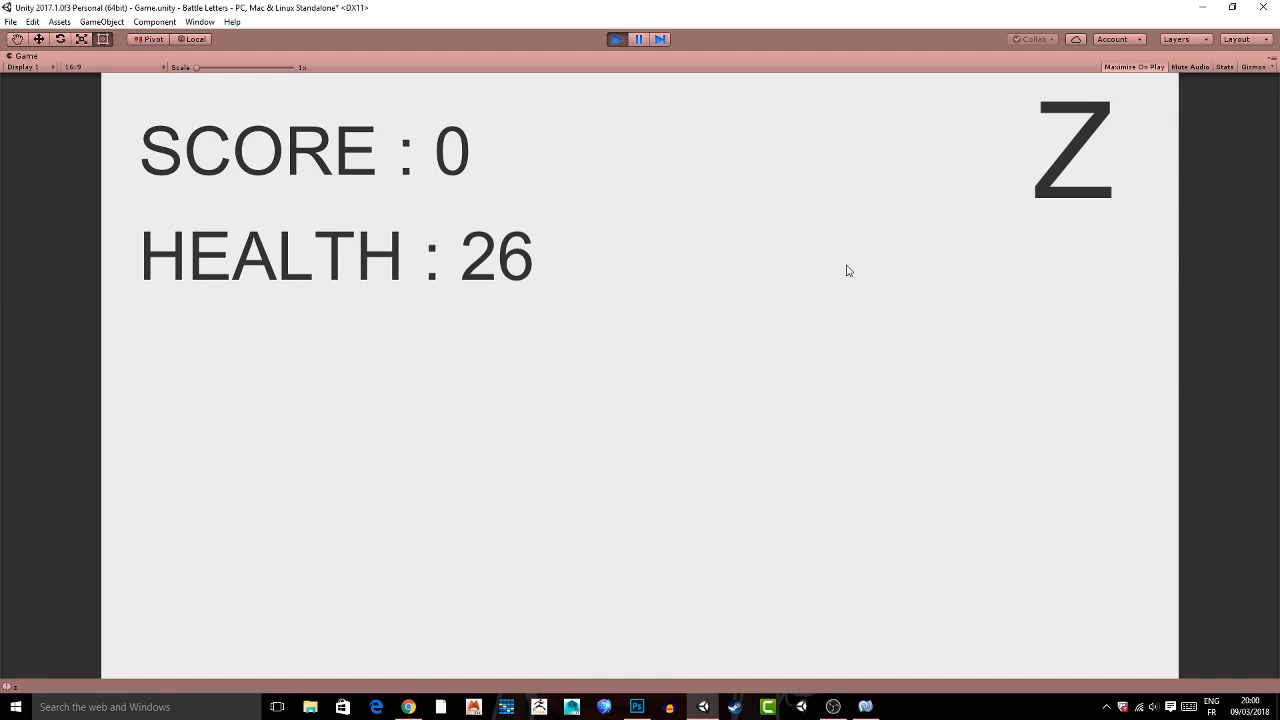
key("ctrl+p")
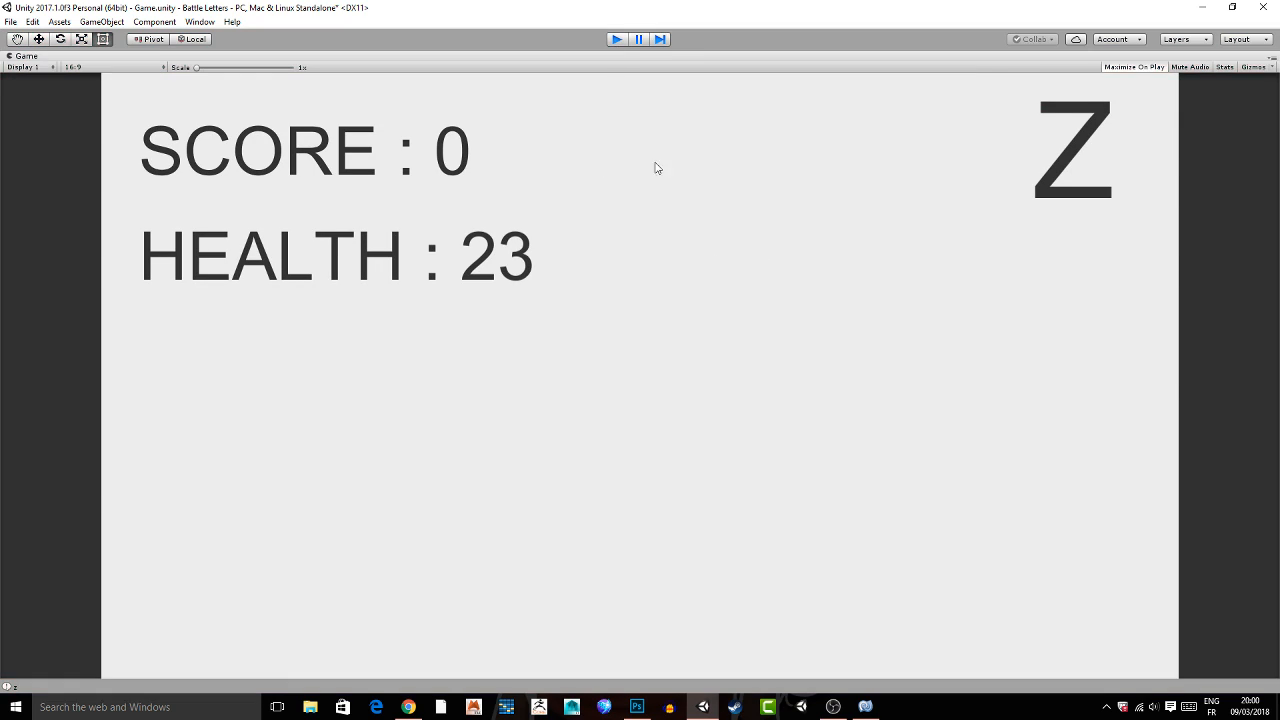
Switch to MonoDevelop and declare private Timer timer; below letterDisplay in the GM script.
left_click(866, 707)
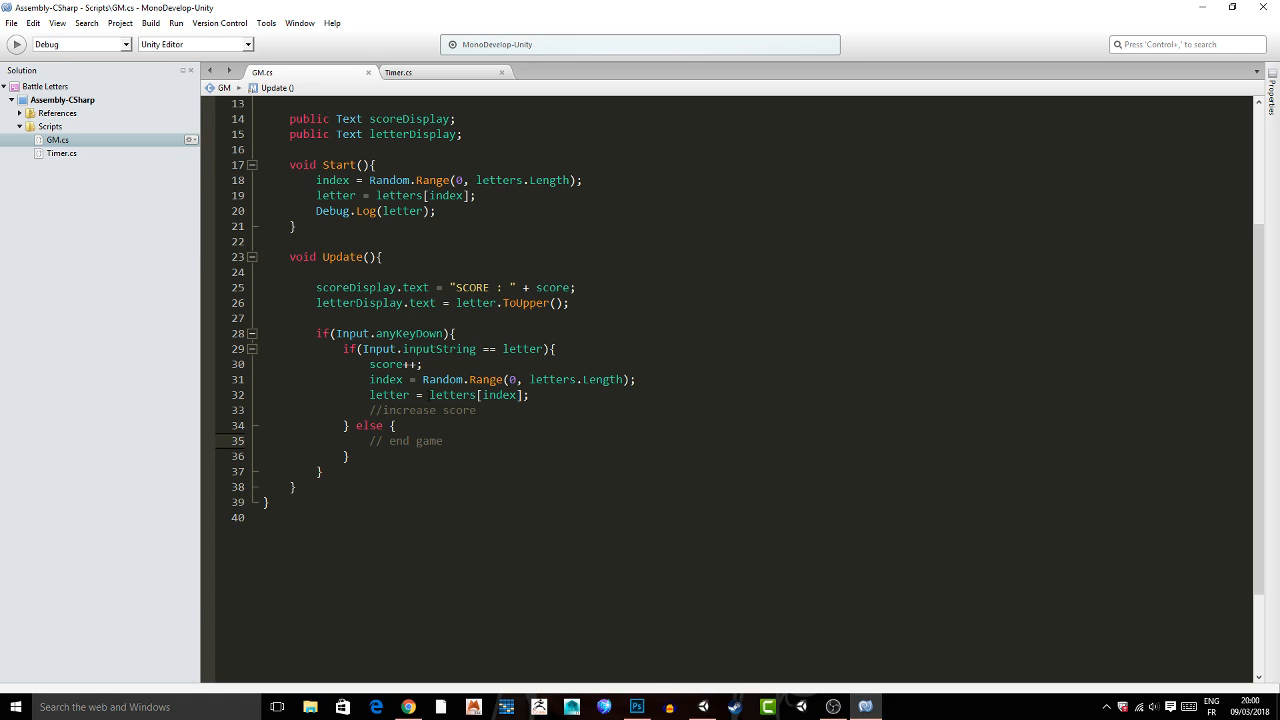
left_click(432, 74)
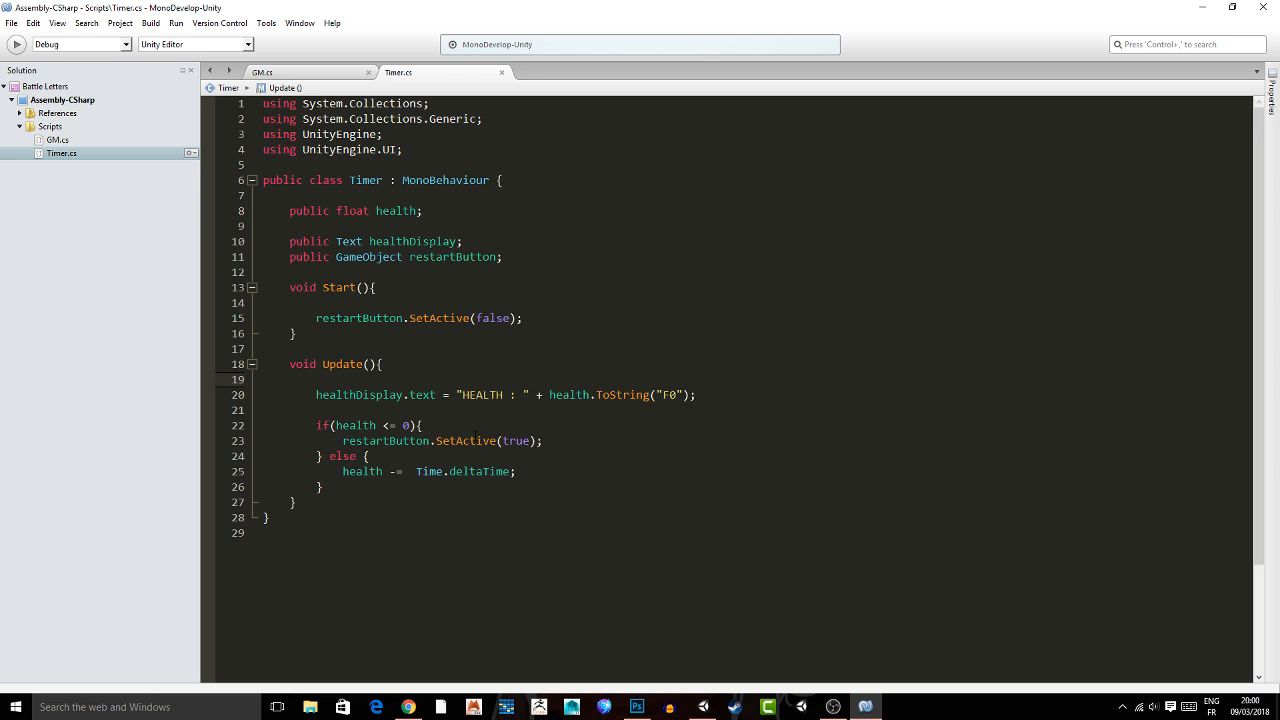
left_click(348, 74)
scroll(394, 99, "up", 3)
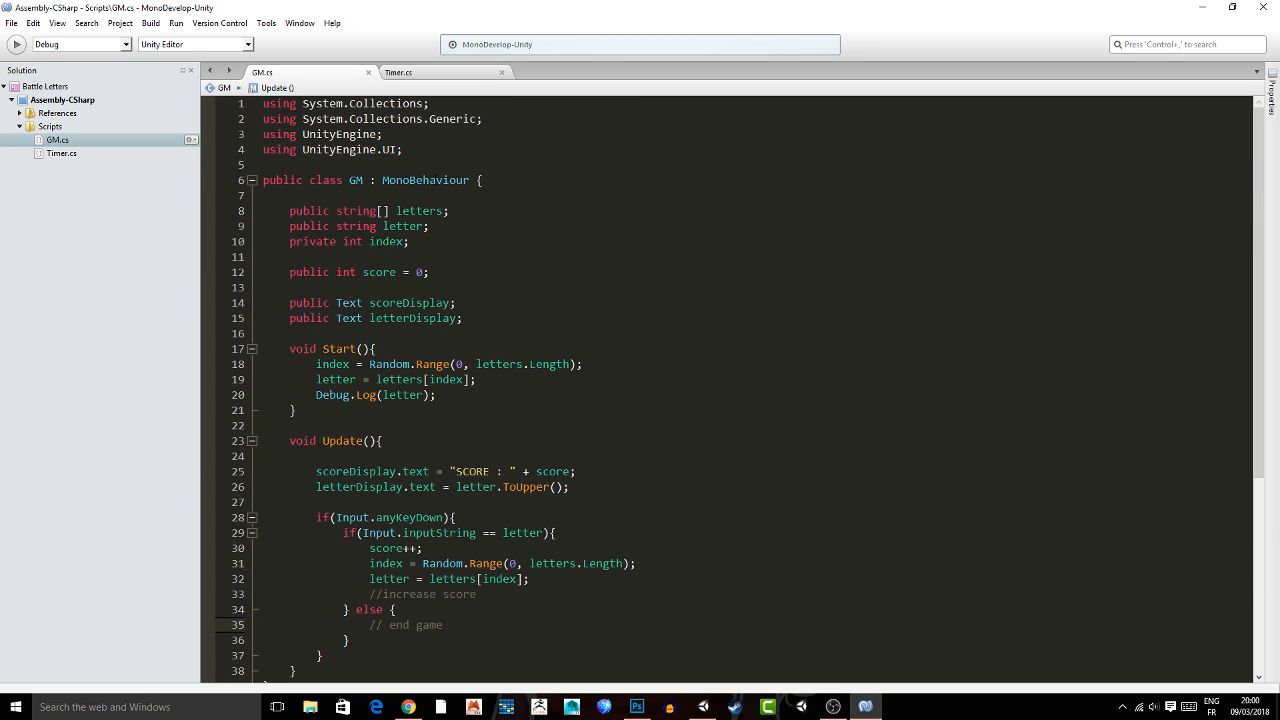
left_click(464, 318)
key("Return")
key("Return")
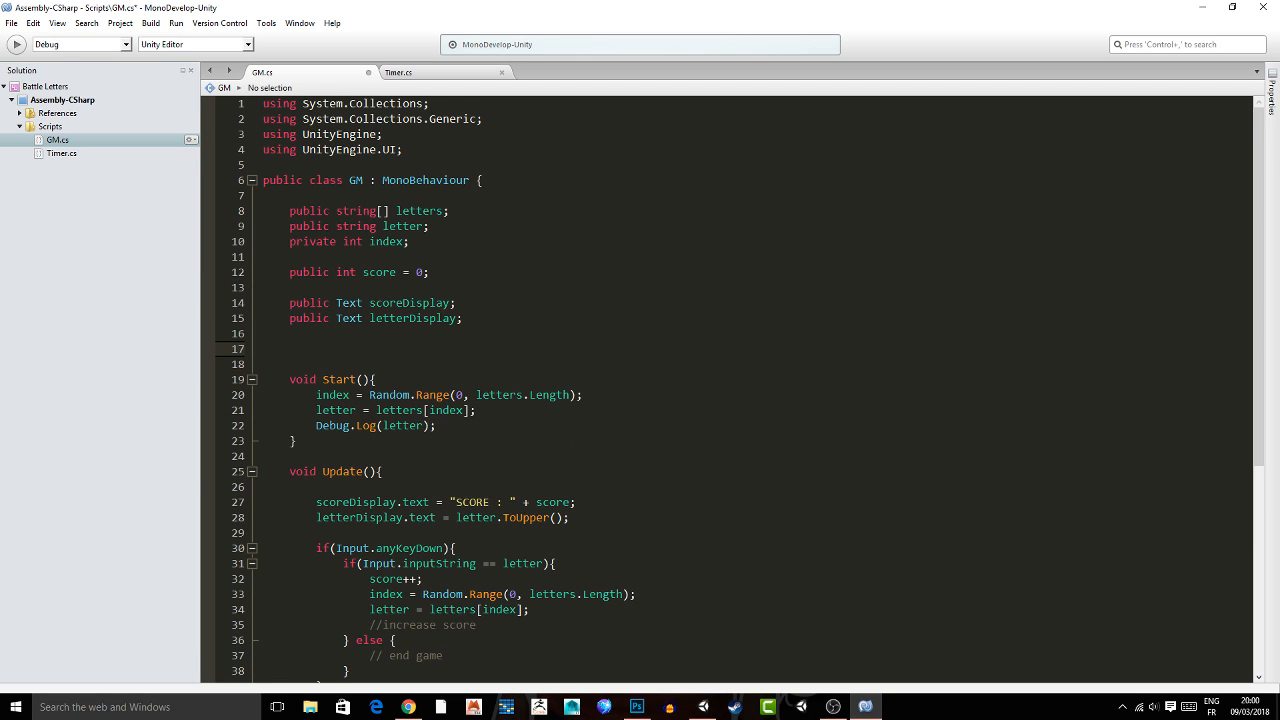
type("priv")
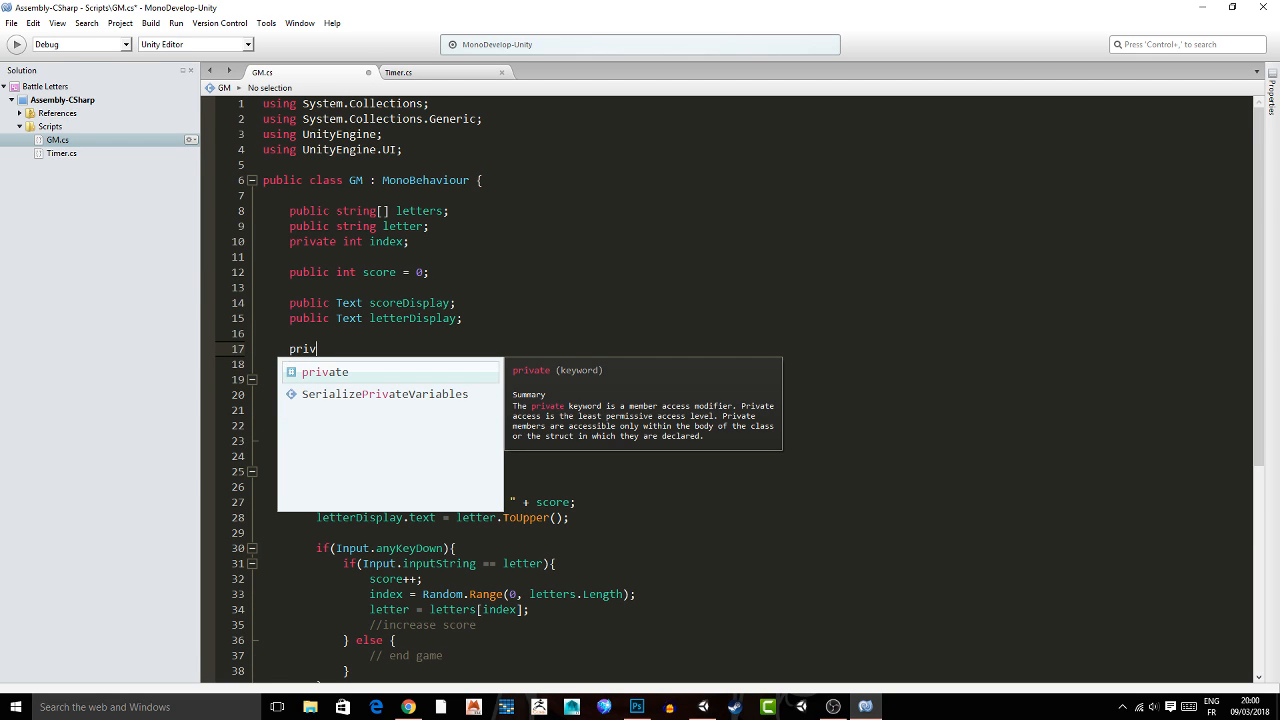
type("ate Timer tim")
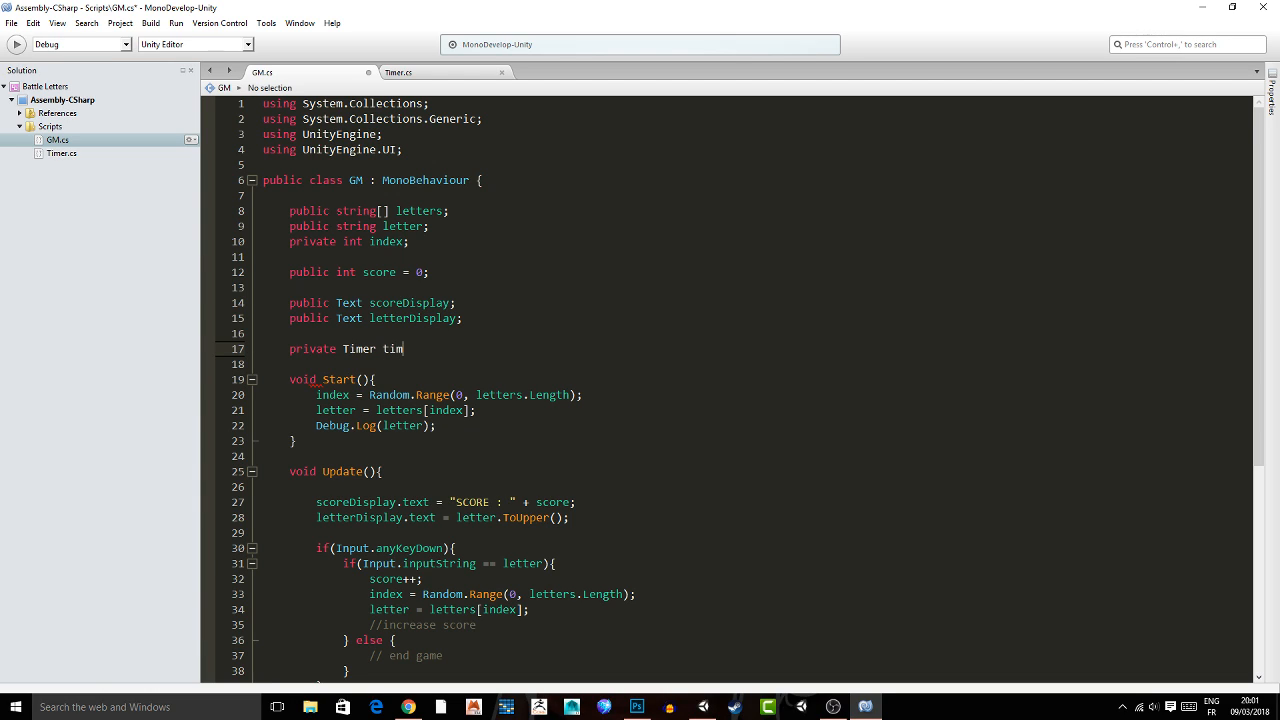
type("er;")
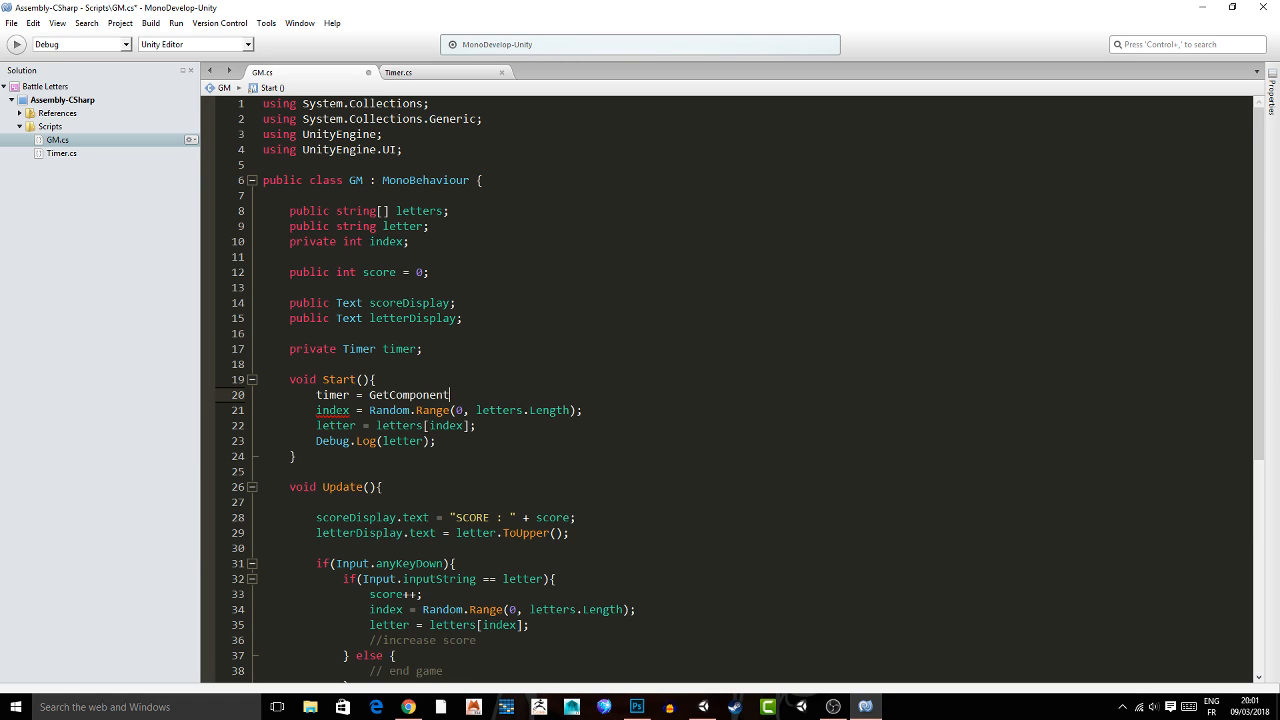
Add timer = GetComponent<Timer>(); as the first line of the GM script's Start method and save.
type("<>")
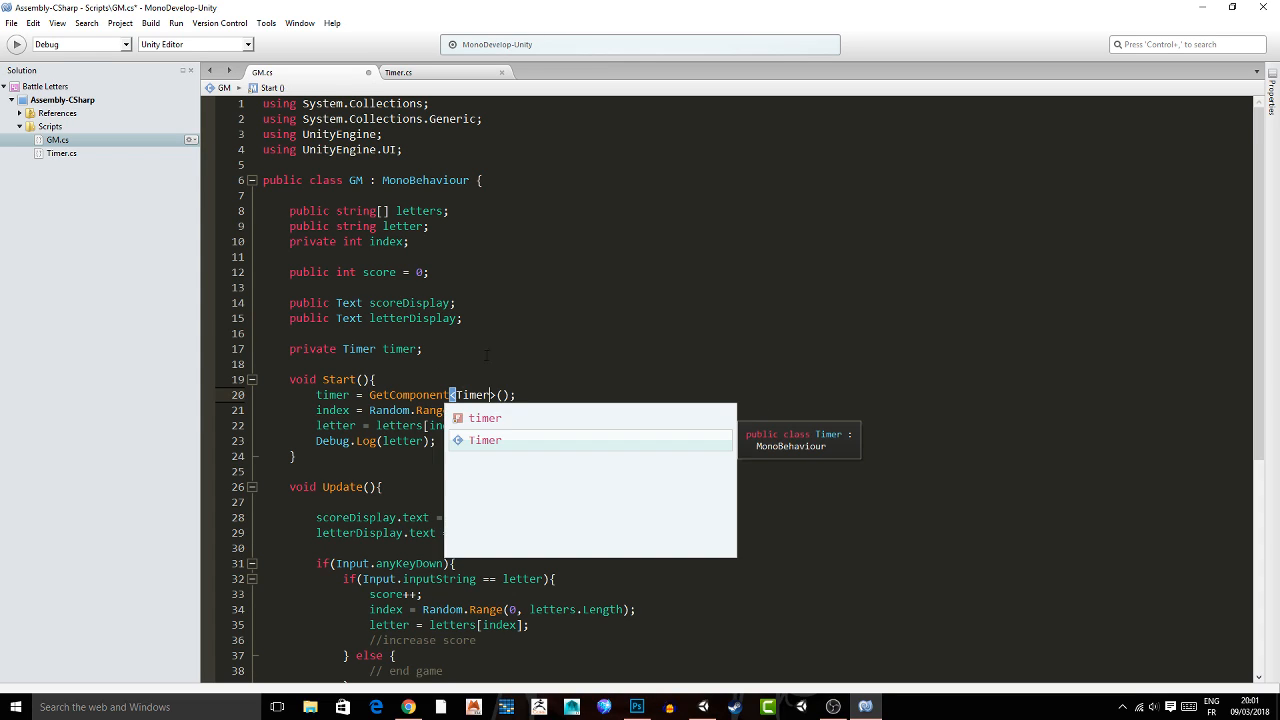
left_click(438, 333)
key("ctrl+s")
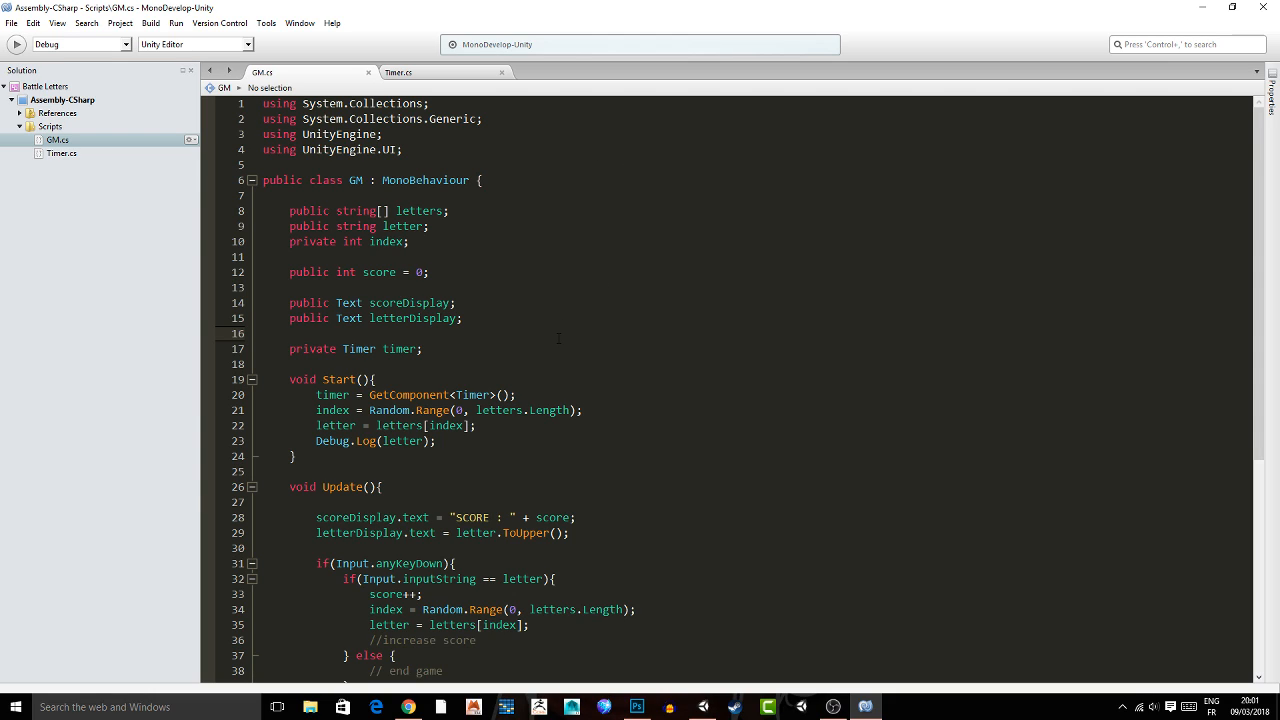
Replace the end game comment in the GM script's else branch with timer.health = 0; and save.
scroll(558, 338, "down", 5)
left_click_drag(369, 425, 443, 425)
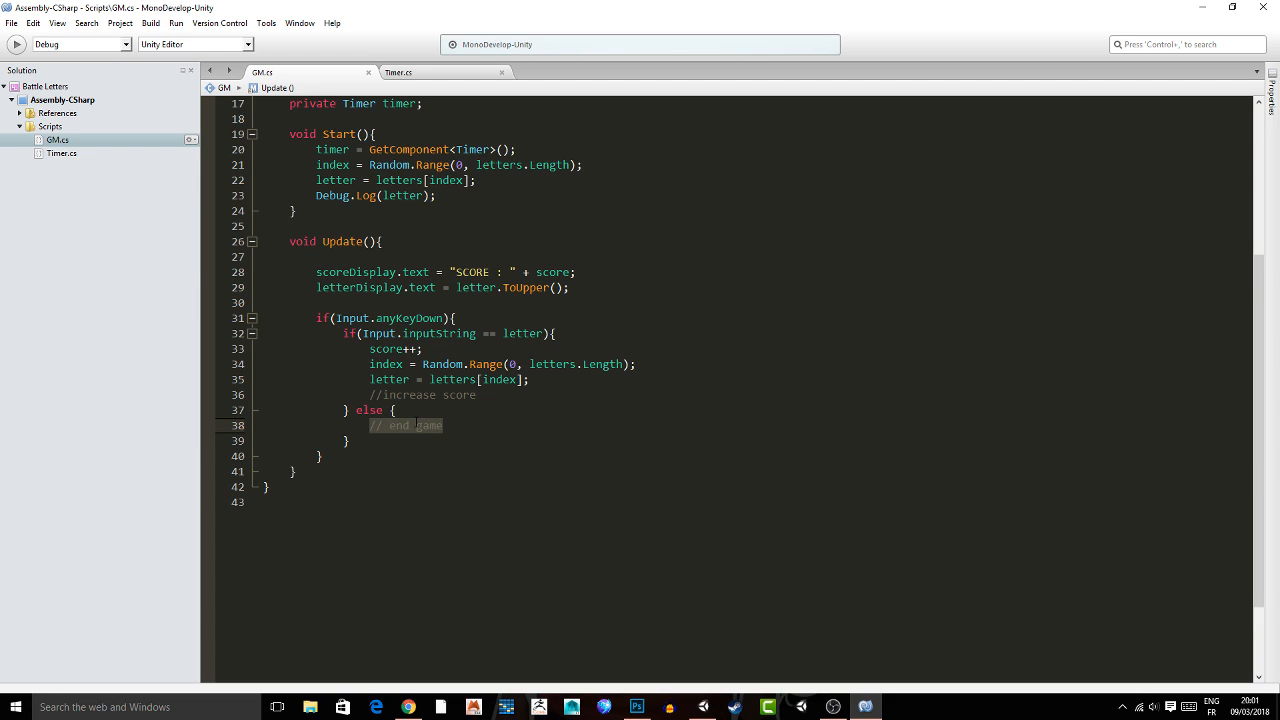
type("ti")
type("mer")
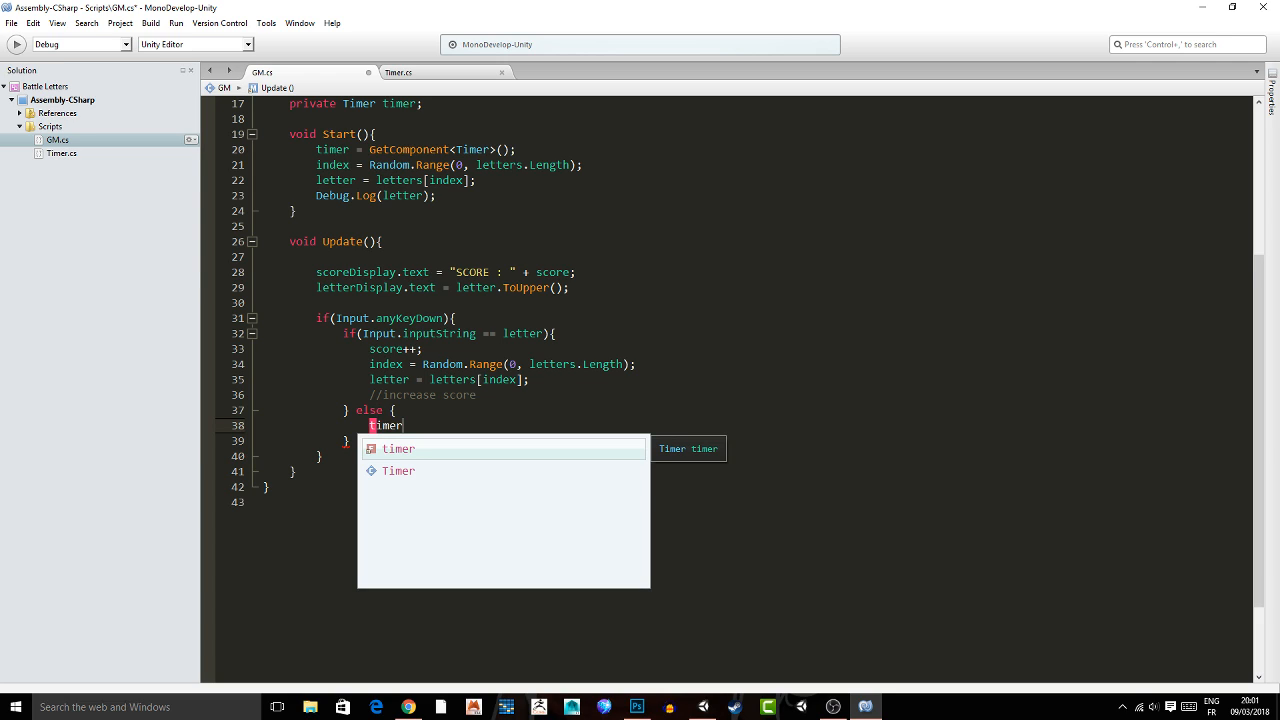
type(".health = 0;")
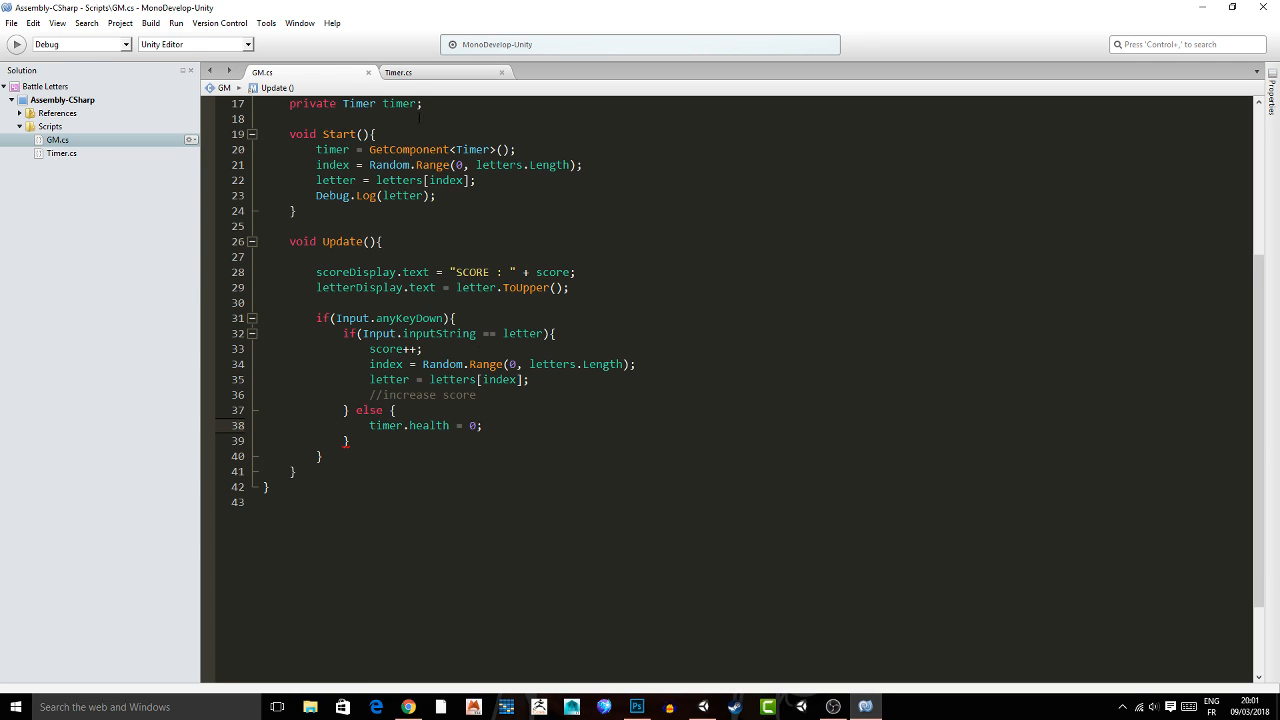
Switch to Unity and play-test the game to check the wrong-letter ending and the RESTART text.
key("alt+Tab")
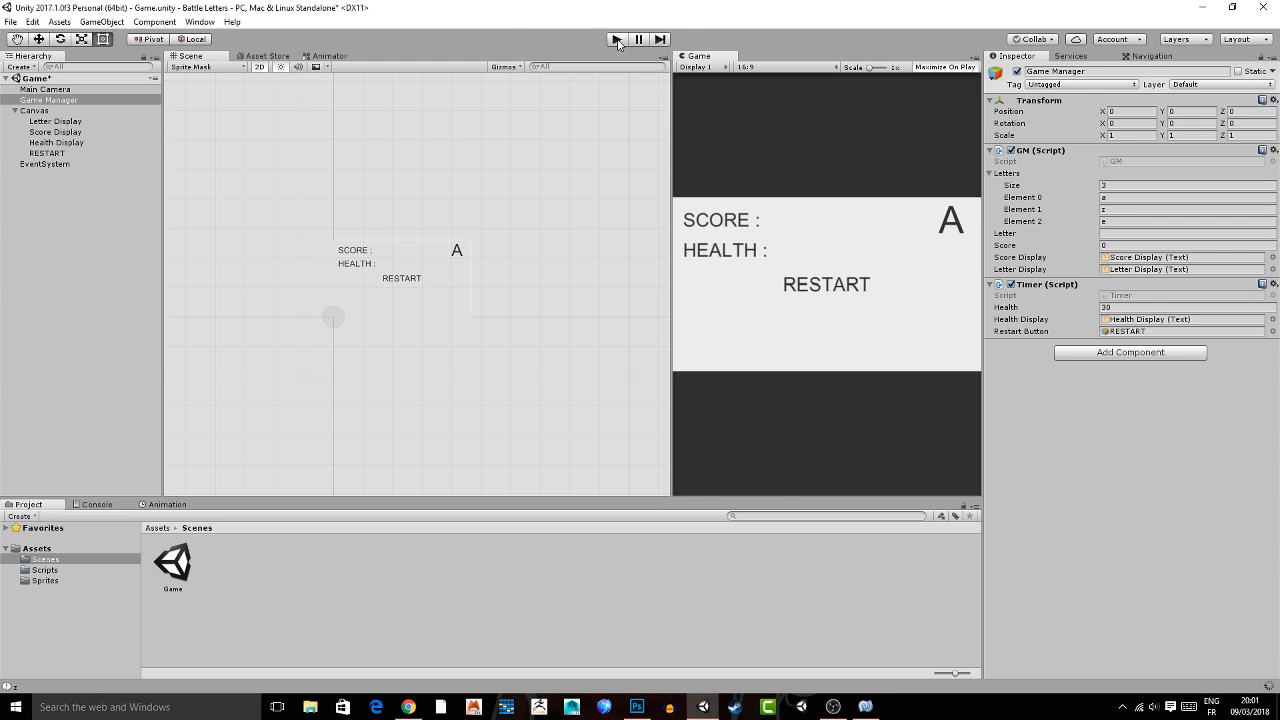
left_click(617, 39)
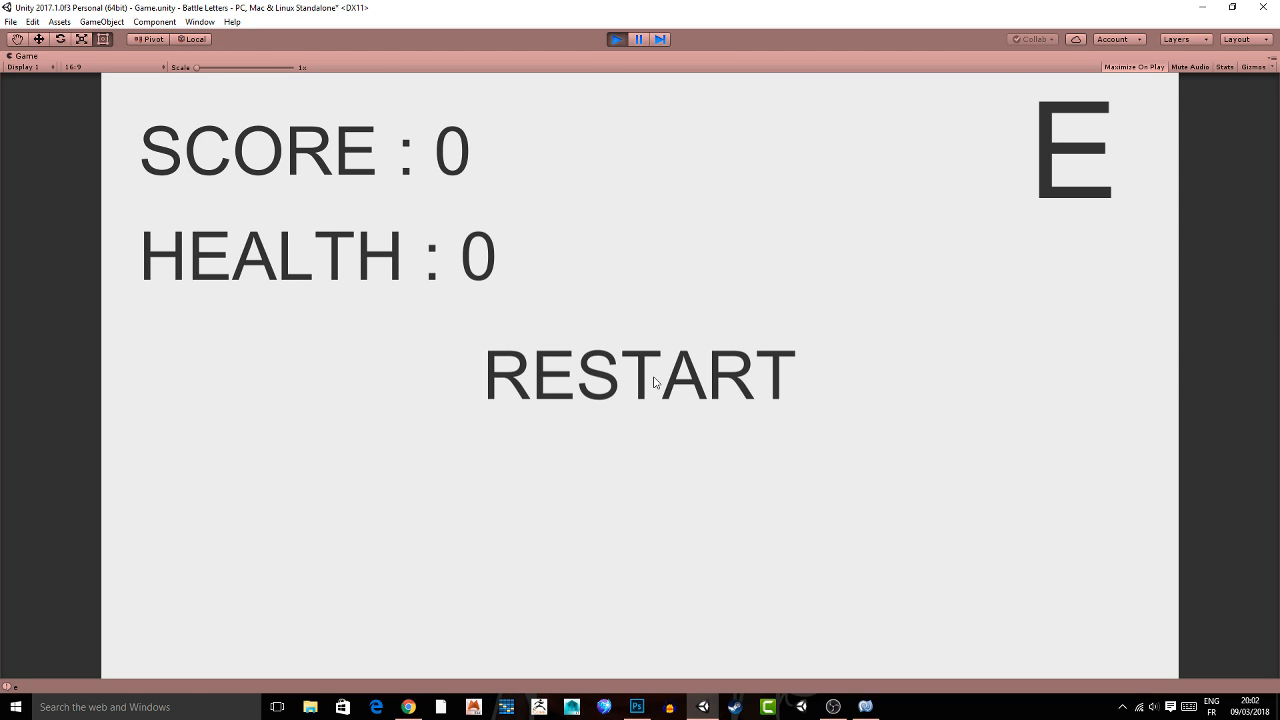
key("ctrl+p")
Add a Button component to the RESTART text object.
left_click(67, 155)
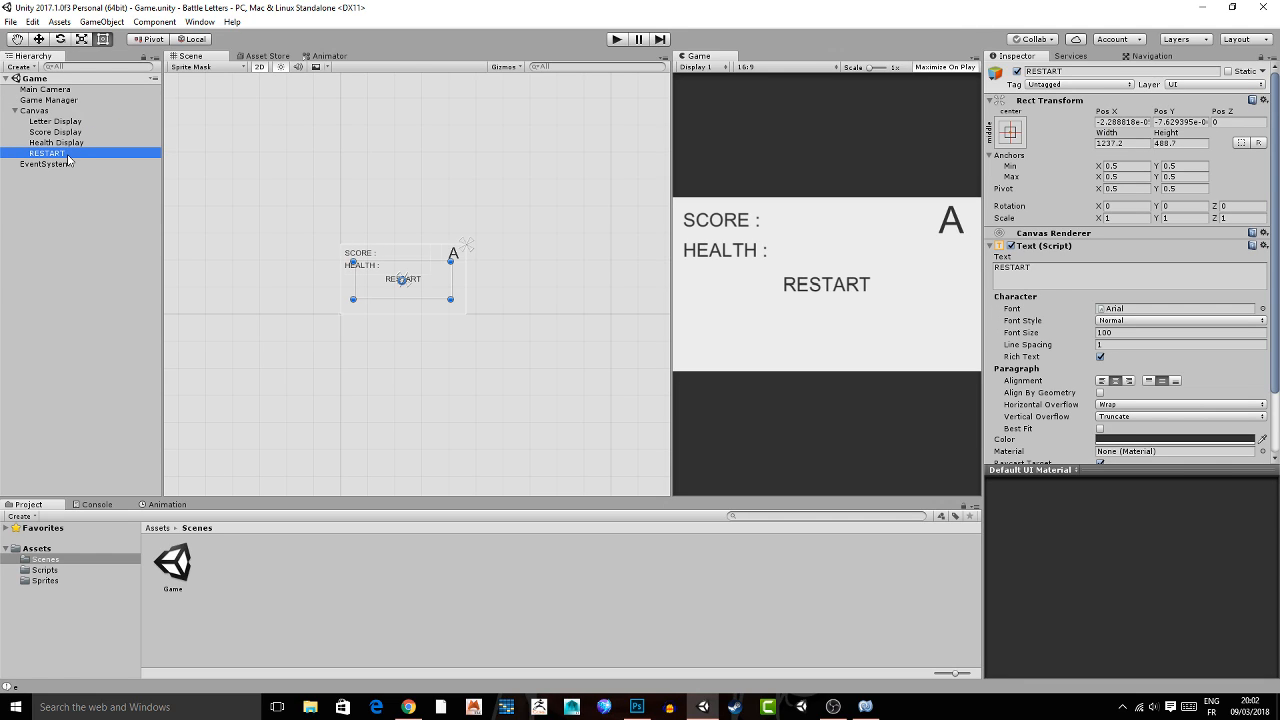
key("ctrl+shift+a")
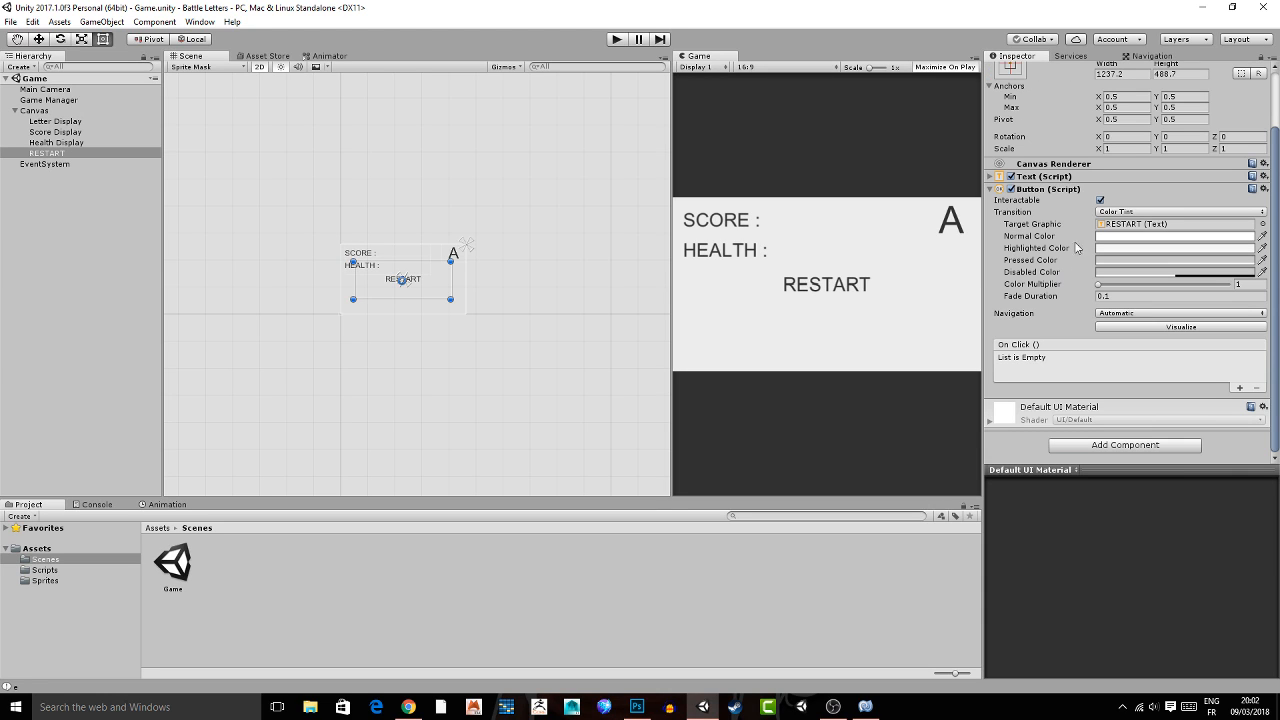
scroll(455, 254, "up", 8)
middle_click_drag(428, 268, 427, 268)
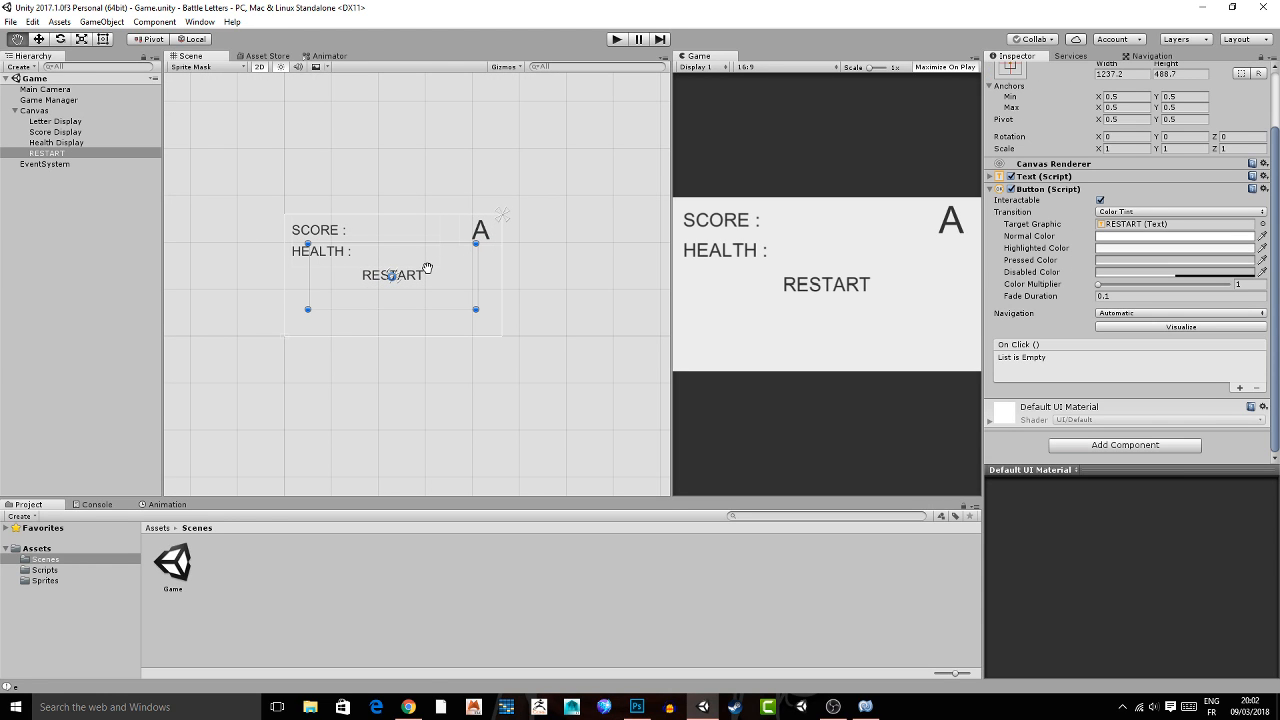
scroll(424, 275, "up", 3)
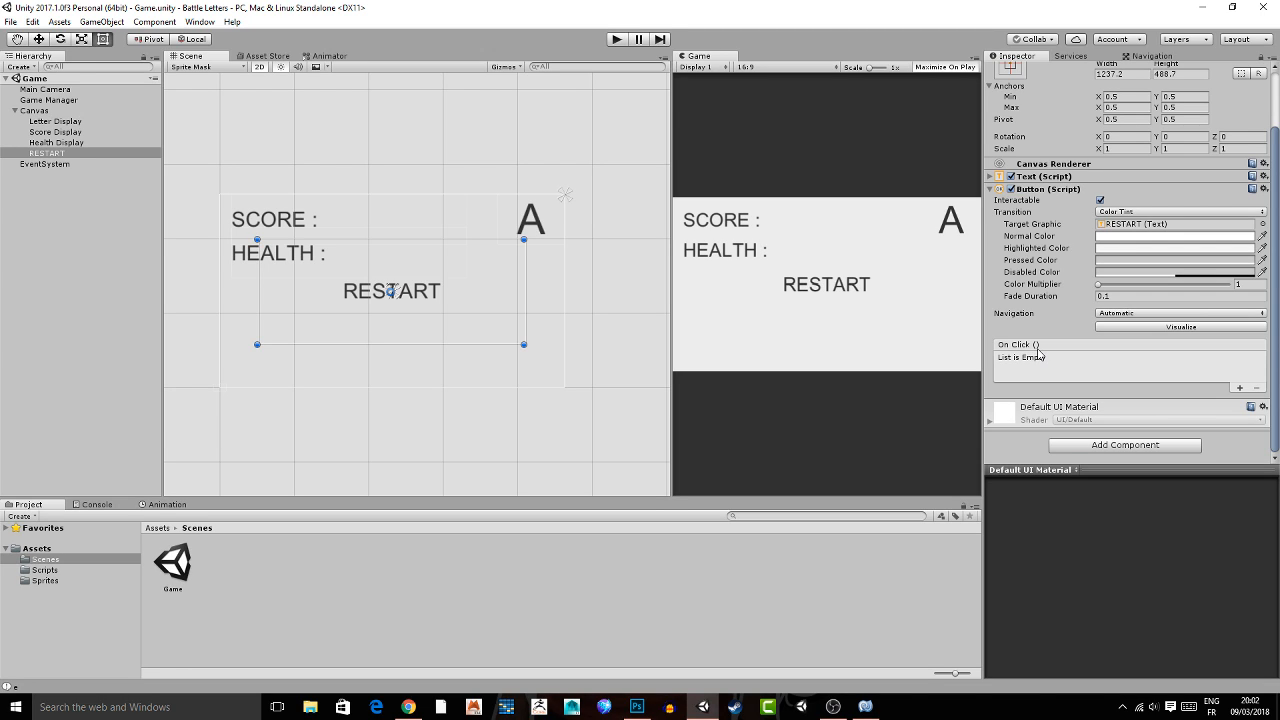
Switch to MonoDevelop and add an empty public void Restart() method below Update in the Timer script.
key("alt+Tab")
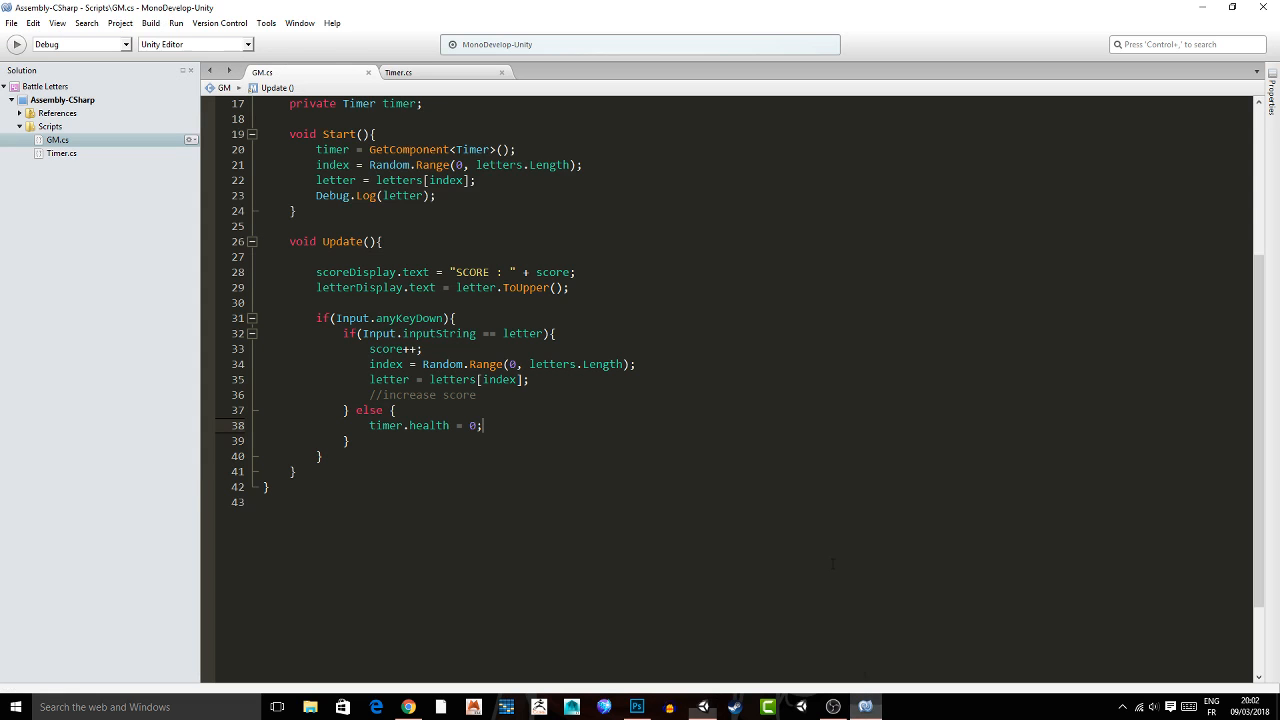
left_click(414, 76)
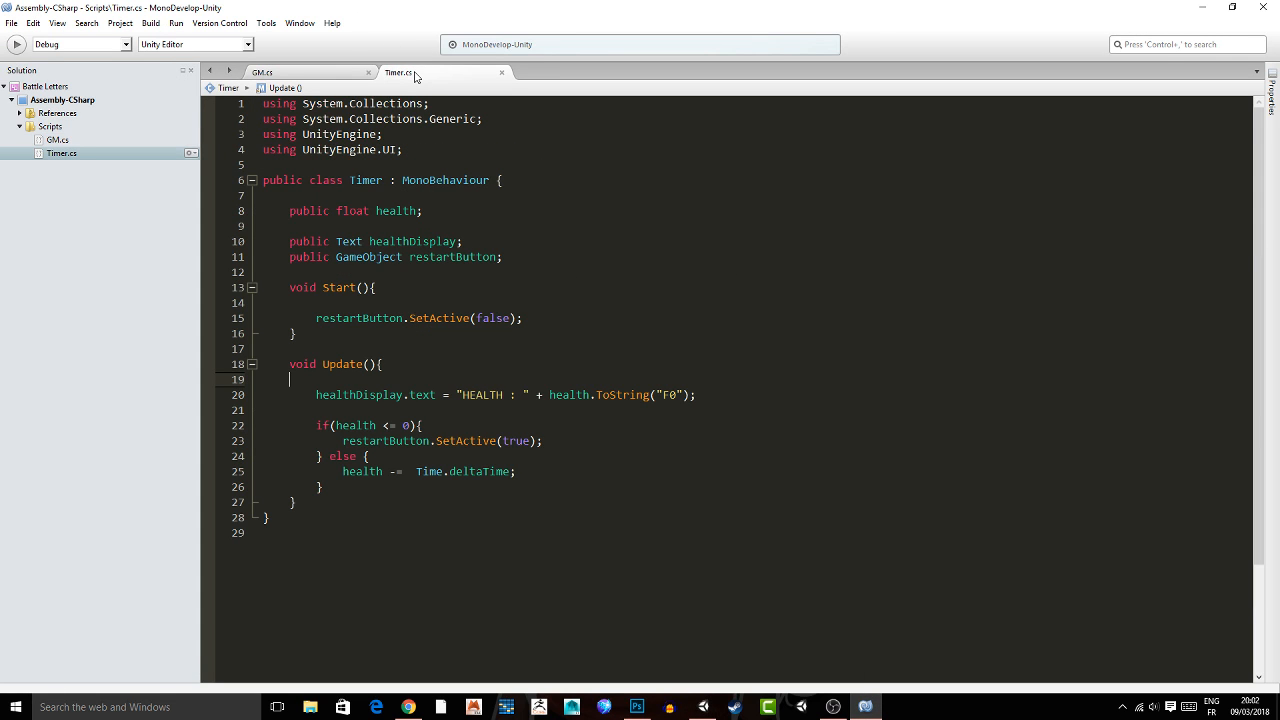
left_click(579, 506)
key("Return")
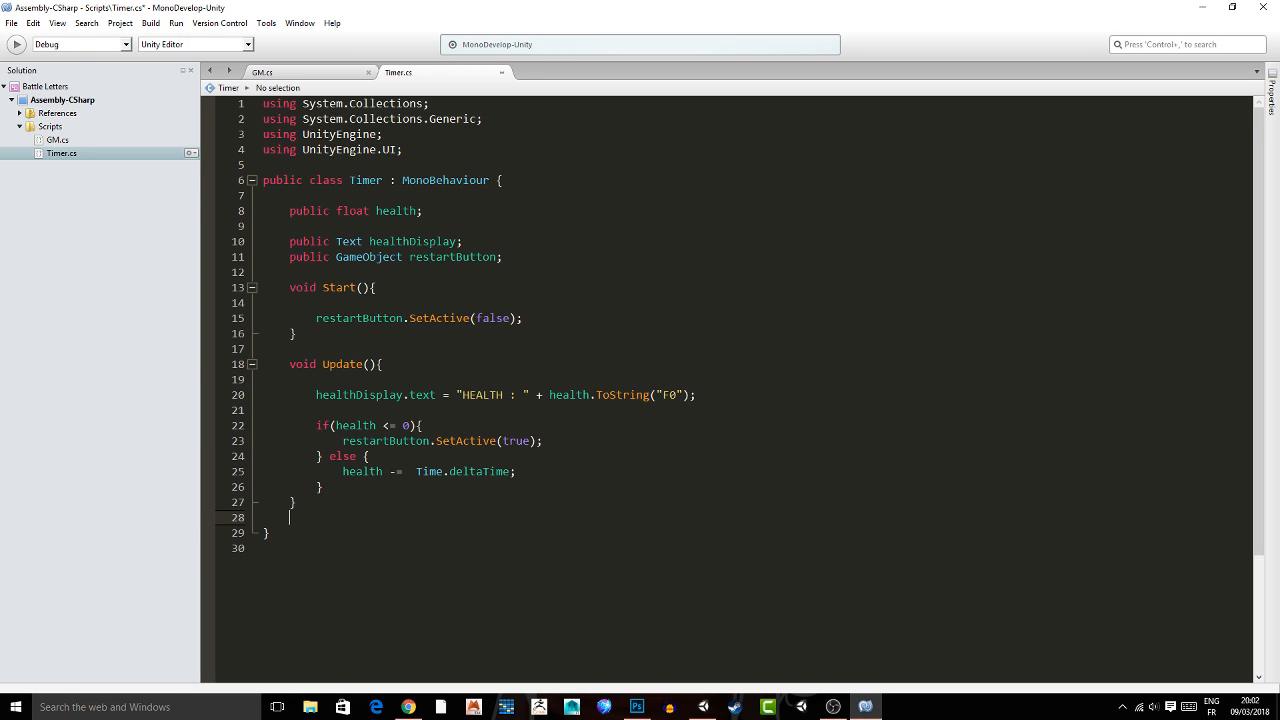
key("Return")
key("Return")
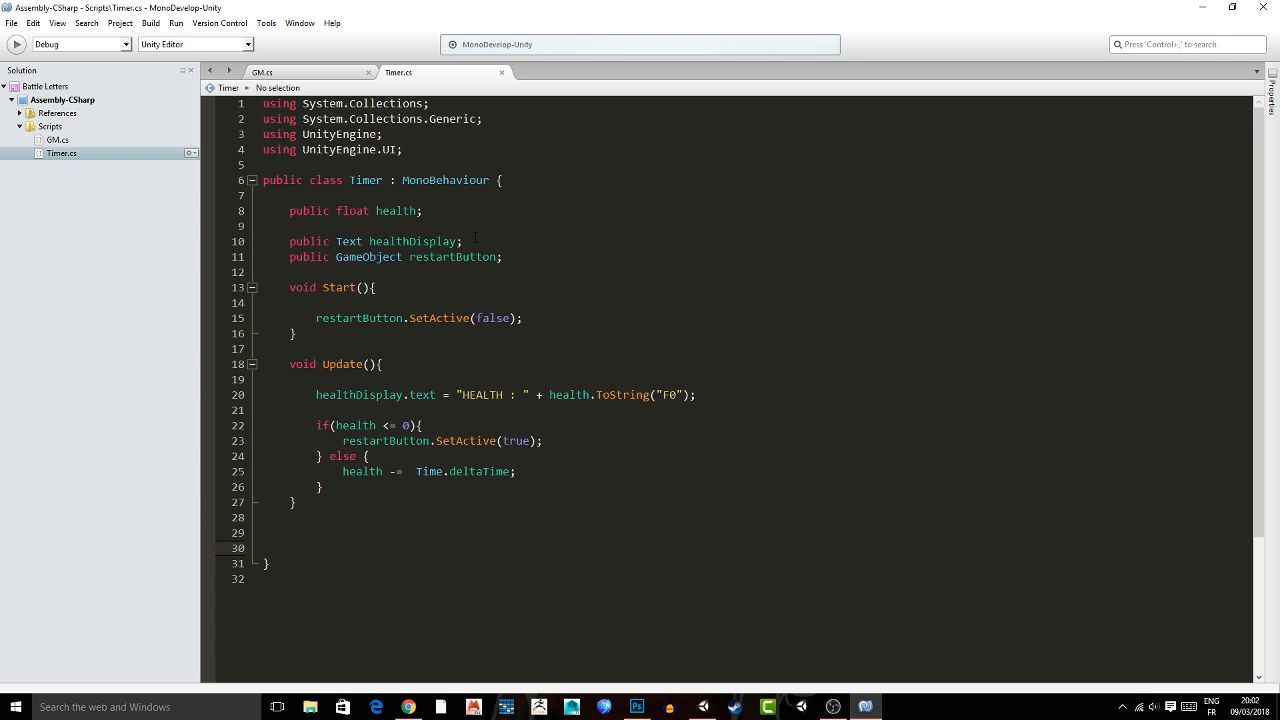
type("public void Restart(){")
key("Return")
key("Return")
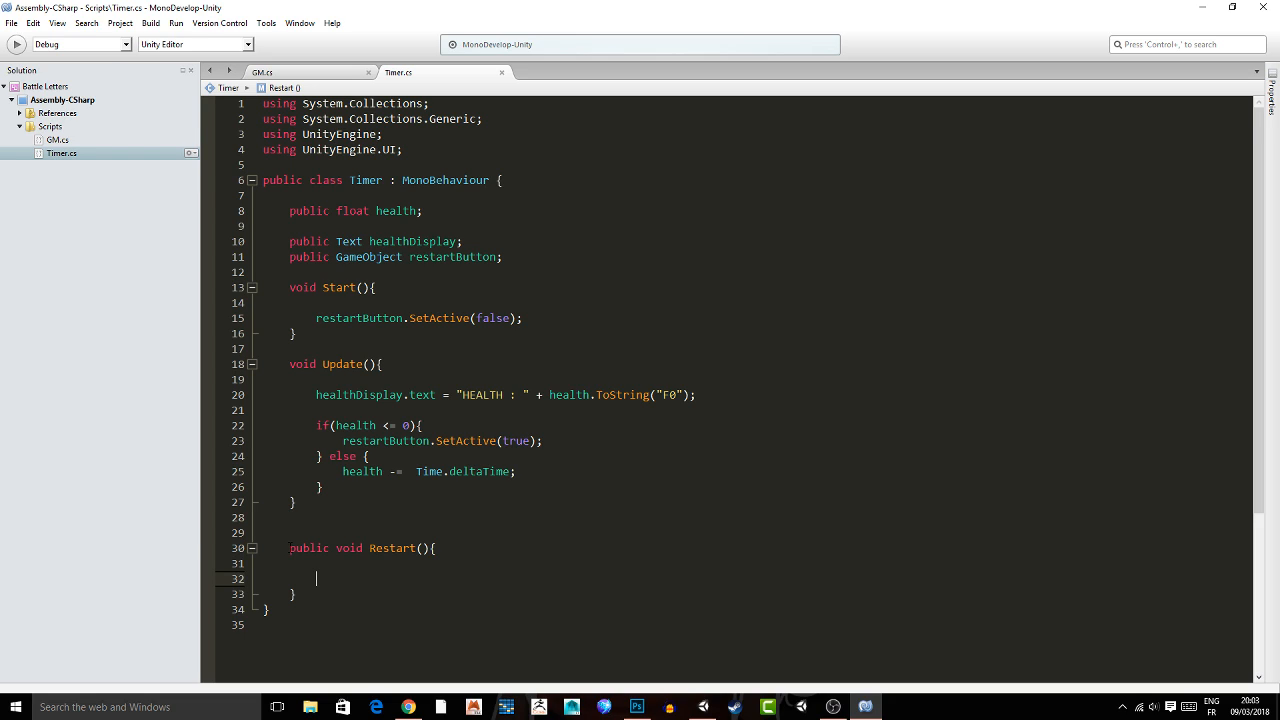
Add using UnityEngine.SceneManagement; below the UnityEngine.UI import in the Timer script.
left_click(408, 150)
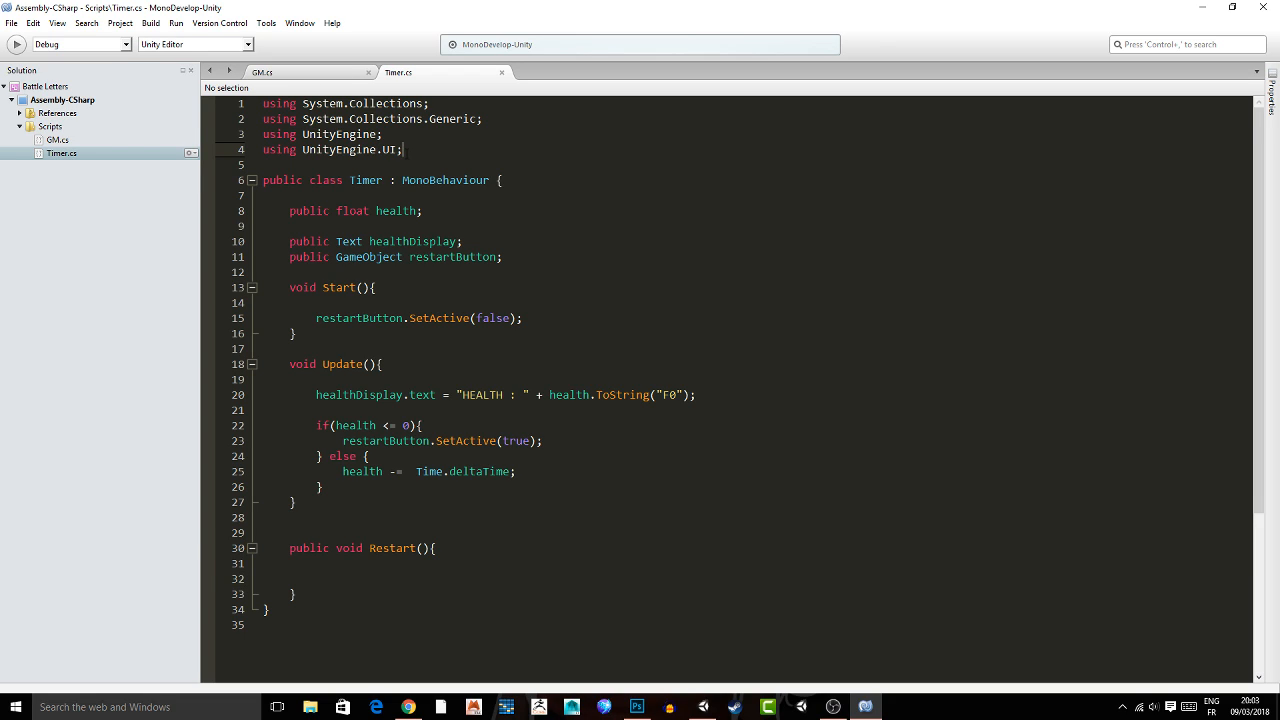
key("Return")
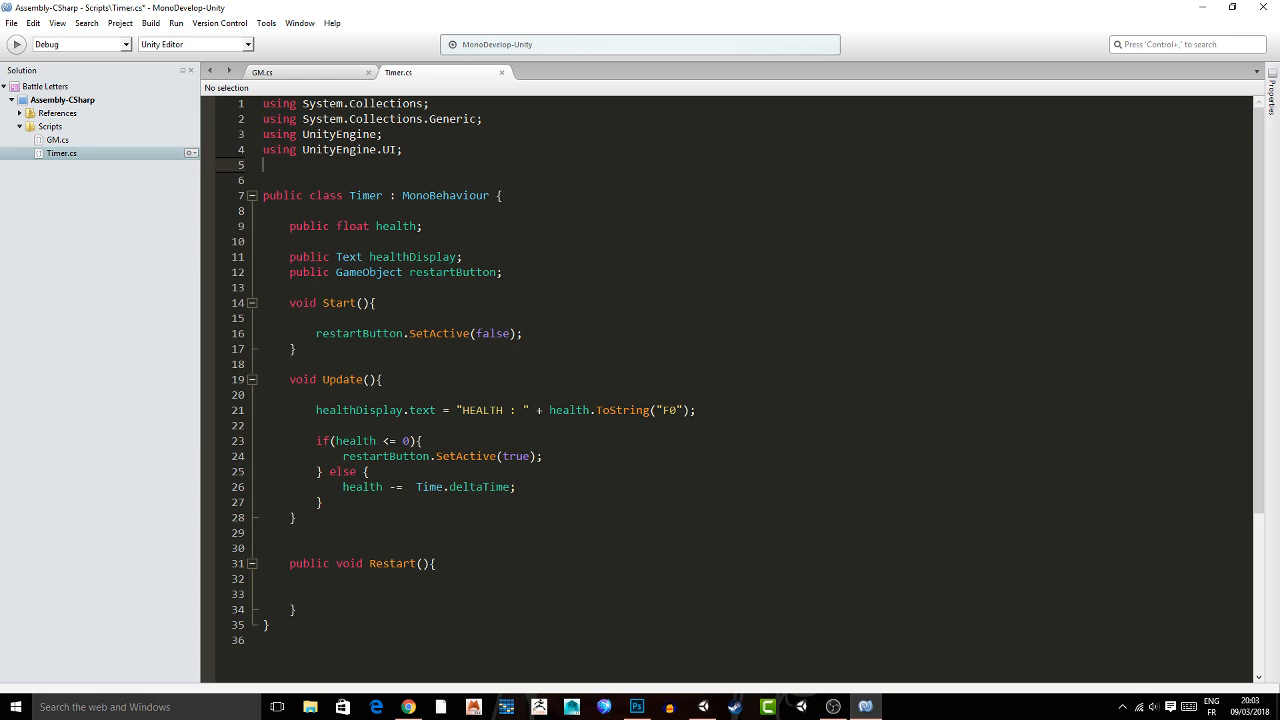
type("using ")
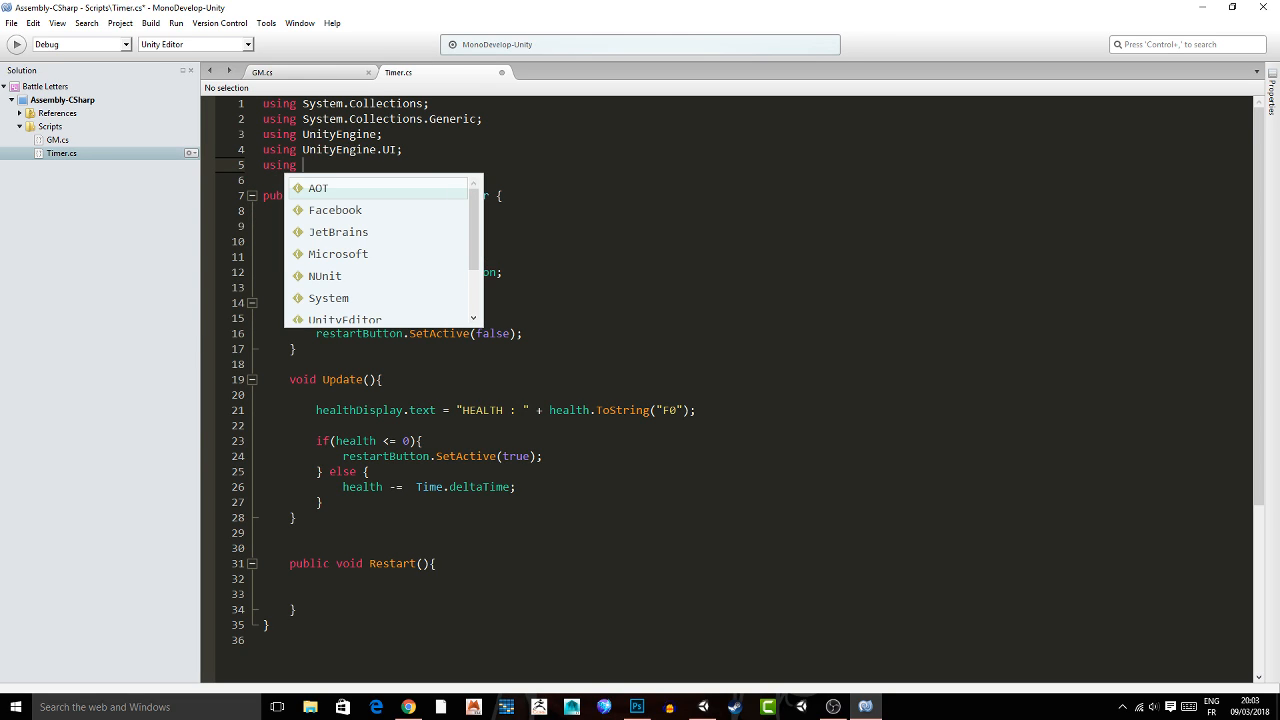
type("UnityEngine.SceneManagement;")
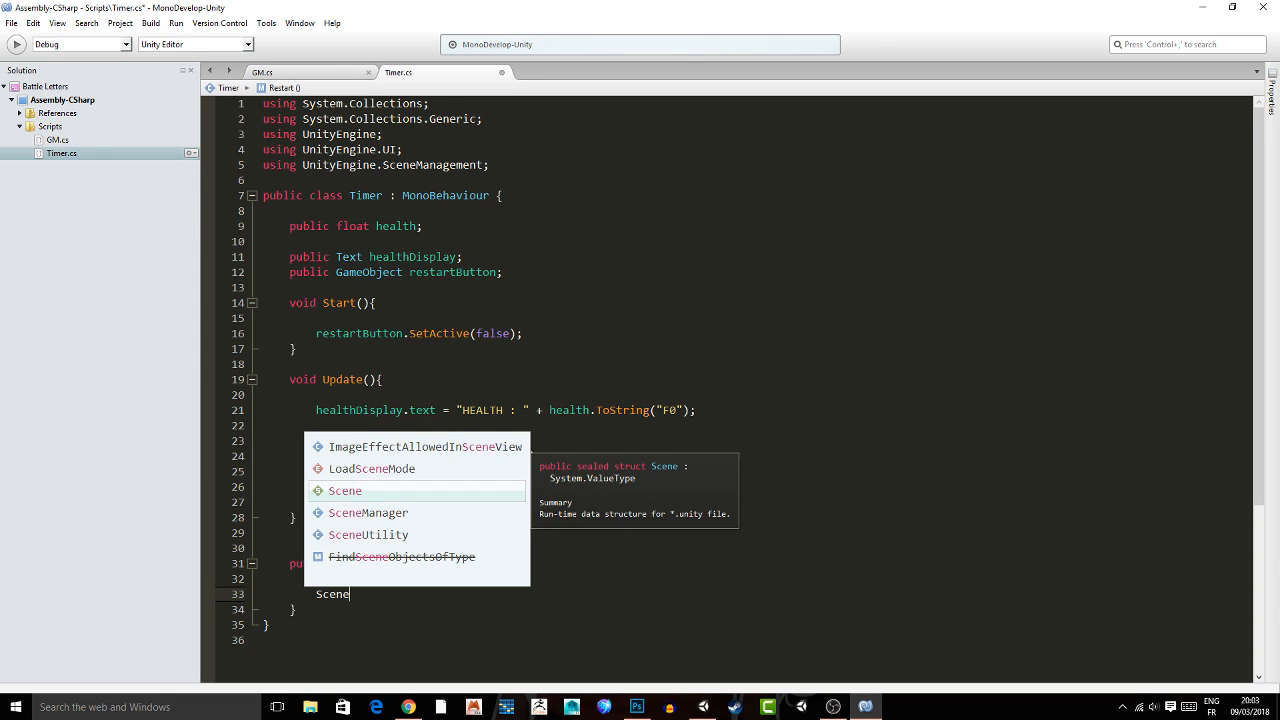
Fill the Timer script's Restart() method with SceneManager.LoadScene(SceneManager.GetActiveScene().buildIndex);.
key("Down")
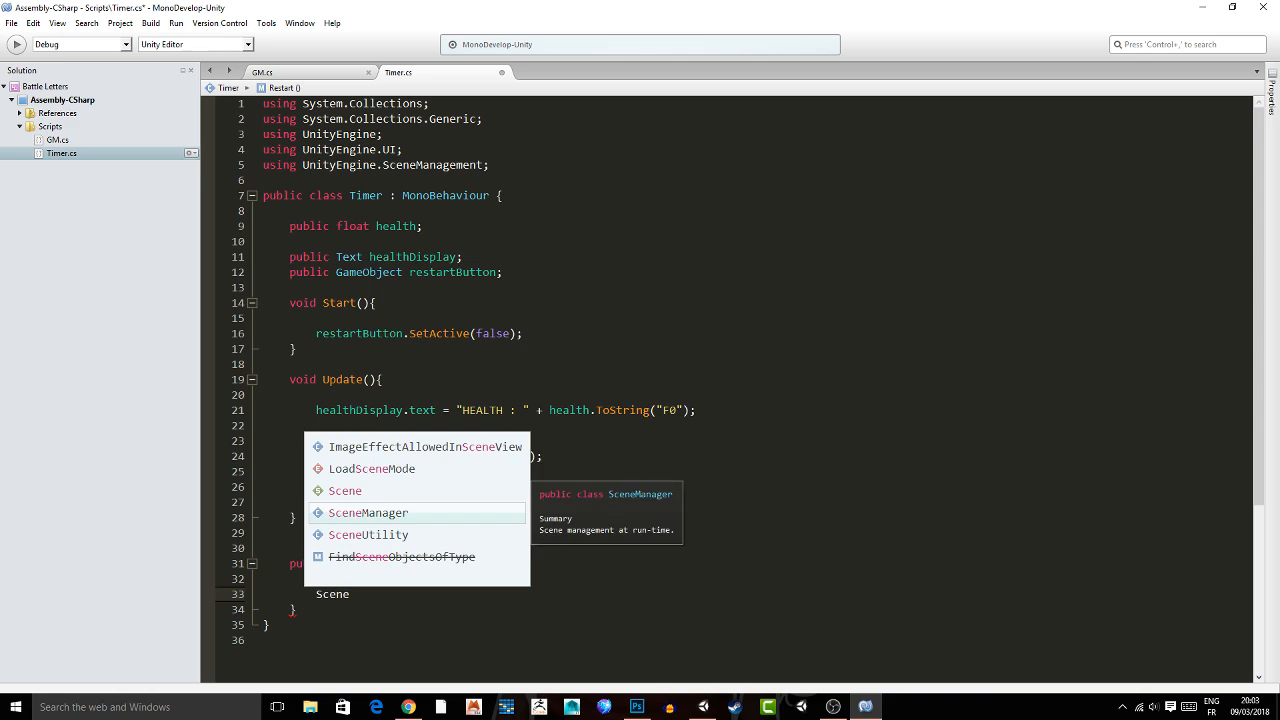
key("Return")
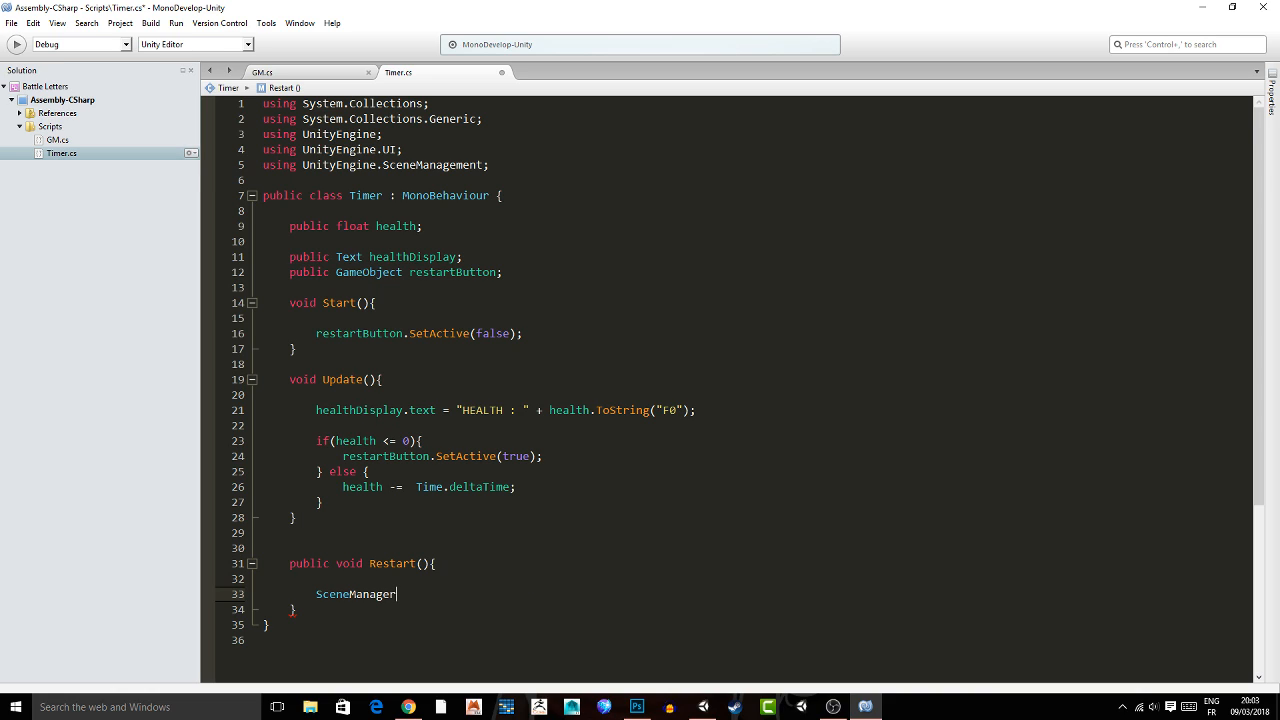
type(".LoadScene(Scene")
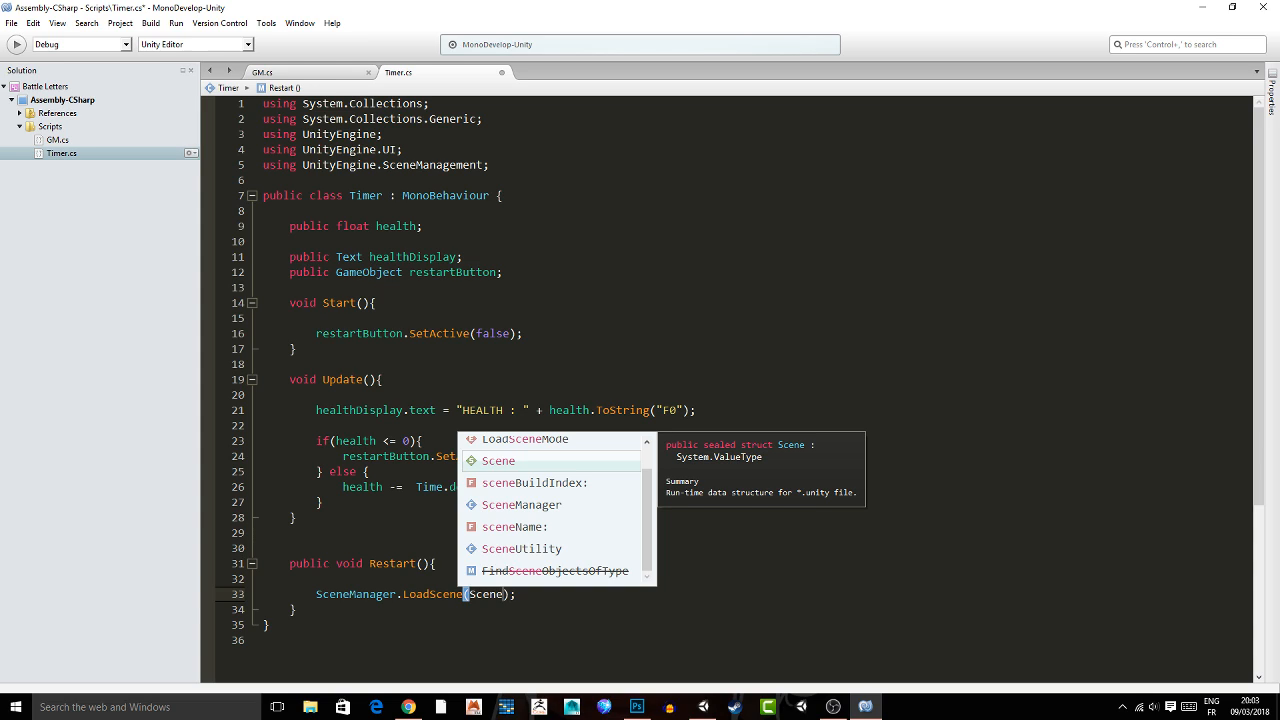
type("Manager.GetA")
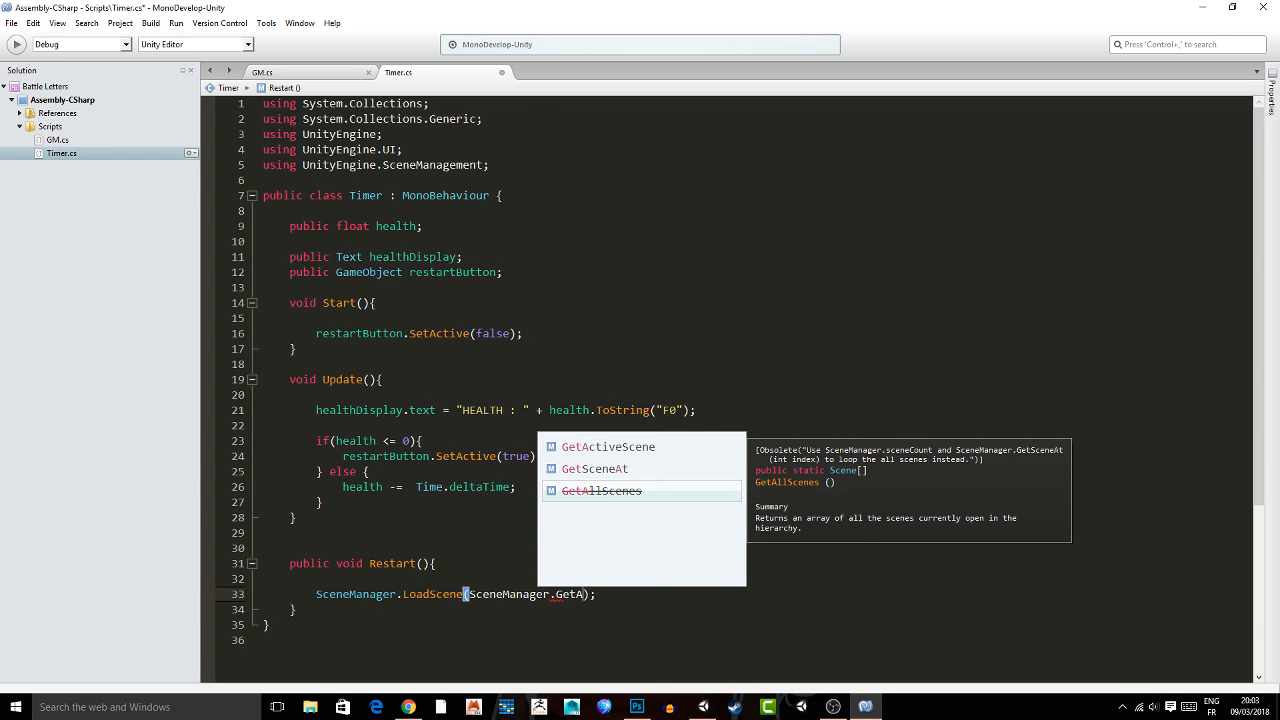
type("ctiveScene().buildIndex")
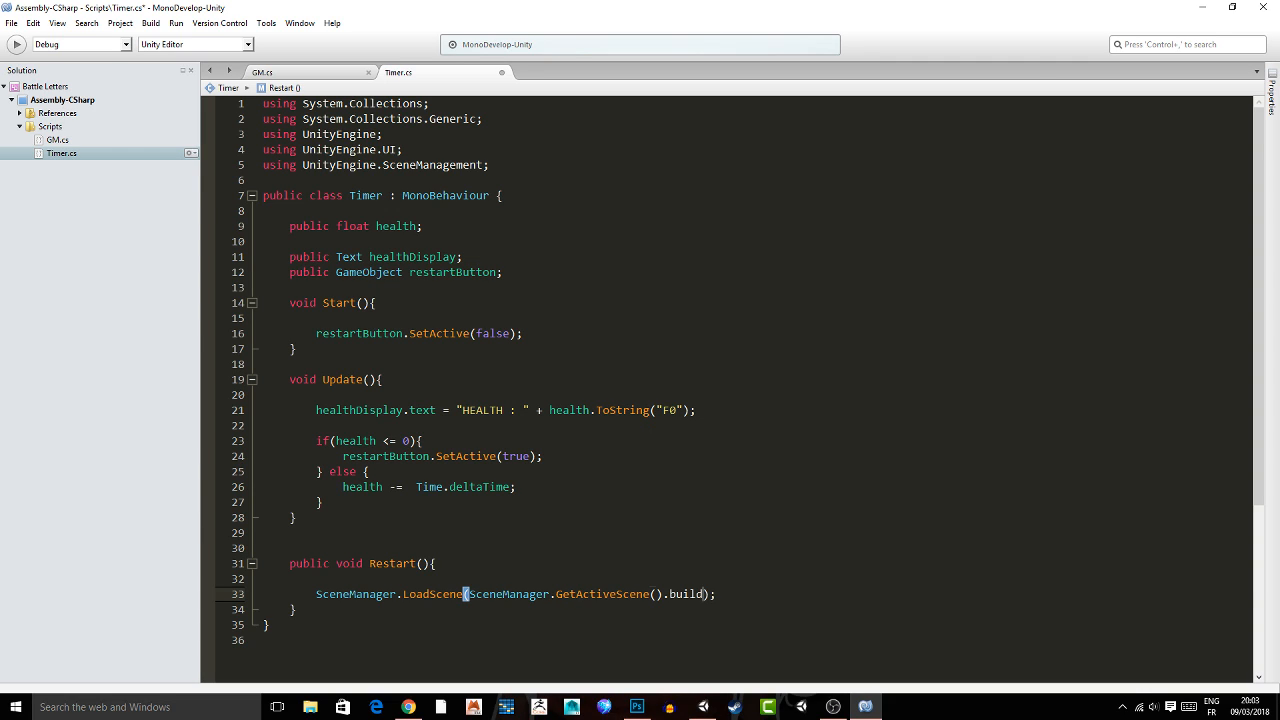
left_click(835, 587)
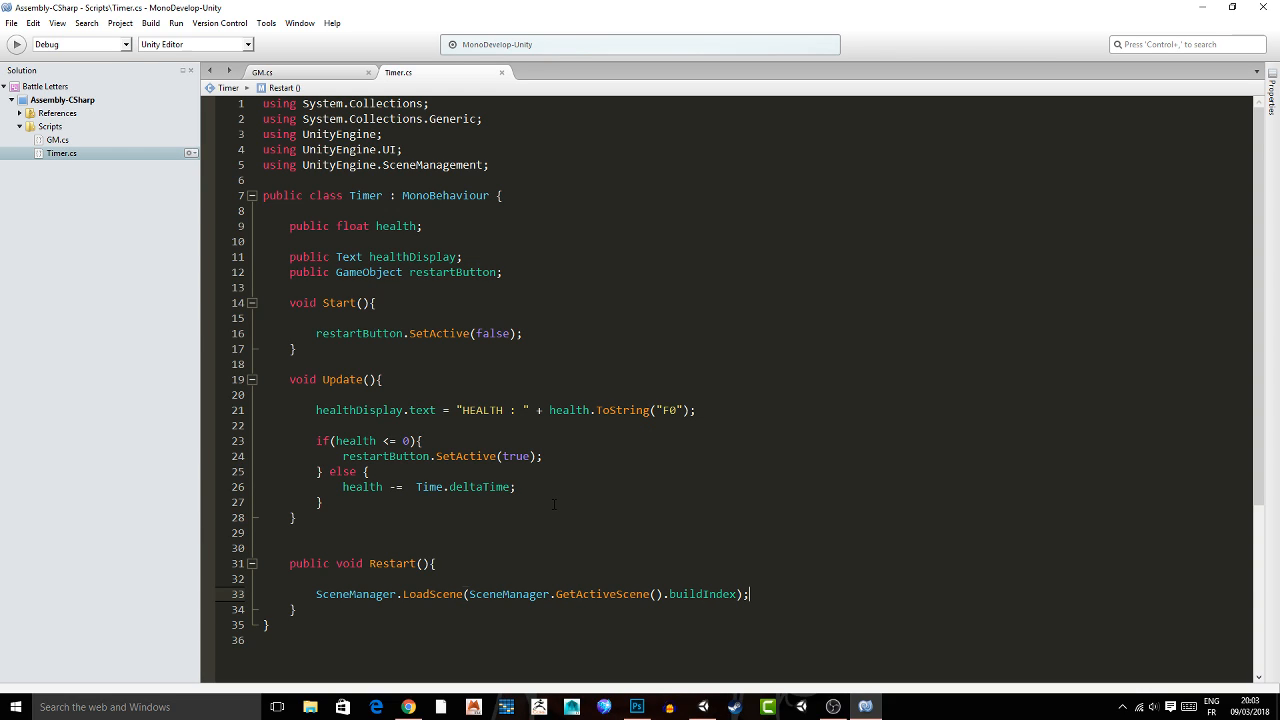
scroll(556, 507, "down", 1)
left_click_drag(316, 533, 762, 533)
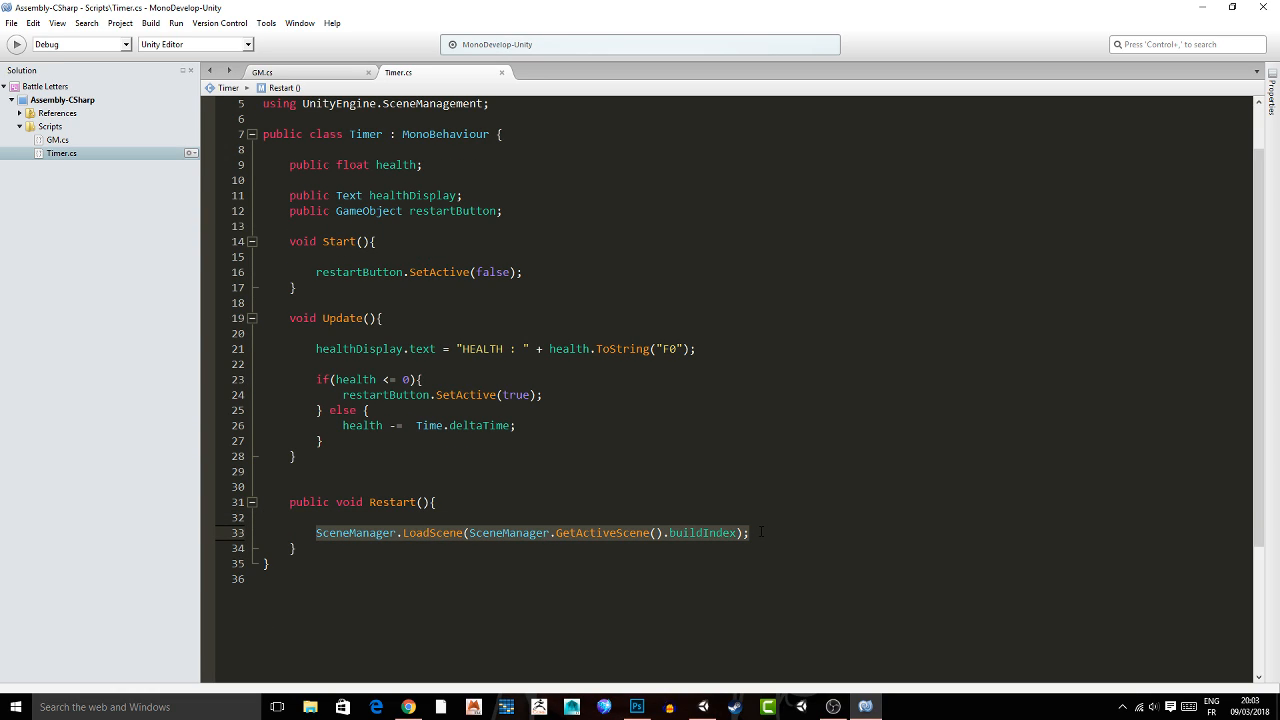
left_click(744, 545)
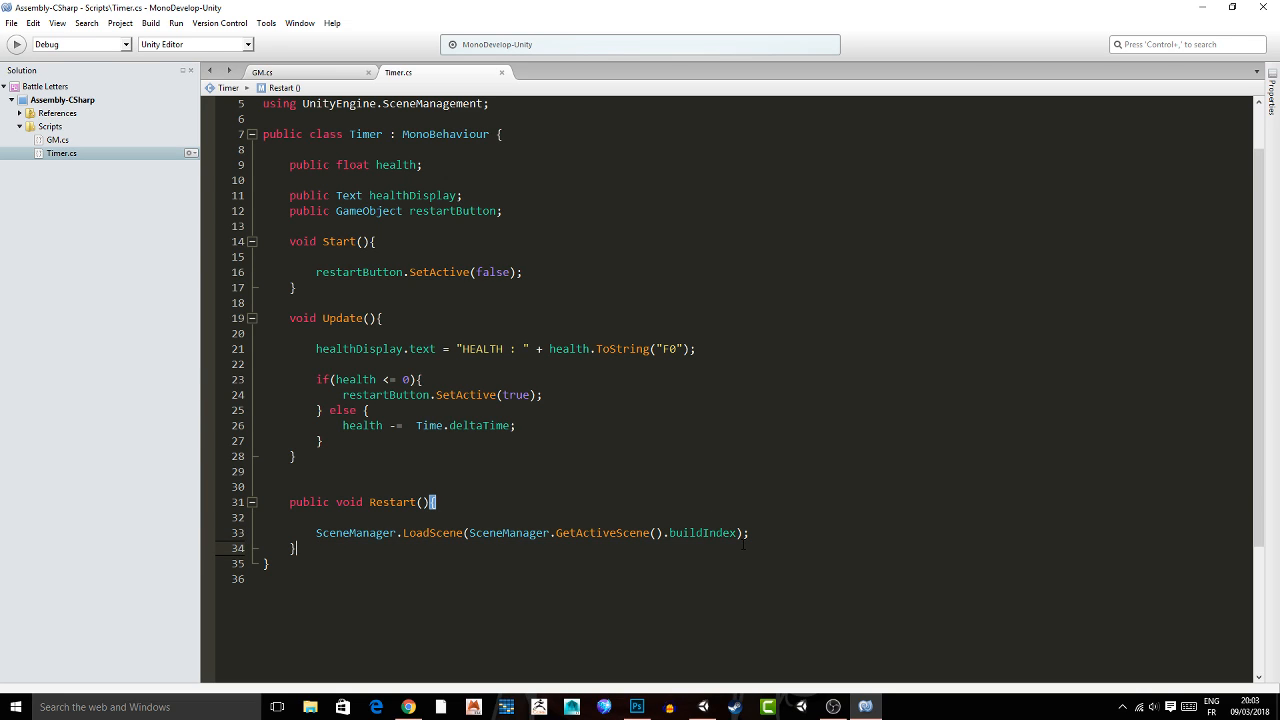
Switch to Unity and add an On Click event to the RESTART button that calls Timer.Restart() on the Game Manager.
left_click(704, 707)
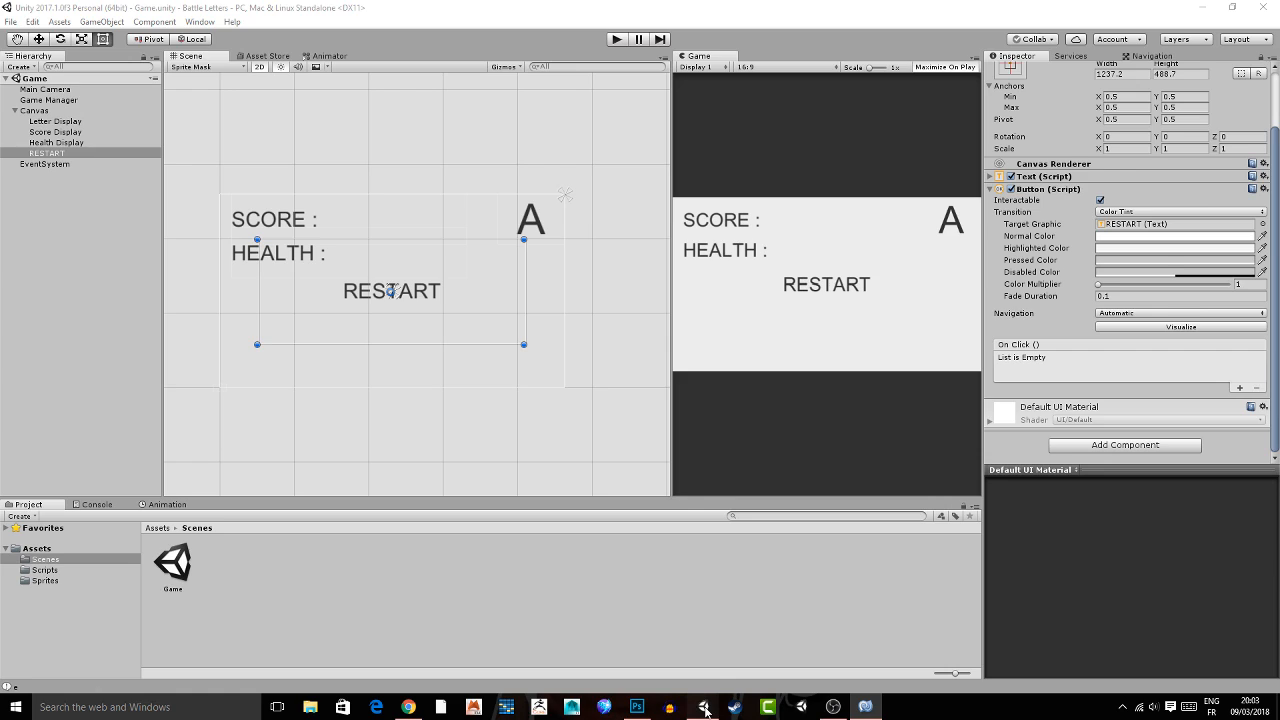
scroll(1150, 370, "up", 2)
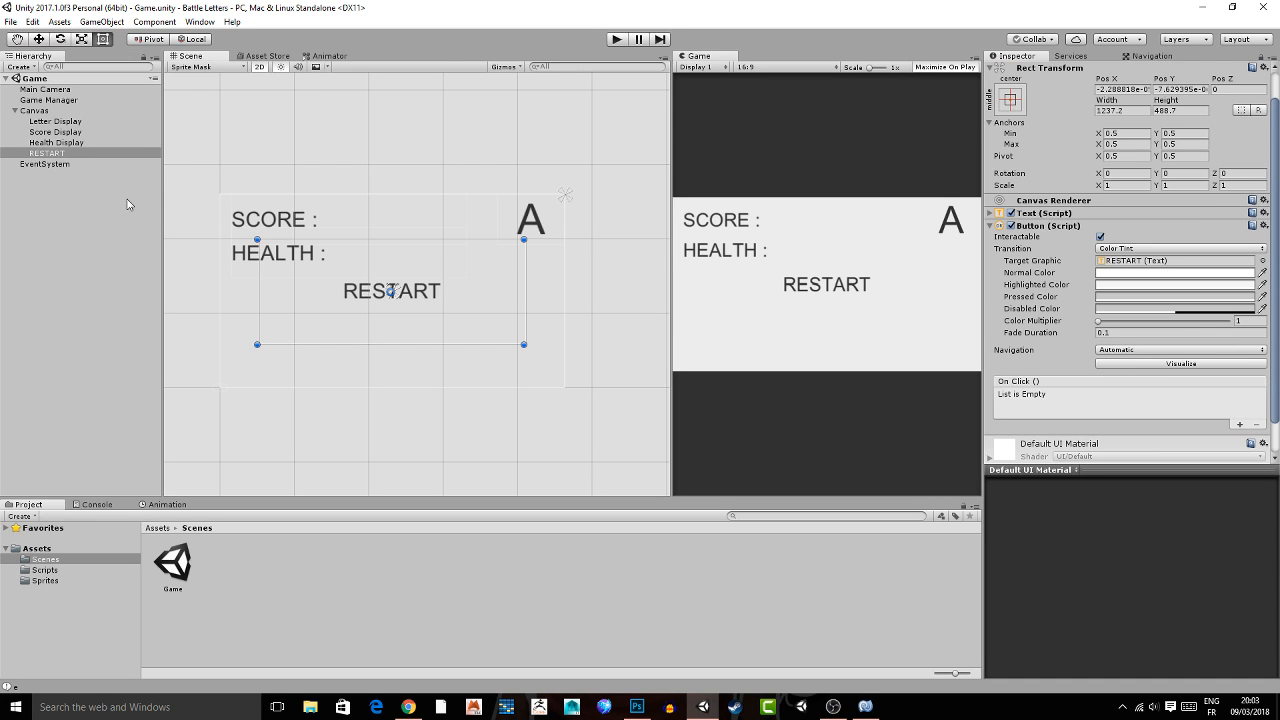
left_click(1240, 424)
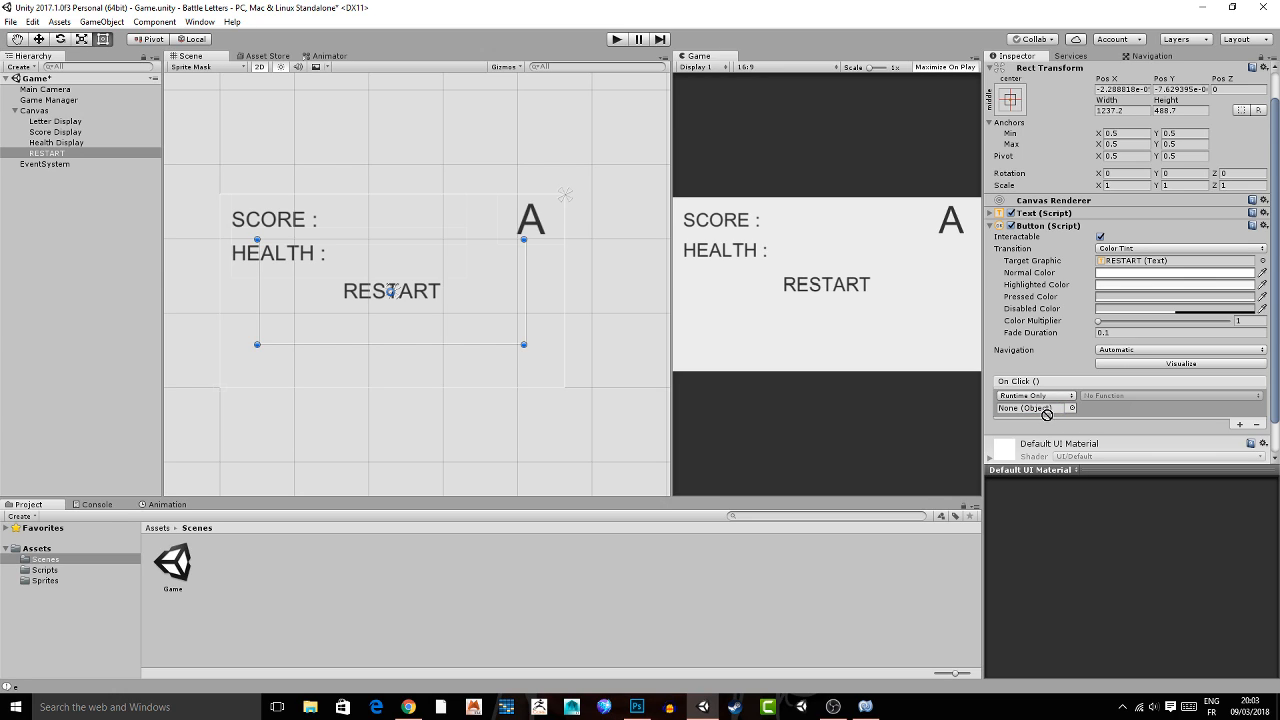
left_click_drag(1046, 413, 1040, 410)
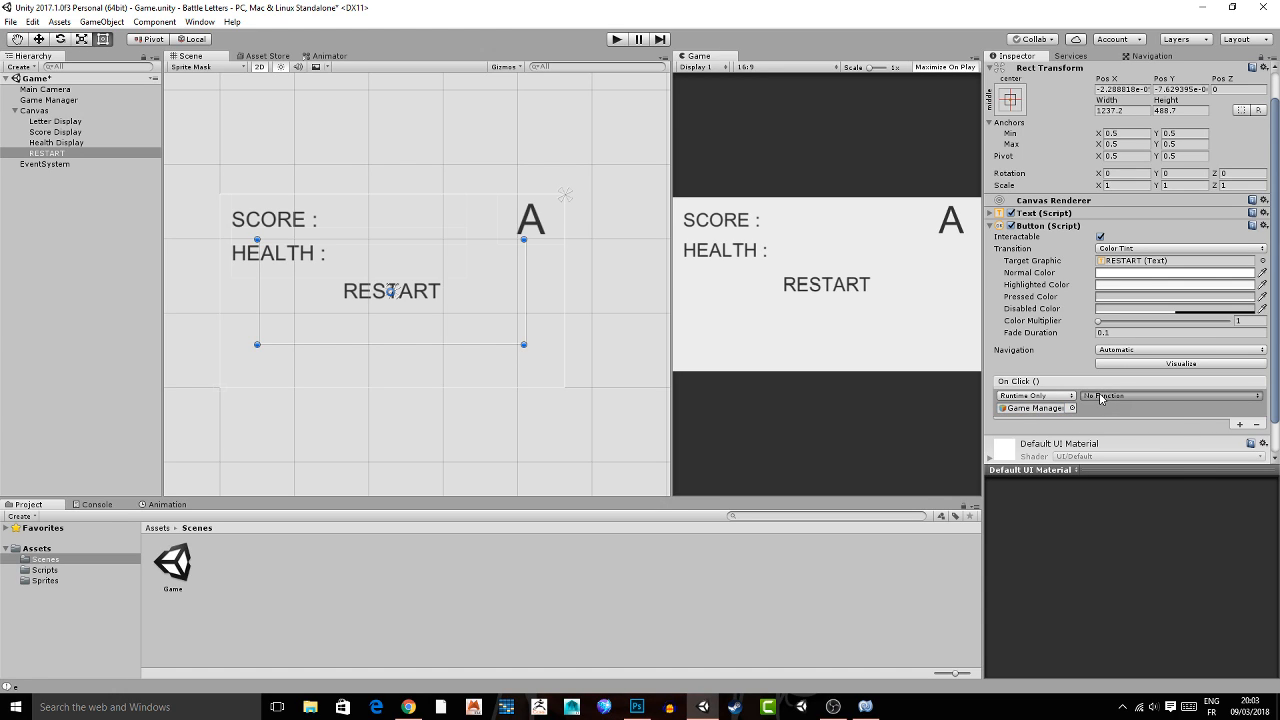
left_click(1100, 397)
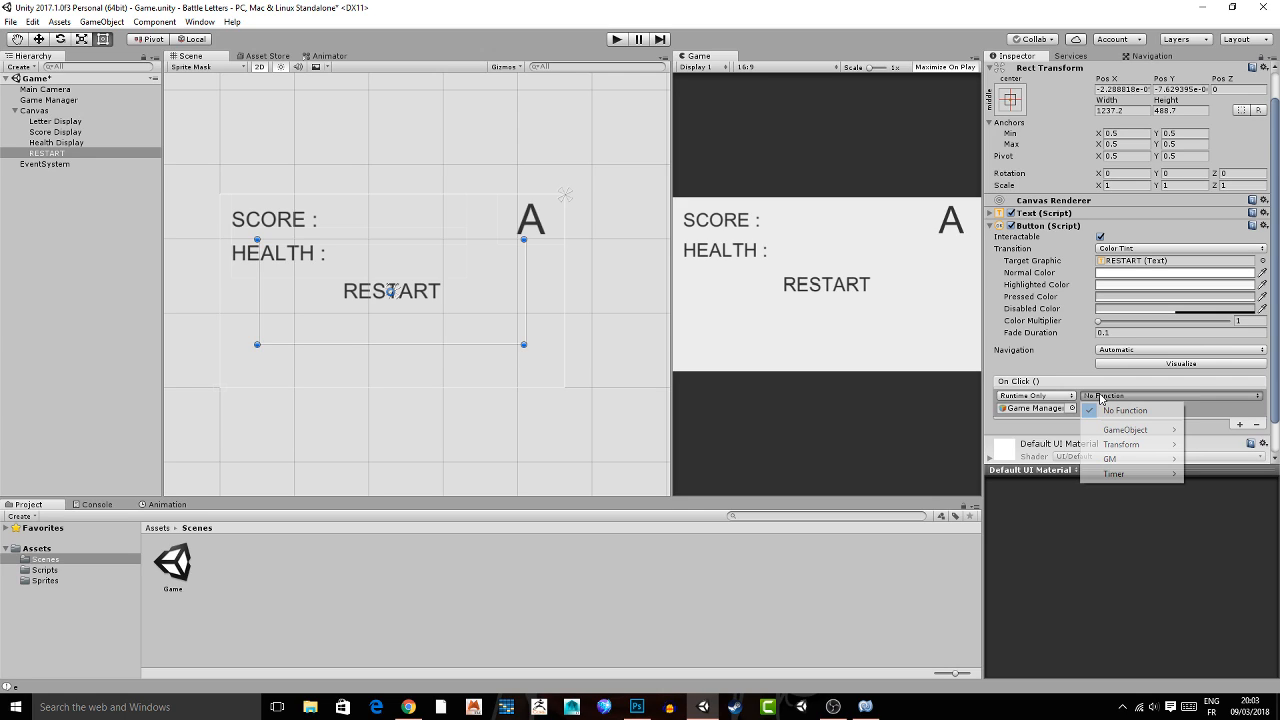
mouse_move(1130, 473)
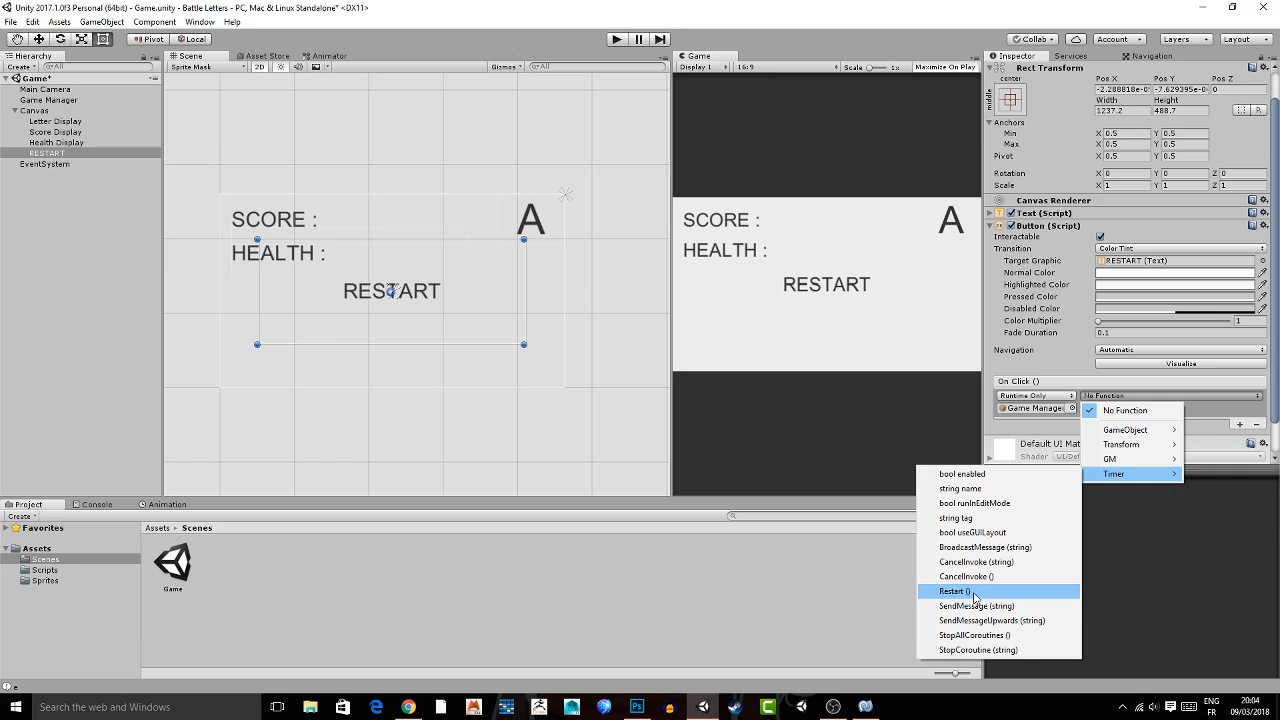
left_click(975, 598)
middle_click_drag(486, 306, 449, 294)
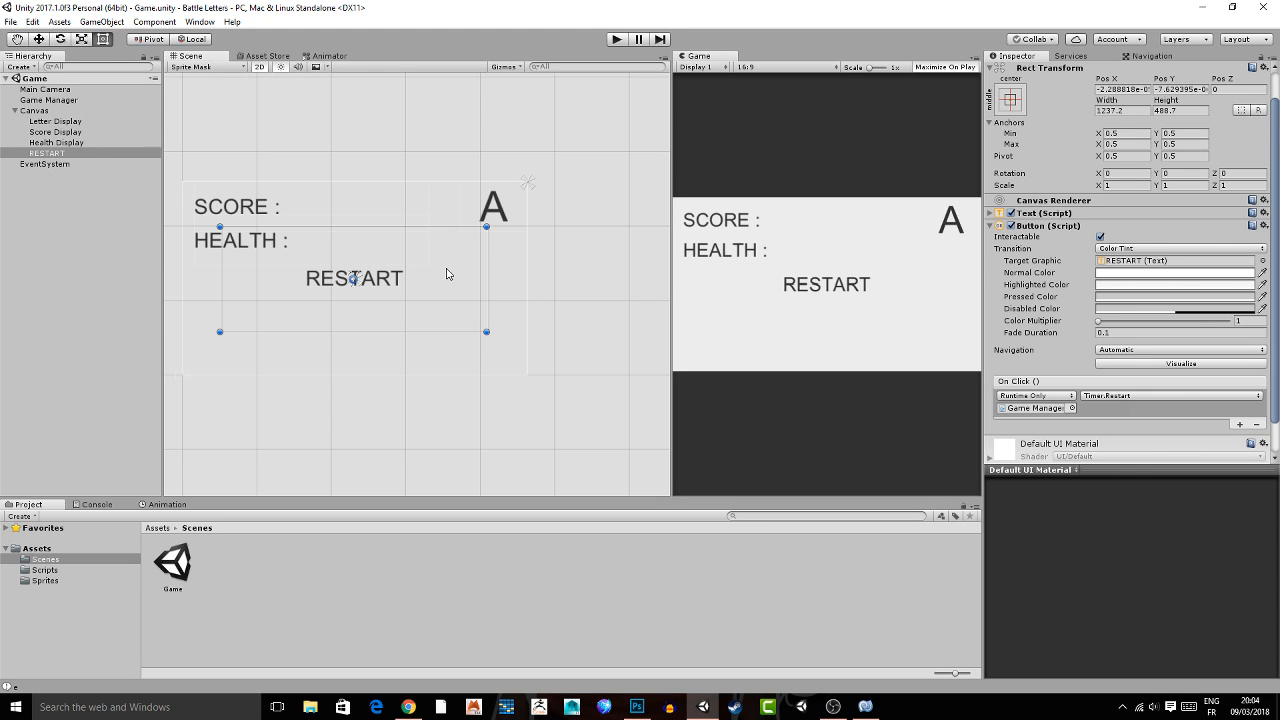
Review the Restart() method in MonoDevelop and return to Unity to play-test the RESTART button.
key("alt+Tab")
left_click_drag(372, 549, 382, 489)
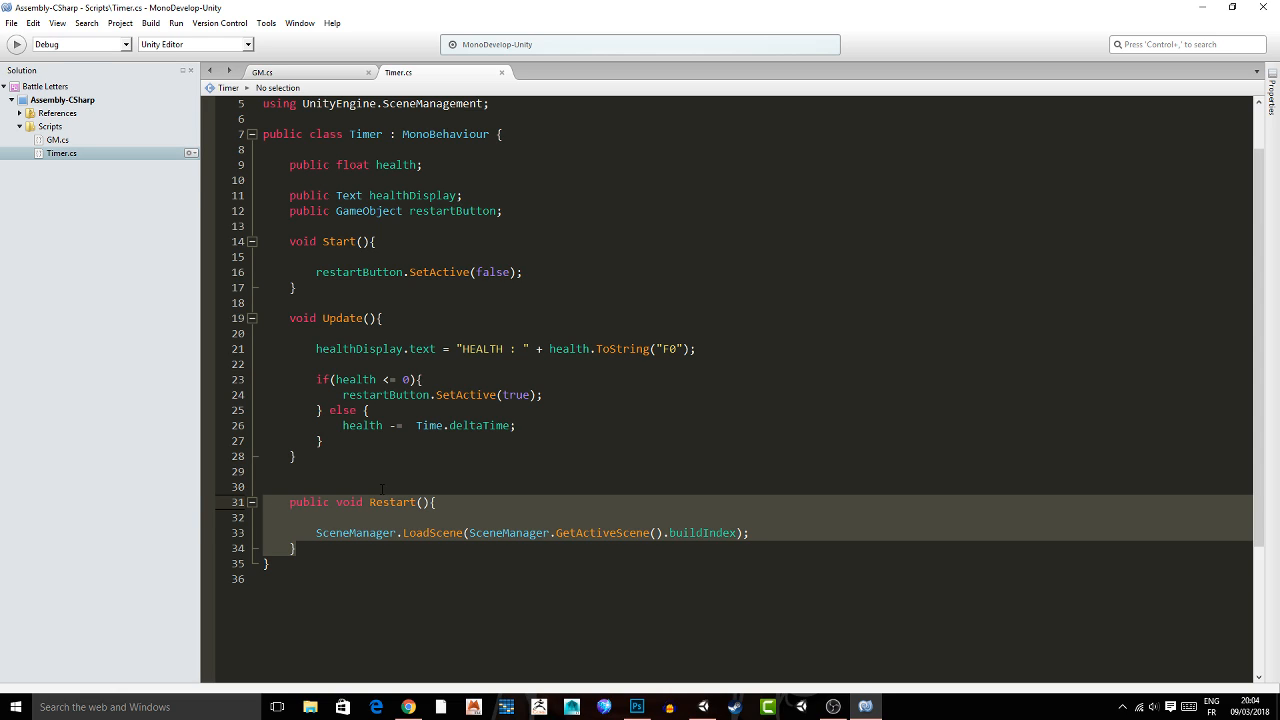
left_click(432, 517)
left_click(870, 707)
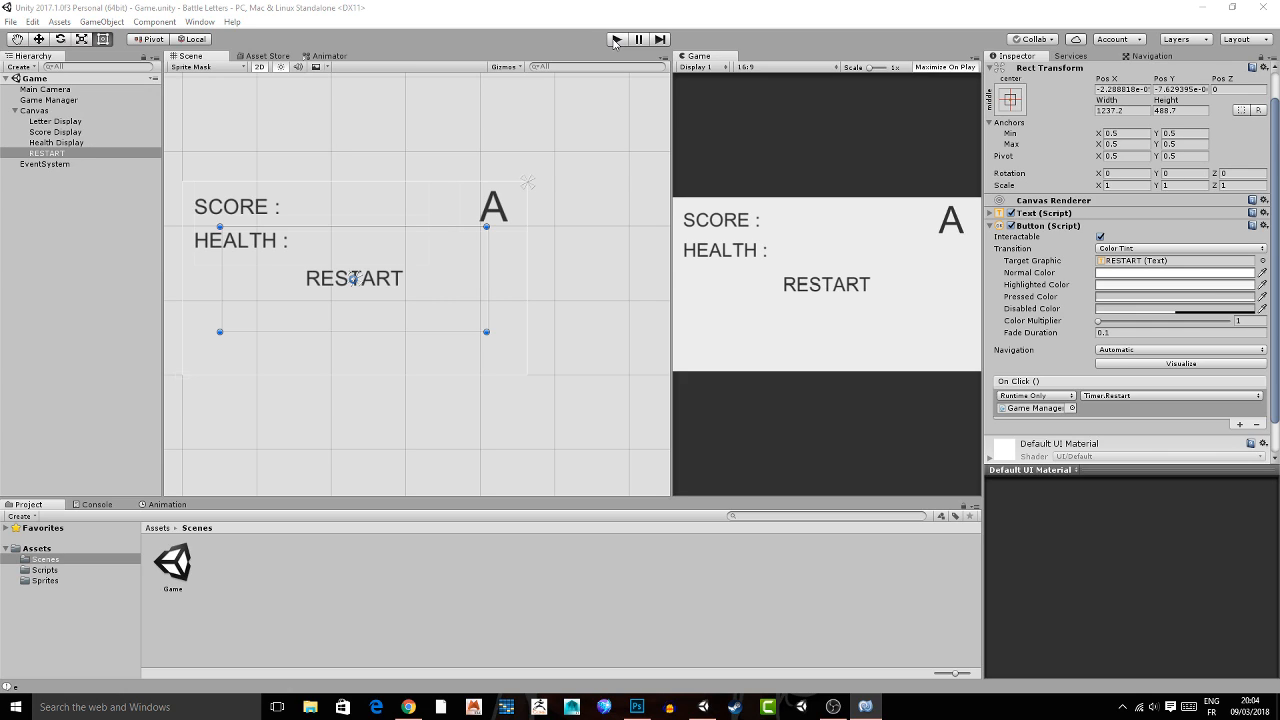
left_click(616, 39)
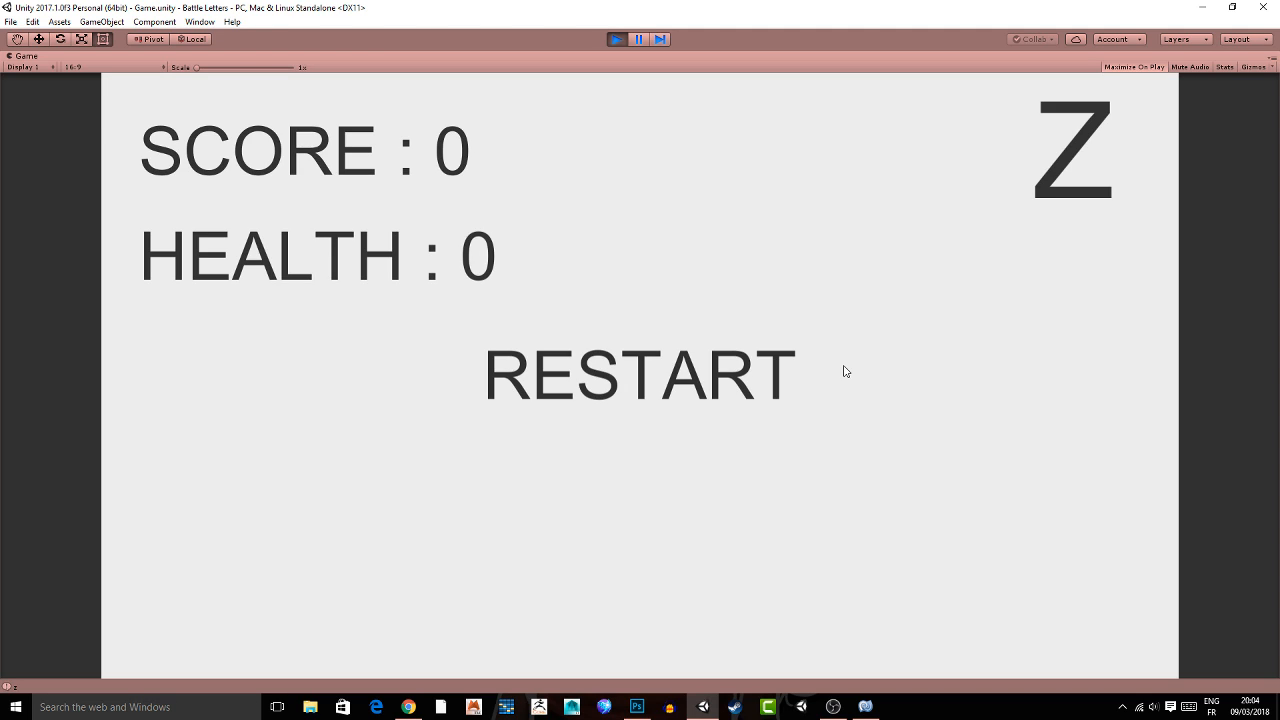
left_click(643, 372)
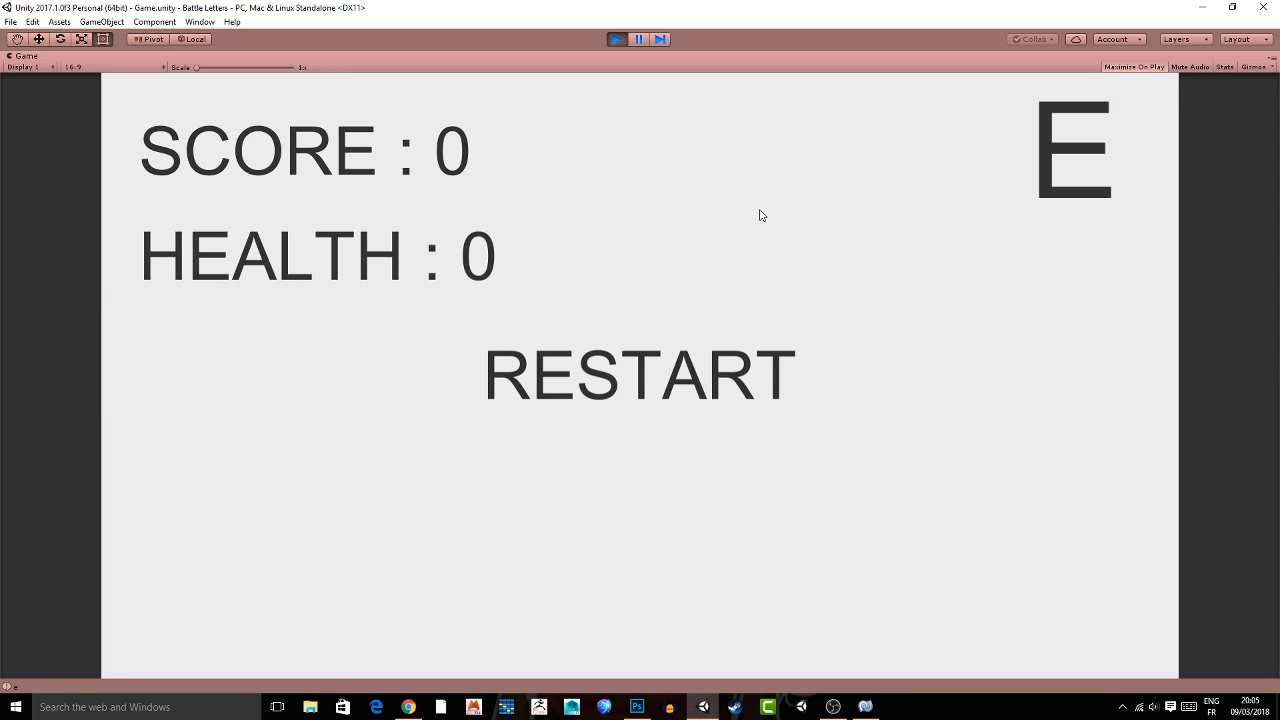
key("ctrl+p")
Inspect the text layout in the scene and the maximized Game view, and run the game briefly.
key("q")
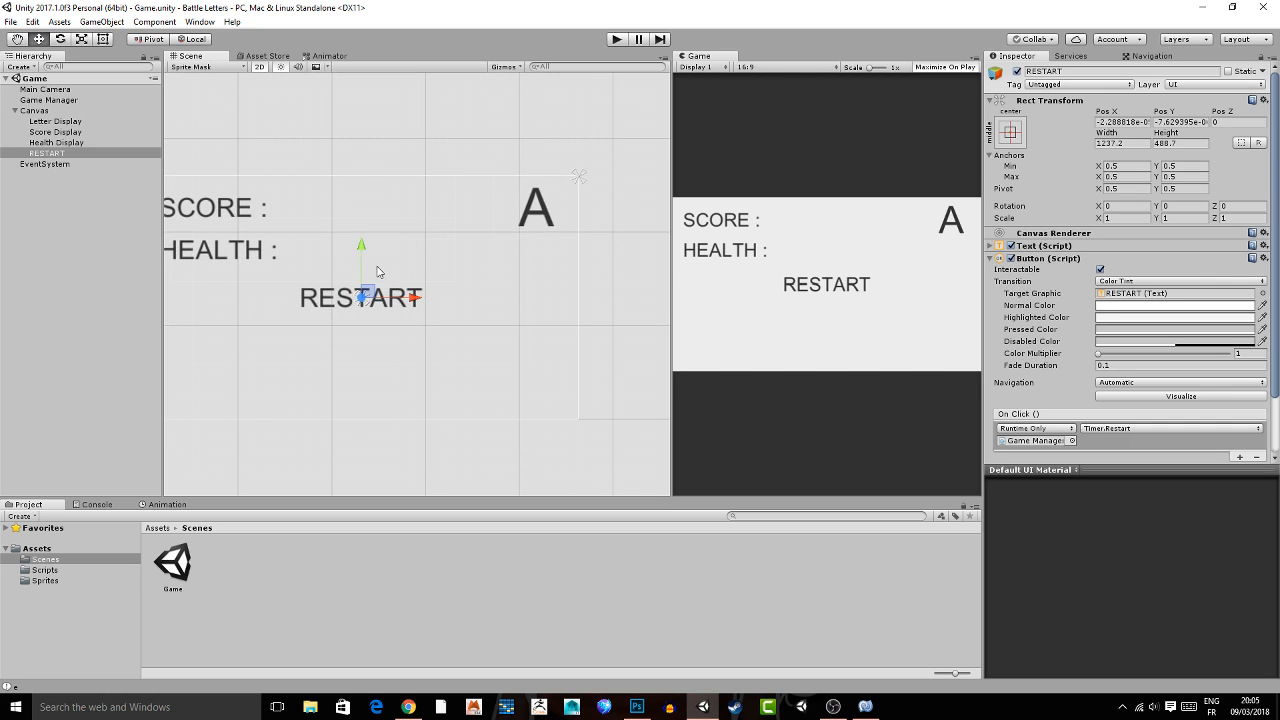
middle_click_drag(368, 243, 404, 234)
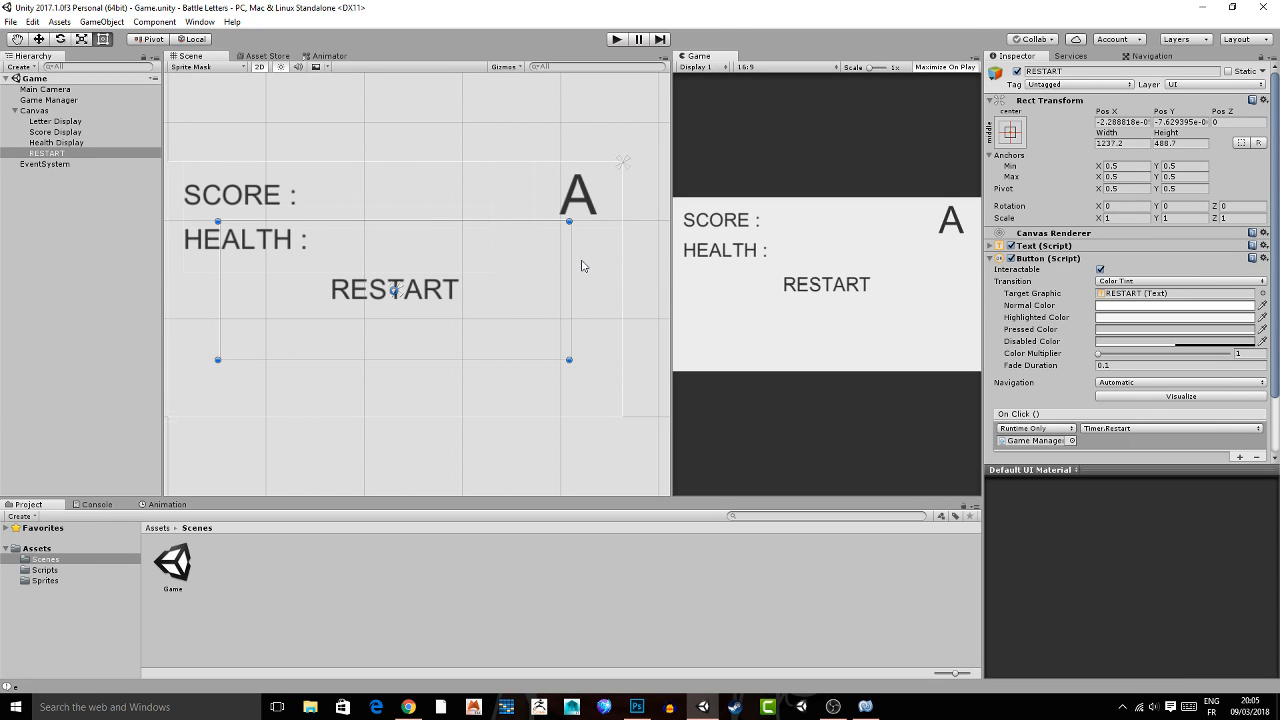
key("shift+space")
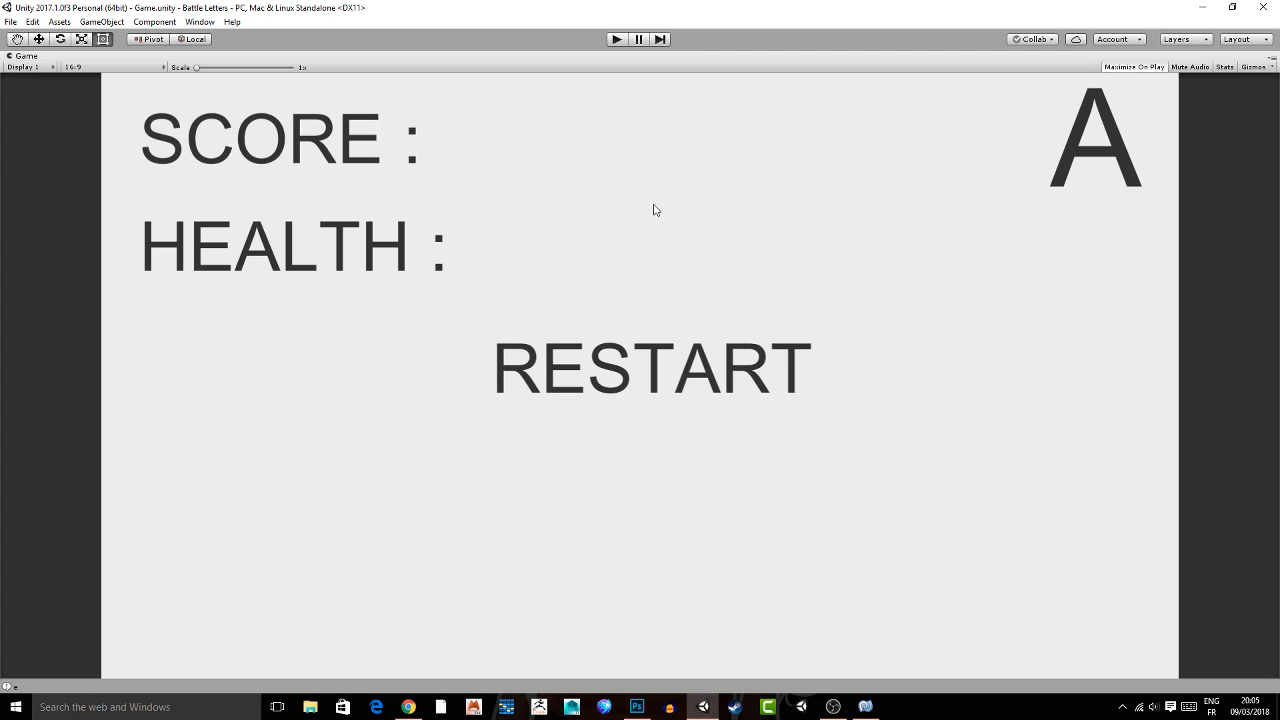
key("ctrl+p")
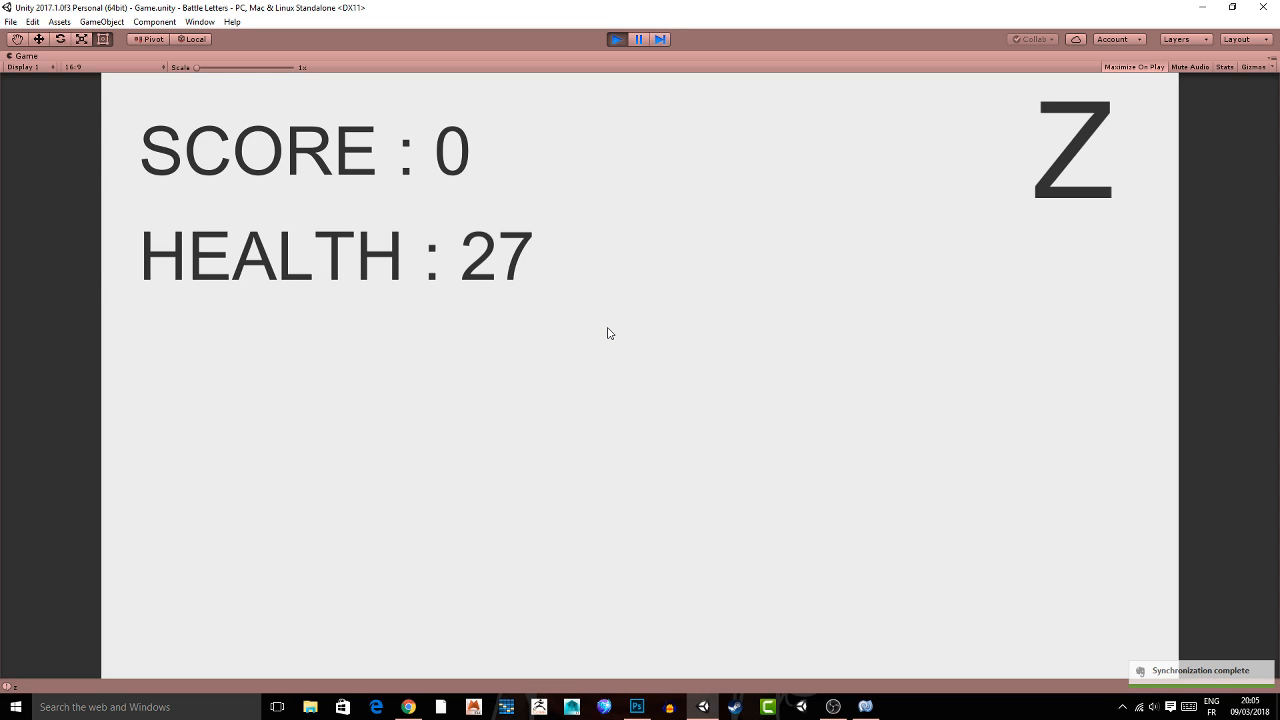
left_click(617, 39)
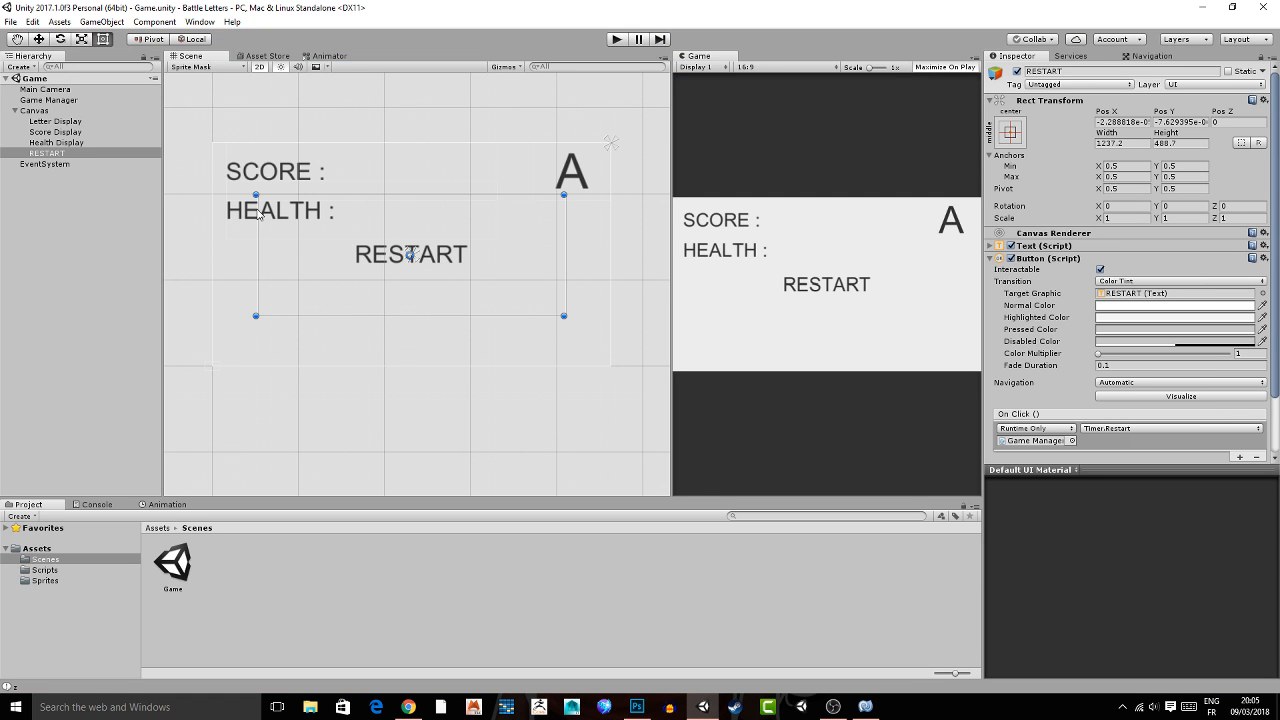
Add a Shadow component to the Letter Display, Score Display and Health Display together.
left_click(55, 121)
left_click(56, 142, "shift")
left_click(1130, 300)
type("s")
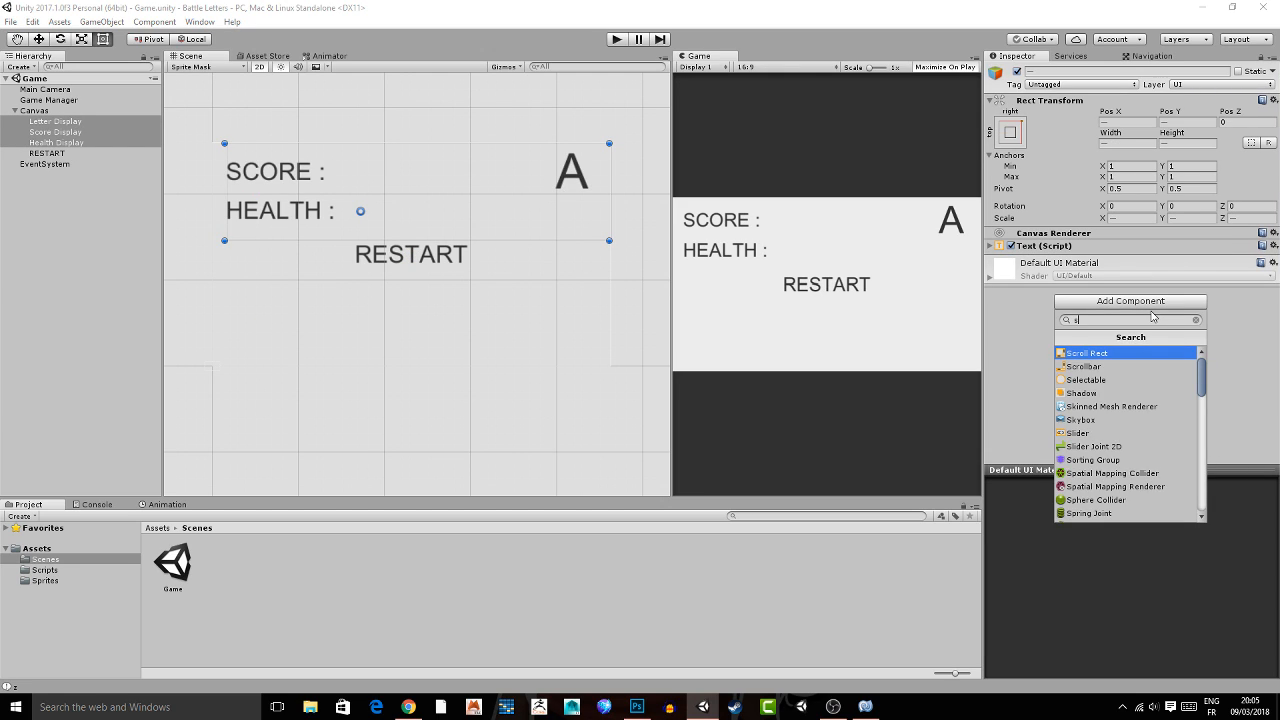
key("BackSpace")
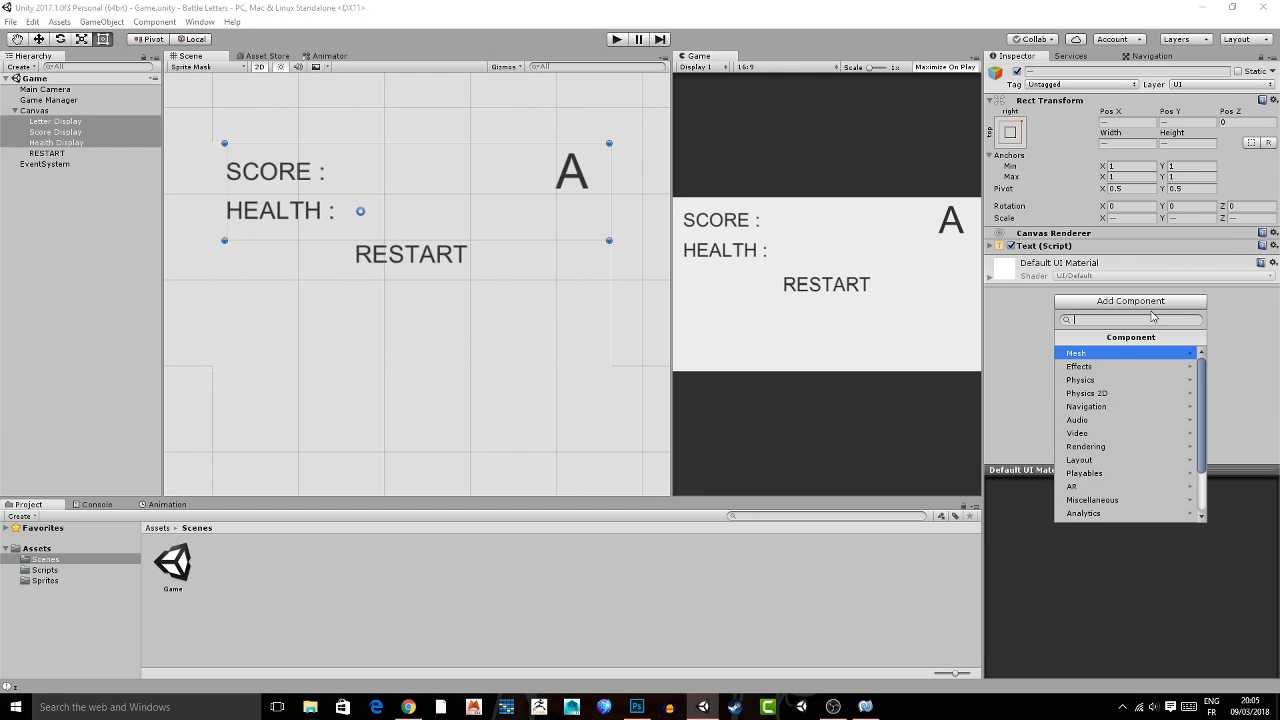
type("shadow")
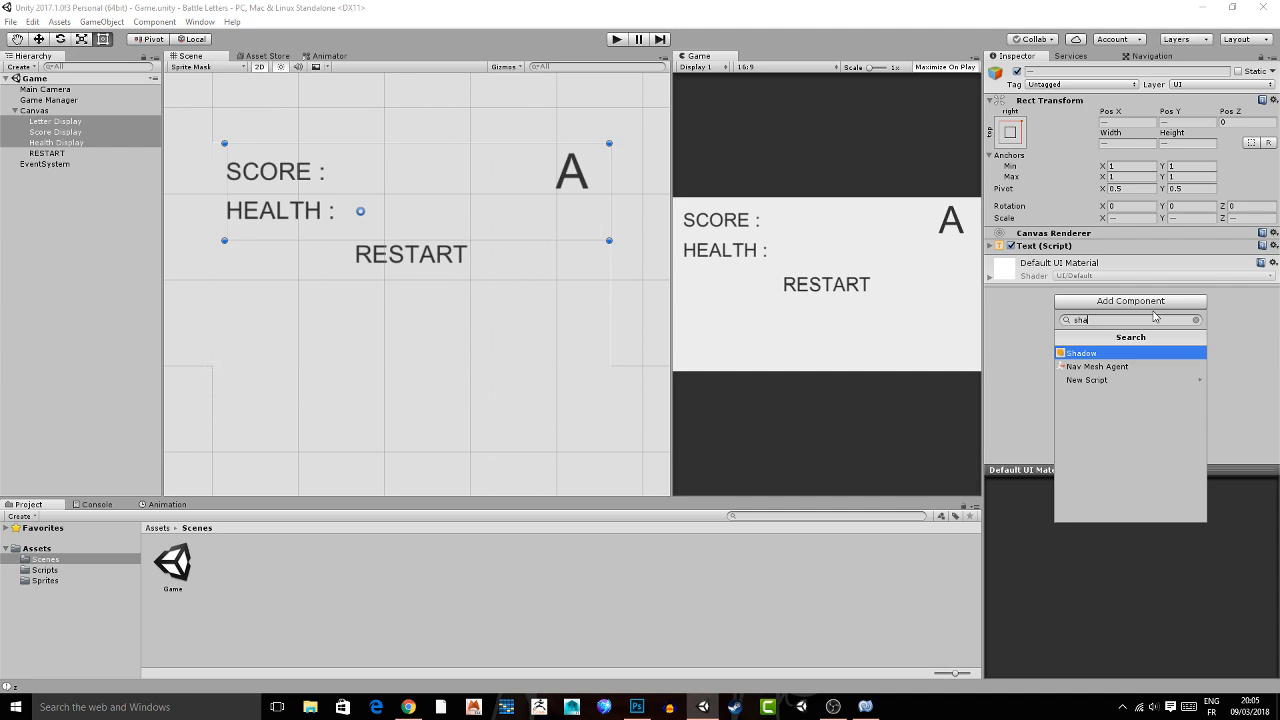
key("Return")
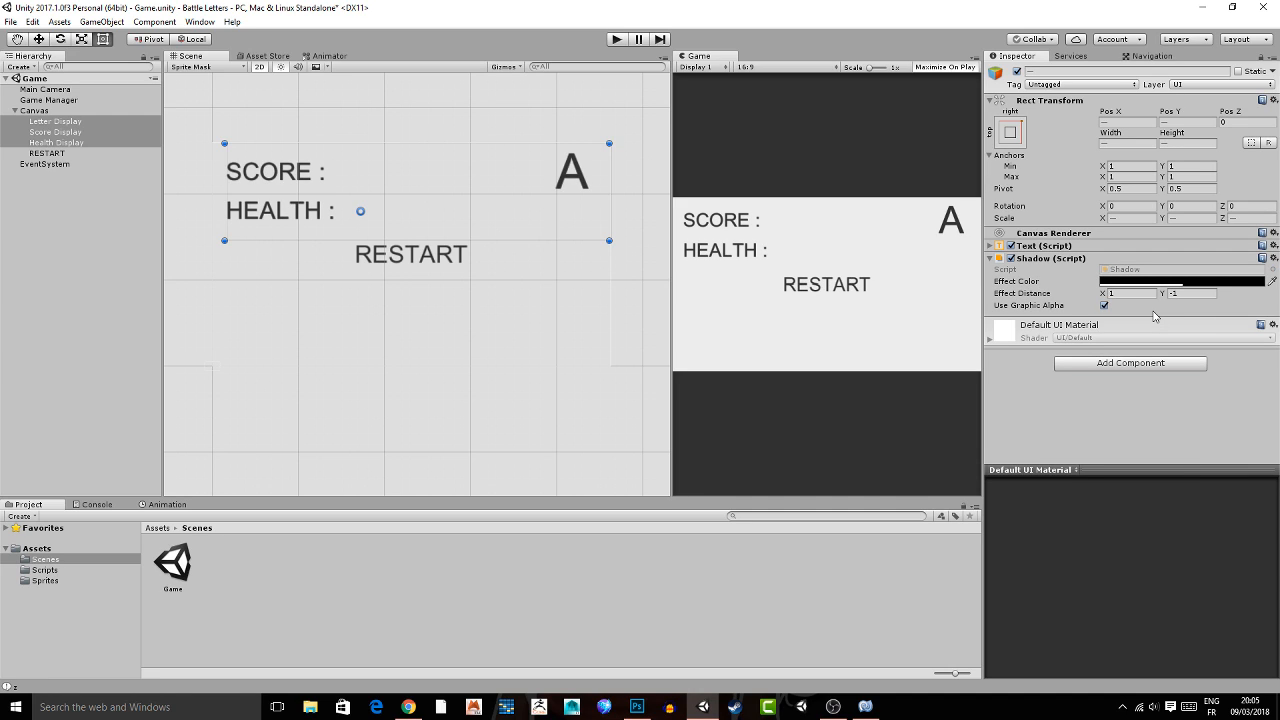
Set the three displays' shadow Effect Distance to X 3.02, Y -4.99 and the Effect Color alpha to 88.
left_click_drag(1103, 294, 1162, 296)
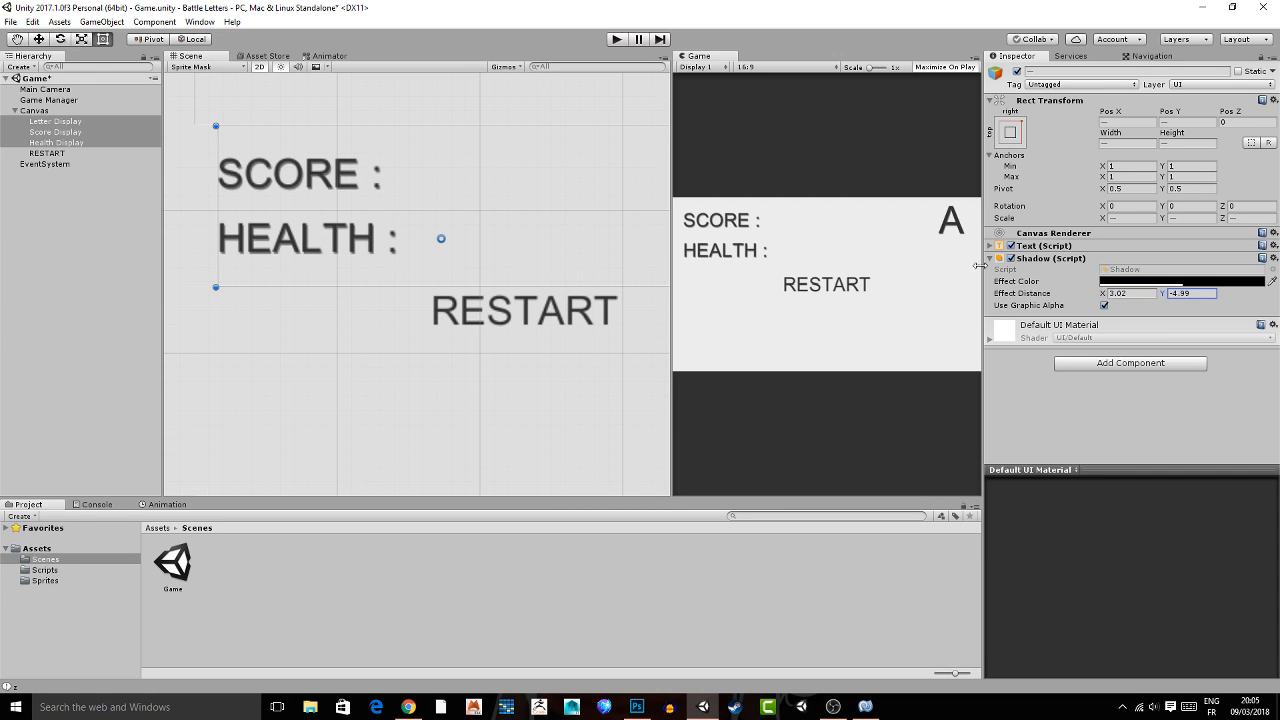
key("shift+space")
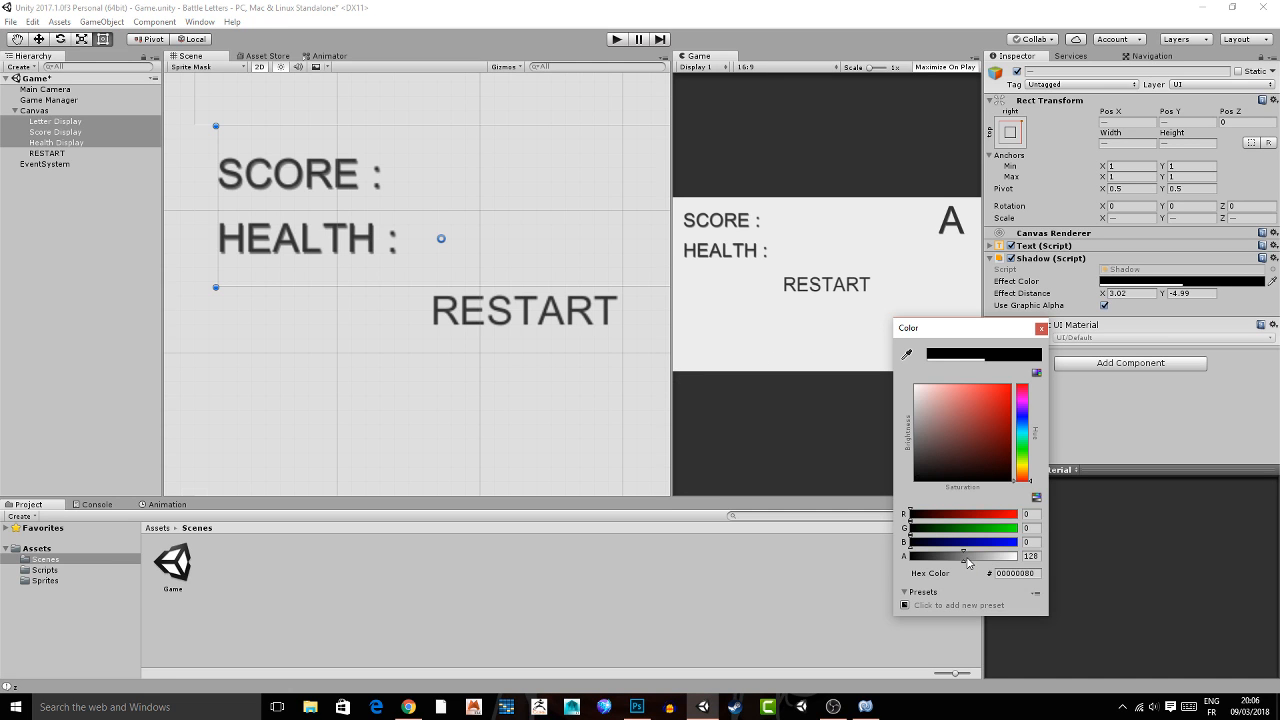
left_click_drag(968, 561, 987, 561)
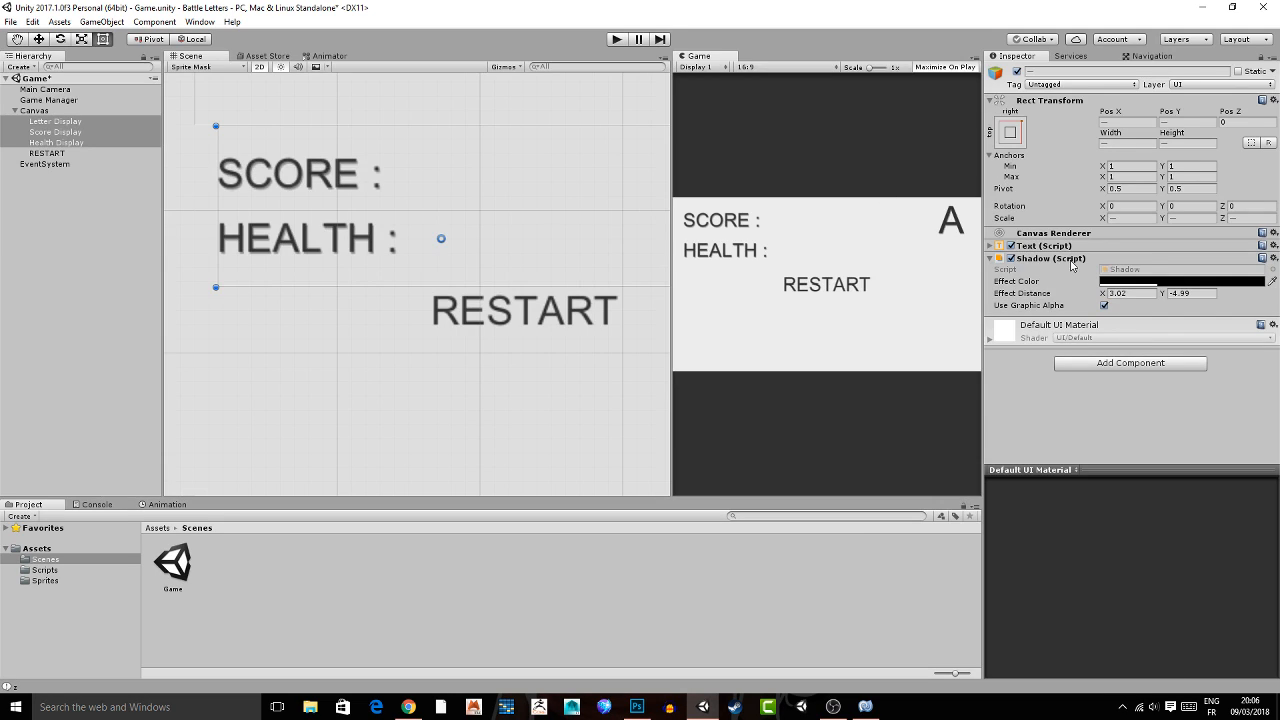
left_click(1112, 281)
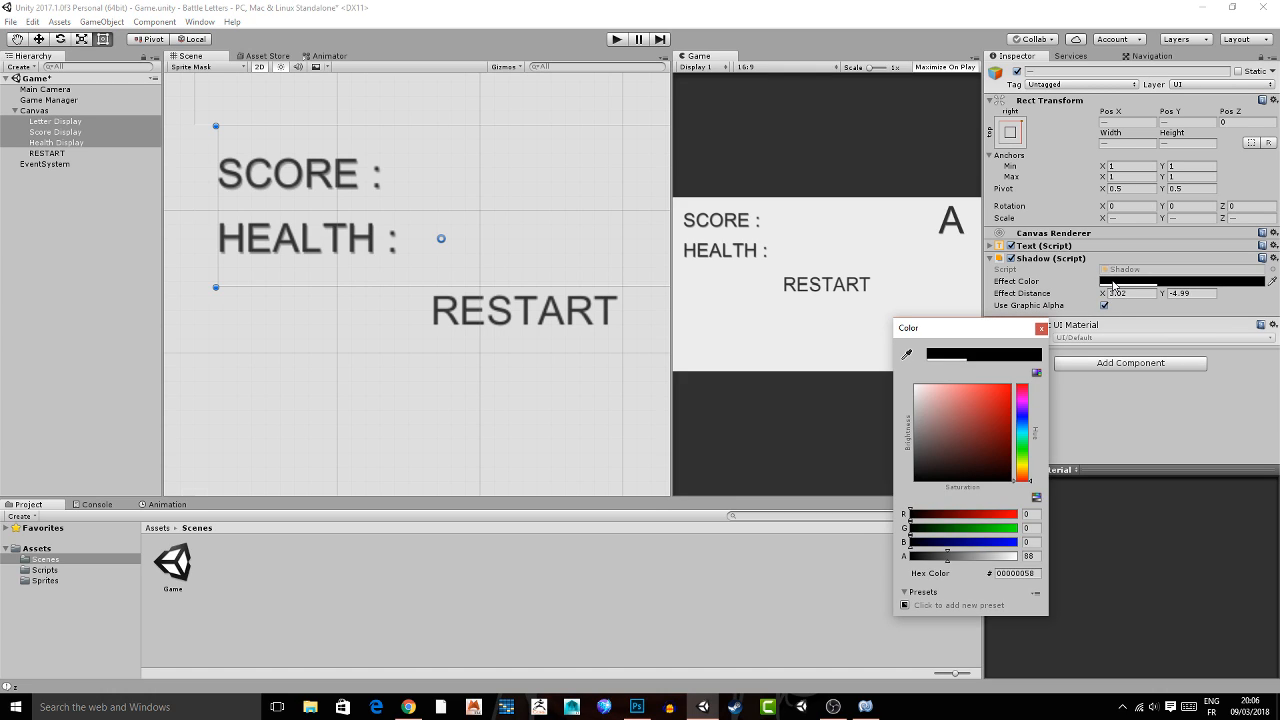
key("shift+space")
key("shift+space")
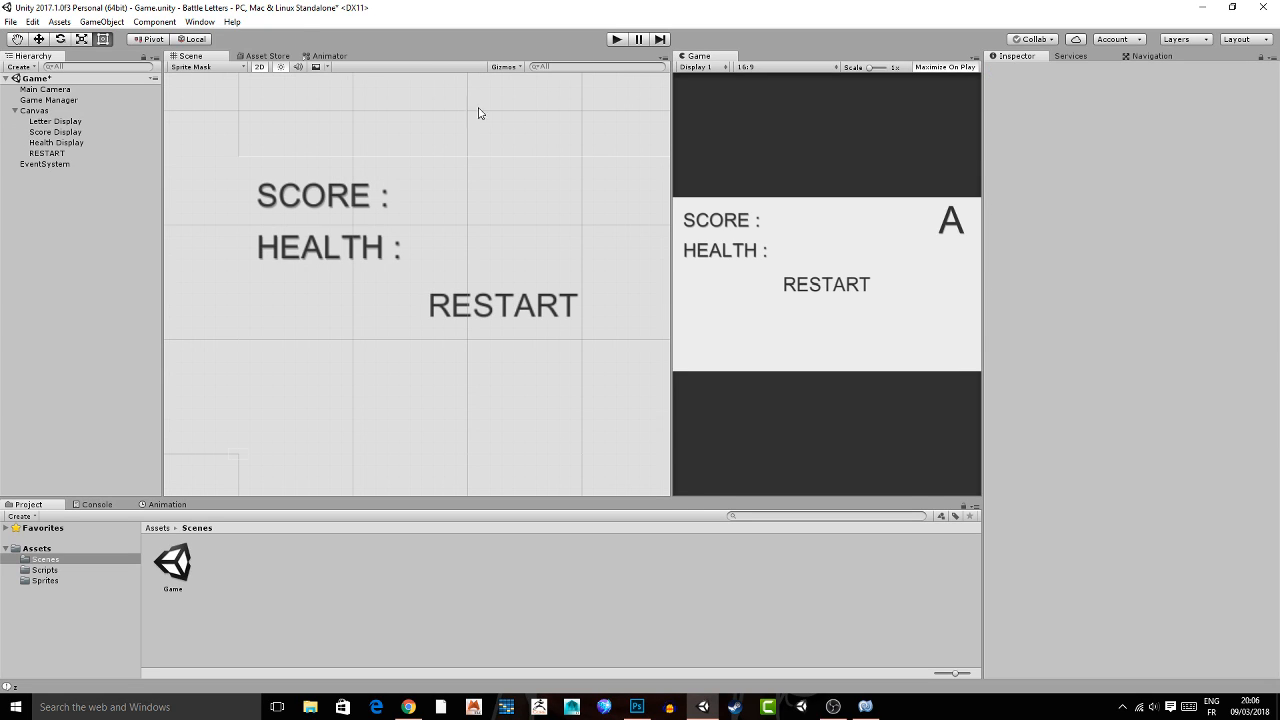
Check the text shadows in the maximized Game view and open the project's Sprites folder.
left_click(263, 56)
key("shift+space")
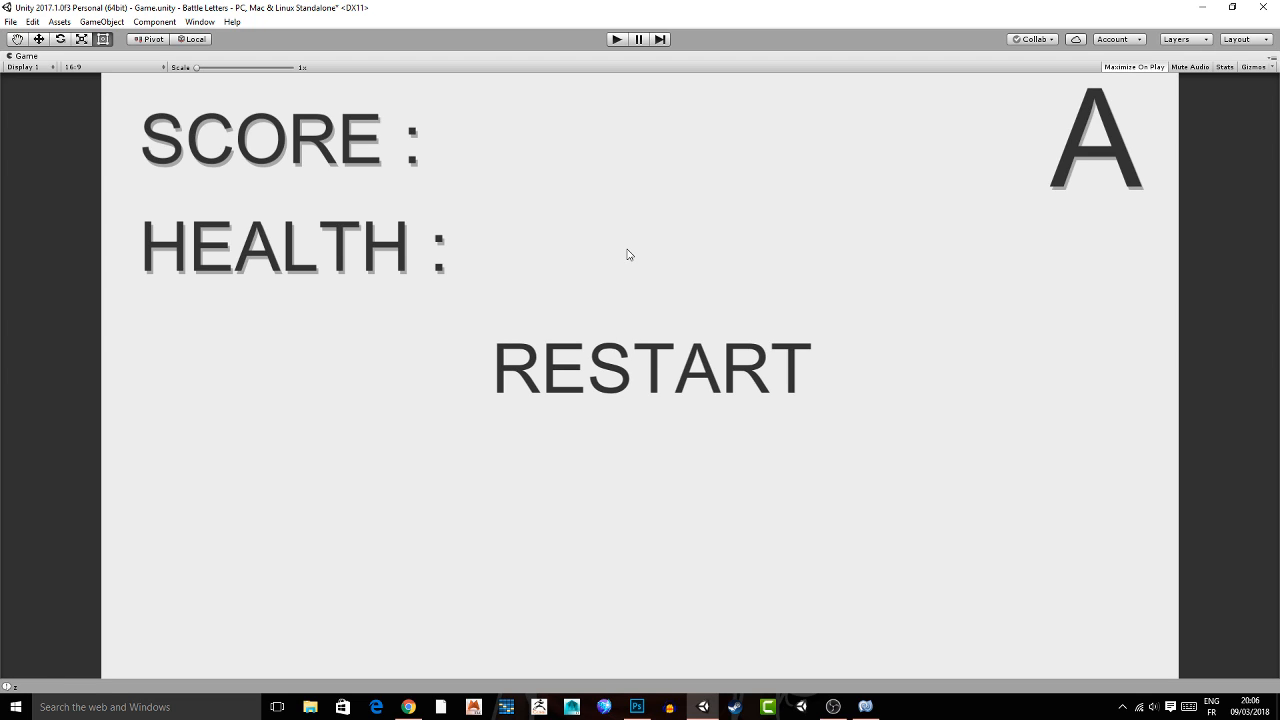
key("shift+space")
left_click(55, 582)
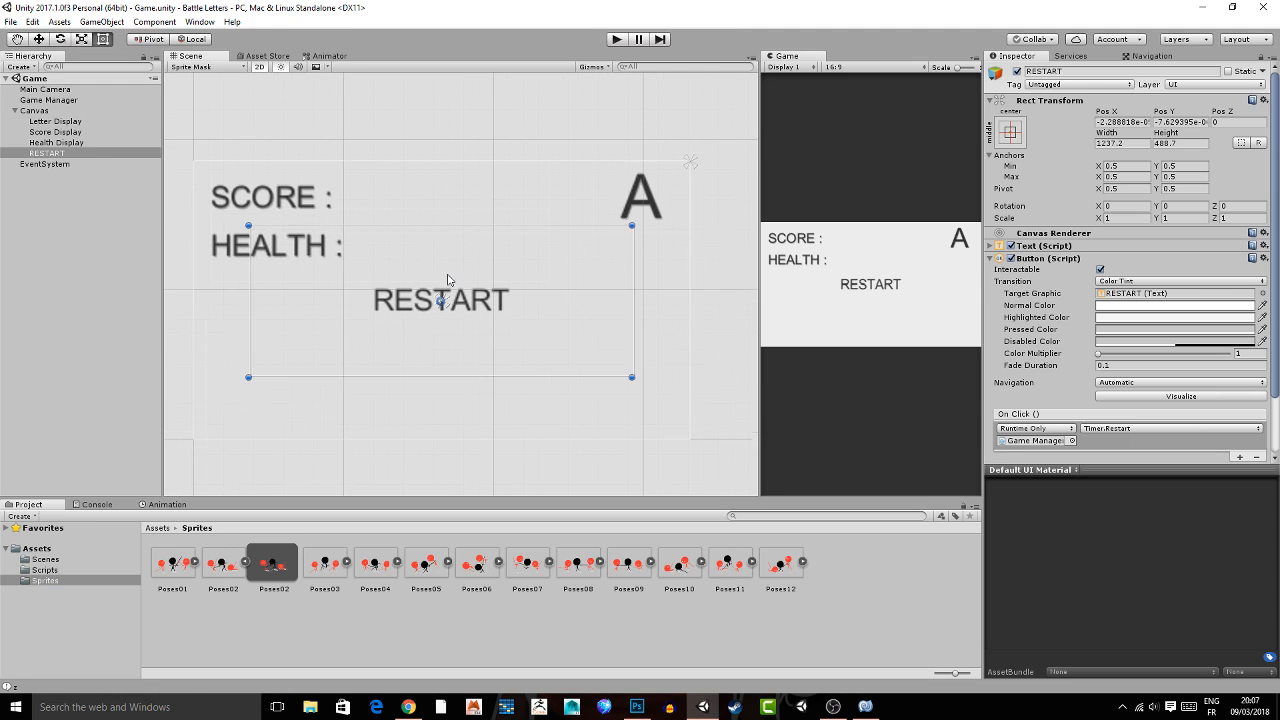
key("w")
left_click_drag(443, 251, 459, 198)
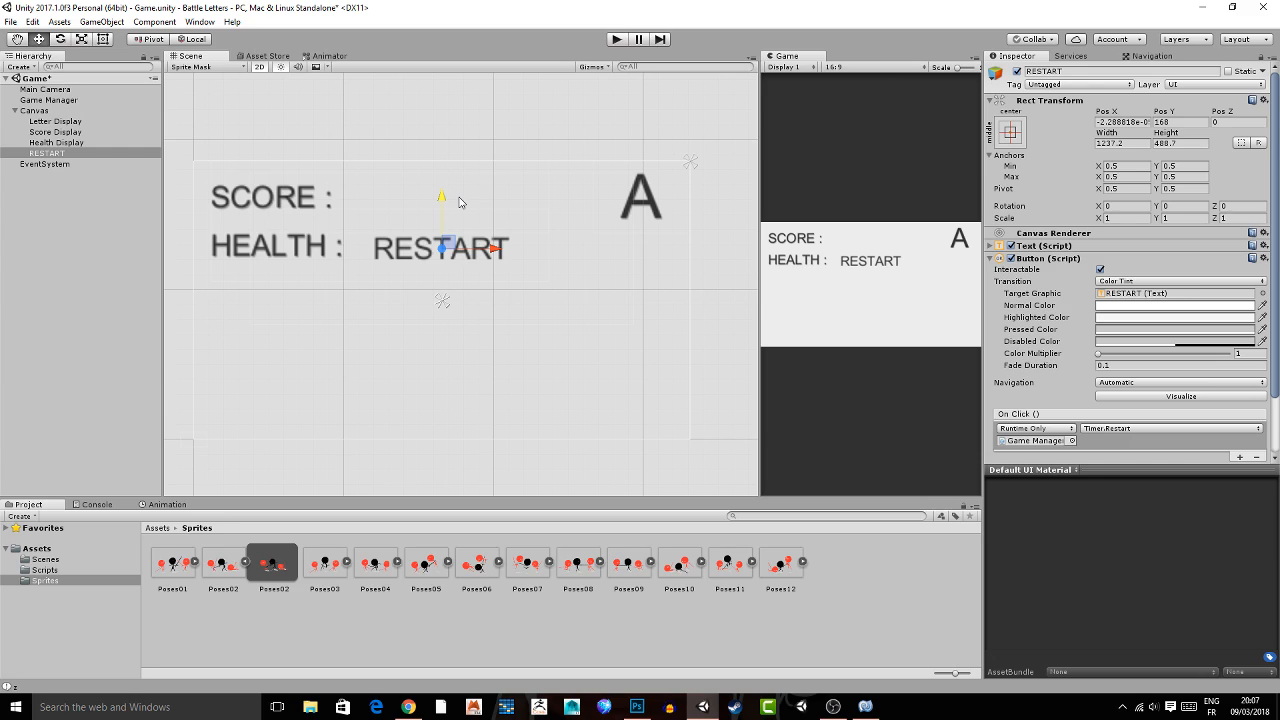
key("ctrl+z")
left_click_drag(173, 563, 312, 386)
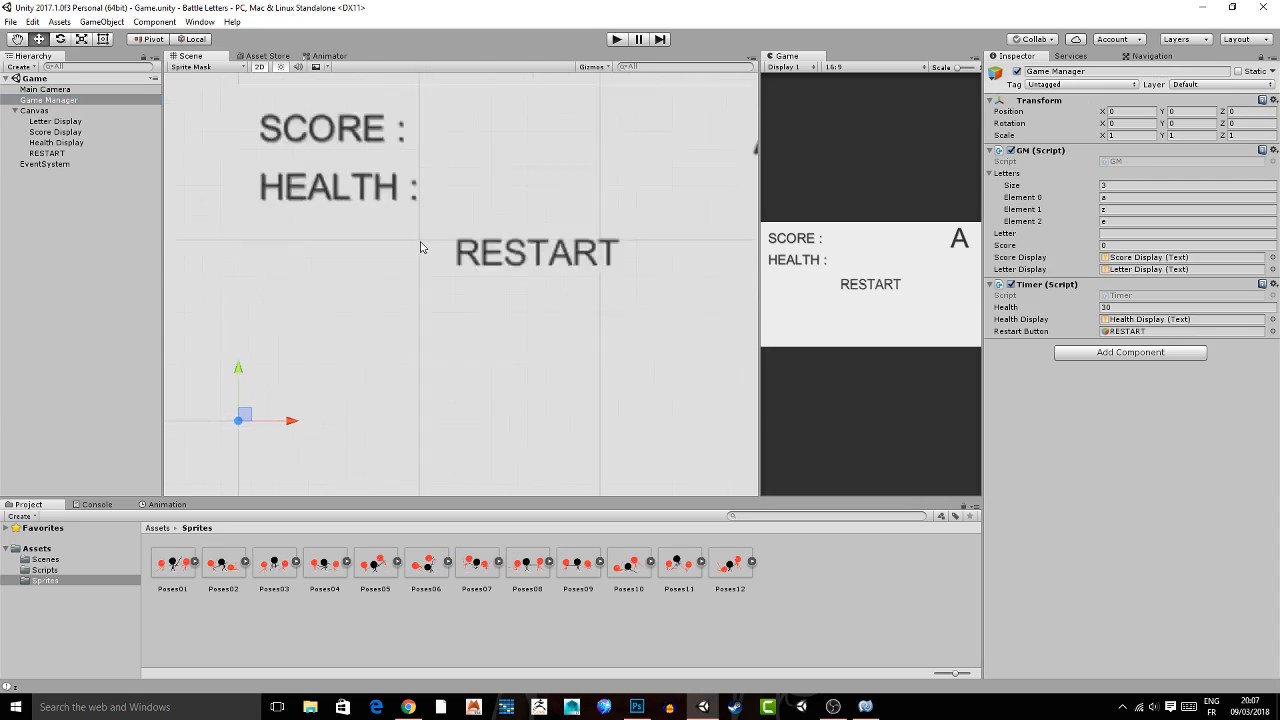
key("f")
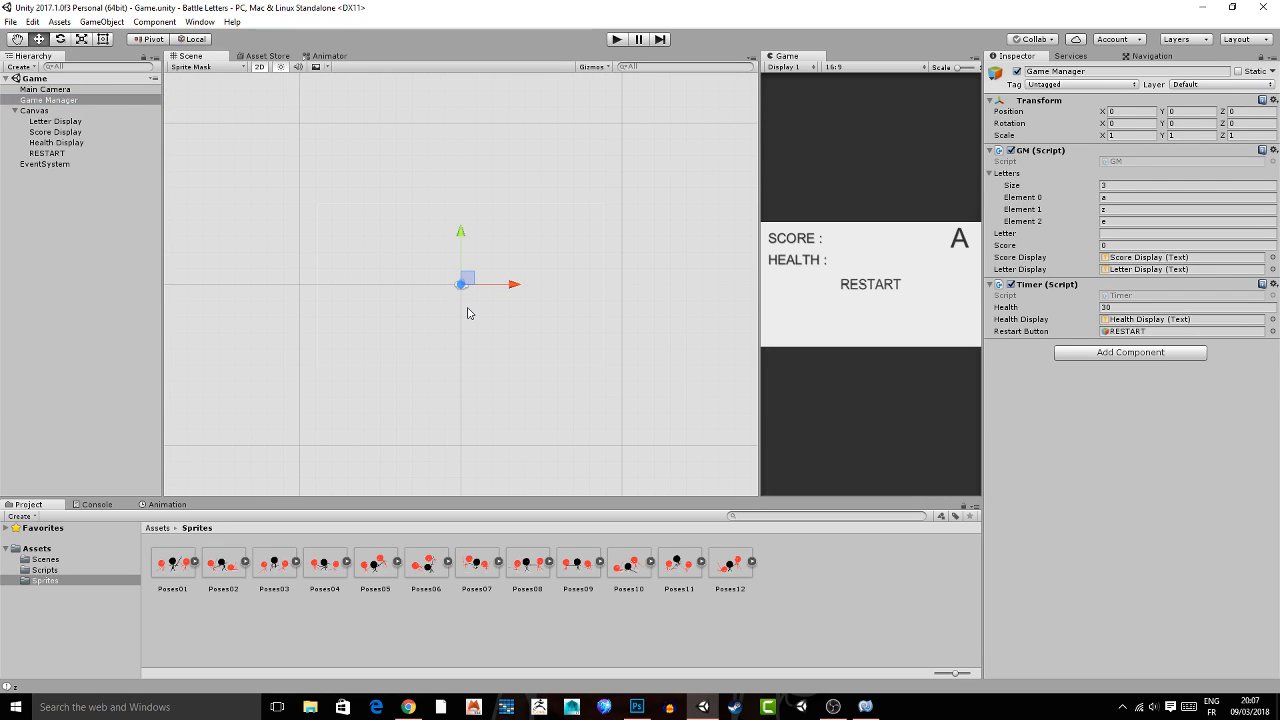
scroll(467, 313, "down", 3)
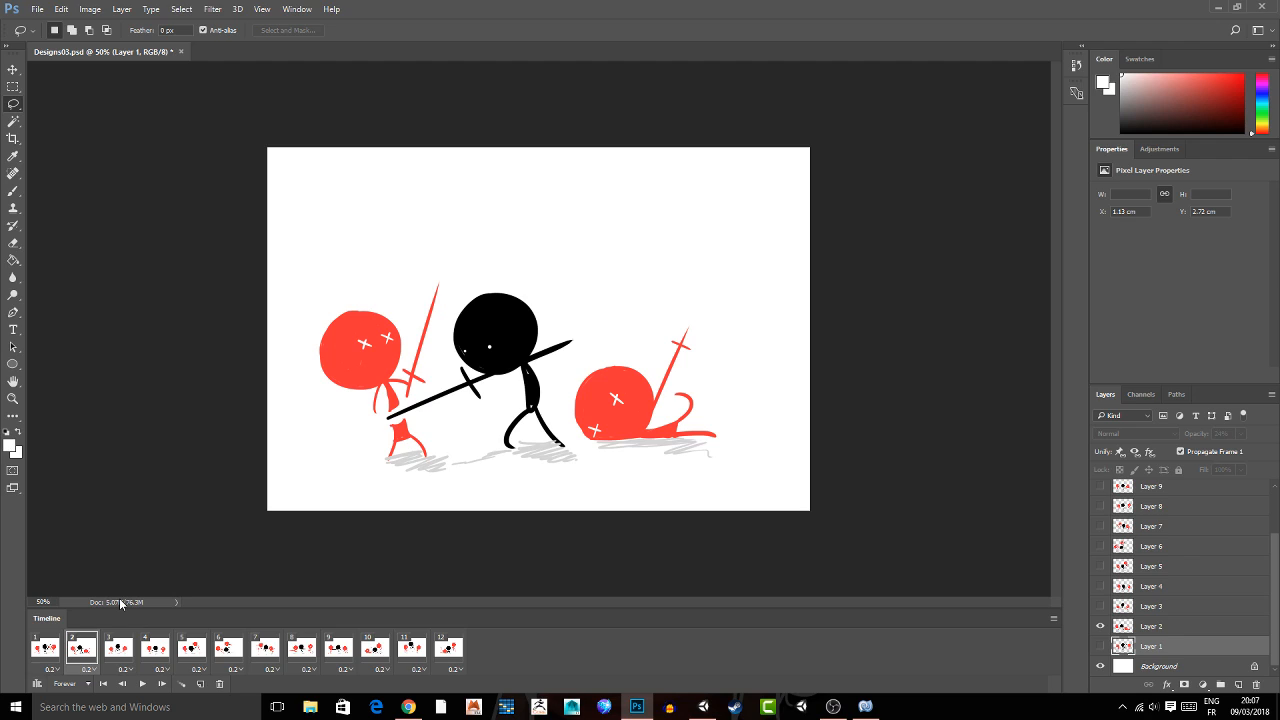
Look through the character pose frames of Designs03.psd in Photoshop and return to Unity.
left_click(228, 648)
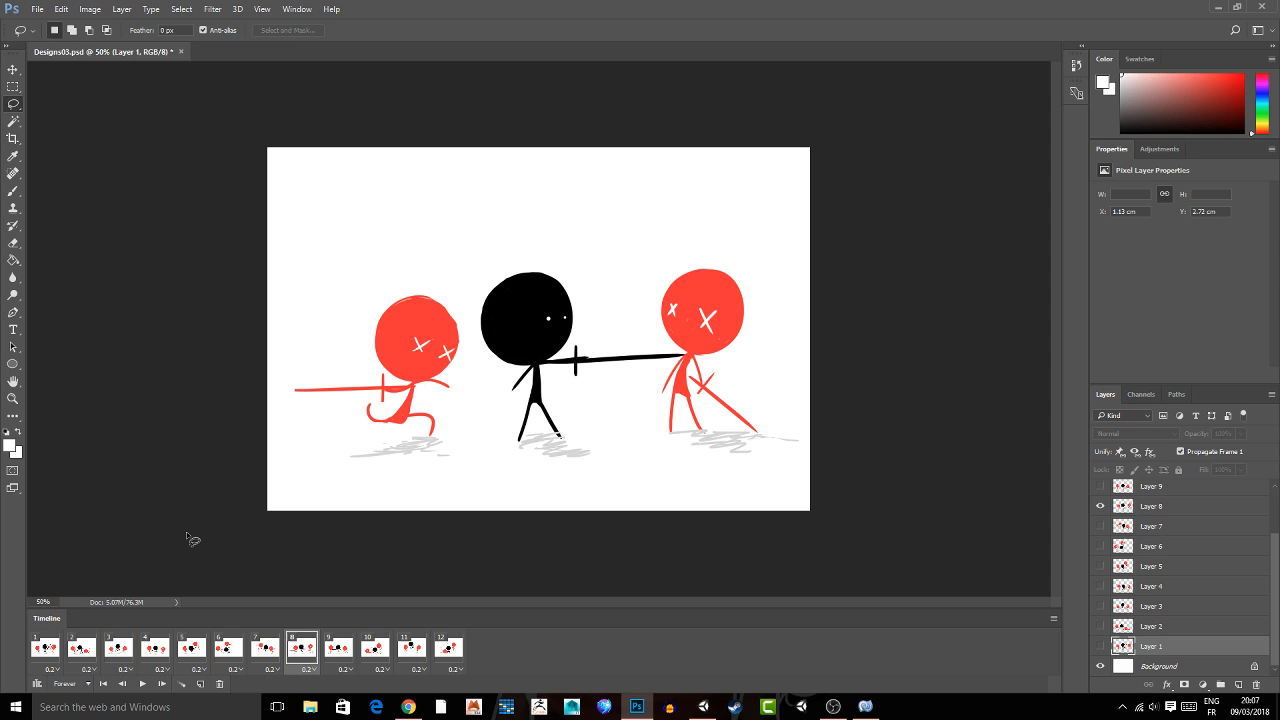
key("space")
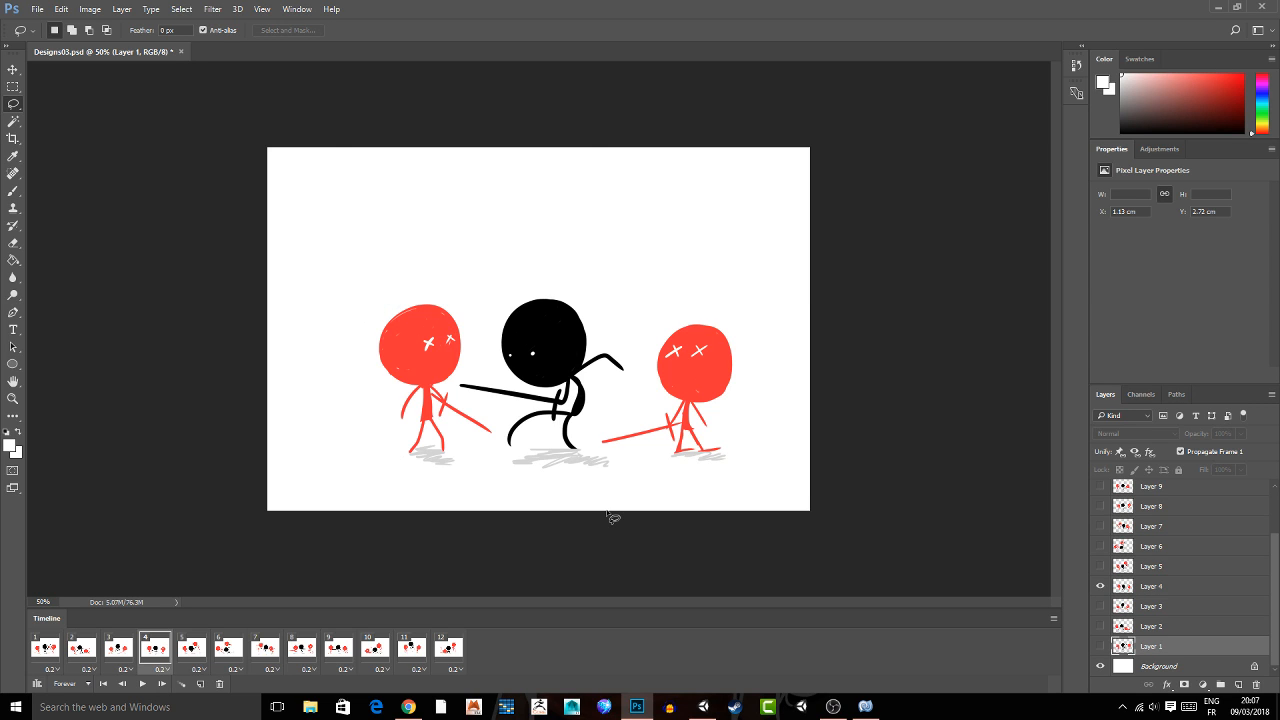
left_click(407, 707)
left_click(407, 707)
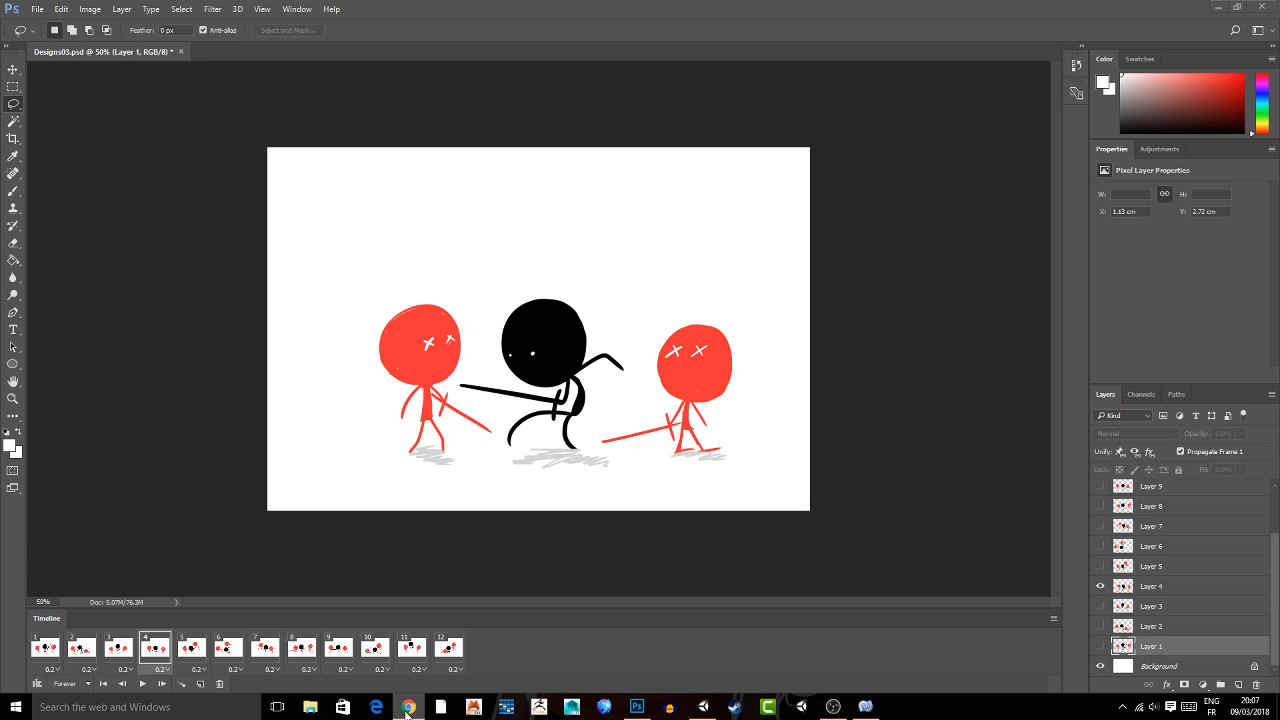
key("alt+Tab")
Collapse the Canvas hierarchy and place the Poses01 sprite in the scene at position 0, 0, 0.
middle_click_drag(348, 357, 360, 334)
scroll(427, 397, "down", 1)
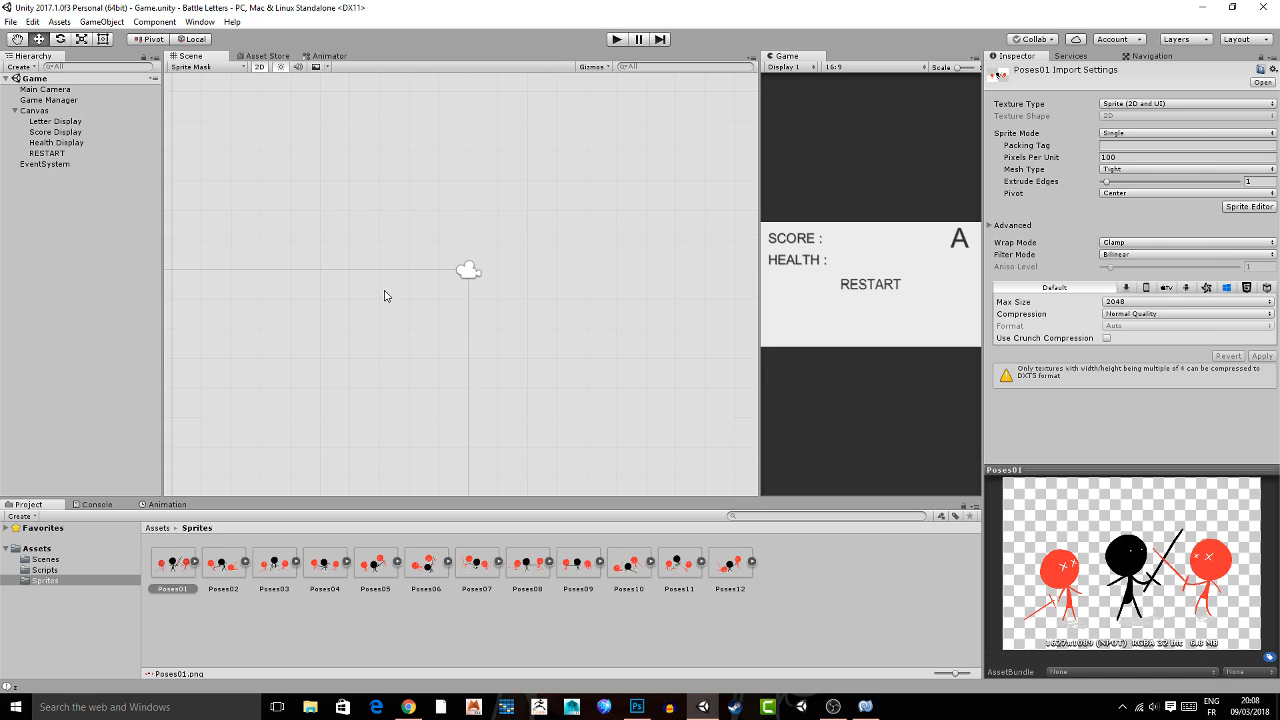
middle_click_drag(385, 291, 420, 274)
left_click(15, 111)
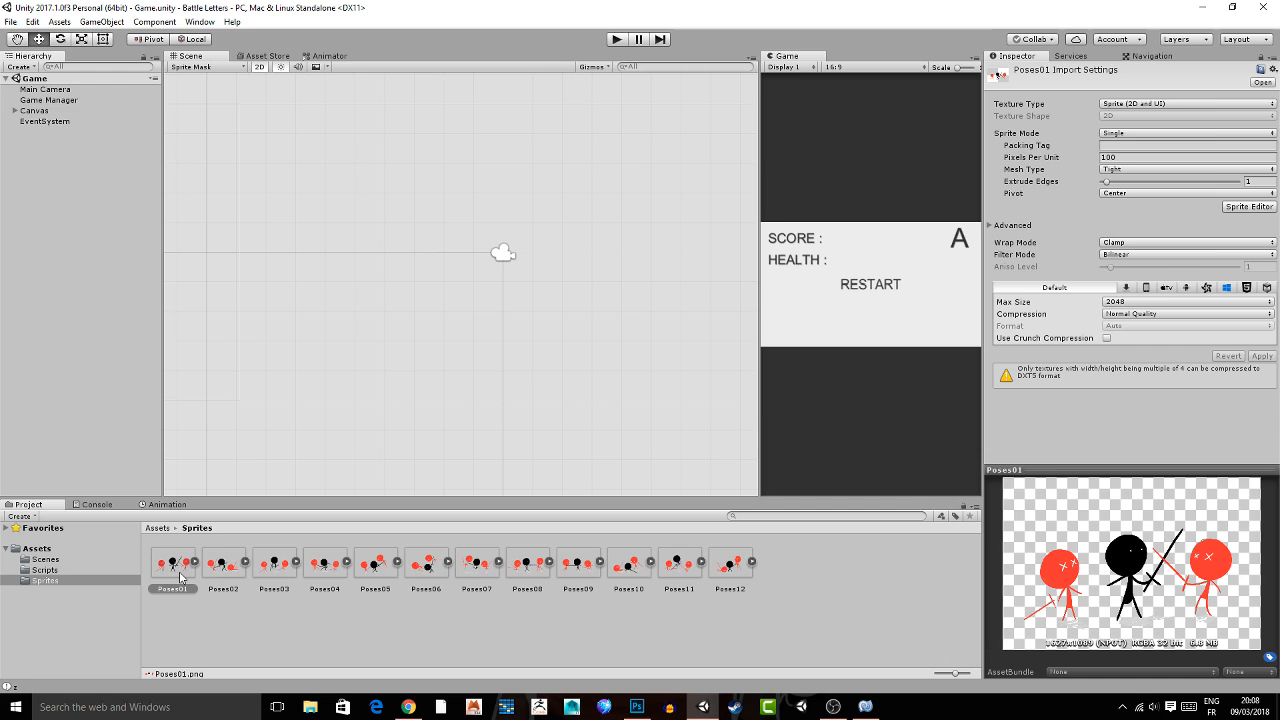
left_click_drag(181, 577, 408, 292)
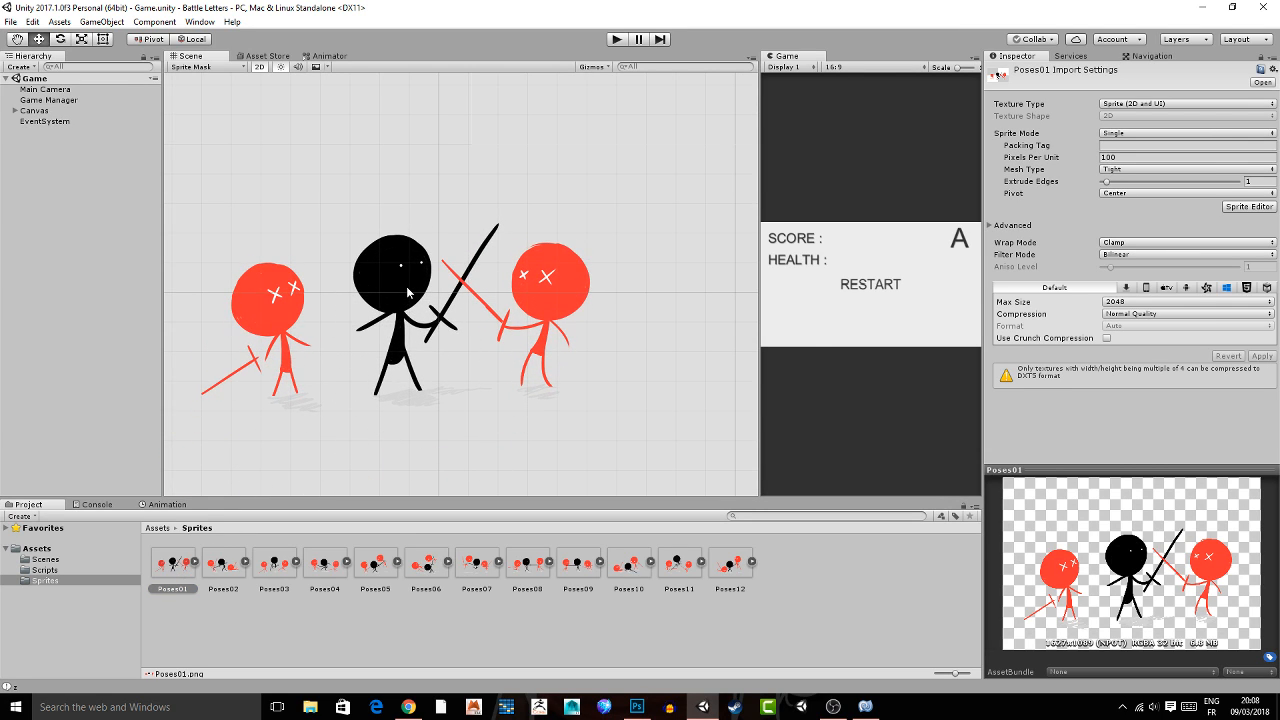
left_click_drag(408, 292, 410, 290)
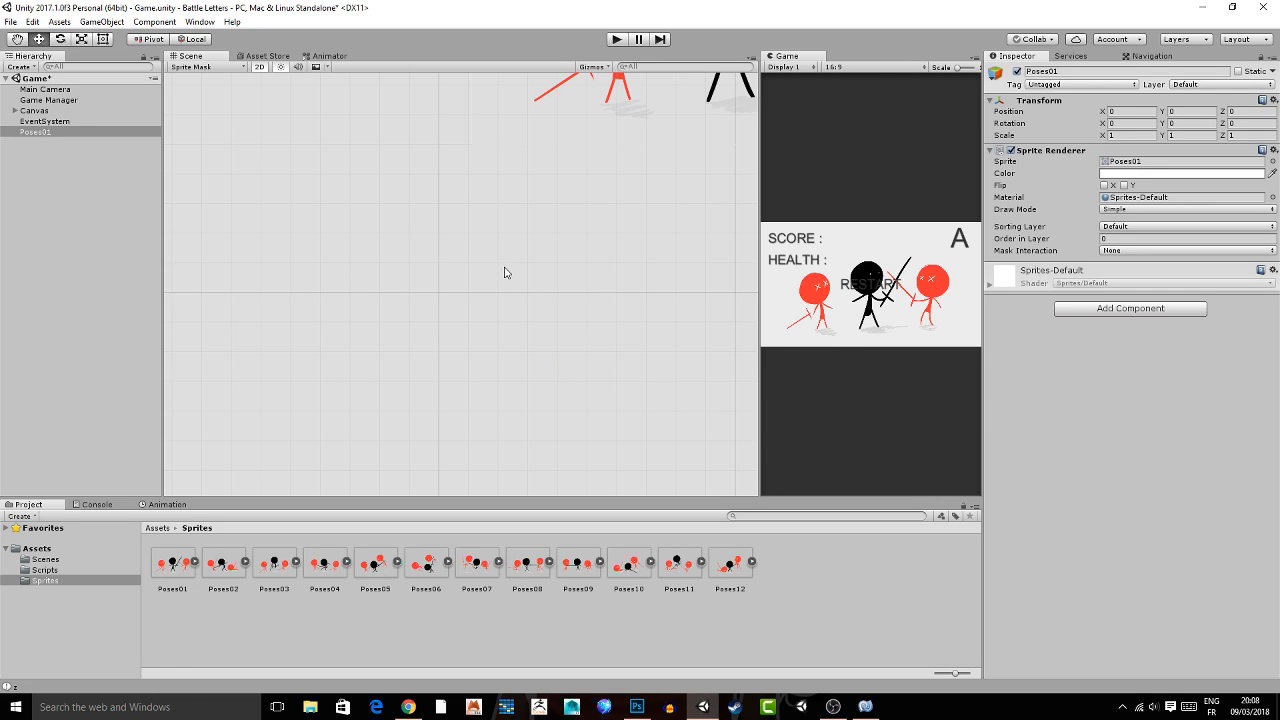
Scale down the Poses01 sprite and lower it beneath the RESTART text, checking the Game view and previewing other pose sprites.
scroll(505, 263, "down", 2)
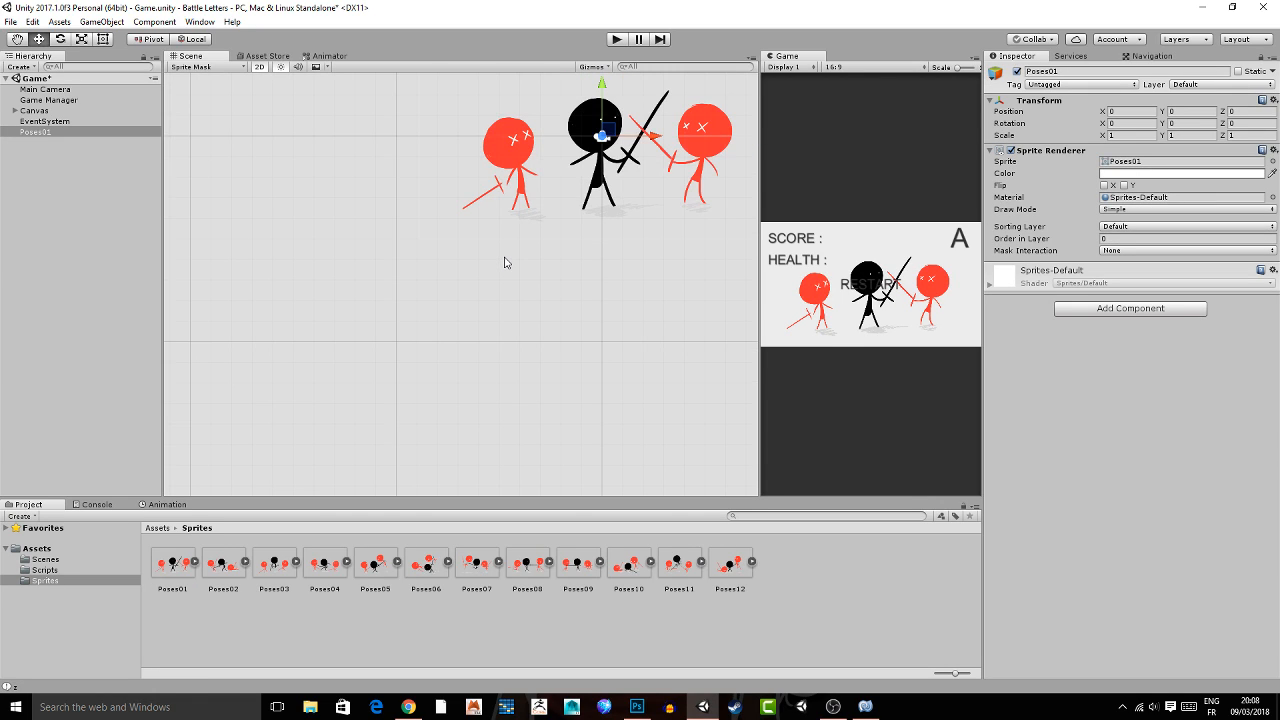
key("f")
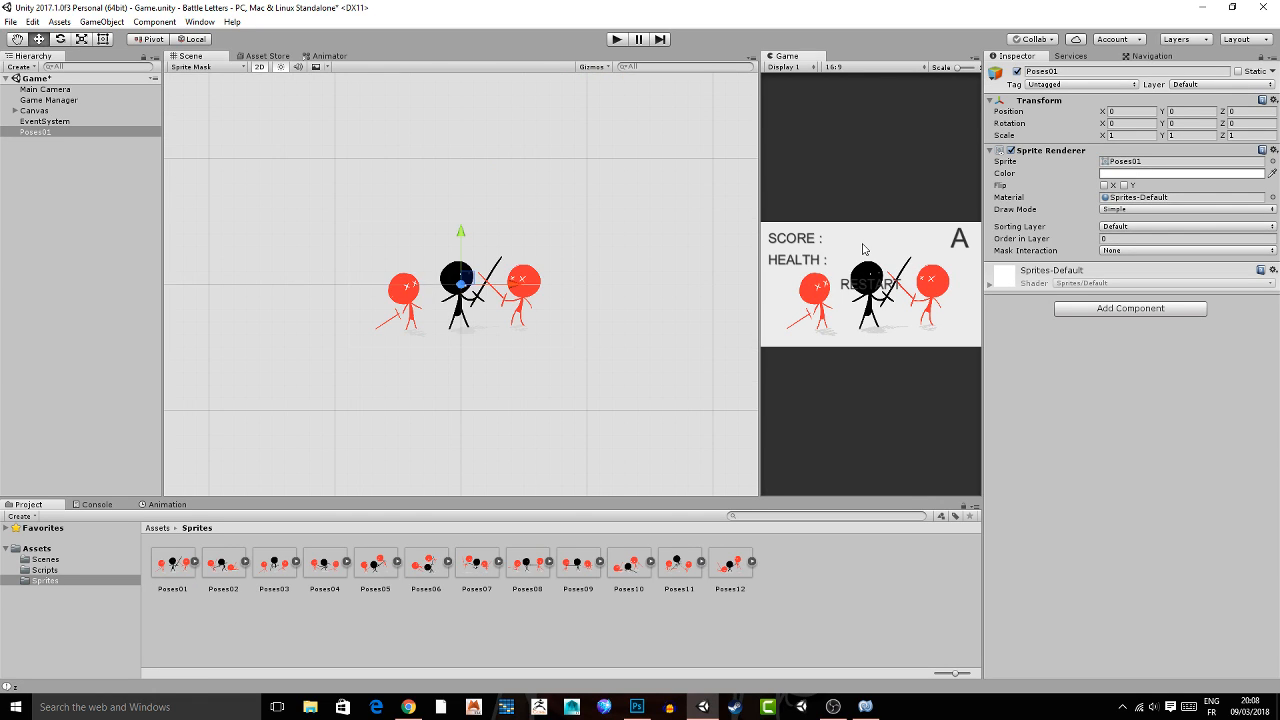
key("shift+space")
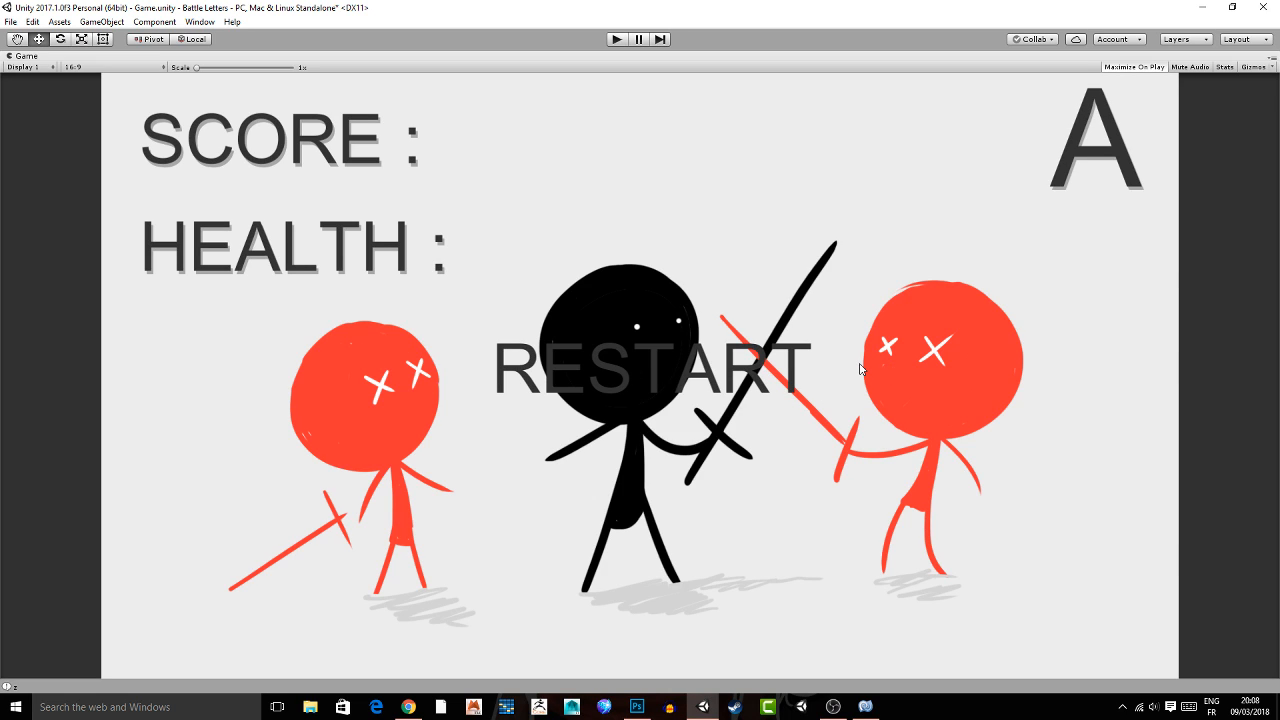
key("shift+space")
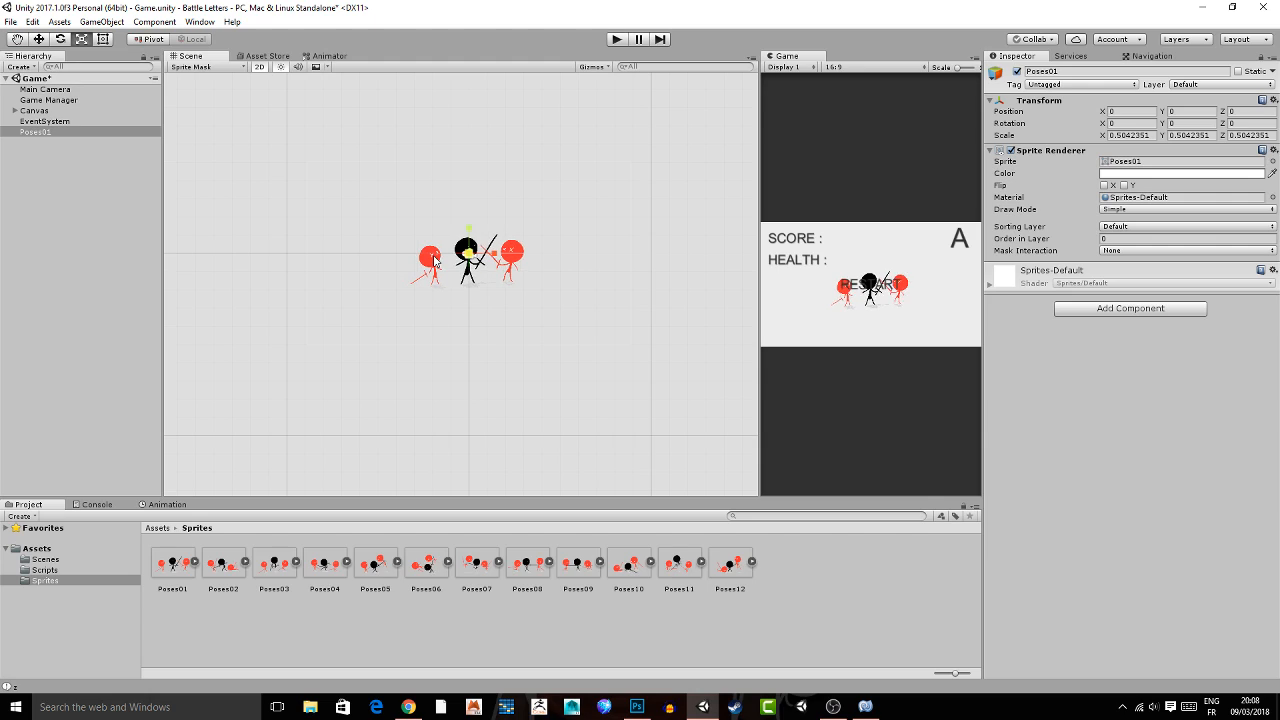
key("shift+space")
key("shift+space")
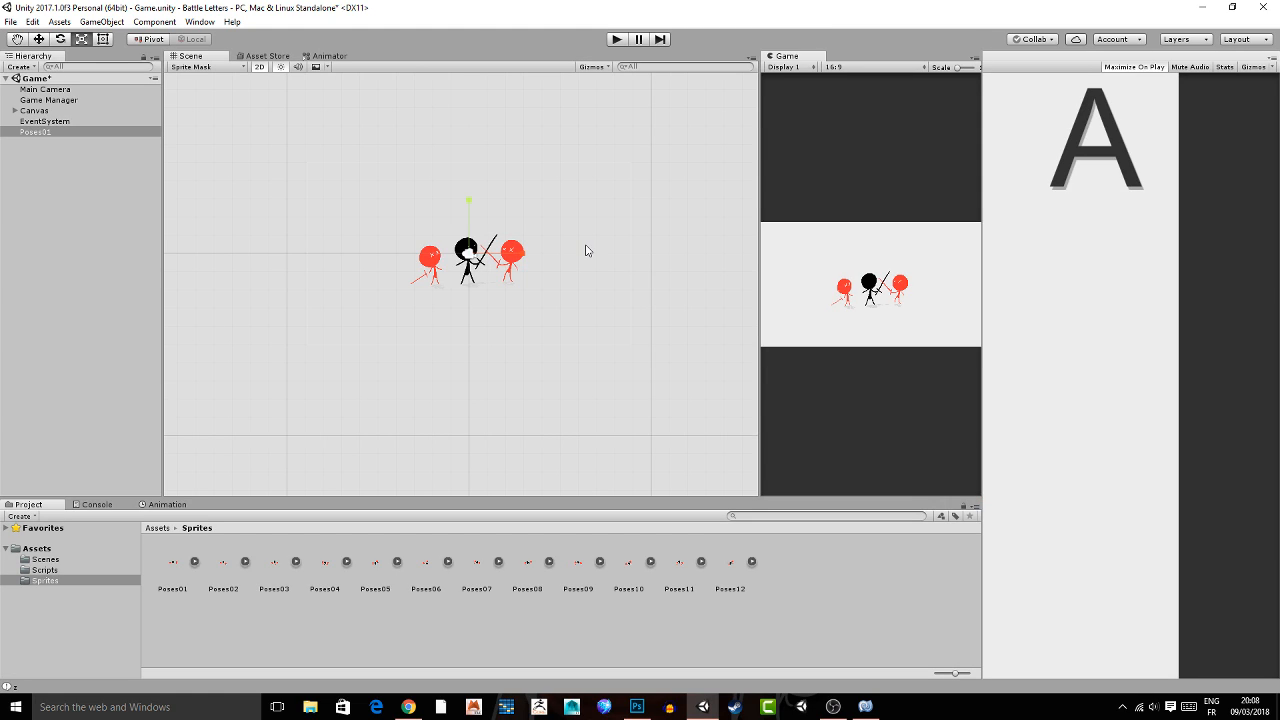
key("shift+space")
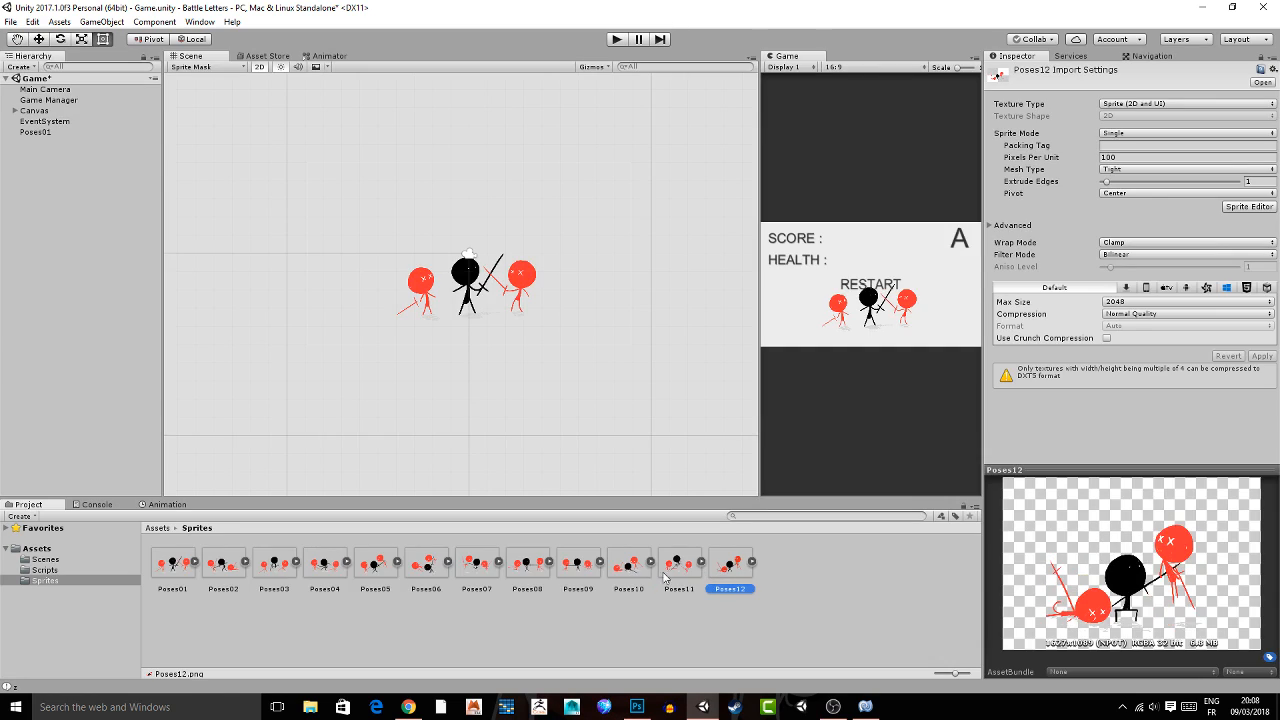
left_click(425, 570)
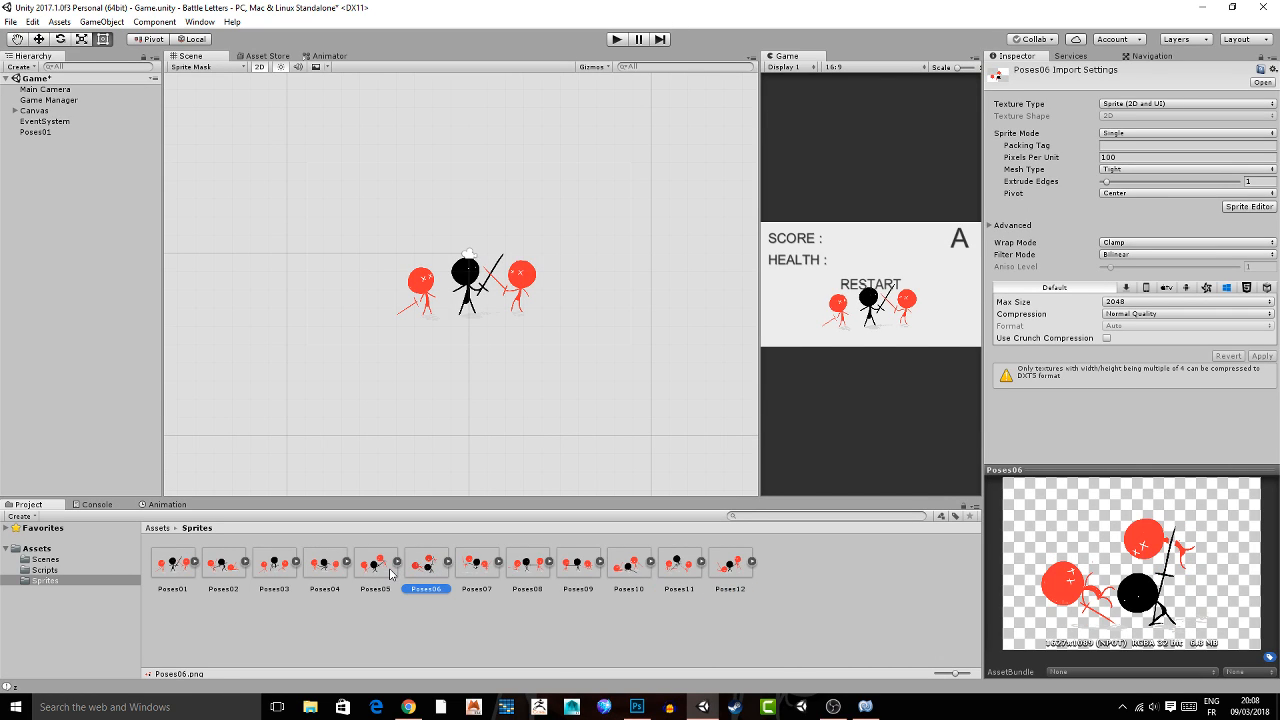
left_click(805, 597)
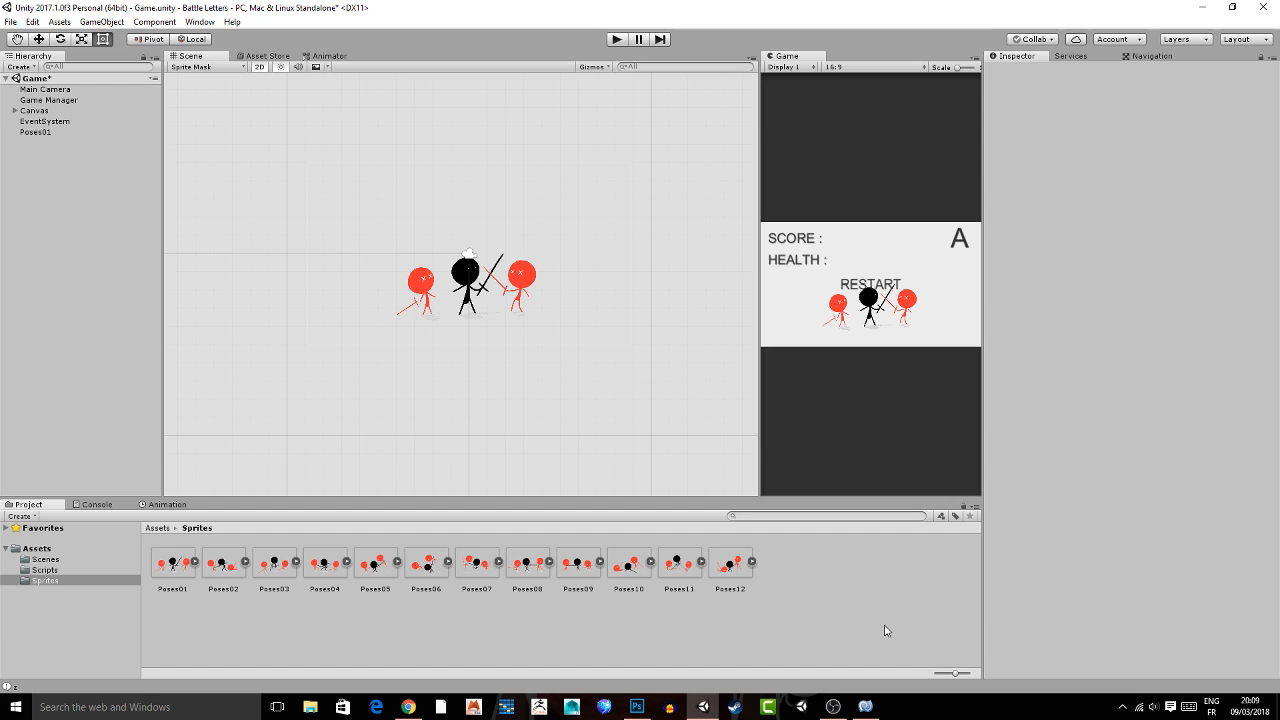
Switch to MonoDevelop and declare public SpriteRenderer characters below the timer variable in GM.cs.
left_click(865, 706)
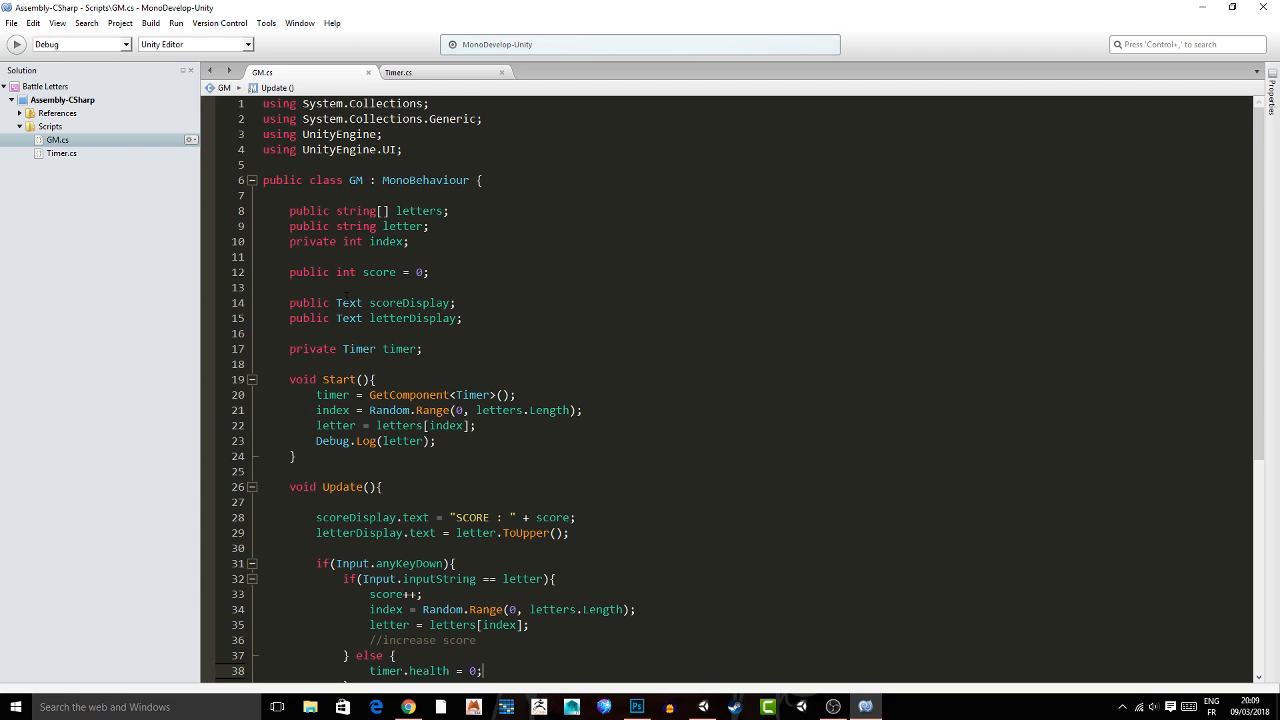
left_click(440, 349)
key("Return")
key("Return")
type("public Sp")
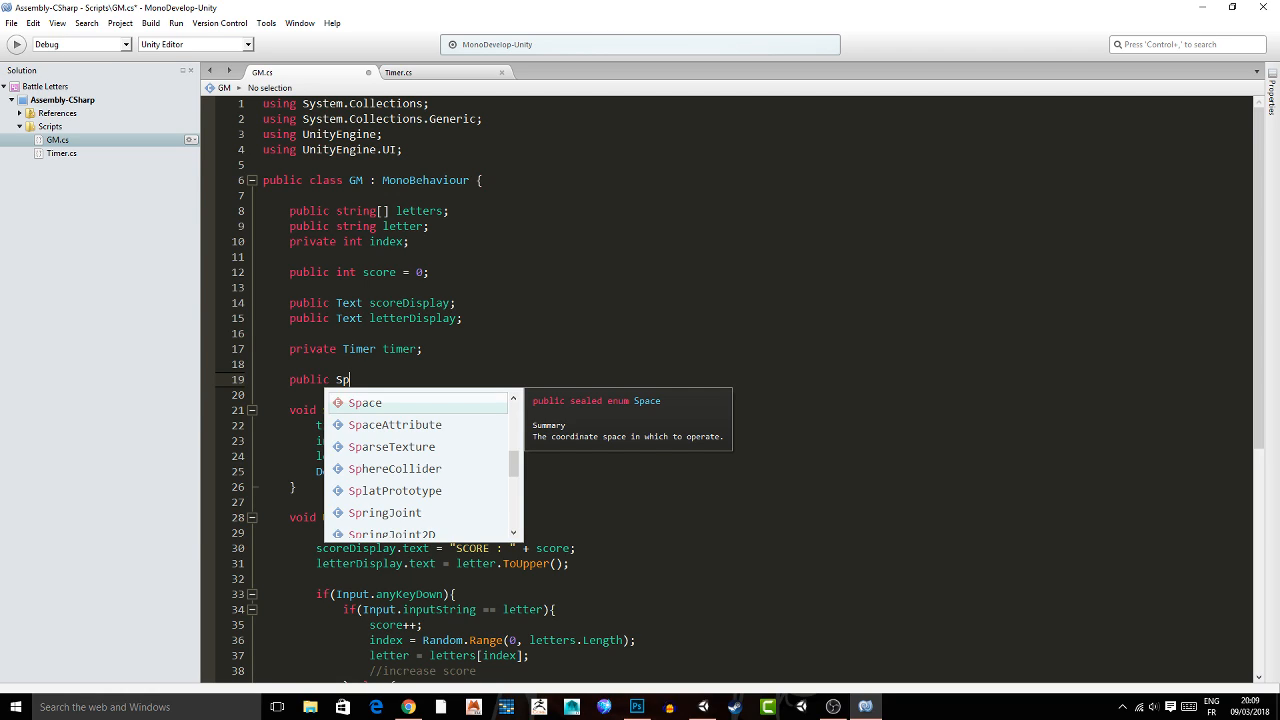
type("riteRenderer characr")
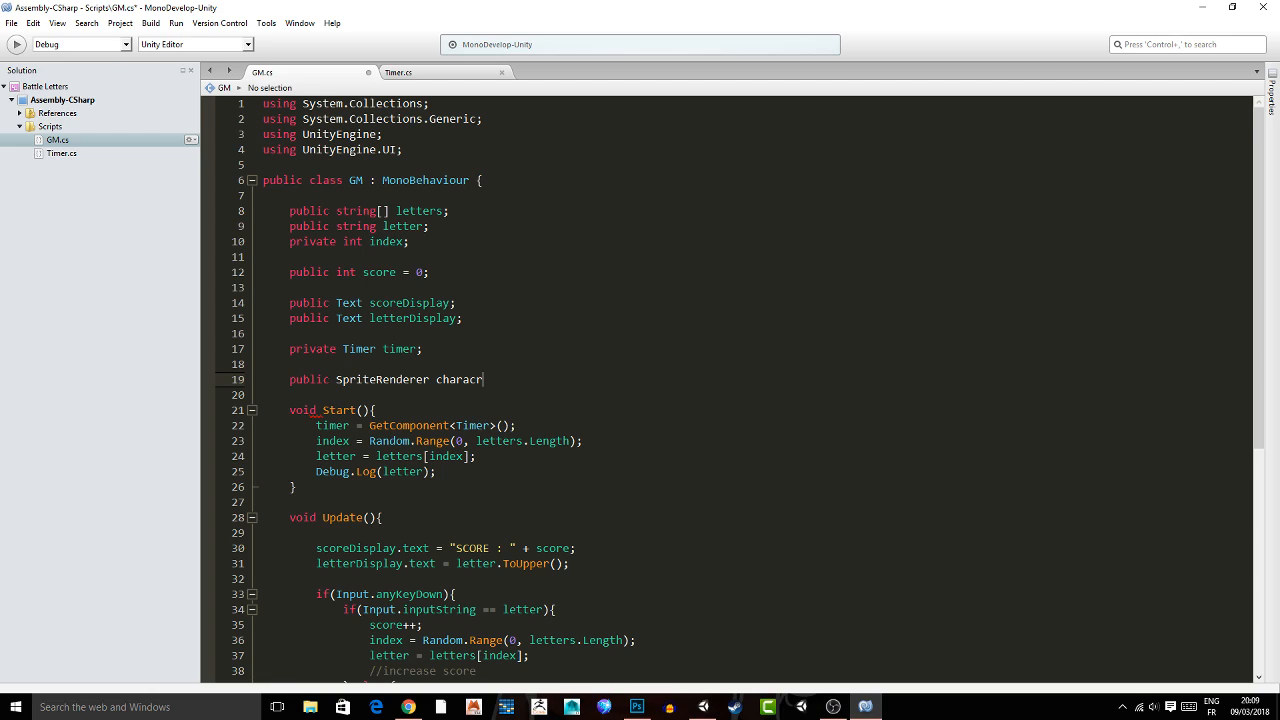
key("BackSpace")
type("ters;")
key("Return")
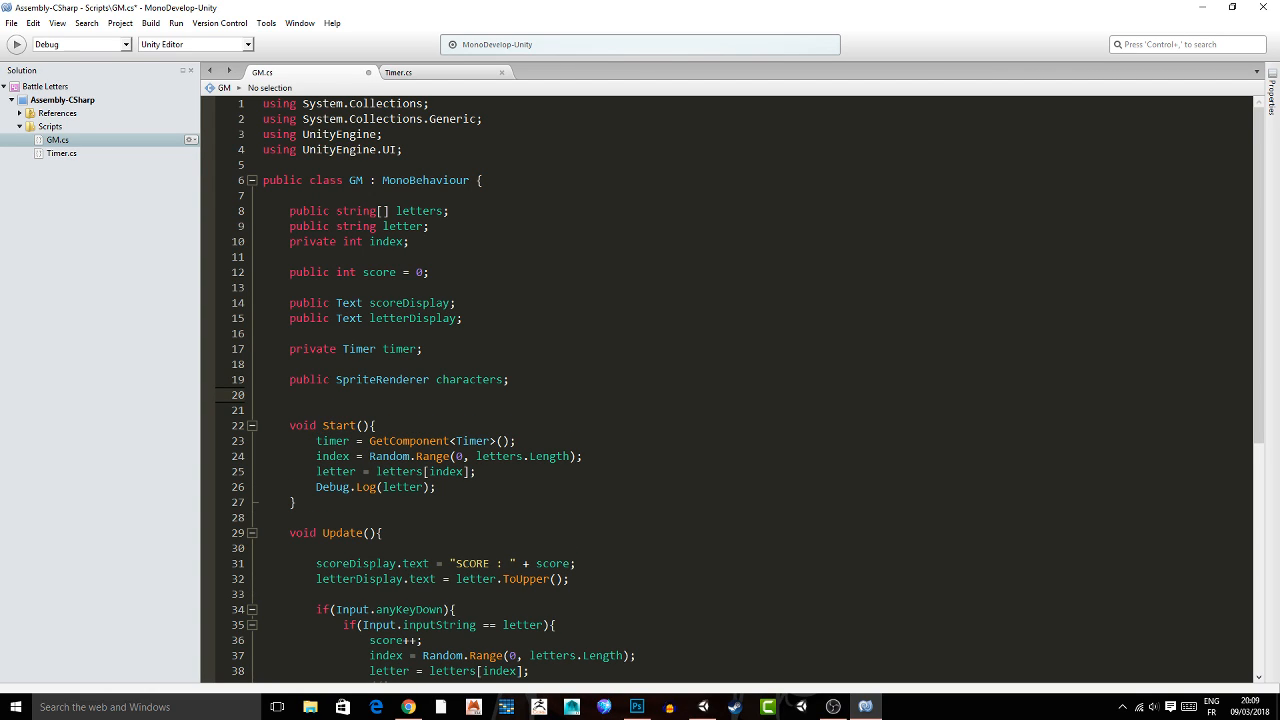
Declare the array public Sprite[] poses below the characters variable and review both declarations.
type("public S")
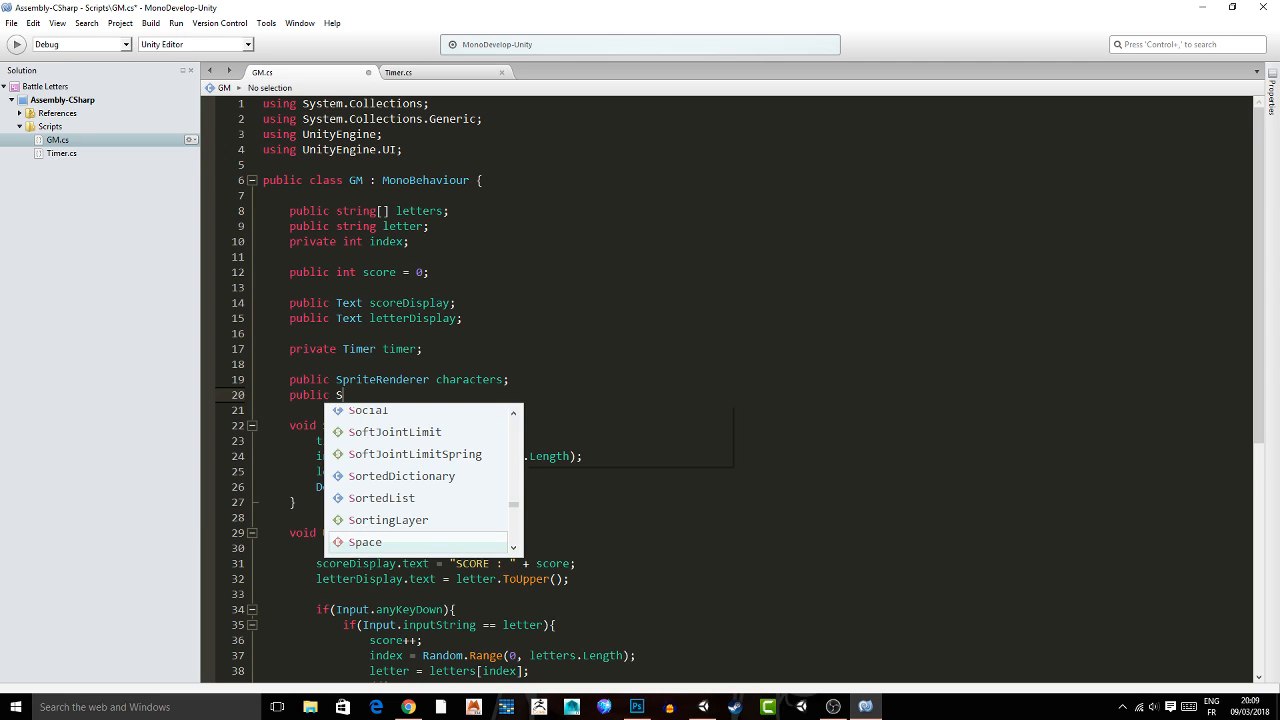
type("prite[]")
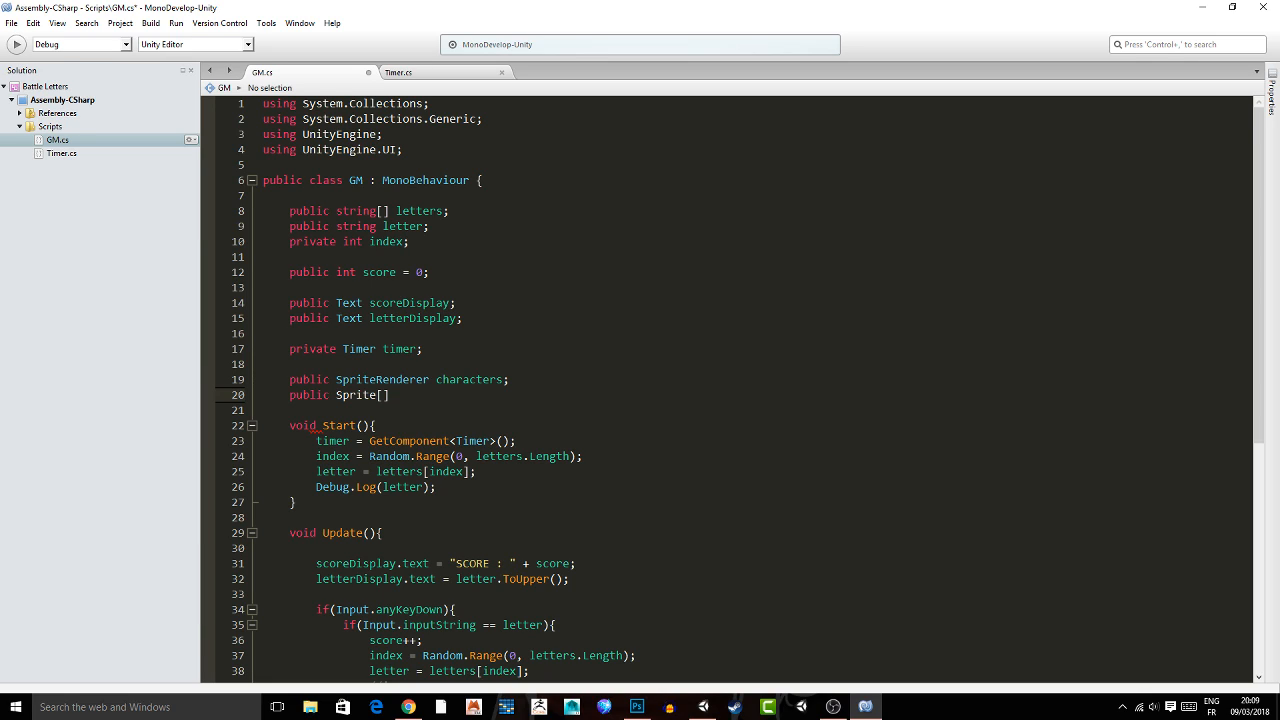
type(" poses;")
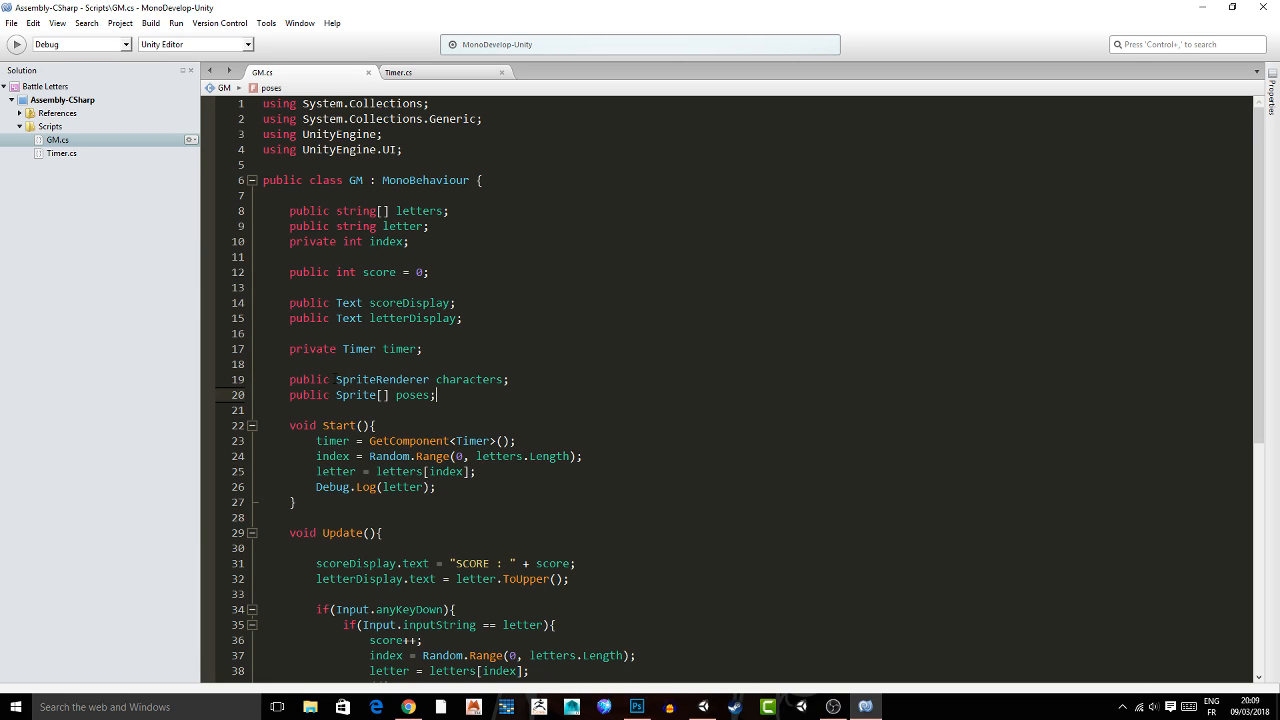
left_click(385, 380)
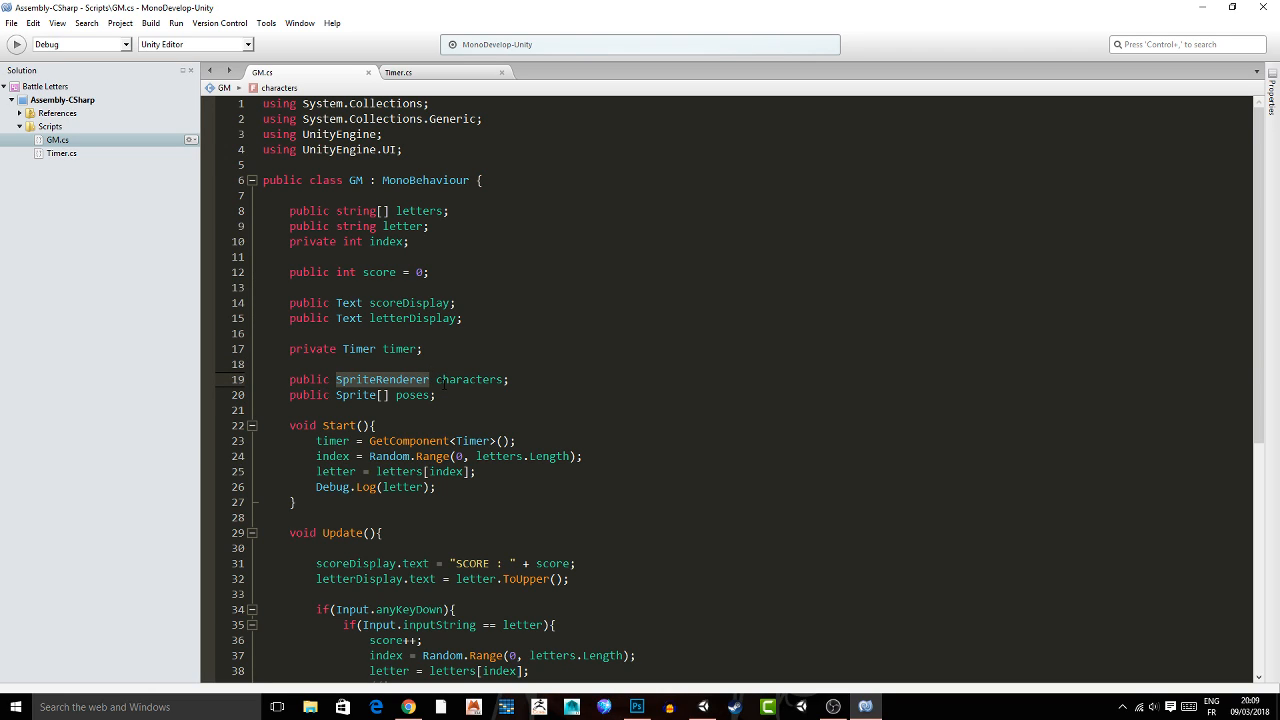
double_click(356, 395)
At the start of the correct-letter block in Update, declare int rand = Random.Range(0, poses.Length); and save GM.cs.
scroll(322, 374, "down", 2)
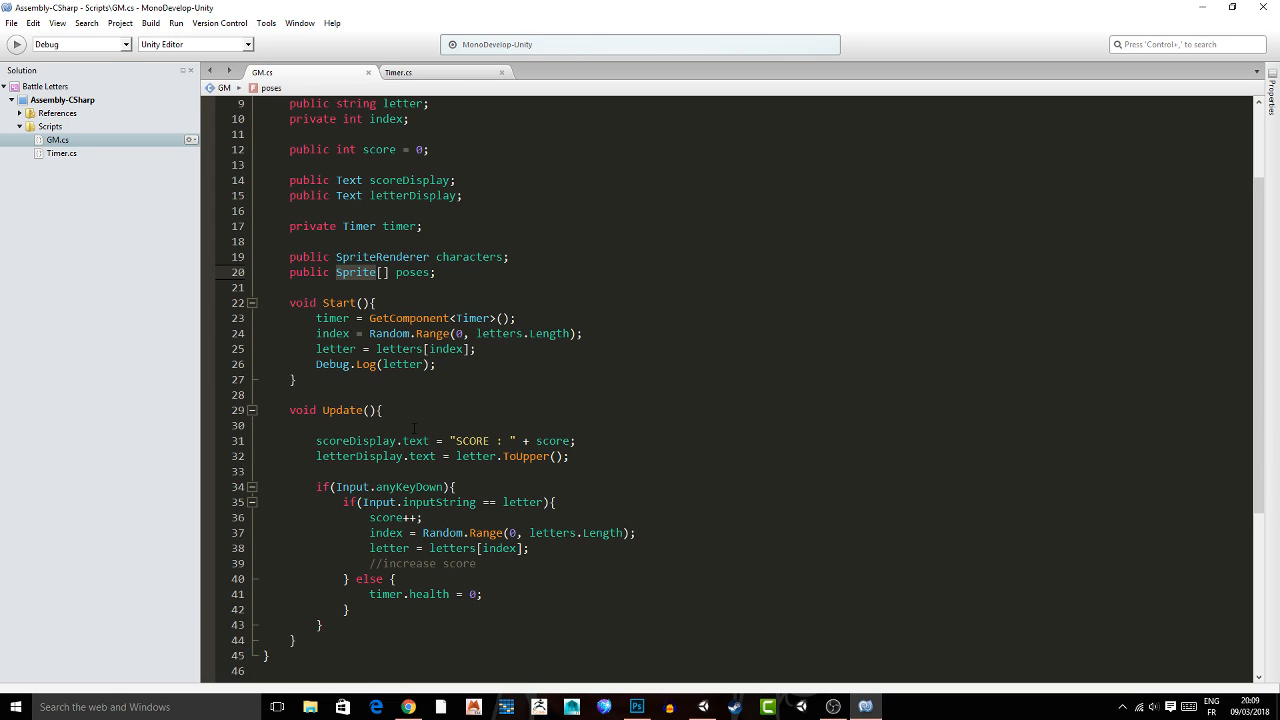
left_click(557, 502)
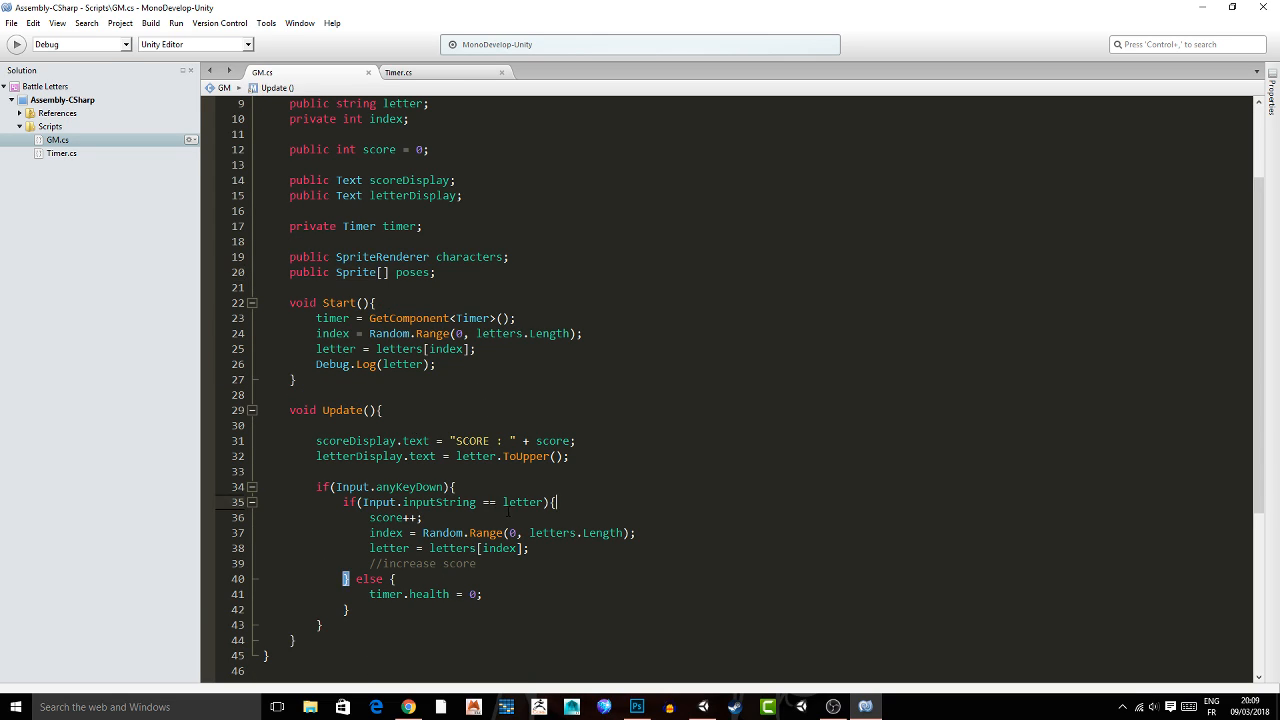
key("Return")
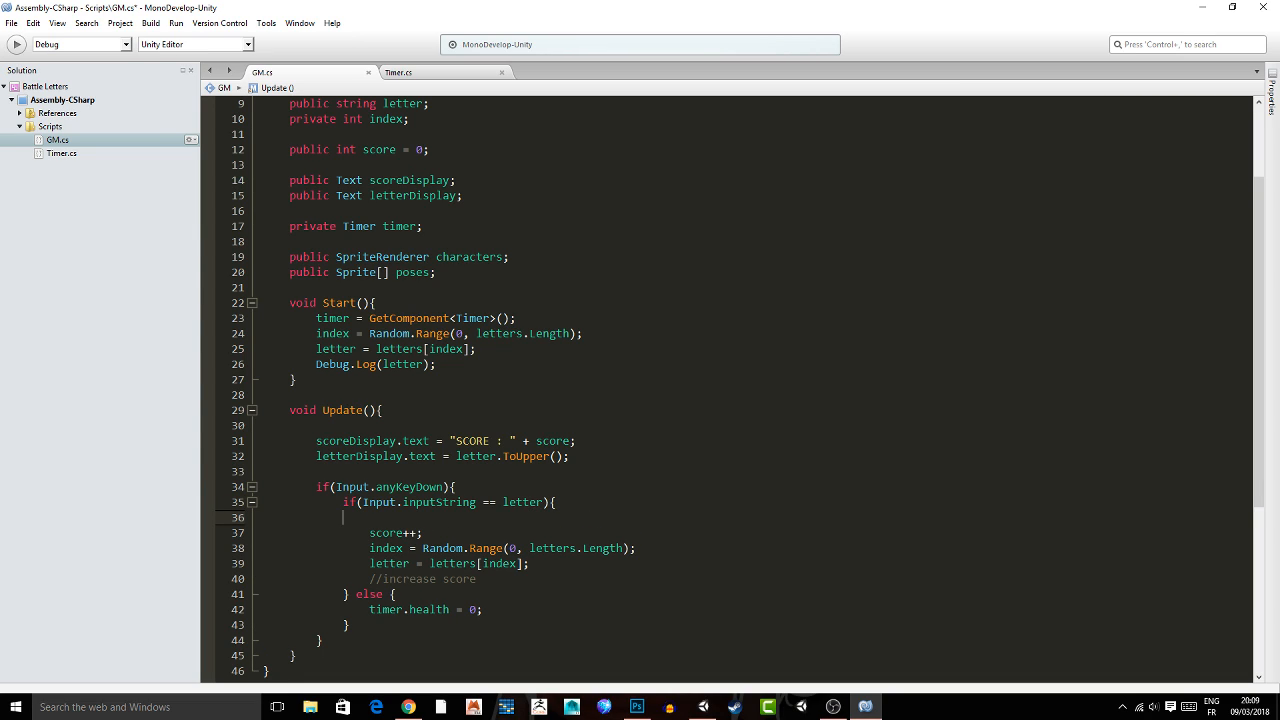
key("Return")
key("Up")
type("int")
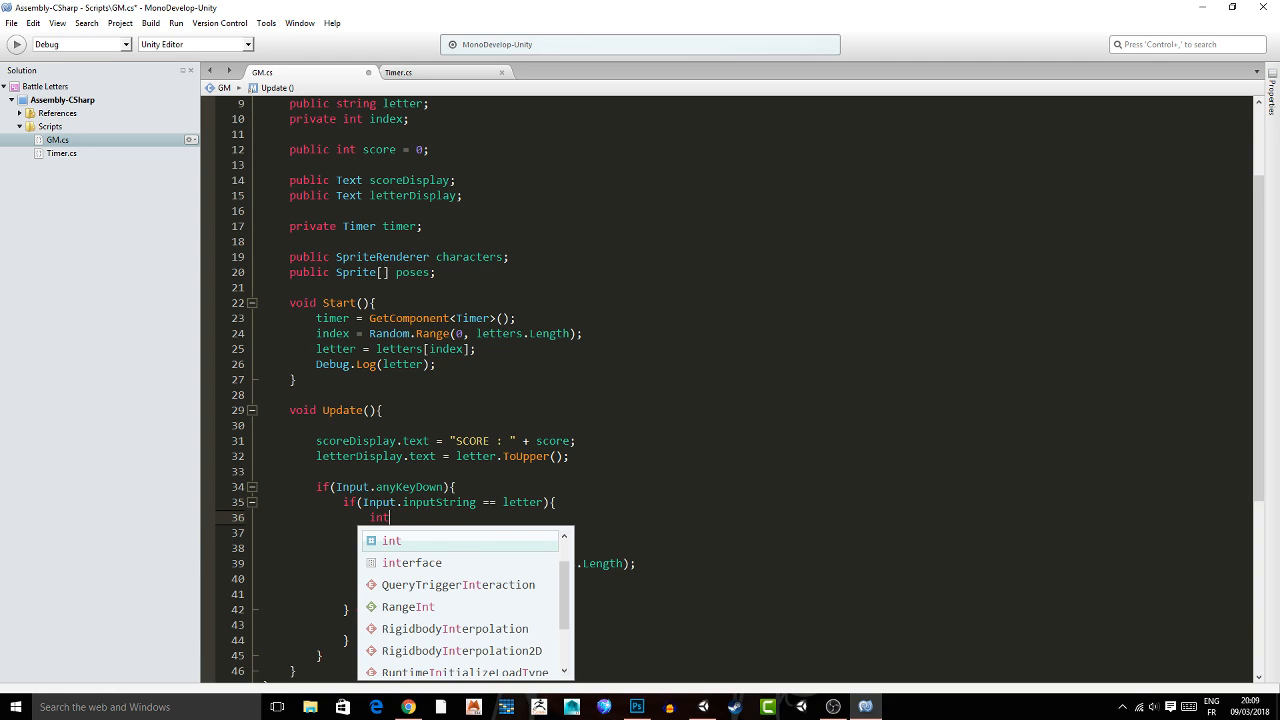
type(" rand = Random.R")
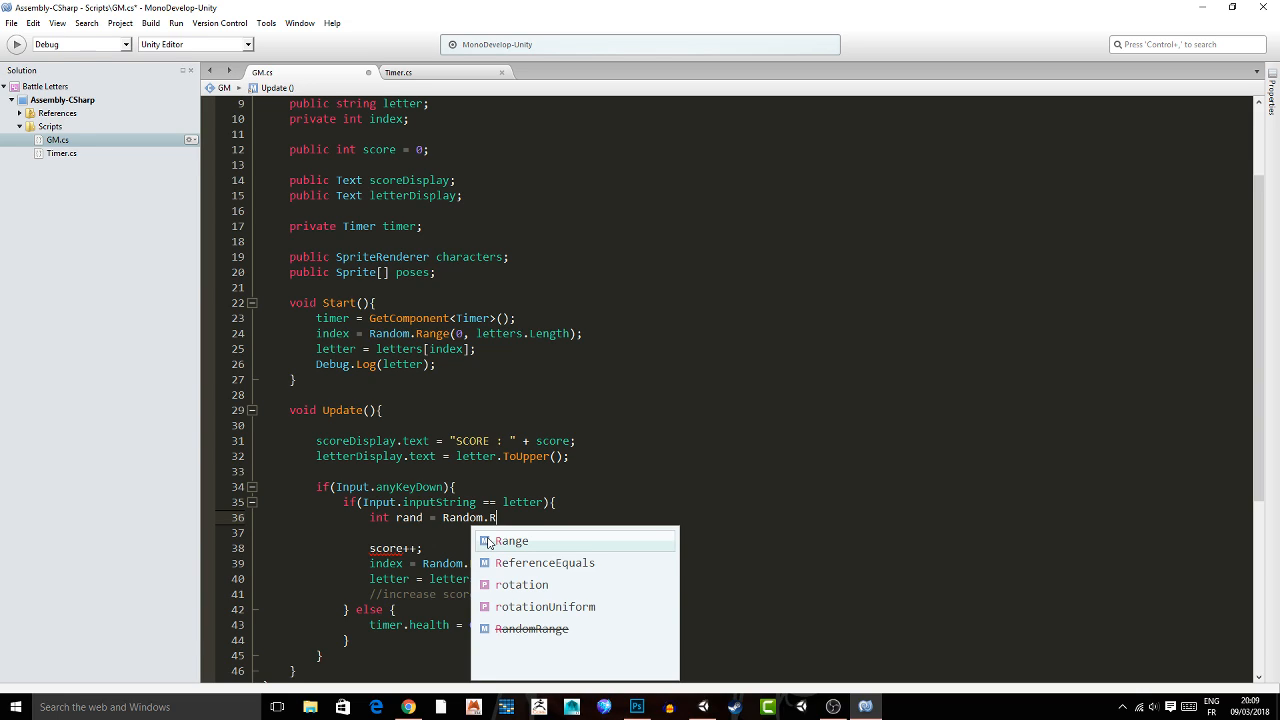
type("ange(0,")
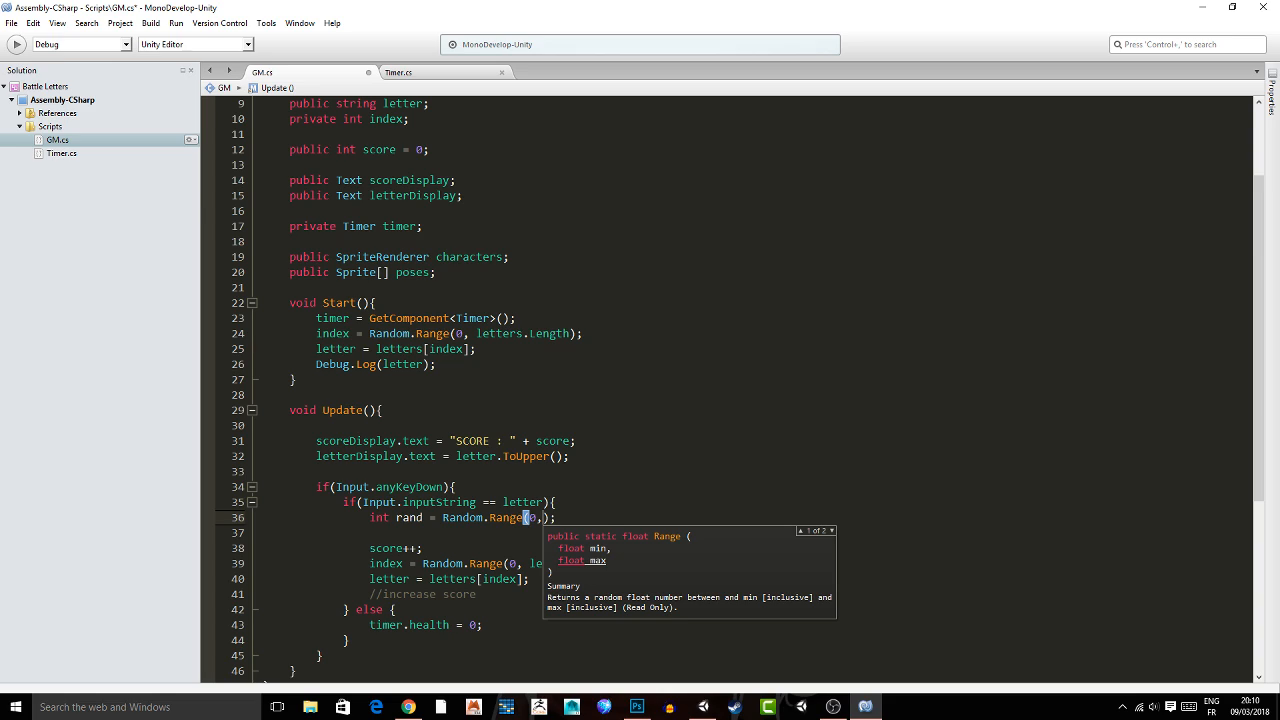
type(" poses.Length")
left_click(560, 595)
key("ctrl+s")
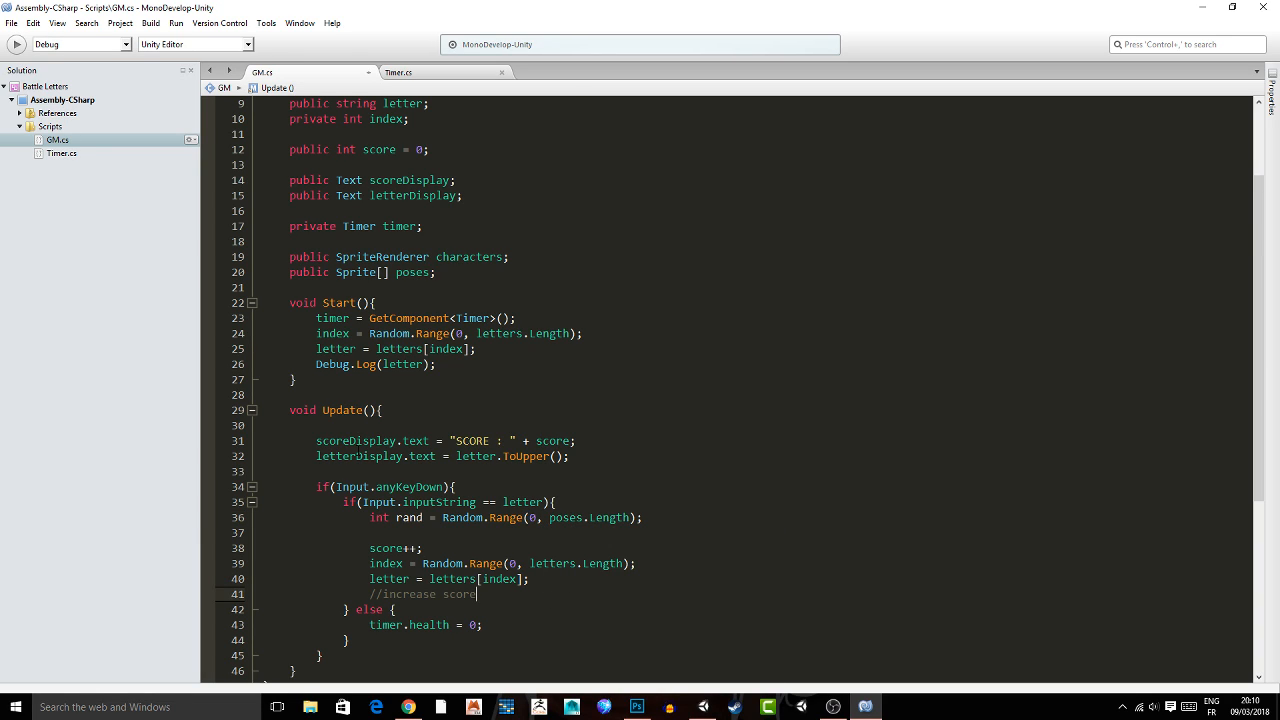
Below the rand declaration, add characters.sprite = poses[rand]; and save and review the new lines.
left_click(662, 518)
key("Return")
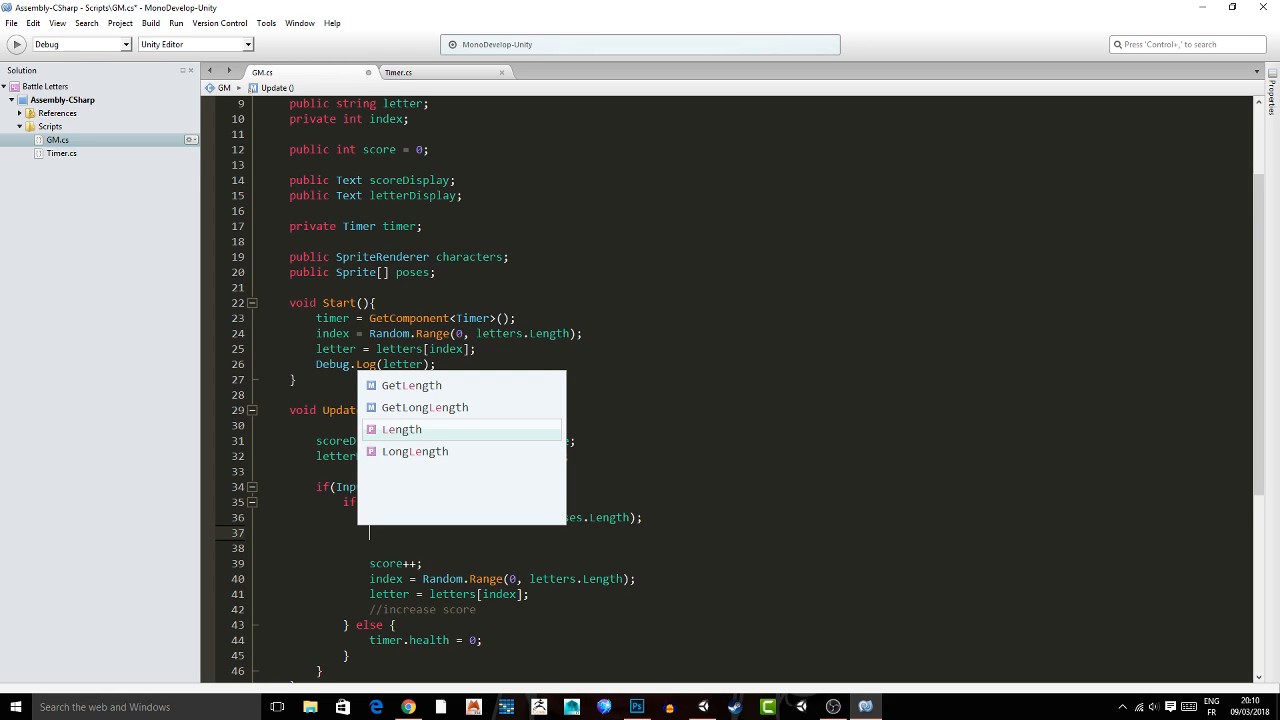
type("characters.sprite = ")
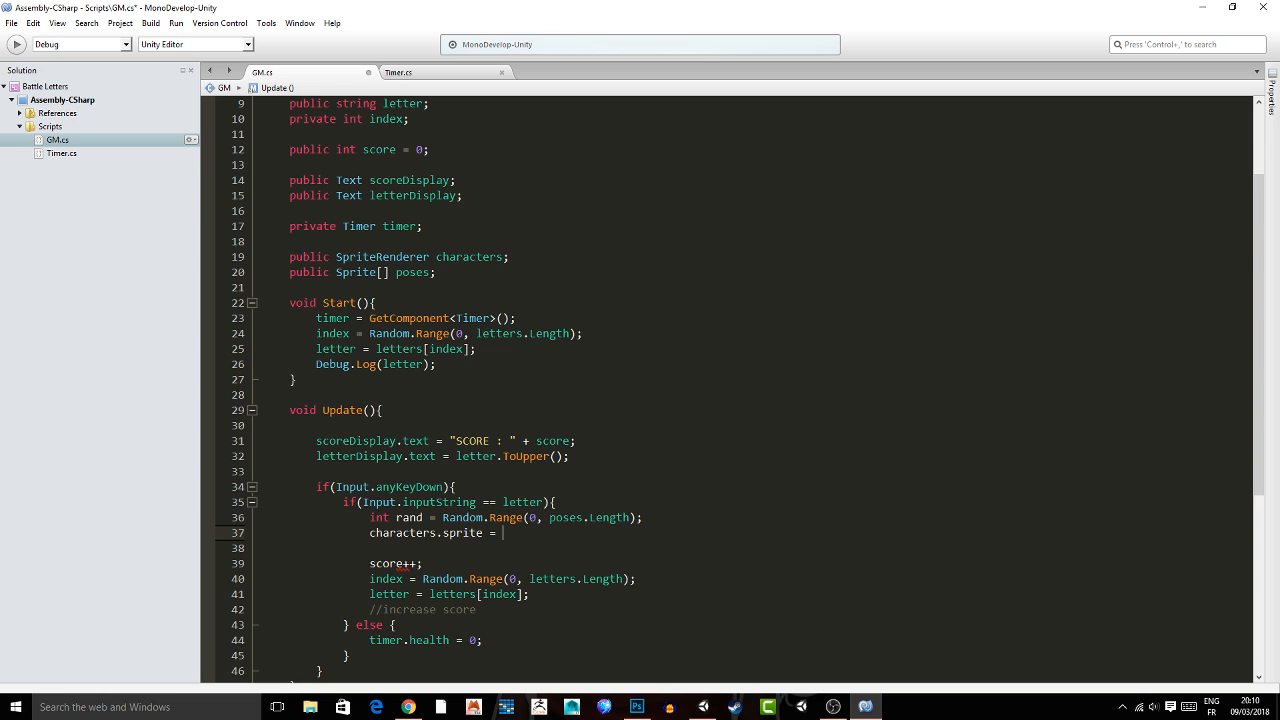
type("poses[r")
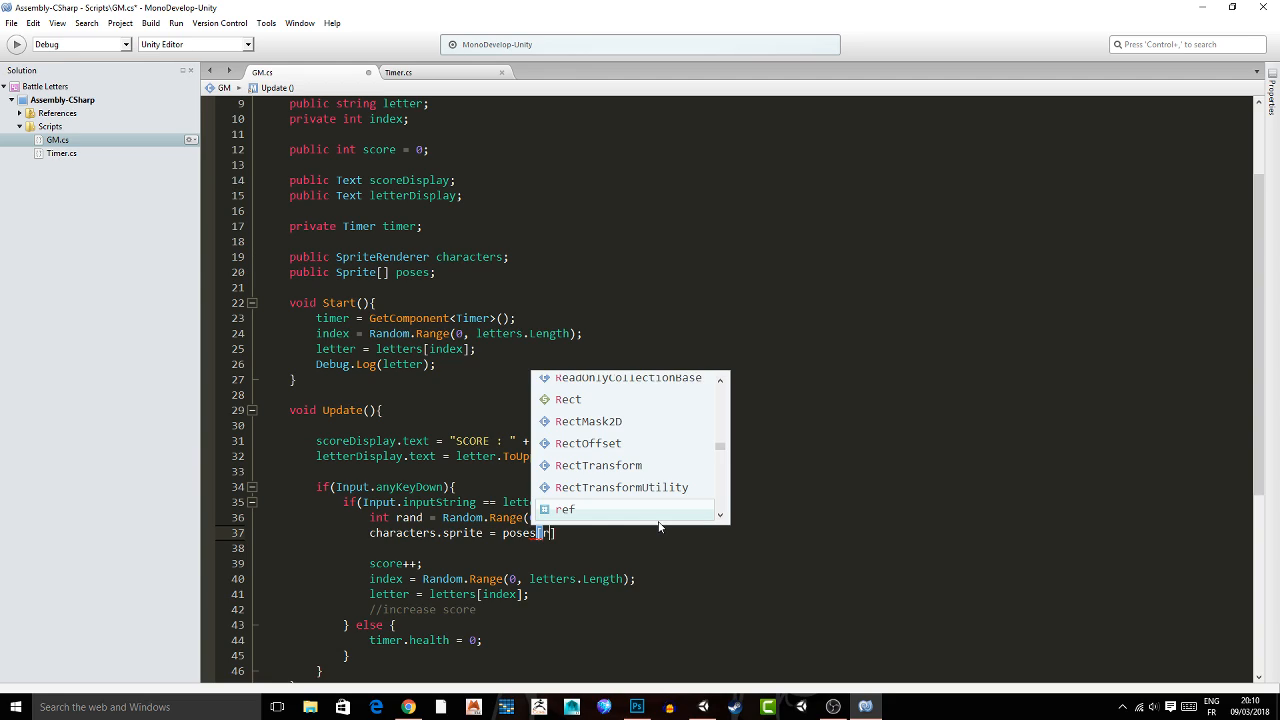
type("and];")
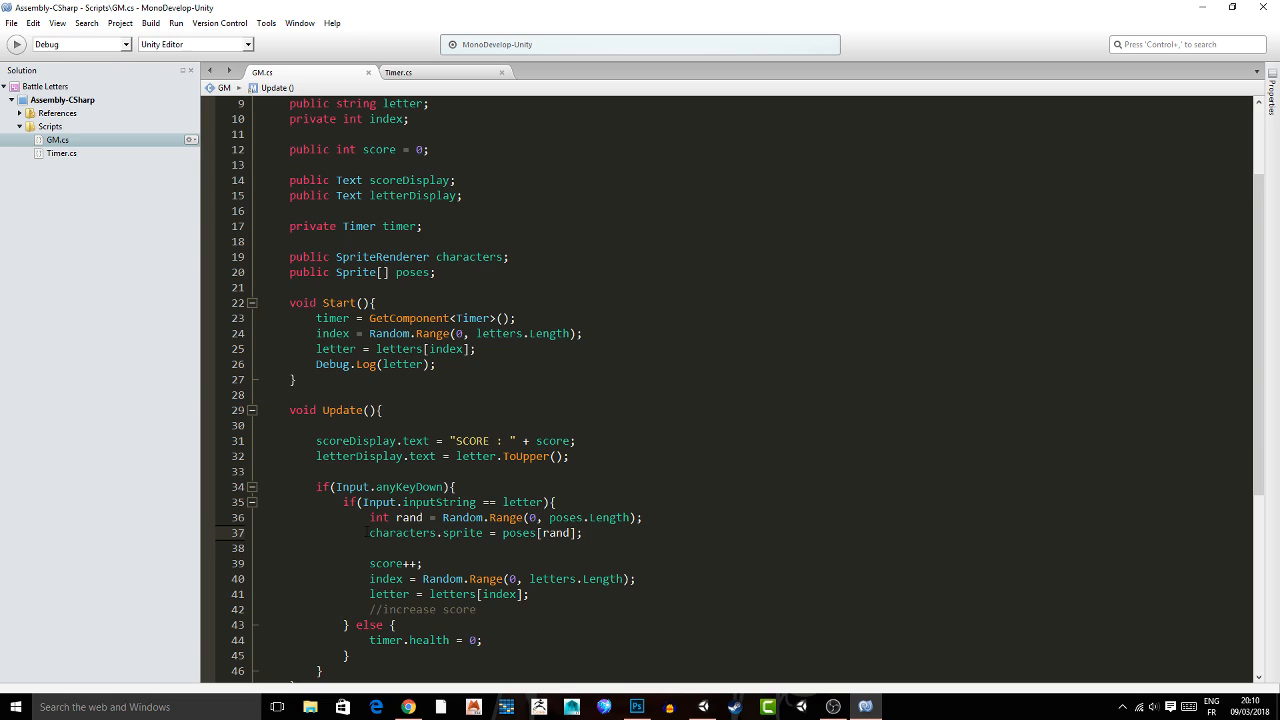
key("Up")
key("Up")
key("Left")
left_click(540, 533)
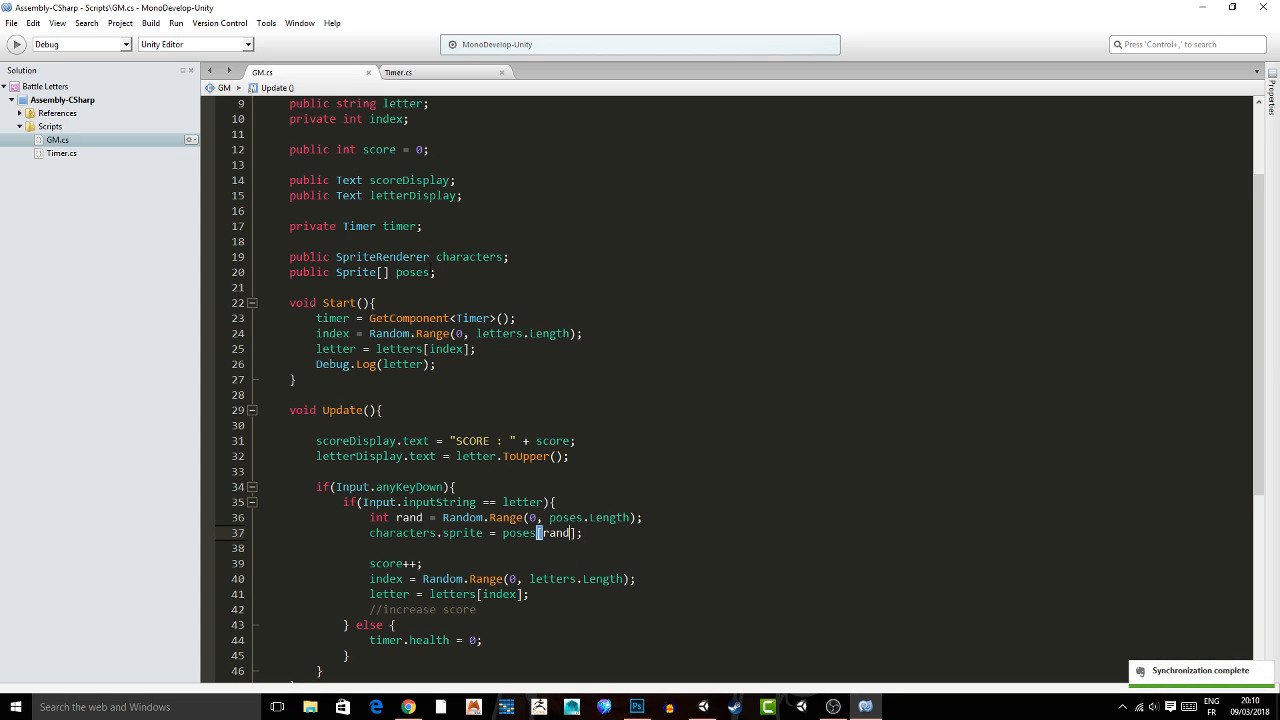
key("End")
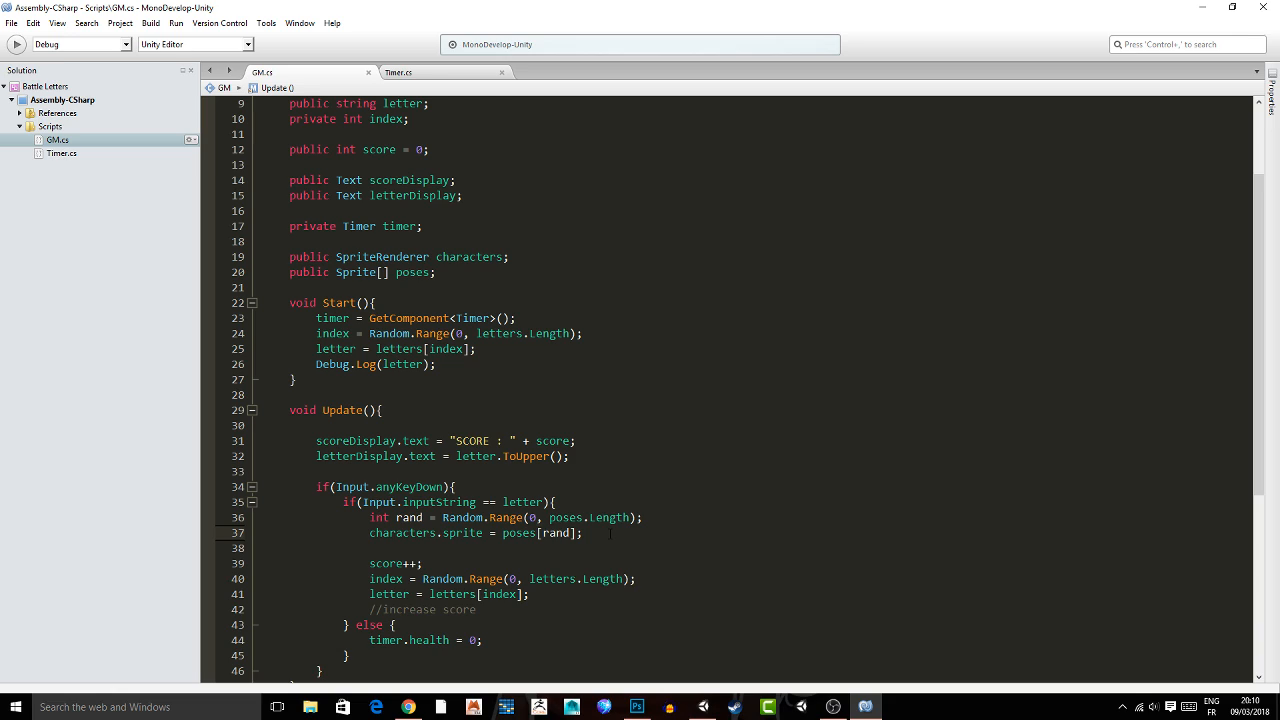
Switch to Unity, rename the Poses01 scene object to Characters and save the scene.
left_click(702, 707)
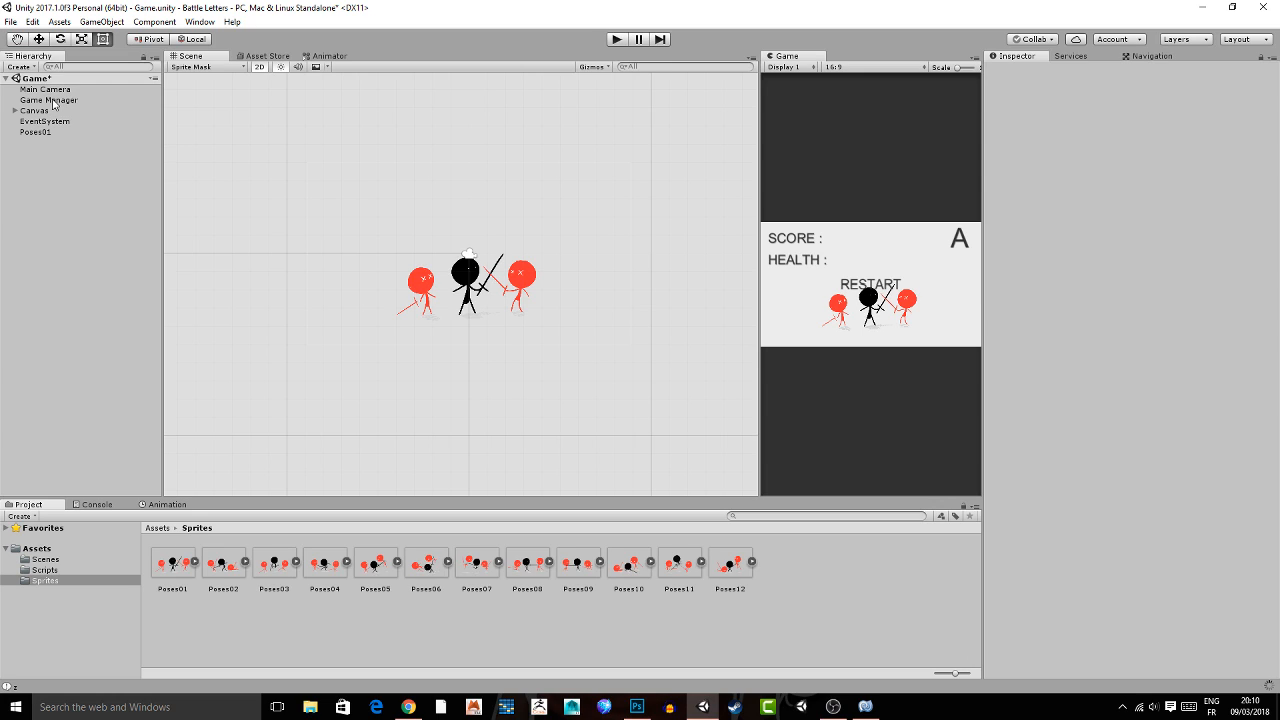
left_click(50, 100)
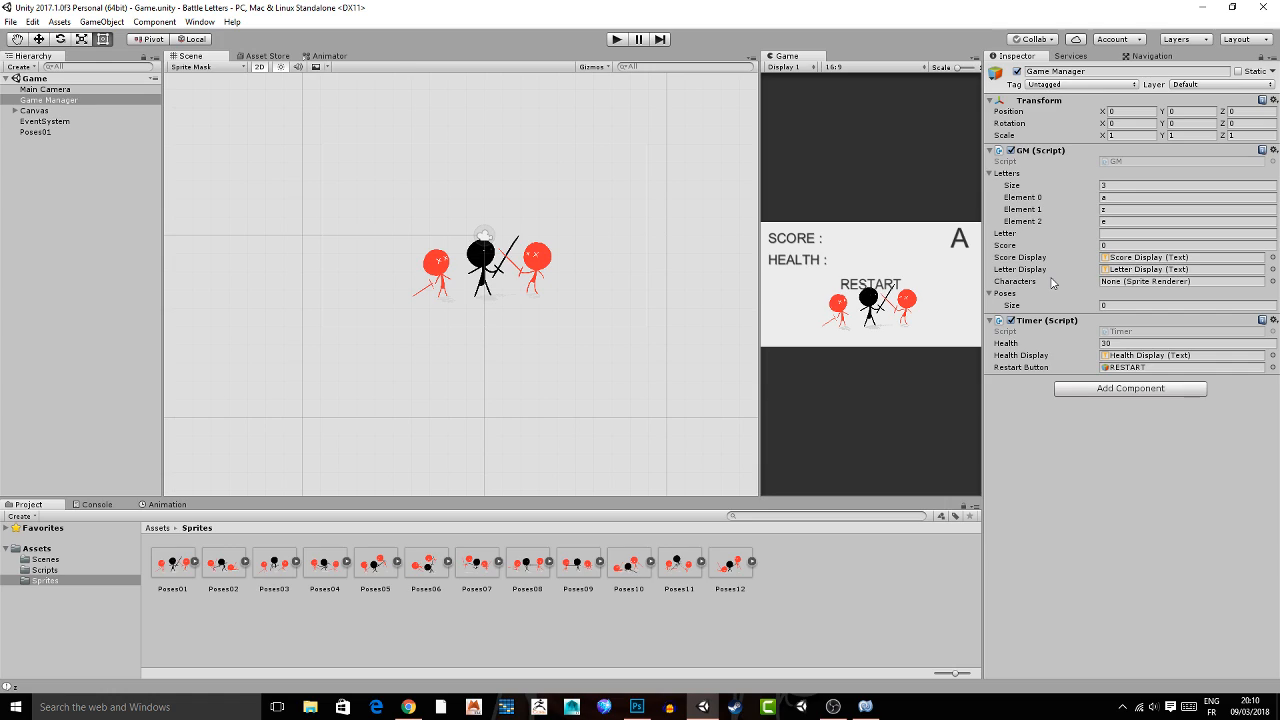
left_click(50, 100)
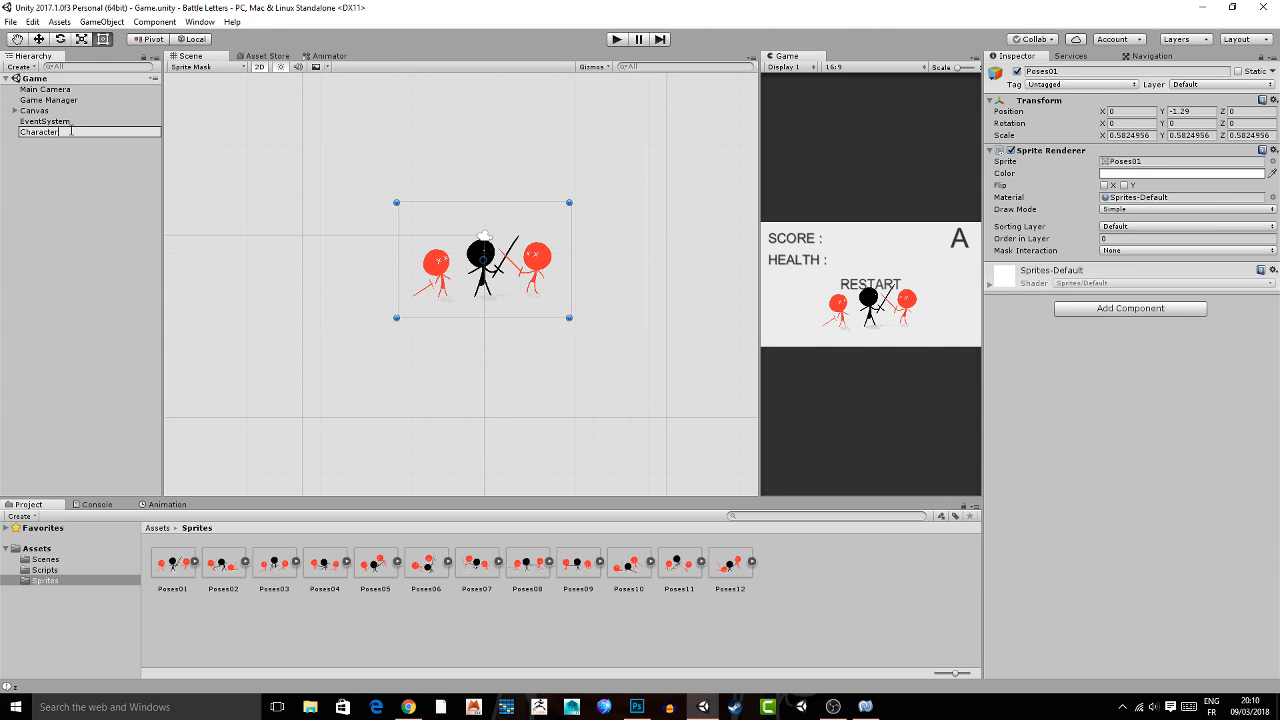
type("s")
key("Return")
key("ctrl+s")
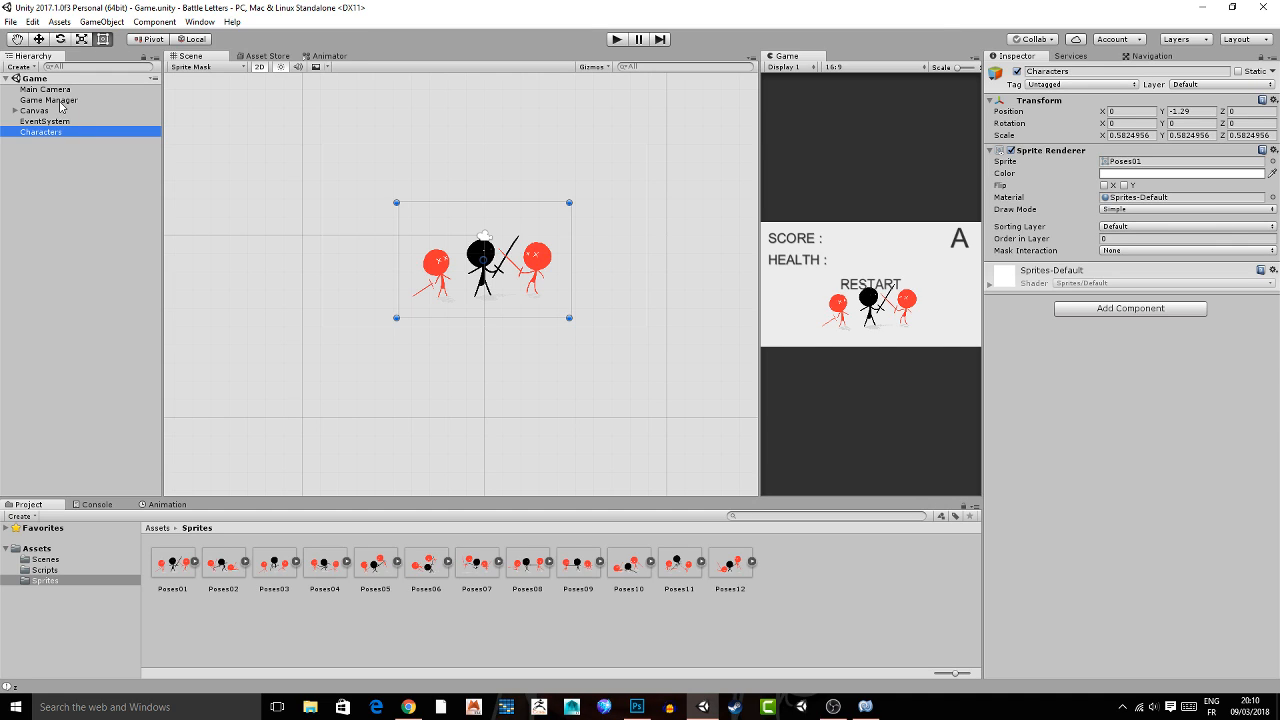
Assign the Characters object to the Characters field of the Game Manager's GM script.
left_click(59, 101)
left_click_drag(40, 132, 1105, 287)
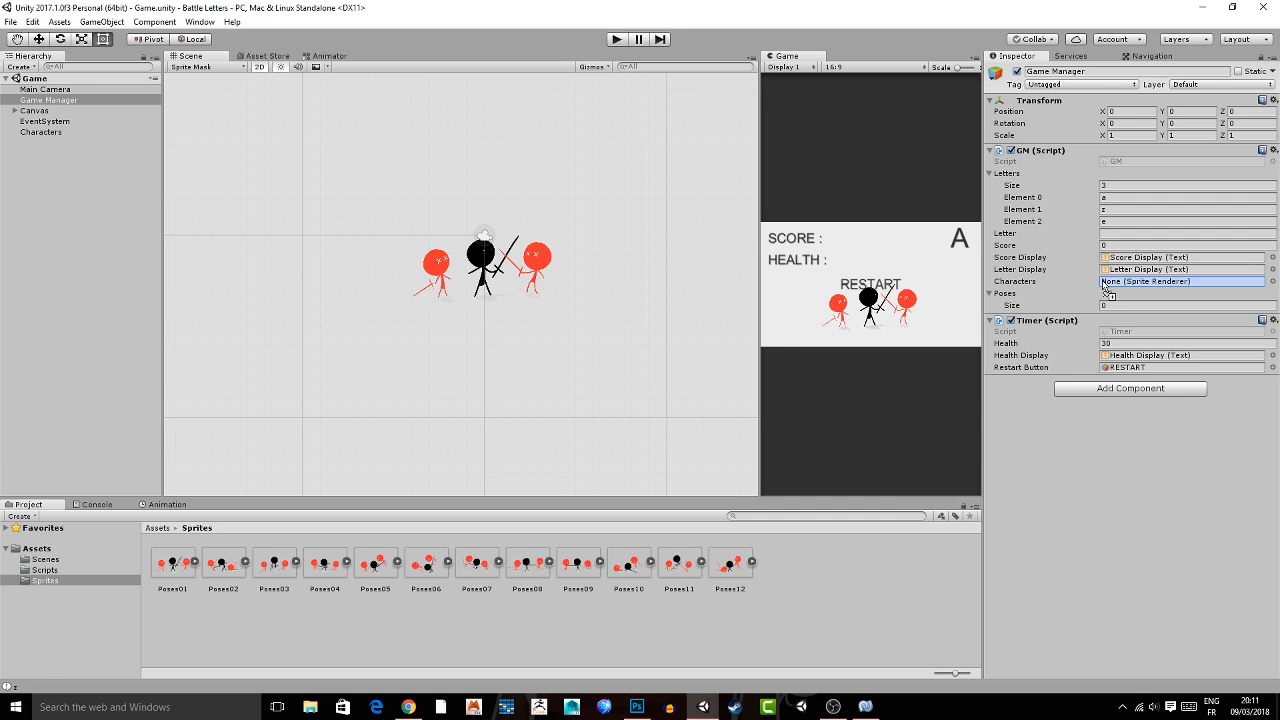
left_click_drag(1105, 287, 1105, 288)
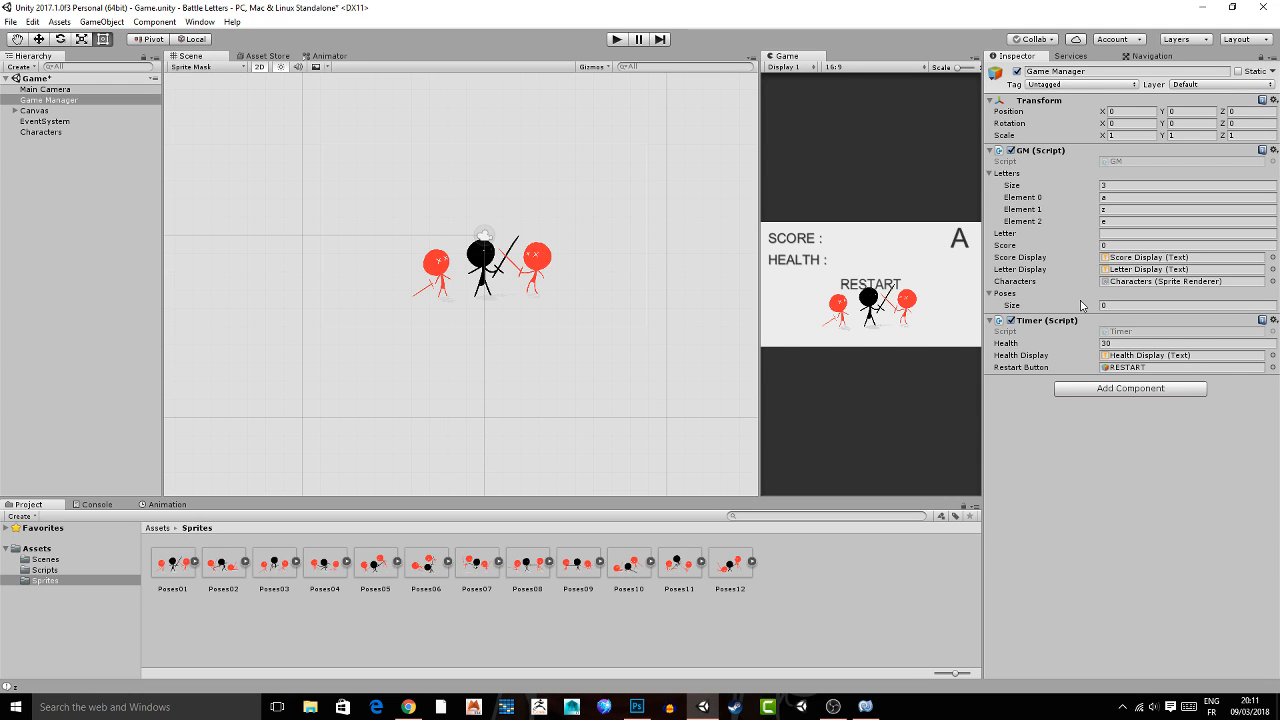
With the Inspector locked on the Game Manager, fill its Poses array with all sprites from Poses01 to Poses12.
left_click(172, 564)
left_click(733, 567, "shift")
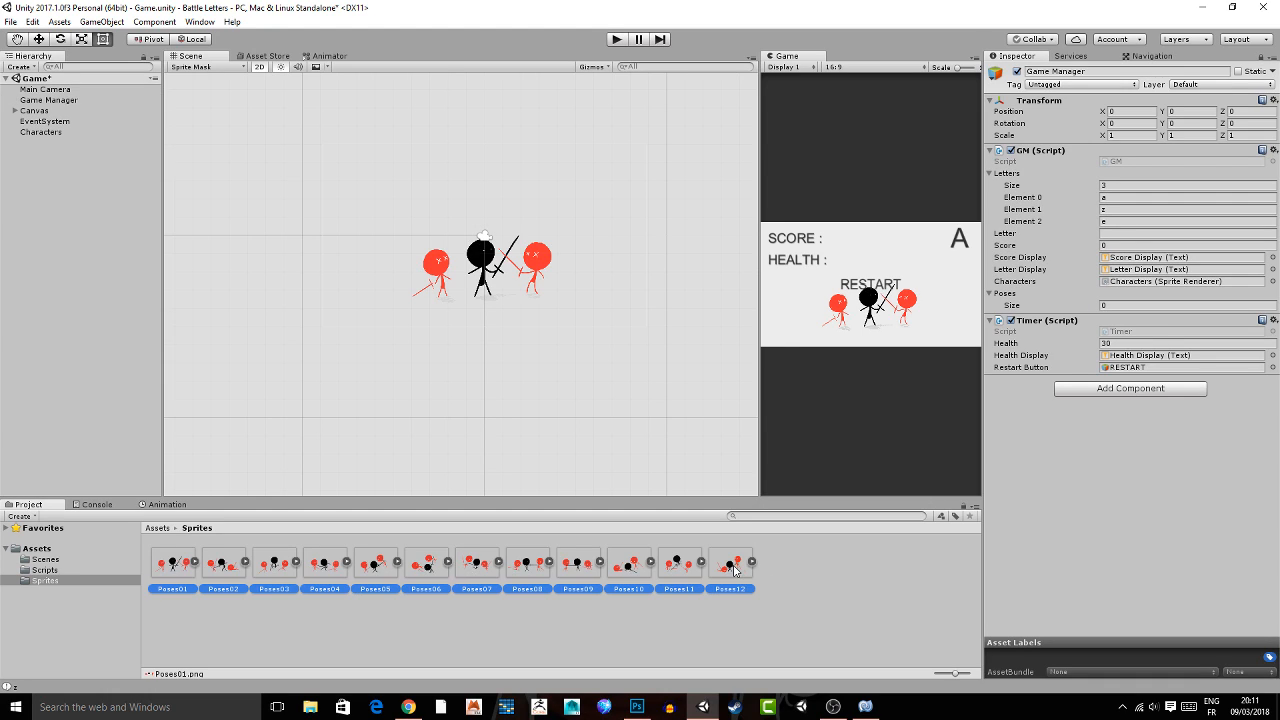
left_click_drag(735, 579, 820, 535)
left_click_drag(820, 535, 1005, 293)
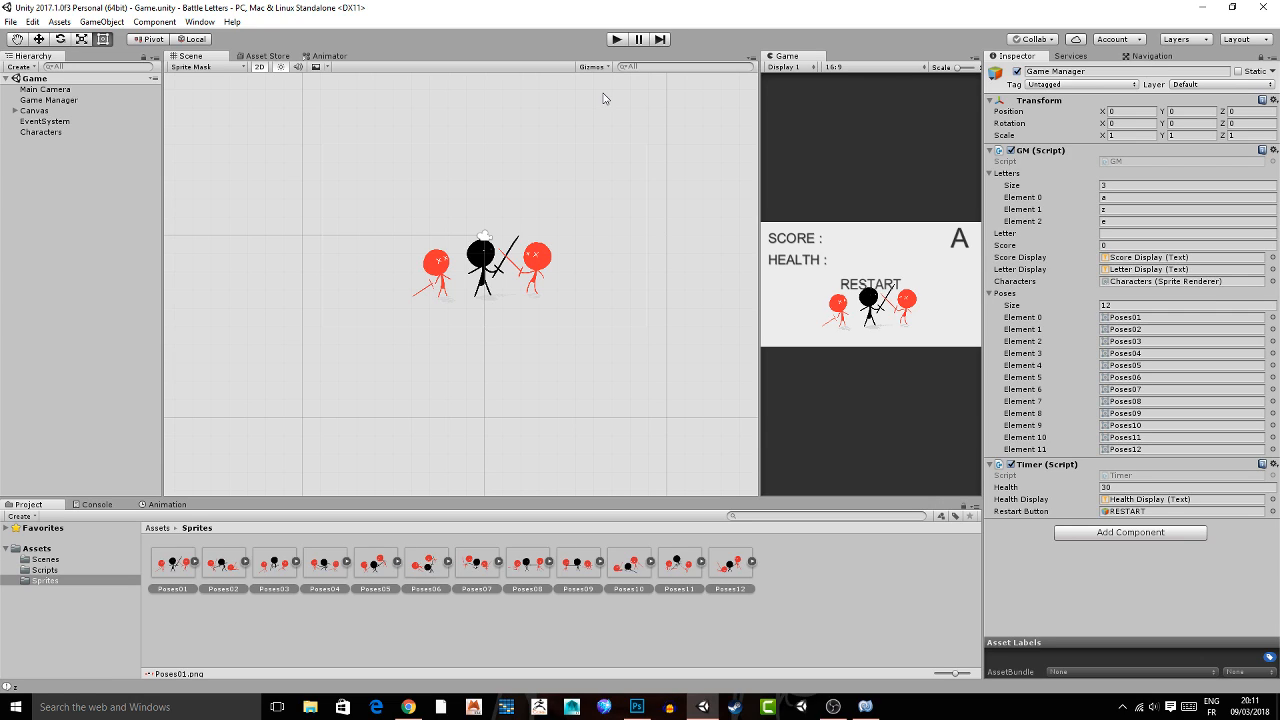
scroll(480, 195, "up", 2)
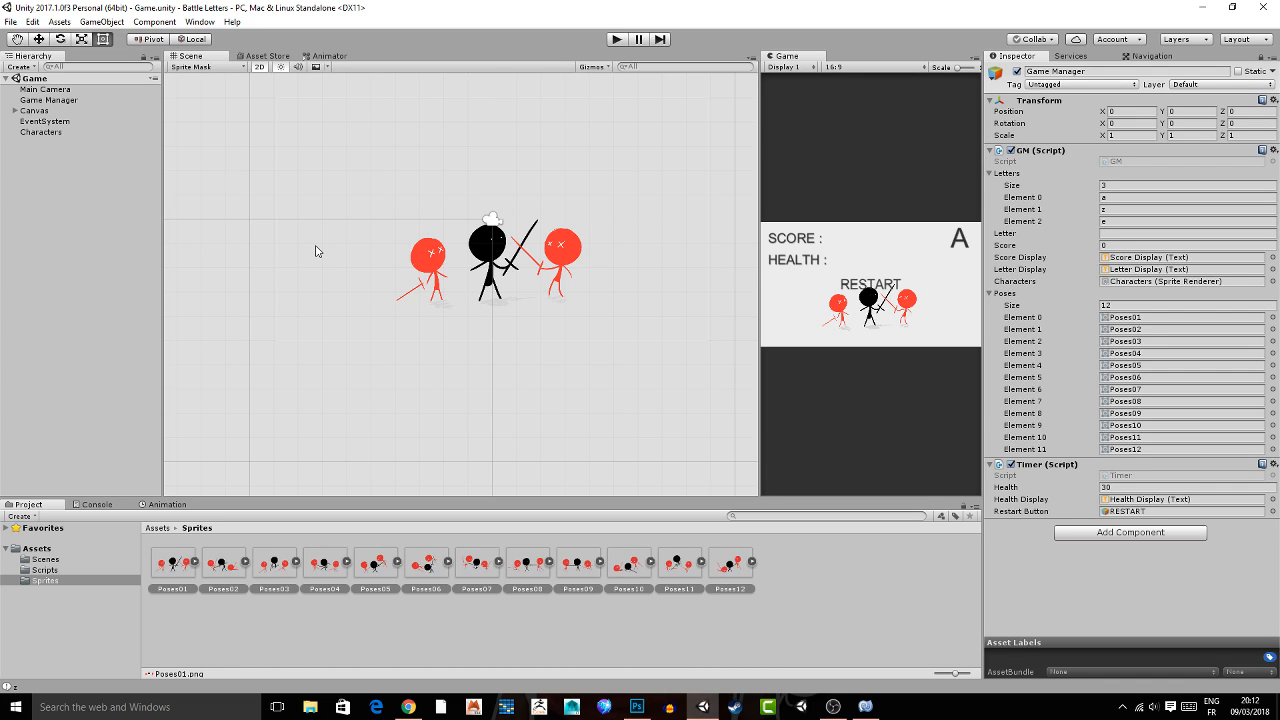
scroll(300, 251, "down", 1)
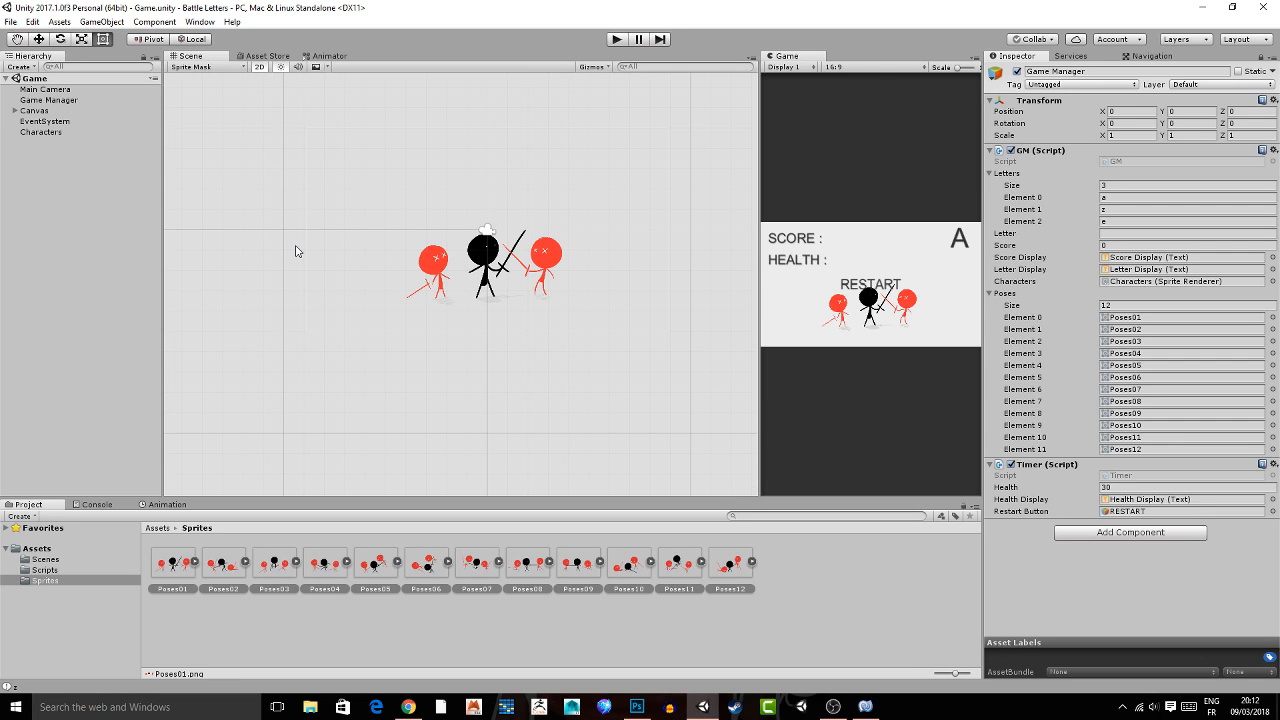
left_click(250, 236)
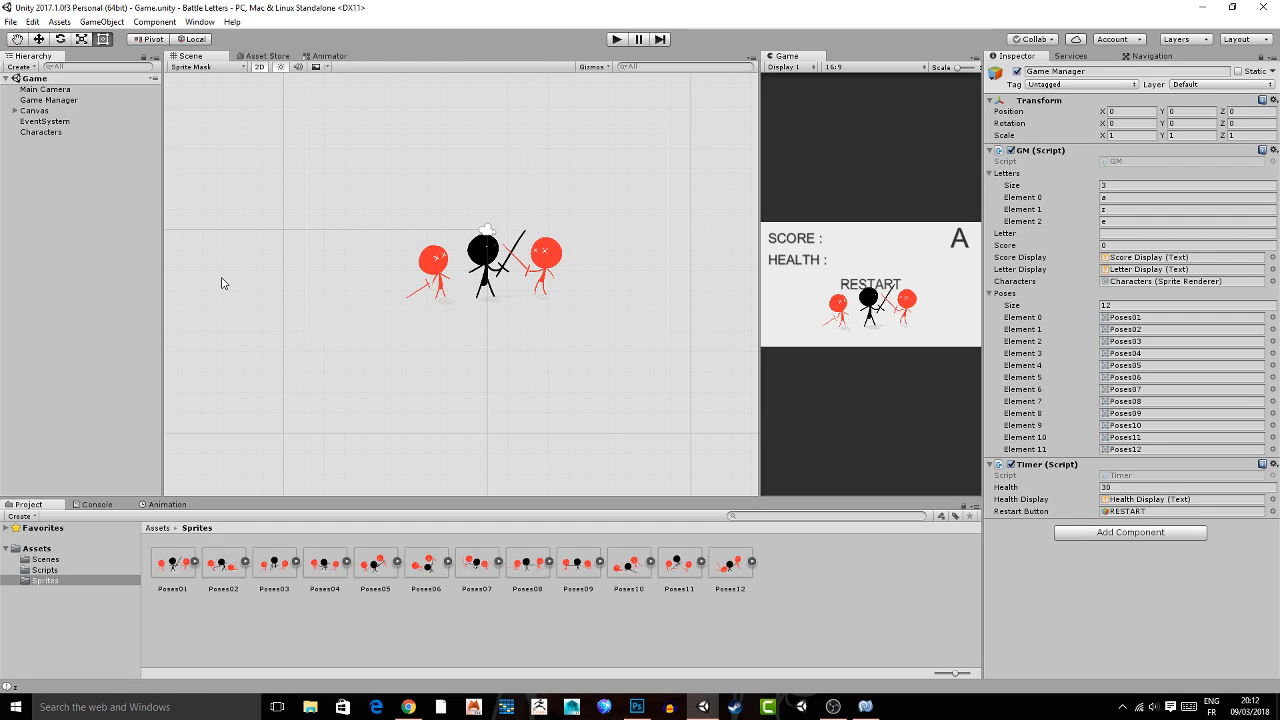
left_click(56, 132)
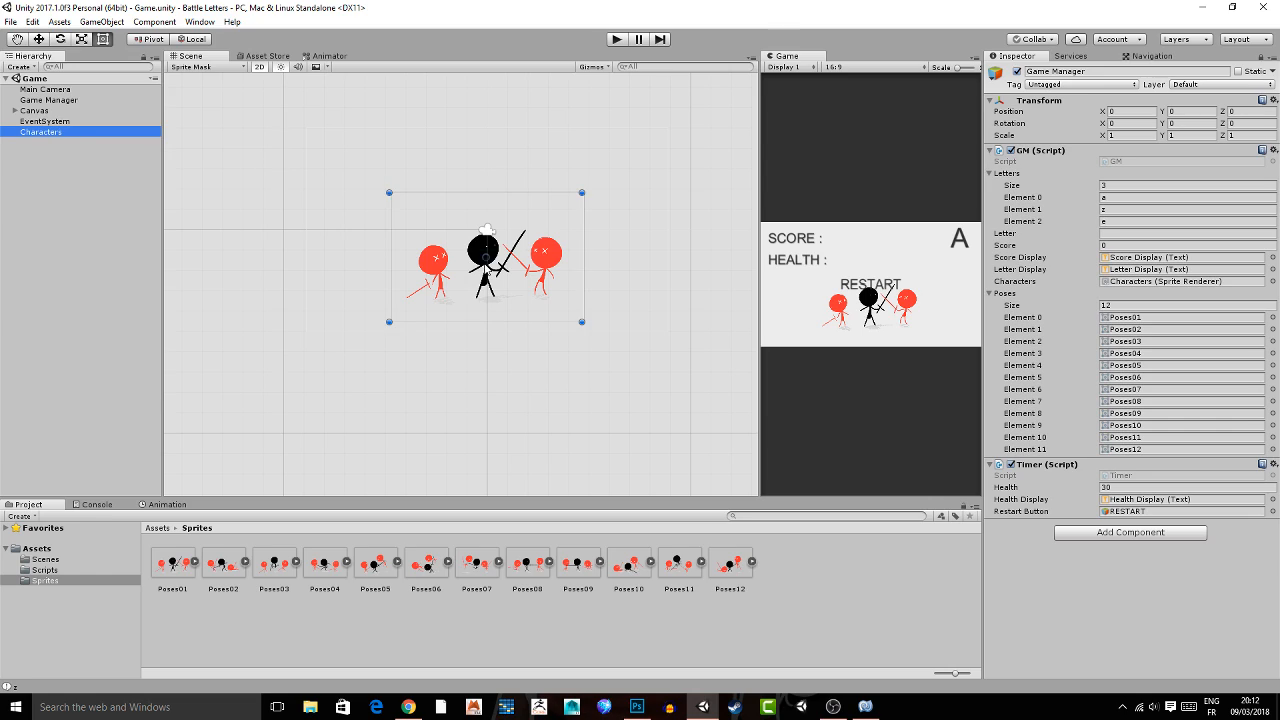
scroll(506, 268, "down", 1)
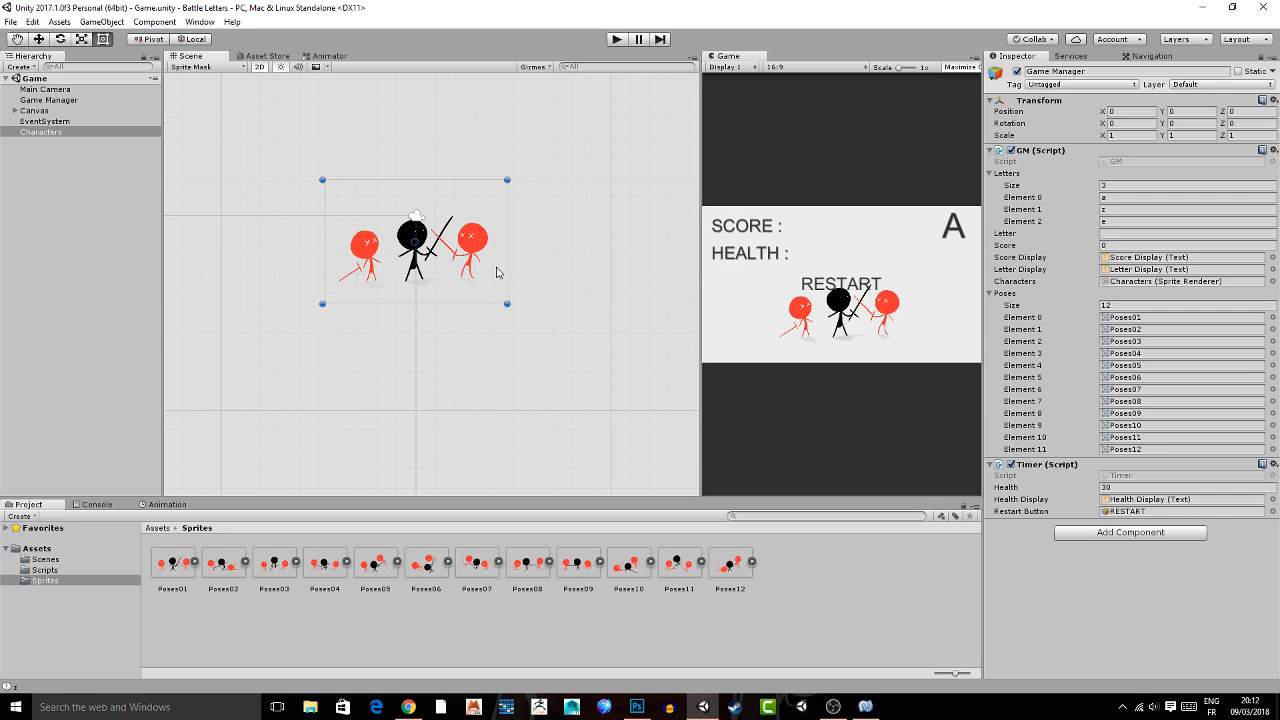
Collapse the Letters array and play-test the game with the A, Z and E letters until game over, including RESTART, and stop playing.
left_click(986, 173)
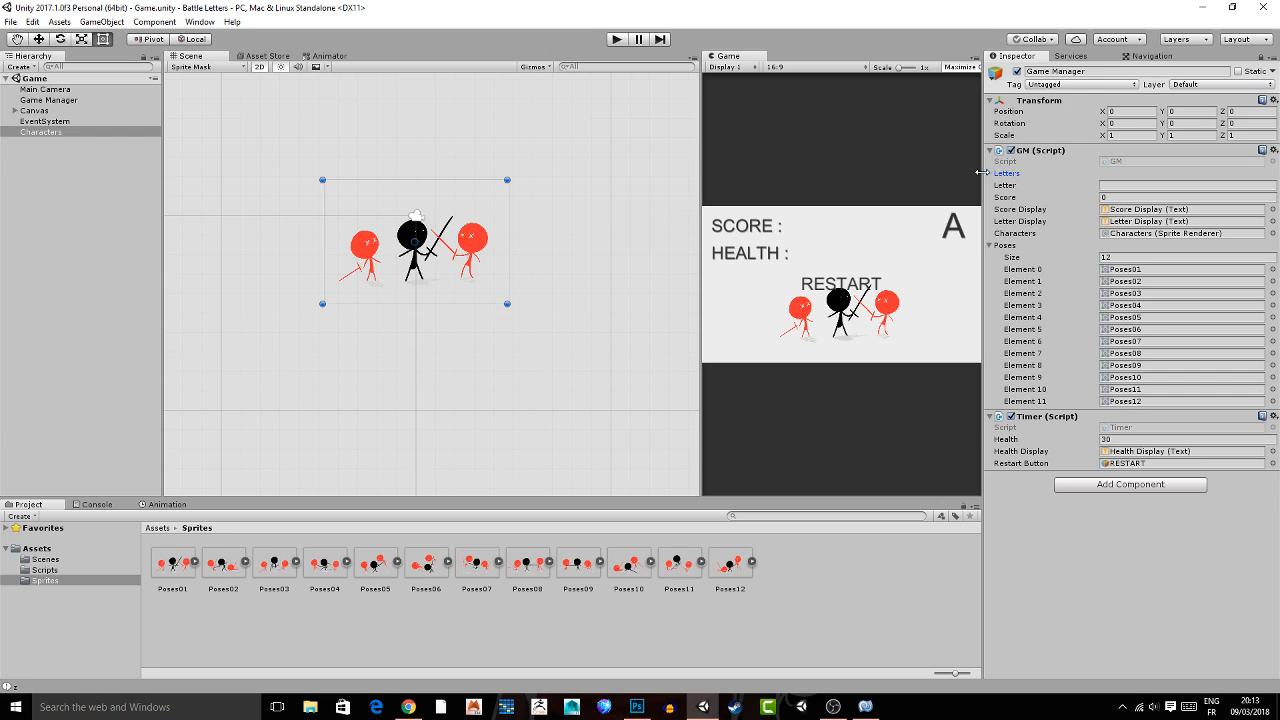
key("ctrl+p")
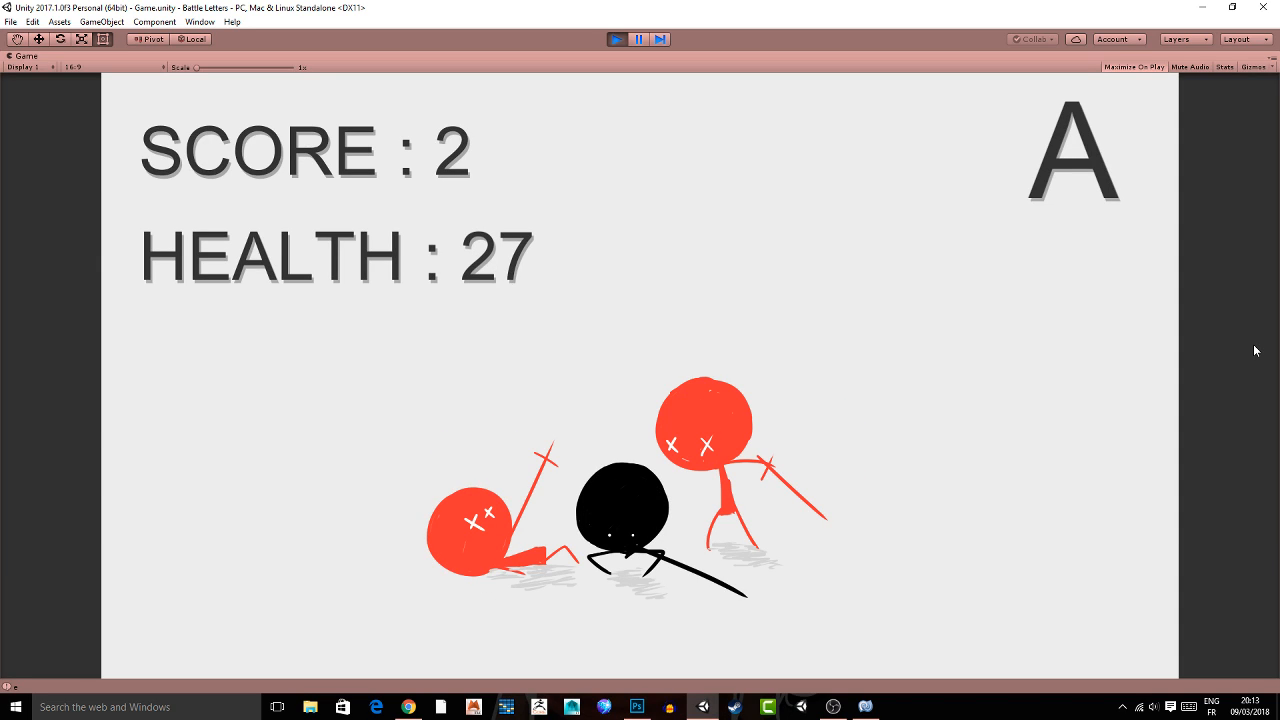
key("a")
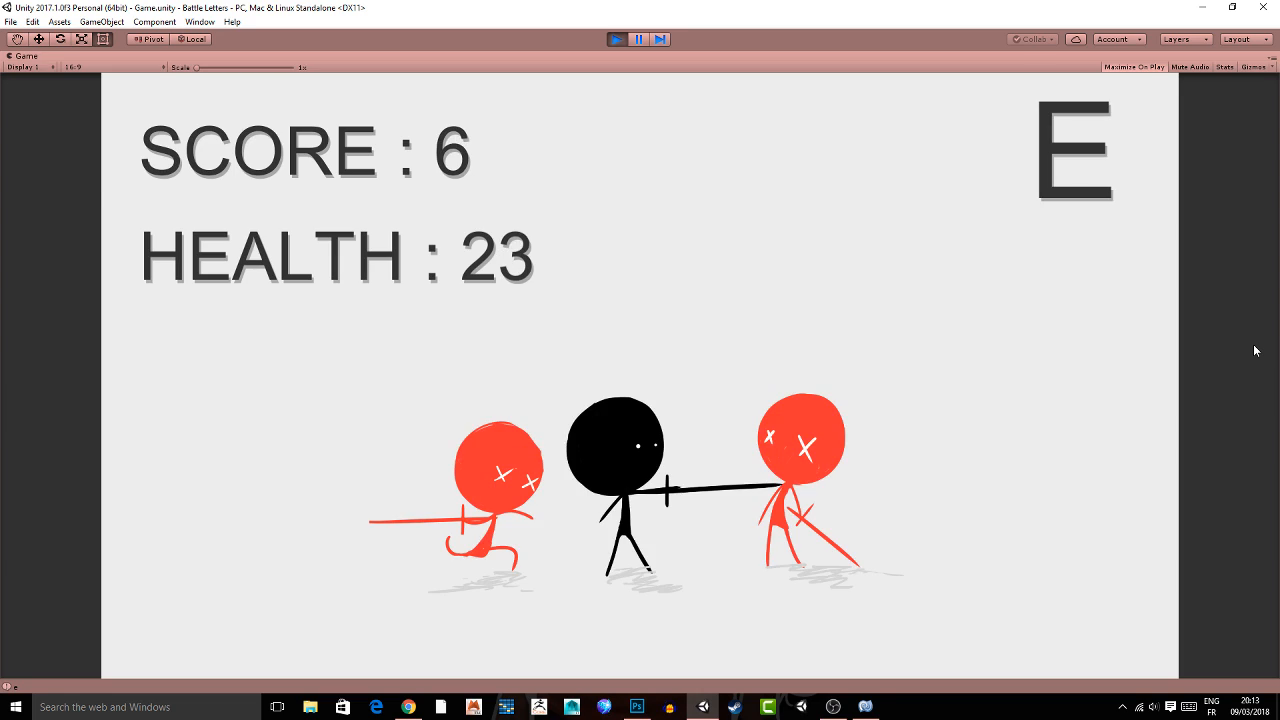
key("e")
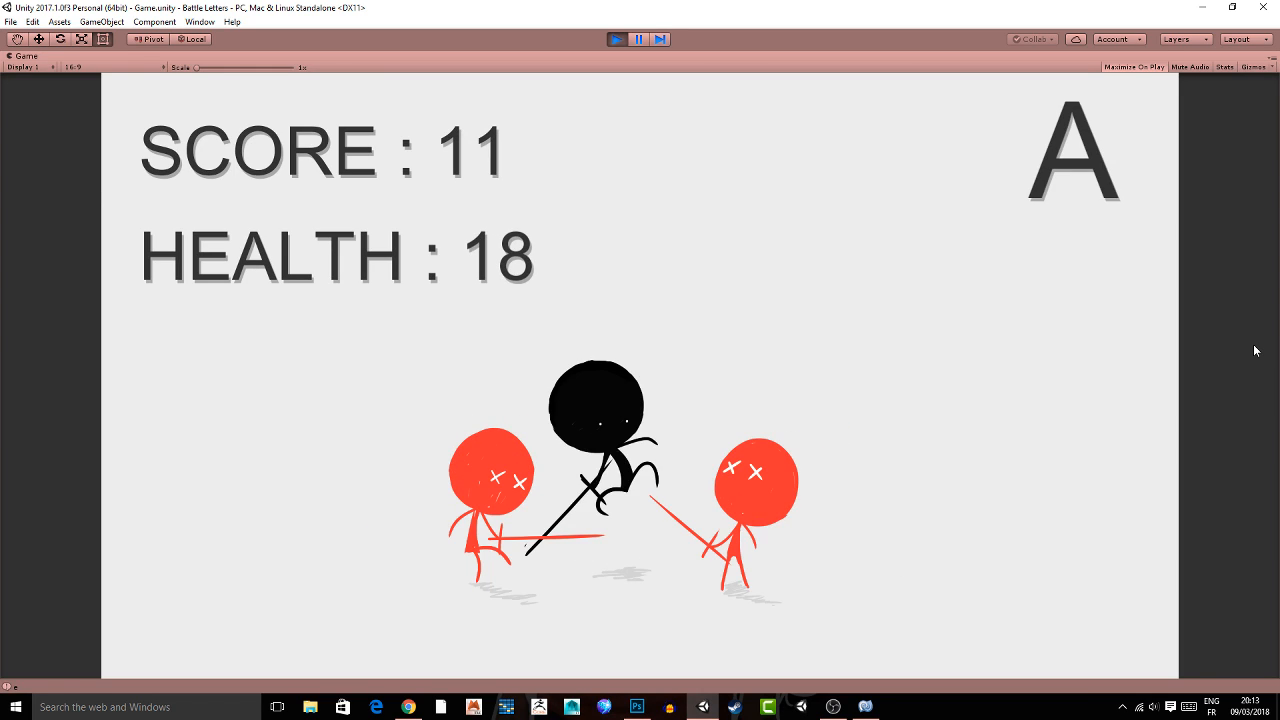
key("a")
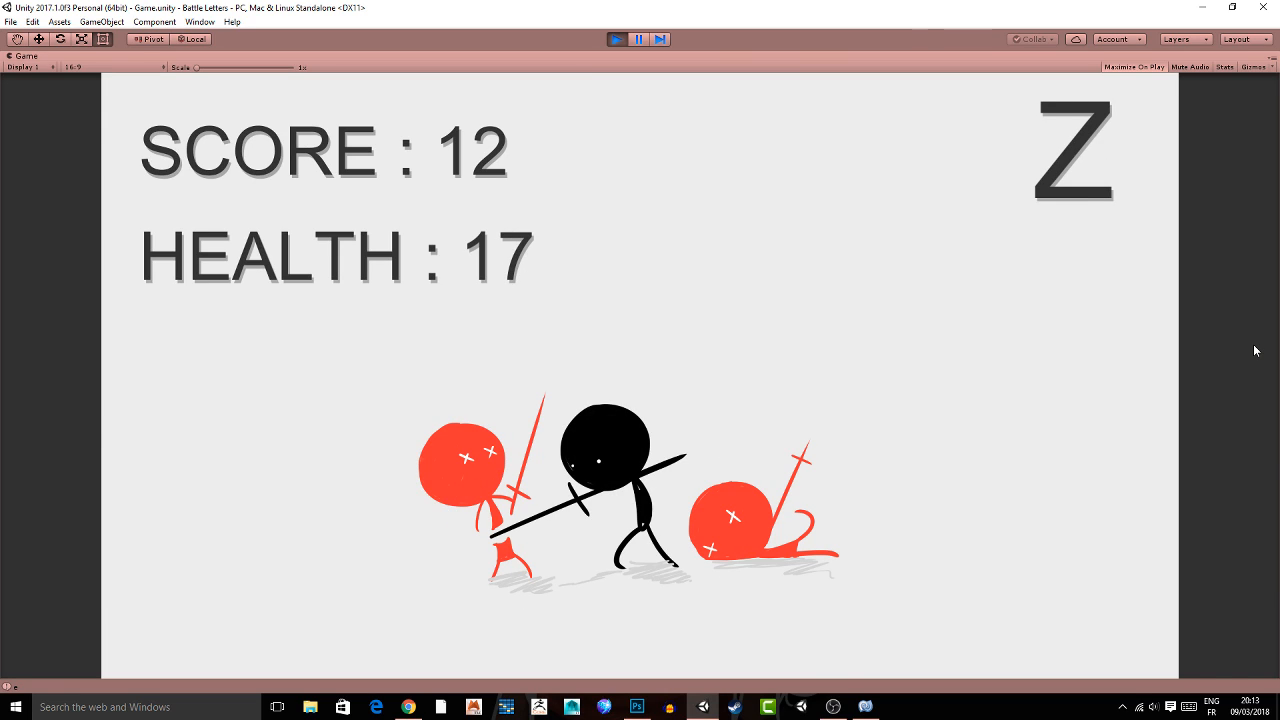
key("z")
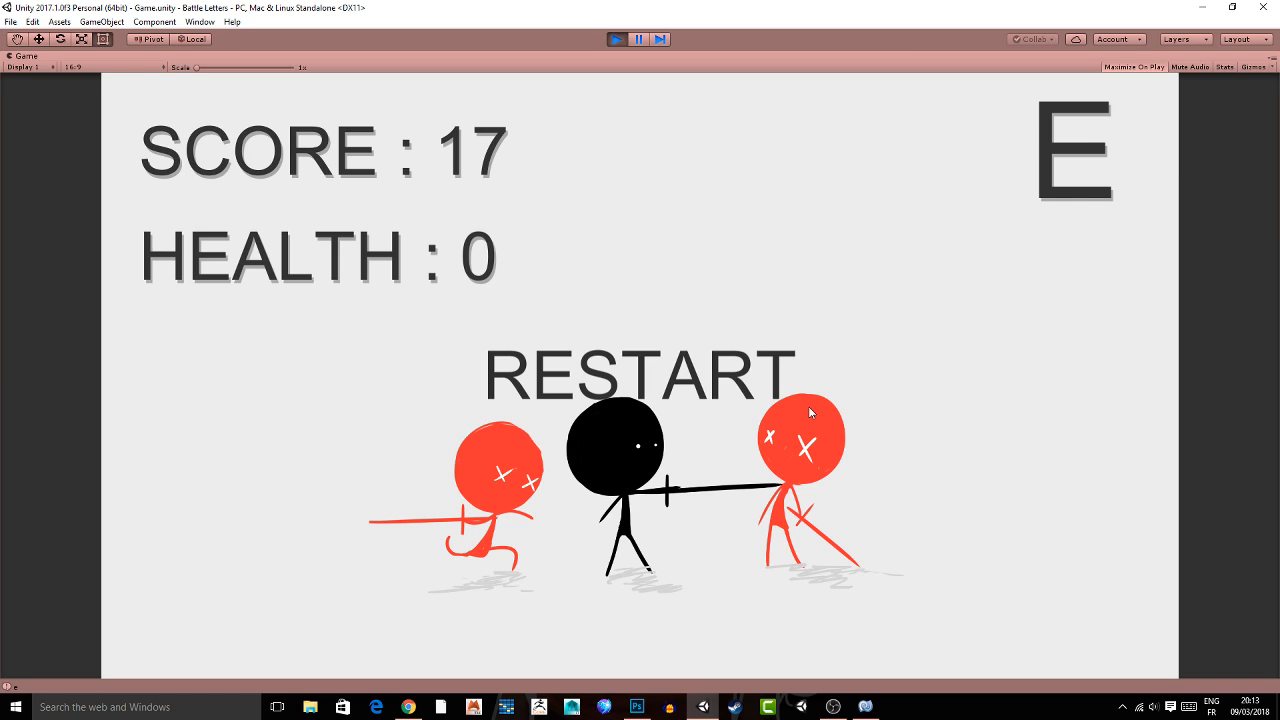
left_click(808, 406)
left_click(614, 40)
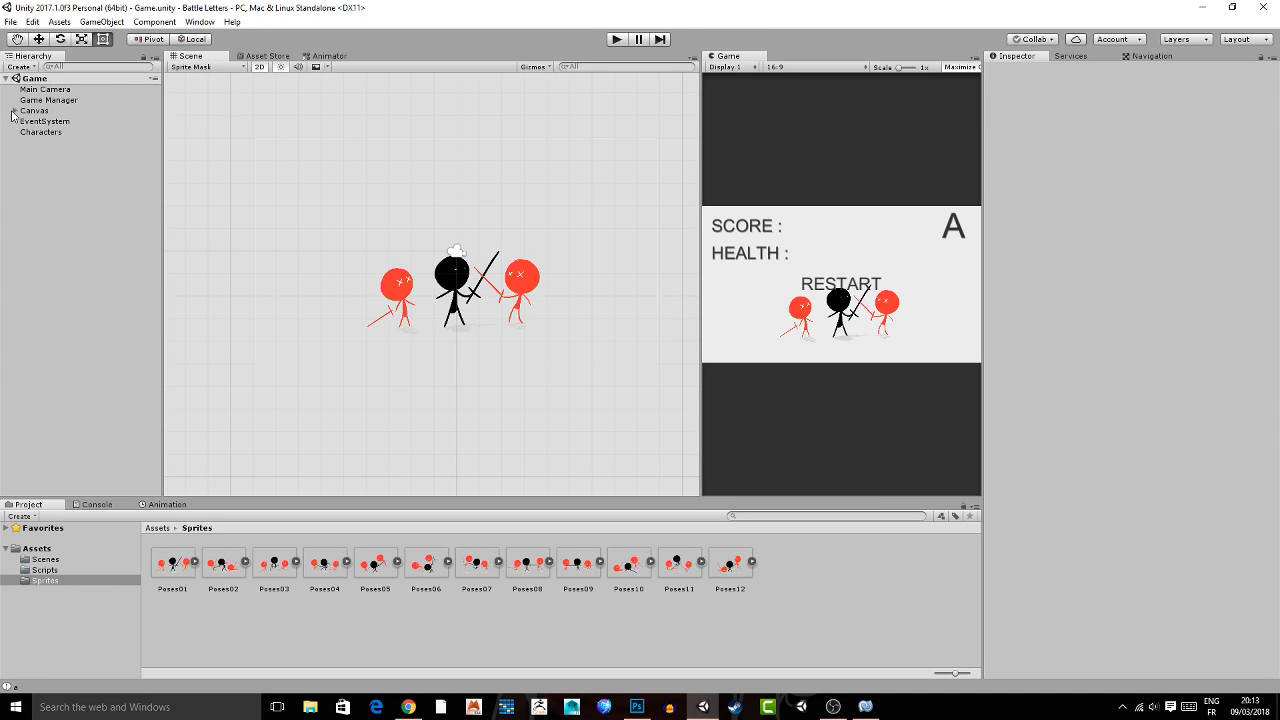
Add a UI Panel as a child of the Canvas and frame it in the Scene view.
left_click(13, 111)
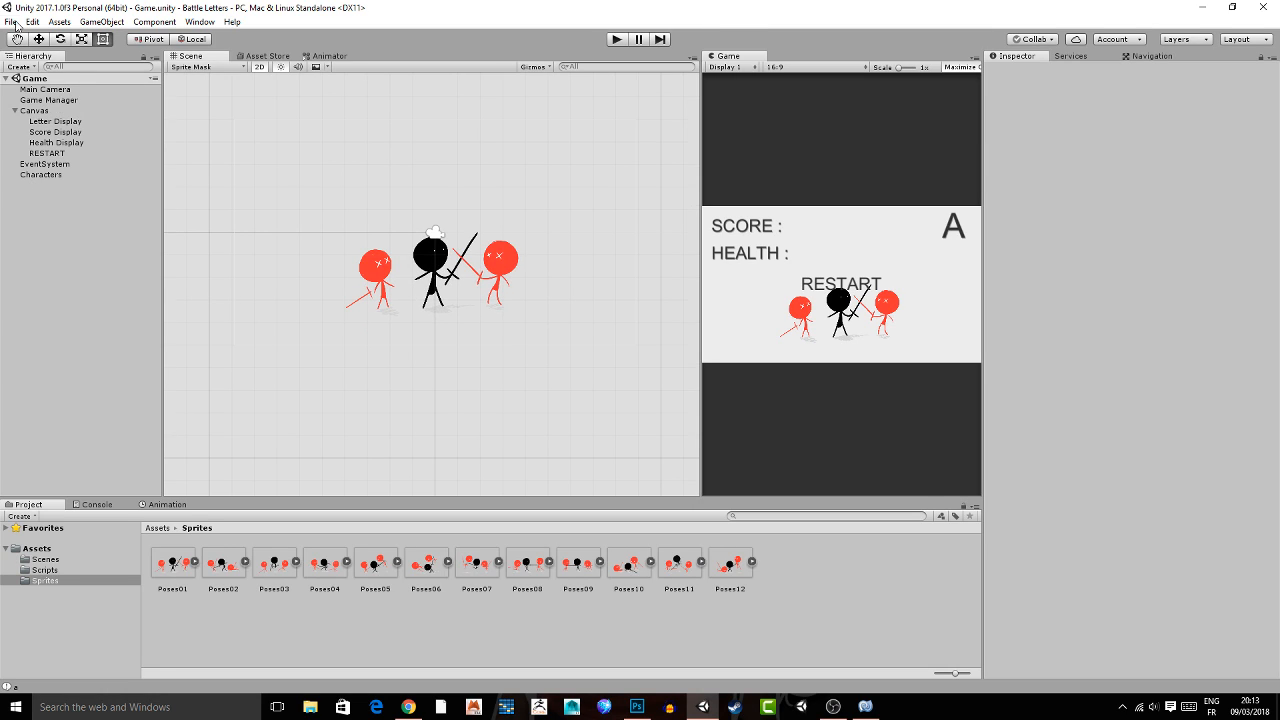
right_click(42, 111)
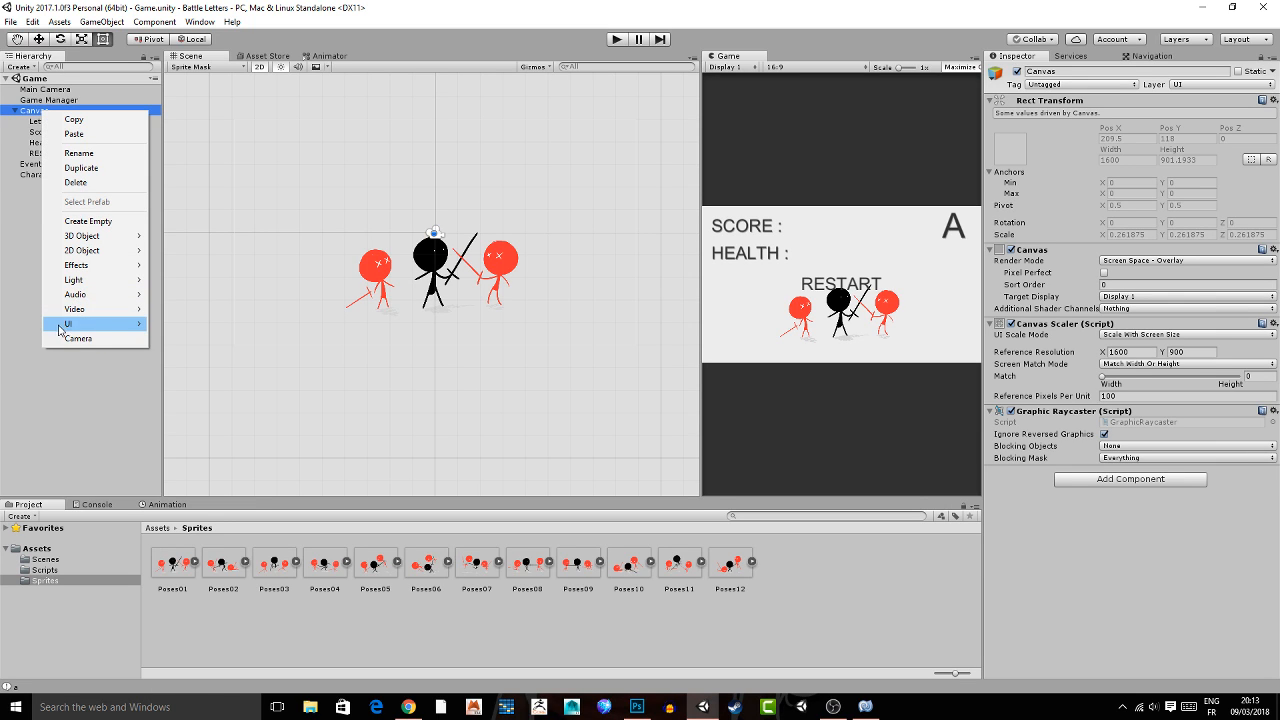
mouse_move(60, 326)
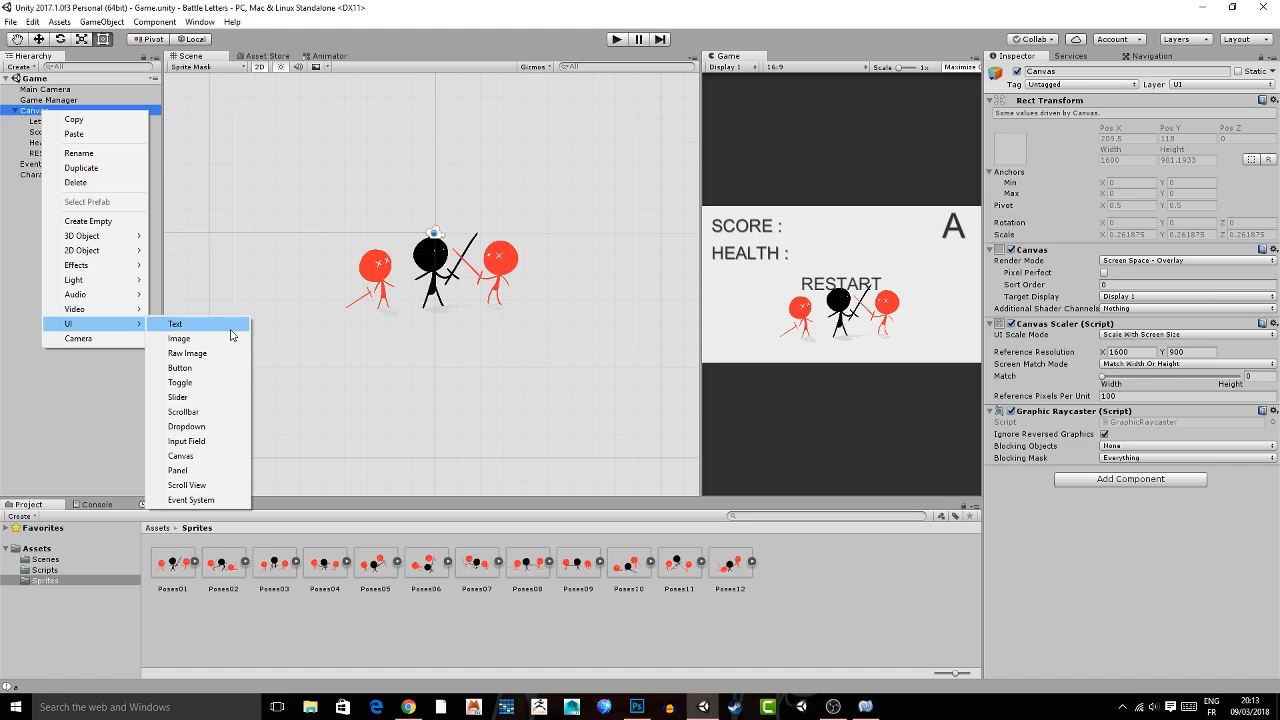
left_click(177, 470)
key("f")
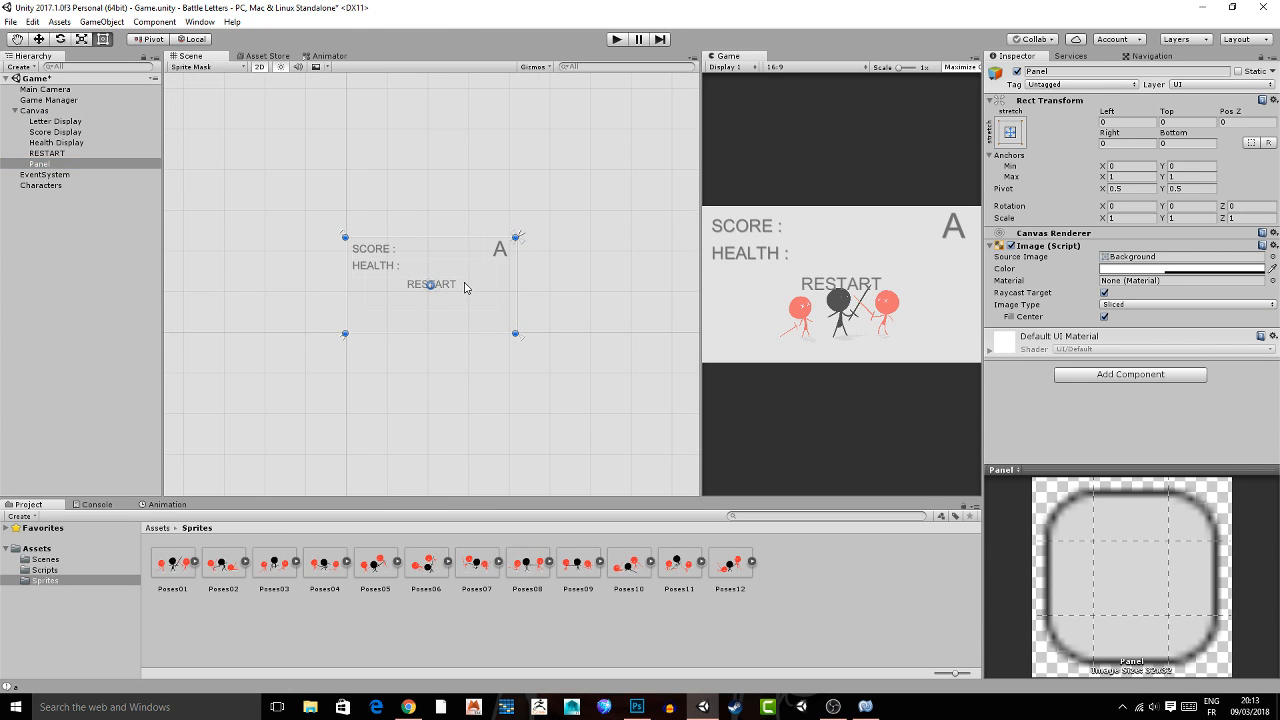
Scale the Panel uniformly to about 1.62 and set its image color to black with an alpha of about 214.
left_click_drag(439, 273, 477, 281)
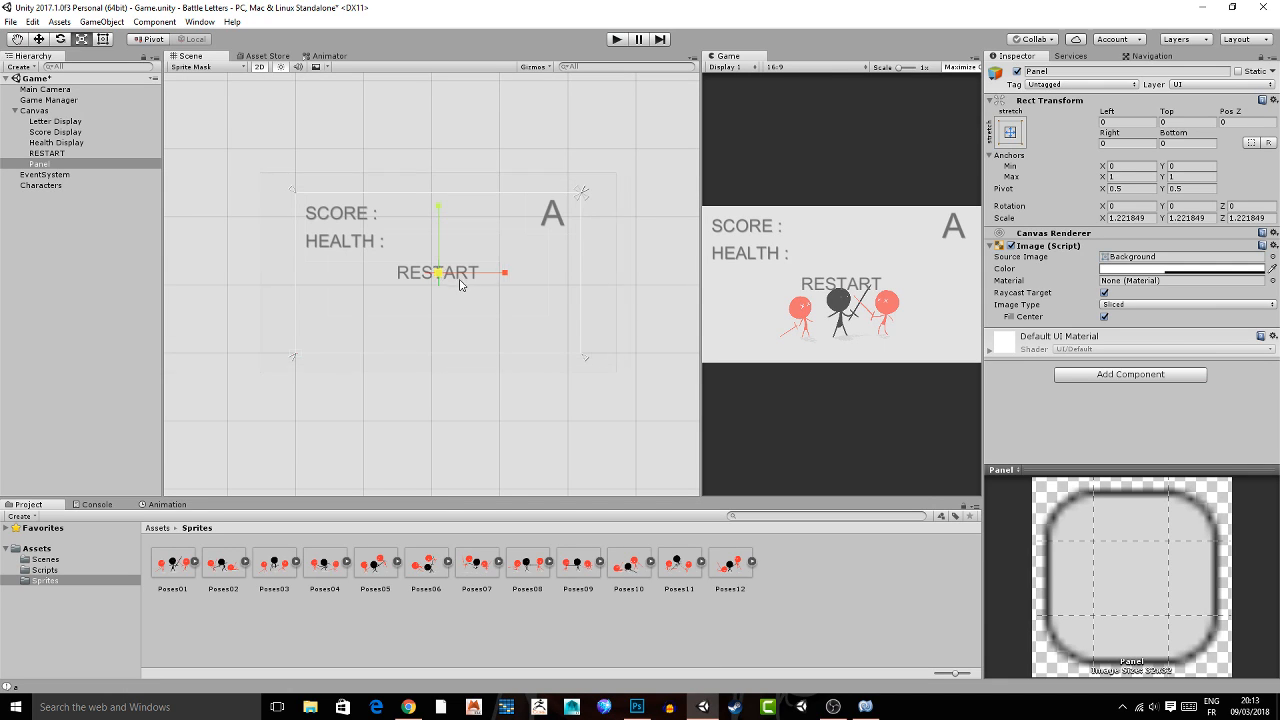
key("ctrl+s")
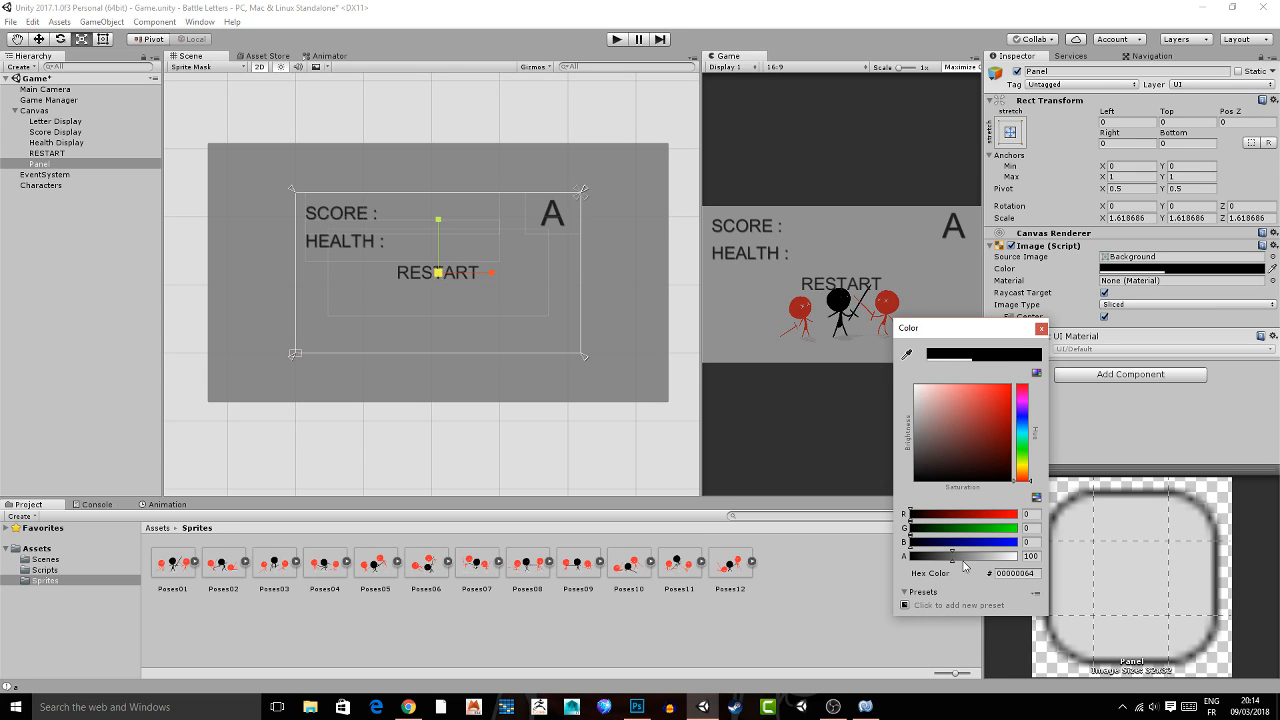
left_click_drag(963, 556, 1005, 556)
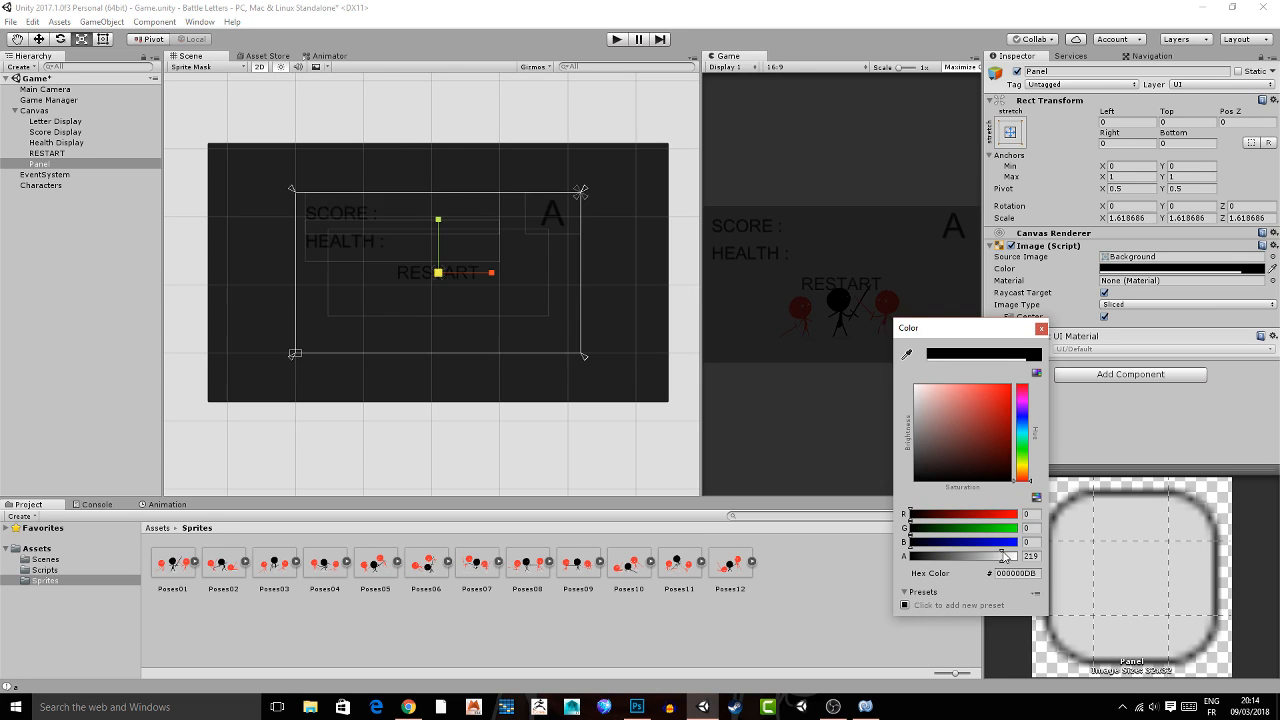
left_click(1041, 328)
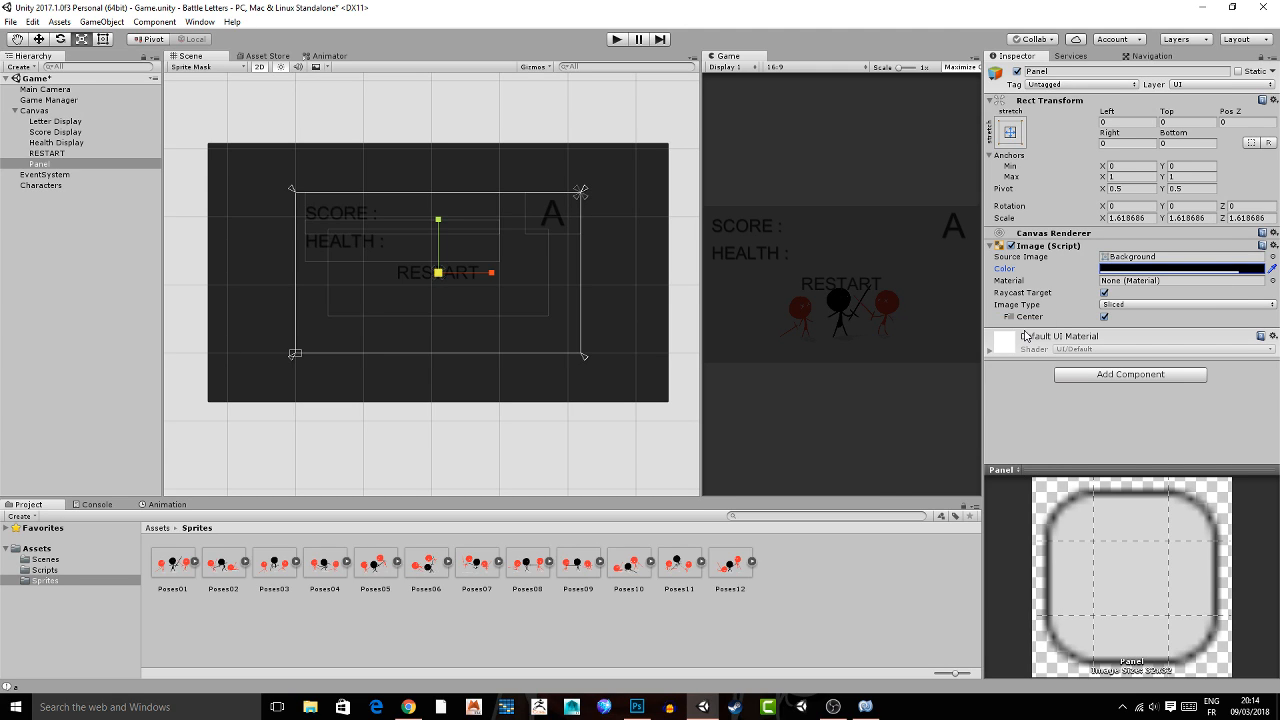
Make RESTART a child of the Panel and set its text color to near-white, about 253 for red, green and blue.
left_click_drag(47, 153, 42, 164)
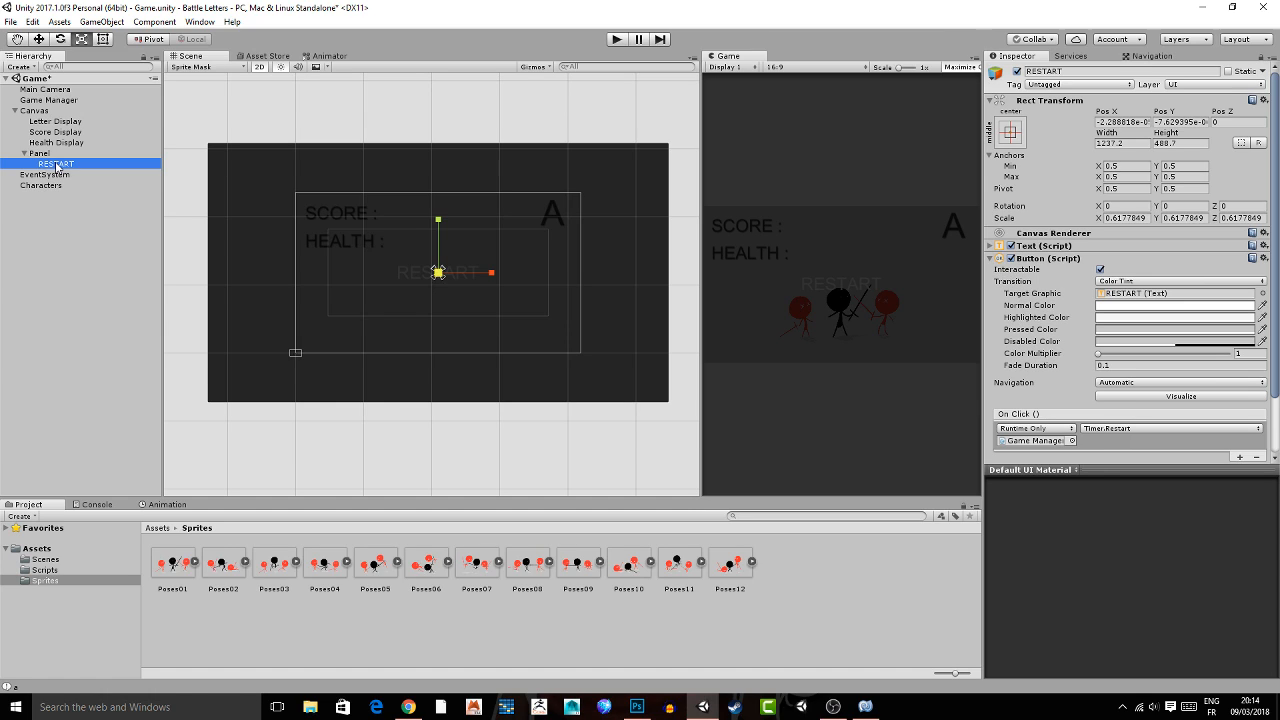
left_click(1045, 245)
left_click(1145, 440)
left_click_drag(930, 420, 913, 398)
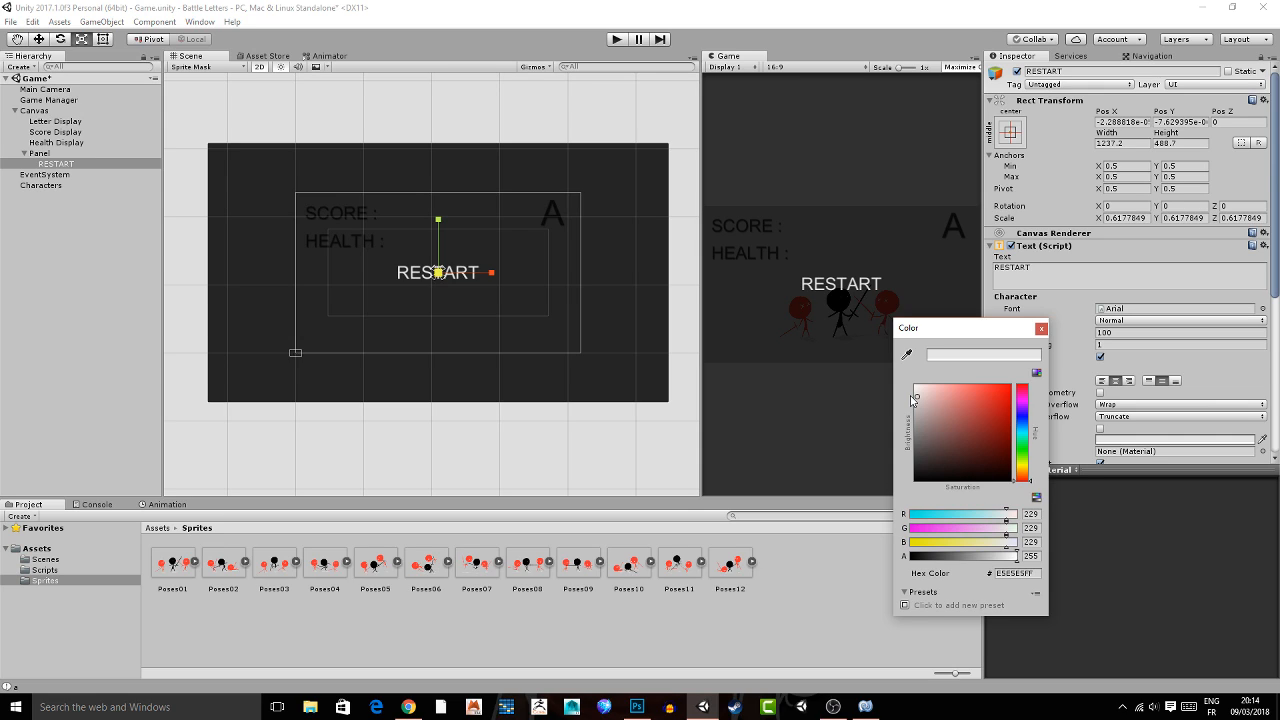
Assign the Panel to the Restart Button field of the Timer script on the Game Manager.
left_click(62, 101)
left_click(64, 101)
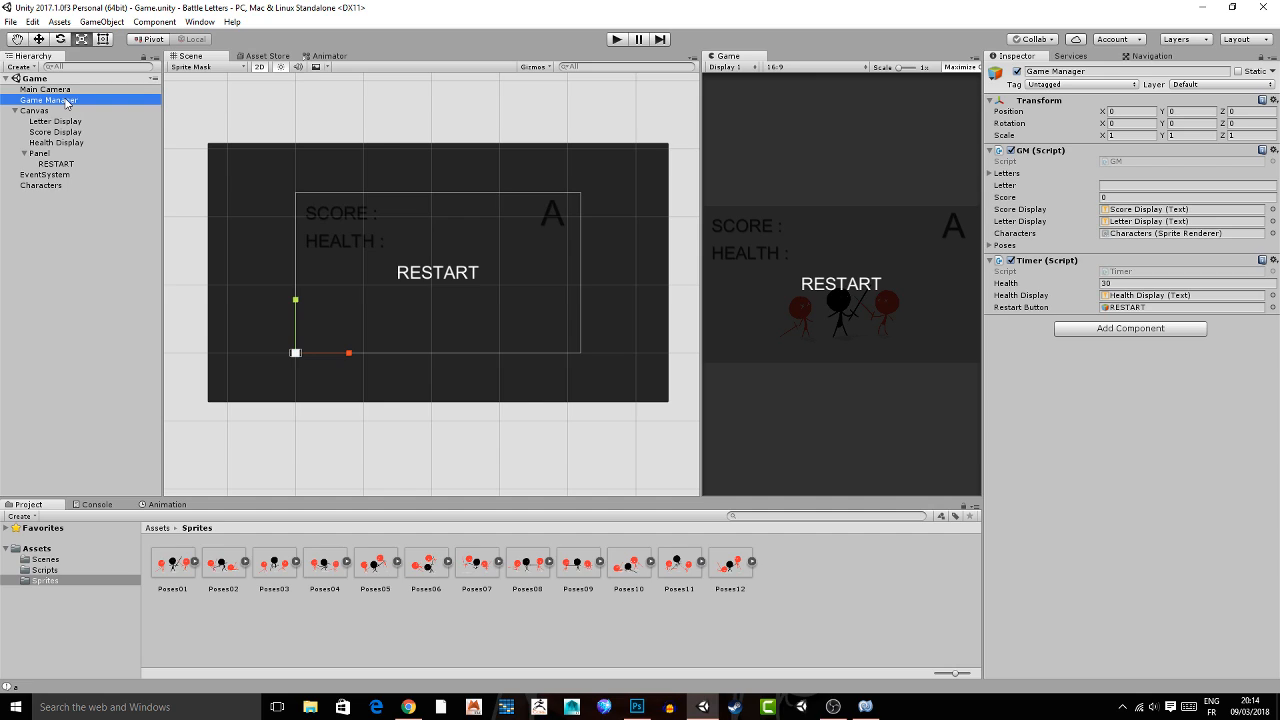
left_click(1136, 308)
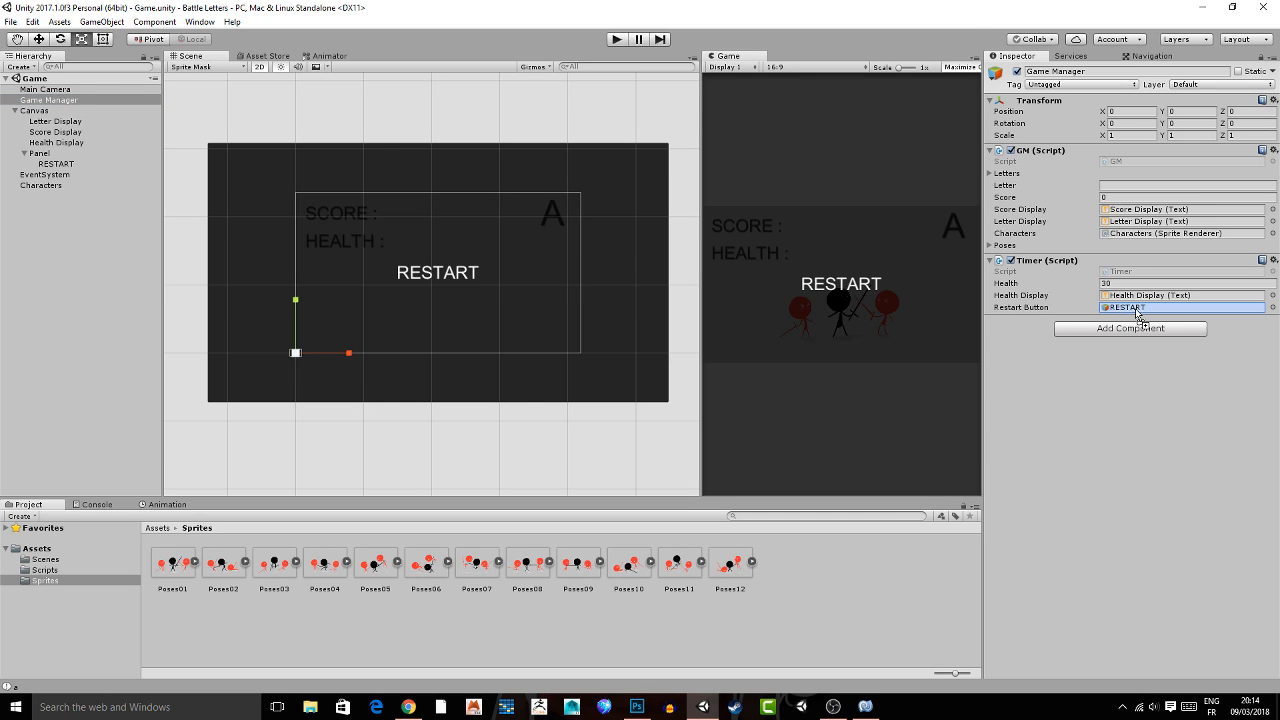
left_click_drag(1136, 313, 1136, 312)
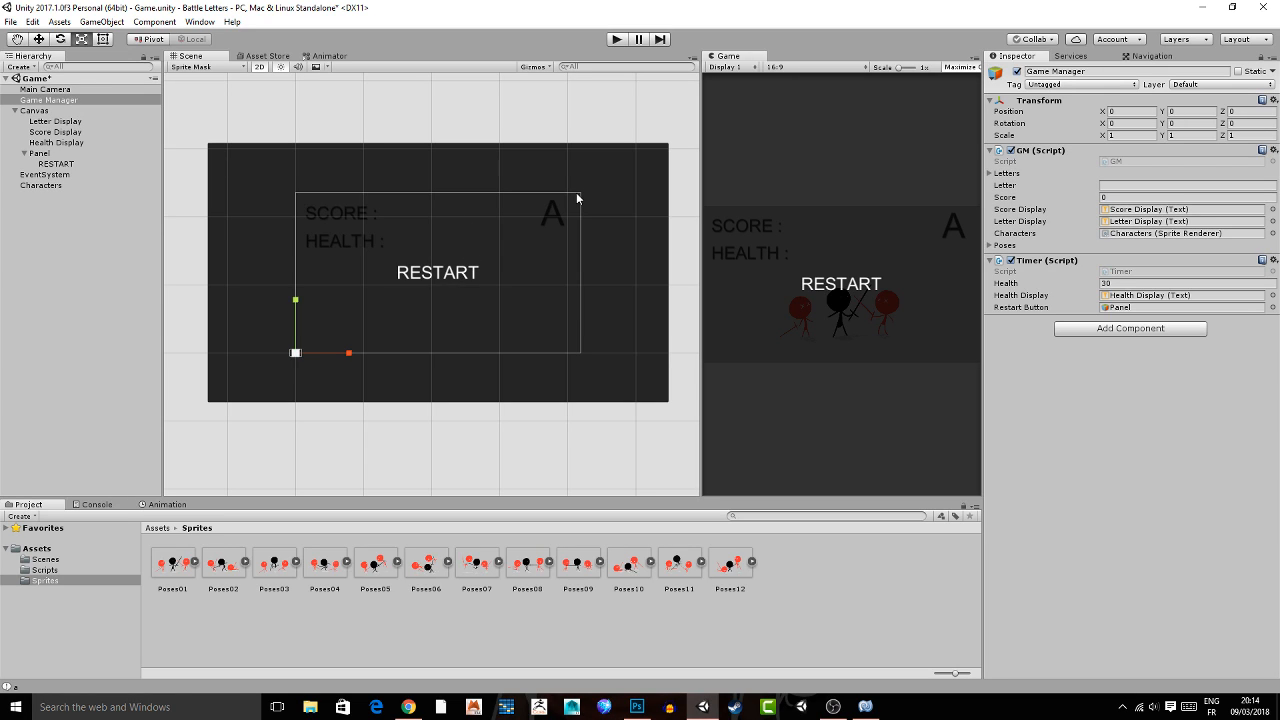
Save the scene and create a FadeIn animation clip for the Panel in a new Assets subfolder named Animation.
left_click(50, 153)
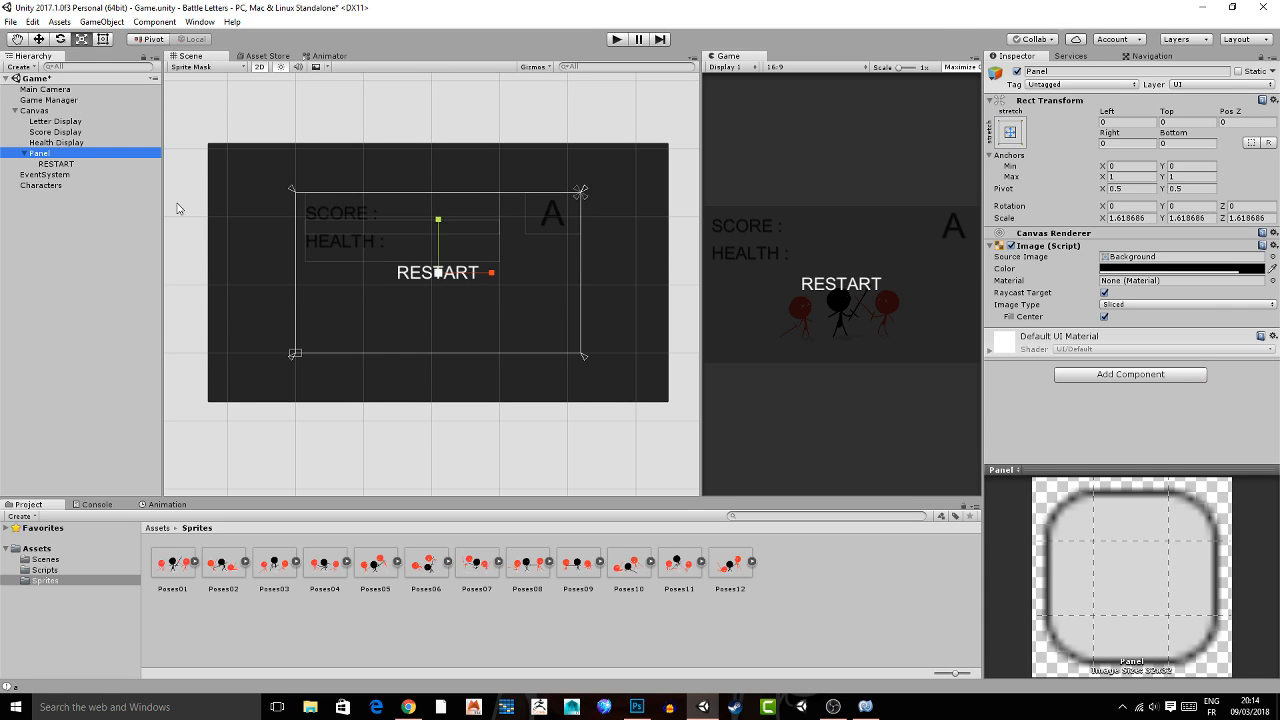
scroll(177, 208, "up", 1)
key("ctrl+s")
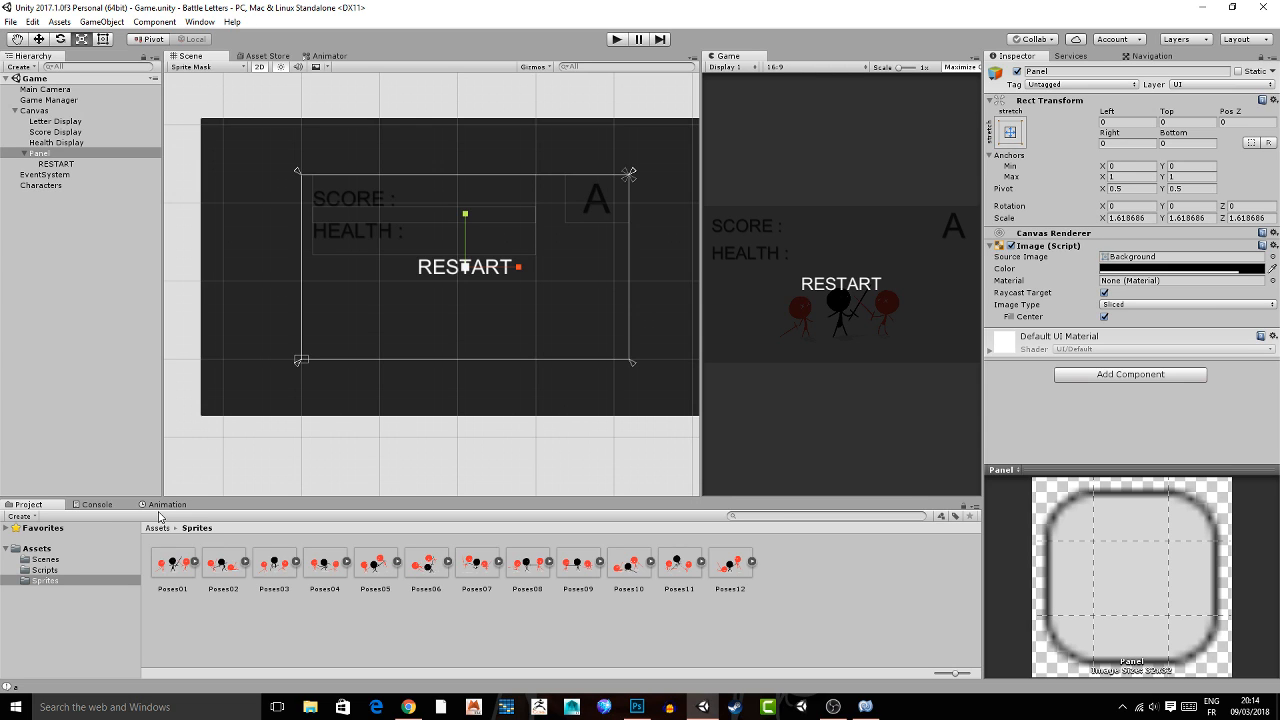
left_click(165, 505)
left_click(608, 615)
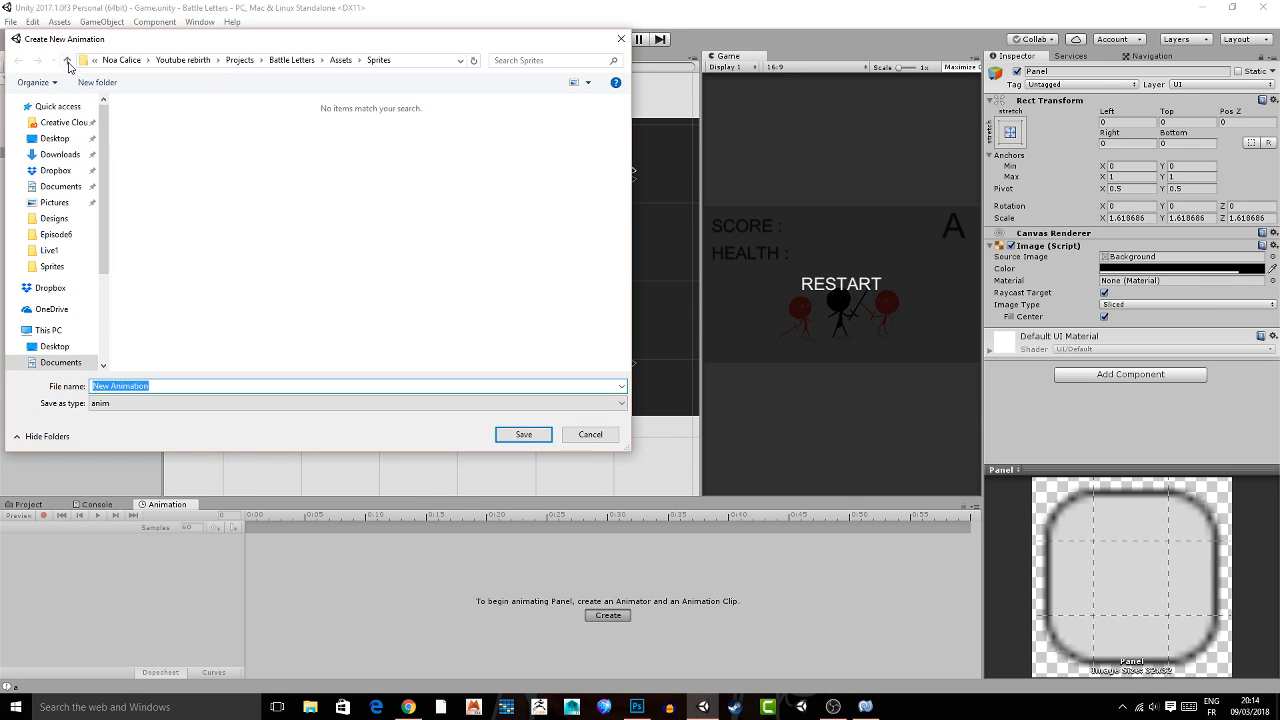
left_click(67, 61)
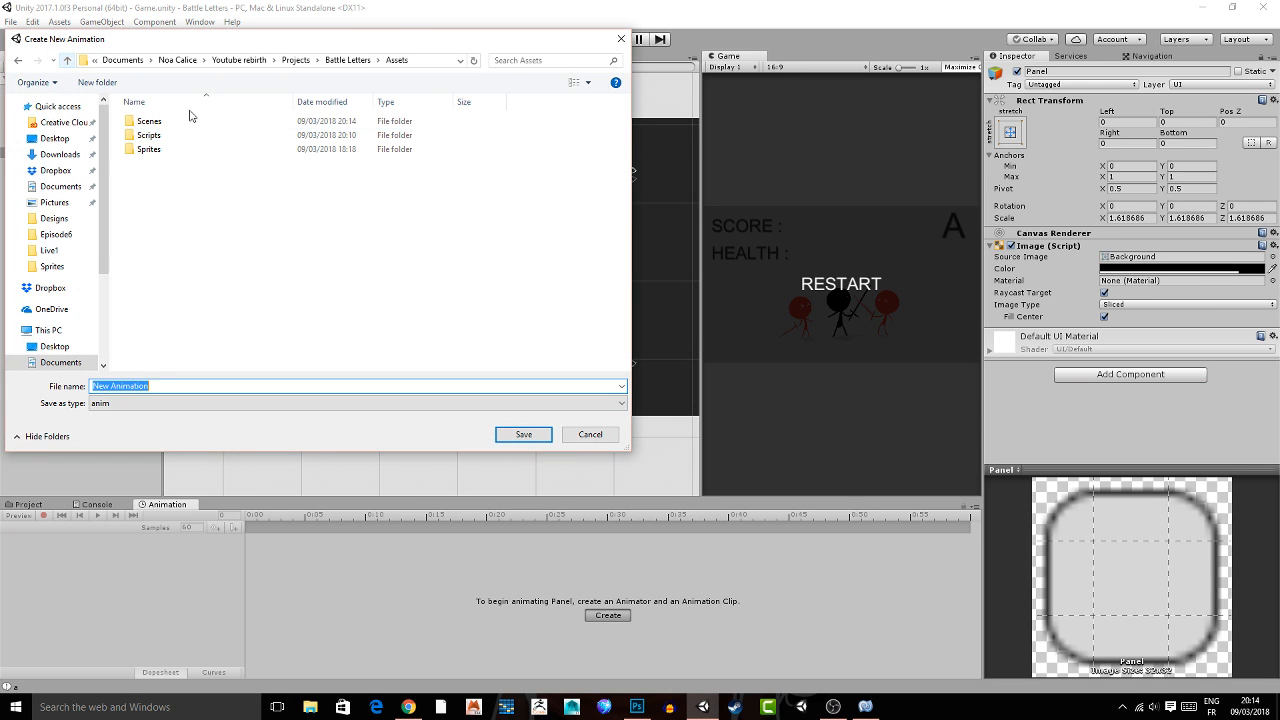
left_click(80, 86)
type("Animation")
key("Return")
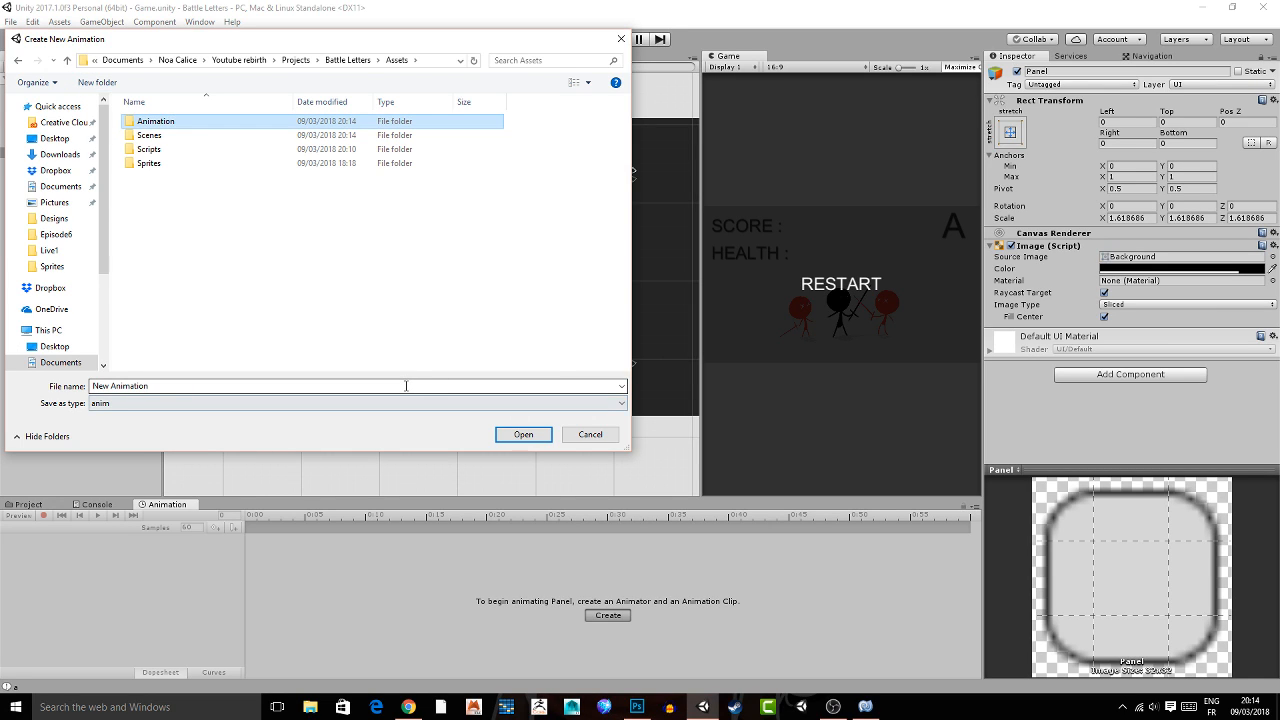
key("Return")
type("FadeIn")
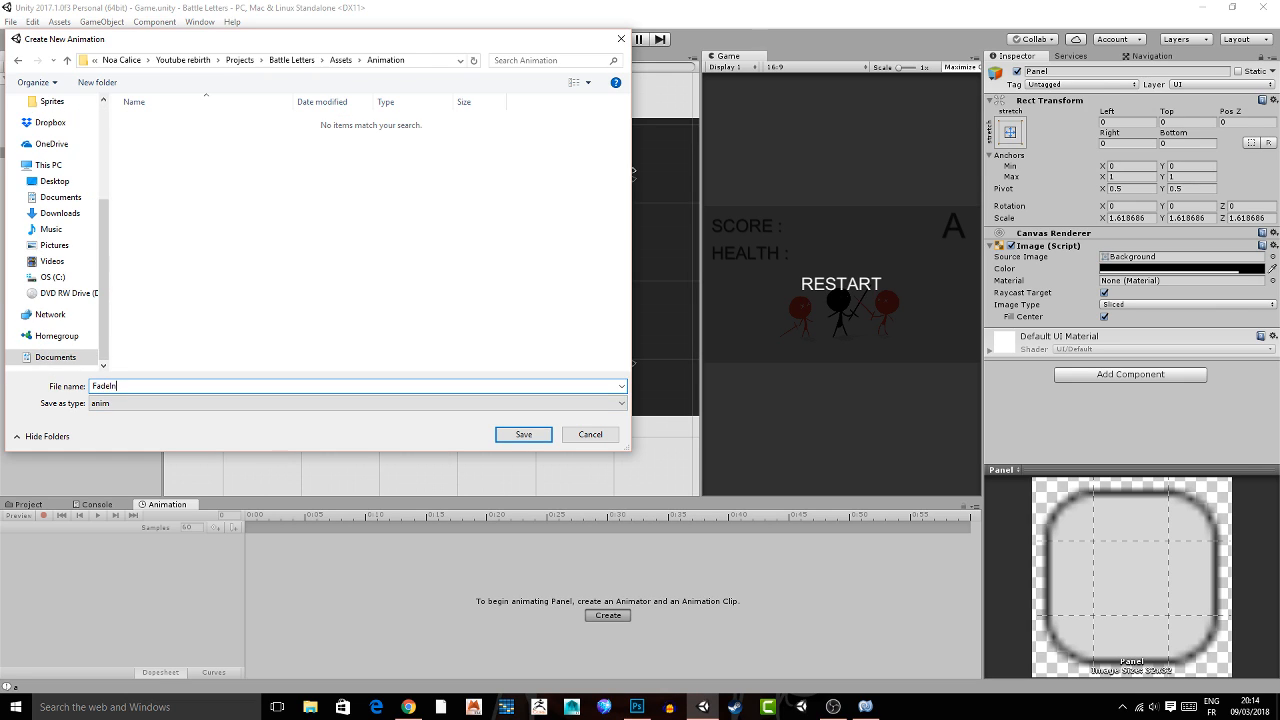
key("Return")
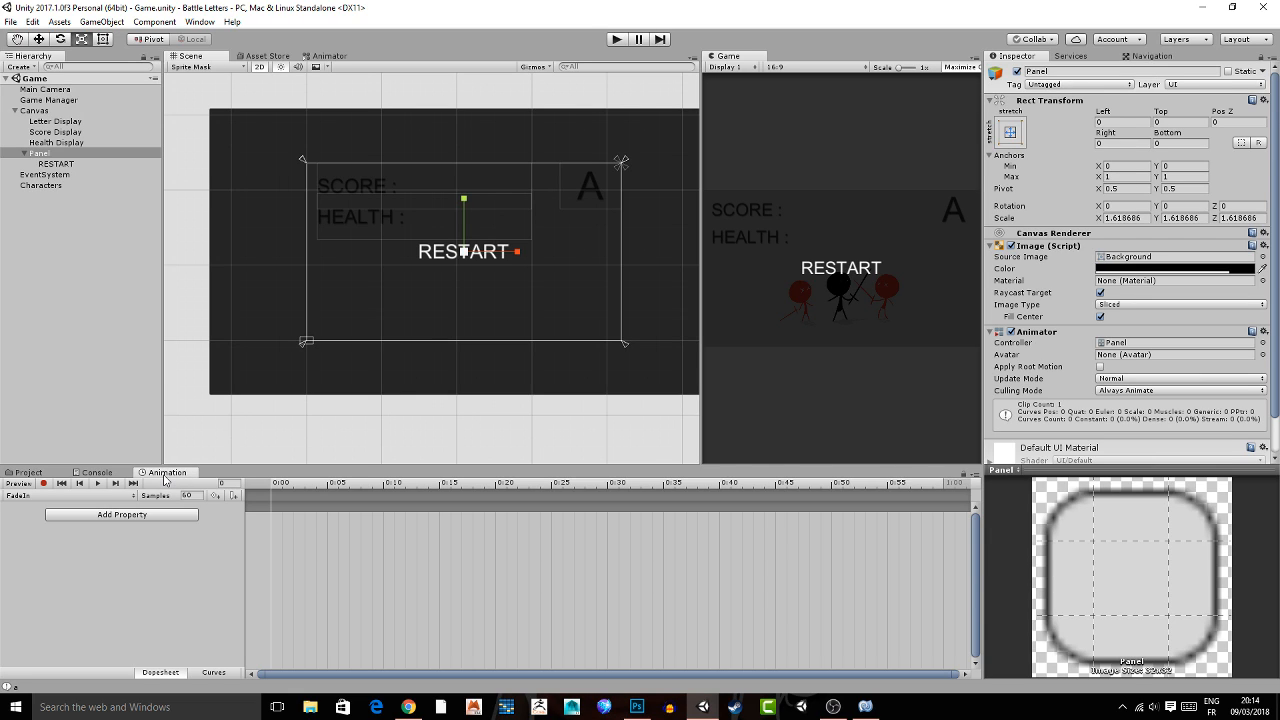
Start recording the FadeIn clip and key the Panel's image color alpha to 0 at 0:00.
left_click(200, 21)
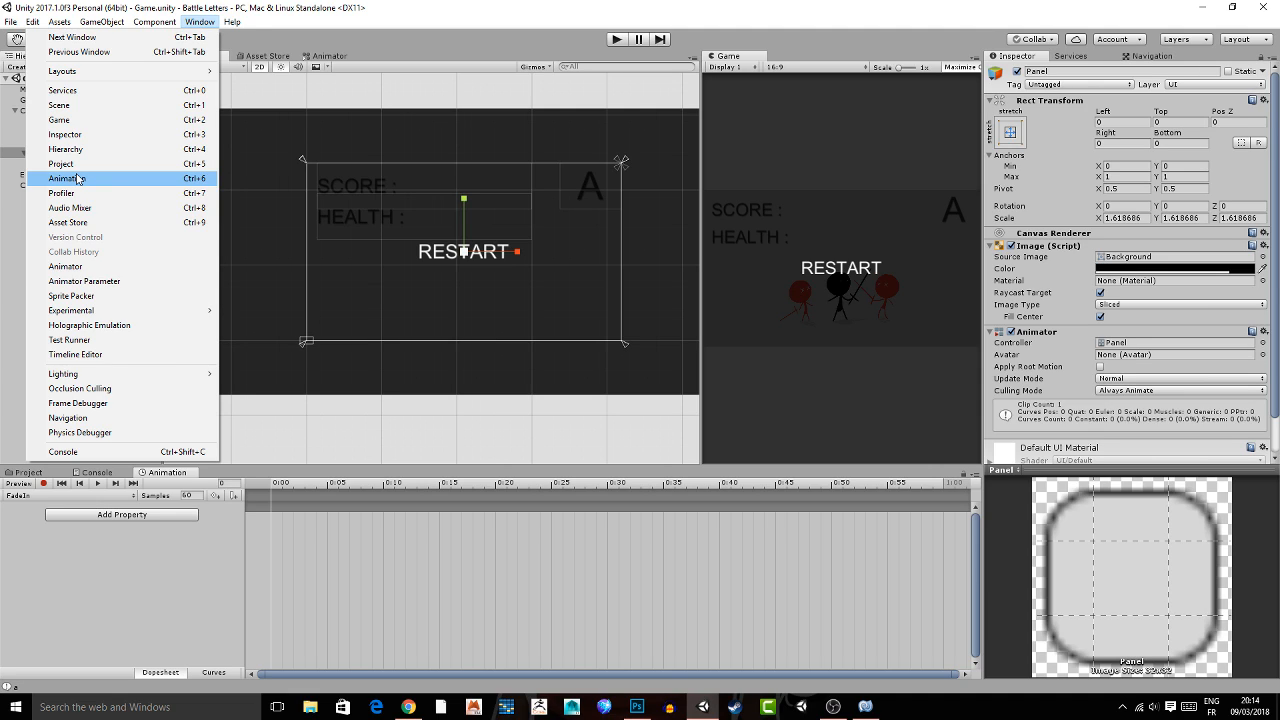
left_click(77, 178)
left_click(43, 483)
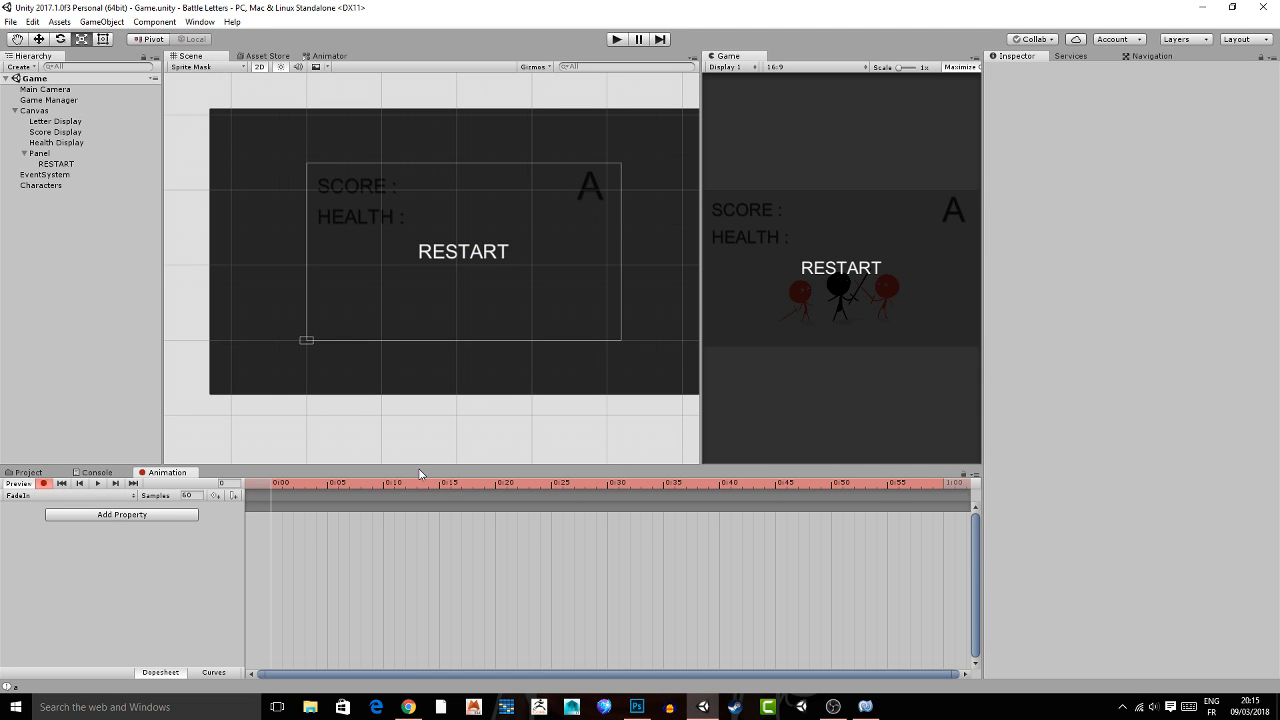
scroll(430, 500, "down", 2)
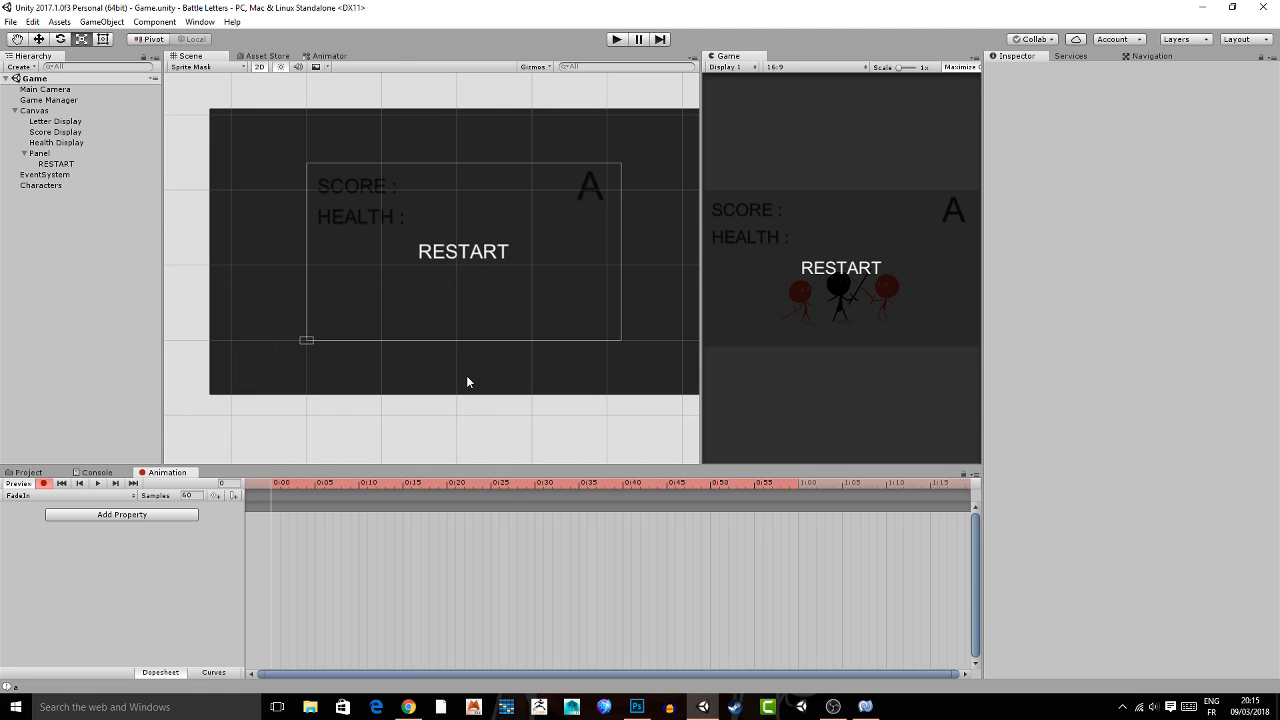
middle_click_drag(466, 382, 329, 352)
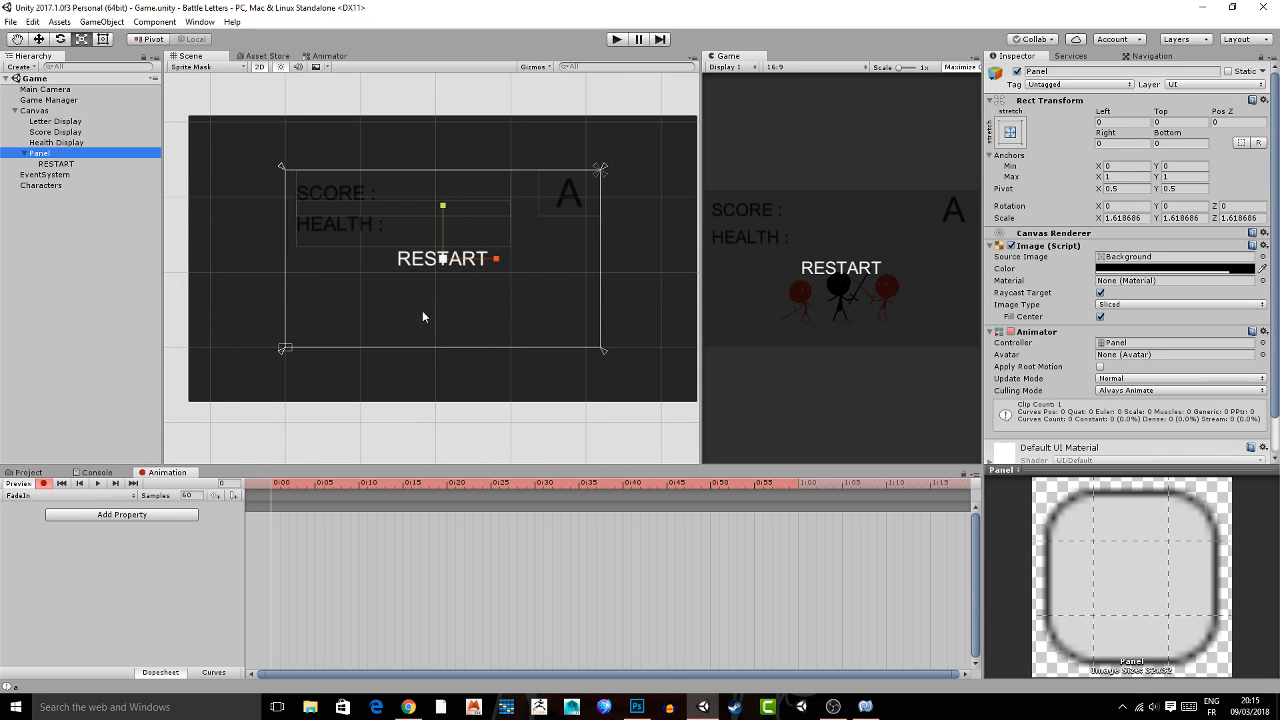
middle_click_drag(422, 311, 410, 313)
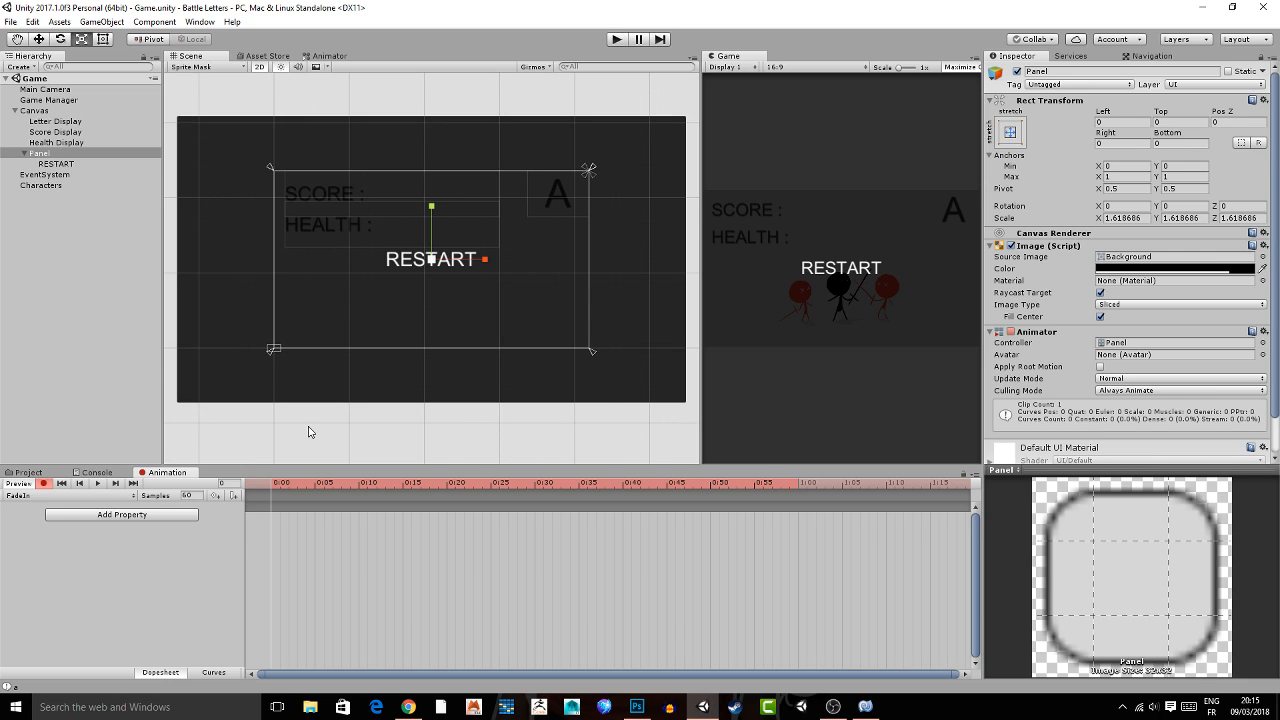
left_click(1145, 269)
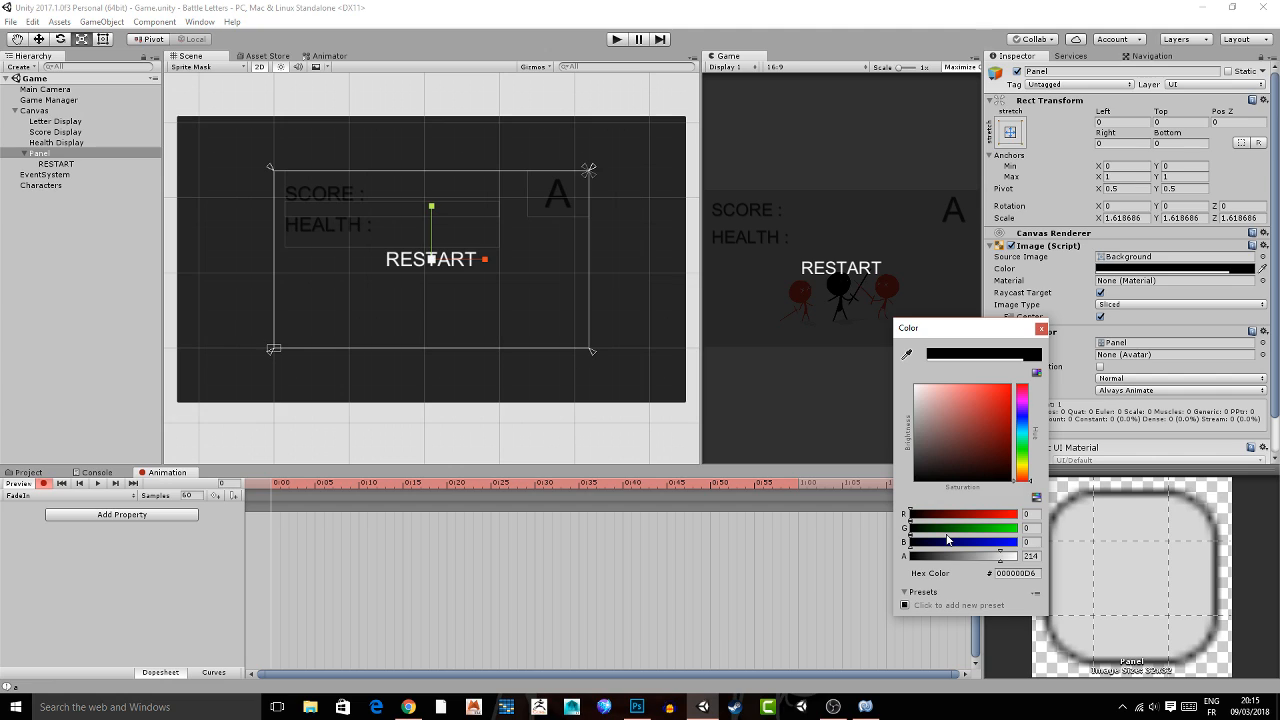
left_click_drag(947, 540, 900, 545)
Key the RESTART text's alpha to 0 at 0:00 and the Panel's alpha to about 0.741 at 1:00.
left_click(74, 165)
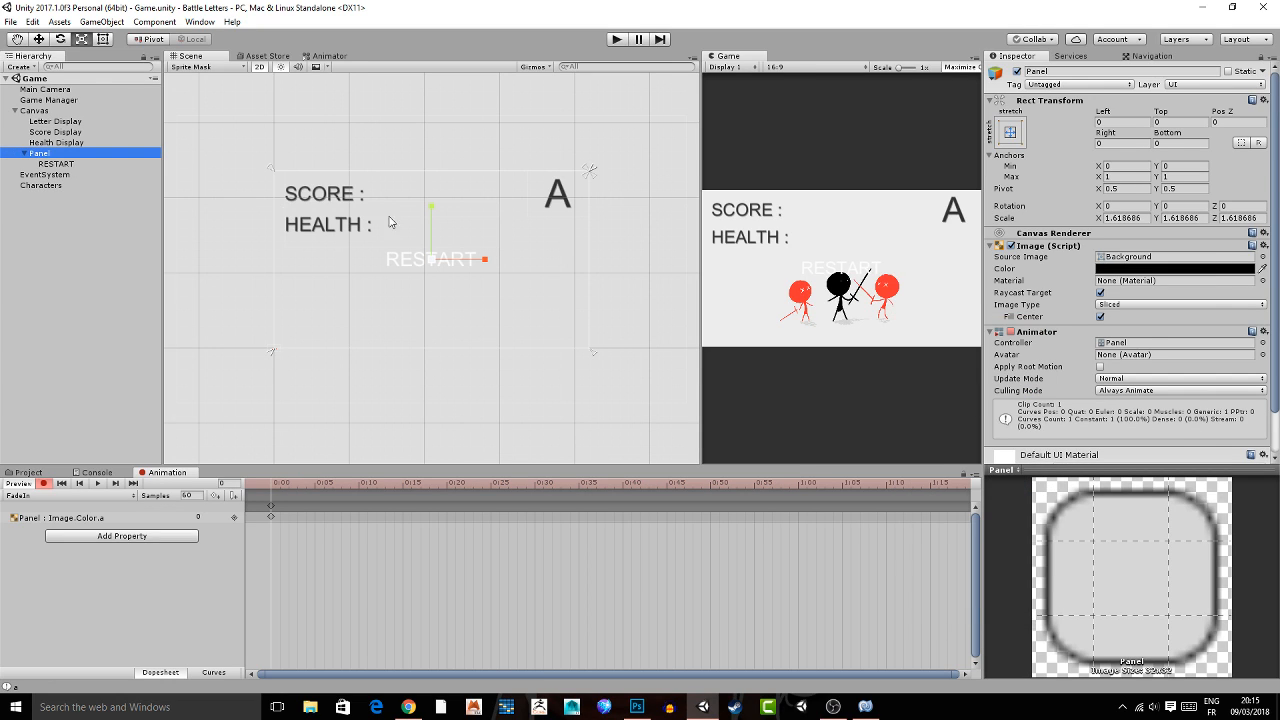
left_click(91, 166)
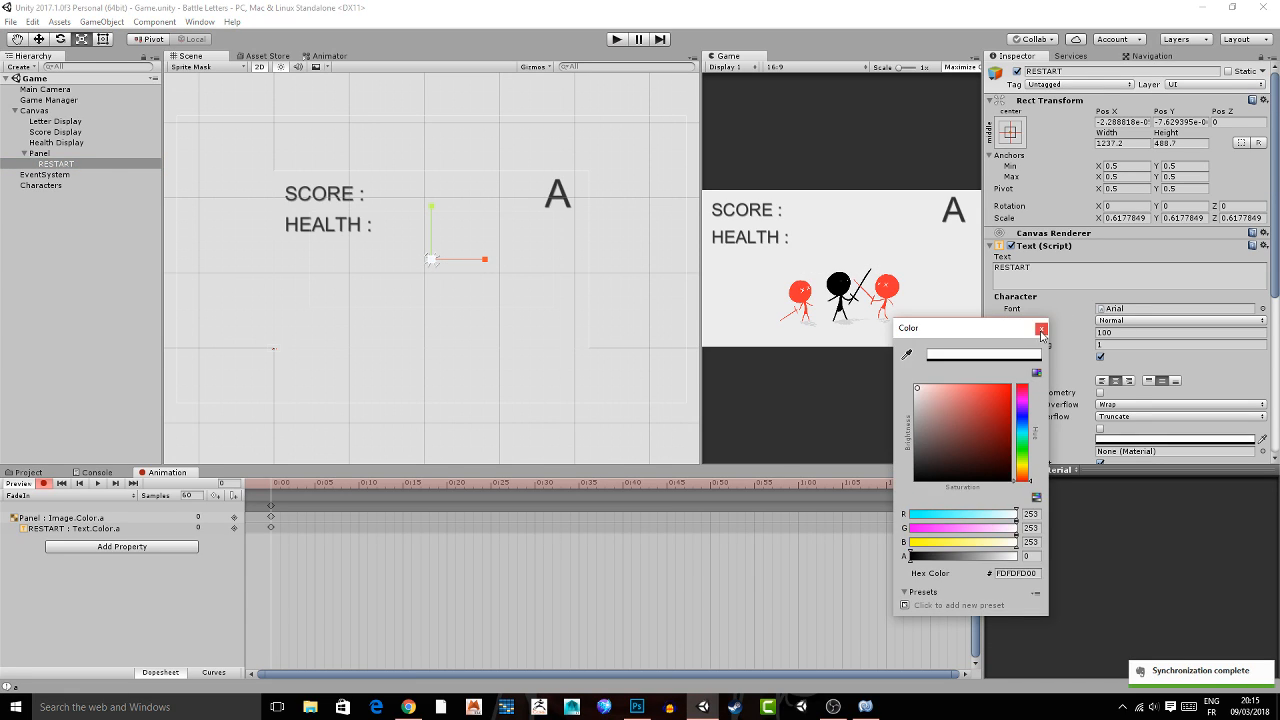
left_click(1042, 330)
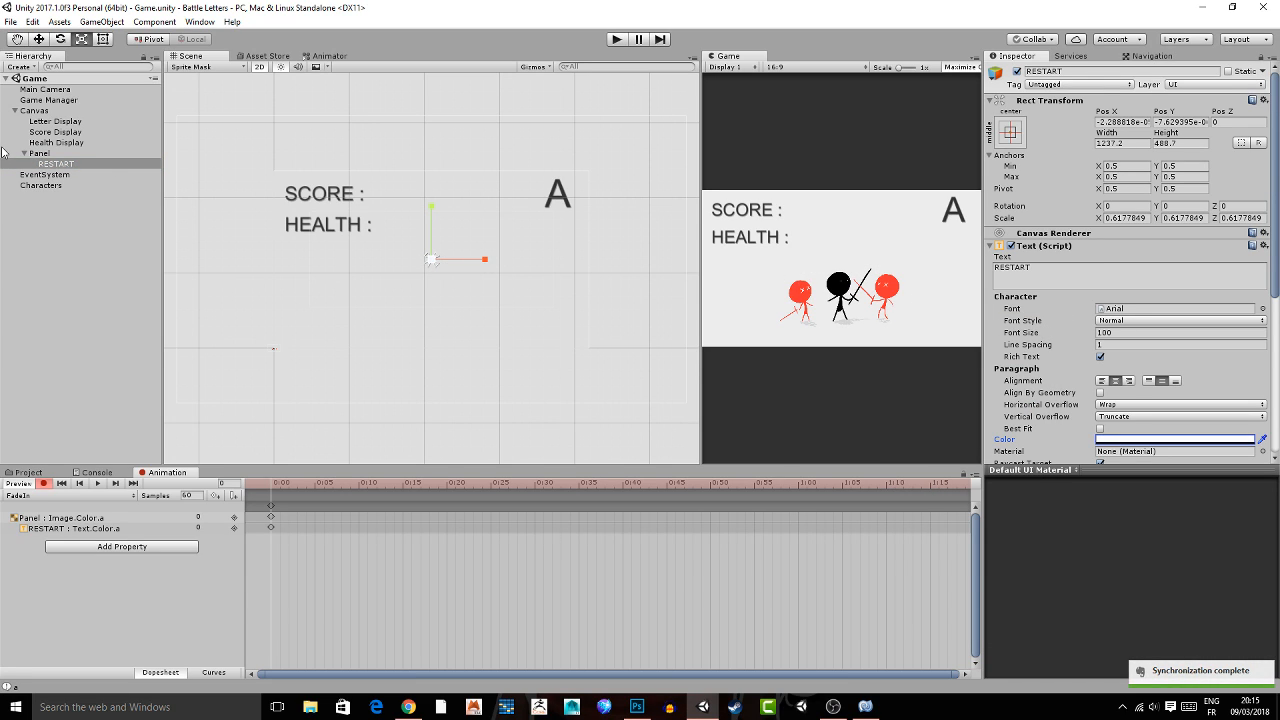
left_click(799, 484)
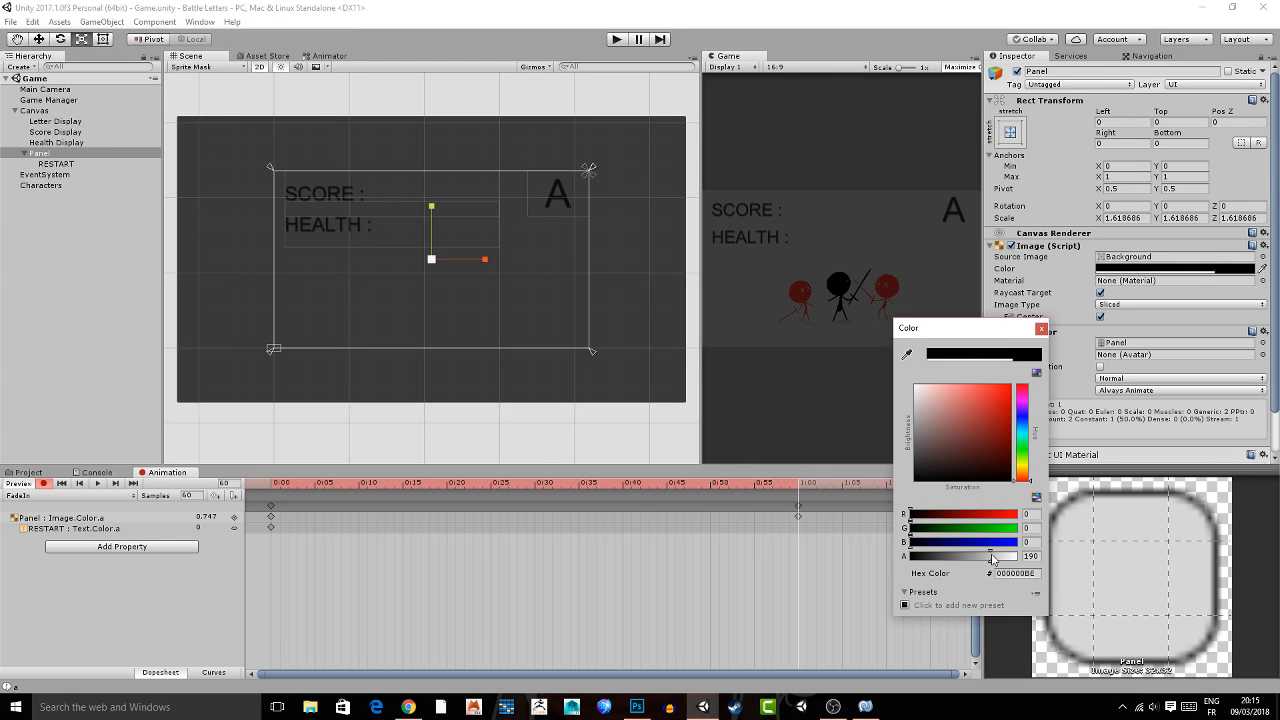
left_click_drag(985, 556, 993, 560)
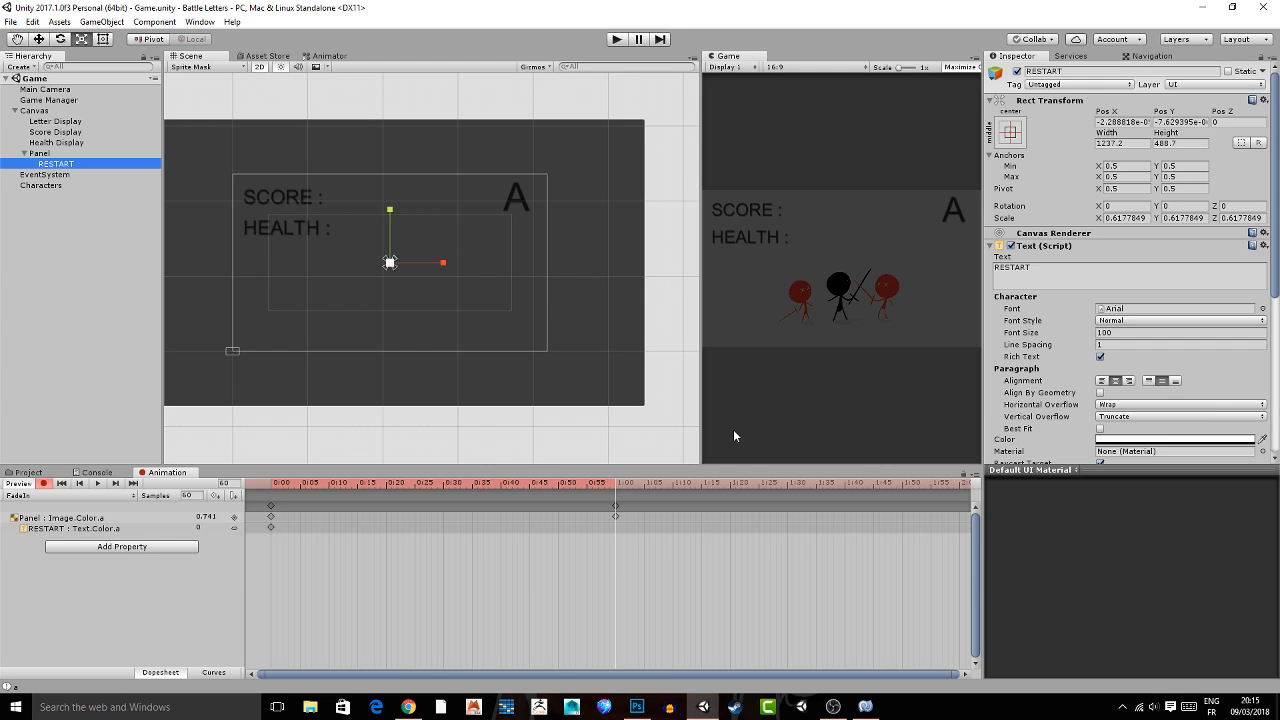
Key the RESTART text's alpha to 0 at 0:40 and to full opacity at frame 78.
left_click(500, 483)
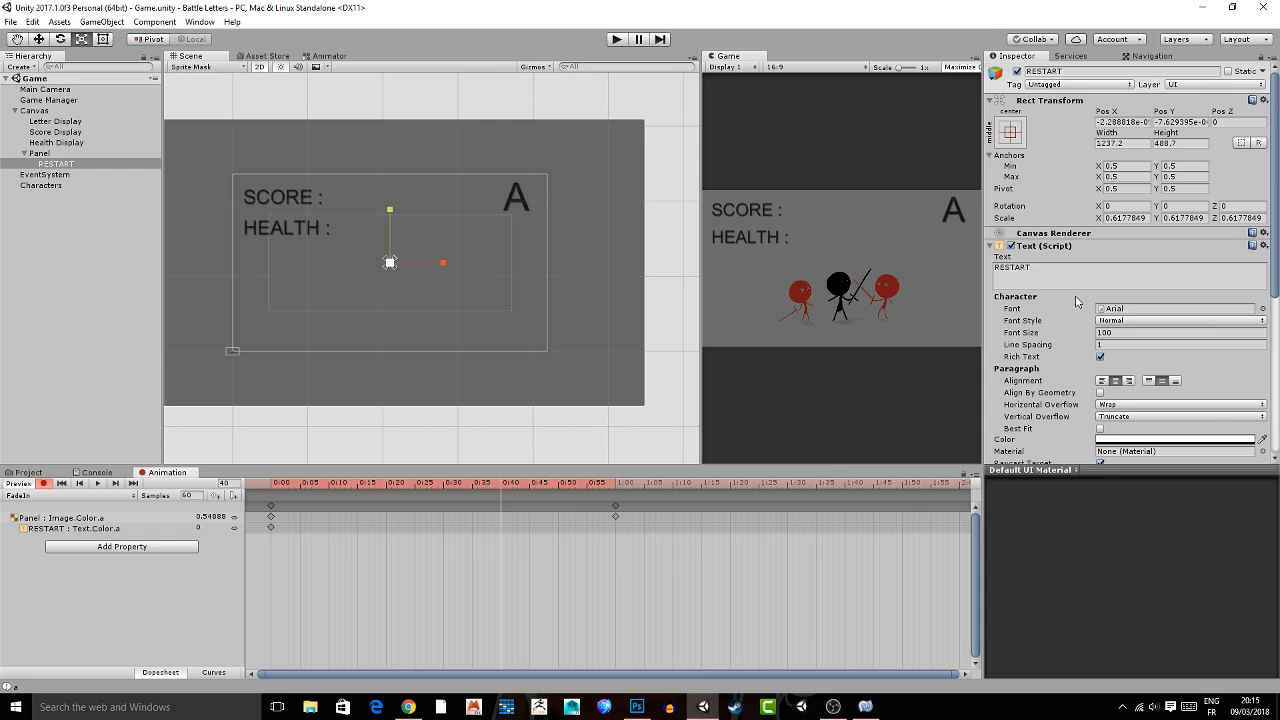
left_click(270, 527)
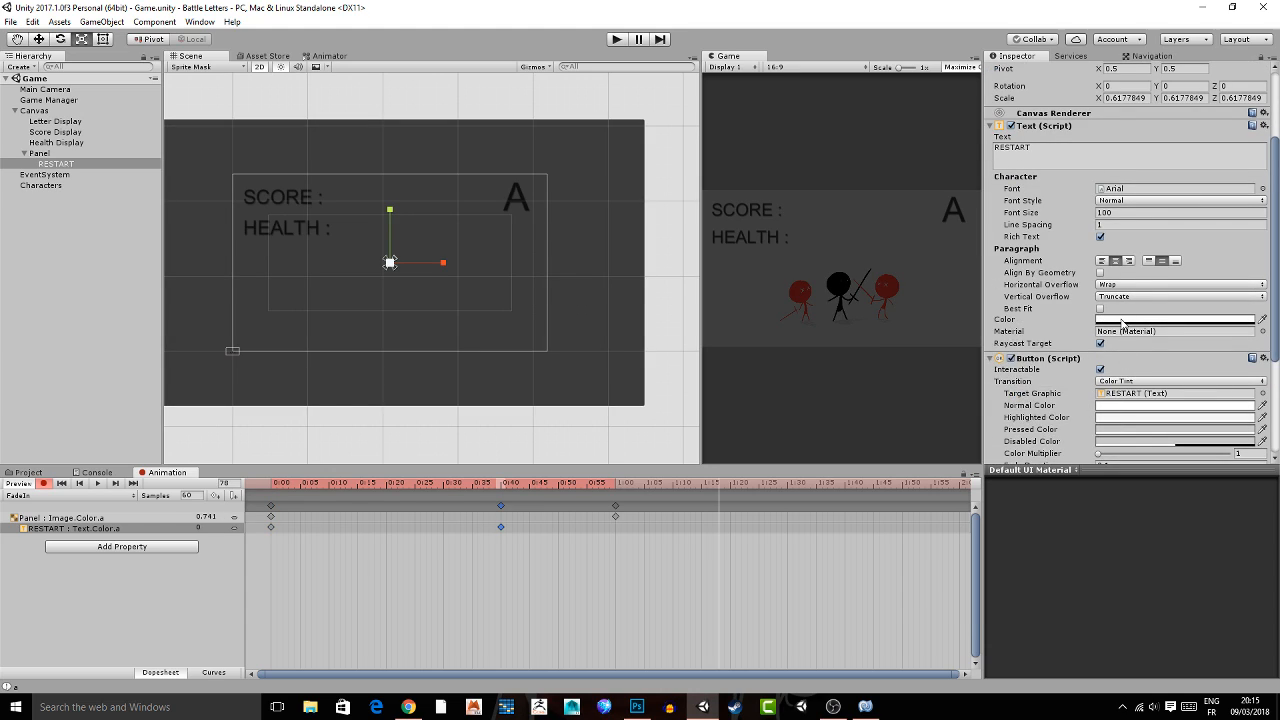
left_click(1121, 320)
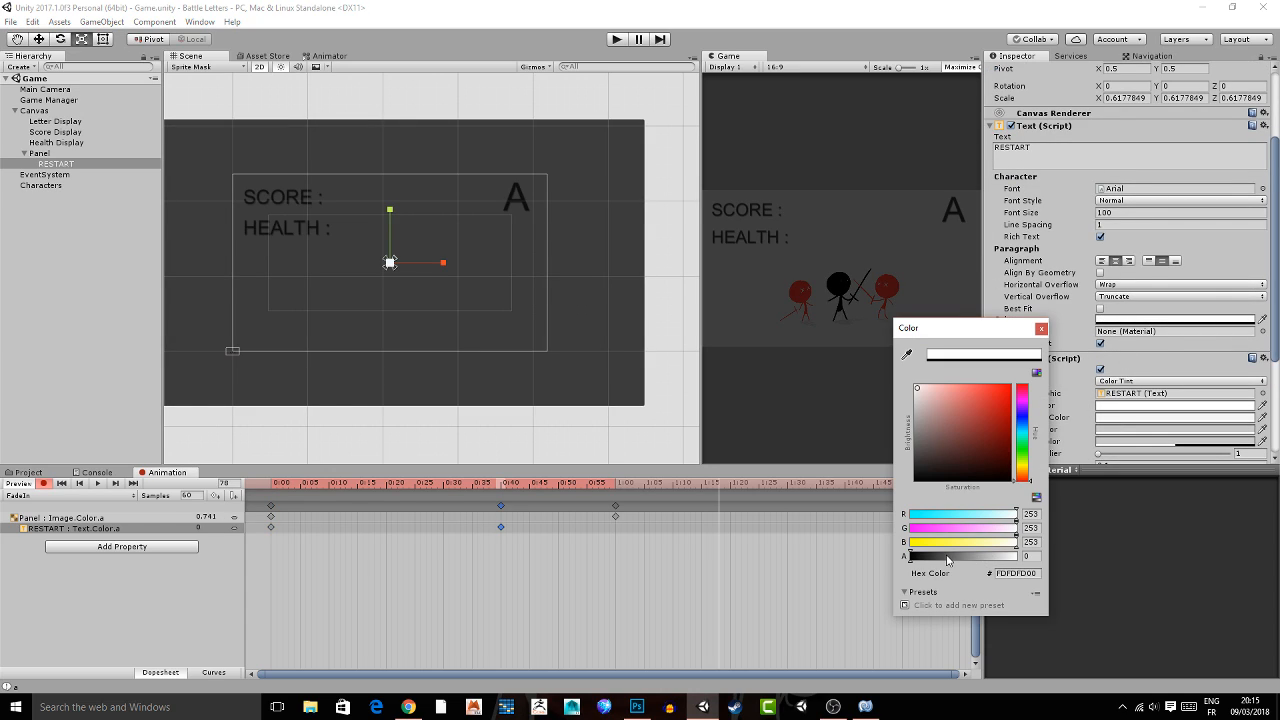
left_click_drag(948, 560, 1016, 556)
left_click(1041, 328)
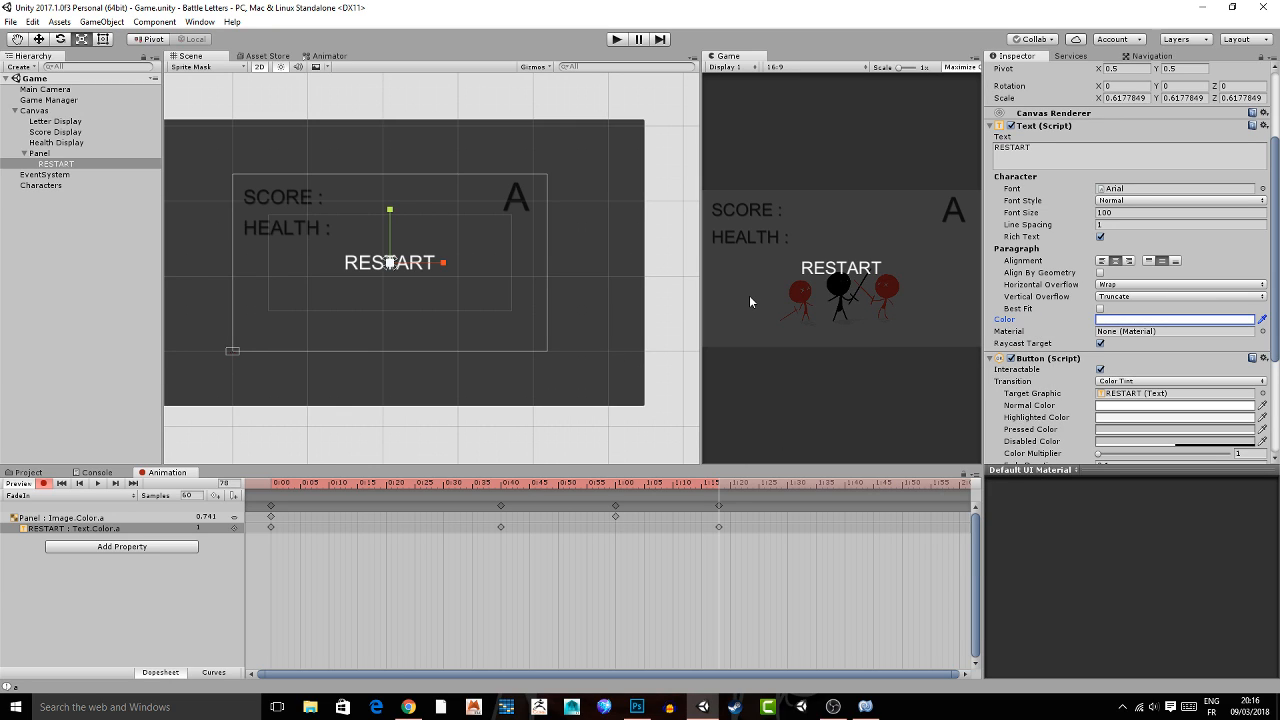
Preview the FadeIn animation and stop recording.
left_click(98, 484)
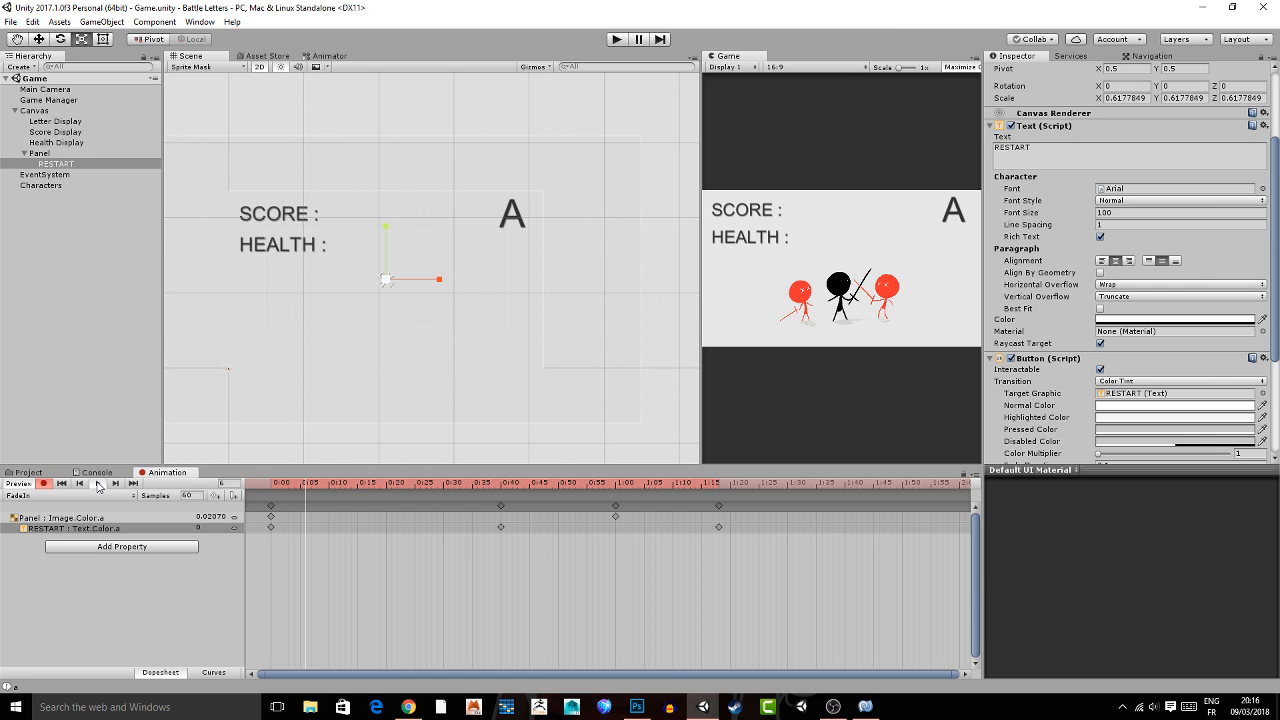
left_click(43, 483)
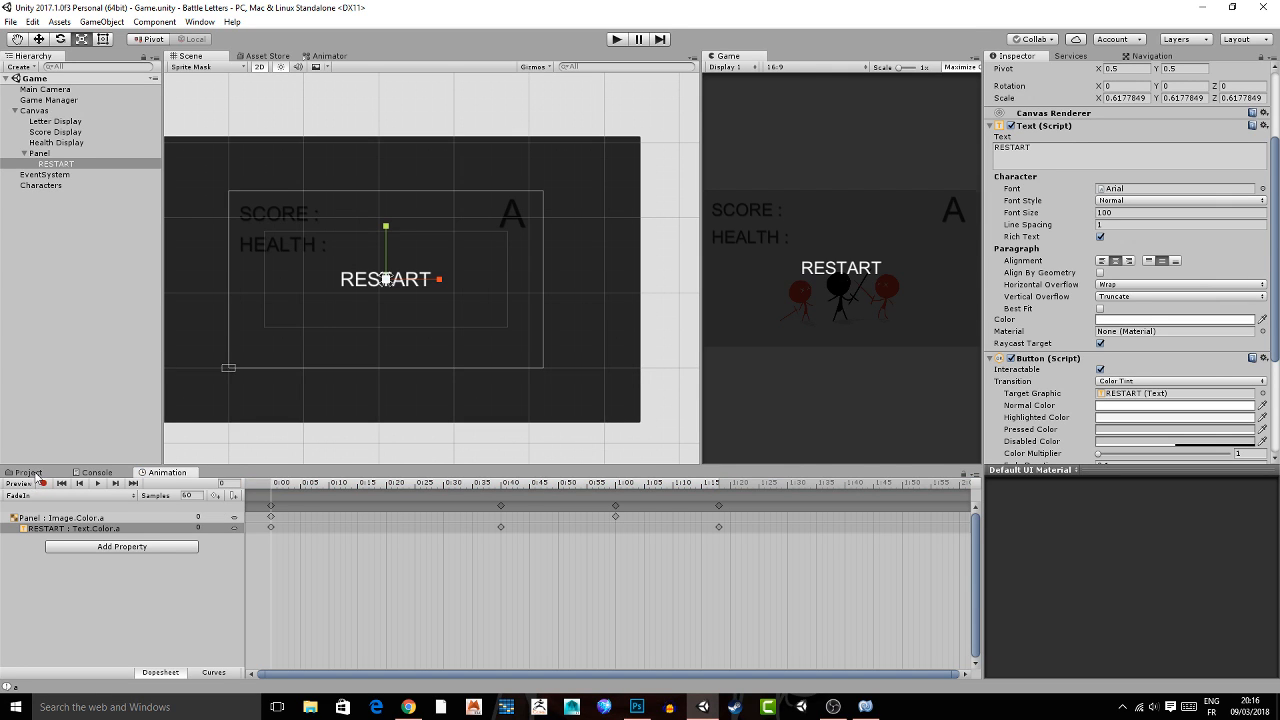
Turn off Loop Time on the FadeIn clip in the Animation folder and play-test the game until the panel fades in.
left_click(30, 472)
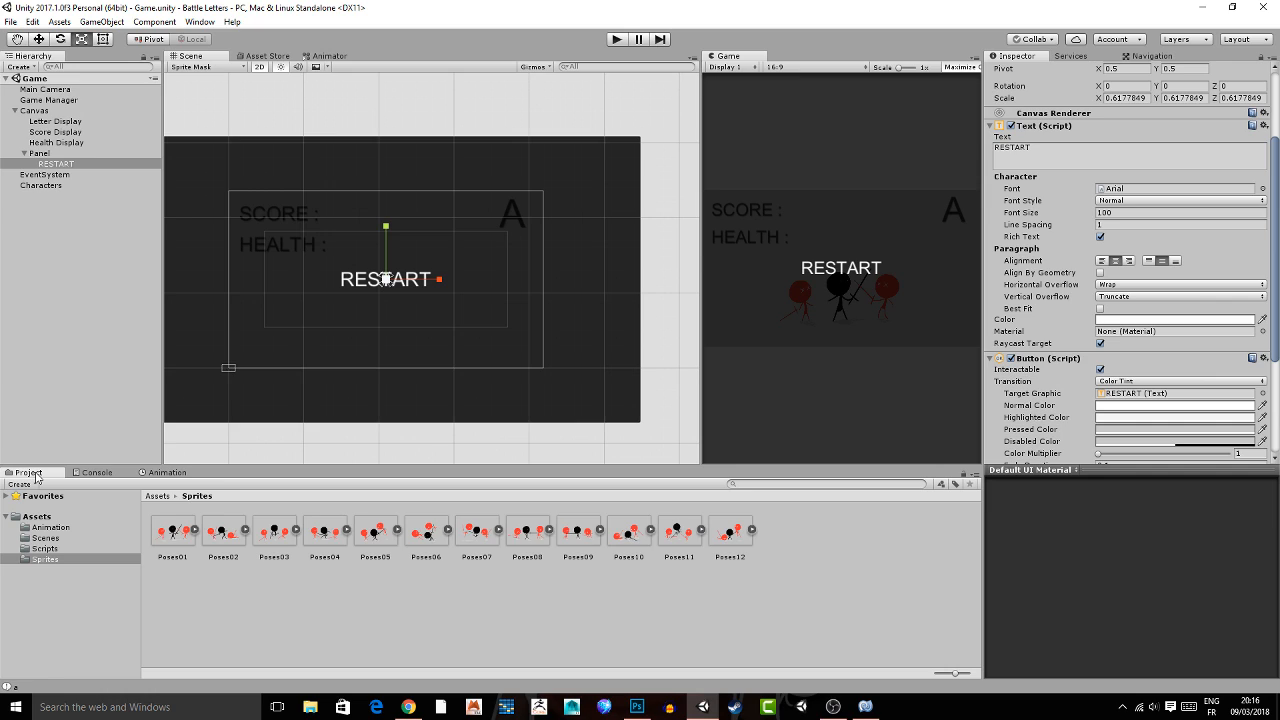
left_click(50, 527)
left_click(173, 532)
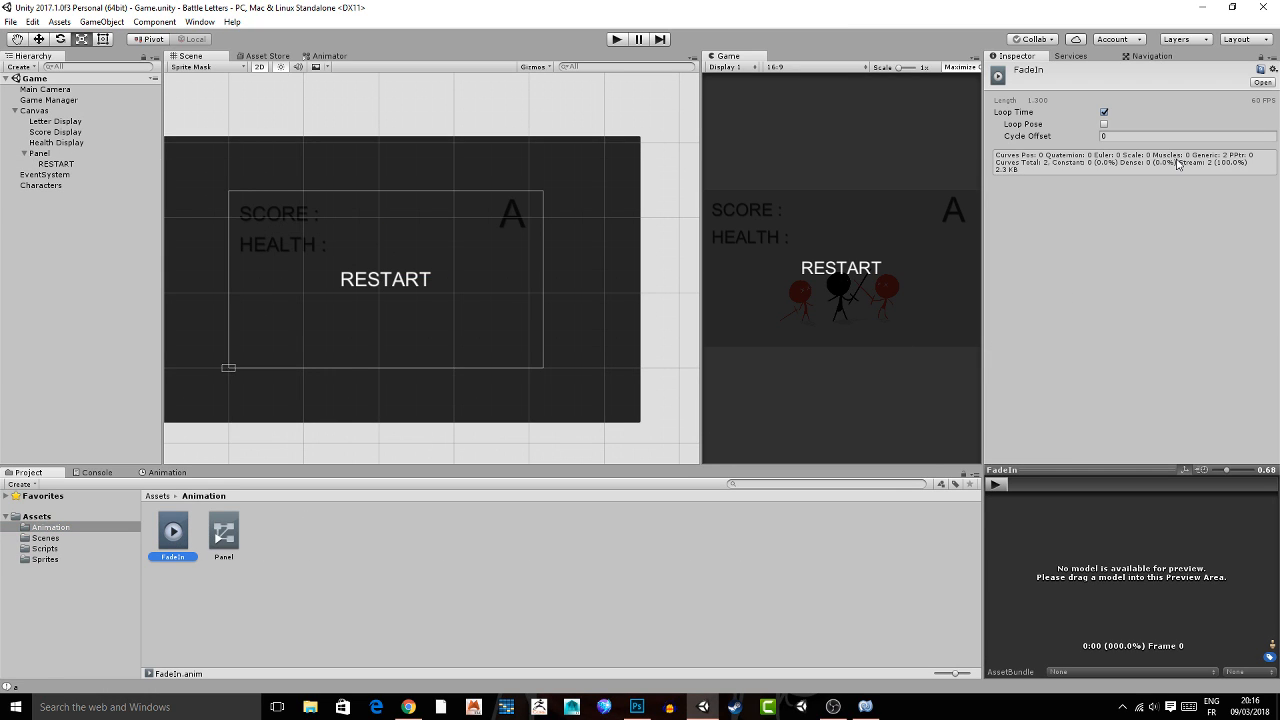
left_click(1104, 112)
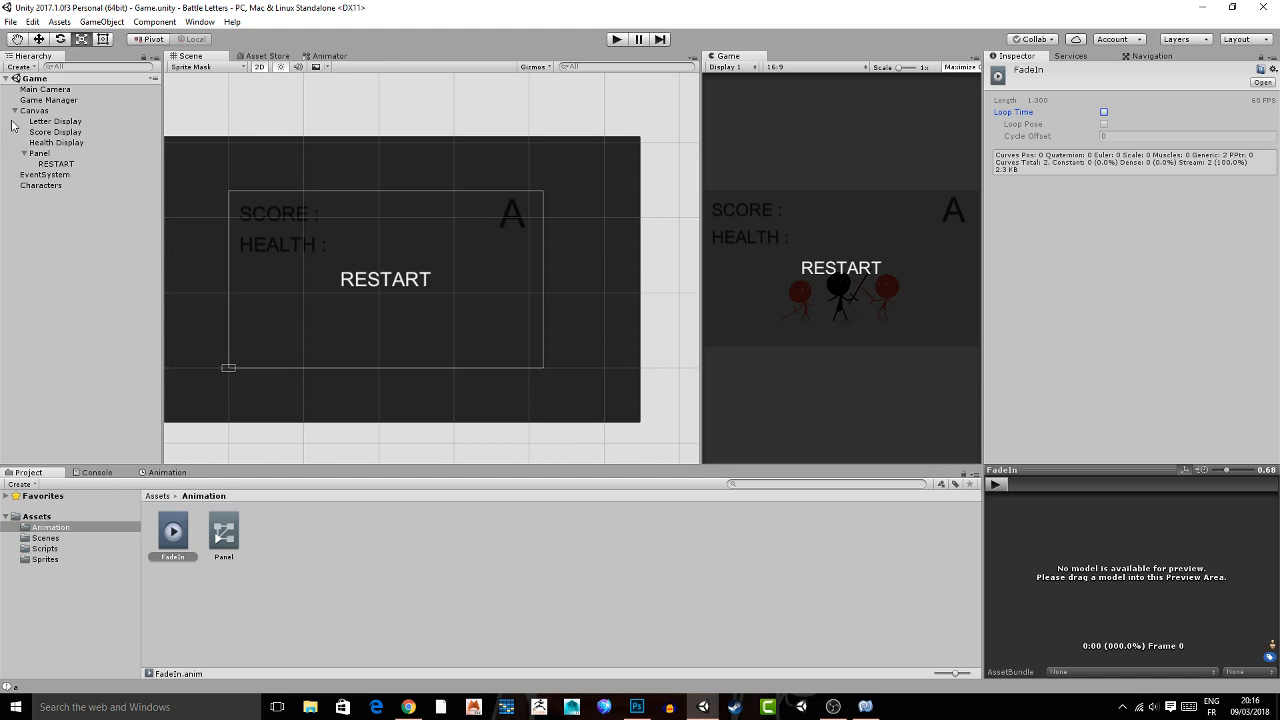
left_click(616, 39)
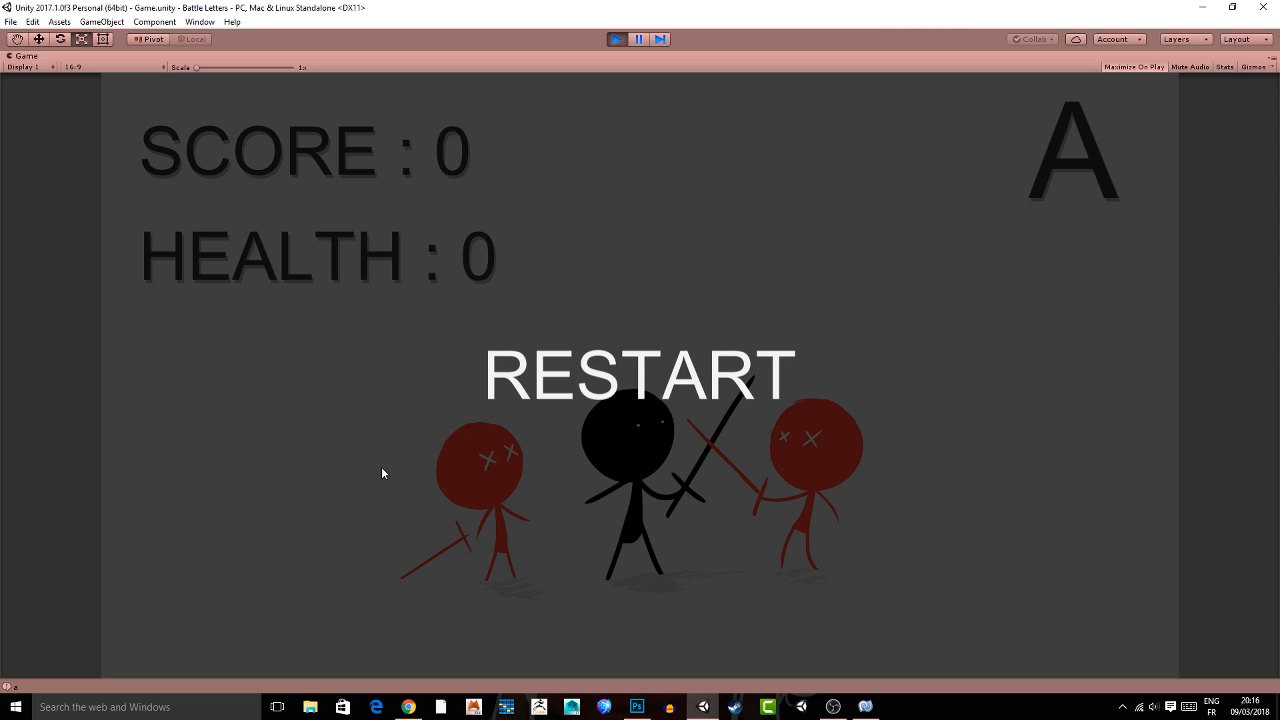
left_click(616, 39)
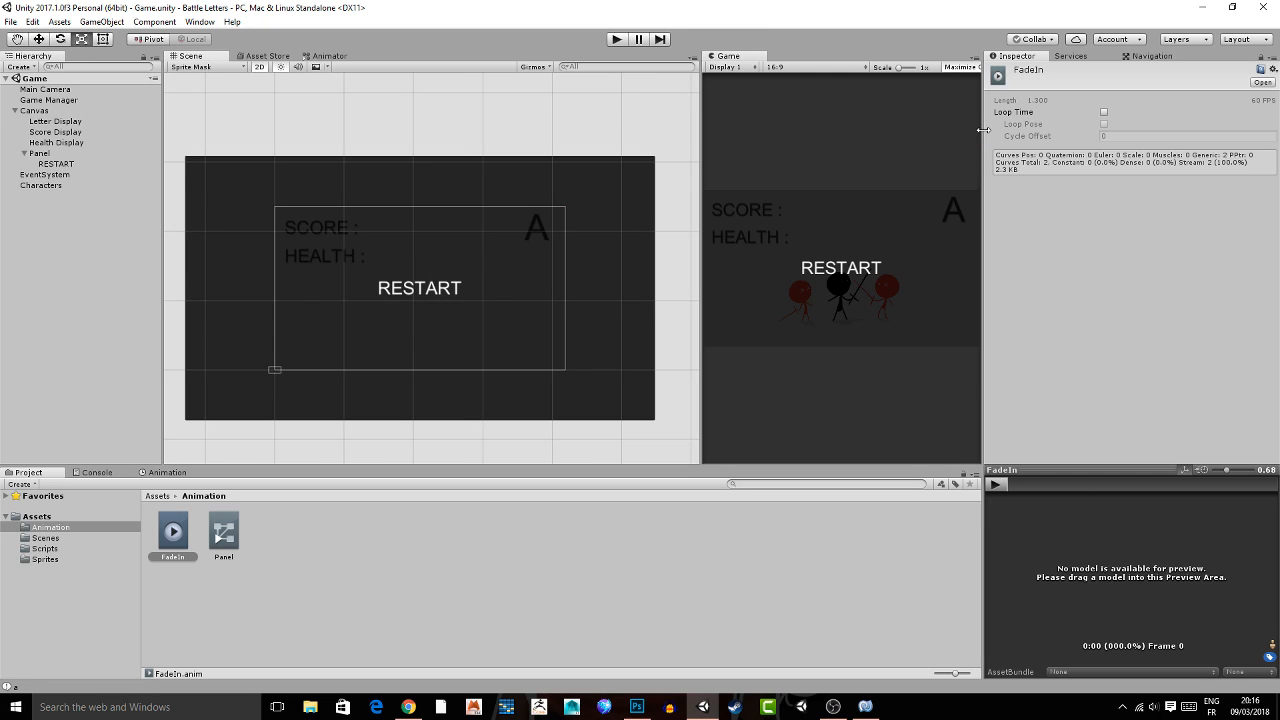
Narrow the Inspector, run the game and answer the displayed A, Z and E letters until health runs out.
left_click_drag(983, 129, 1062, 129)
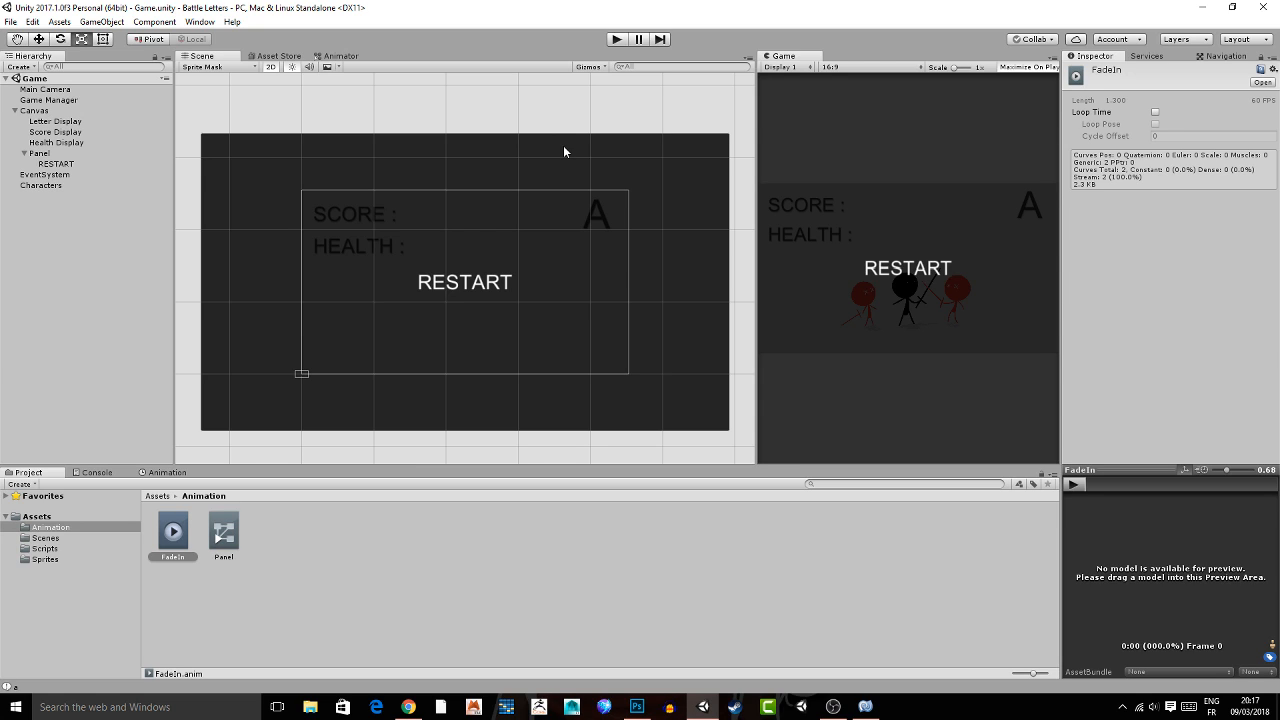
left_click_drag(757, 126, 722, 126)
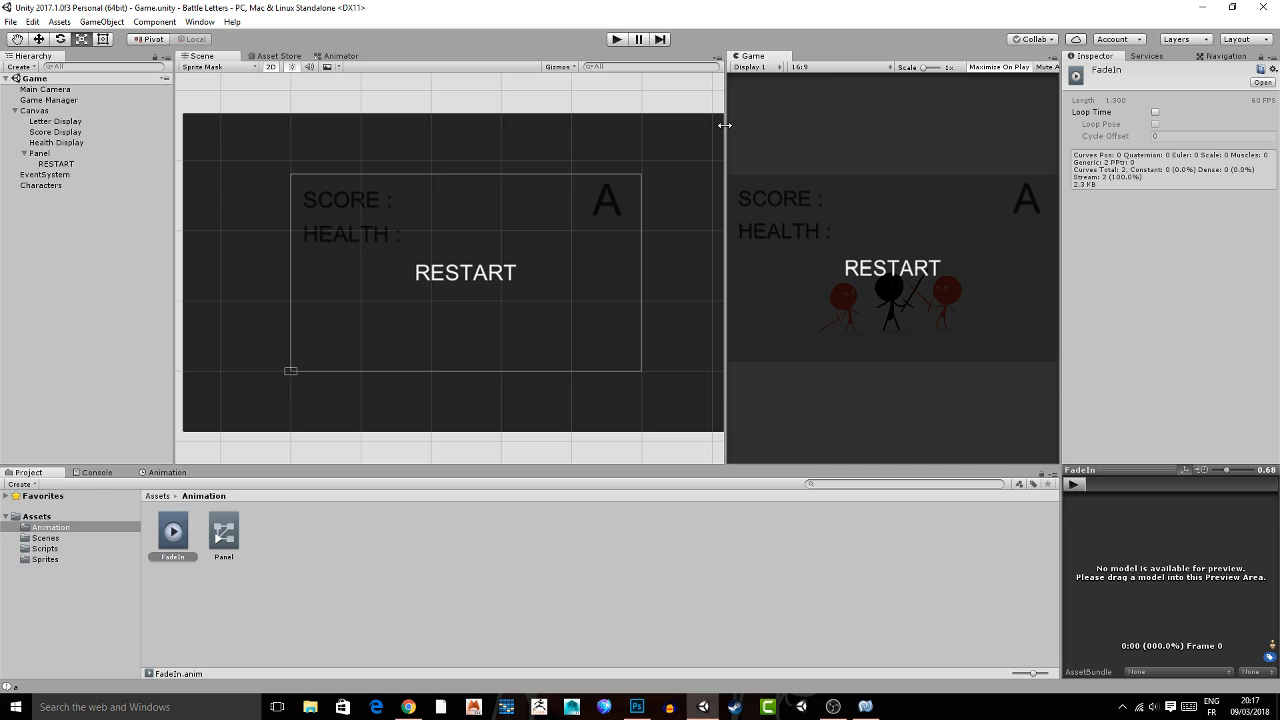
key("ctrl+p")
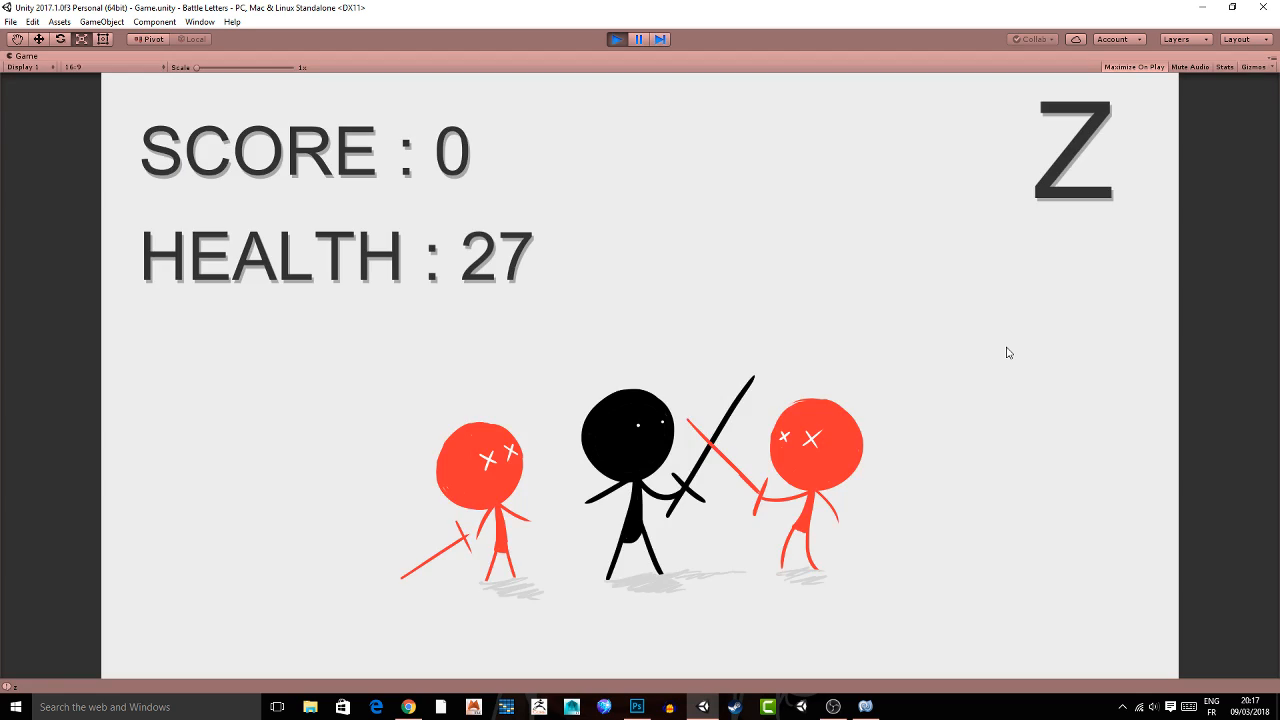
key("z")
key("a")
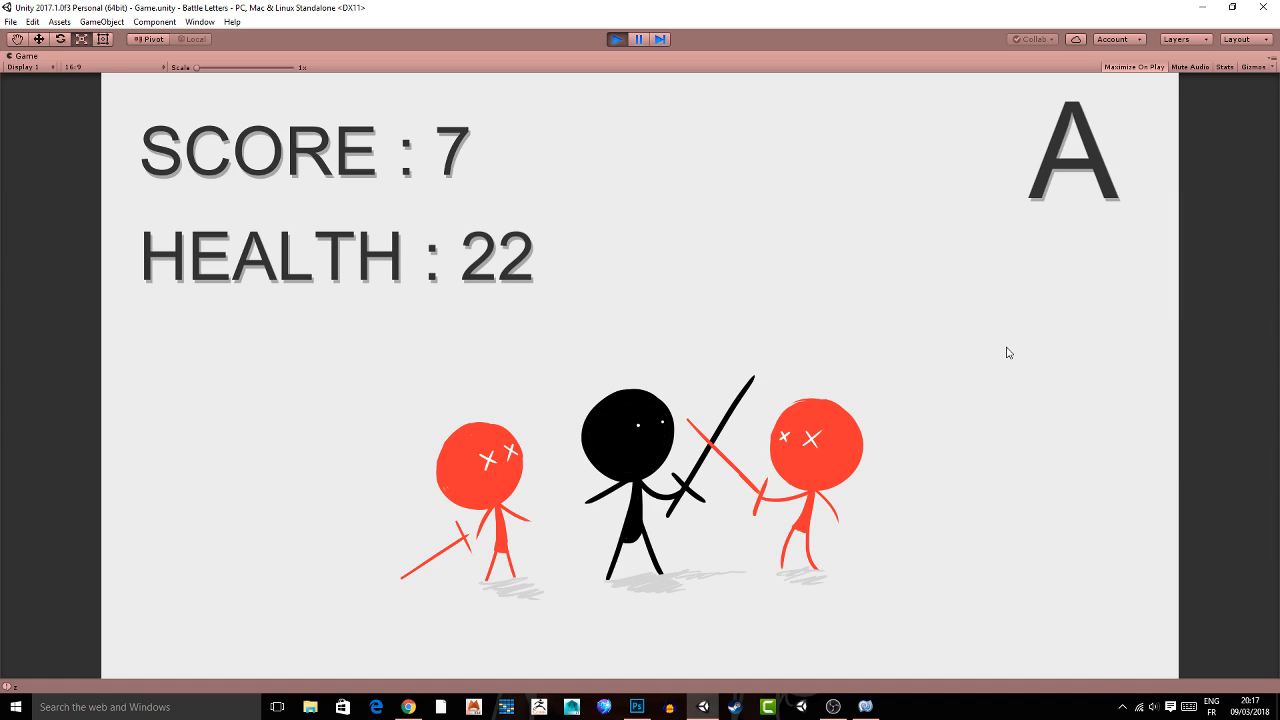
key("a")
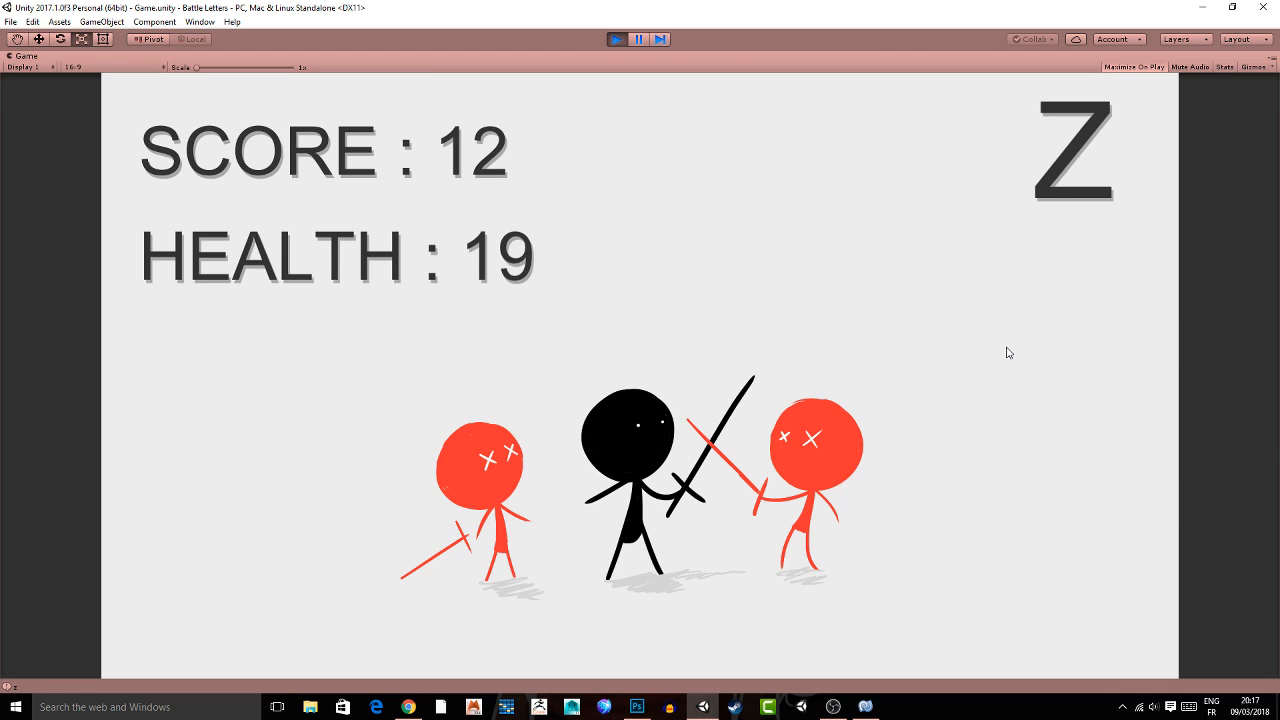
key("z")
key("z")
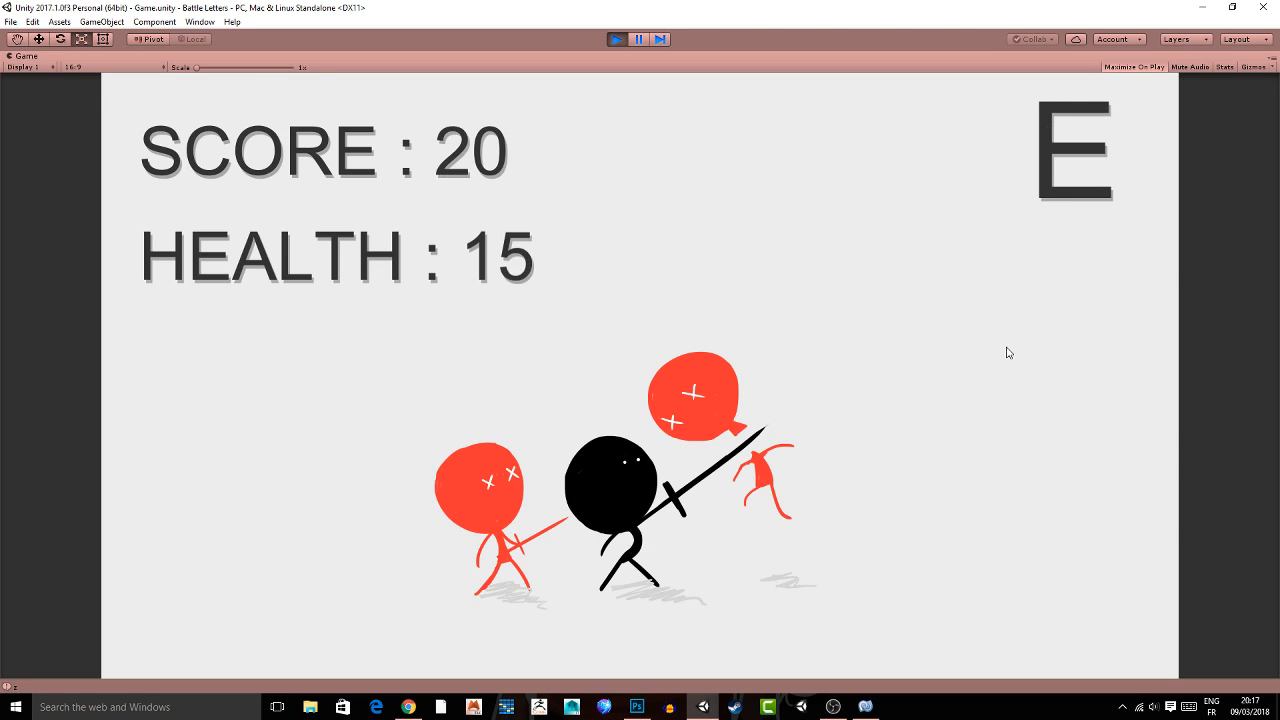
key("e")
key("z")
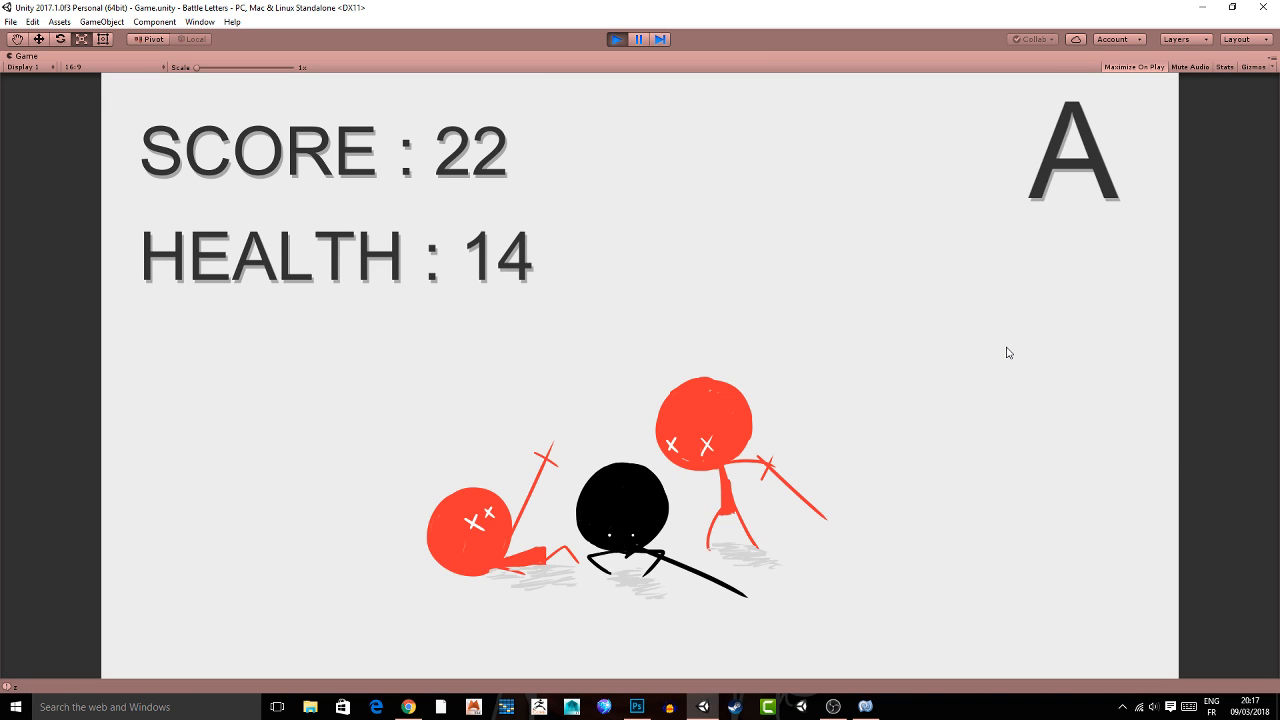
key("a")
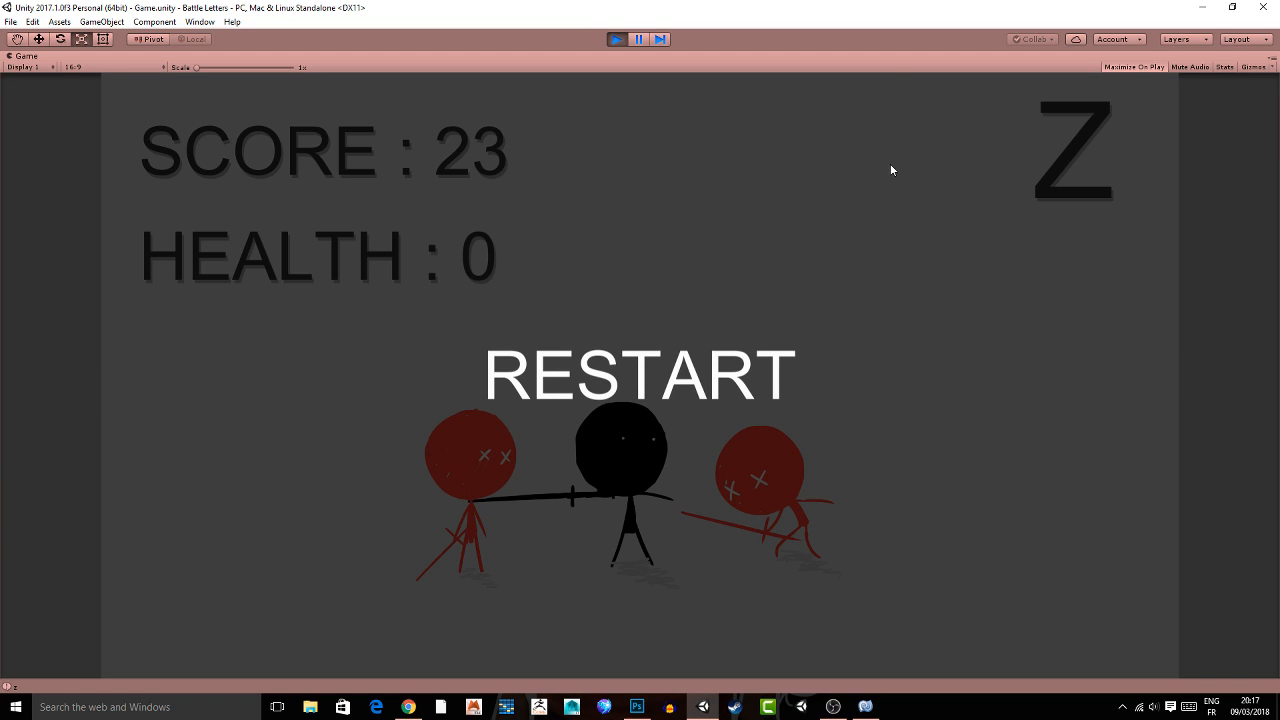
Restart the game with RESTART, play a second round of matching letters until game over, and exit play mode.
left_click(573, 378)
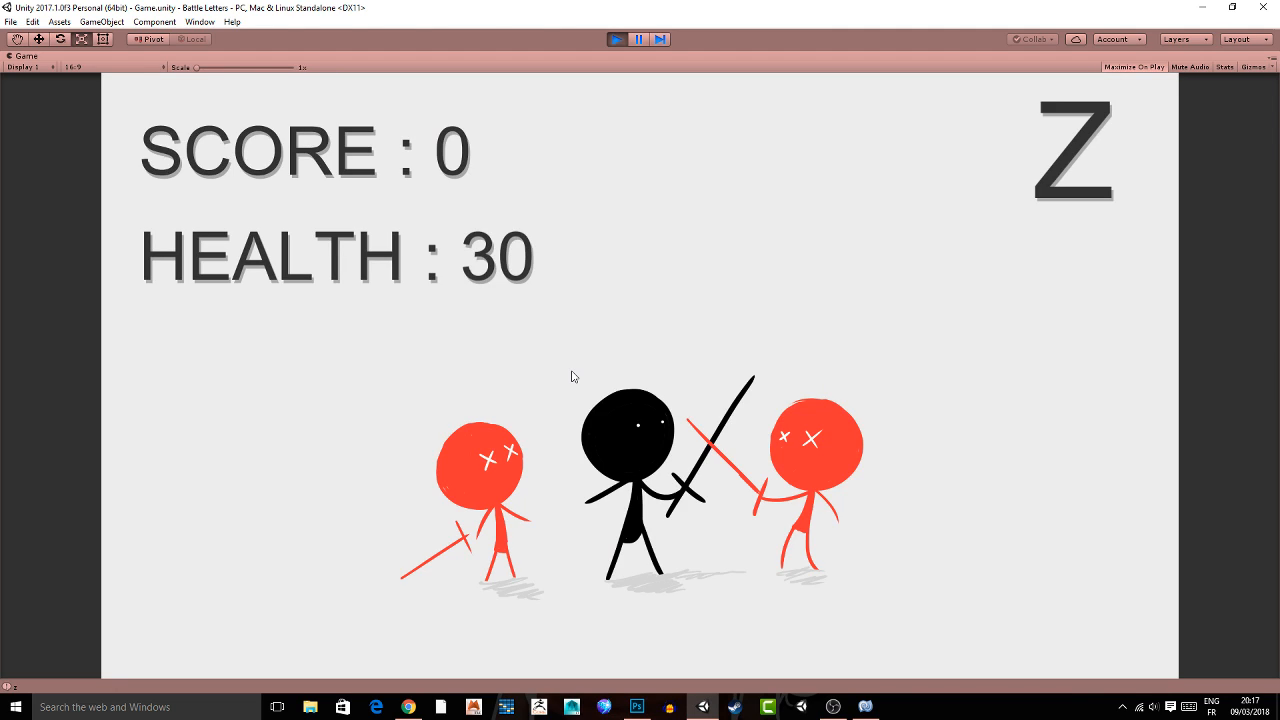
key("z")
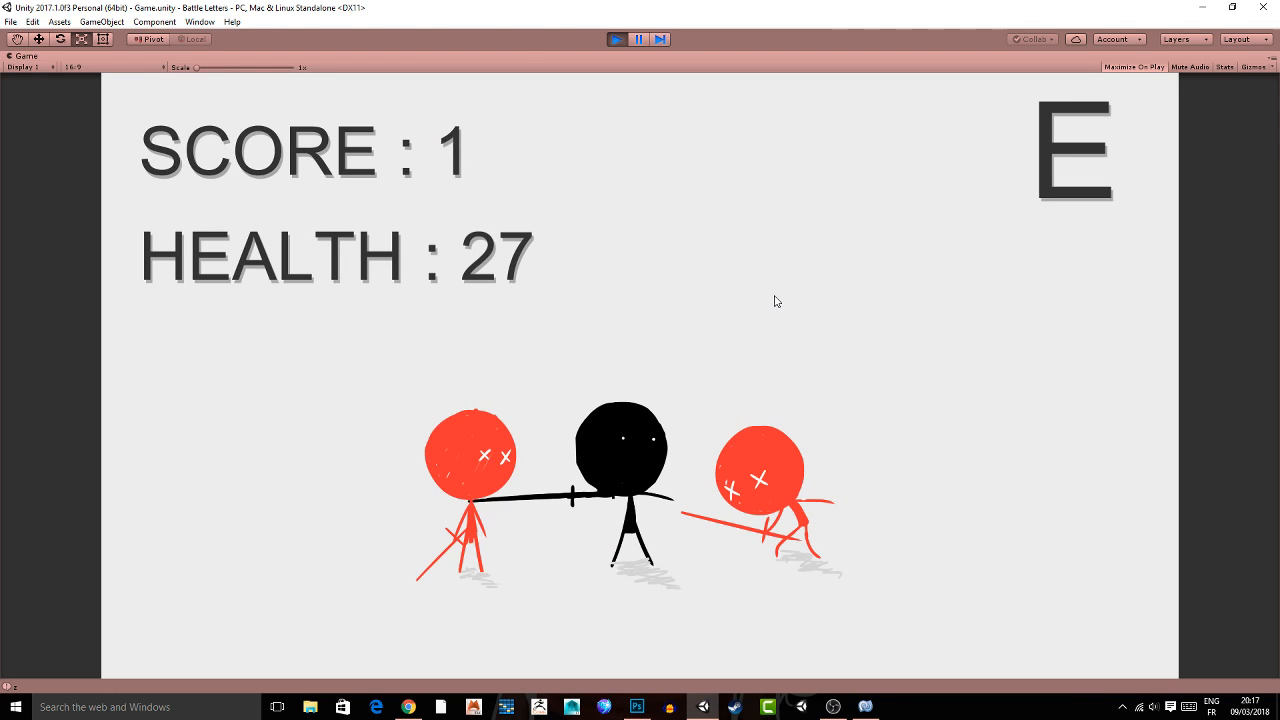
key("e")
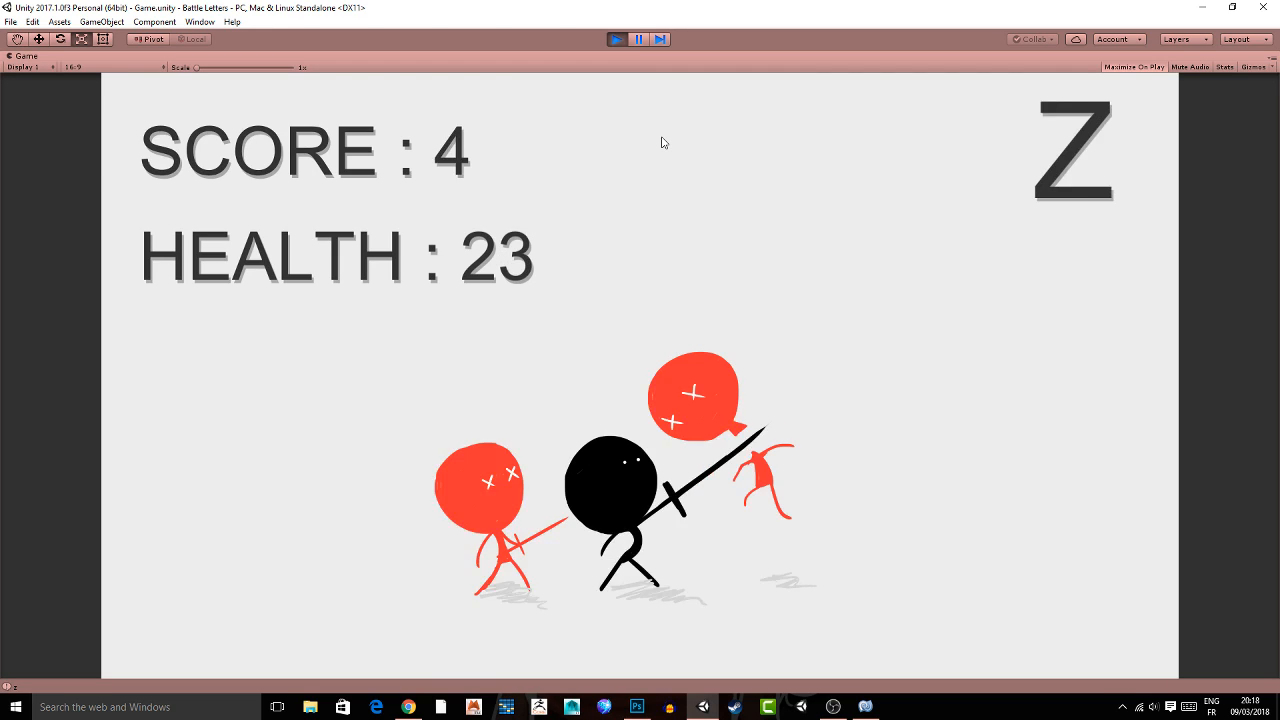
key("z")
key("a")
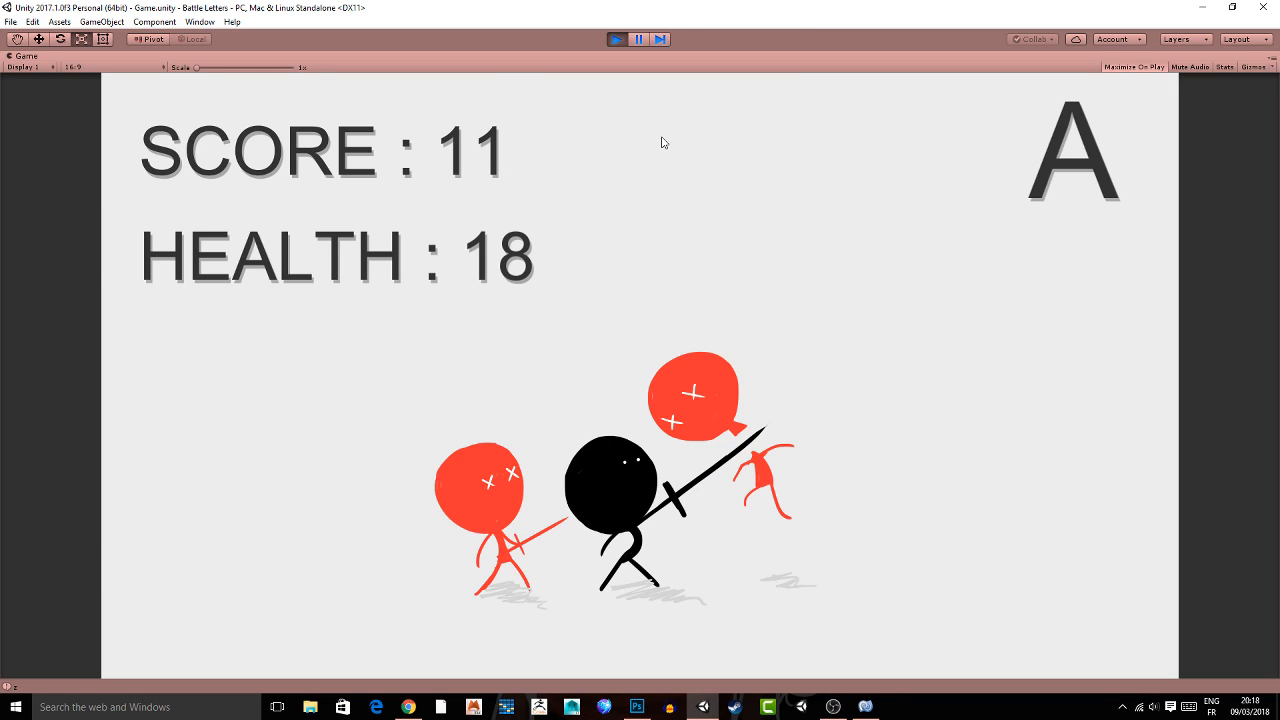
key("a")
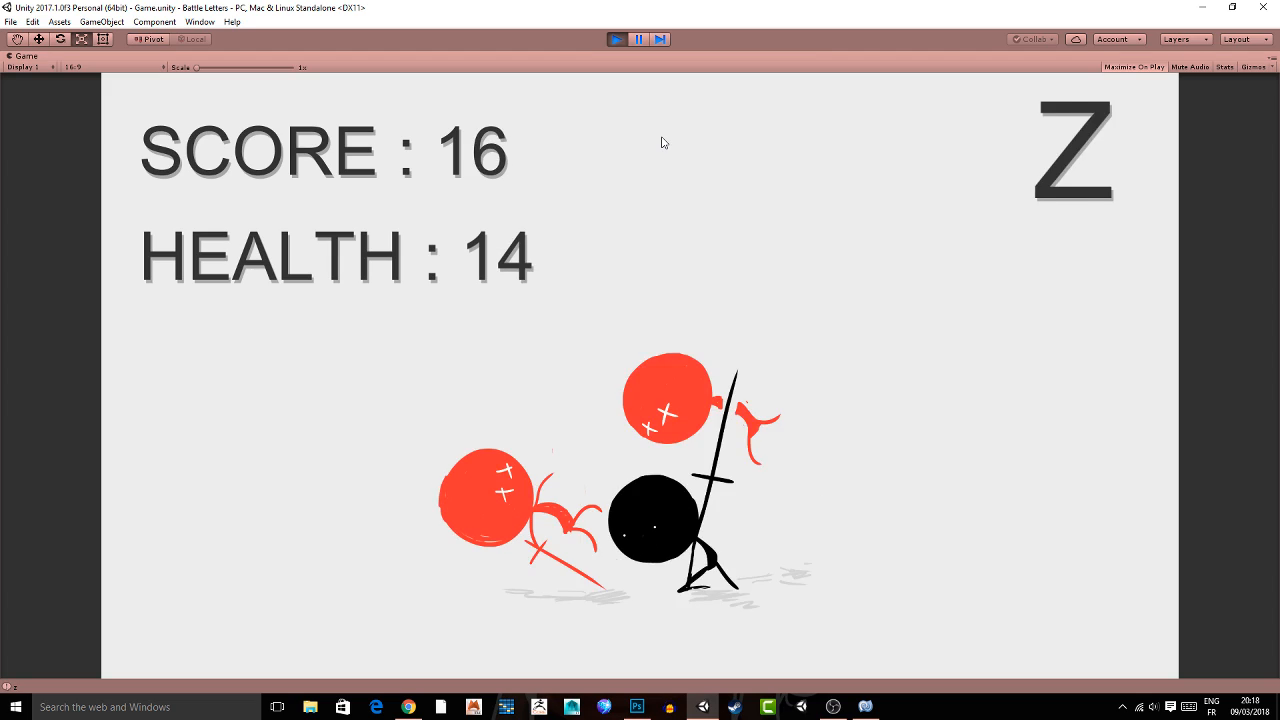
key("z")
key("a")
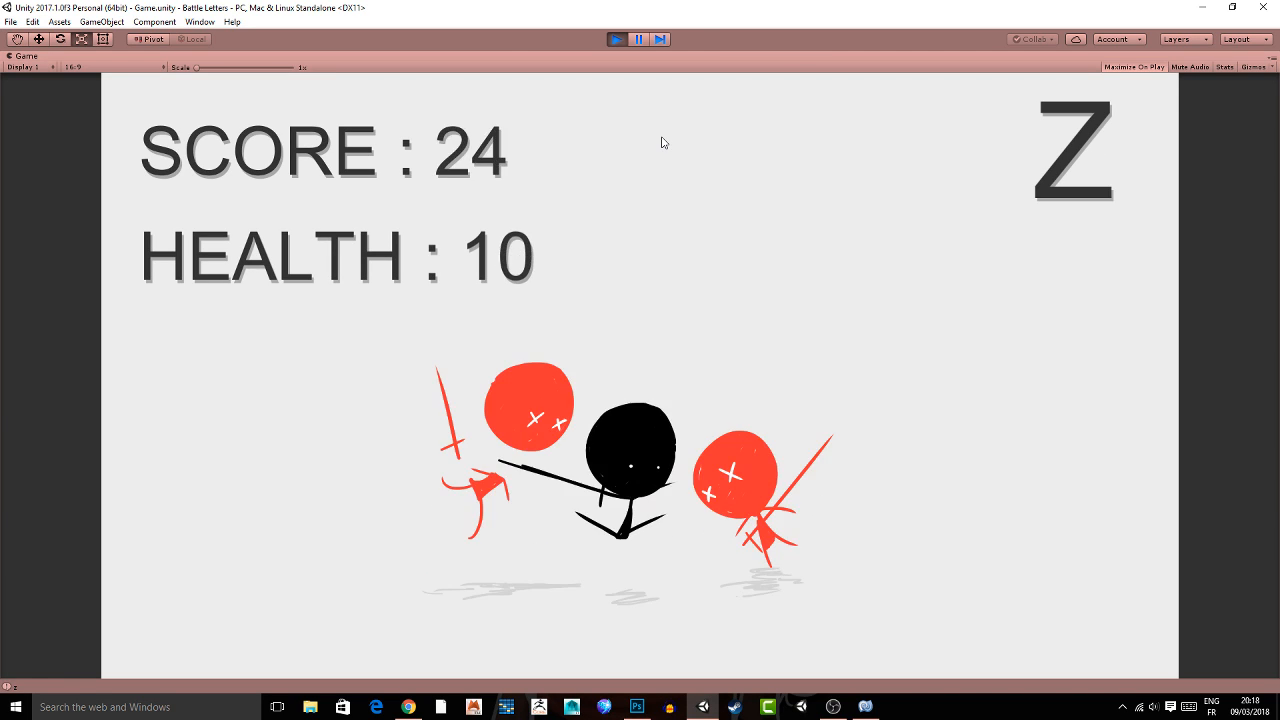
key("z")
key("a")
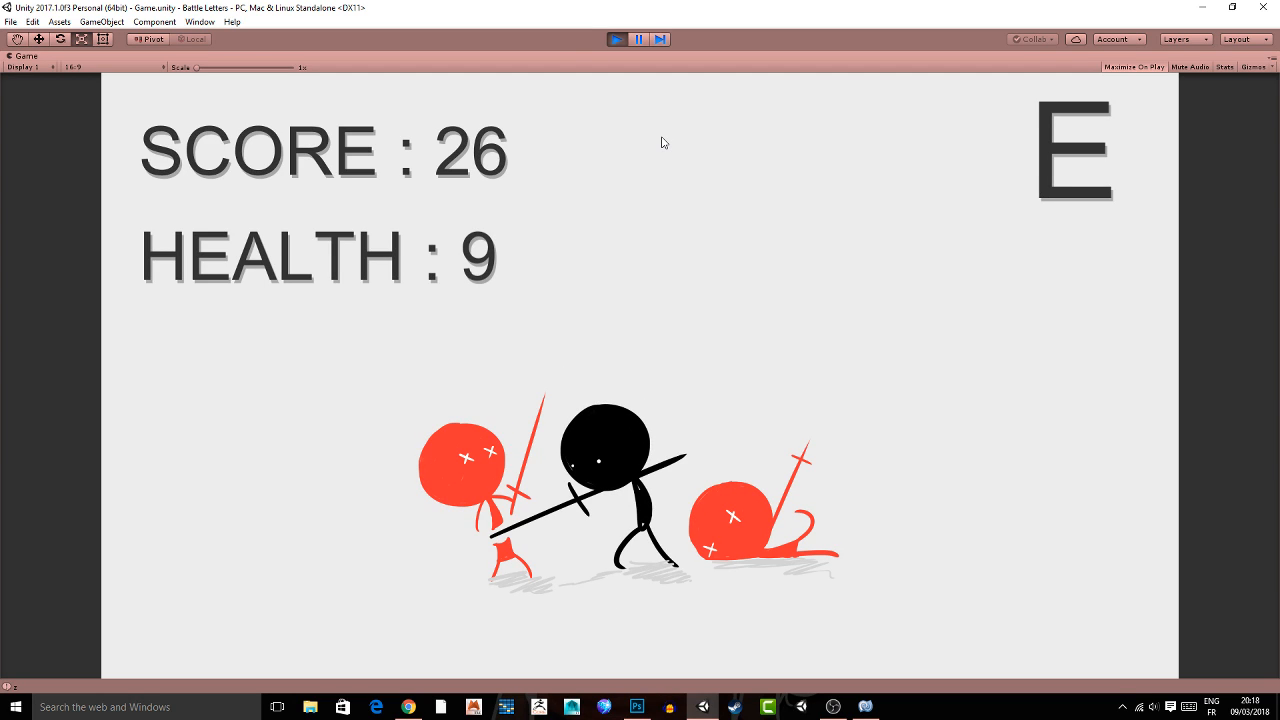
key("e")
key("e")
key("e")
key("z")
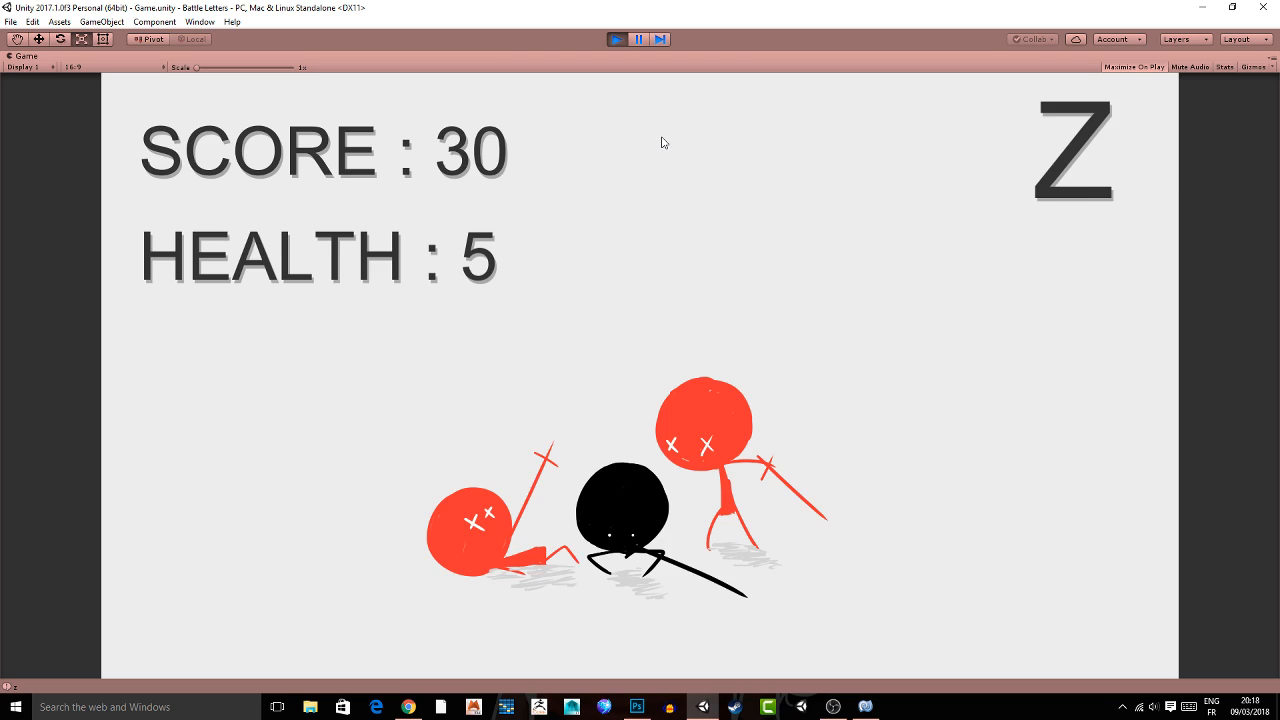
key("z")
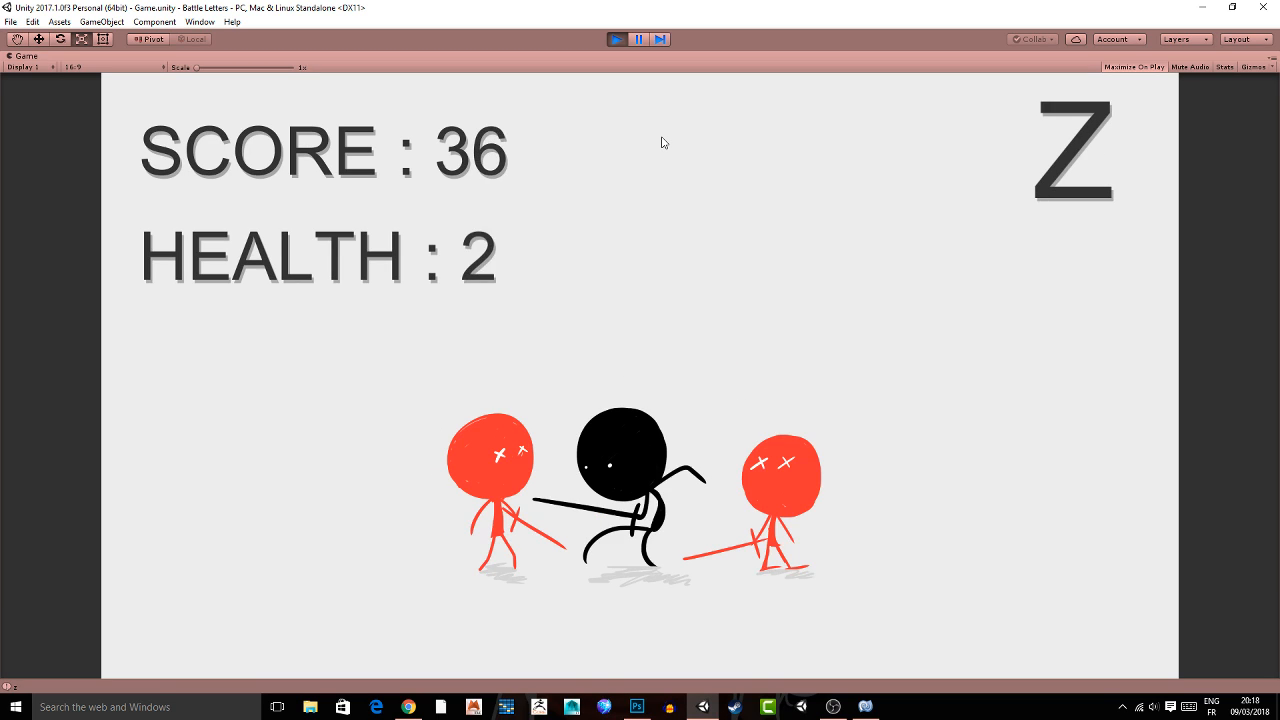
key("z")
key("z")
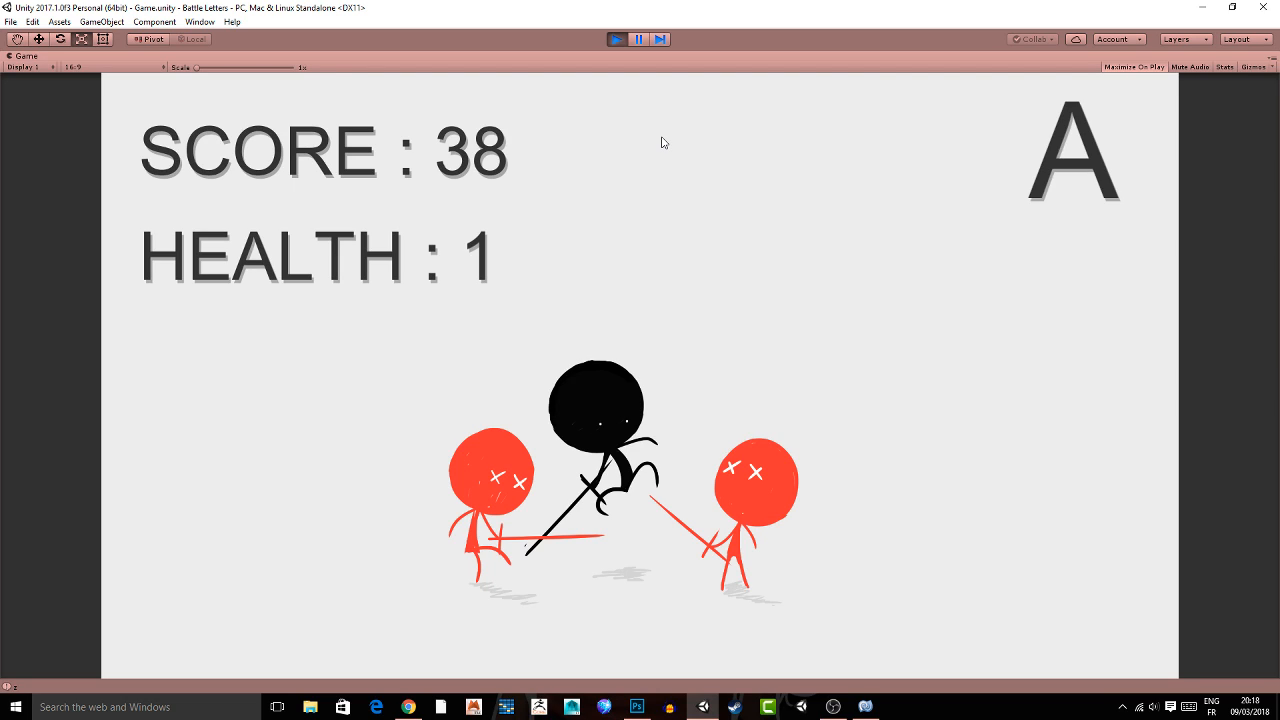
key("a")
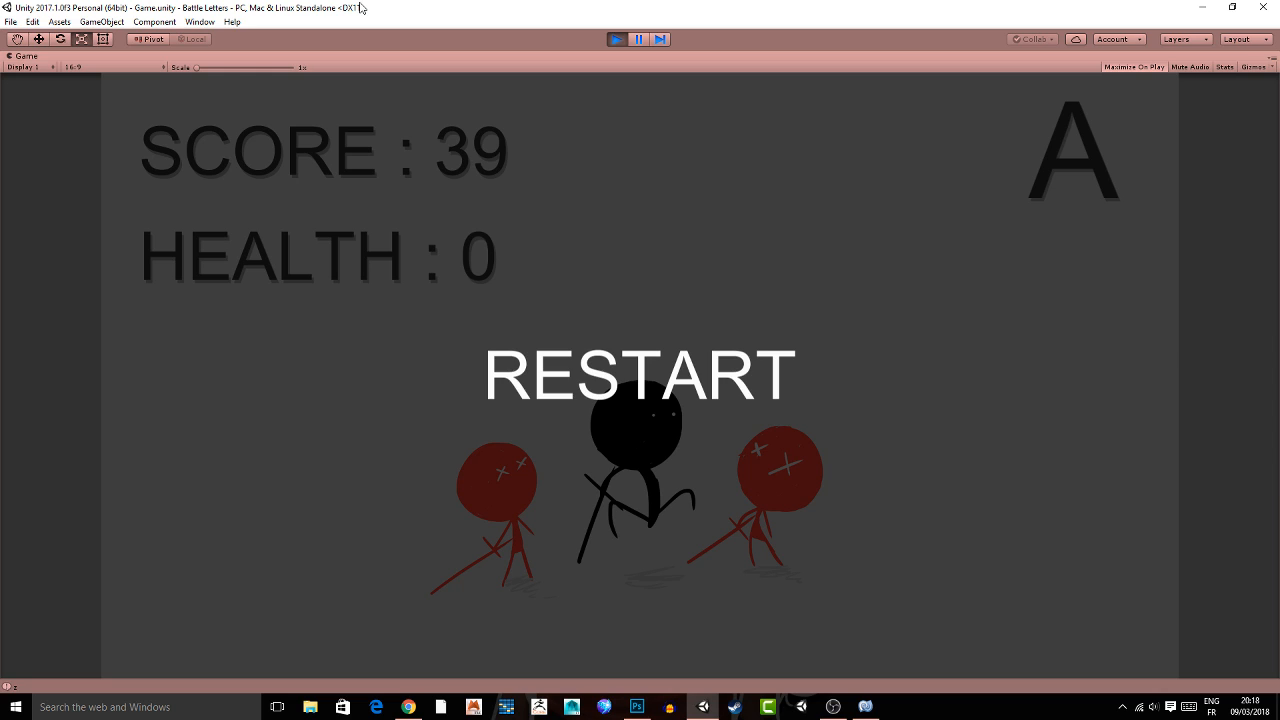
key("ctrl+p")
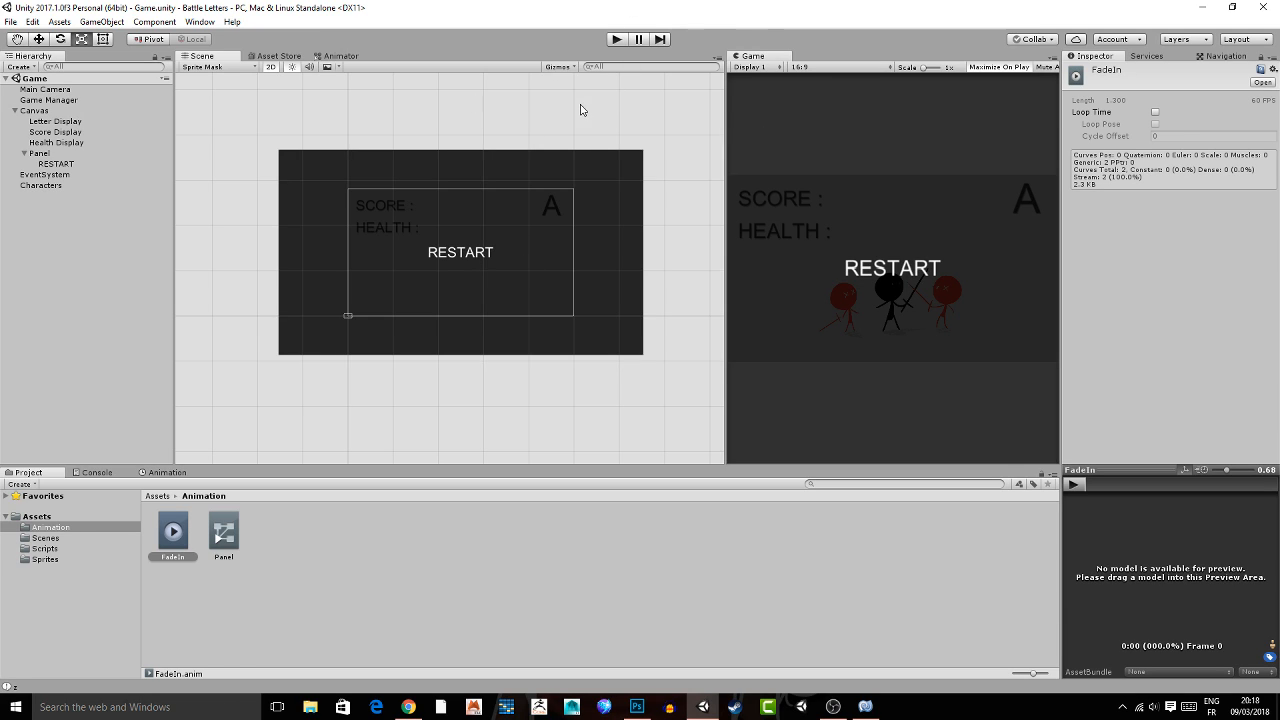
Collapse the Canvas hierarchy and widen the Scene view.
scroll(550, 125, "down", 1)
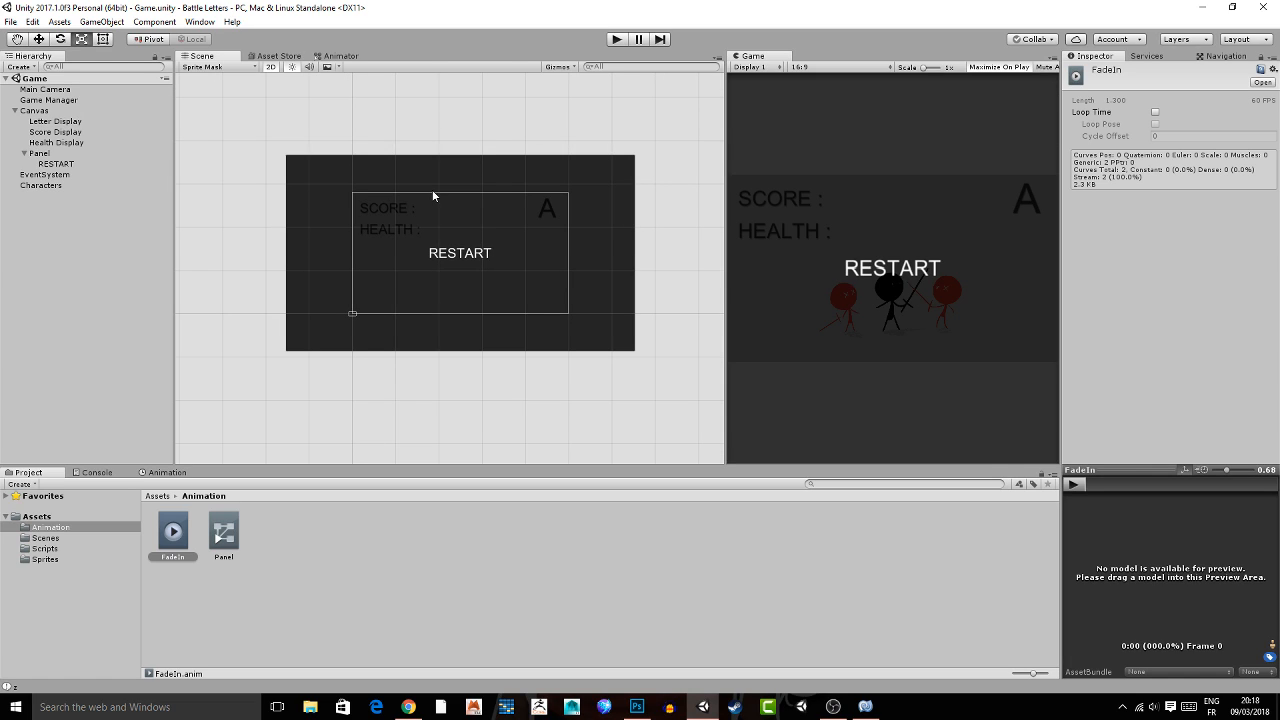
scroll(493, 222, "down", 1)
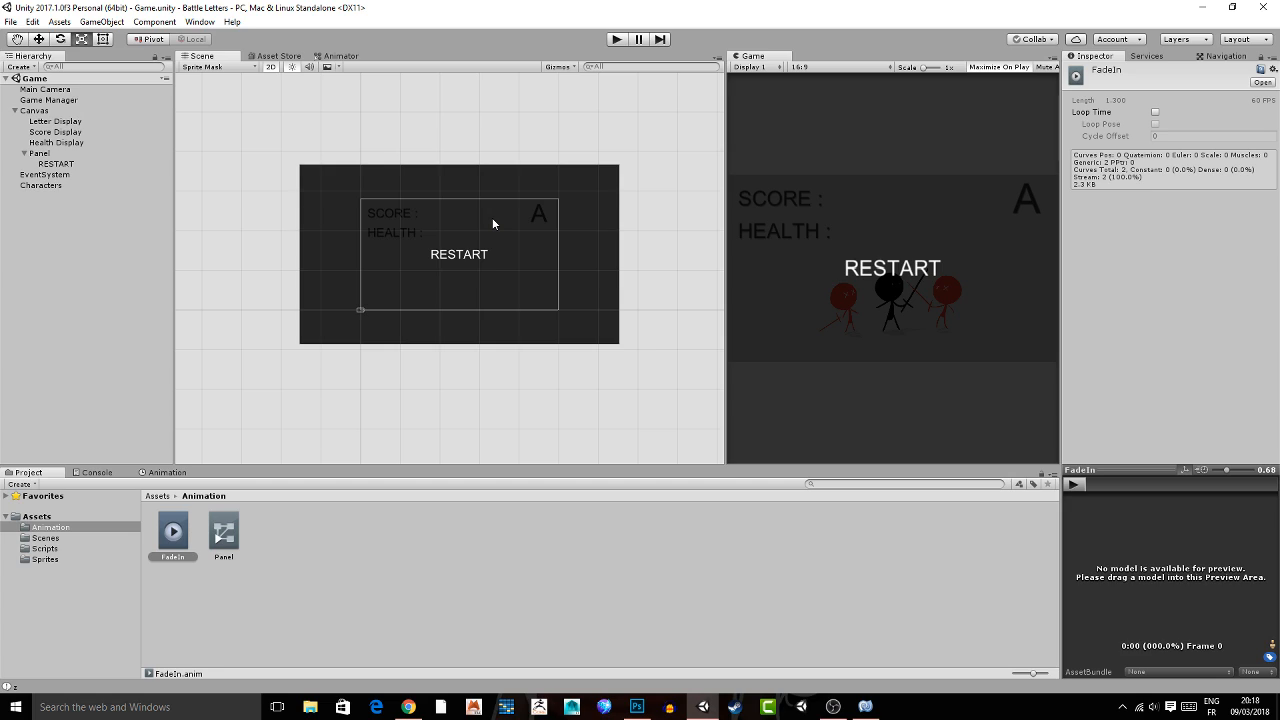
scroll(492, 223, "up", 1)
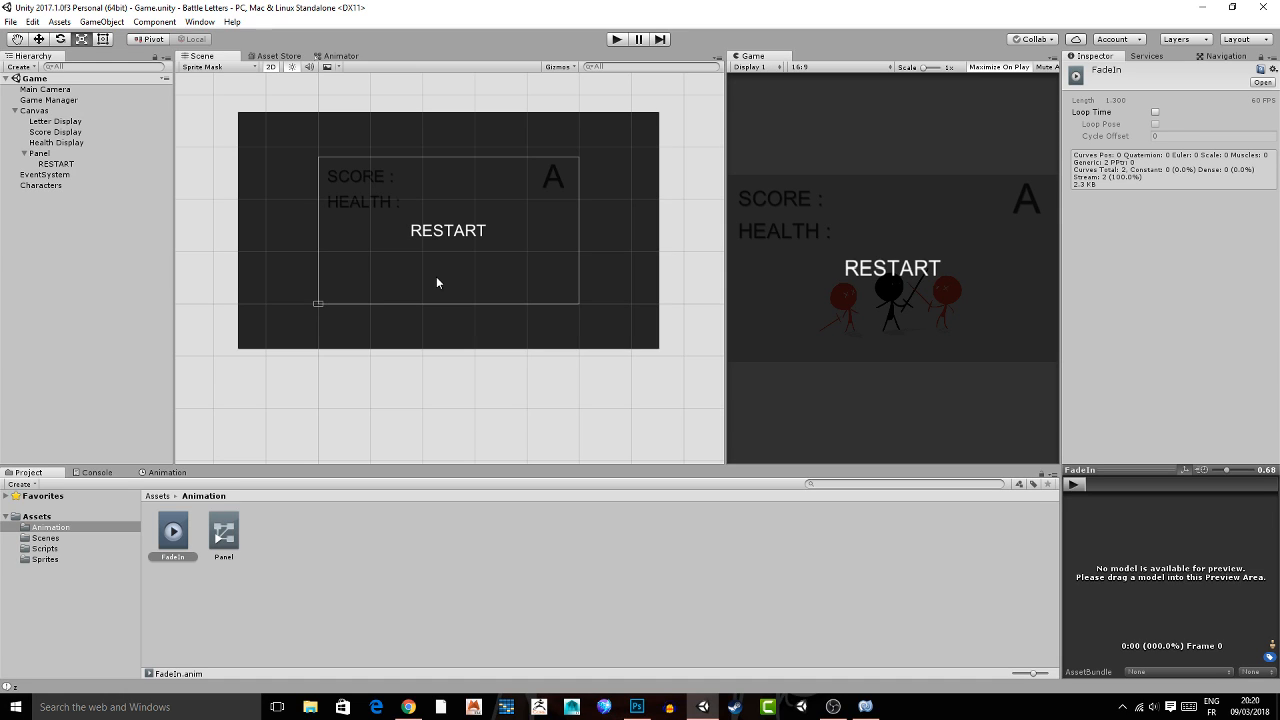
middle_click_drag(369, 163, 388, 146)
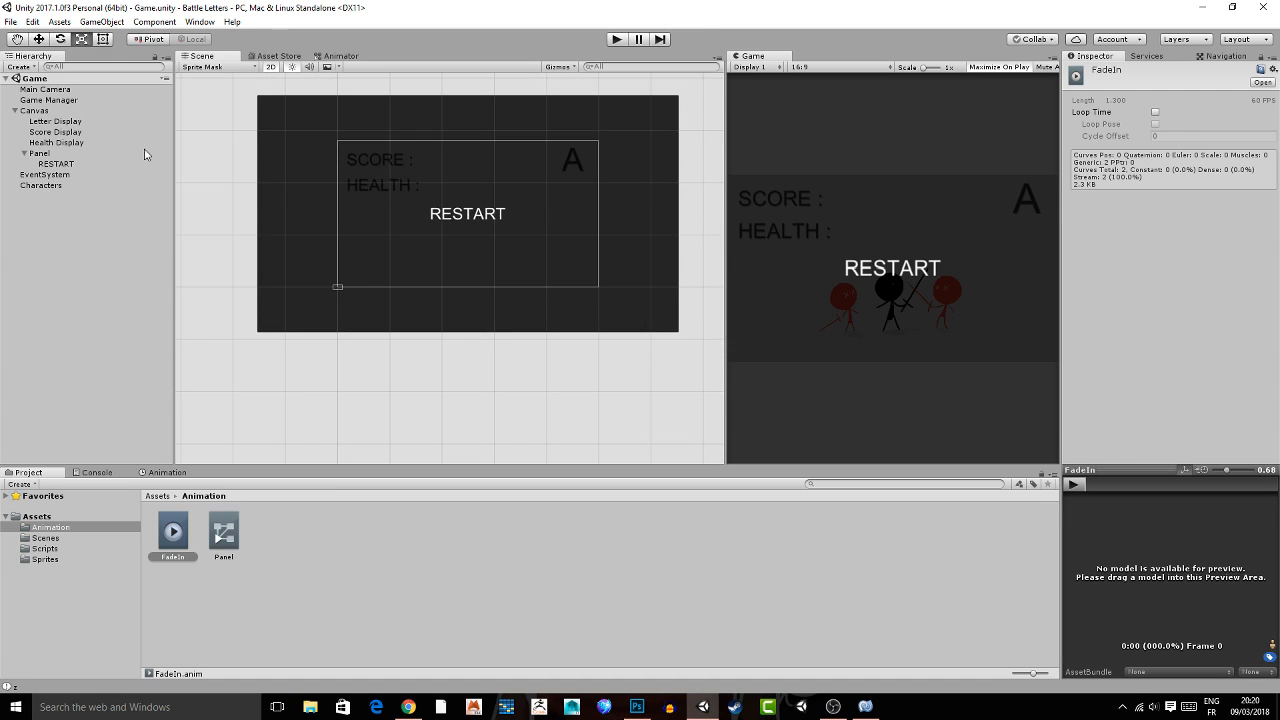
left_click(15, 111)
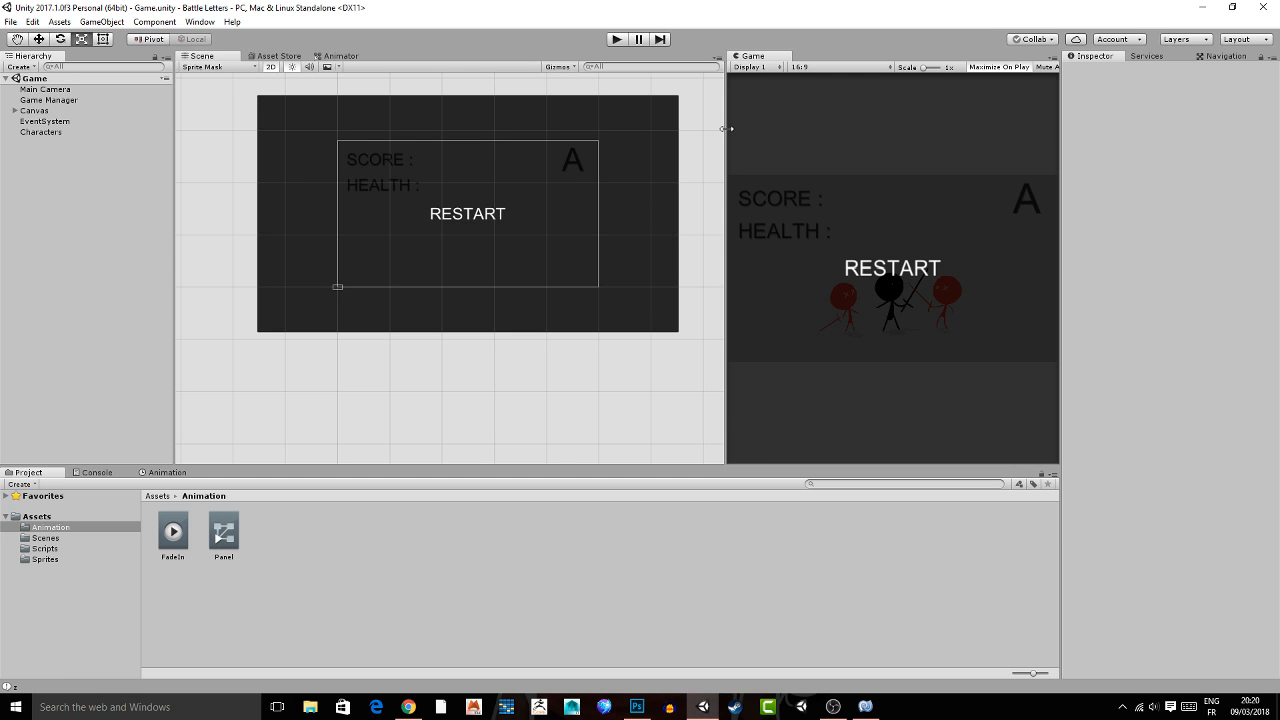
left_click_drag(728, 127, 802, 132)
middle_click_drag(634, 190, 634, 190)
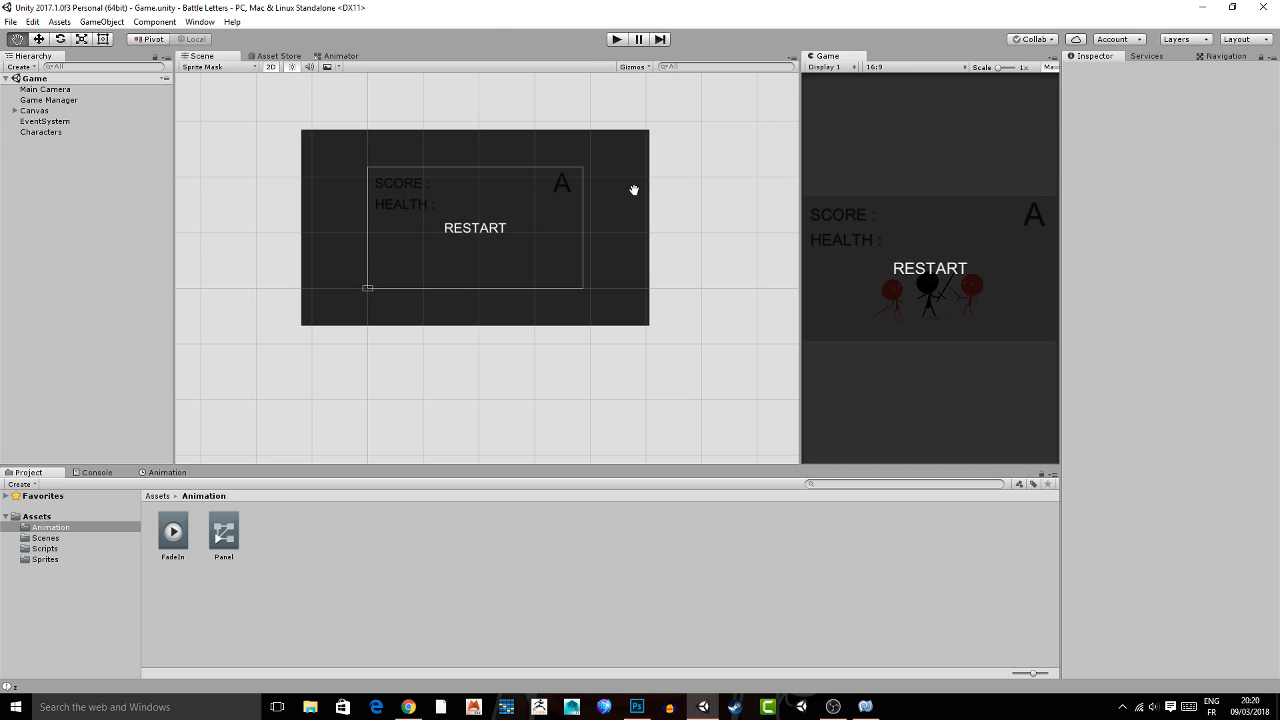
scroll(490, 200, "up", 2)
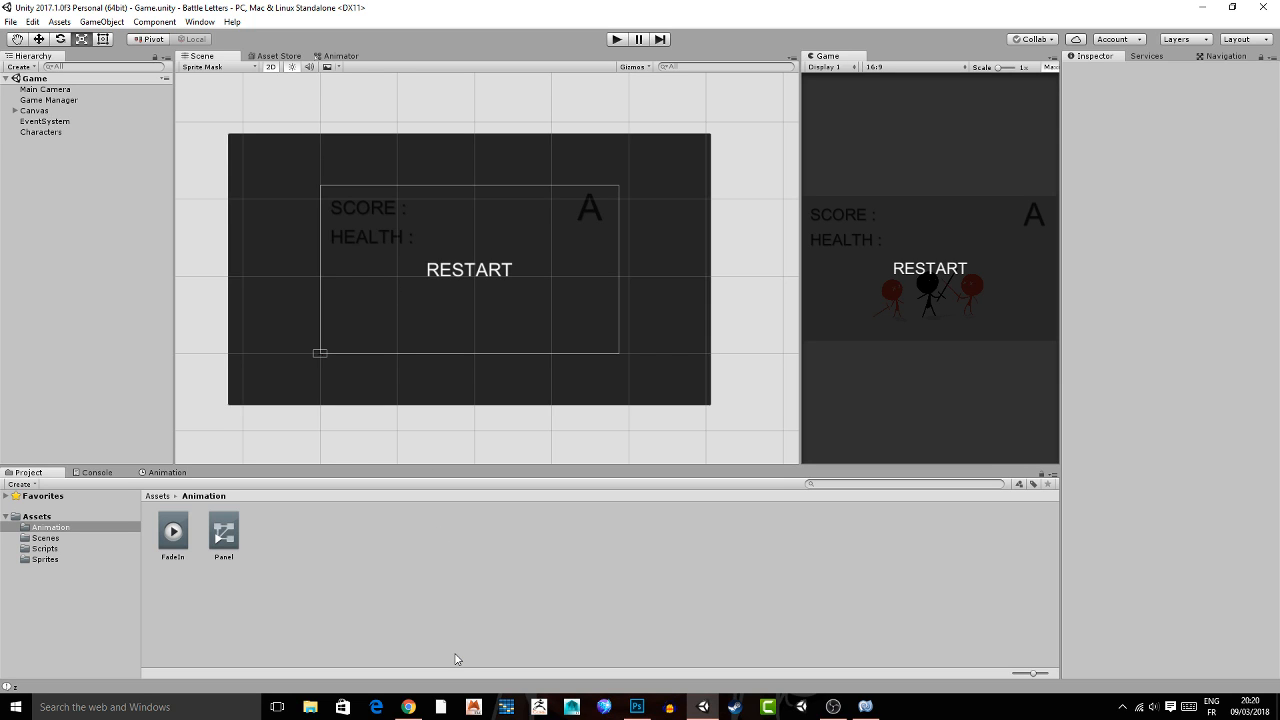
Switch to Discord in Chrome and read the newest messages in the stream-chat channel.
left_click(409, 707)
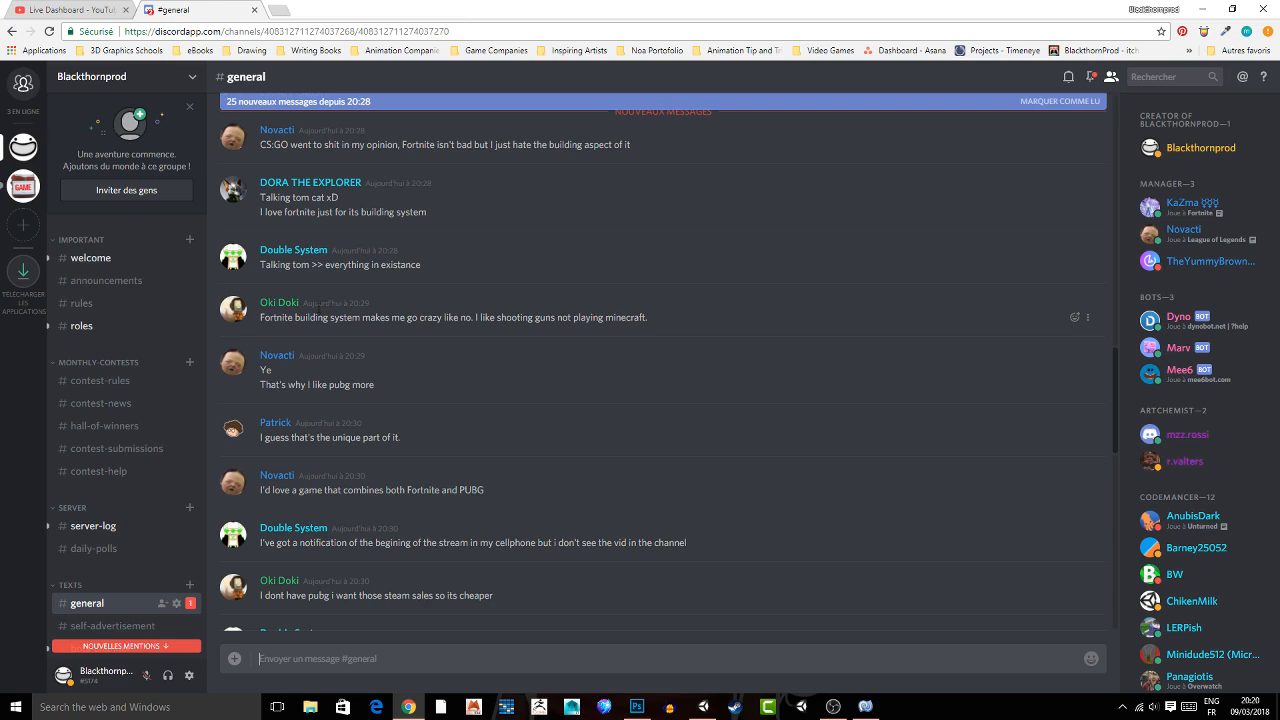
scroll(137, 500, "down", 4)
left_click(100, 519)
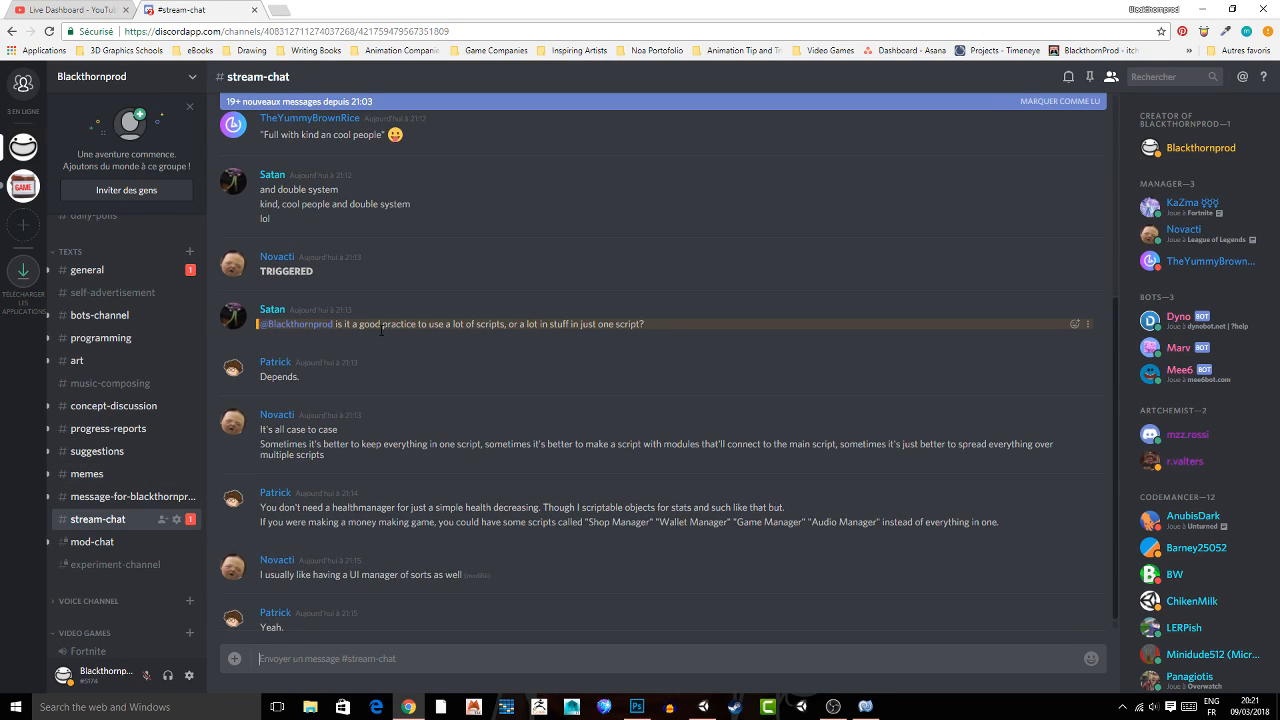
scroll(381, 330, "down", 1)
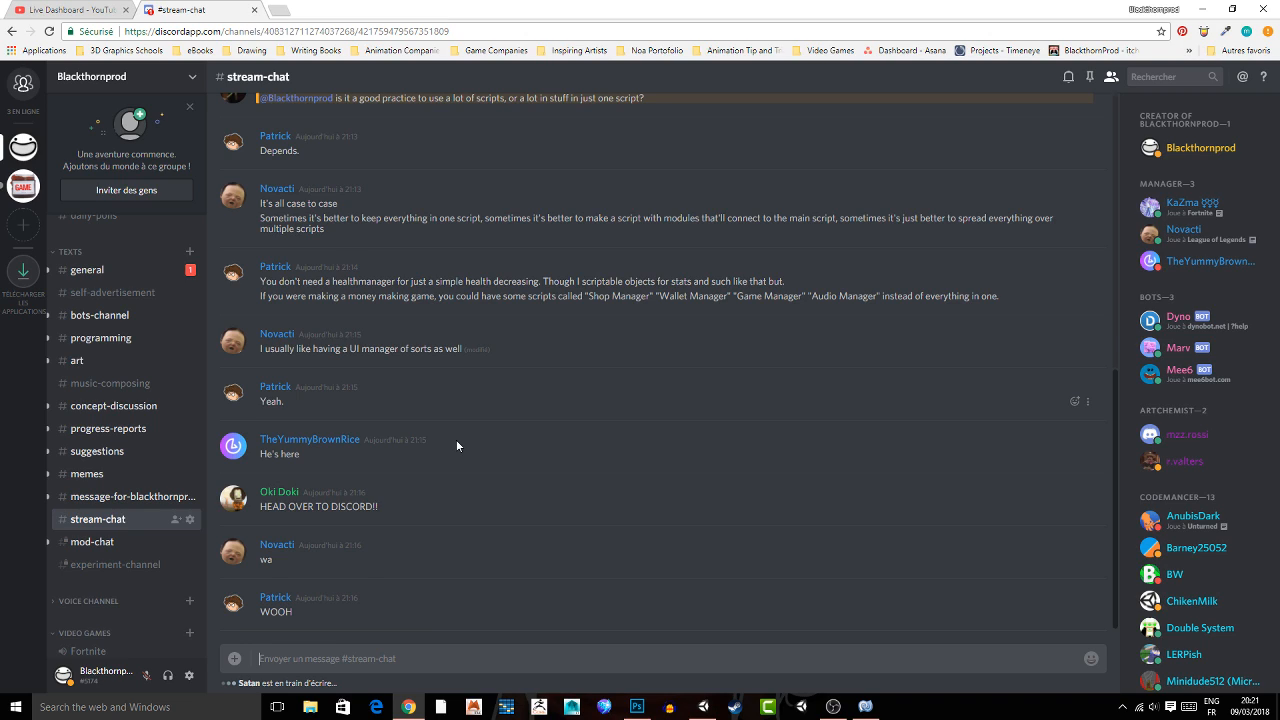
Review the stream-chat discussion on splitting code across many scripts or one, and read the viewers' newer questions below it.
scroll(456, 445, "up", 1)
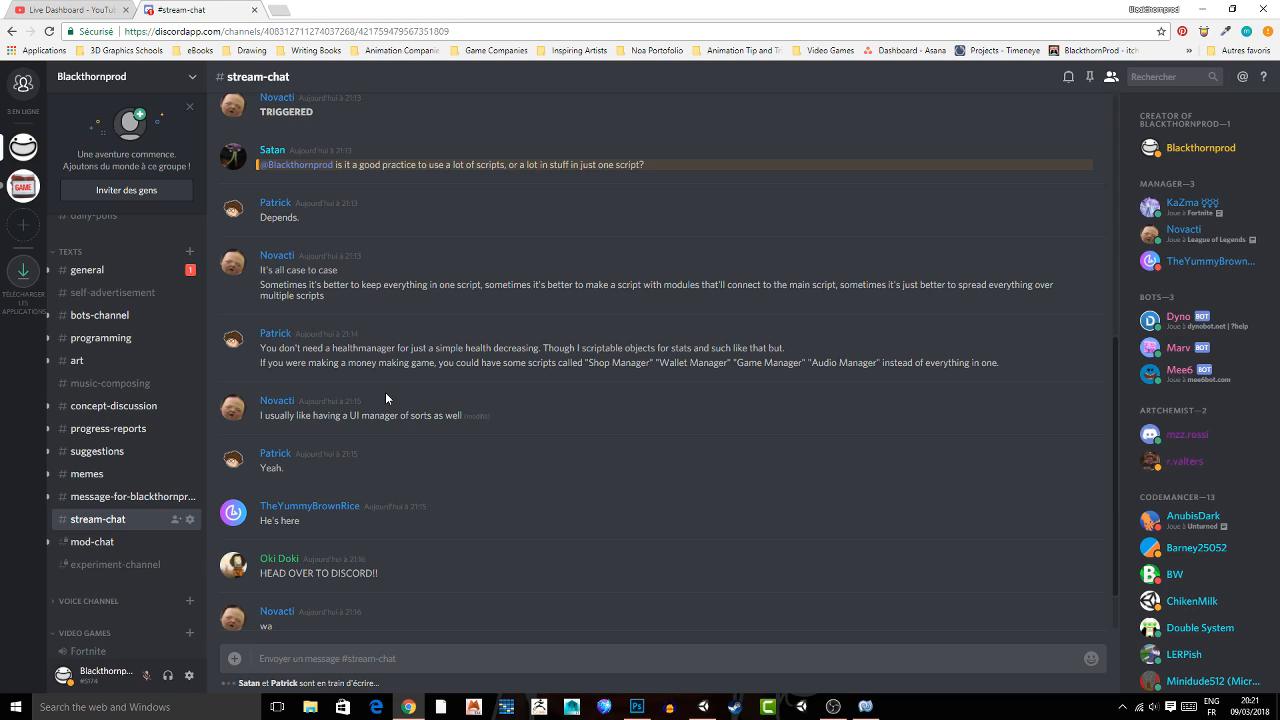
scroll(246, 291, "down", 1)
scroll(246, 291, "up", 1)
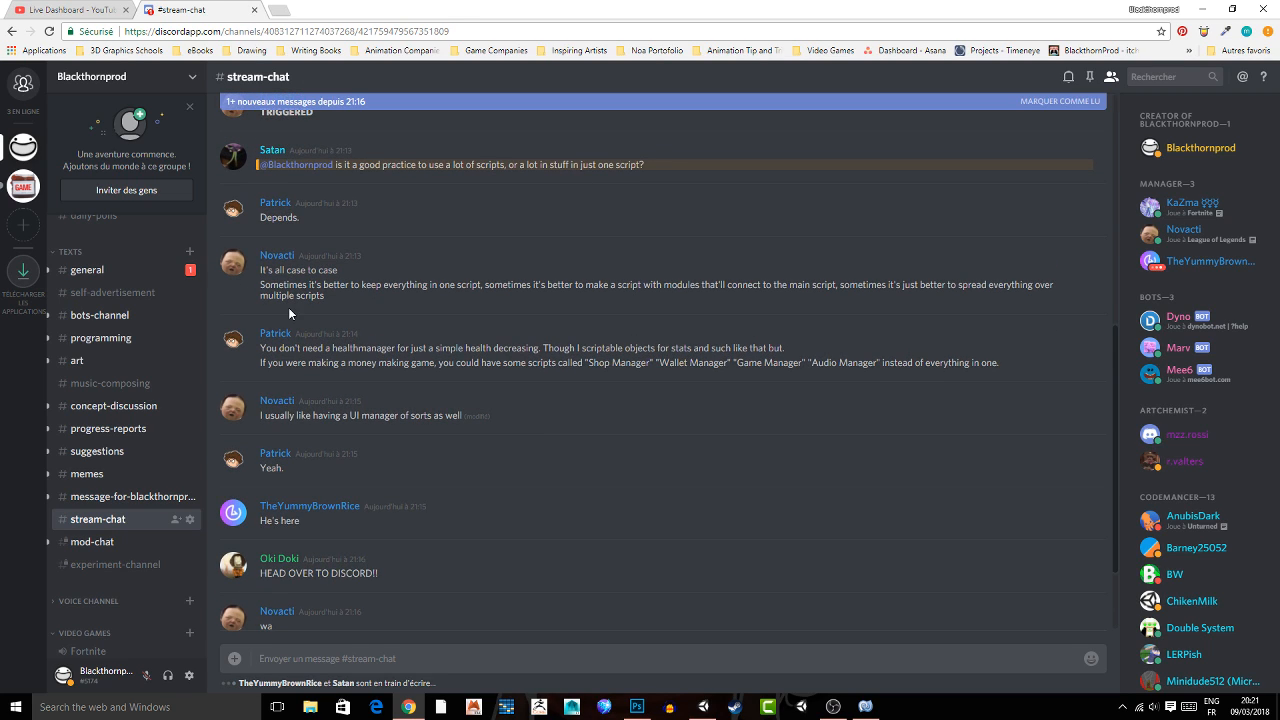
scroll(320, 316, "down", 2)
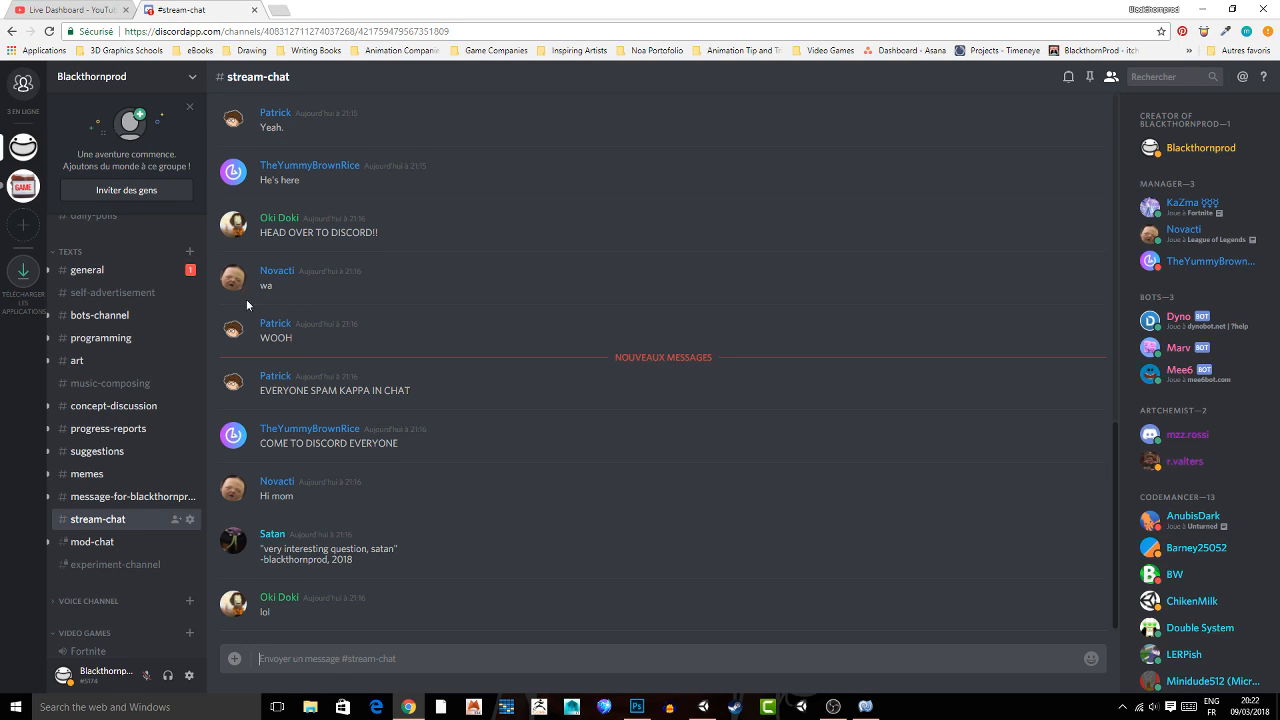
scroll(326, 276, "up", 2)
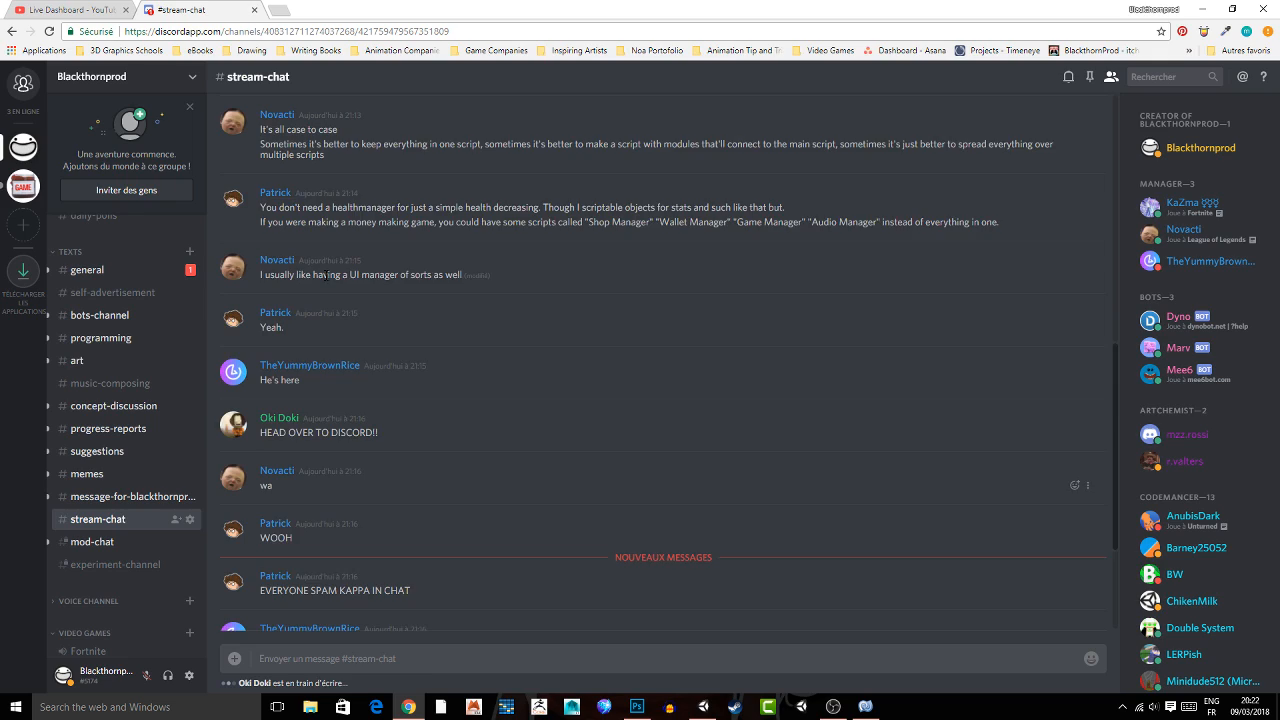
scroll(326, 276, "down", 2)
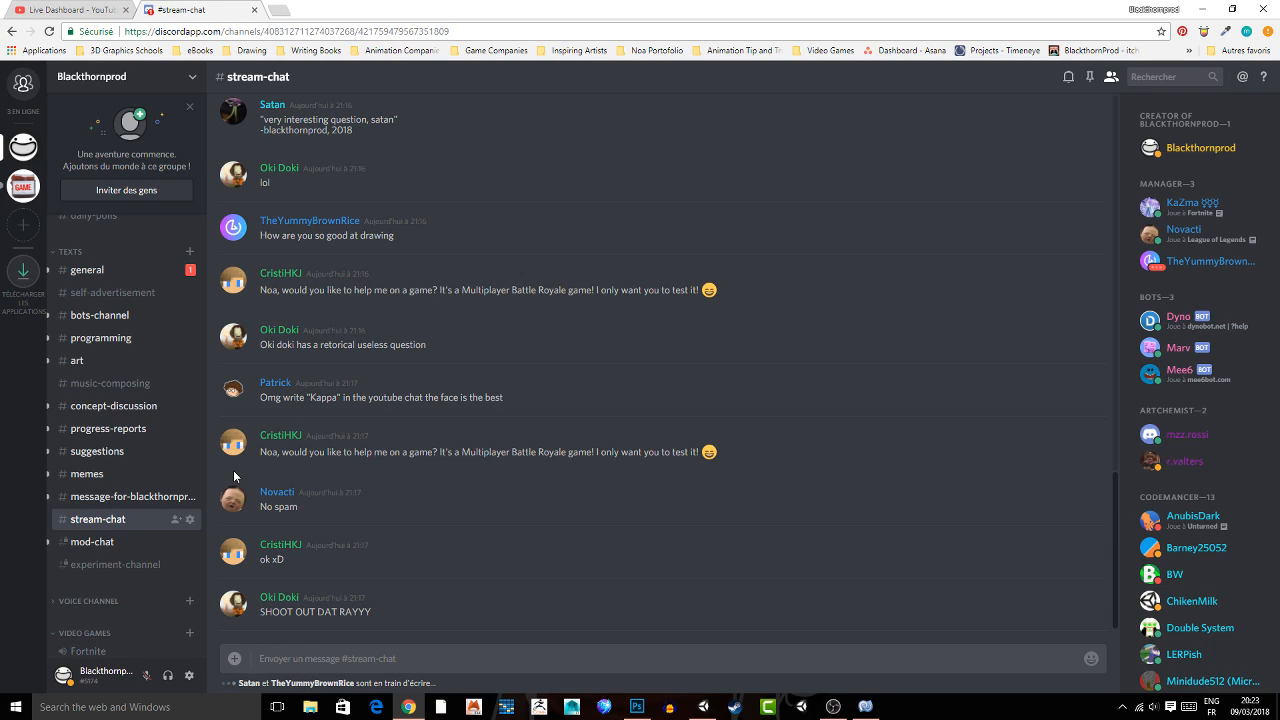
scroll(286, 387, "up", 1)
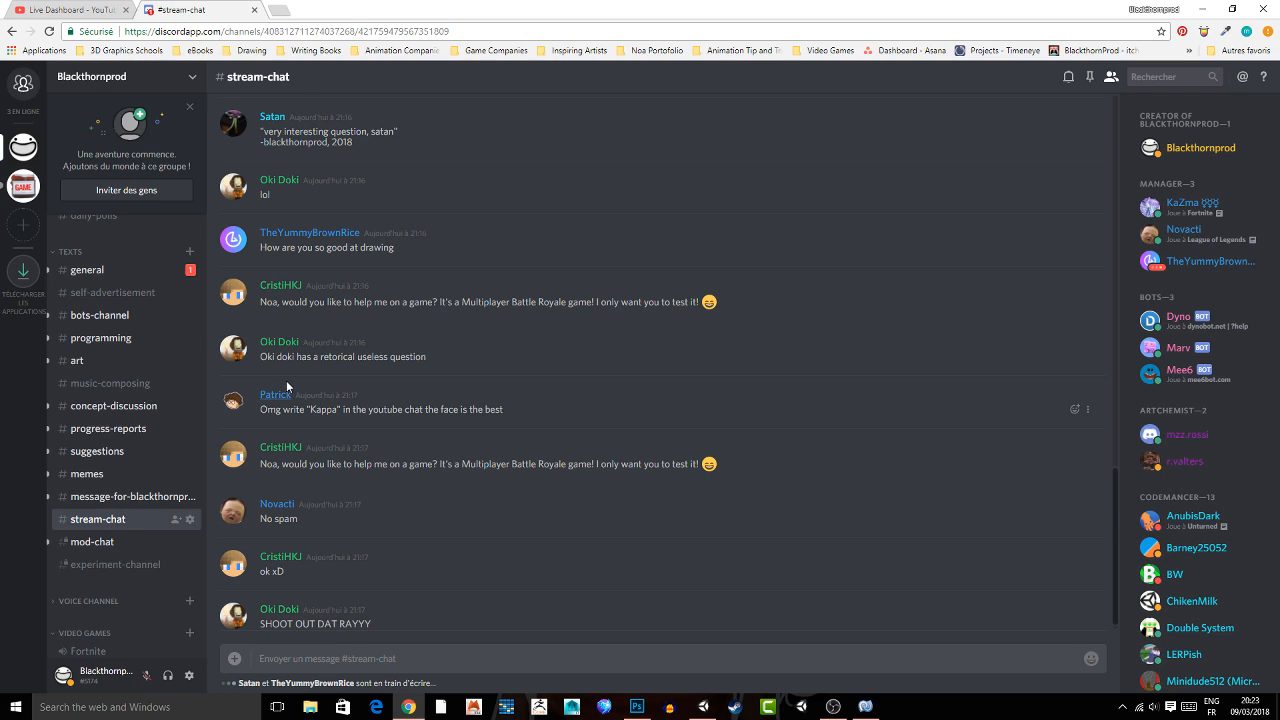
scroll(351, 300, "down", 1)
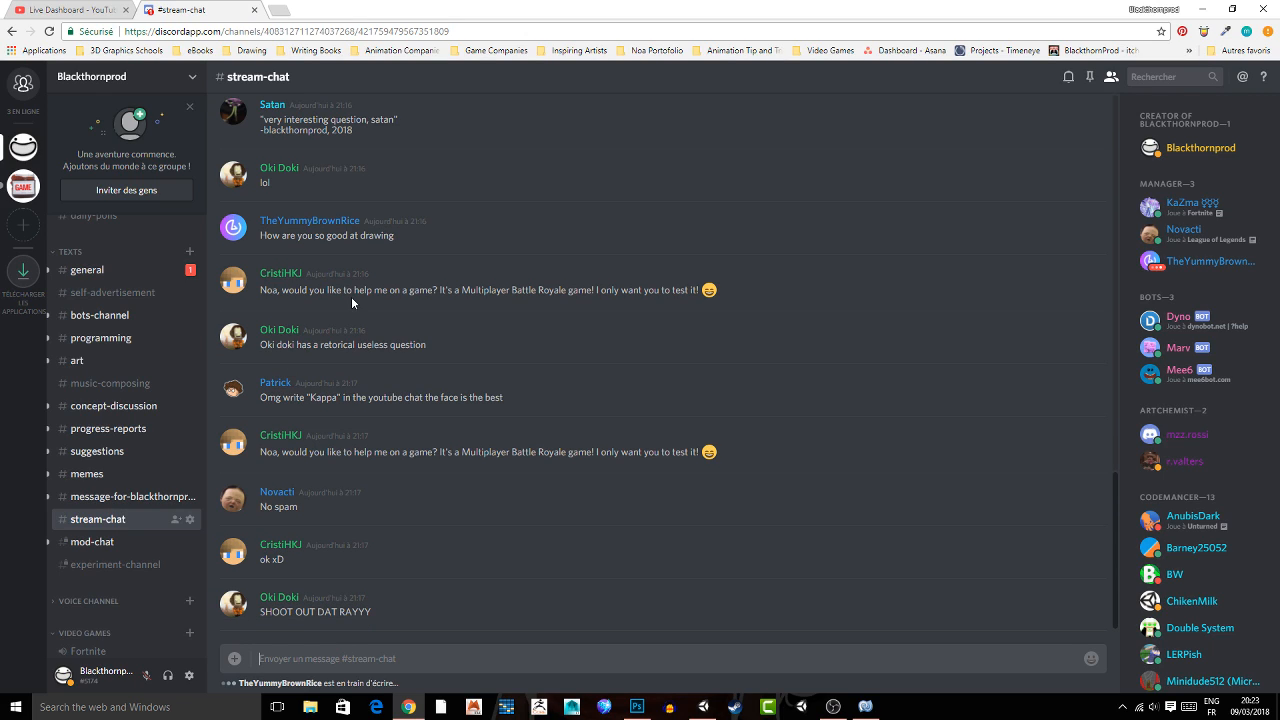